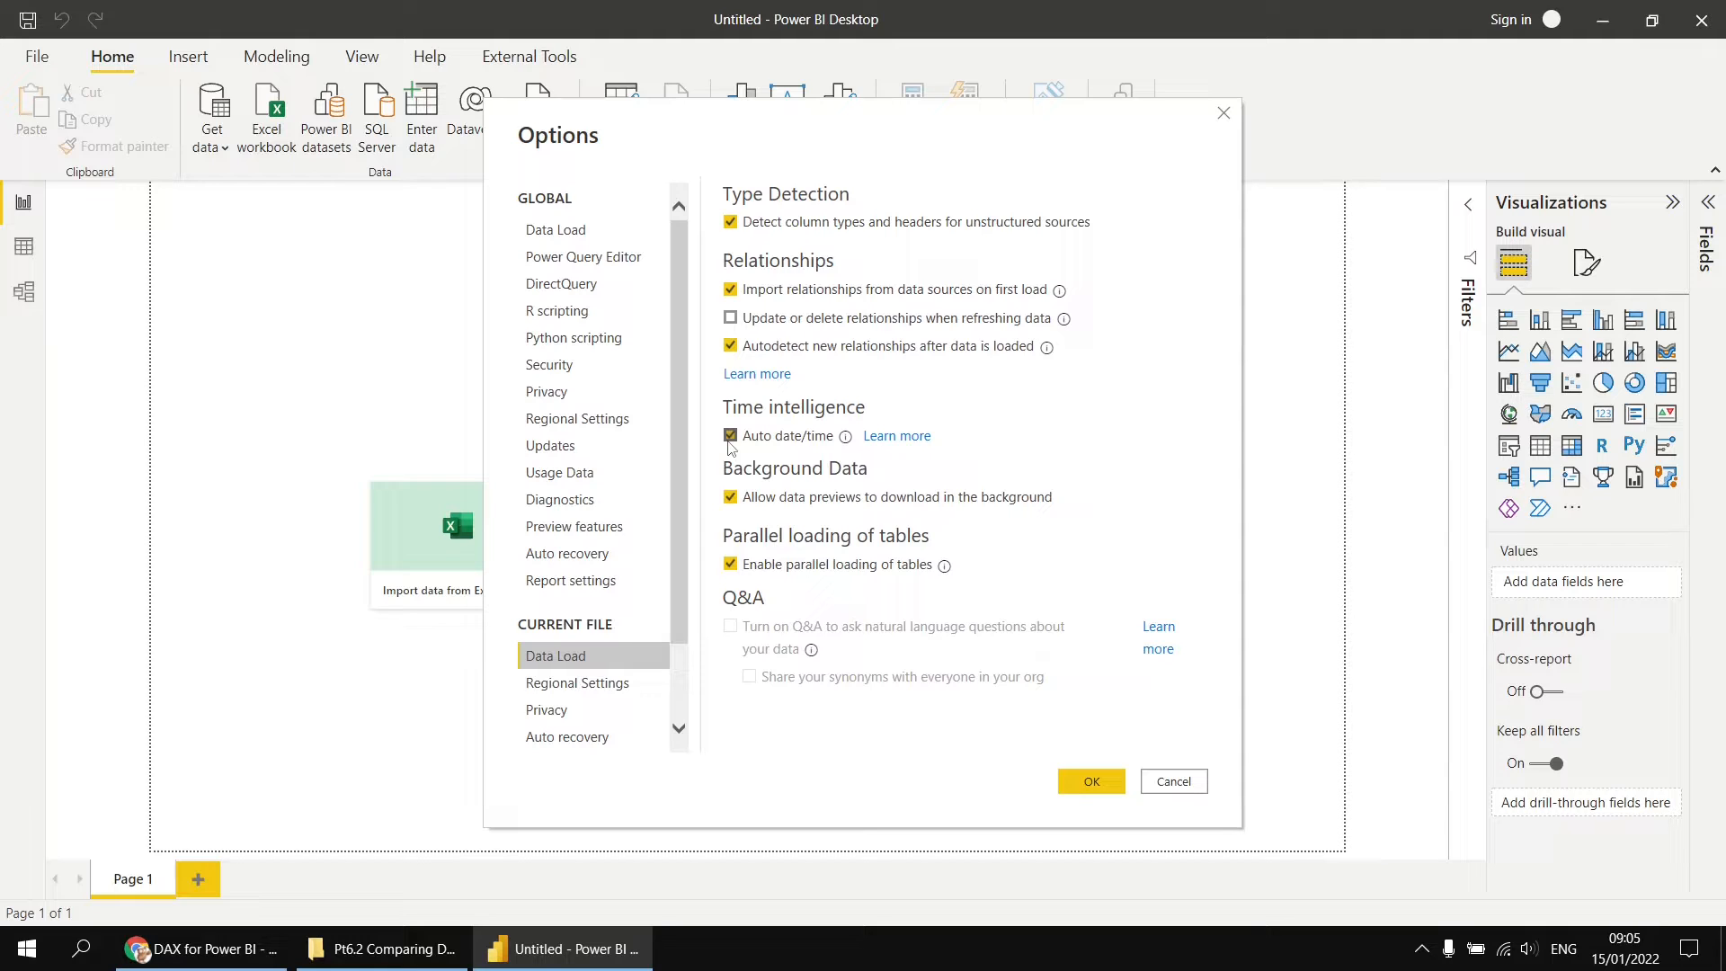
Step: Accept the data load options and load the AllMeasures and Movies sheets from the workbook Movies 2005 to 2016.xlsx
{"action": "left_click", "coordinate": [1093, 781]}
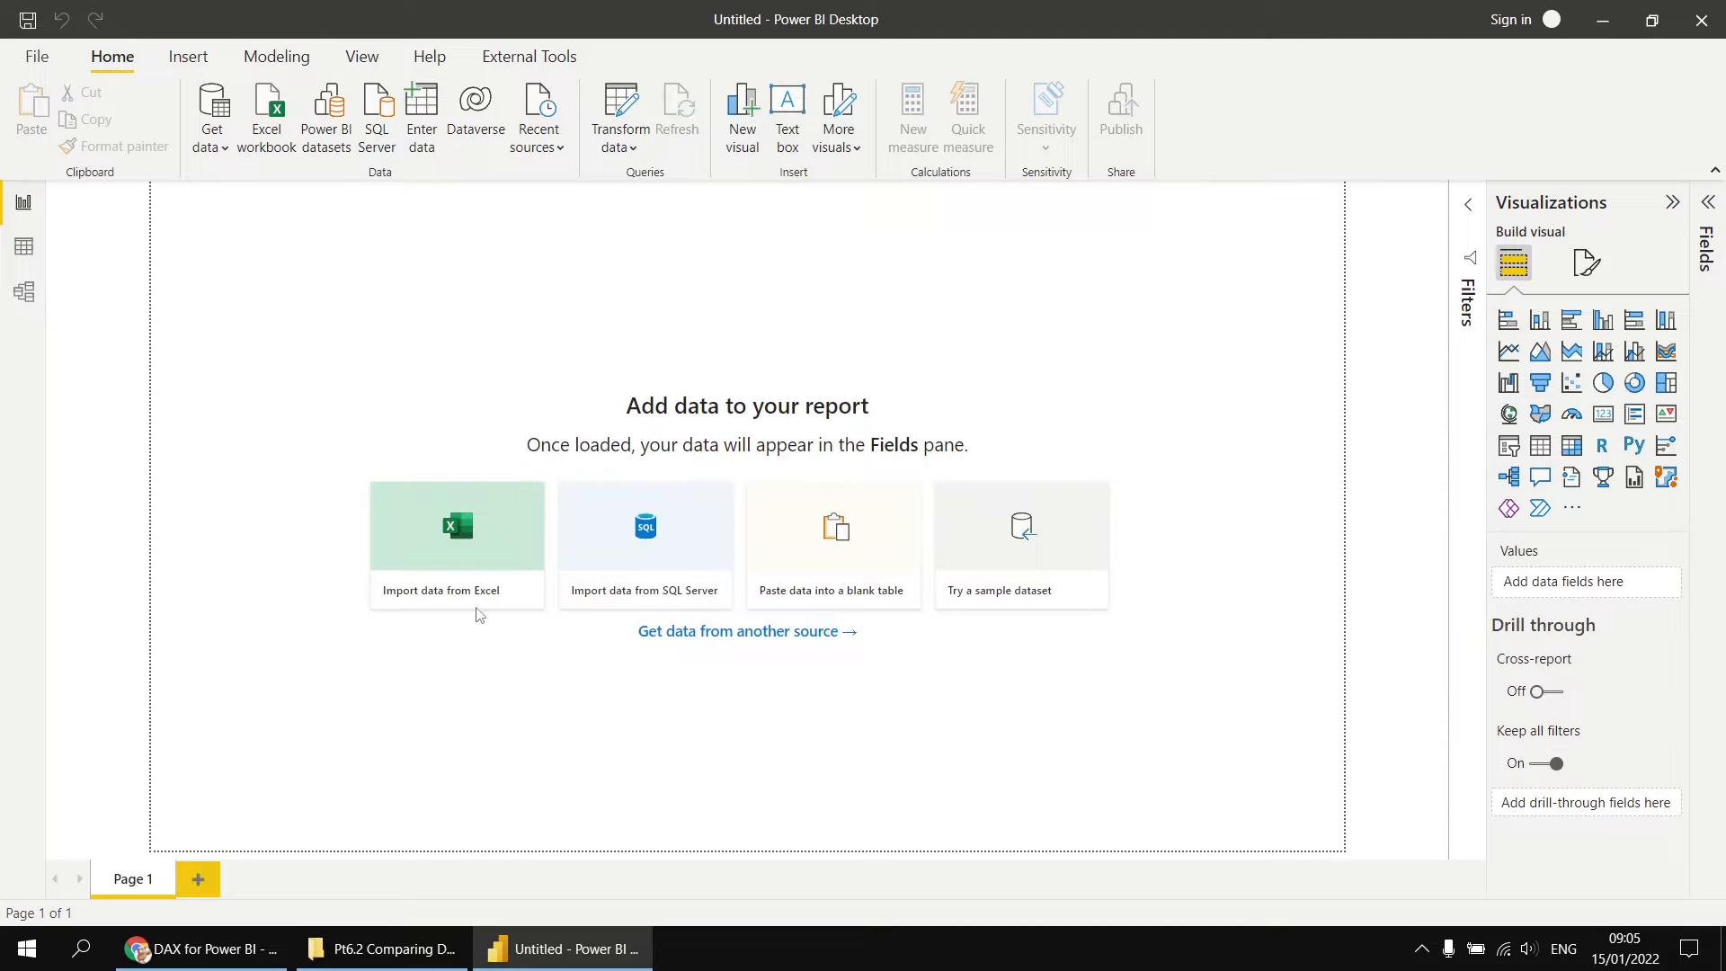
{"action": "left_click", "coordinate": [458, 533]}
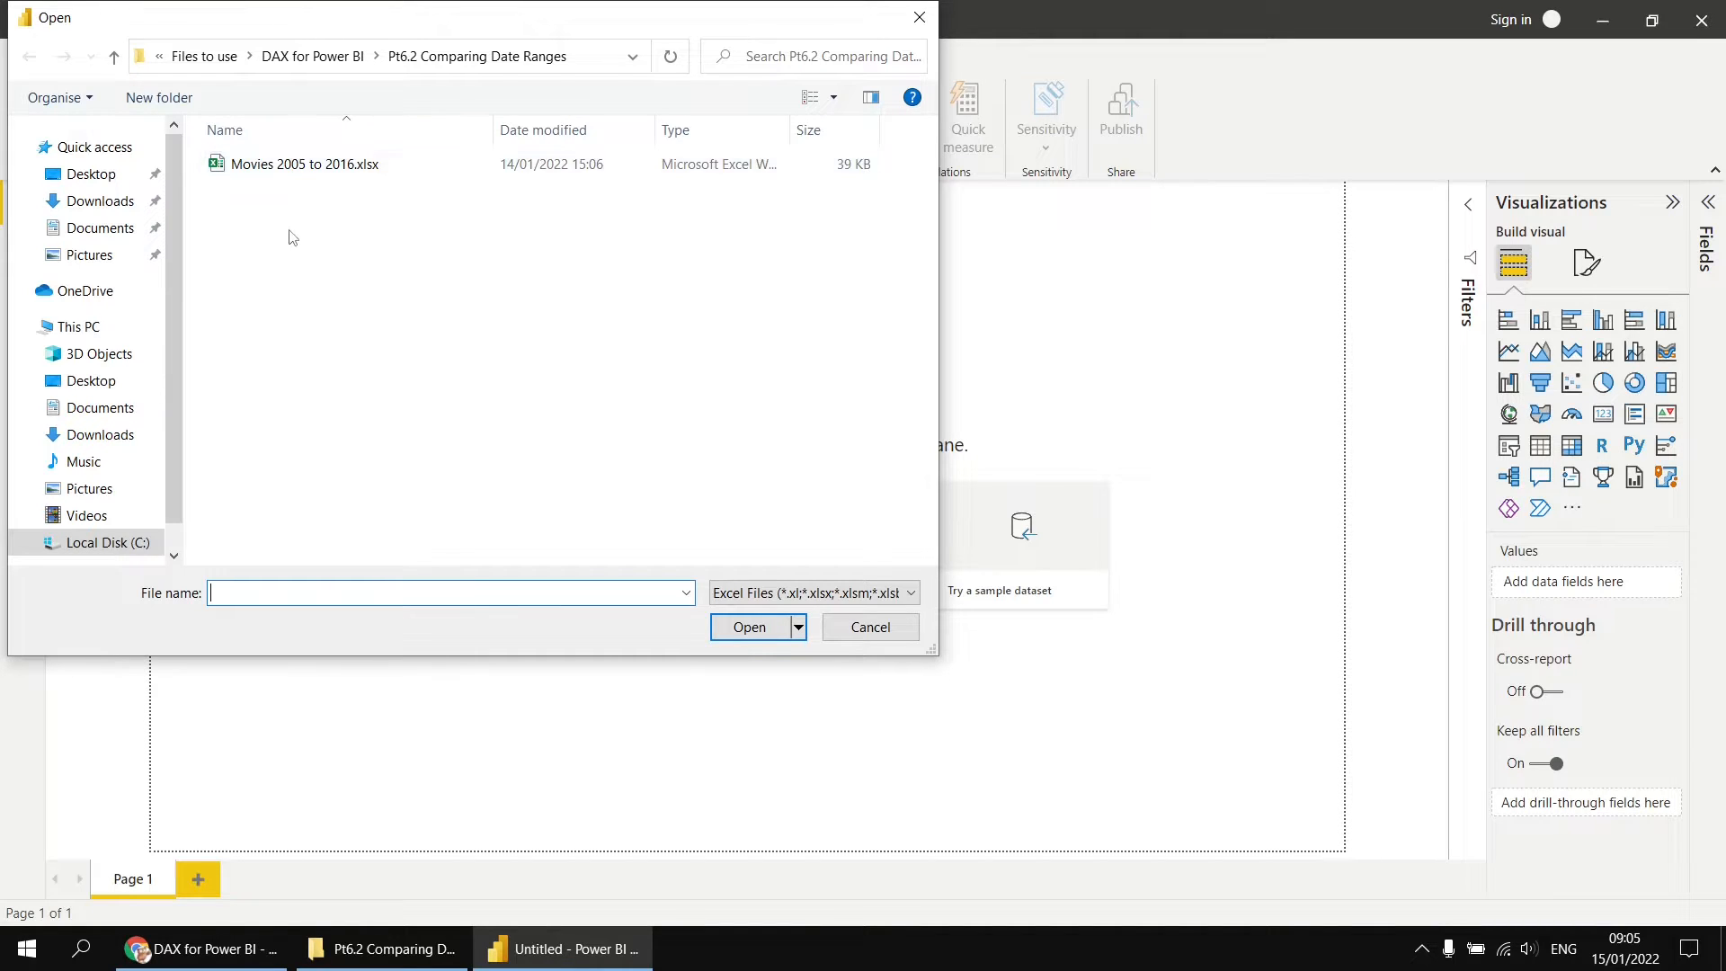
{"action": "double_click", "coordinate": [260, 169]}
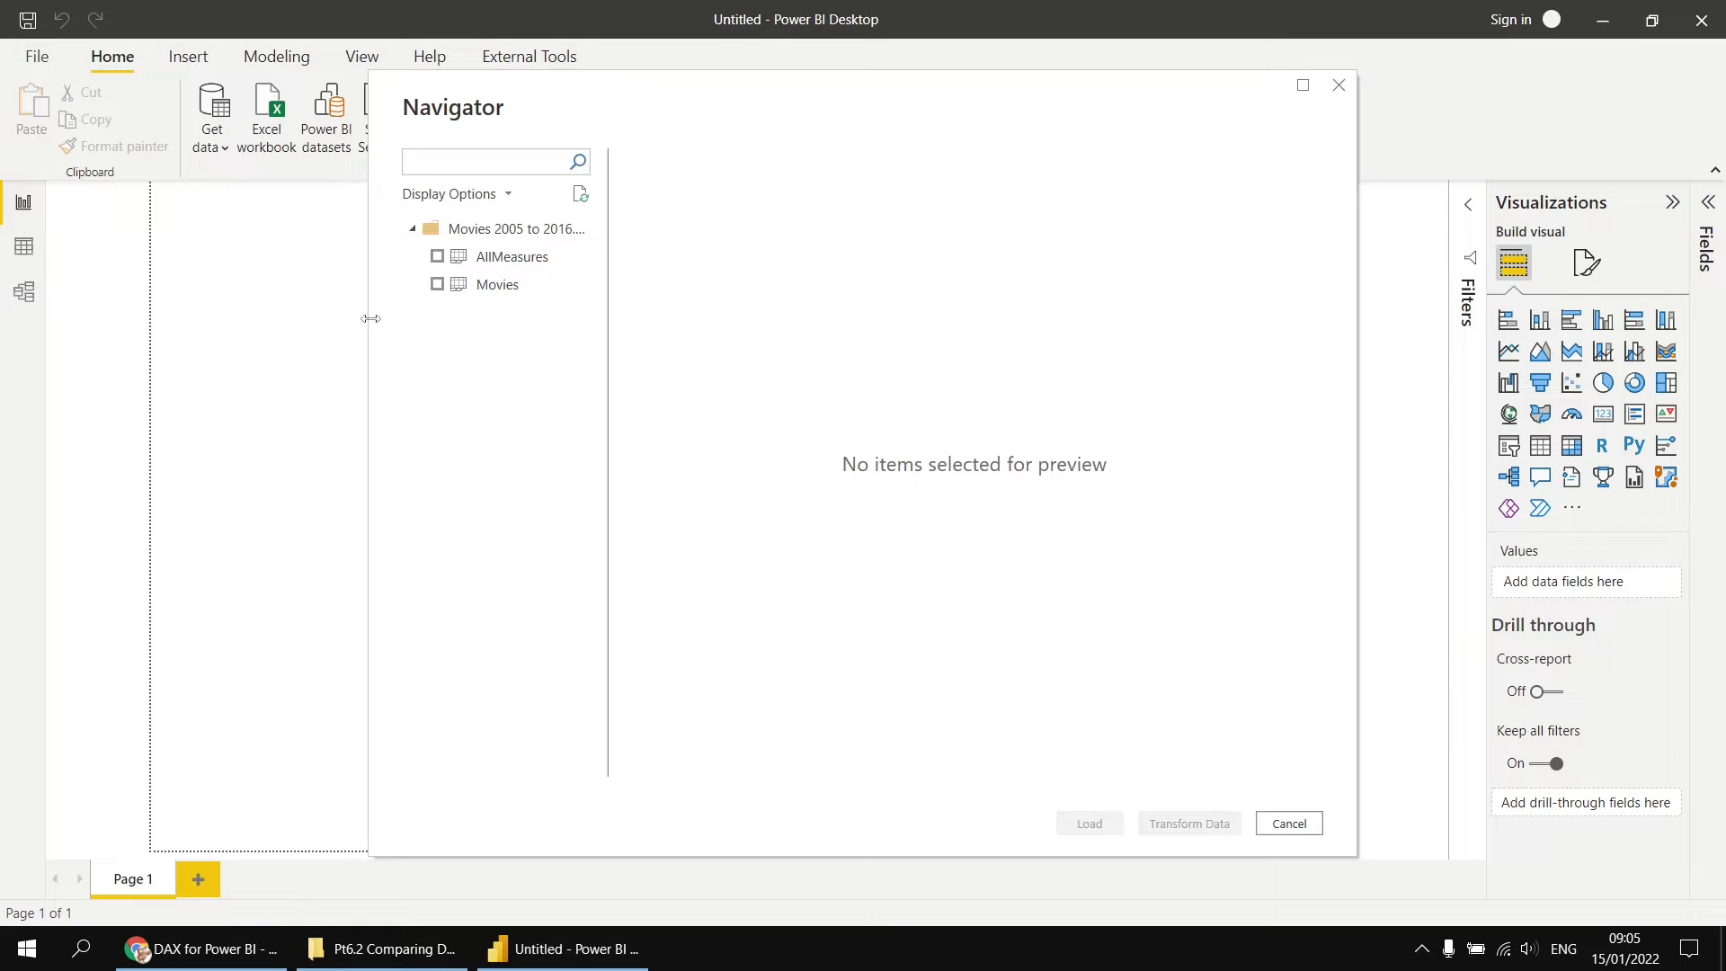
{"action": "left_click", "coordinate": [437, 256]}
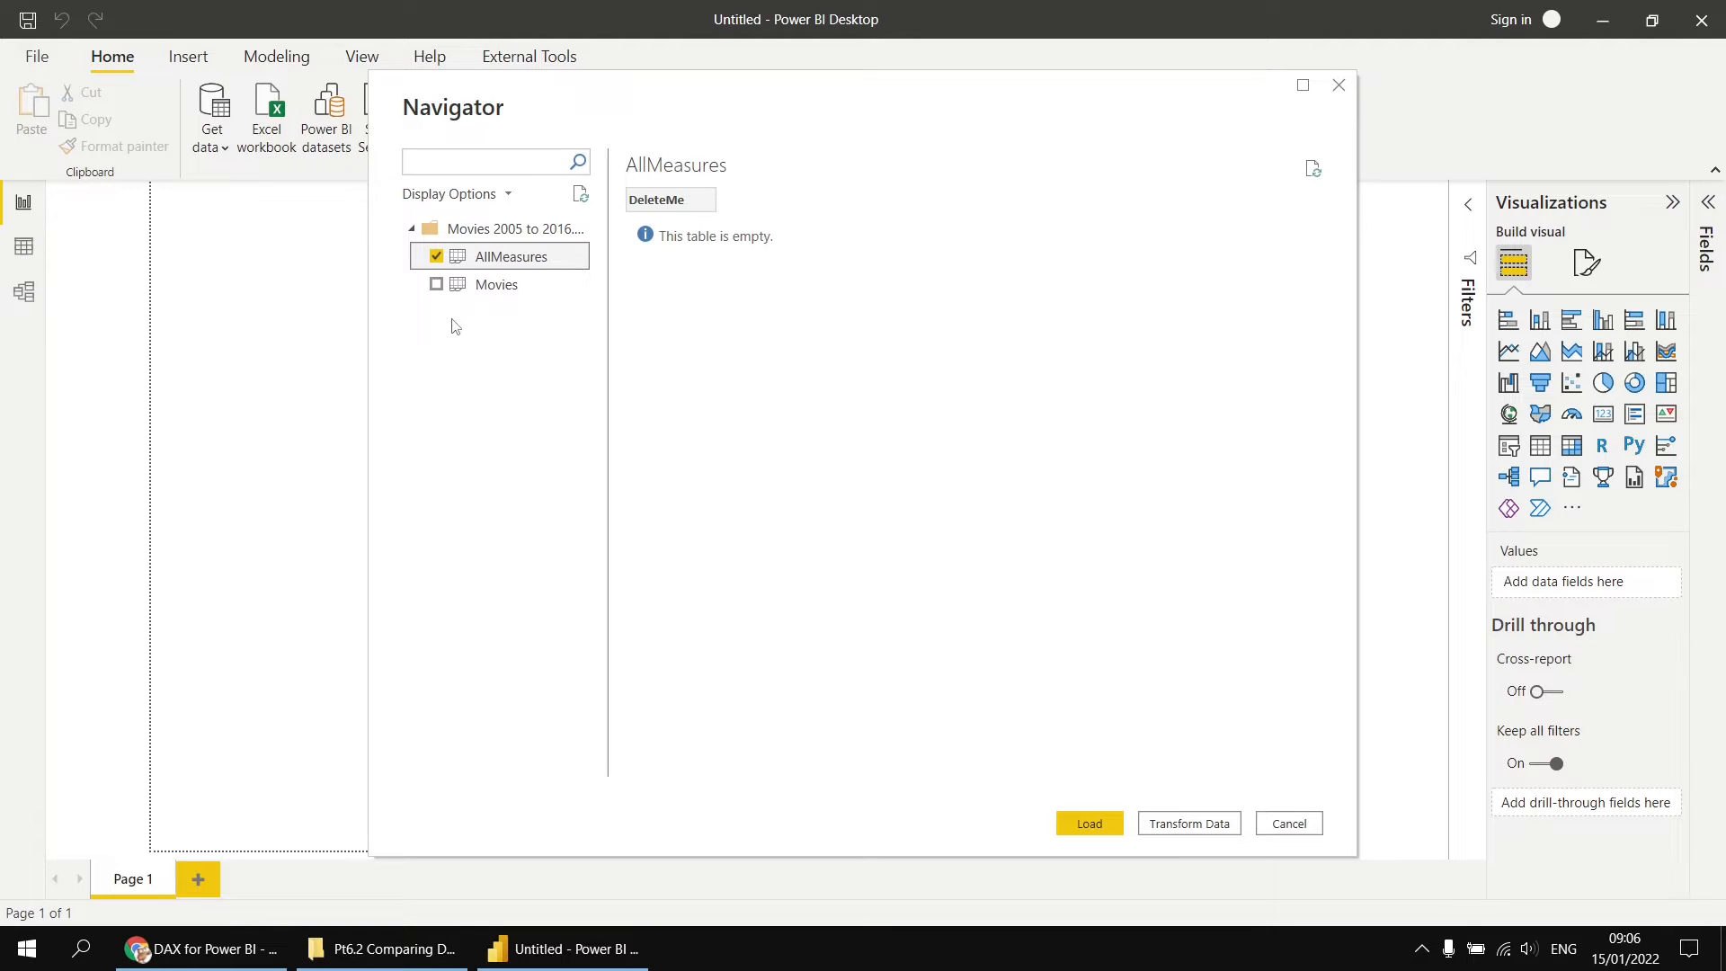
{"action": "left_click", "coordinate": [437, 285]}
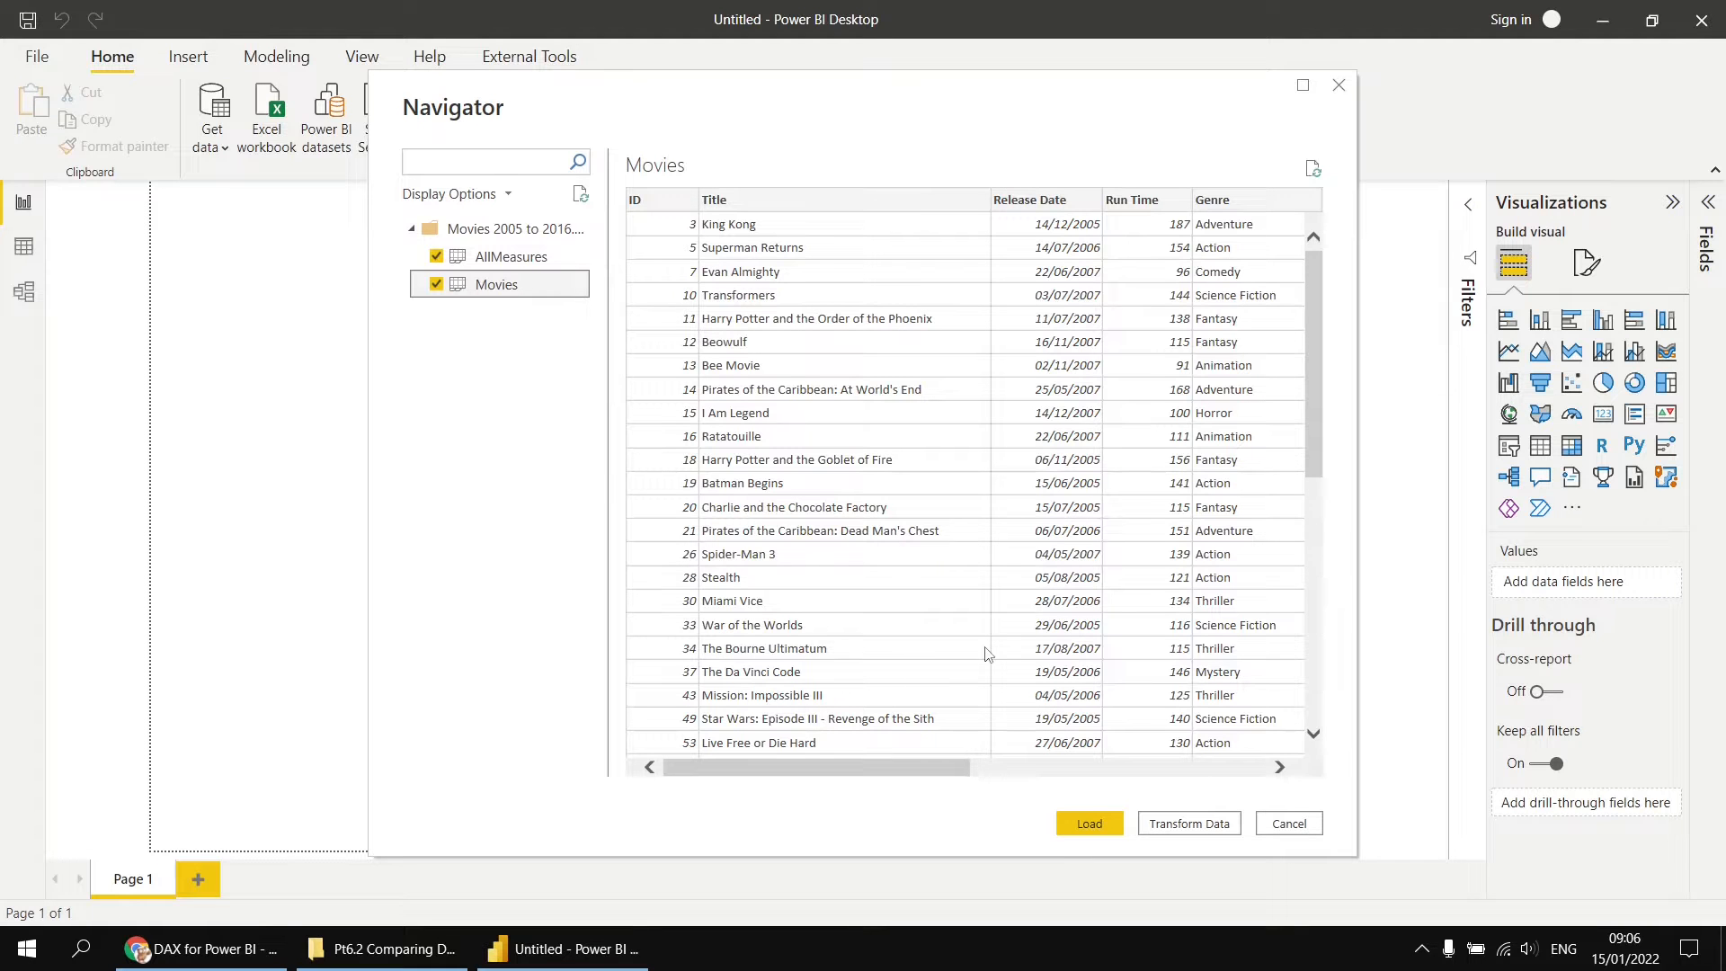
{"action": "left_click_drag", "start_coordinate": [877, 778], "coordinate": [790, 779]}
{"action": "left_click", "coordinate": [1090, 824]}
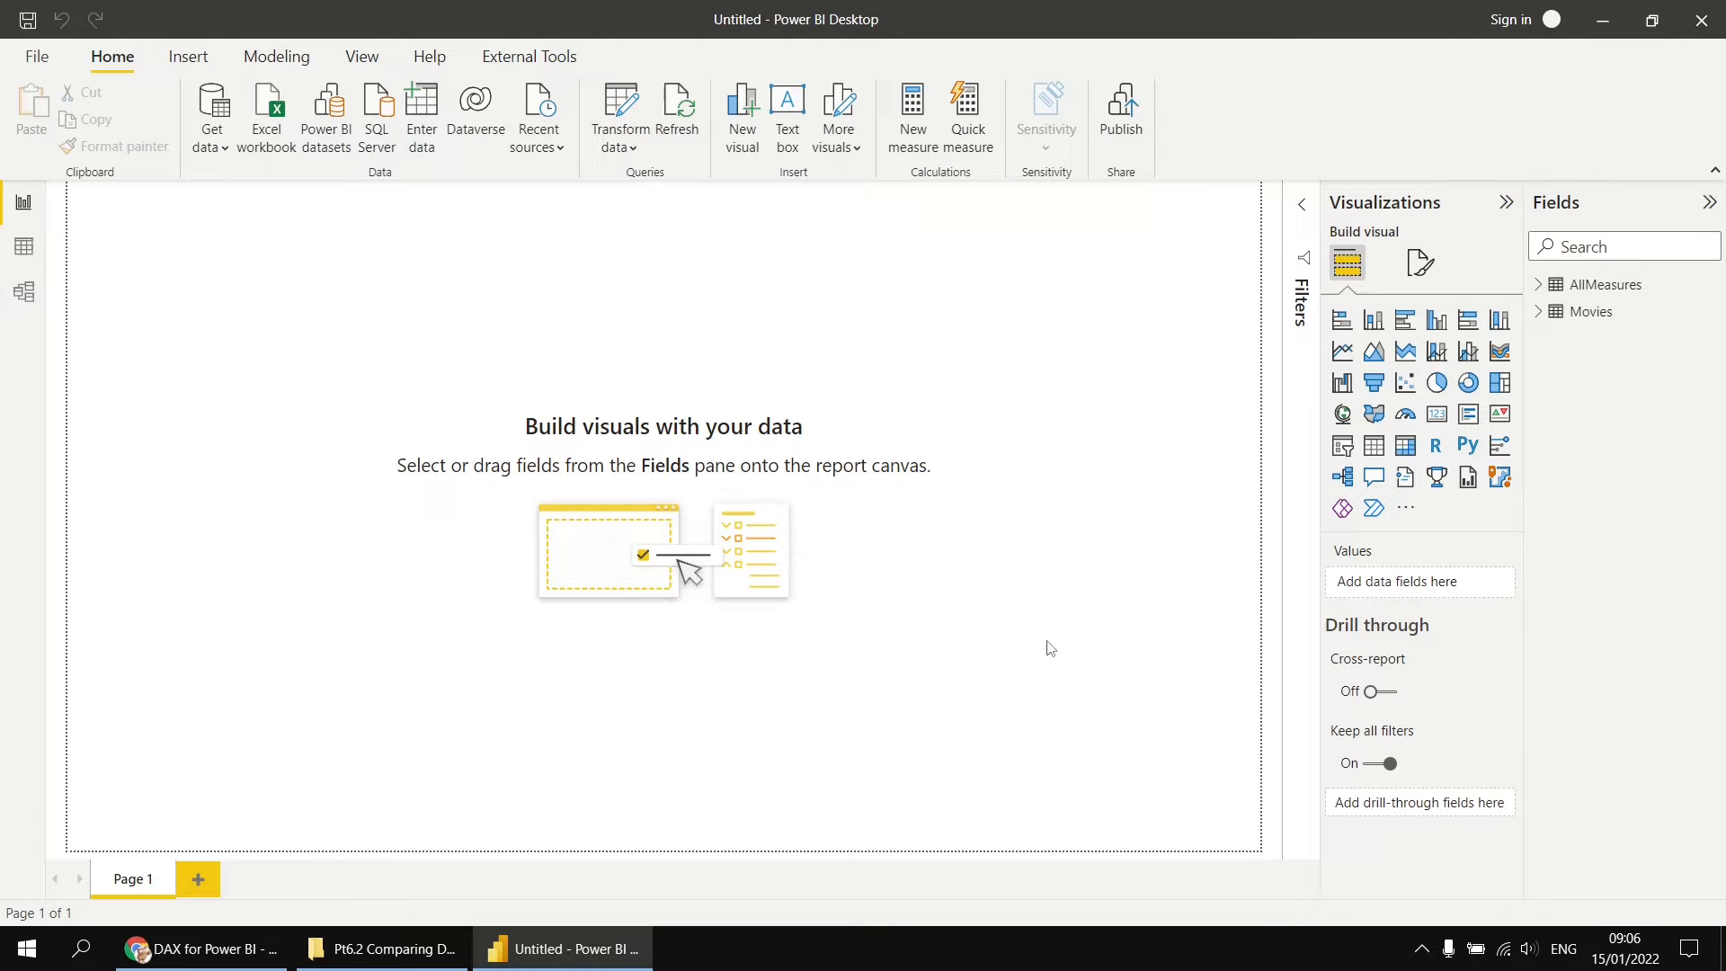
Step: Create a measure in the AllMeasures table defined as Sum Run Time = SUM(Movies[Run Time])
{"action": "right_click", "coordinate": [1567, 293]}
{"action": "left_click", "coordinate": [1439, 311]}
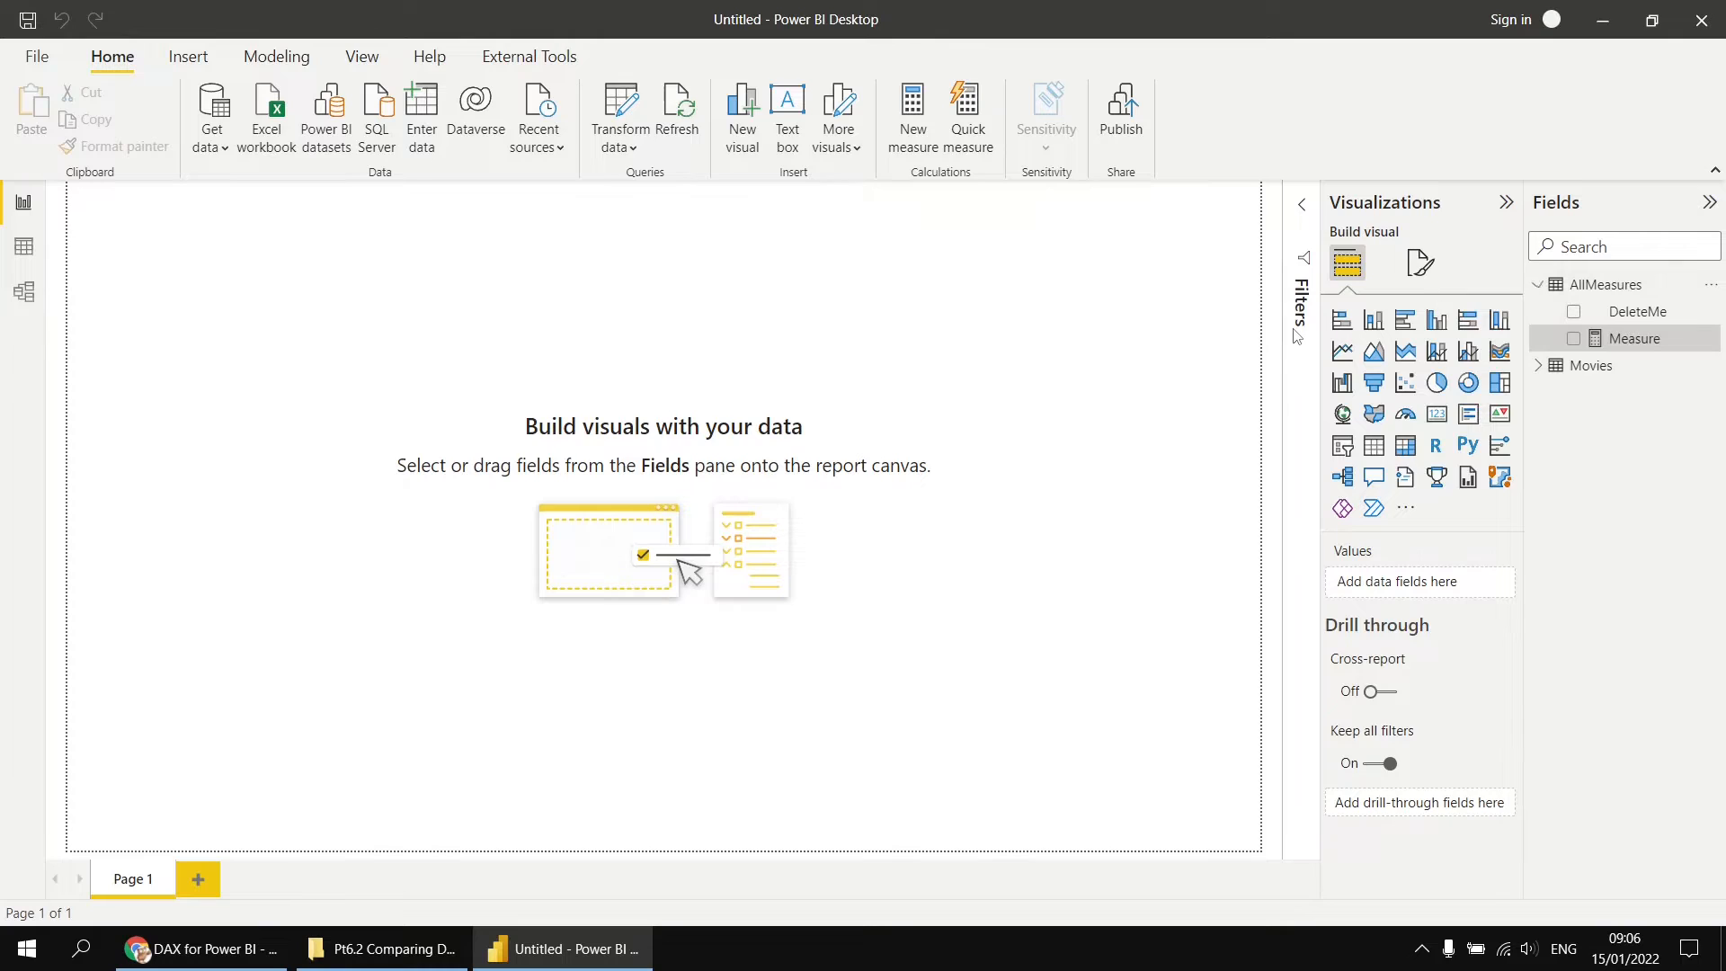
{"action": "scroll", "coordinate": [459, 205], "scroll_direction": "up", "scroll_amount": 4}
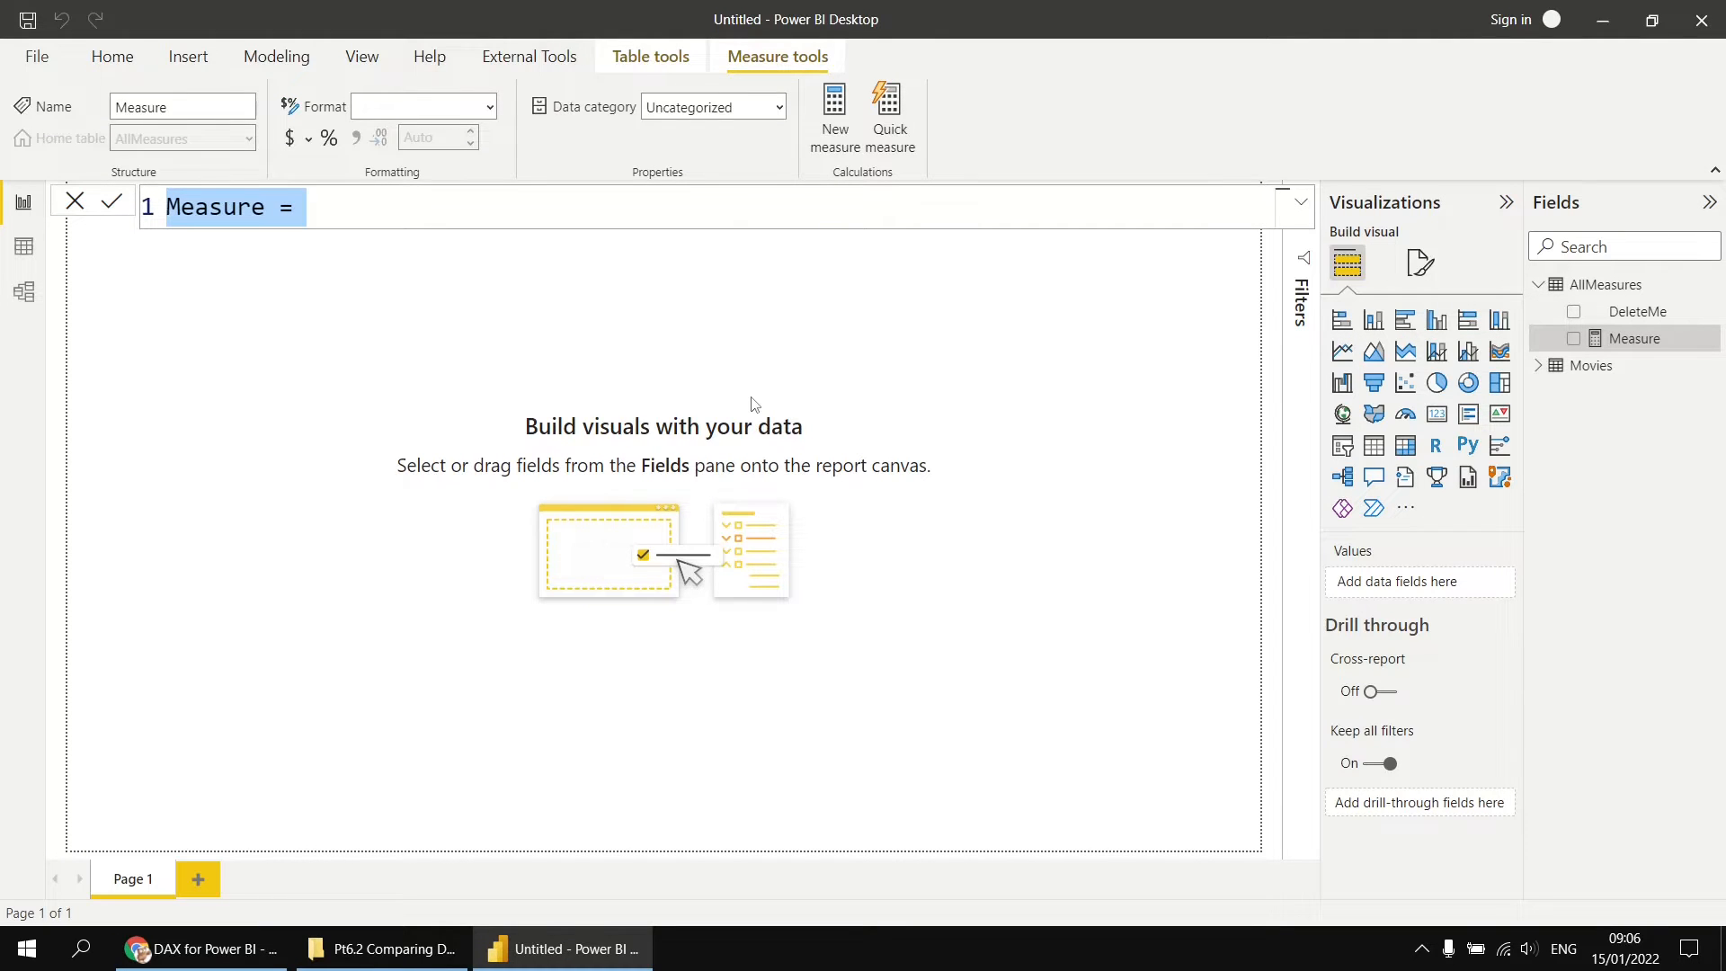
{"action": "type", "text": "Sum "}
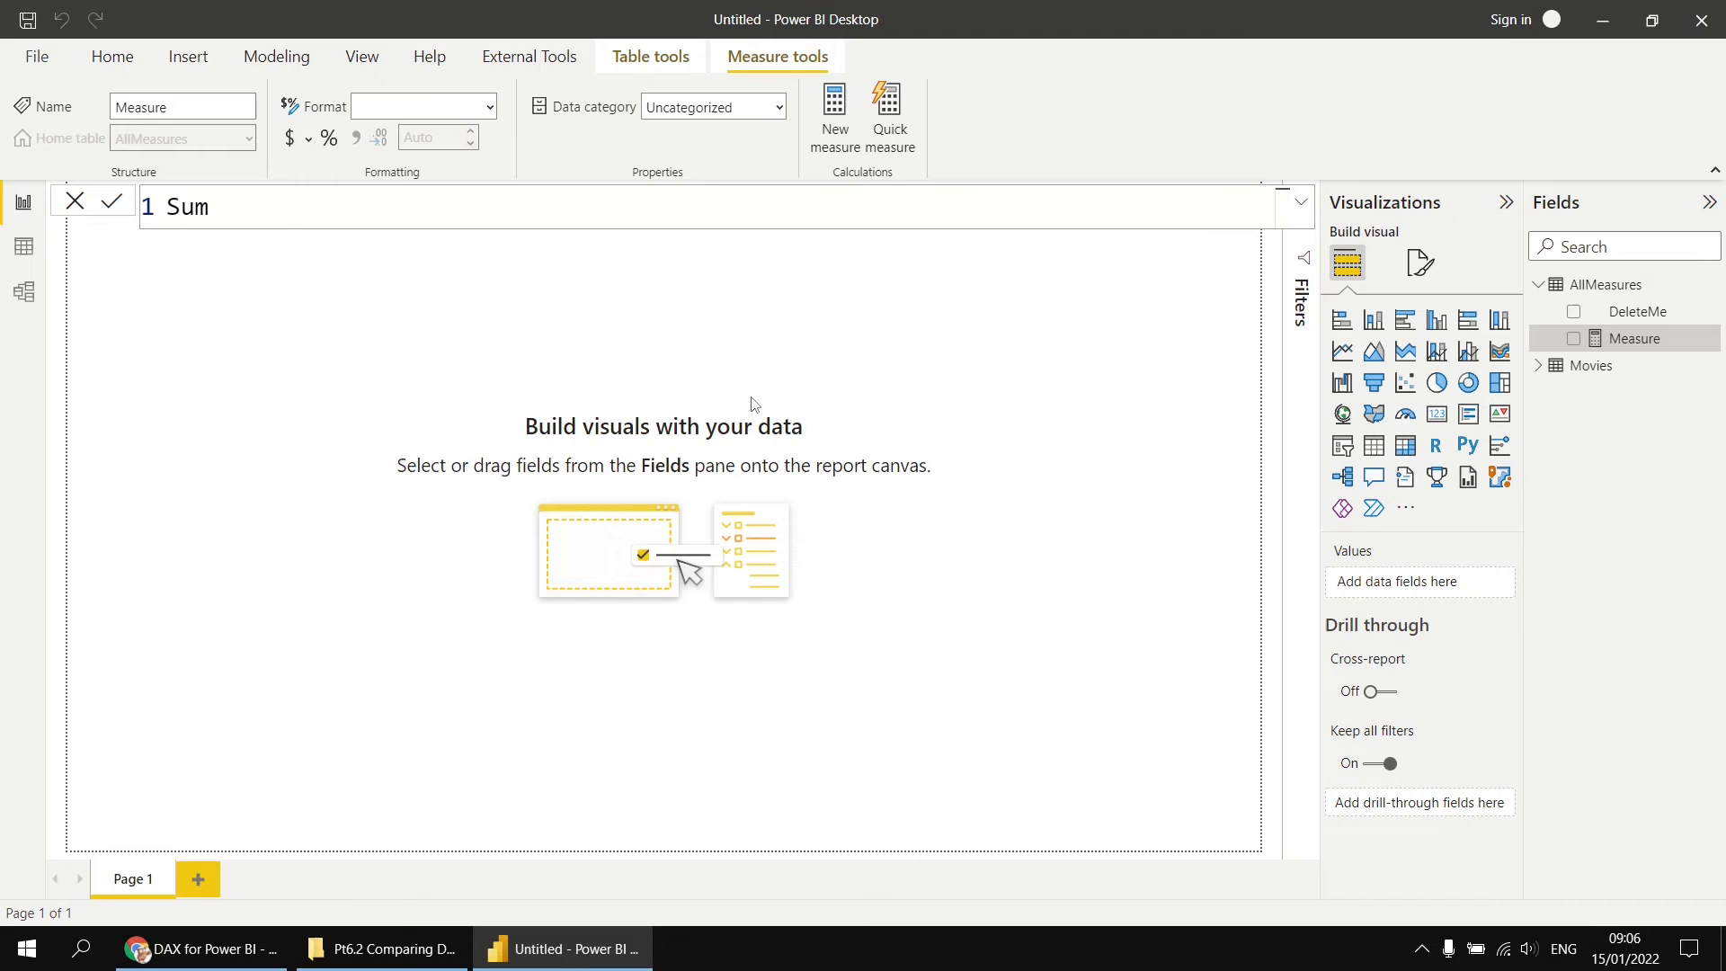
{"action": "type", "text": "Run Time = sum"}
{"action": "key", "text": "Tab"}
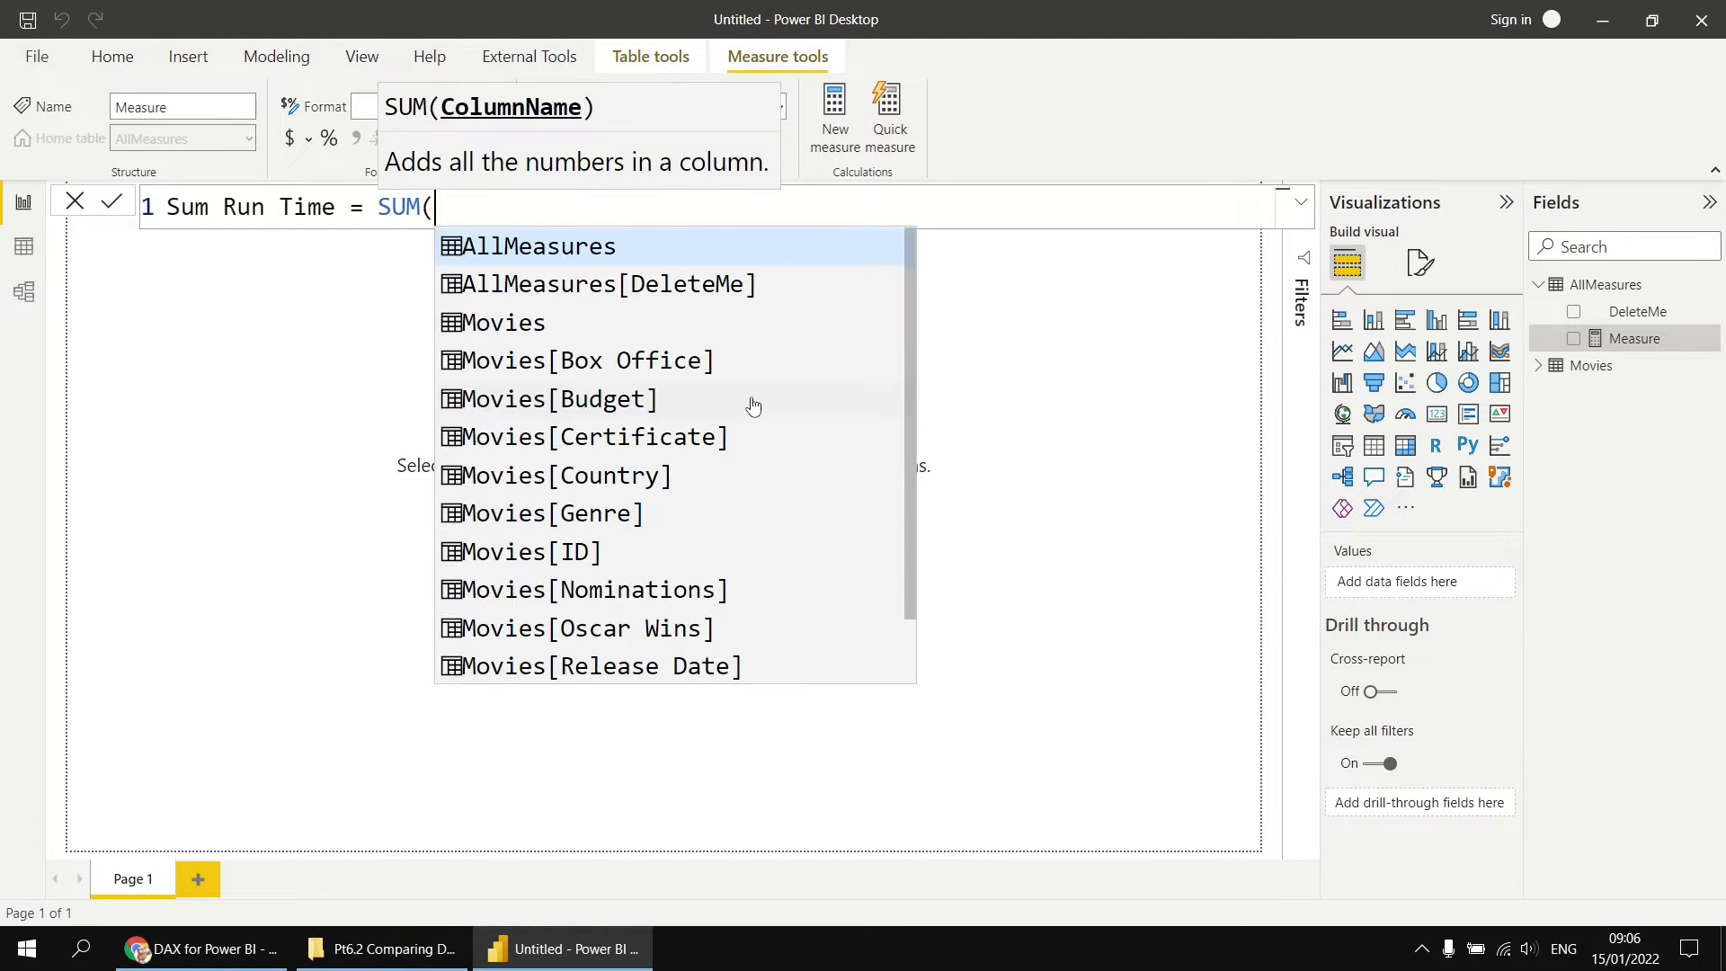
{"action": "type", "text": "Run"}
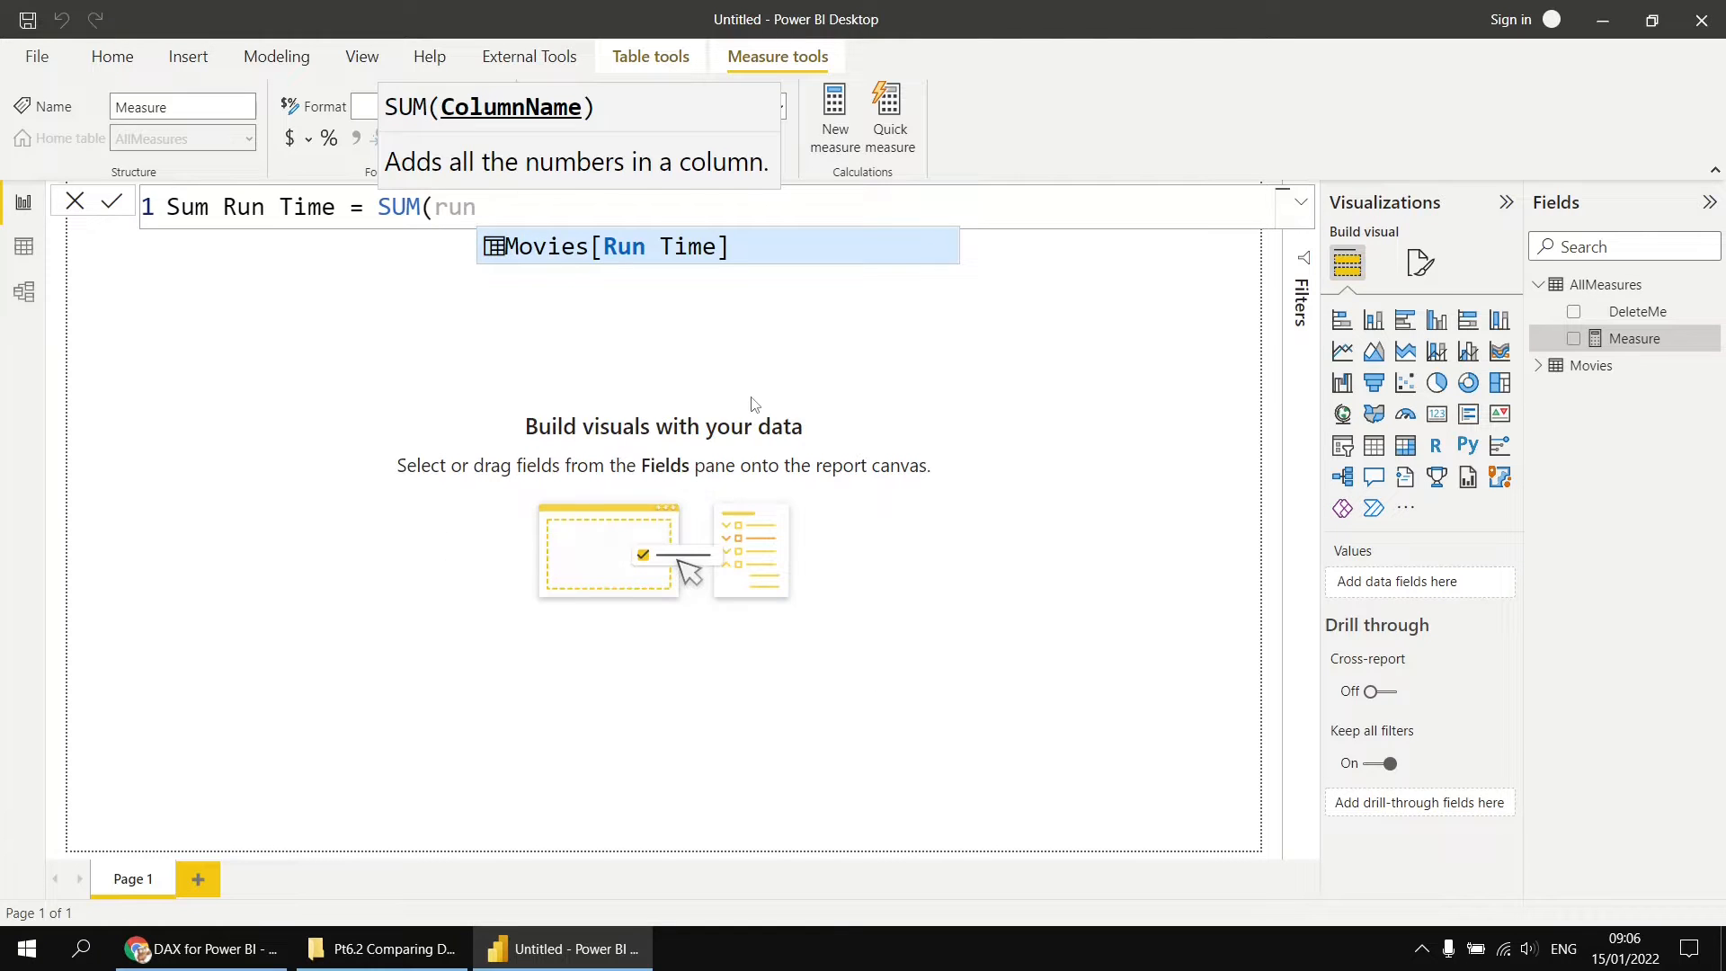
{"action": "key", "text": "Tab"}
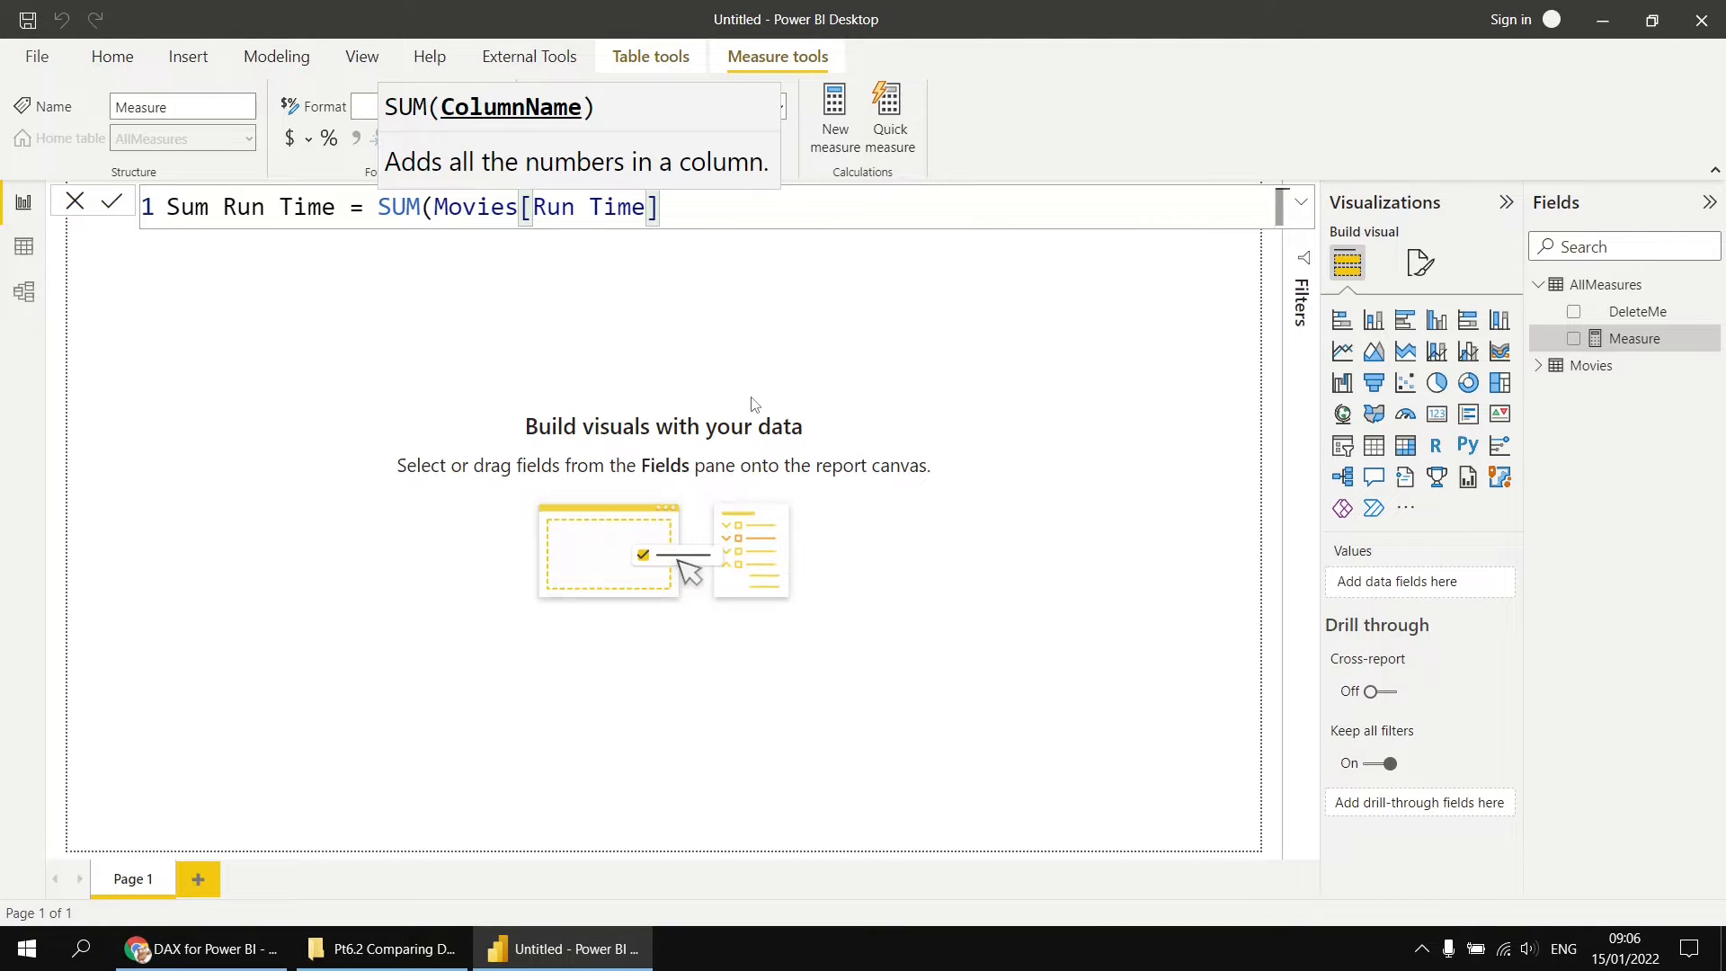
{"action": "type", "text": ")"}
{"action": "key", "text": "Return"}
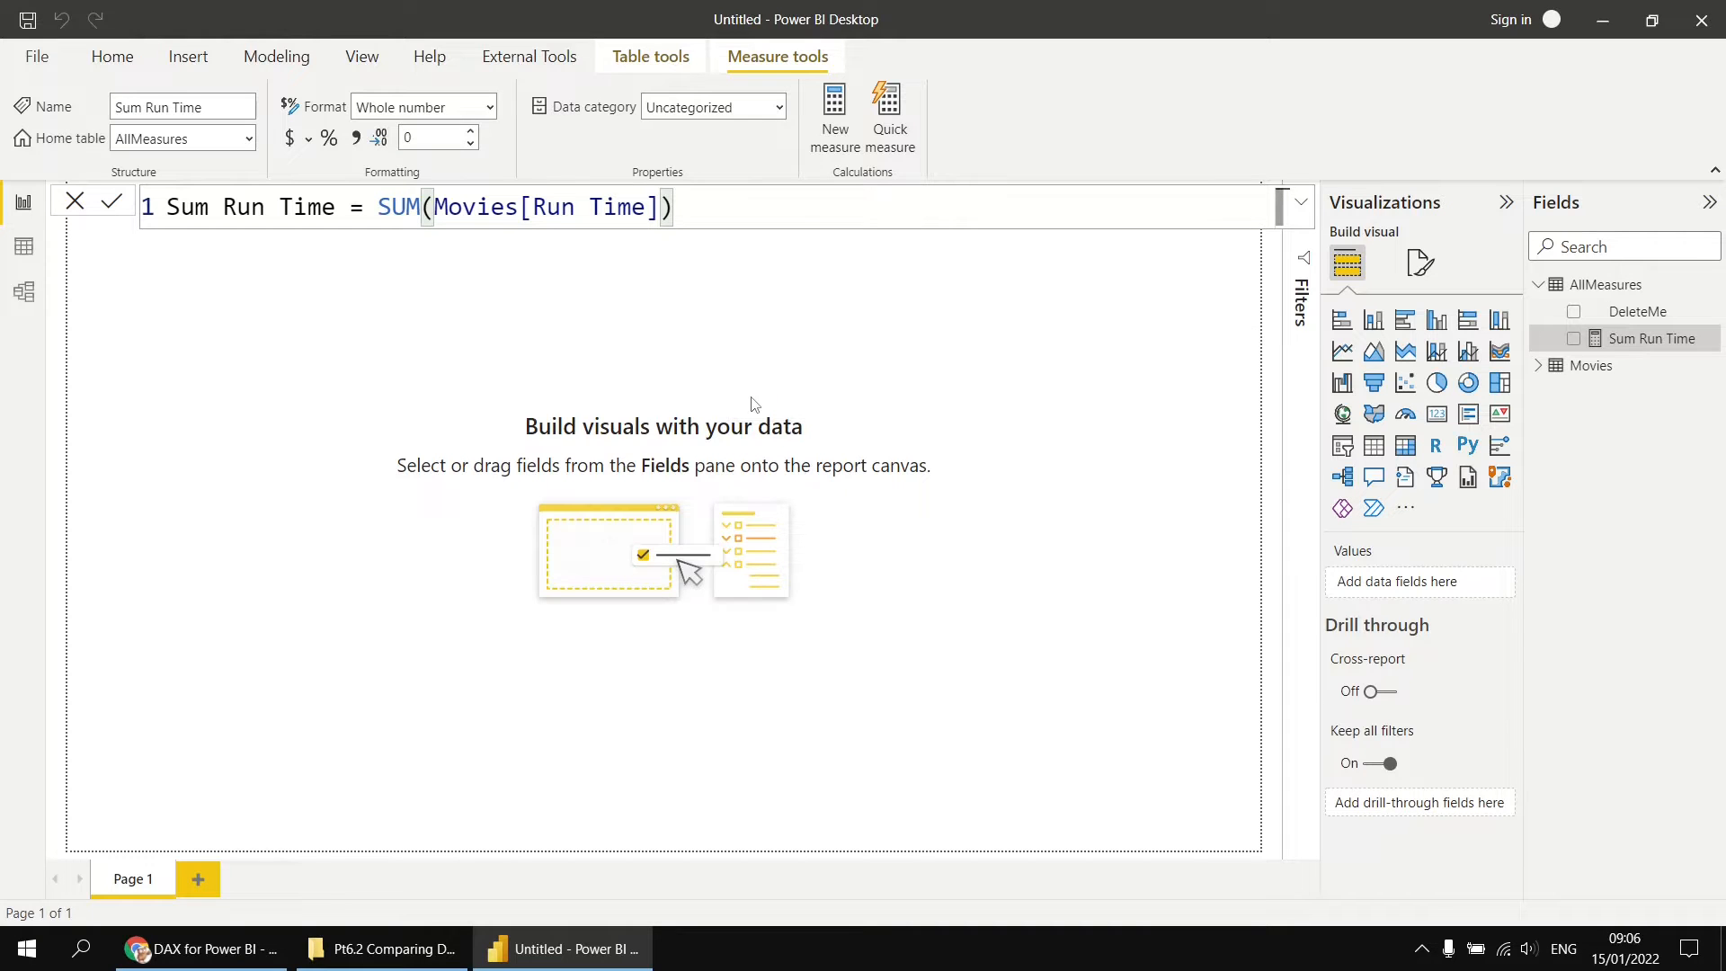
Step: Delete the DeleteMe column from the AllMeasures table
{"action": "right_click", "coordinate": [1634, 317]}
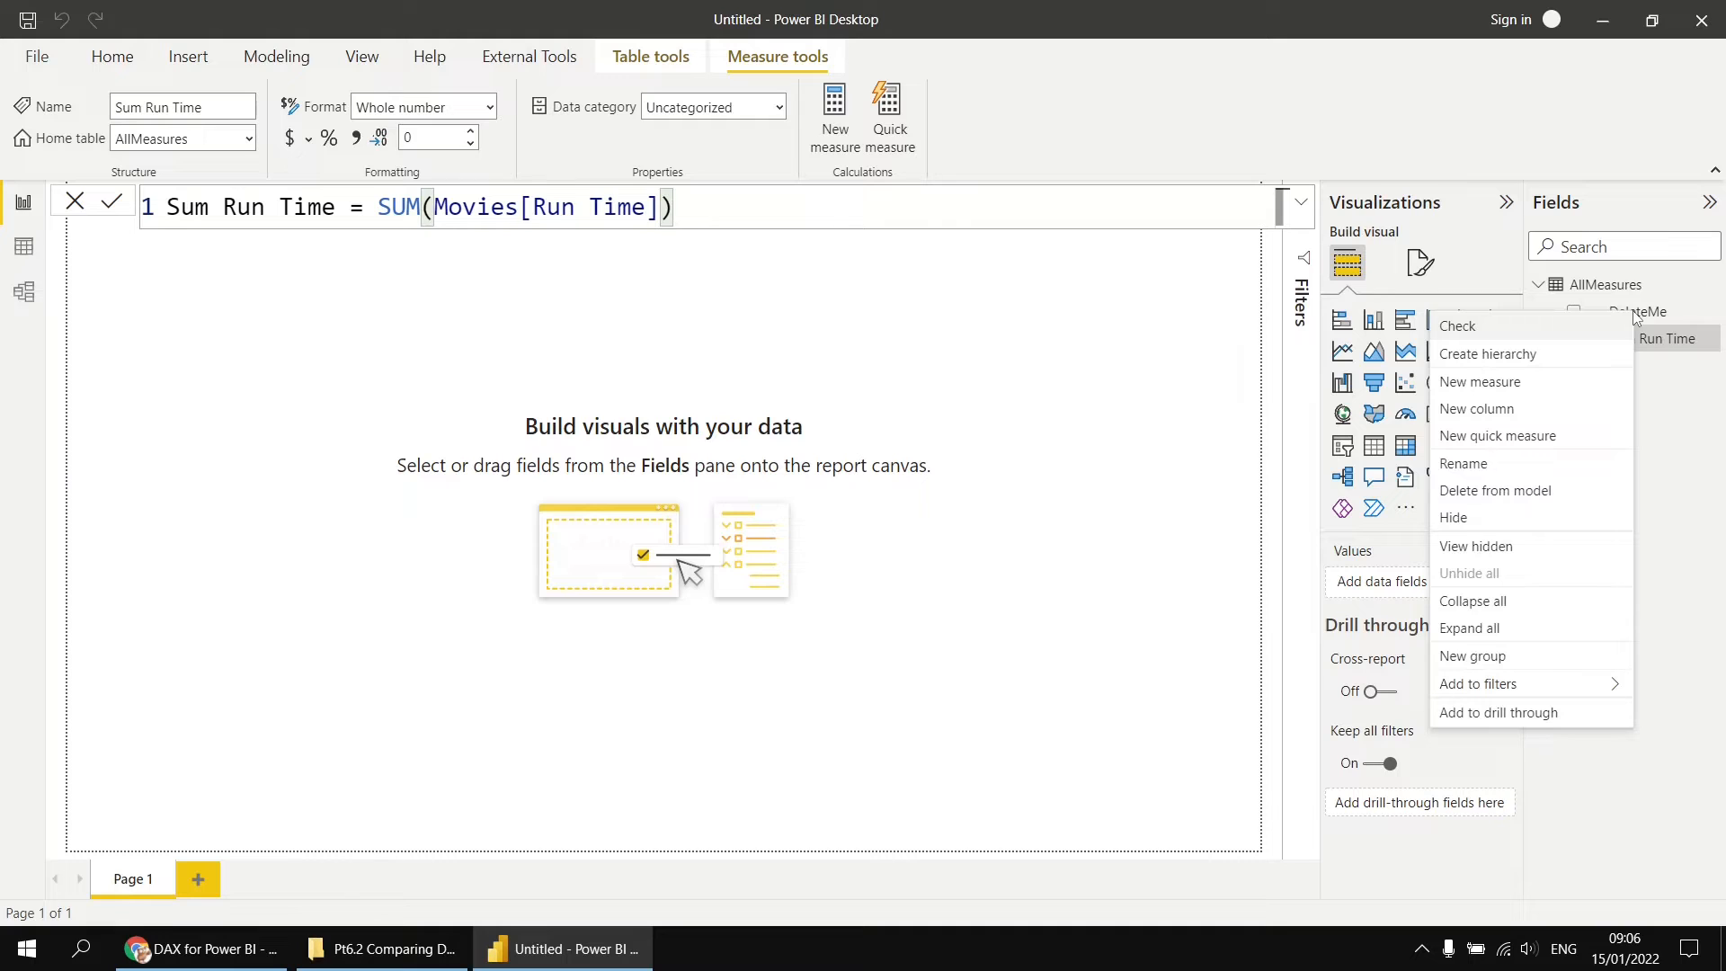
{"action": "left_click", "coordinate": [1535, 500]}
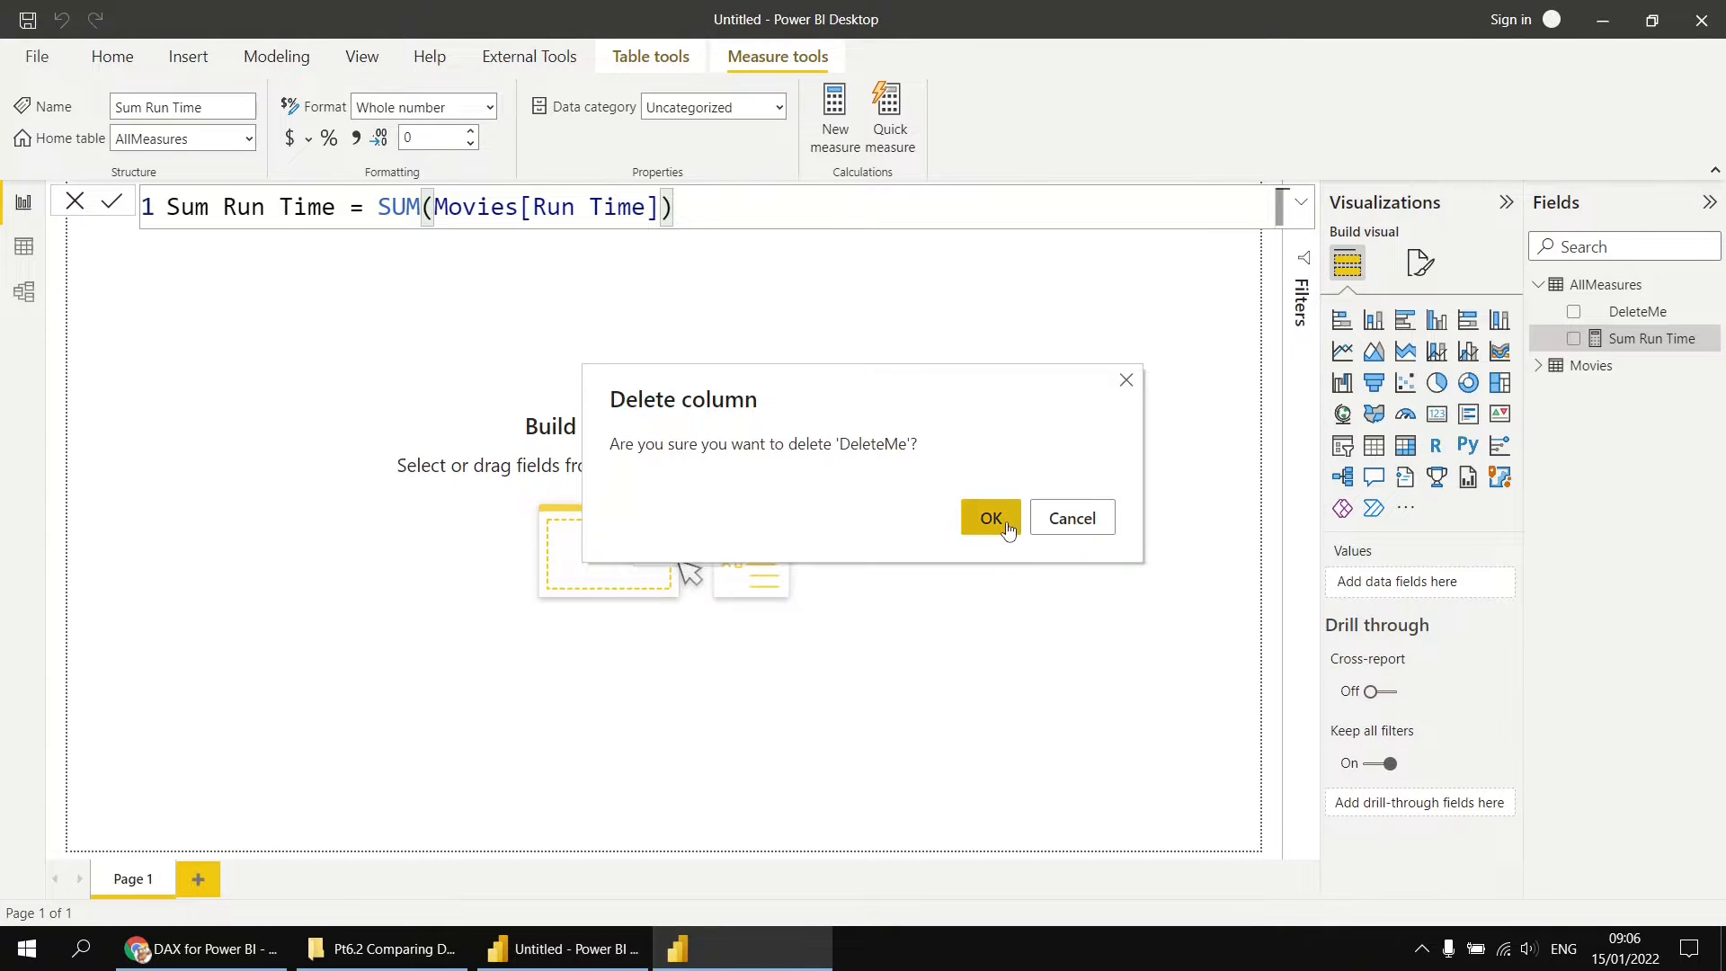
{"action": "left_click", "coordinate": [996, 522]}
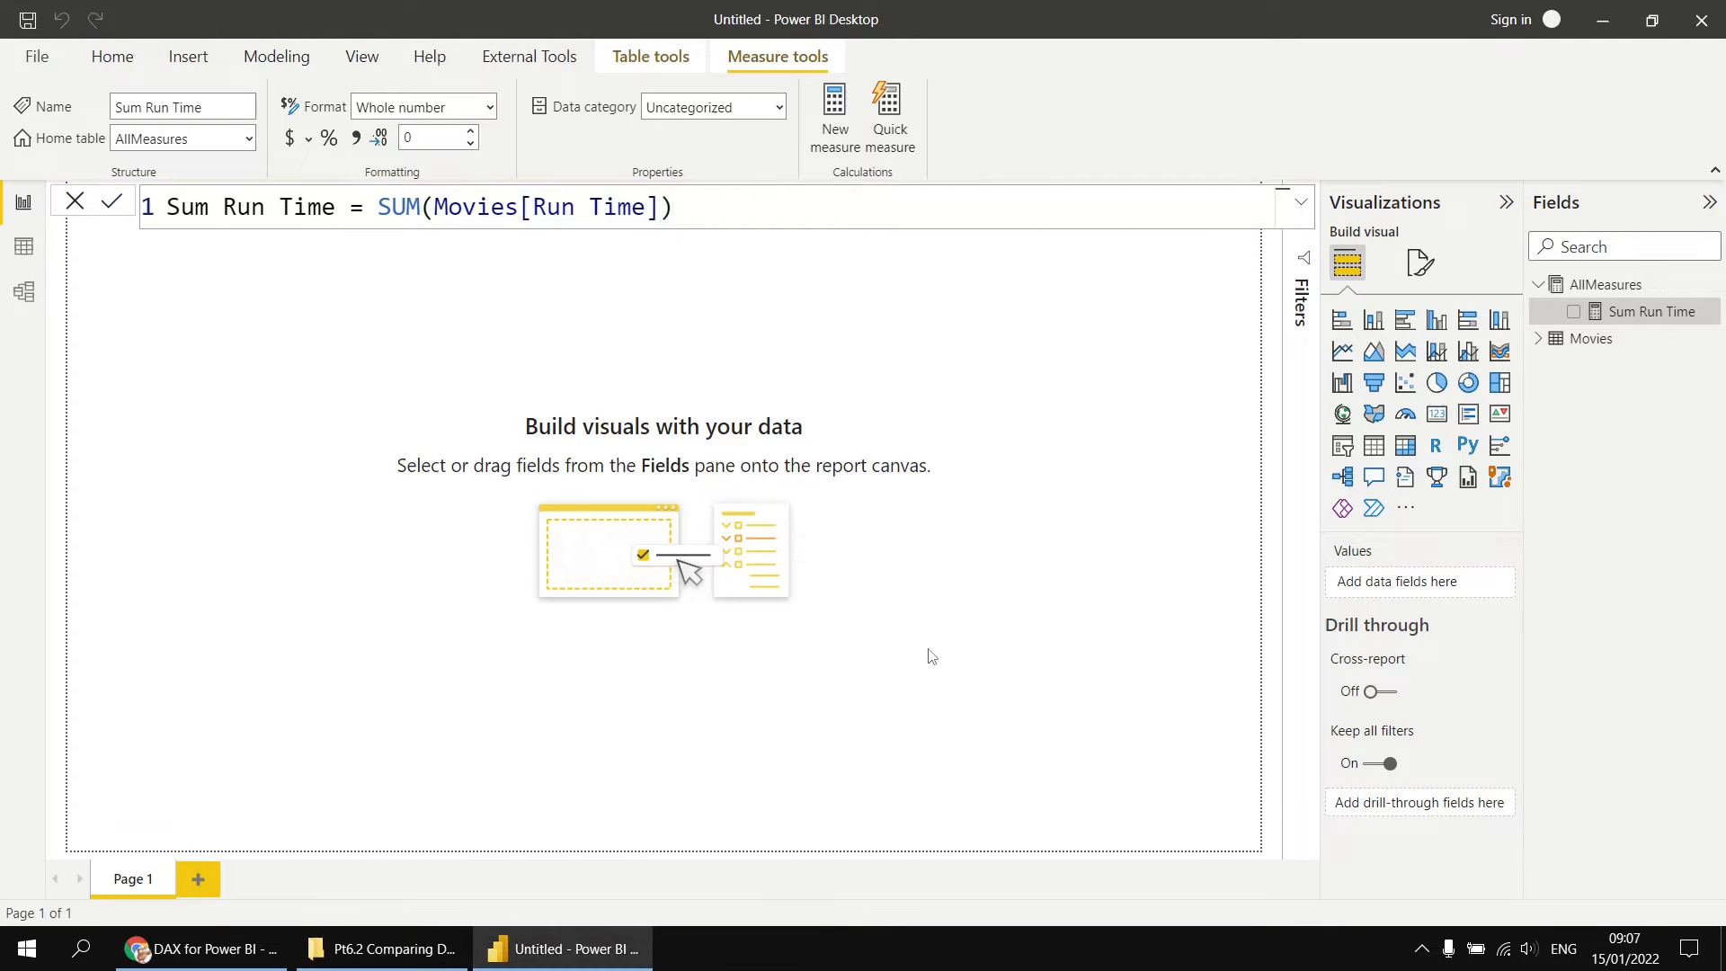
{"action": "left_click", "coordinate": [455, 355]}
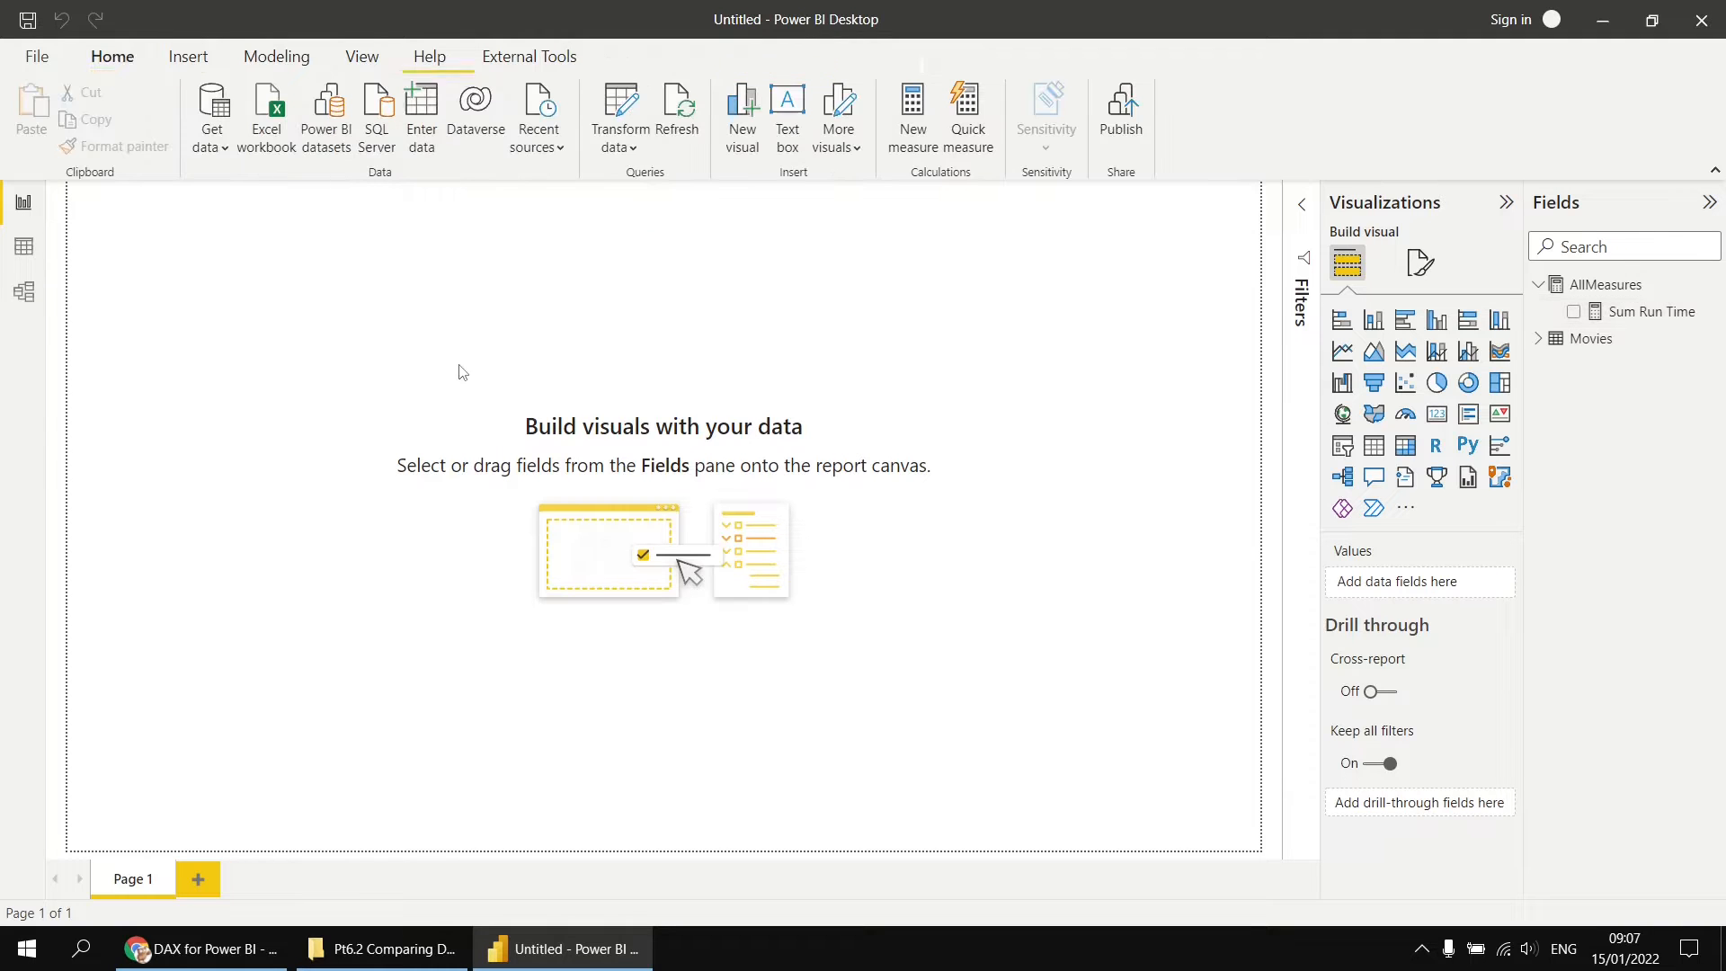
Step: Add a table visual showing Year from the Release Date hierarchy and the Sum Run Time measure
{"action": "left_click", "coordinate": [1375, 447]}
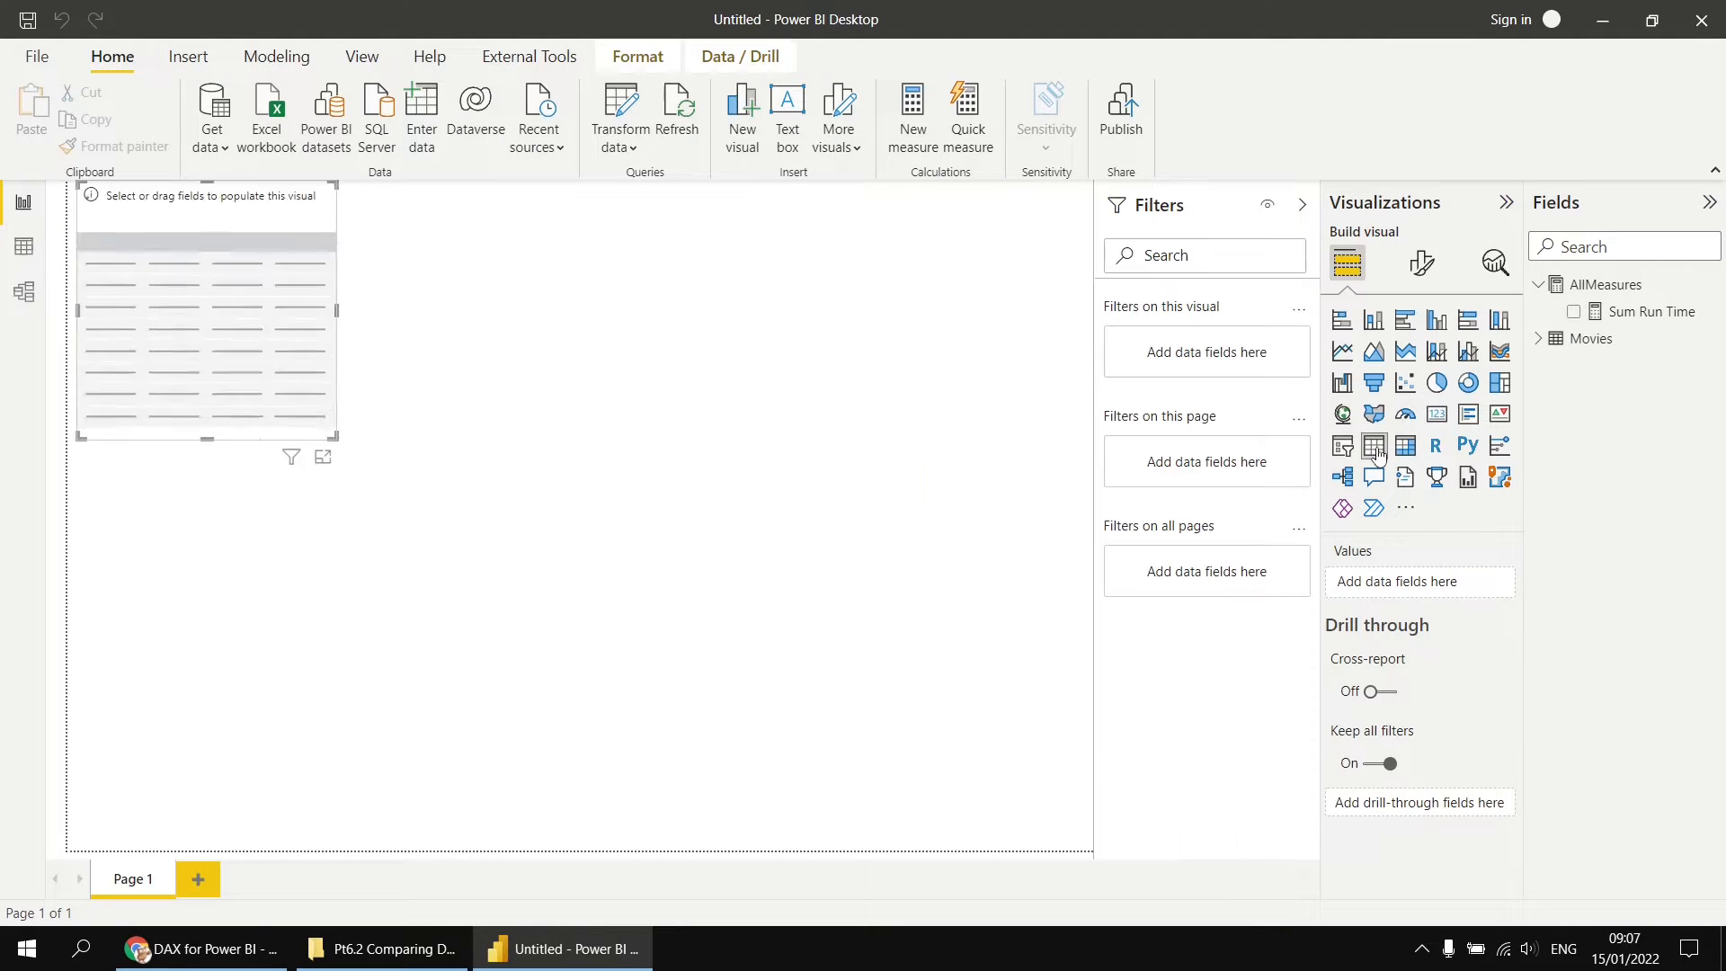
{"action": "left_click", "coordinate": [1541, 341]}
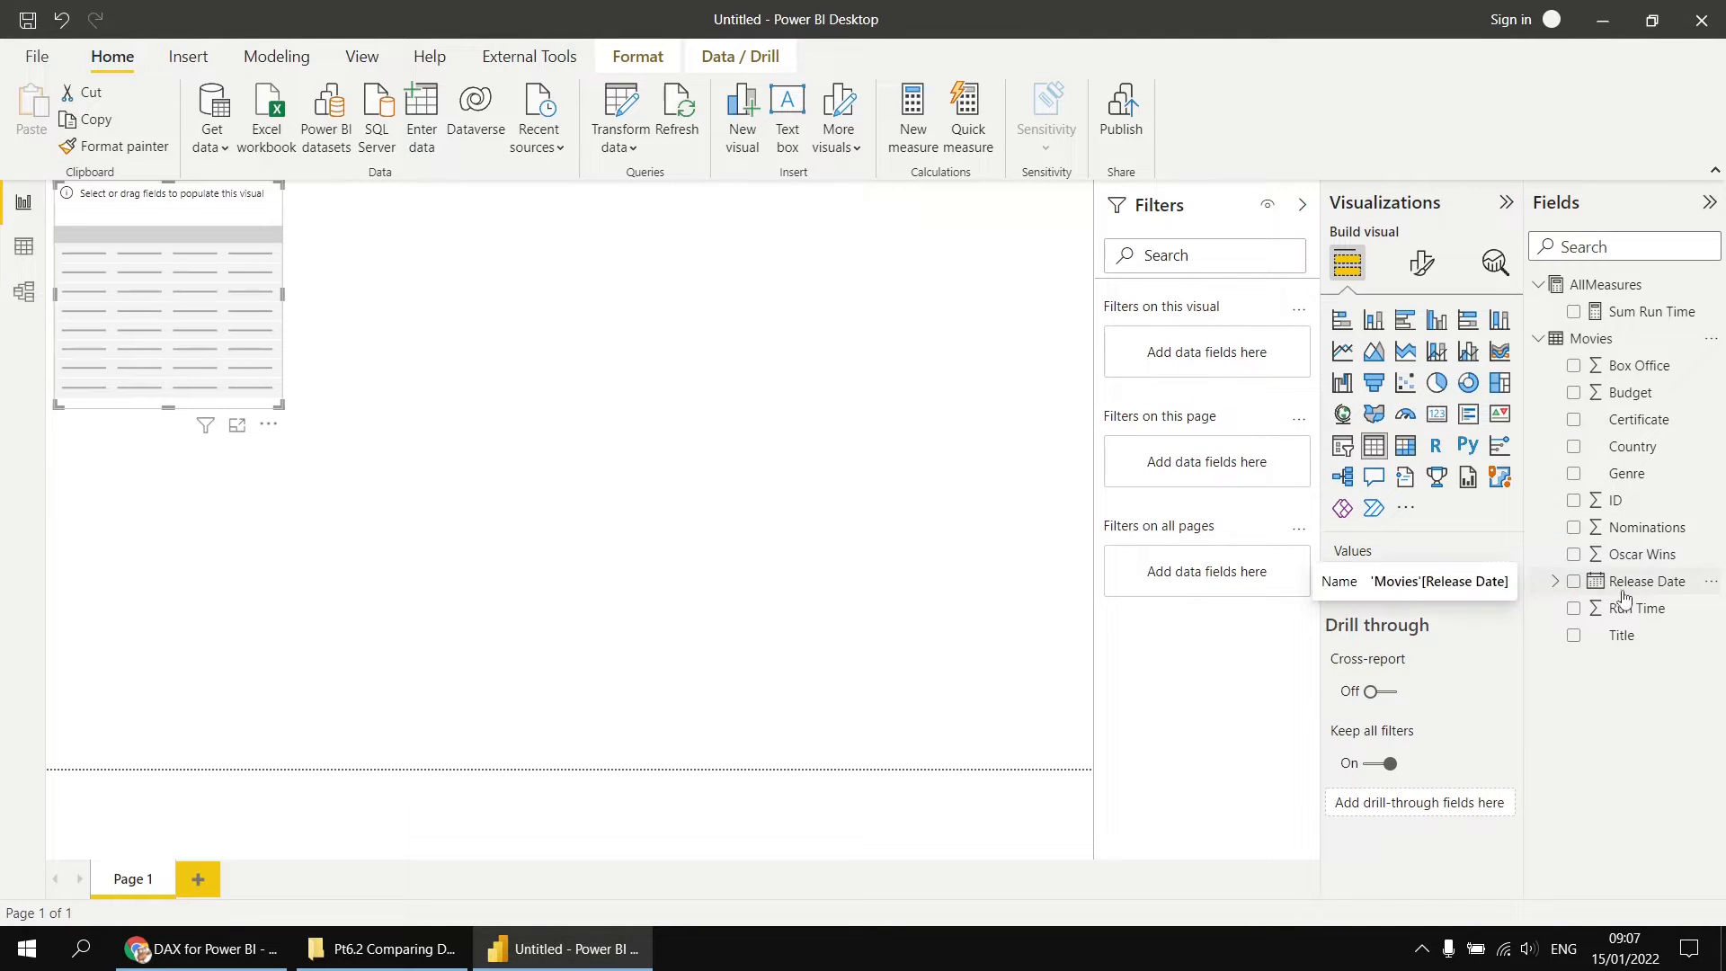
{"action": "left_click", "coordinate": [1556, 582]}
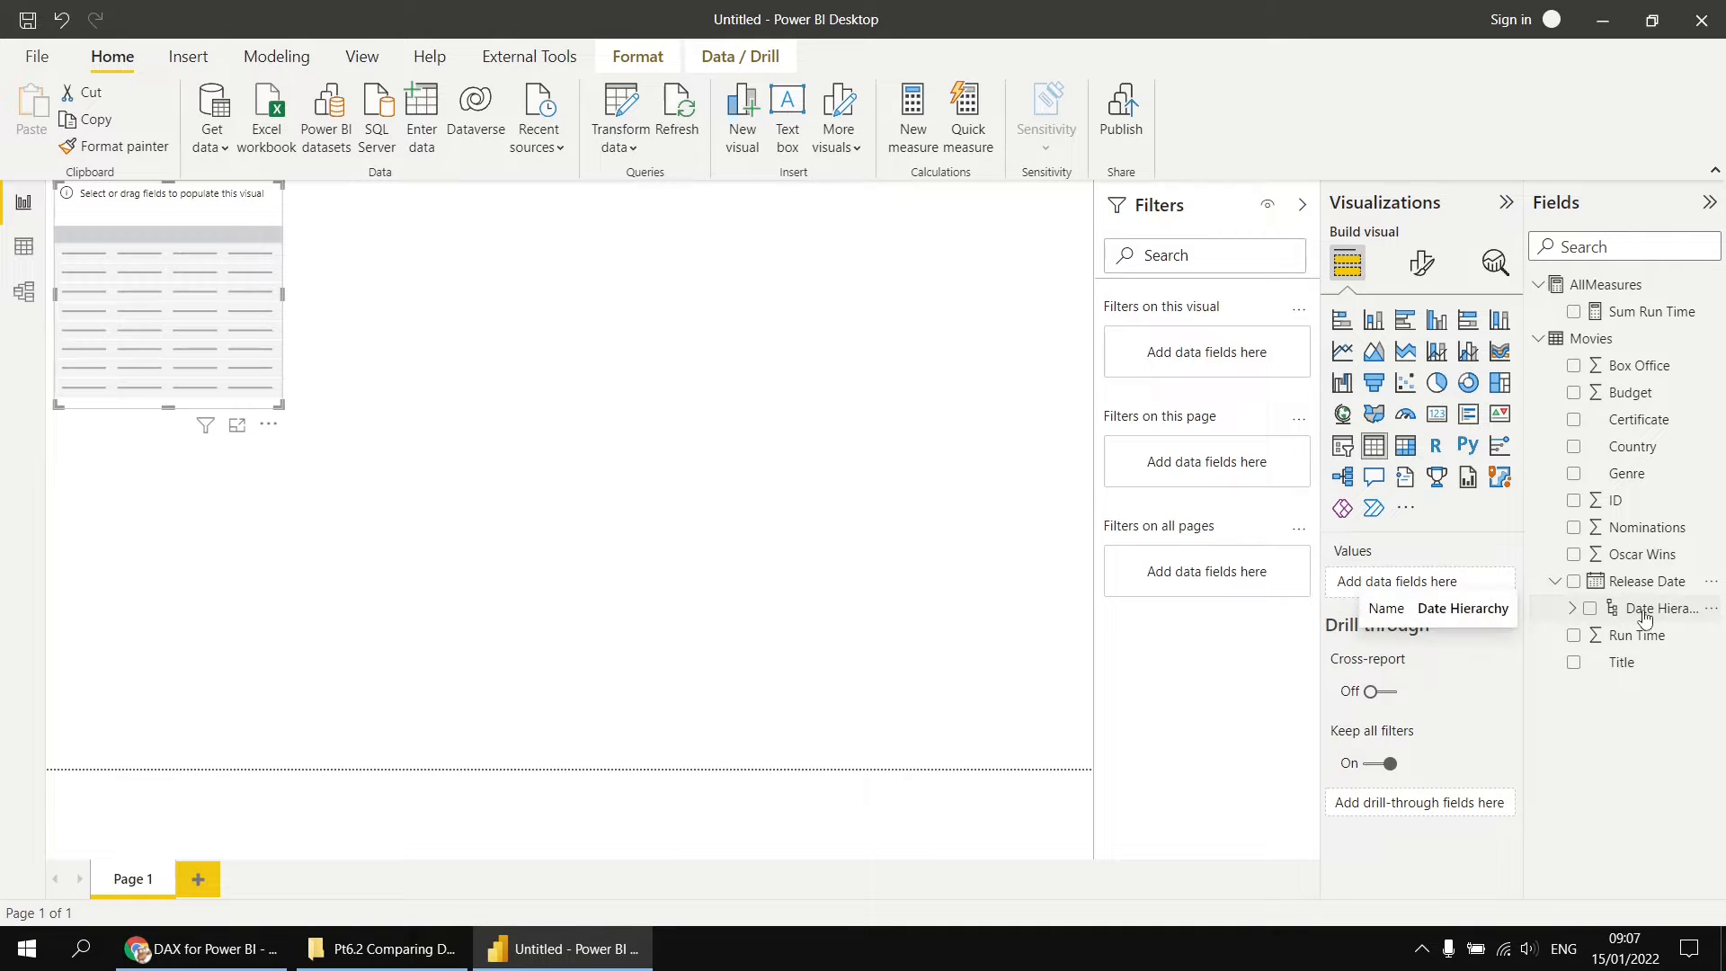
{"action": "left_click", "coordinate": [1571, 611]}
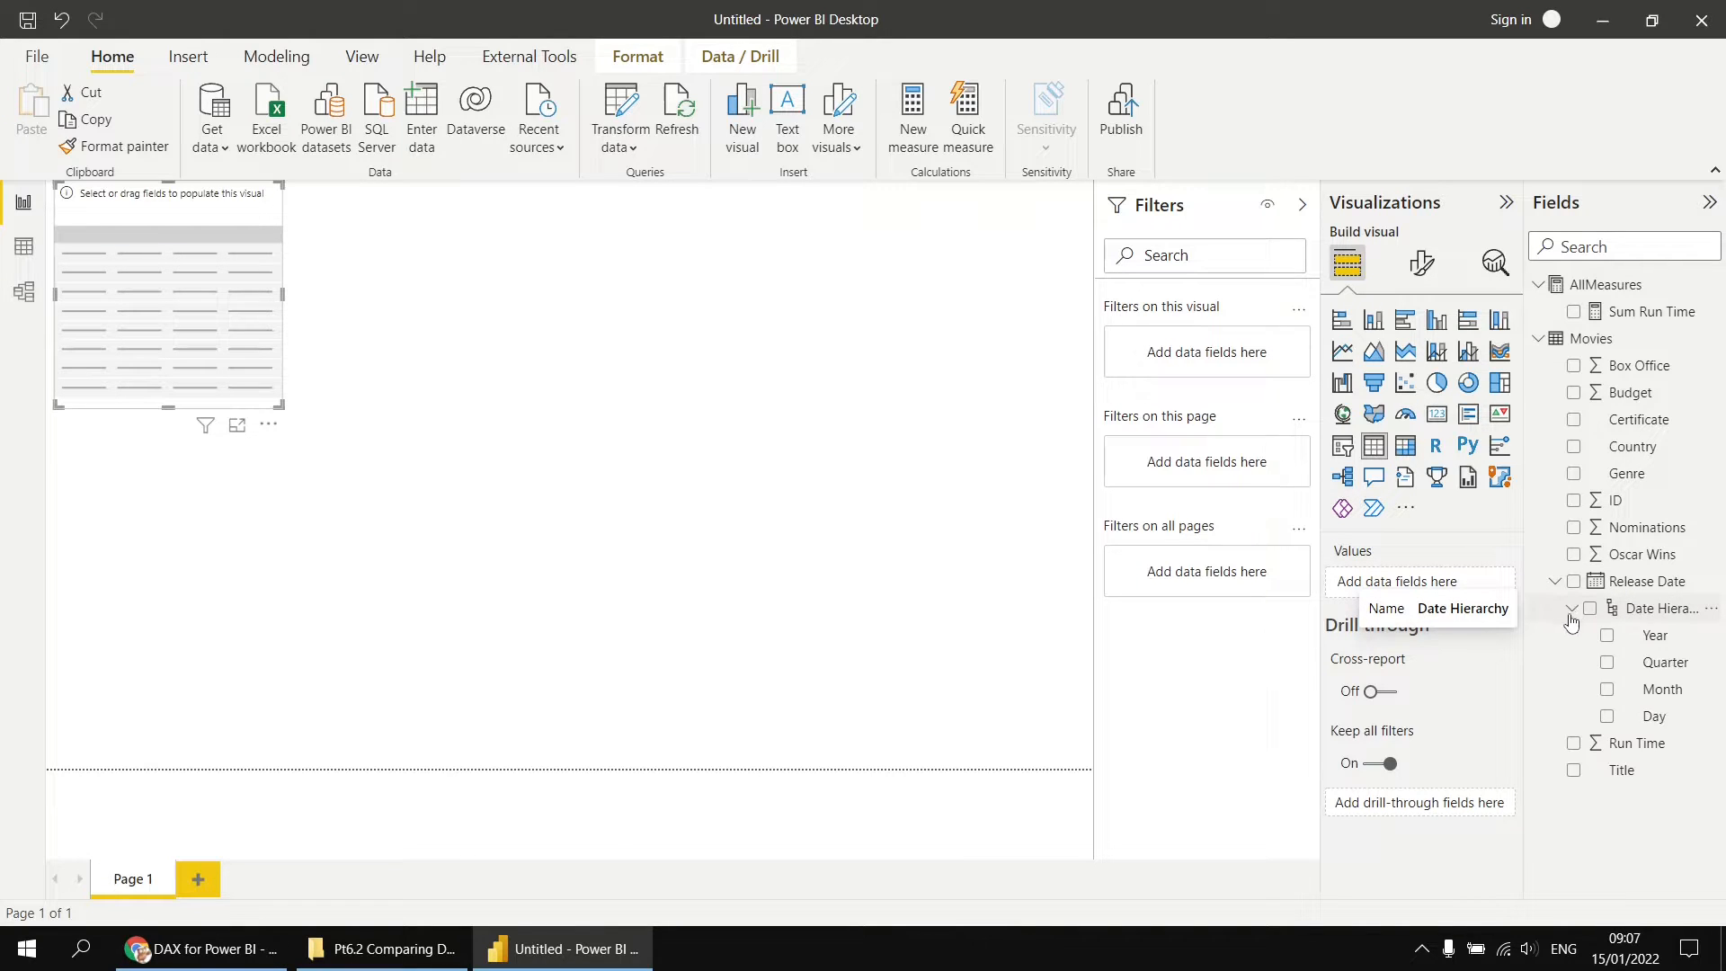
{"action": "left_click", "coordinate": [1609, 640]}
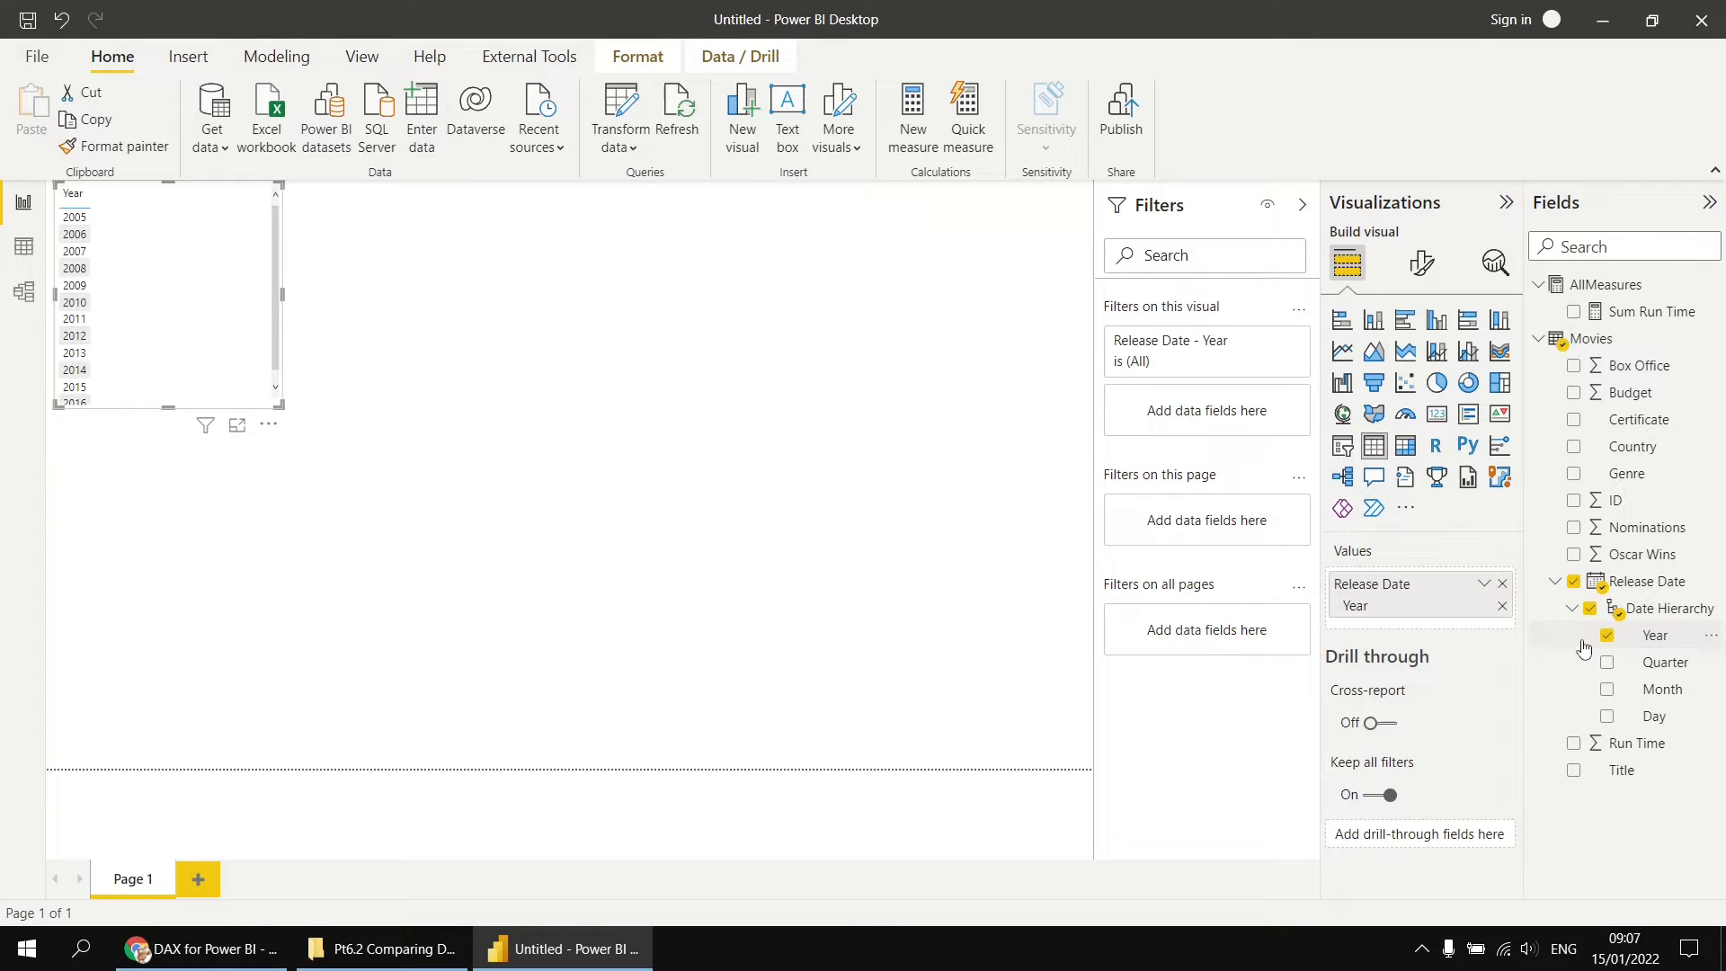
{"action": "left_click", "coordinate": [1574, 313]}
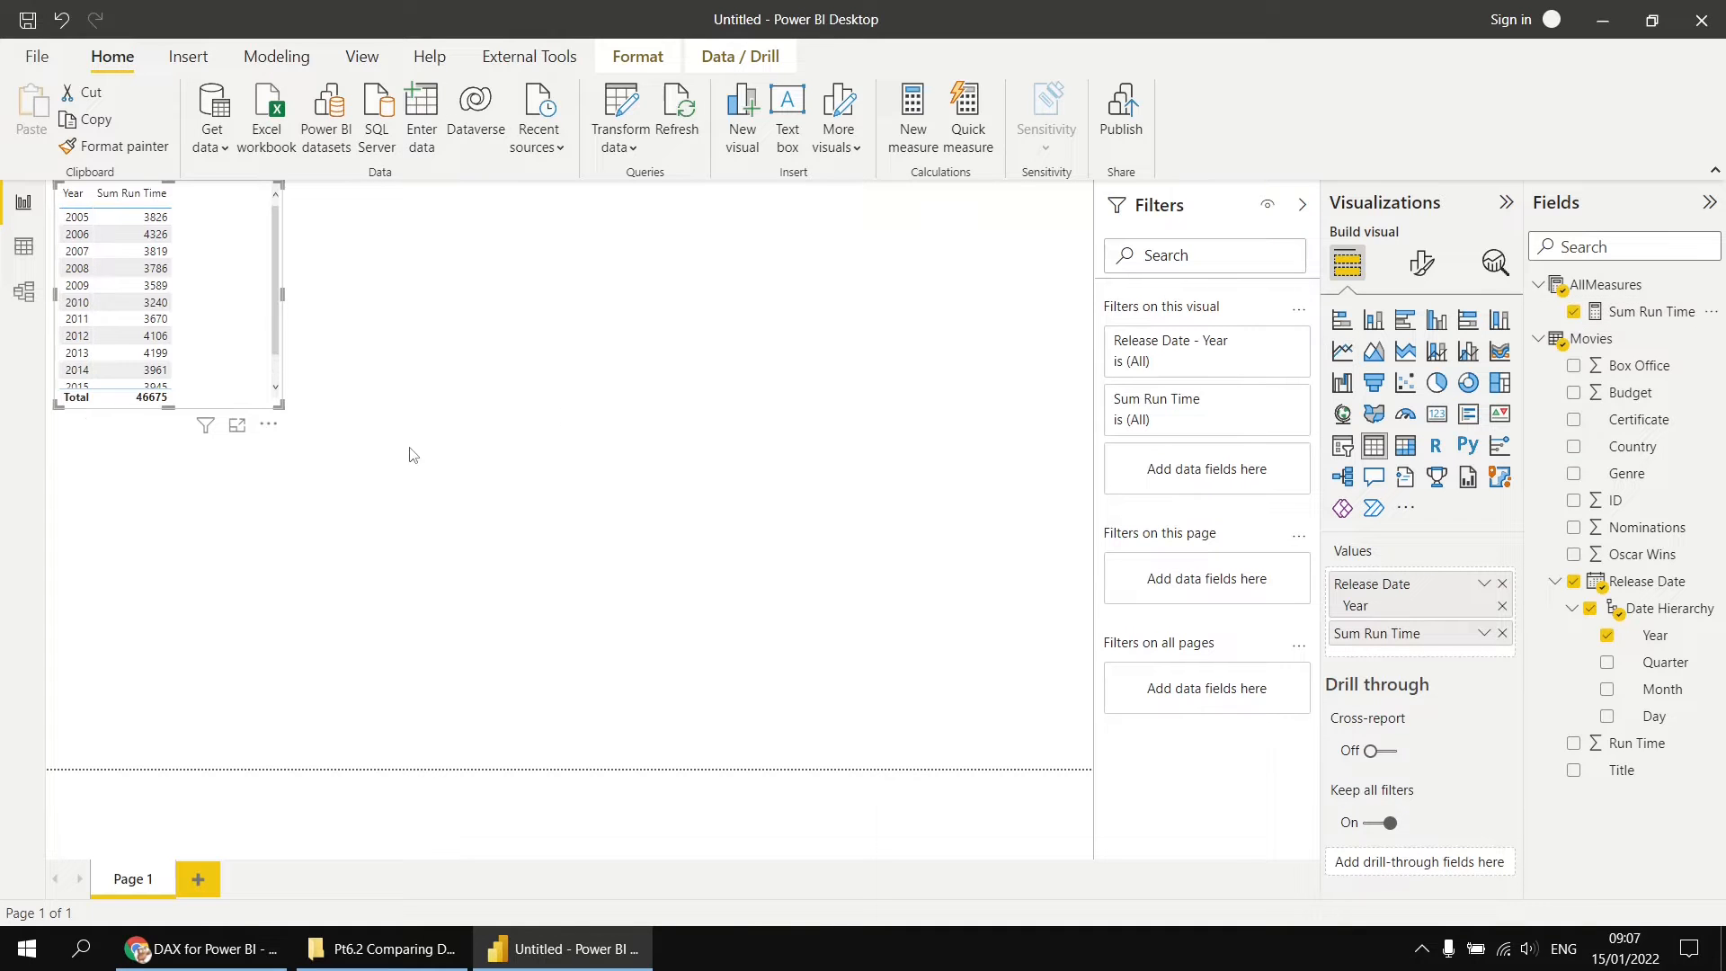
Step: Set the table's values font size to 13 pt and enlarge the visual to about half the page width and full page height
{"action": "left_click", "coordinate": [1304, 211]}
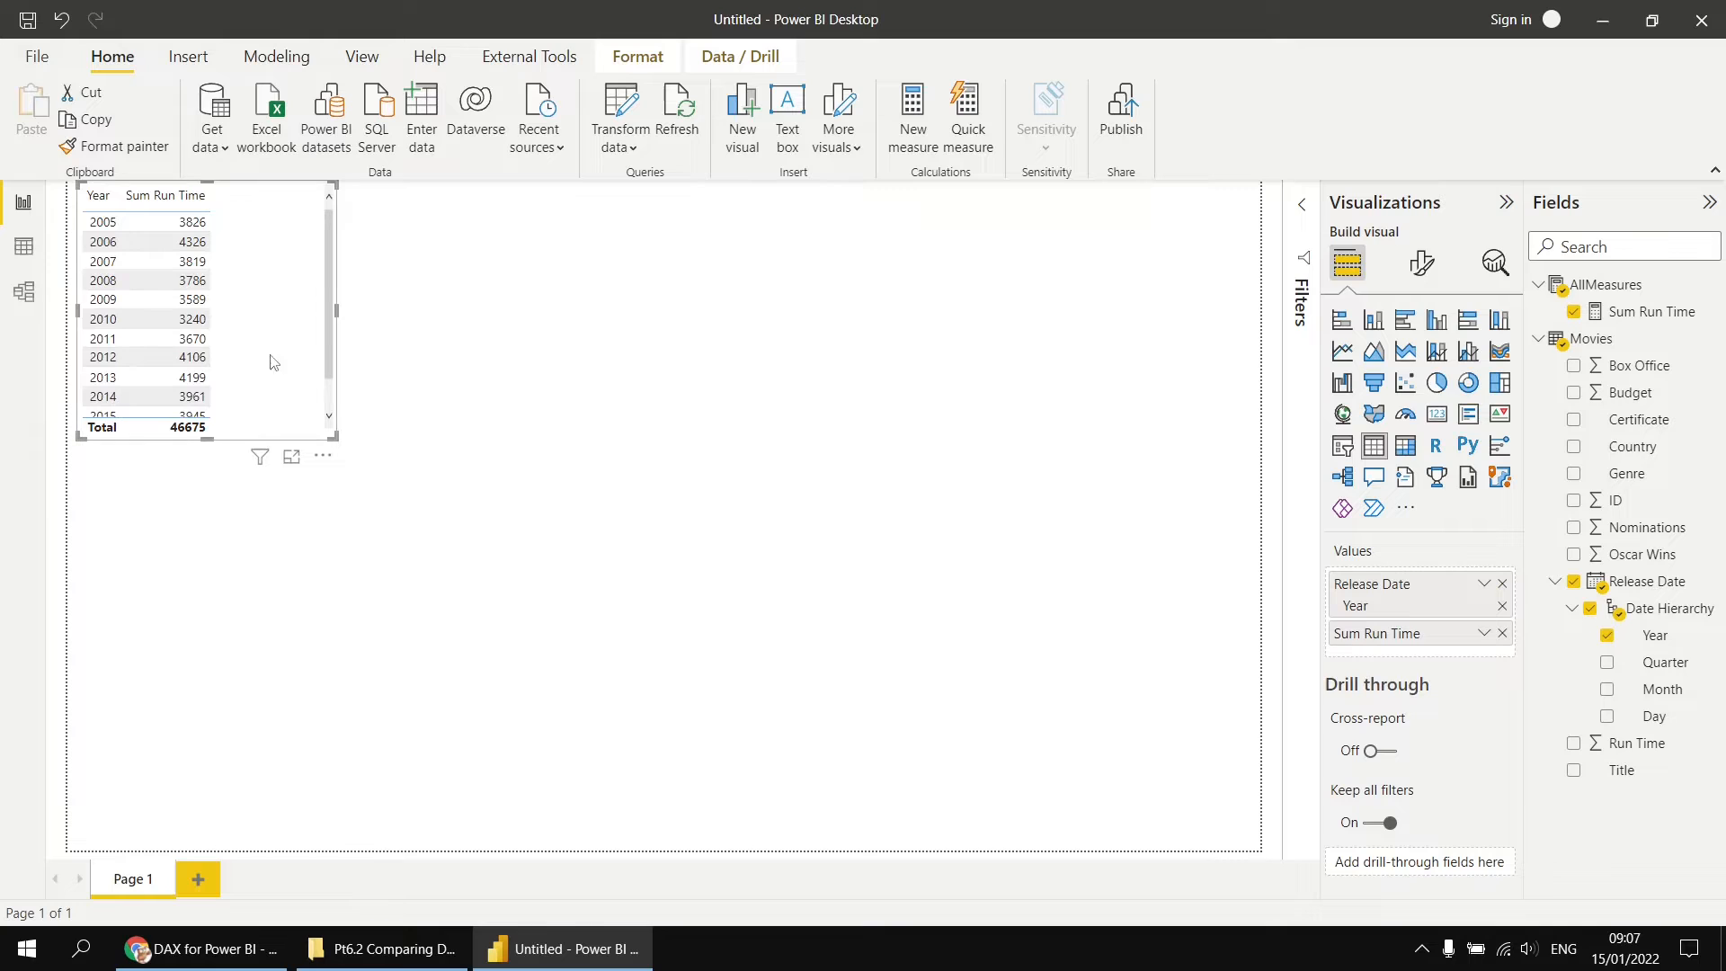
{"action": "left_click", "coordinate": [1421, 270]}
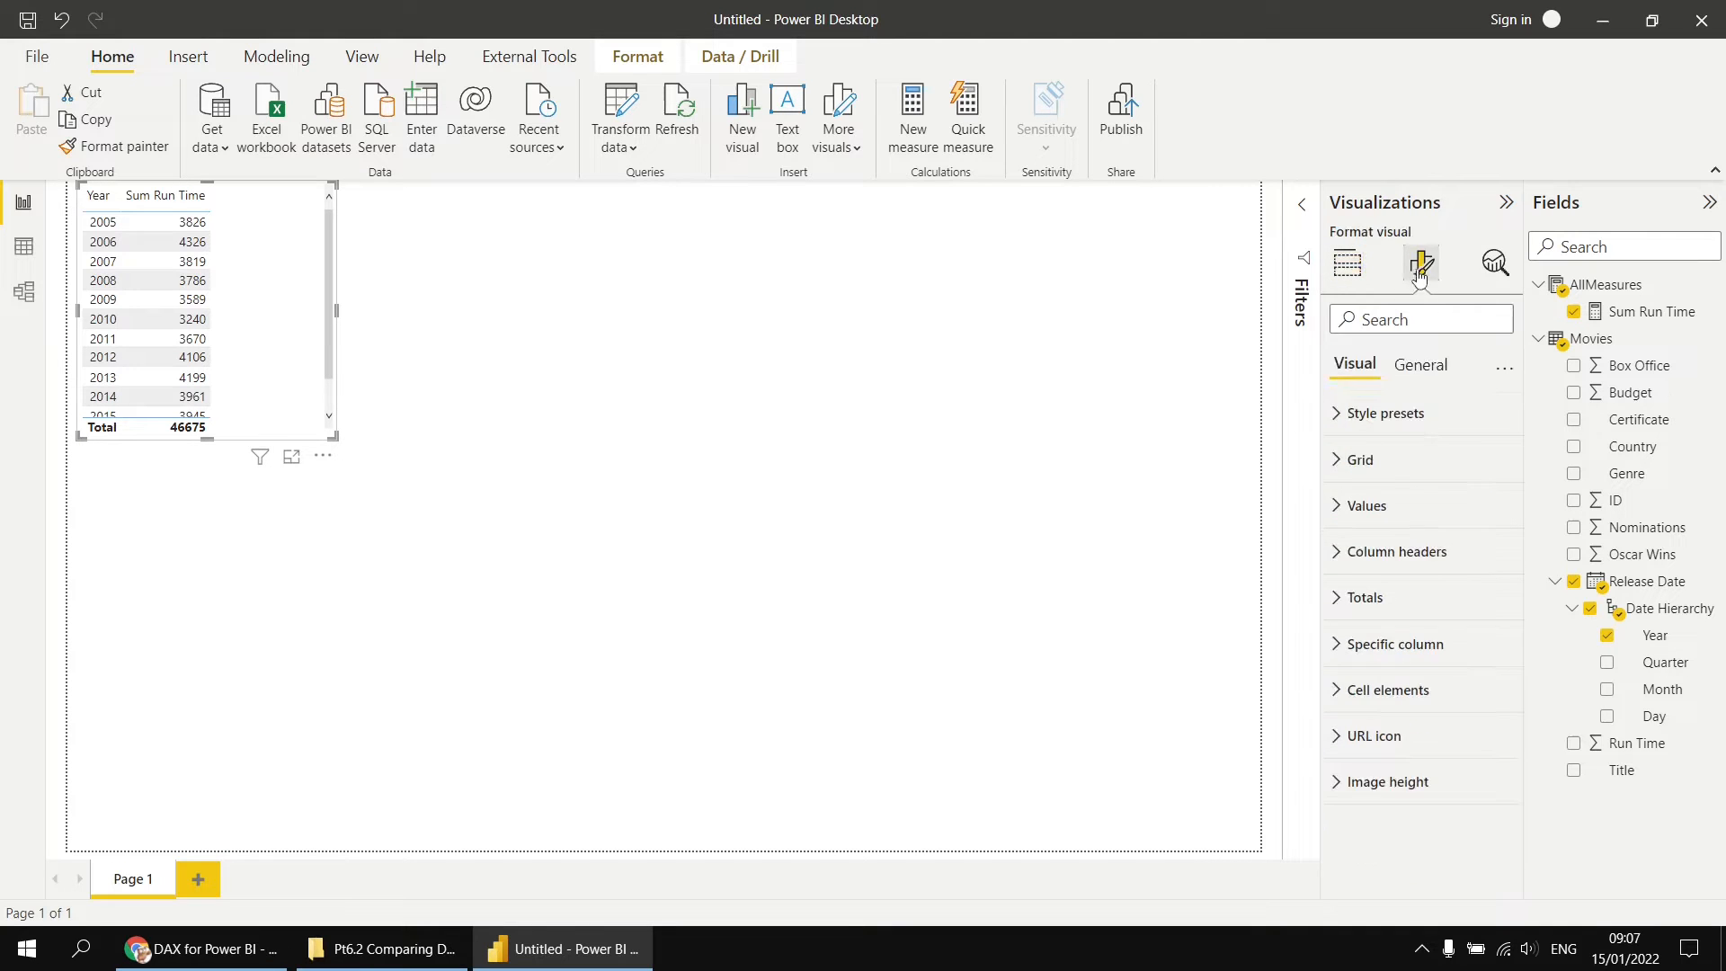
{"action": "left_click", "coordinate": [1340, 506]}
{"action": "left_click_drag", "start_coordinate": [1464, 612], "coordinate": [1461, 611]}
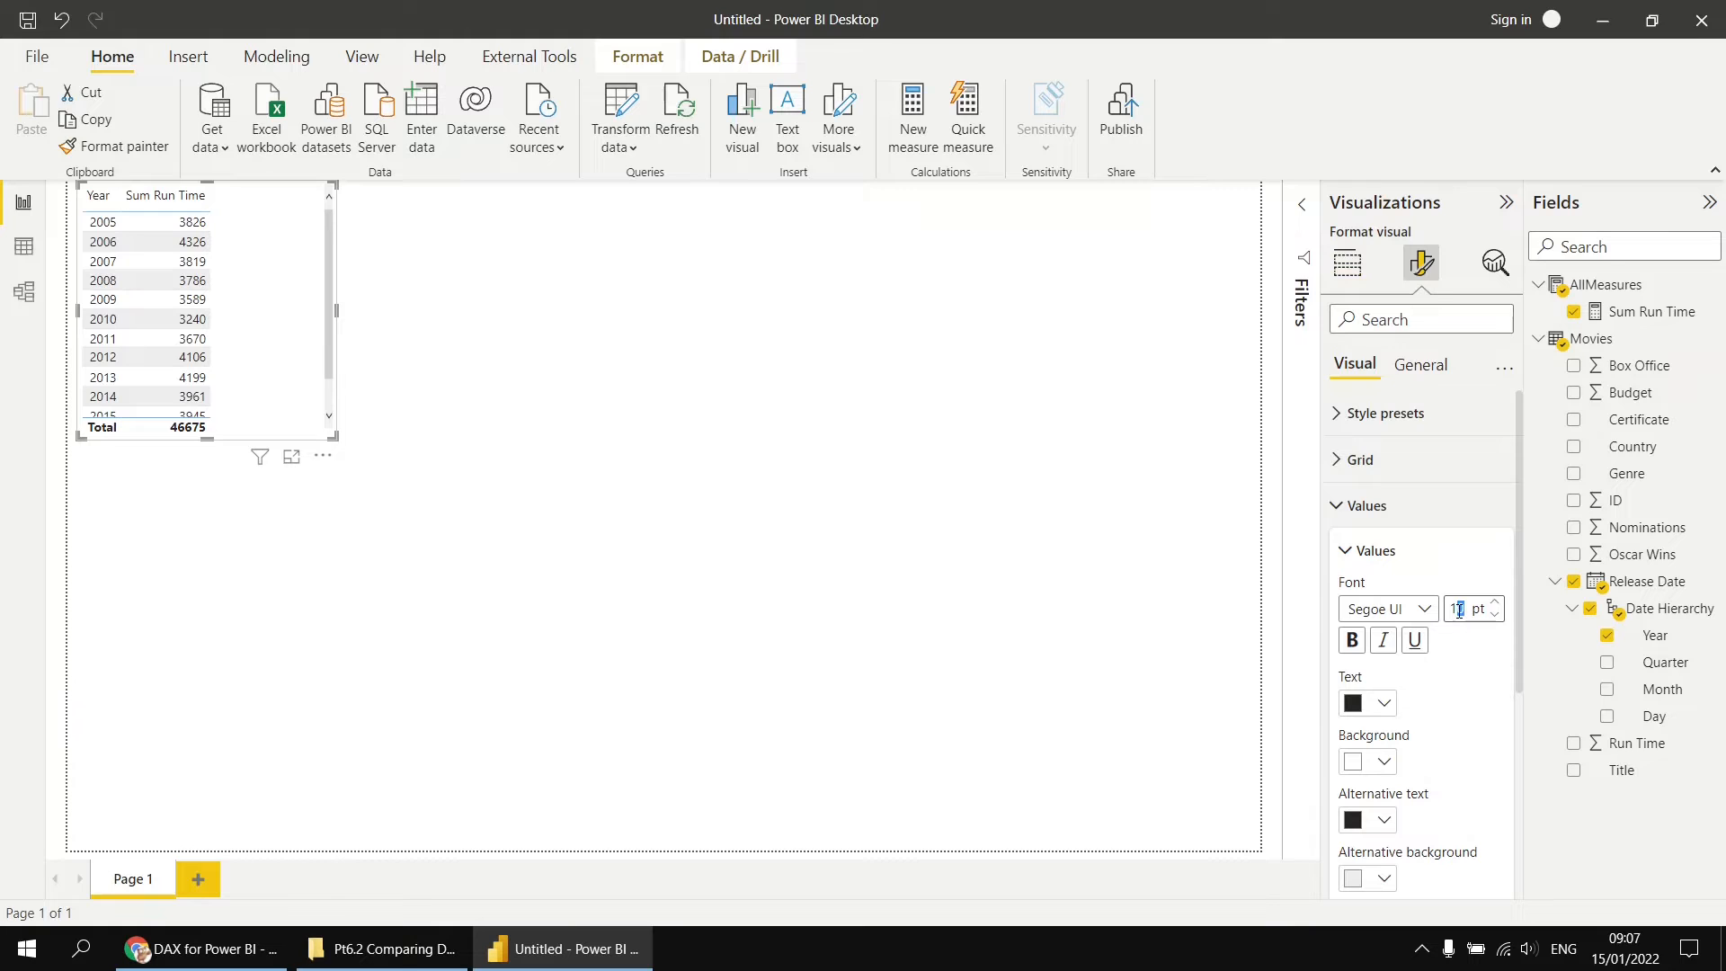
{"action": "type", "text": "3"}
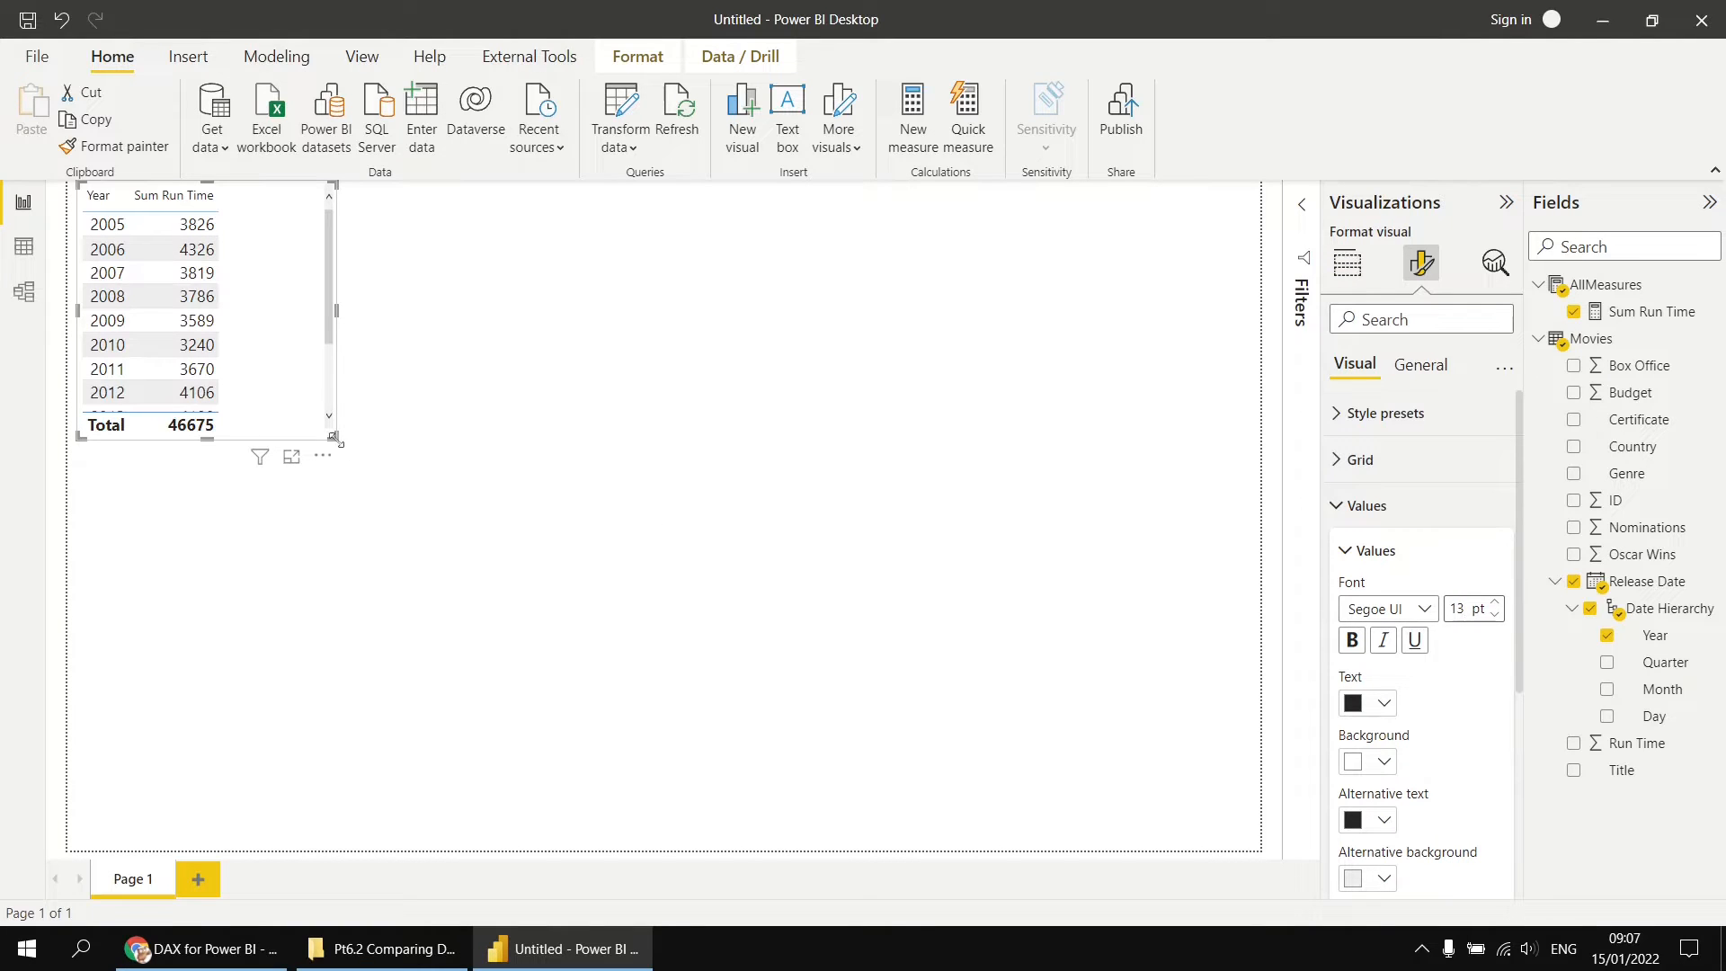
{"action": "left_click_drag", "start_coordinate": [333, 438], "coordinate": [663, 852]}
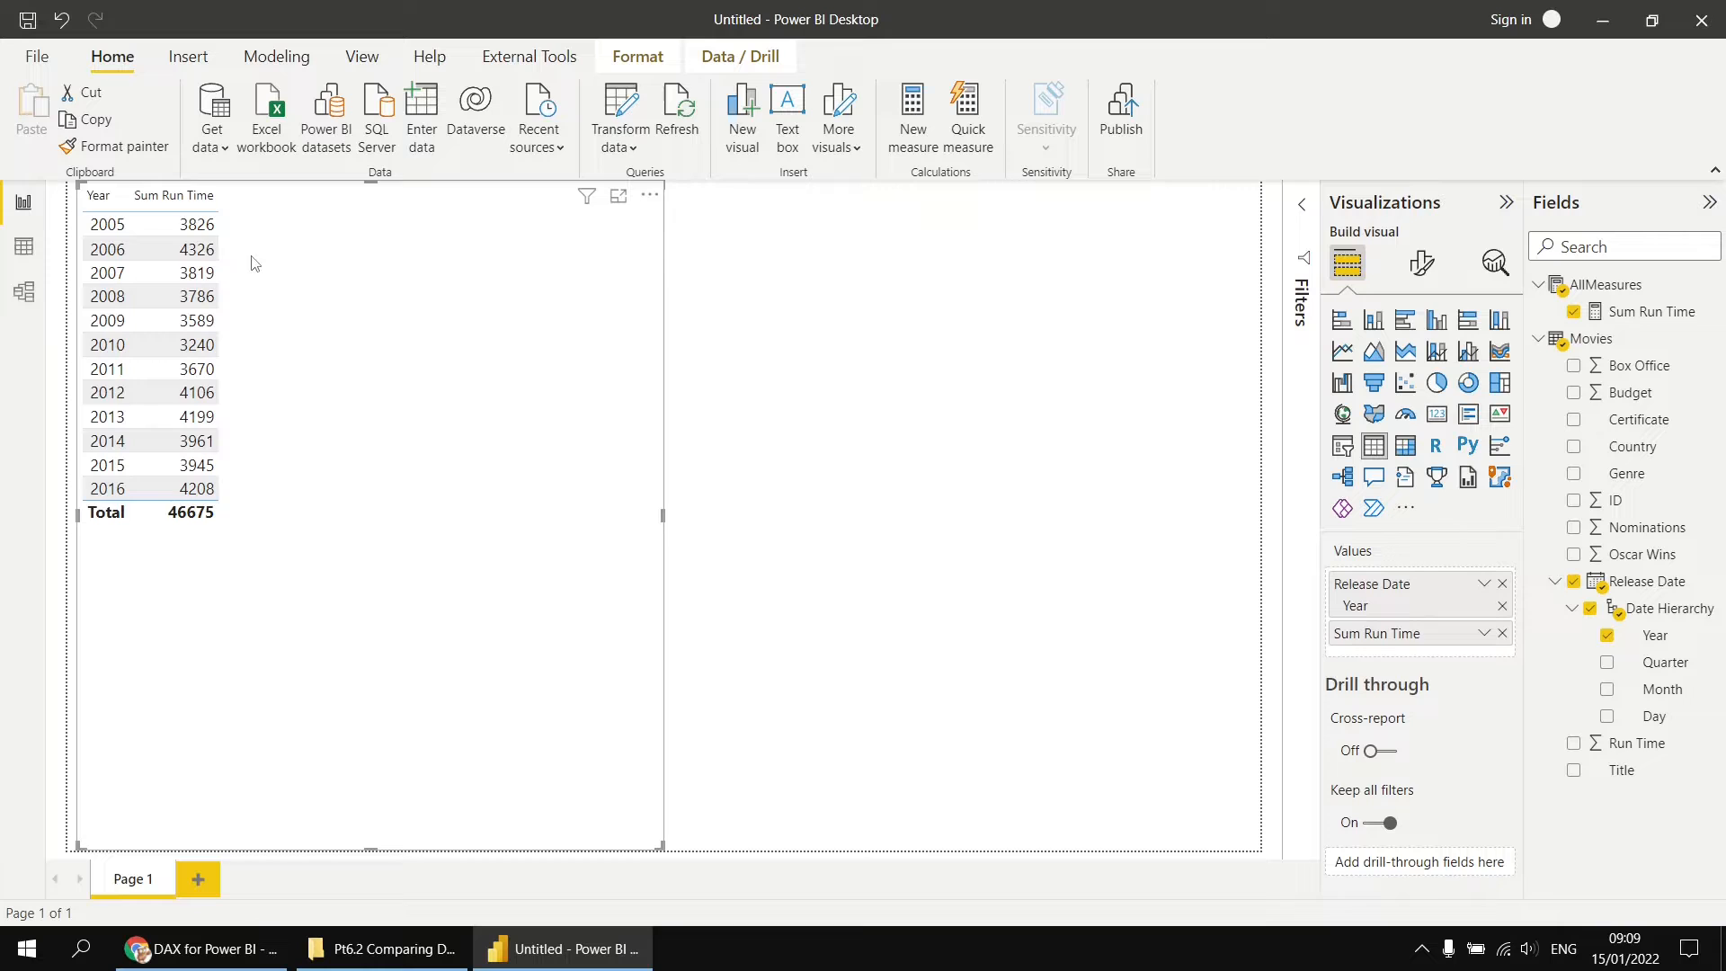
Step: Start a new measure in the AllMeasures table named Sum Run Time Prev Year, using CALCULATE with [Sum Run Time] as the expression
{"action": "right_click", "coordinate": [1612, 286]}
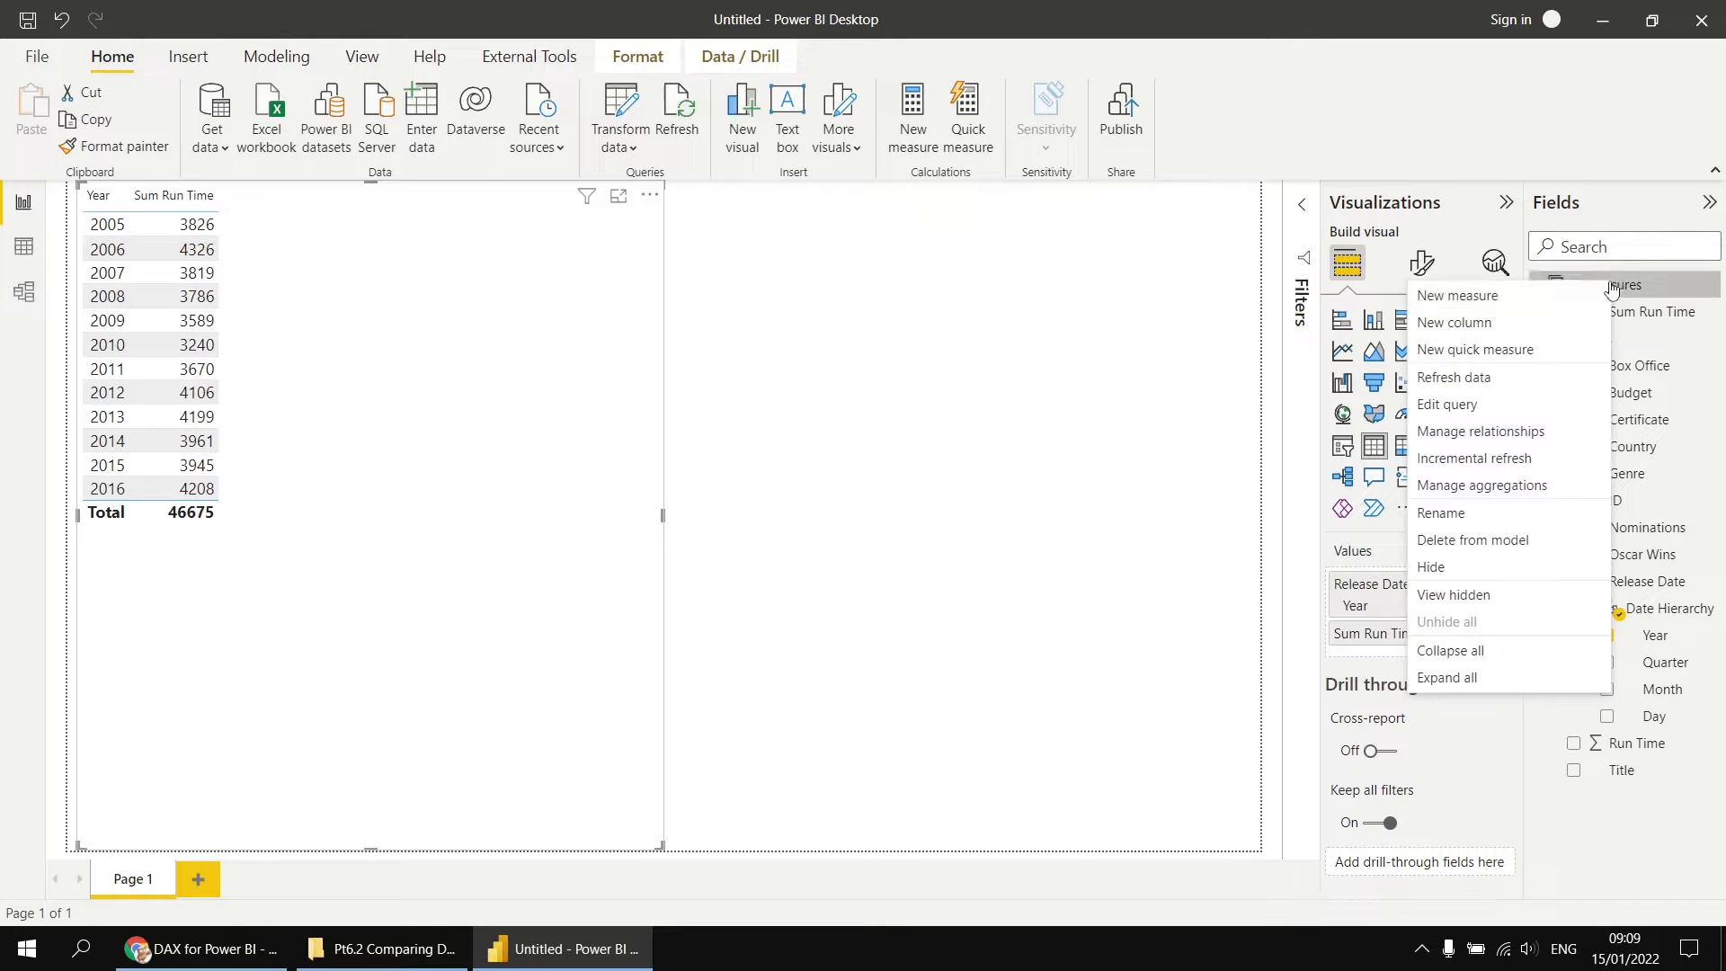
{"action": "left_click", "coordinate": [1468, 299]}
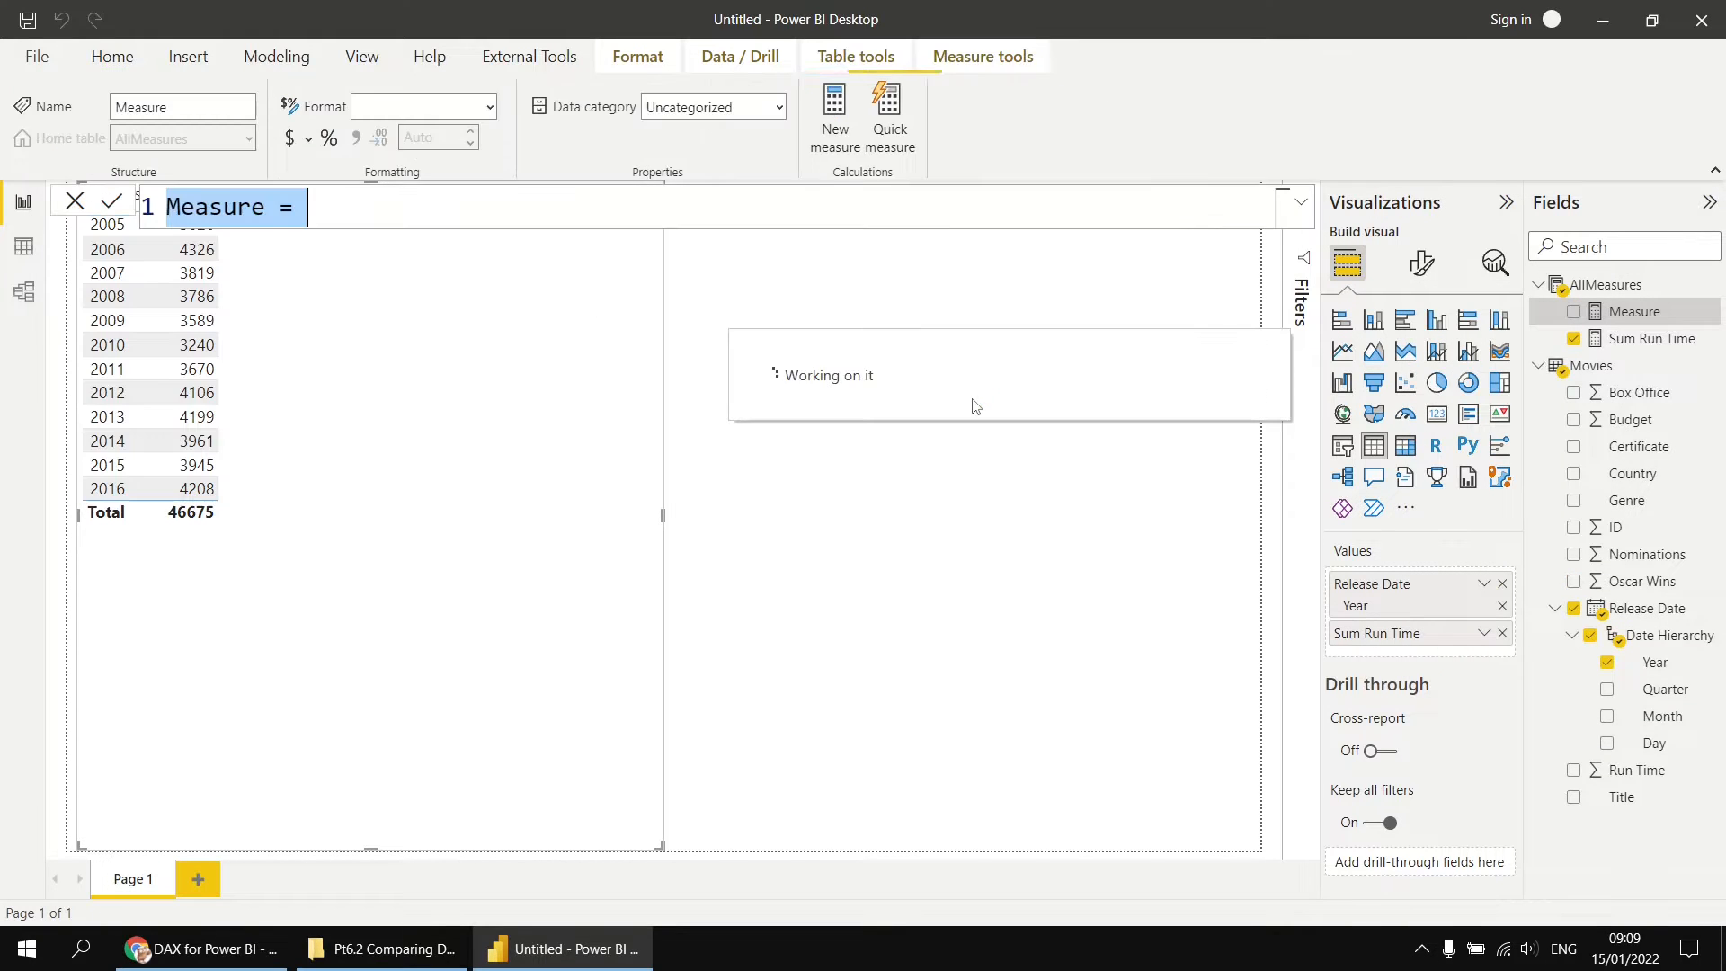
{"action": "type", "text": "Sum Run"}
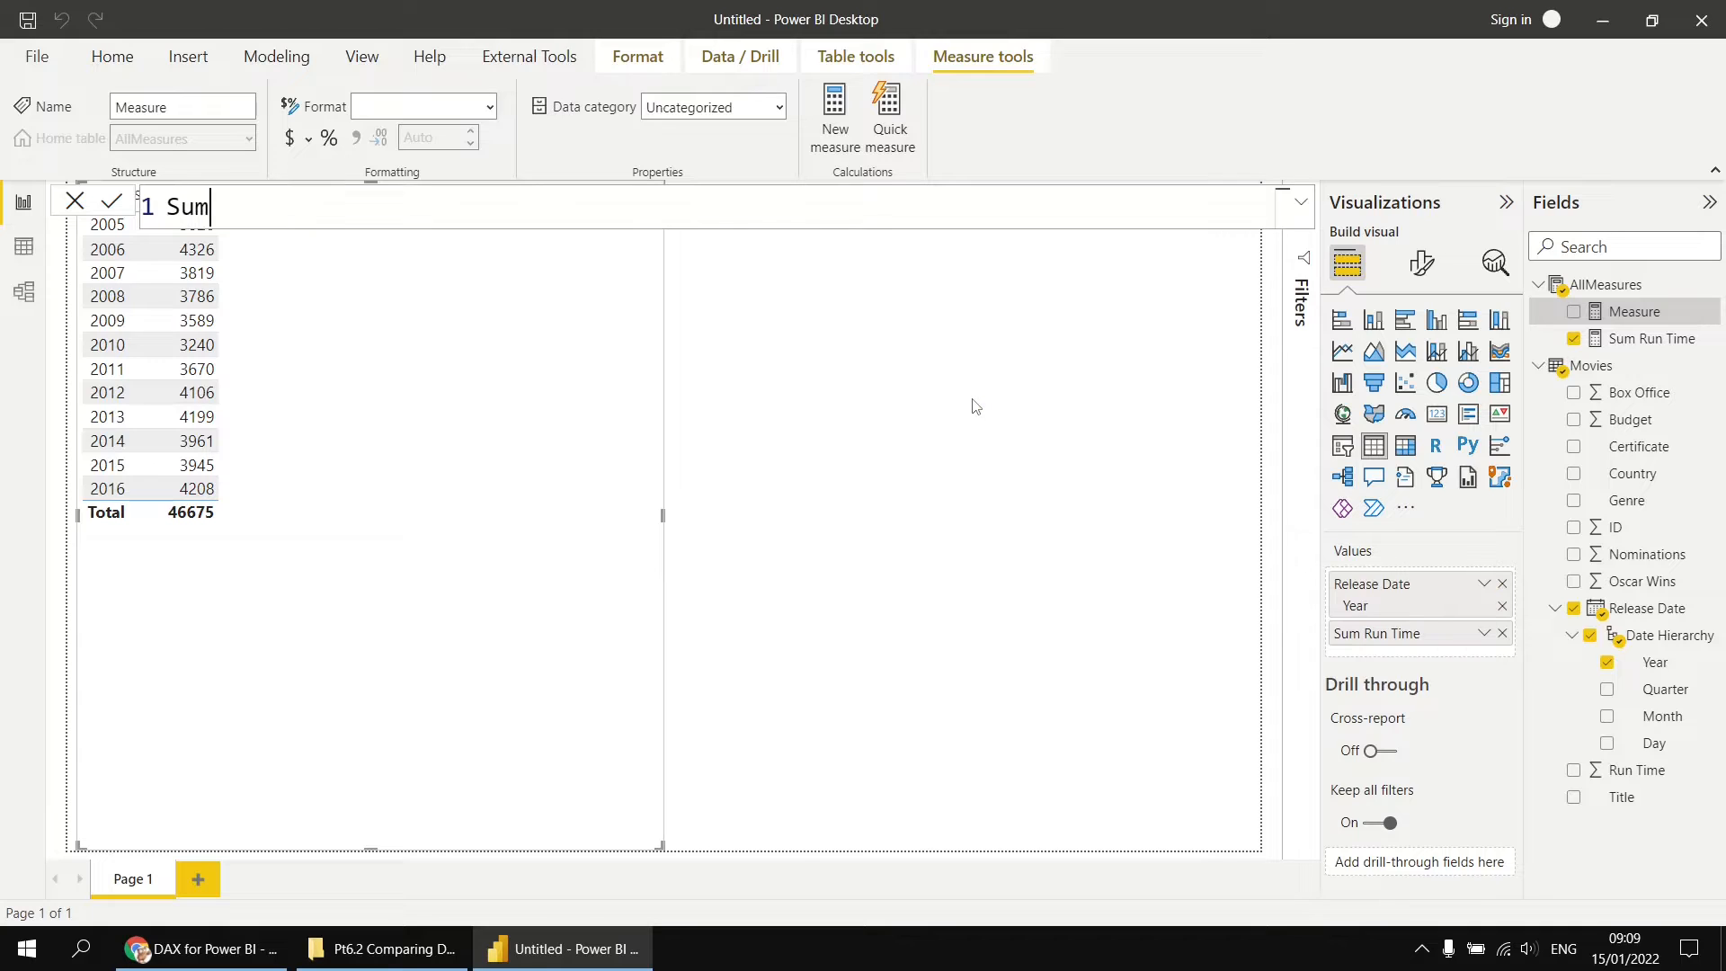
{"action": "type", "text": "e Prev Year = c"}
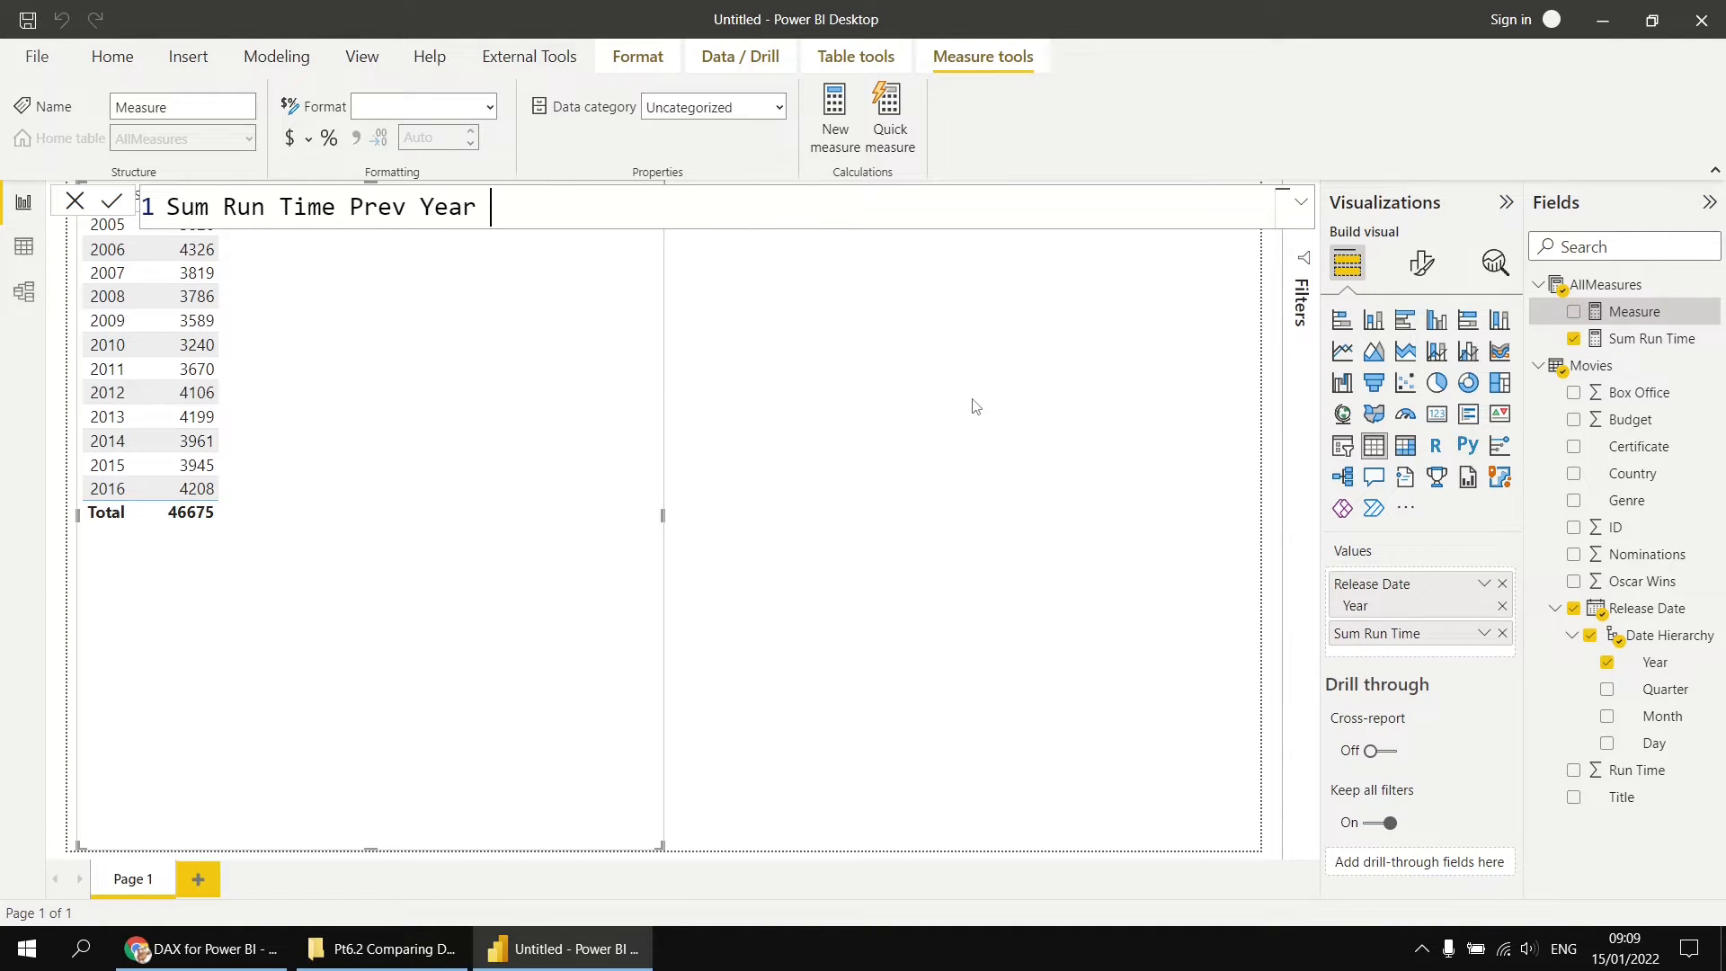
{"action": "type", "text": "al"}
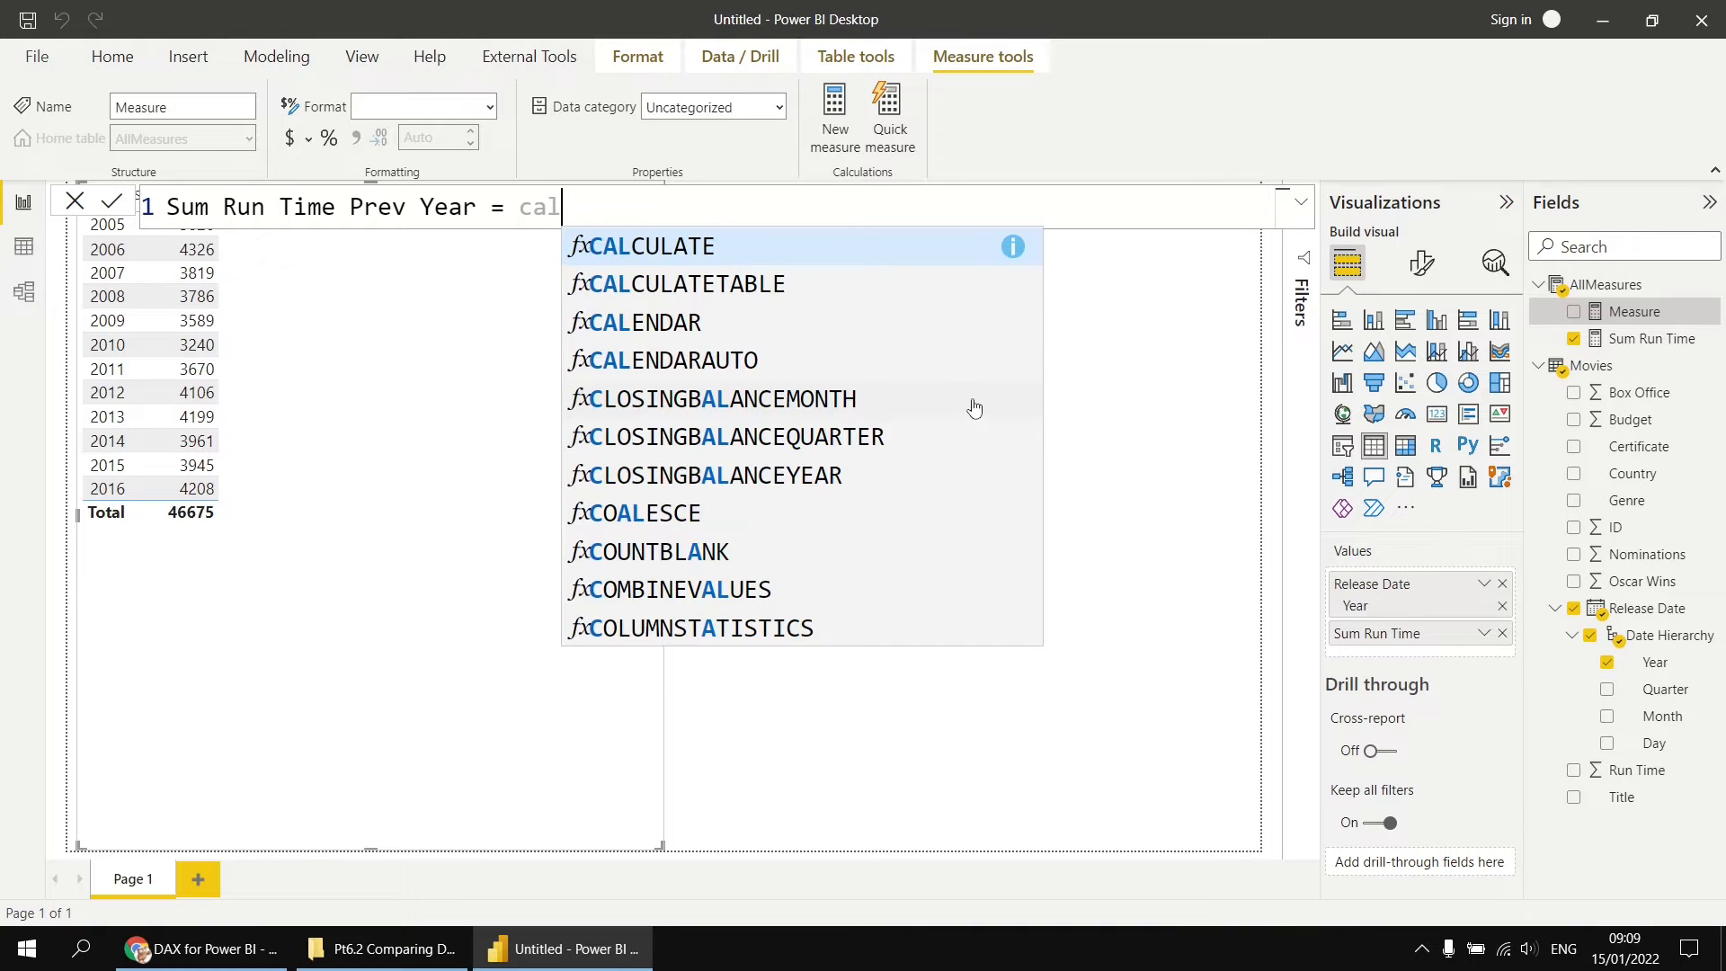
{"action": "key", "text": "Tab"}
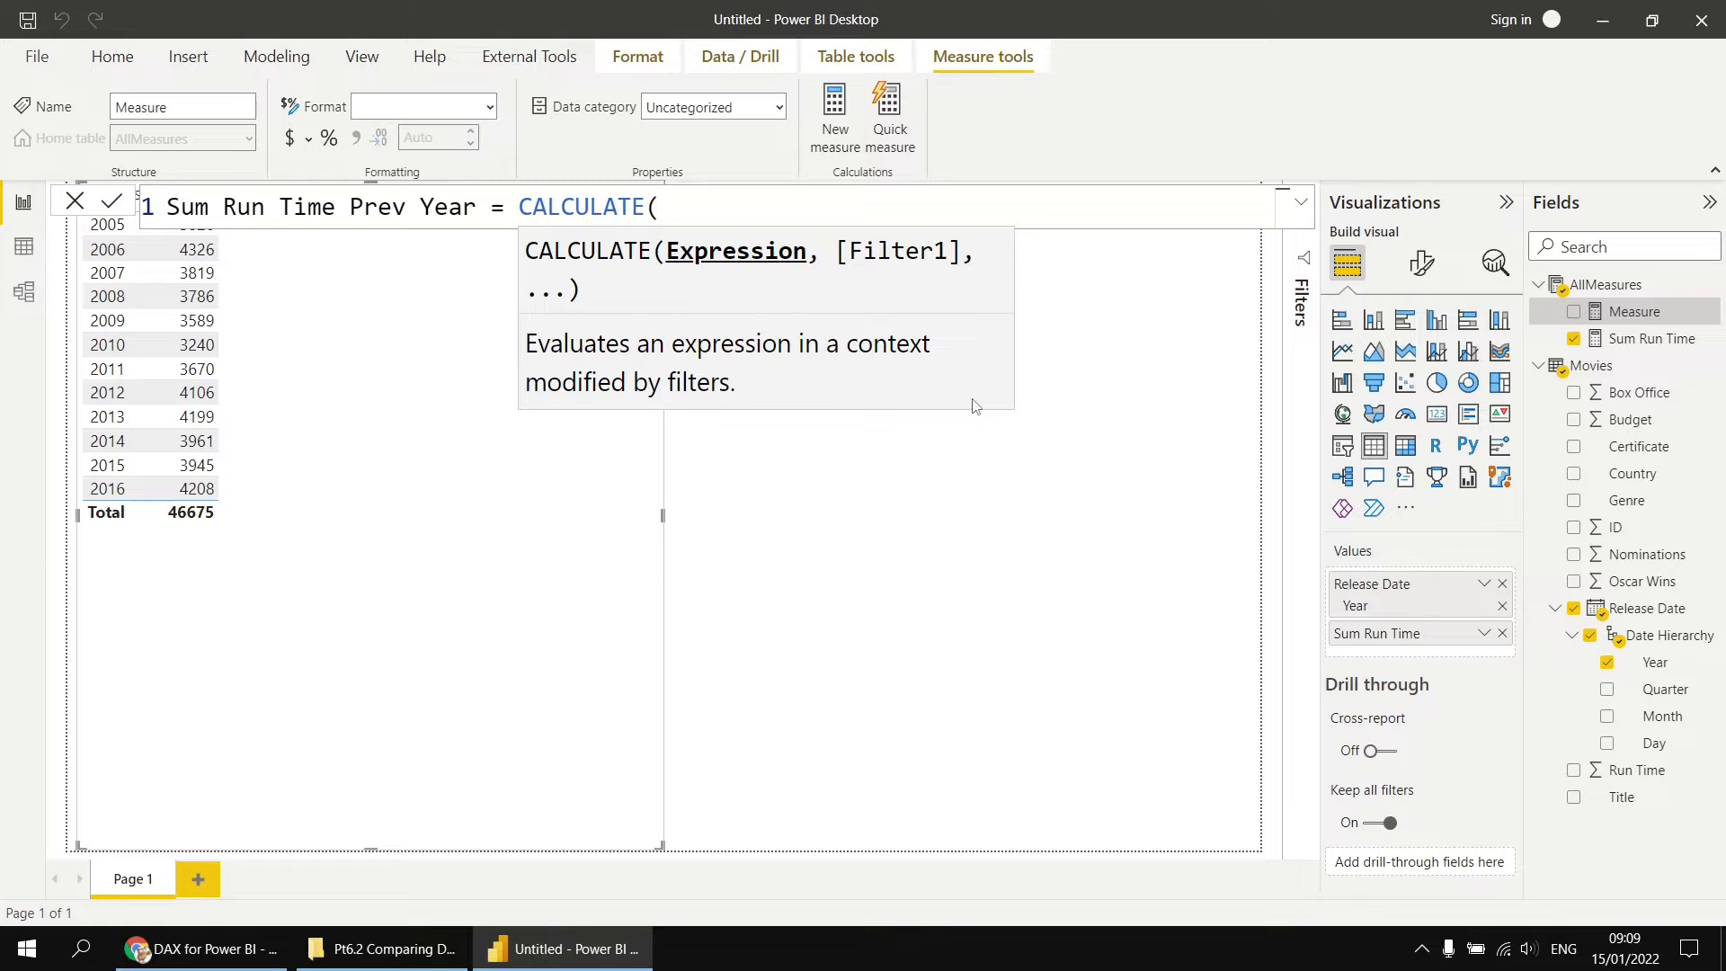
{"action": "key", "text": "shift+Return"}
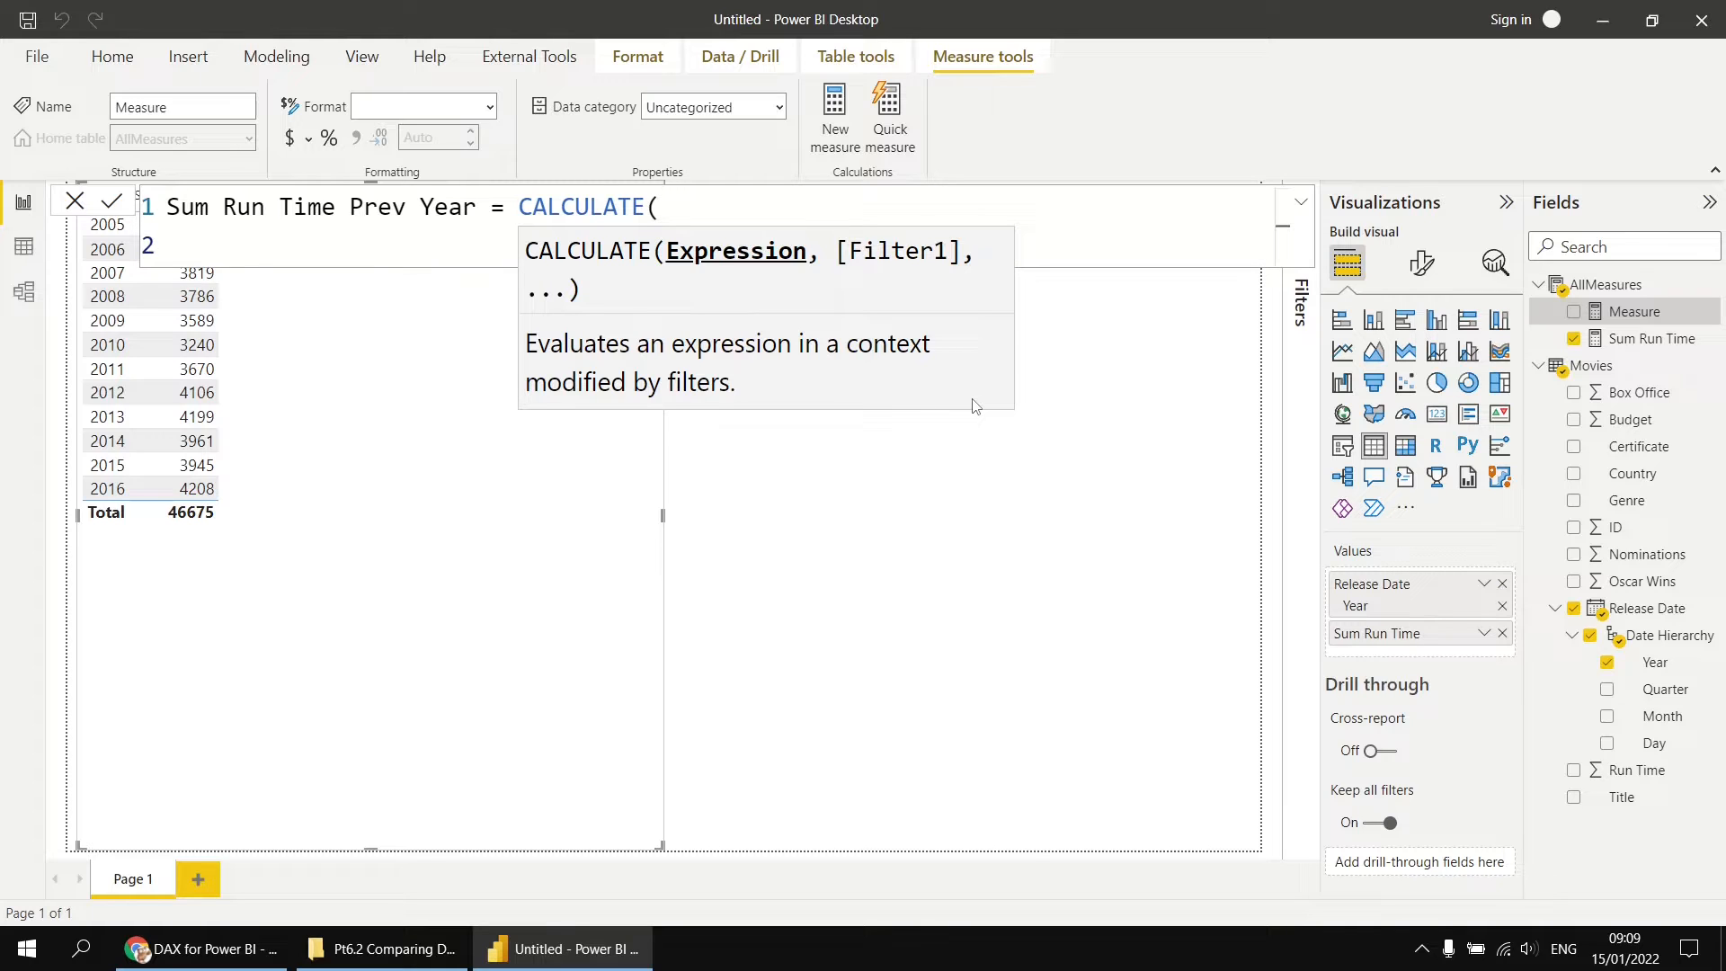
{"action": "type", "text": "[Sum Run Time]"}
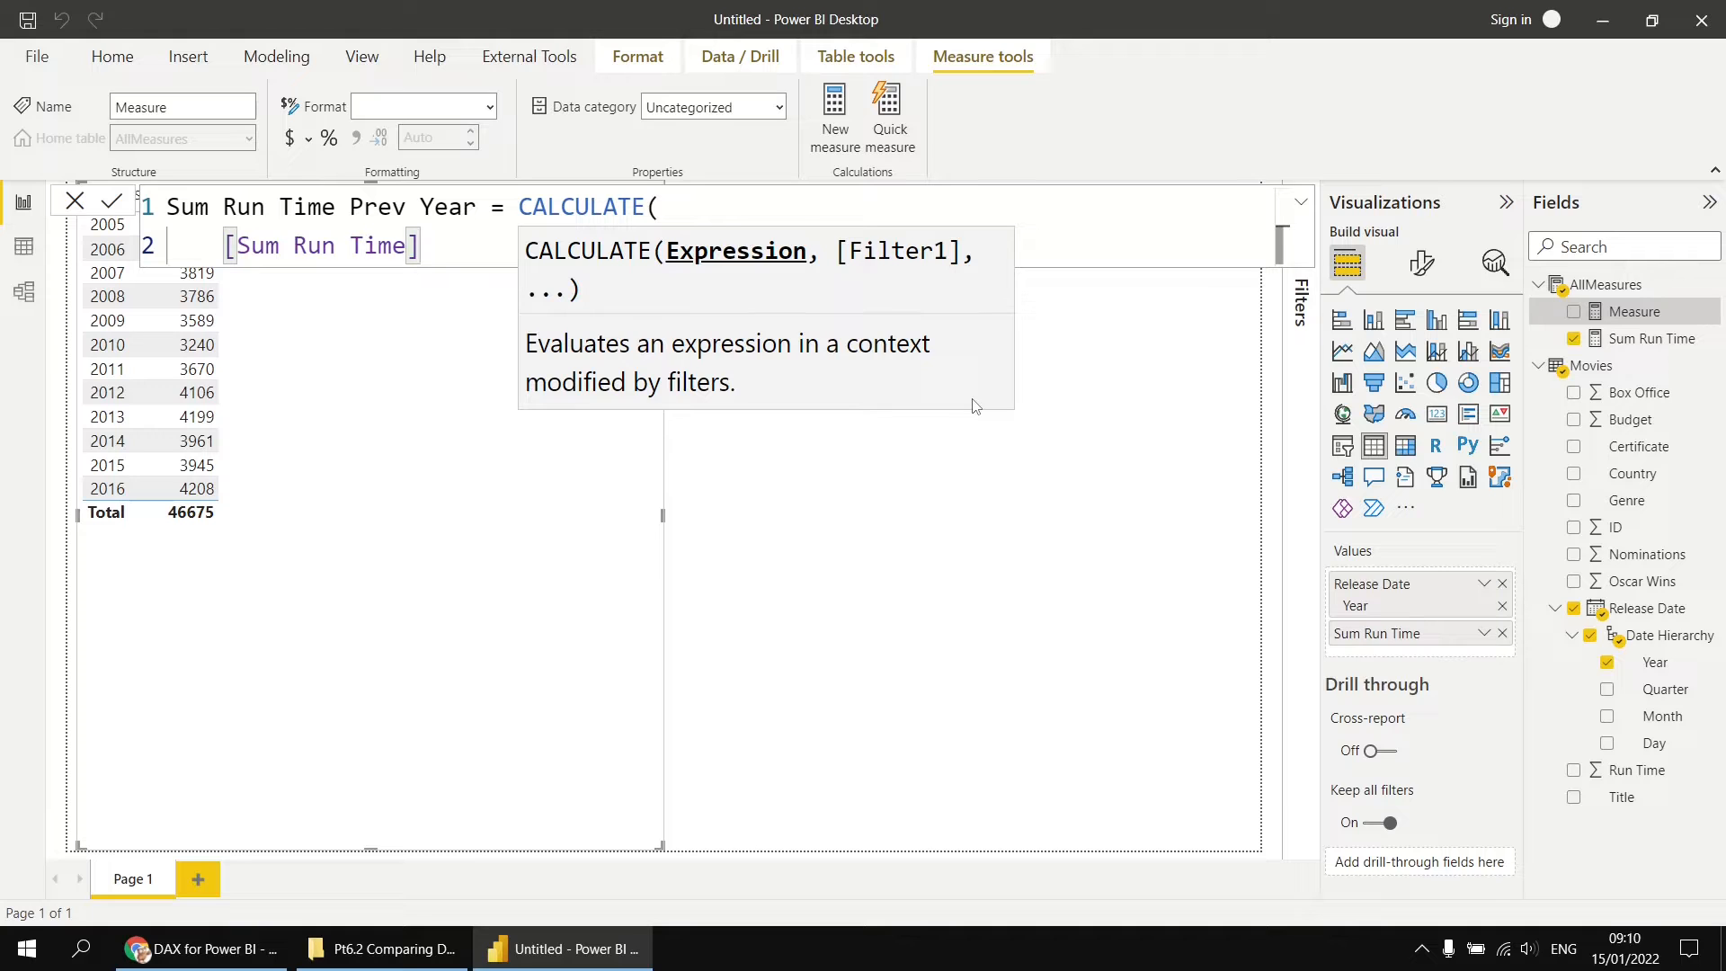
{"action": "type", "text": ","}
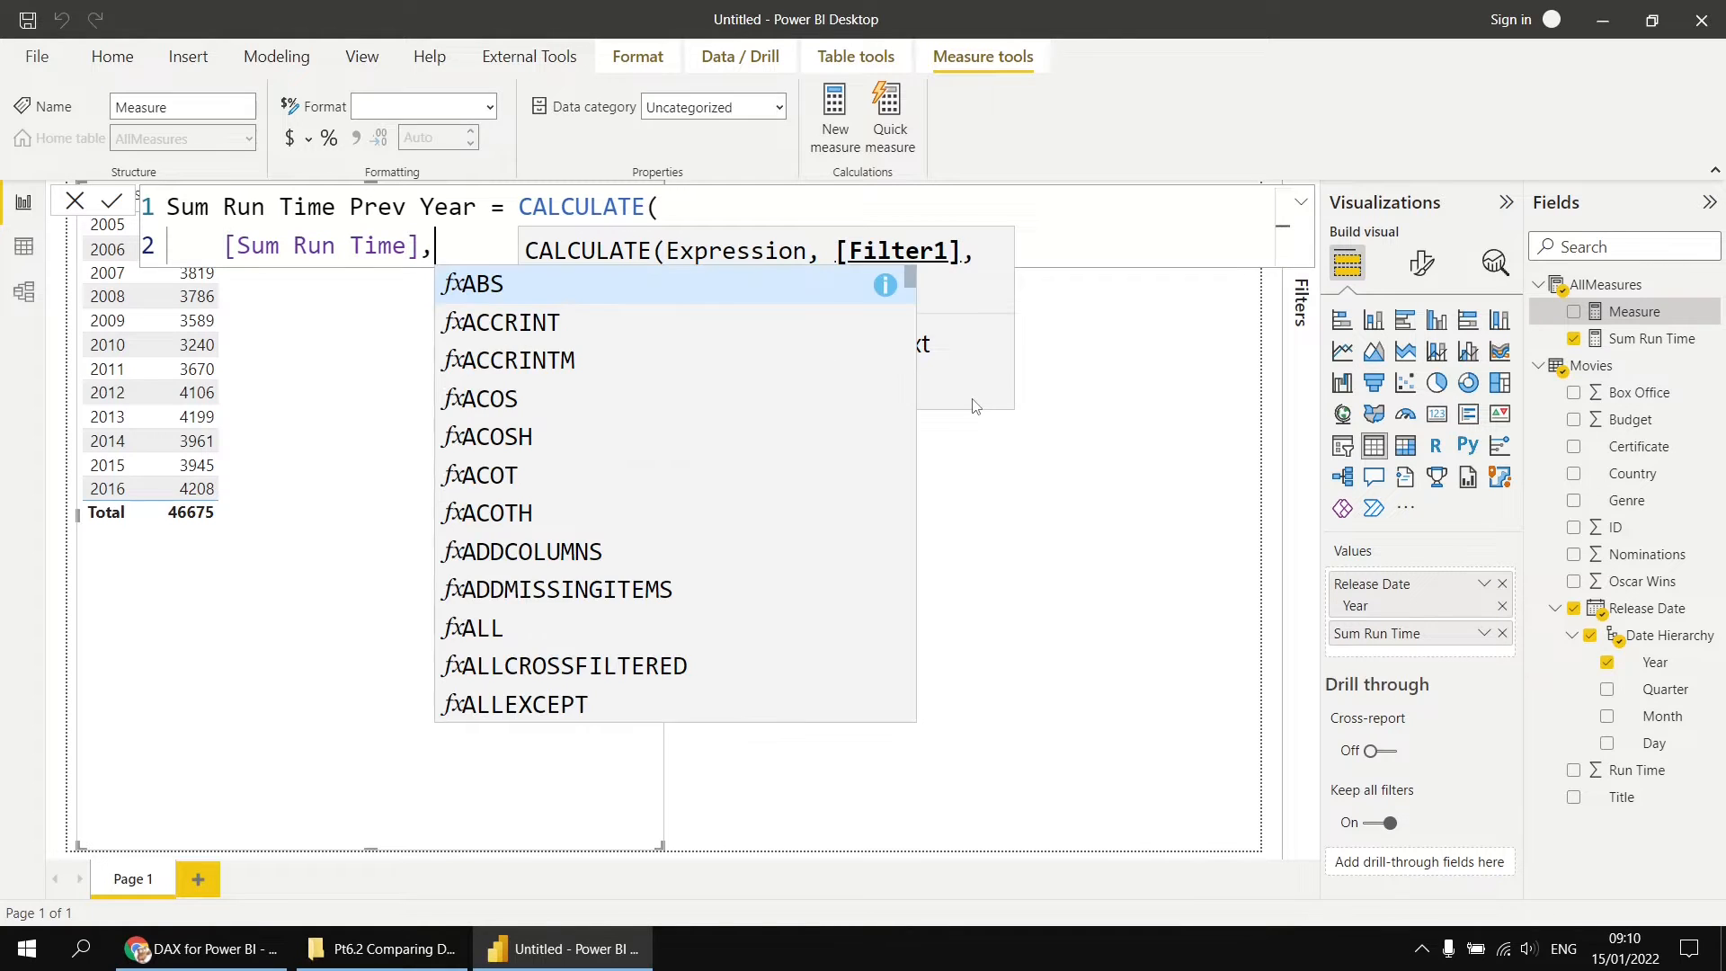
{"action": "key", "text": "shift+Return"}
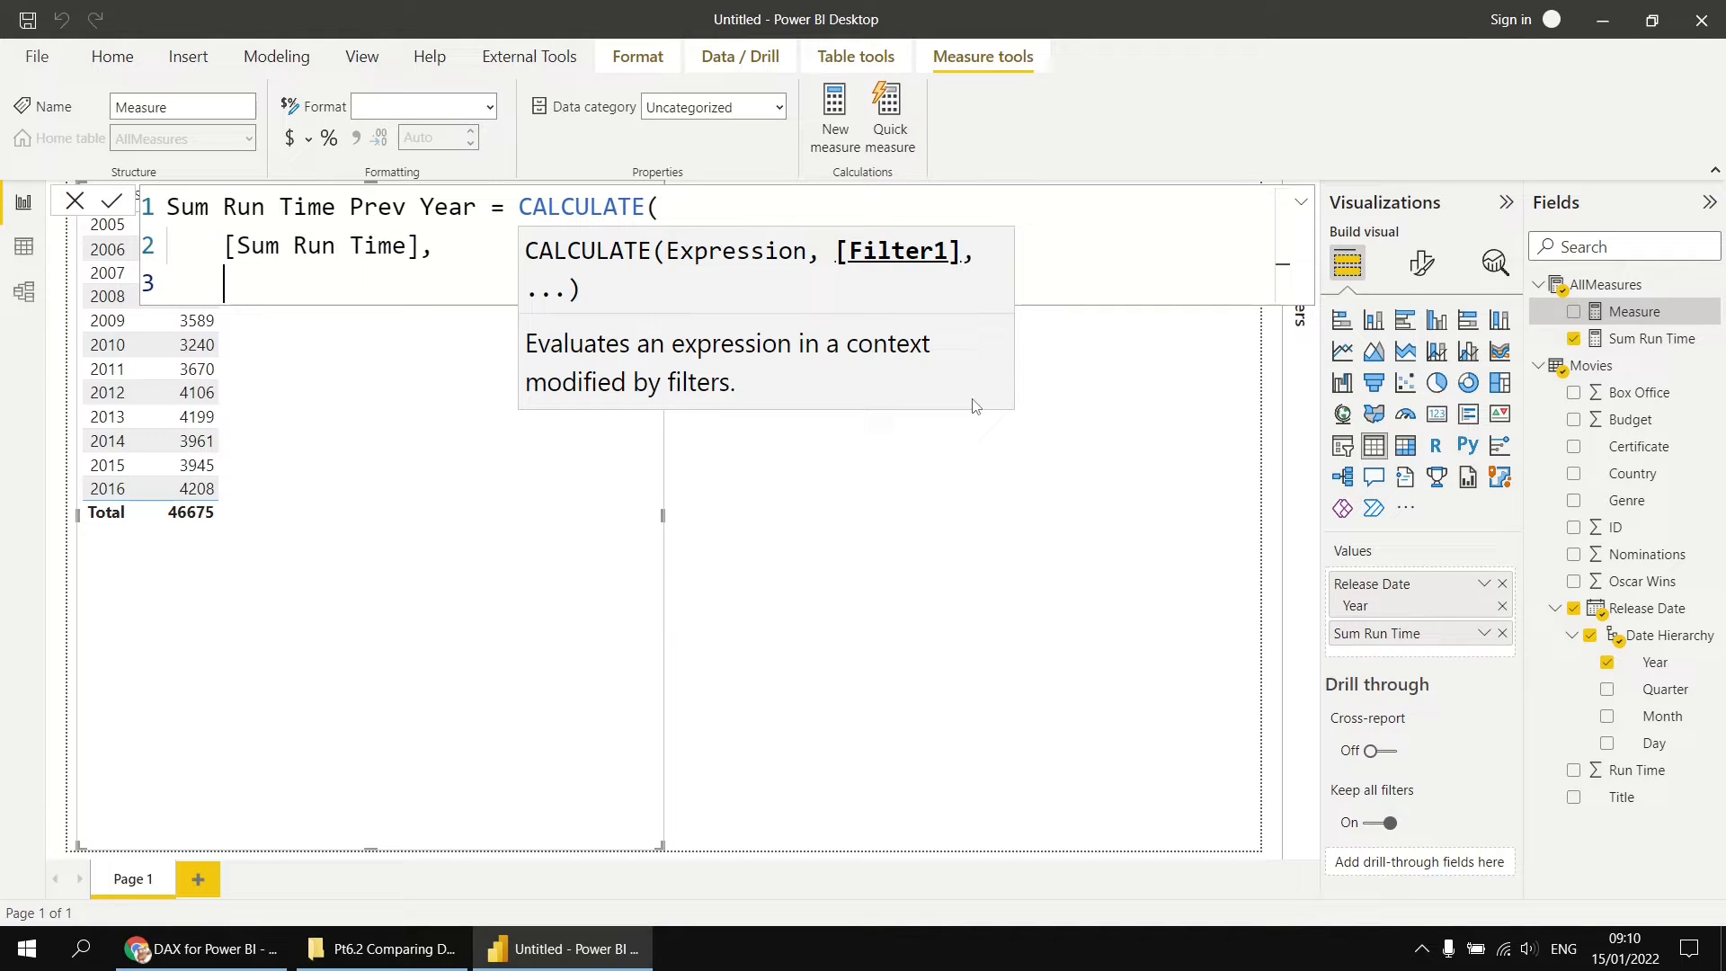
{"action": "key", "text": "Escape"}
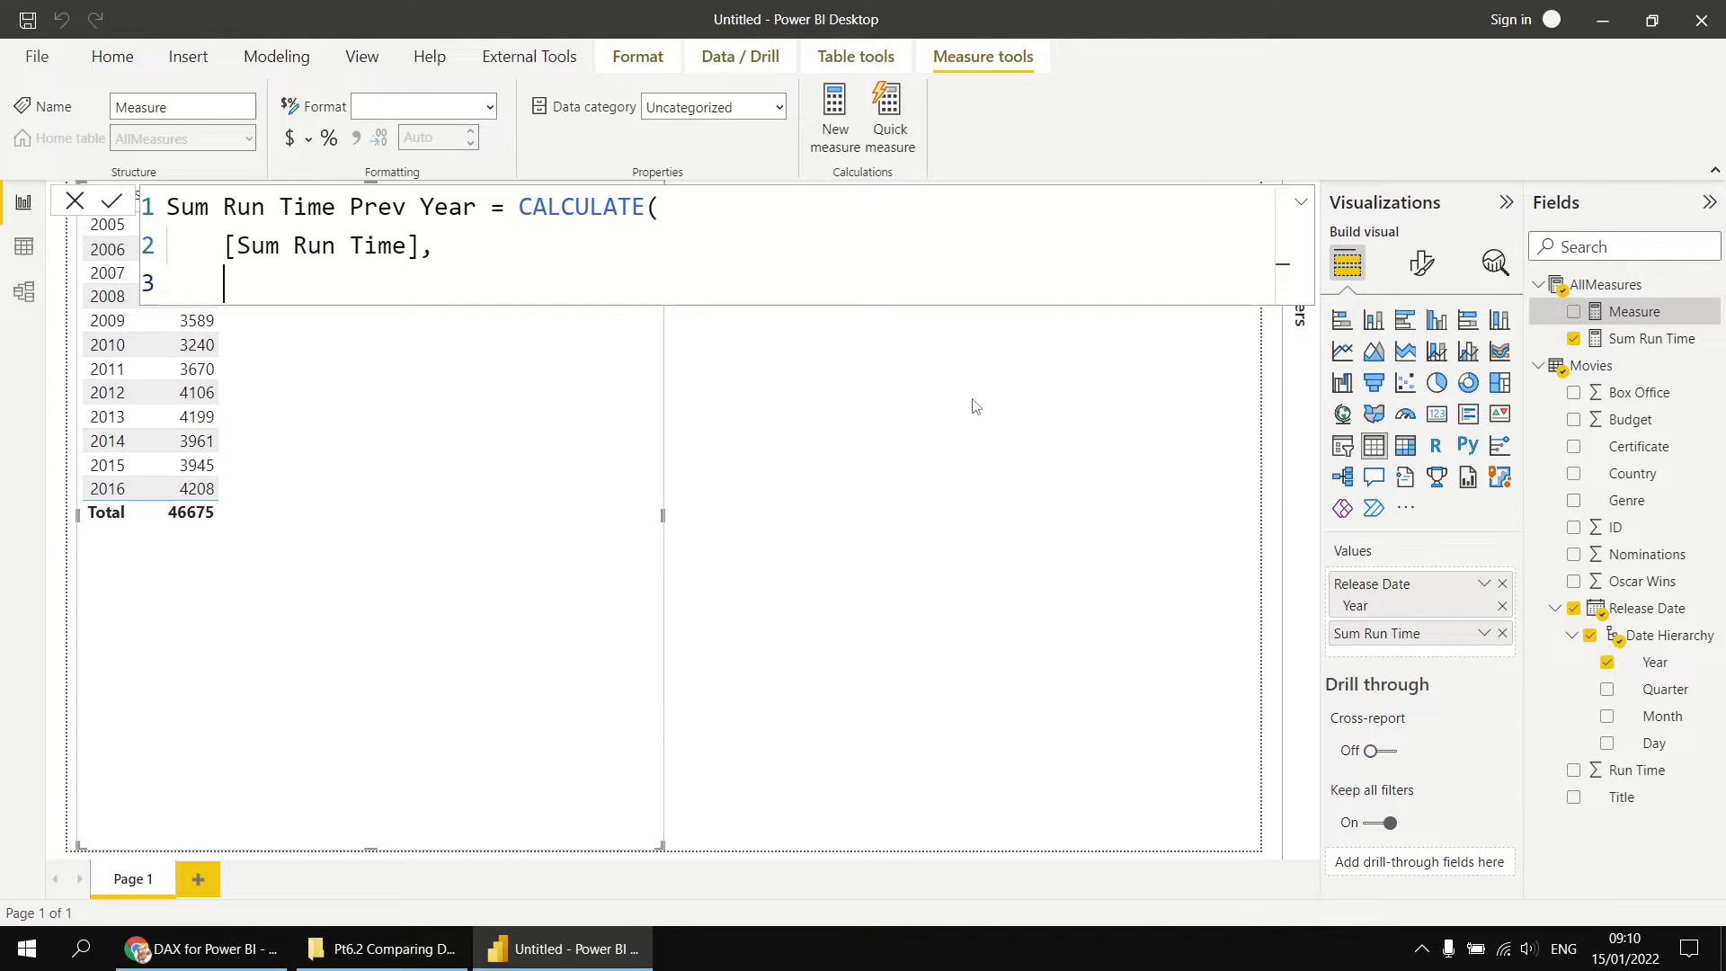
Step: Complete the measure with the filter SAMEPERIODLASTYEAR(Movies[Release Date].[Date]) and add it to the table visual
{"action": "type", "text": "SA"}
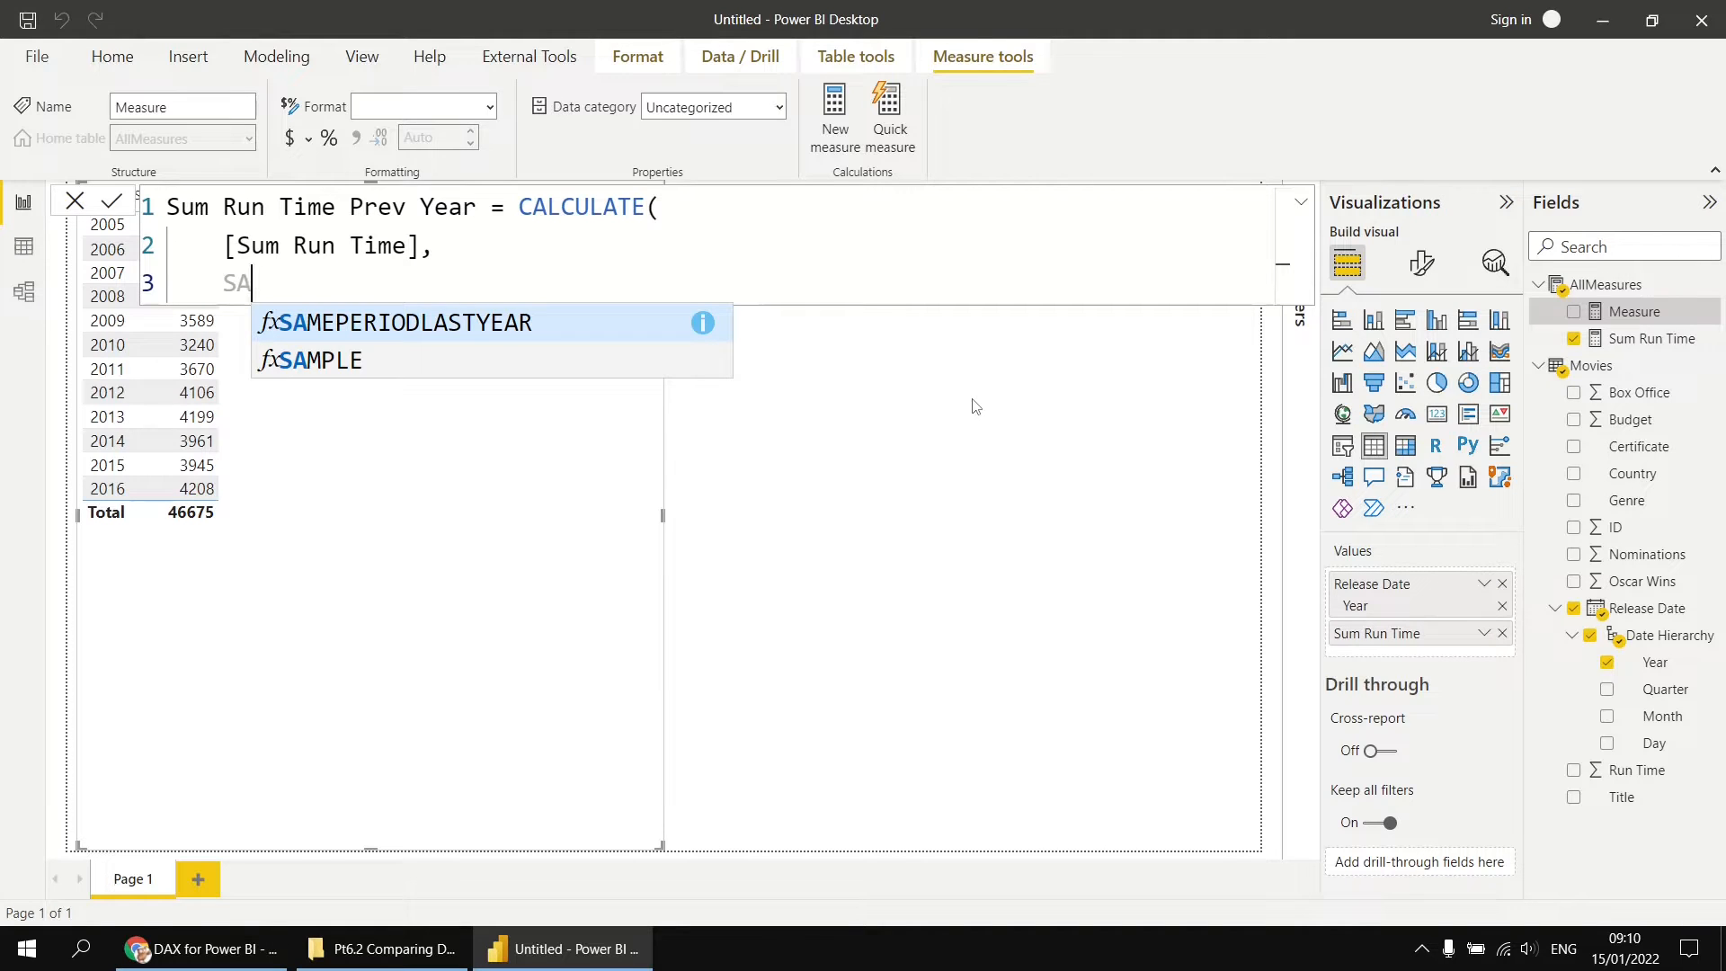
{"action": "key", "text": "Tab"}
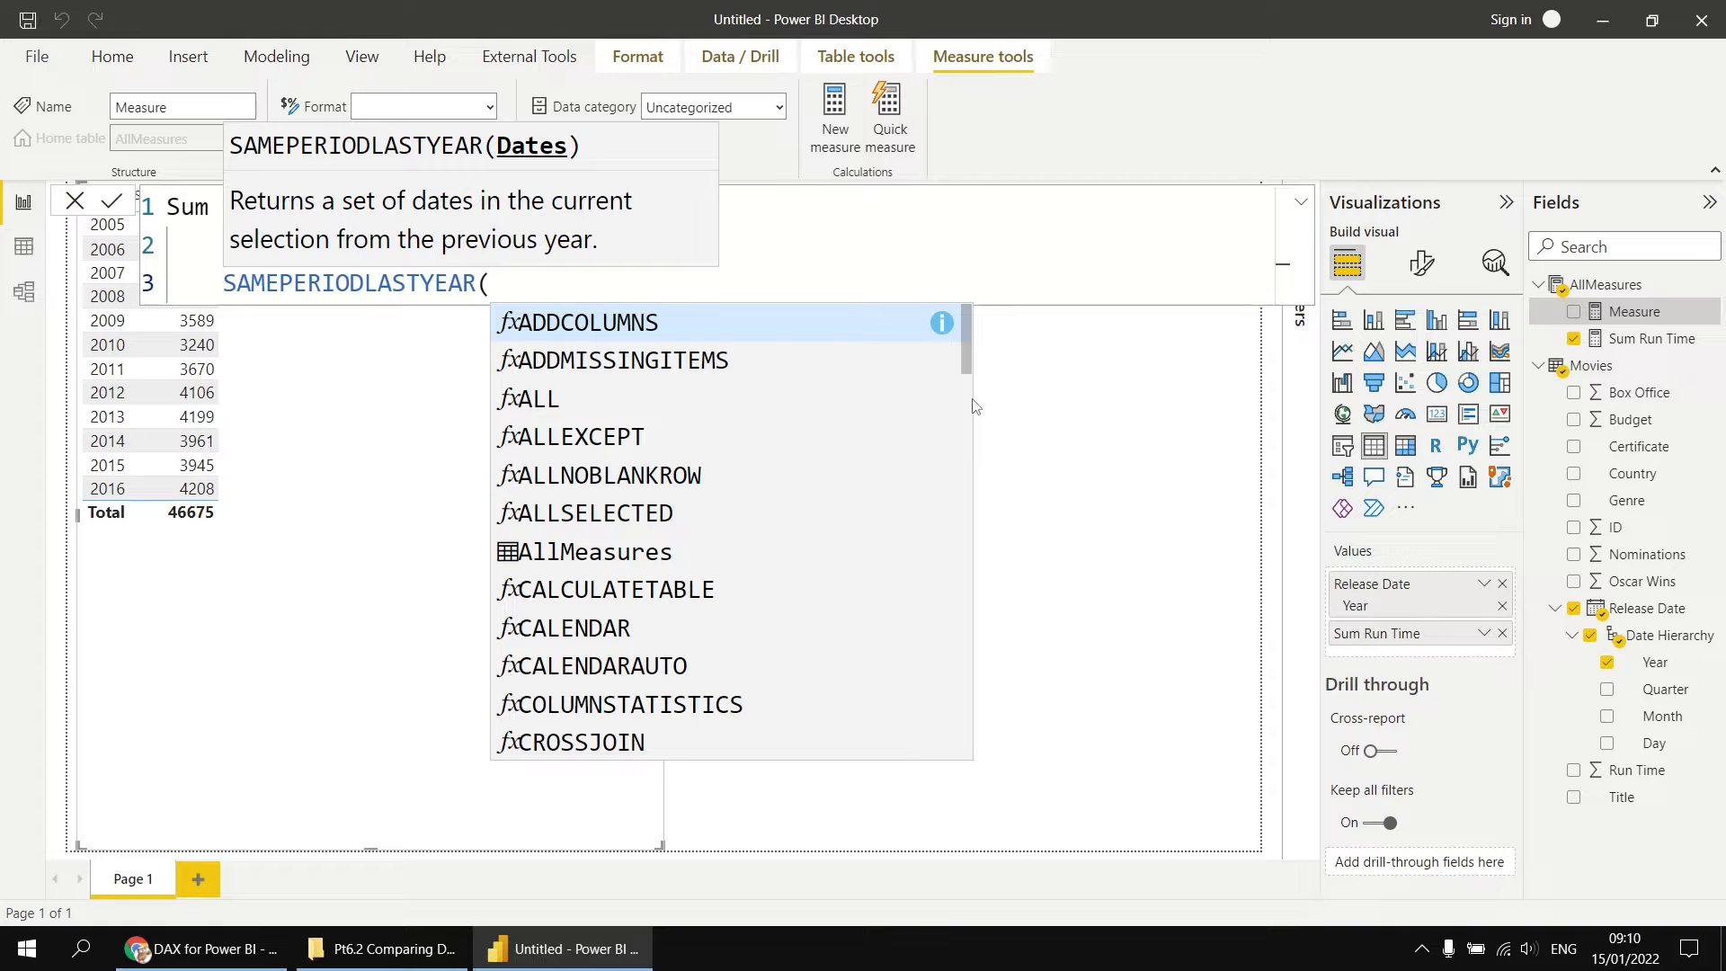
{"action": "type", "text": "rel"}
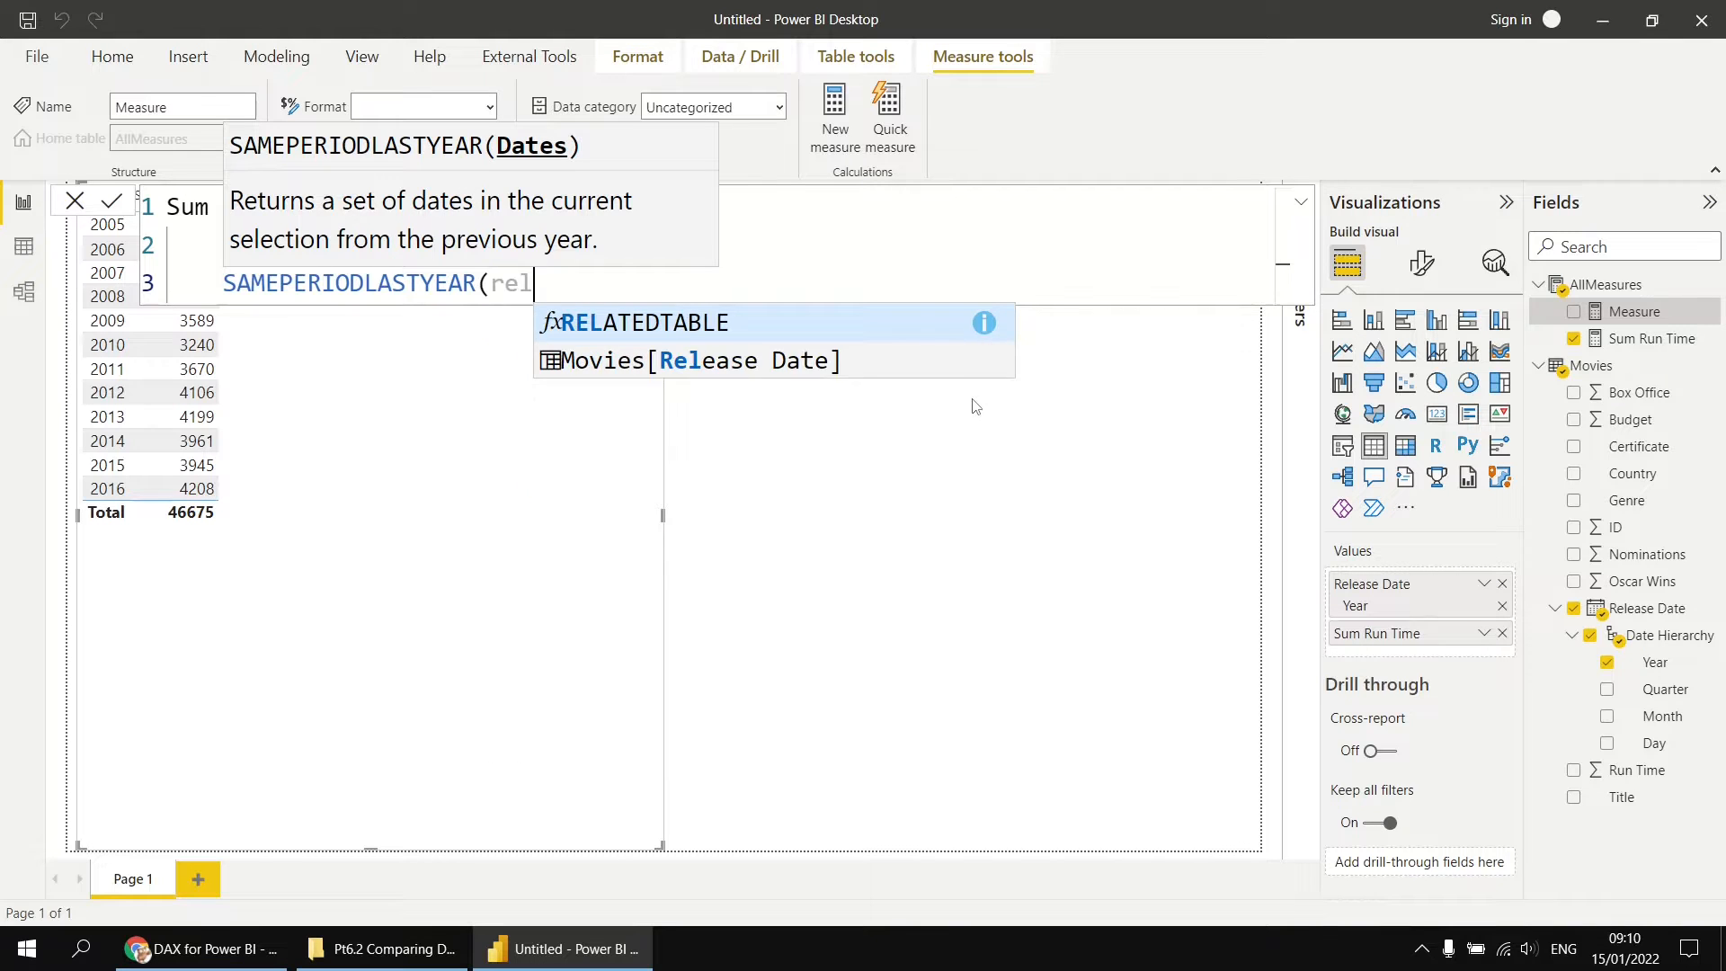
{"action": "key", "text": "Down"}
{"action": "key", "text": "Tab"}
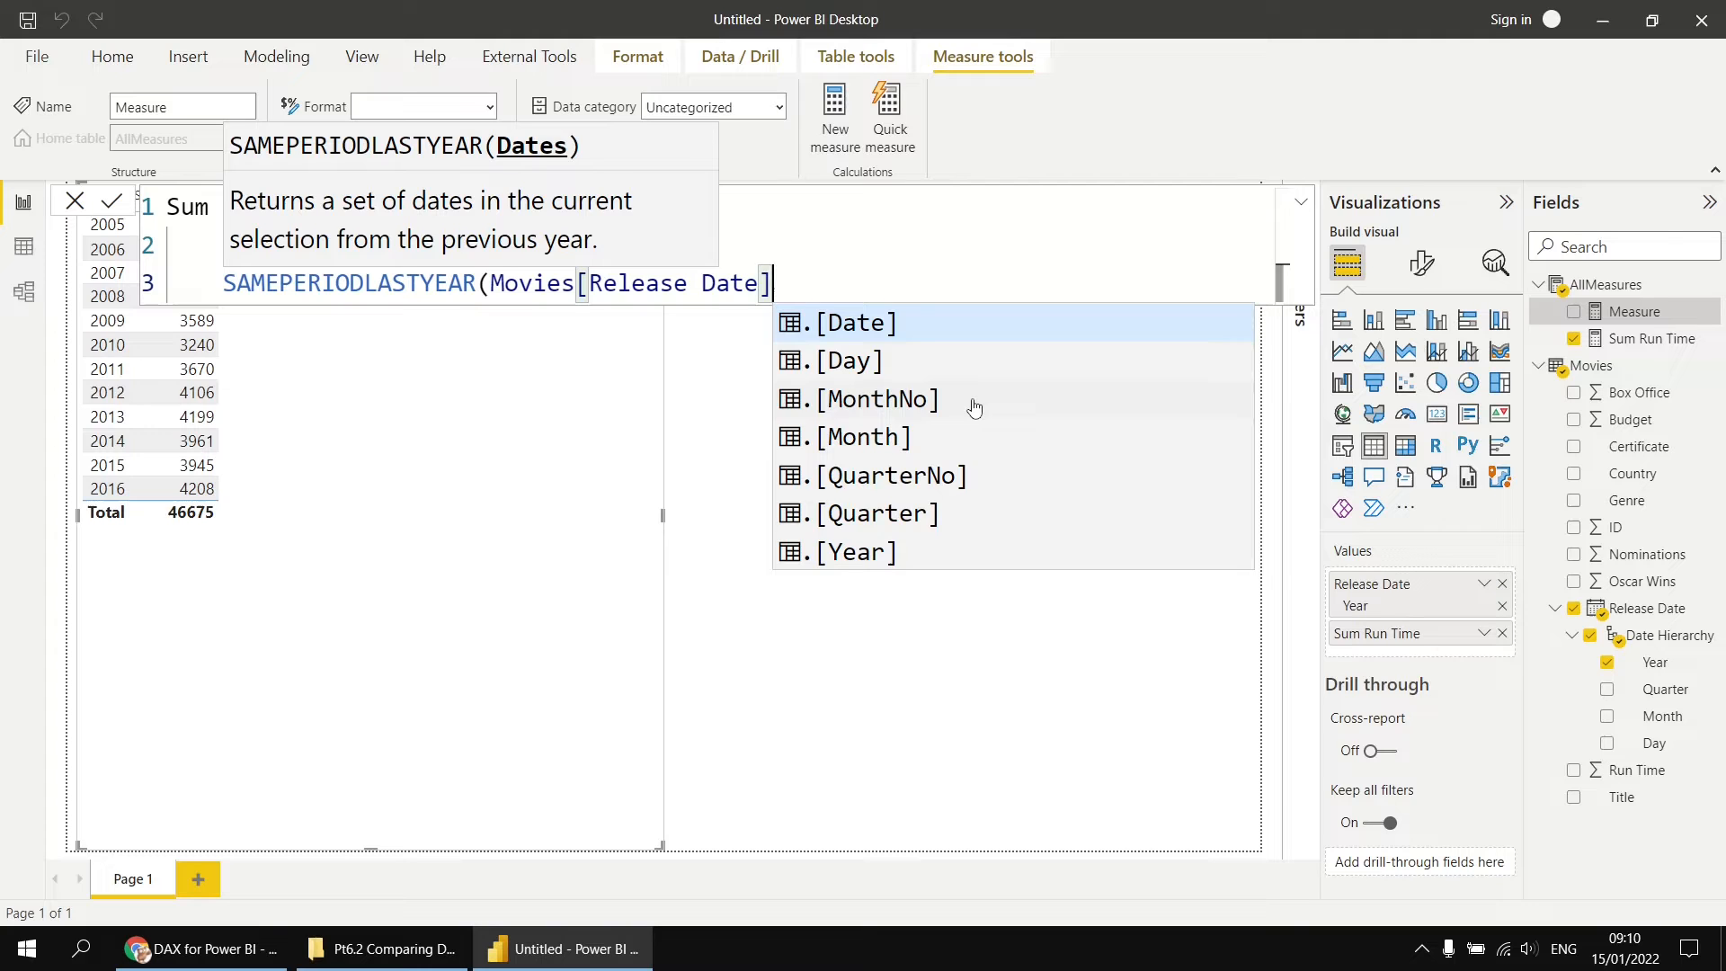
{"action": "key", "text": "Tab"}
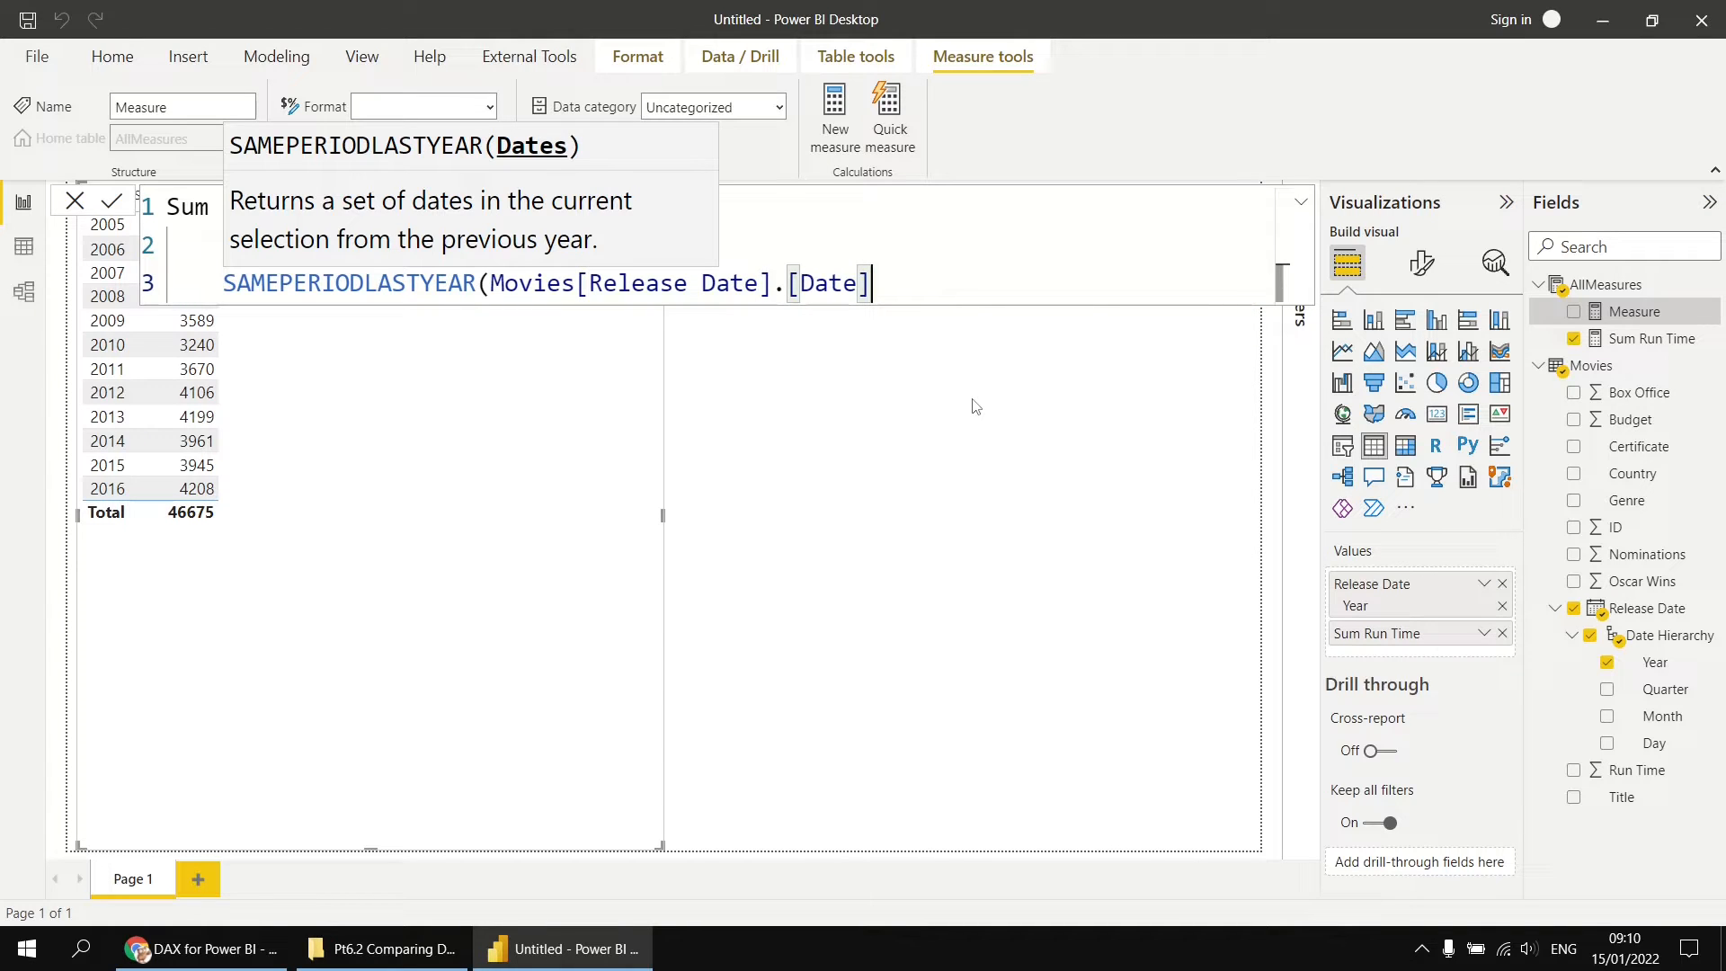
{"action": "type", "text": ")"}
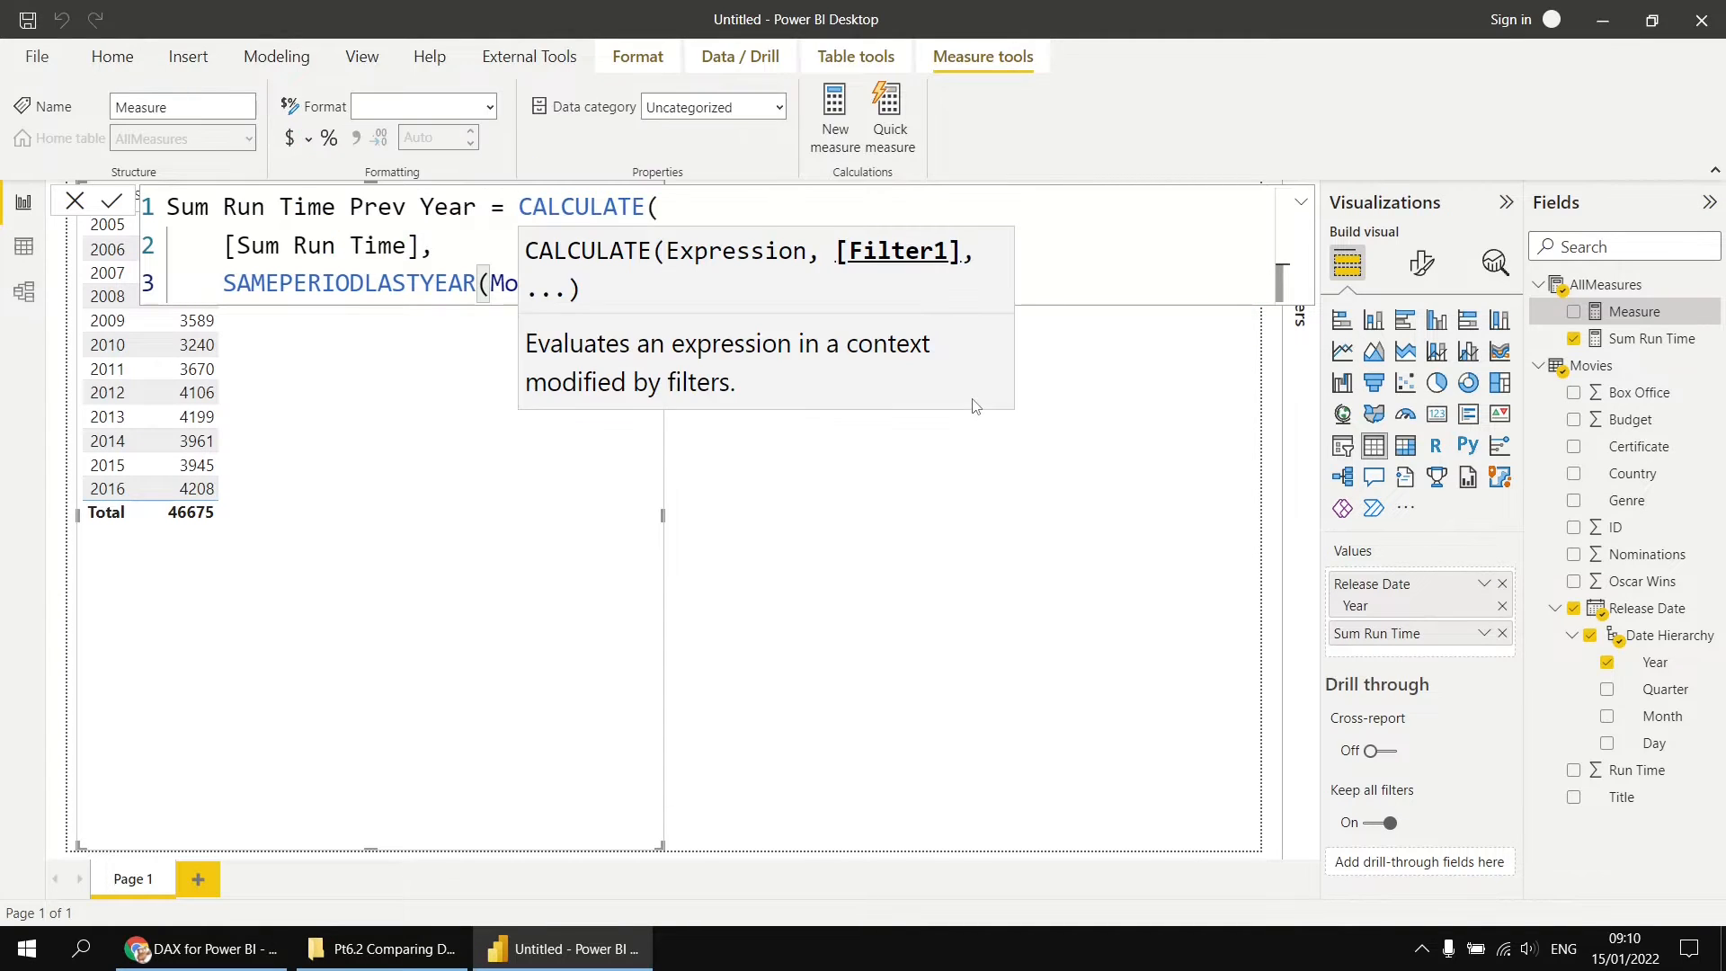
{"action": "key", "text": "shift+Return"}
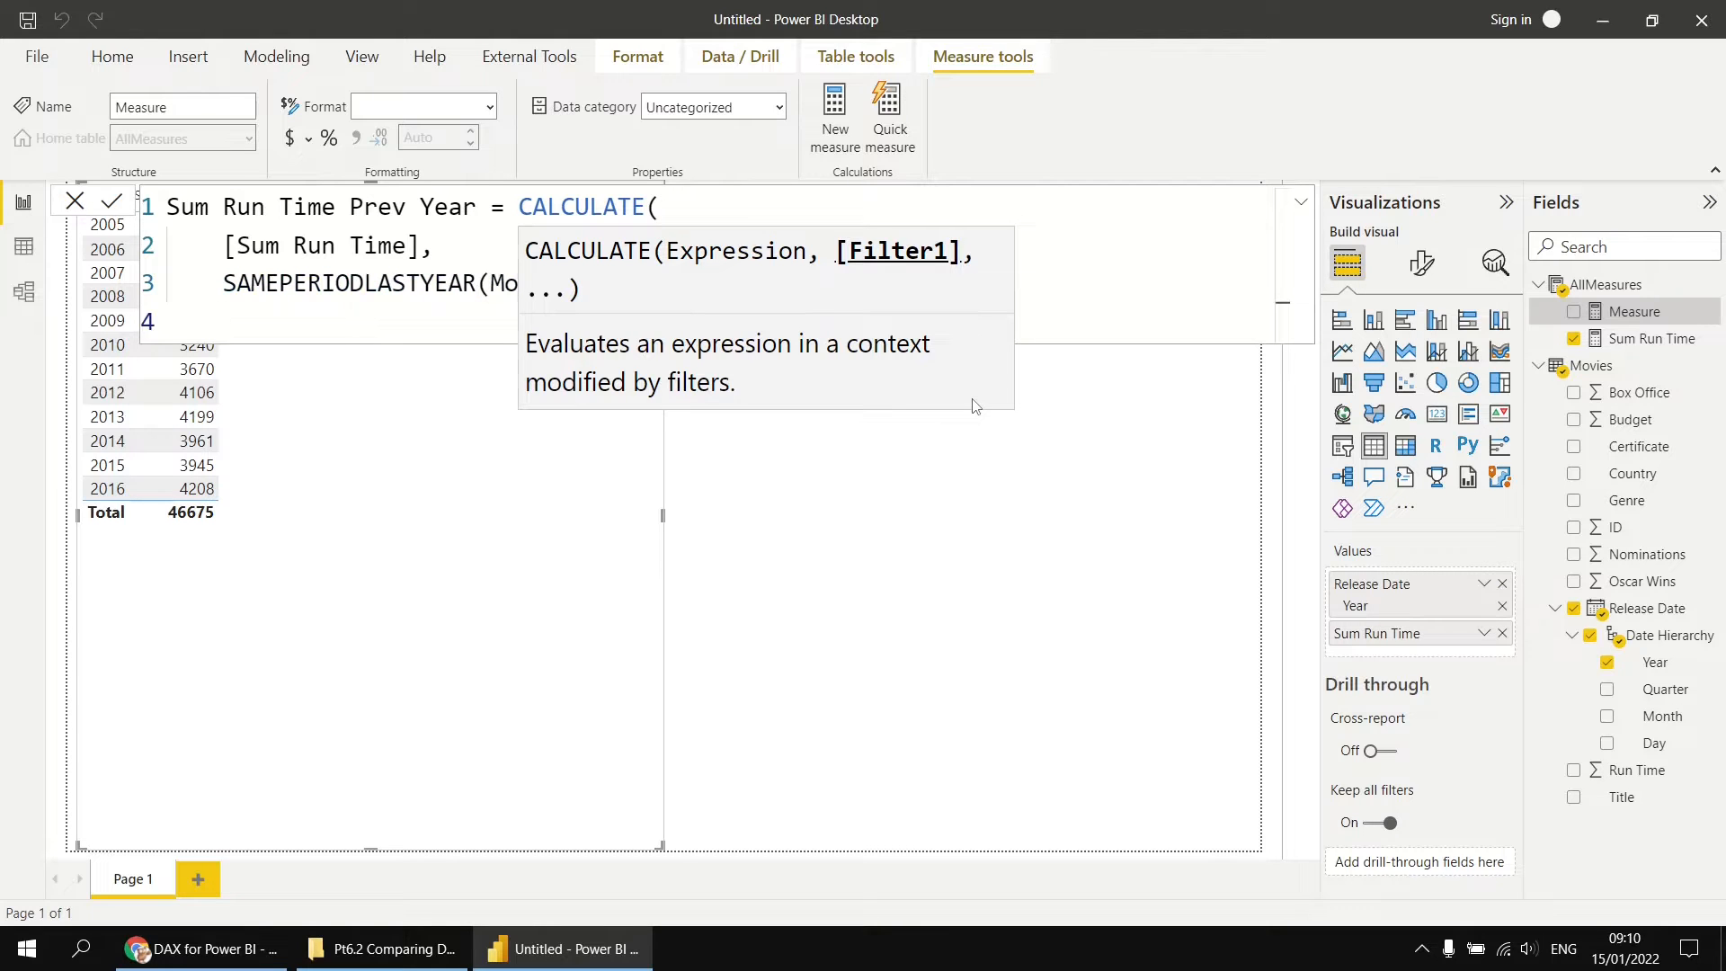
{"action": "type", "text": ")"}
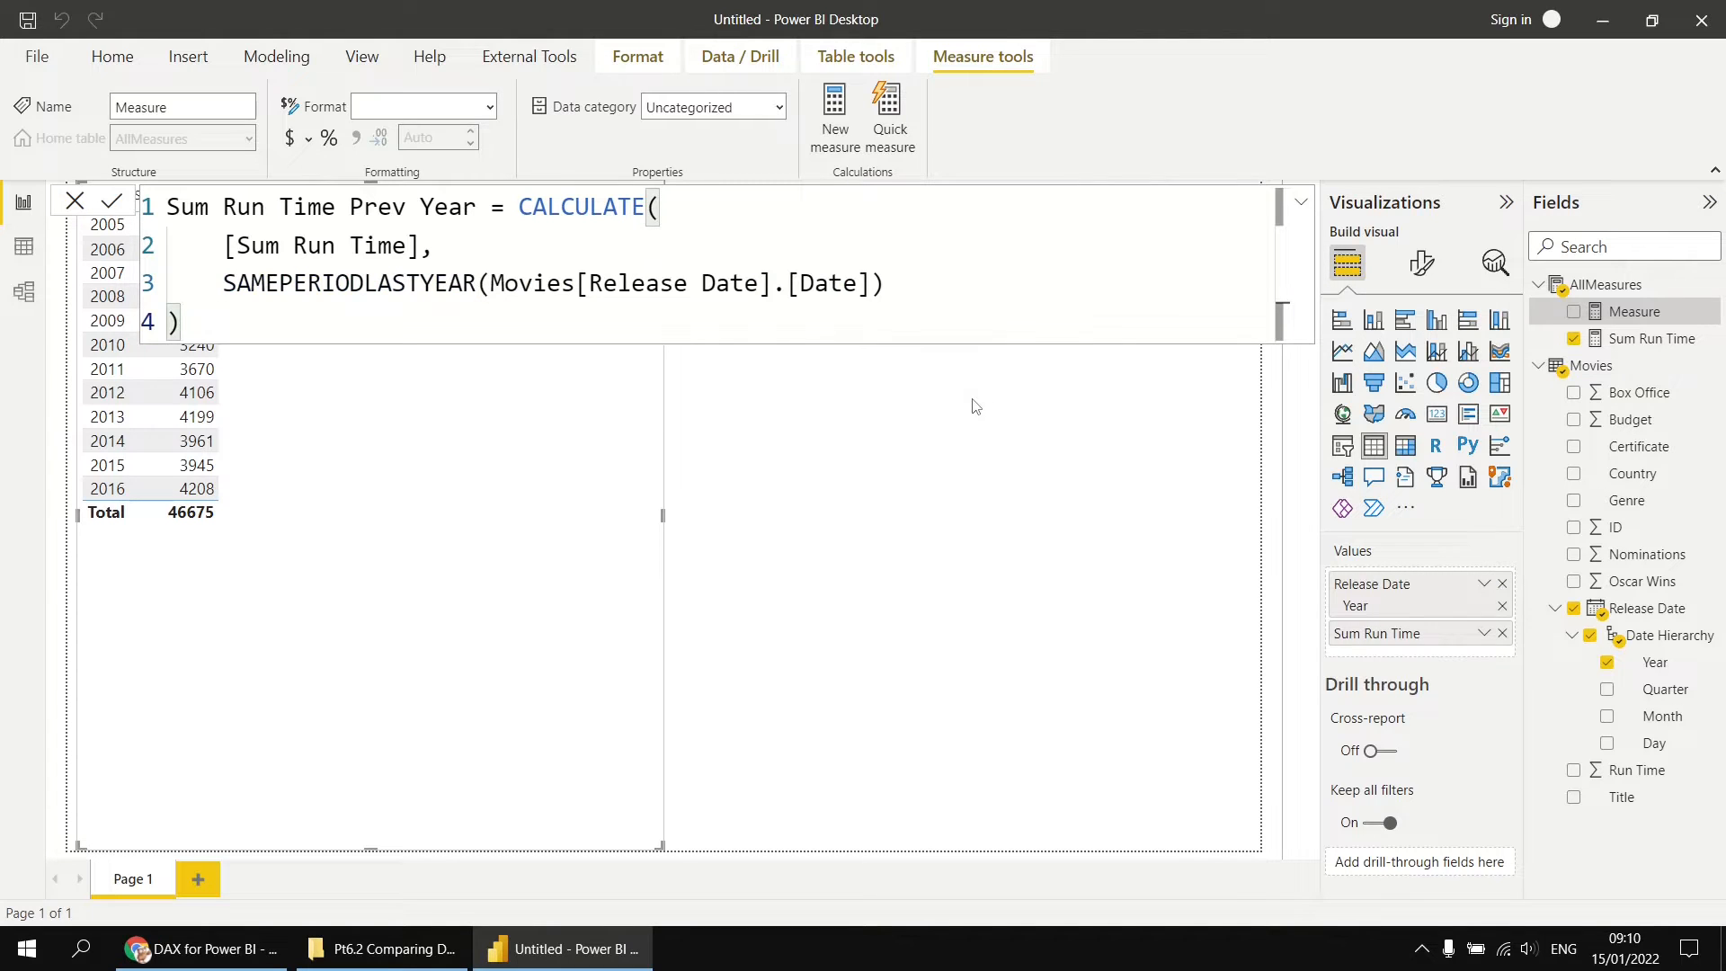
{"action": "key", "text": "Return"}
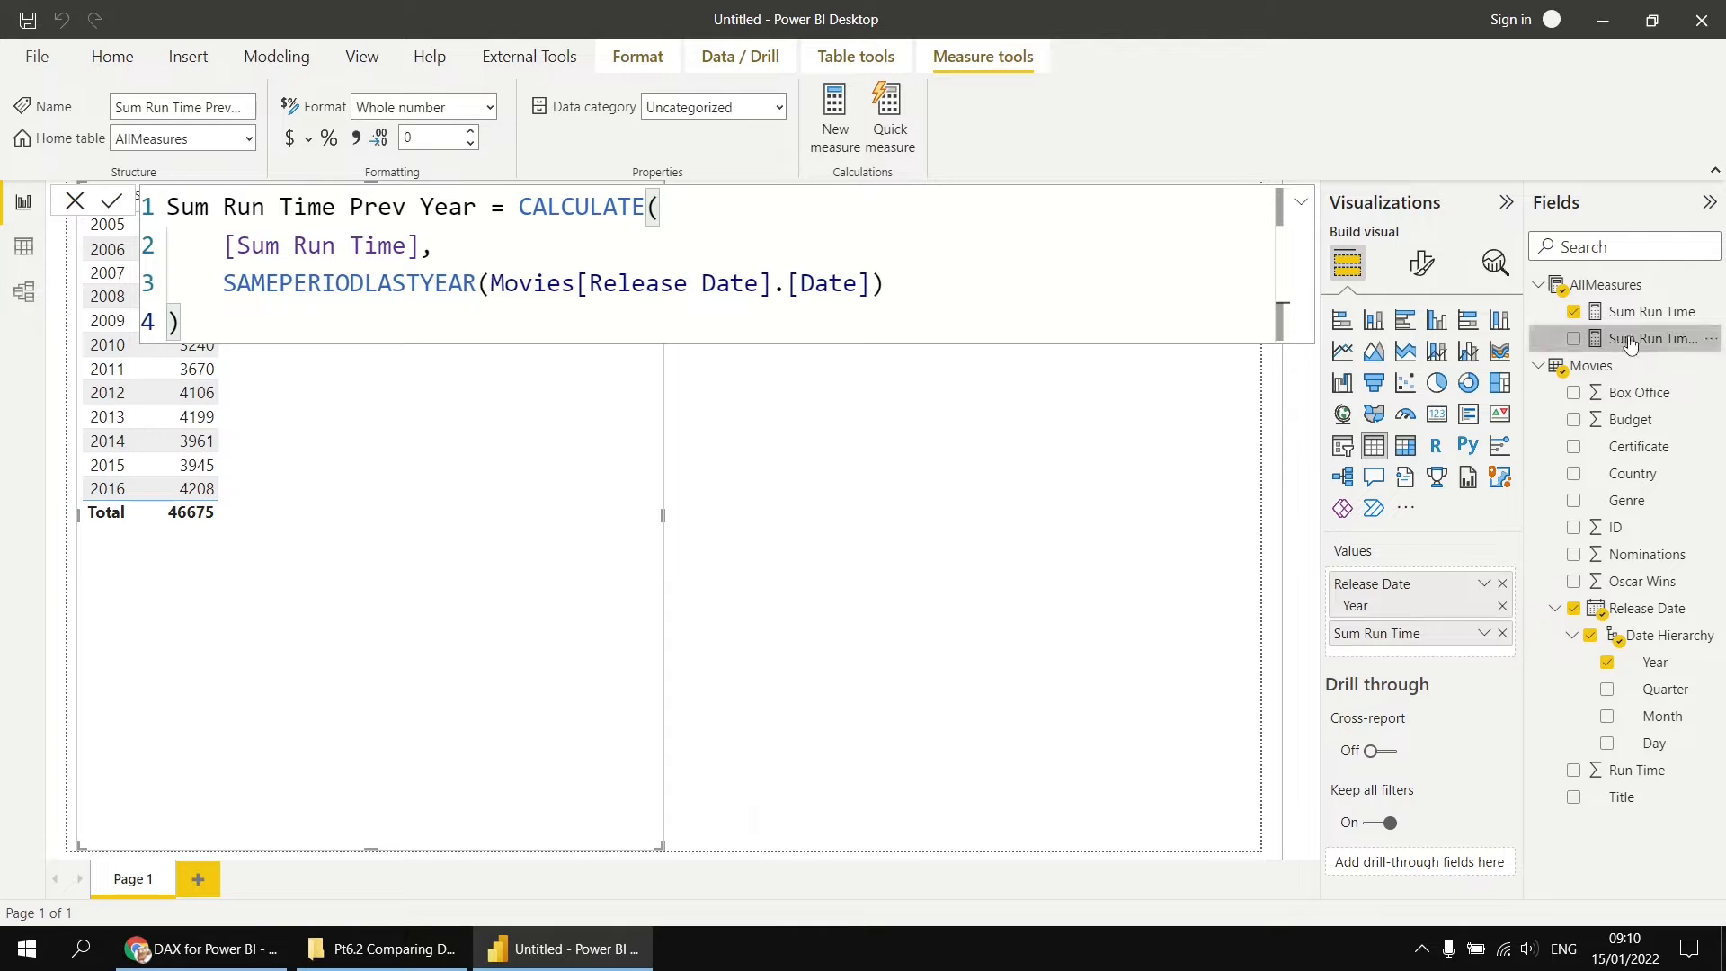
{"action": "left_click", "coordinate": [1572, 339]}
{"action": "left_click", "coordinate": [812, 483]}
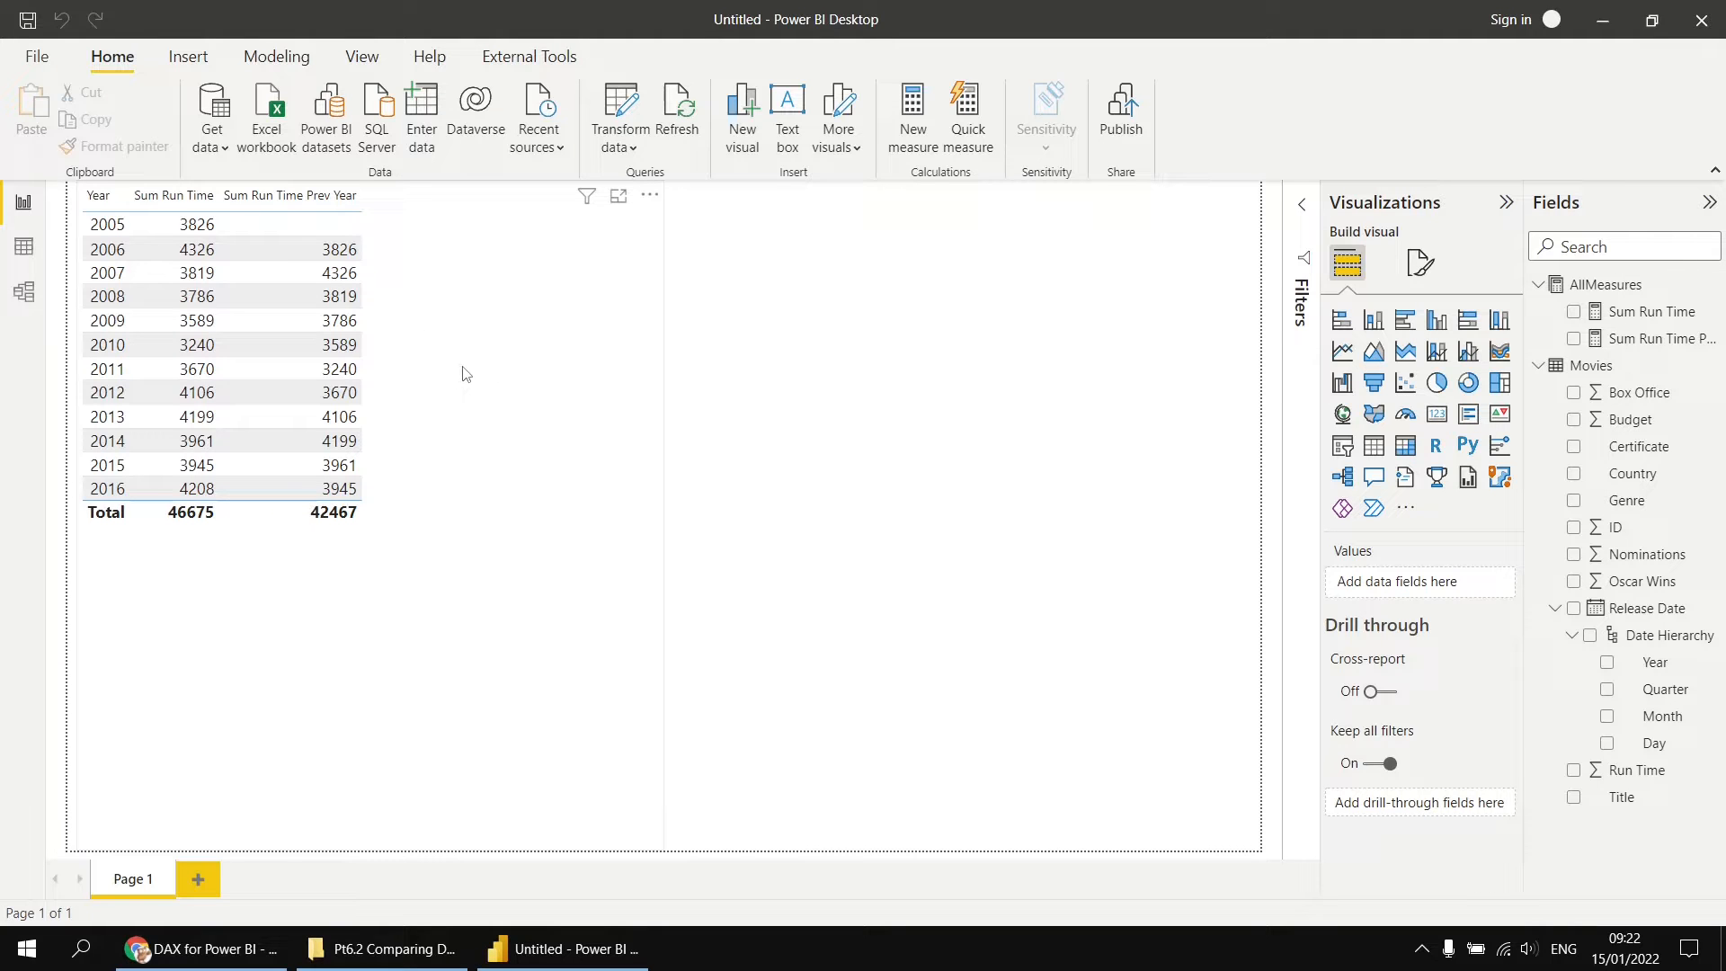
Step: Duplicate the Sum Run Time Prev Year formula into a new AllMeasures measure named Sum Run Time Prev Year 2
{"action": "left_click", "coordinate": [1647, 347]}
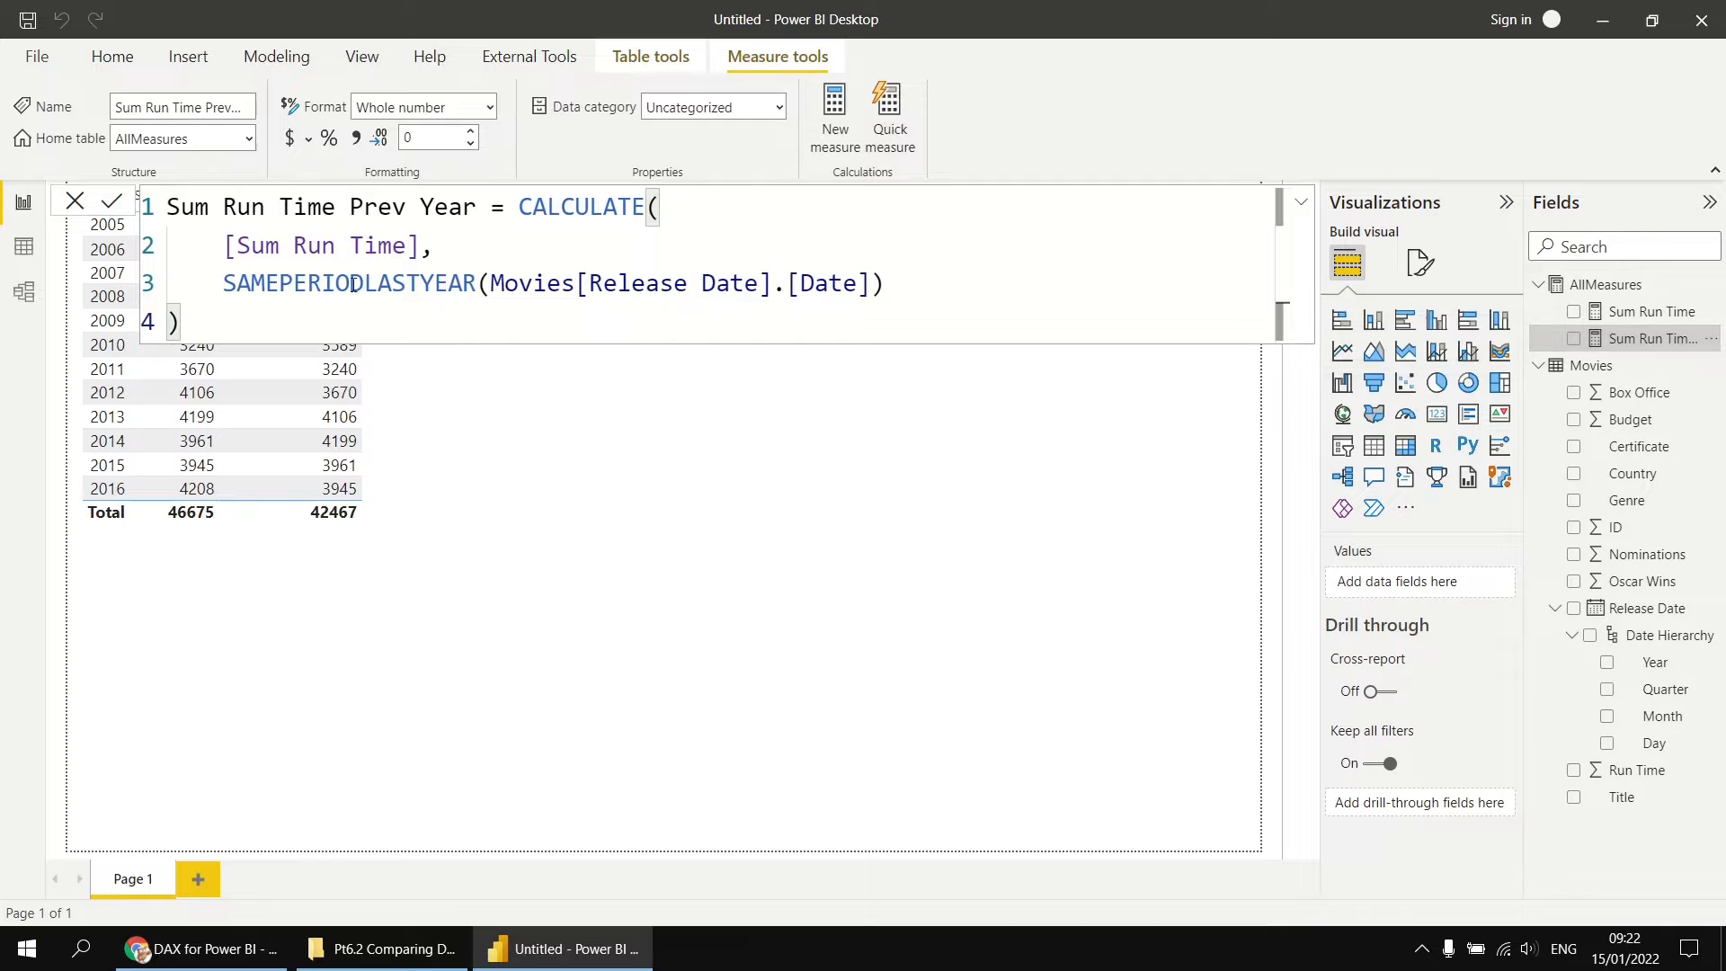
{"action": "left_click_drag", "start_coordinate": [204, 331], "coordinate": [167, 207]}
{"action": "key", "text": "ctrl+c"}
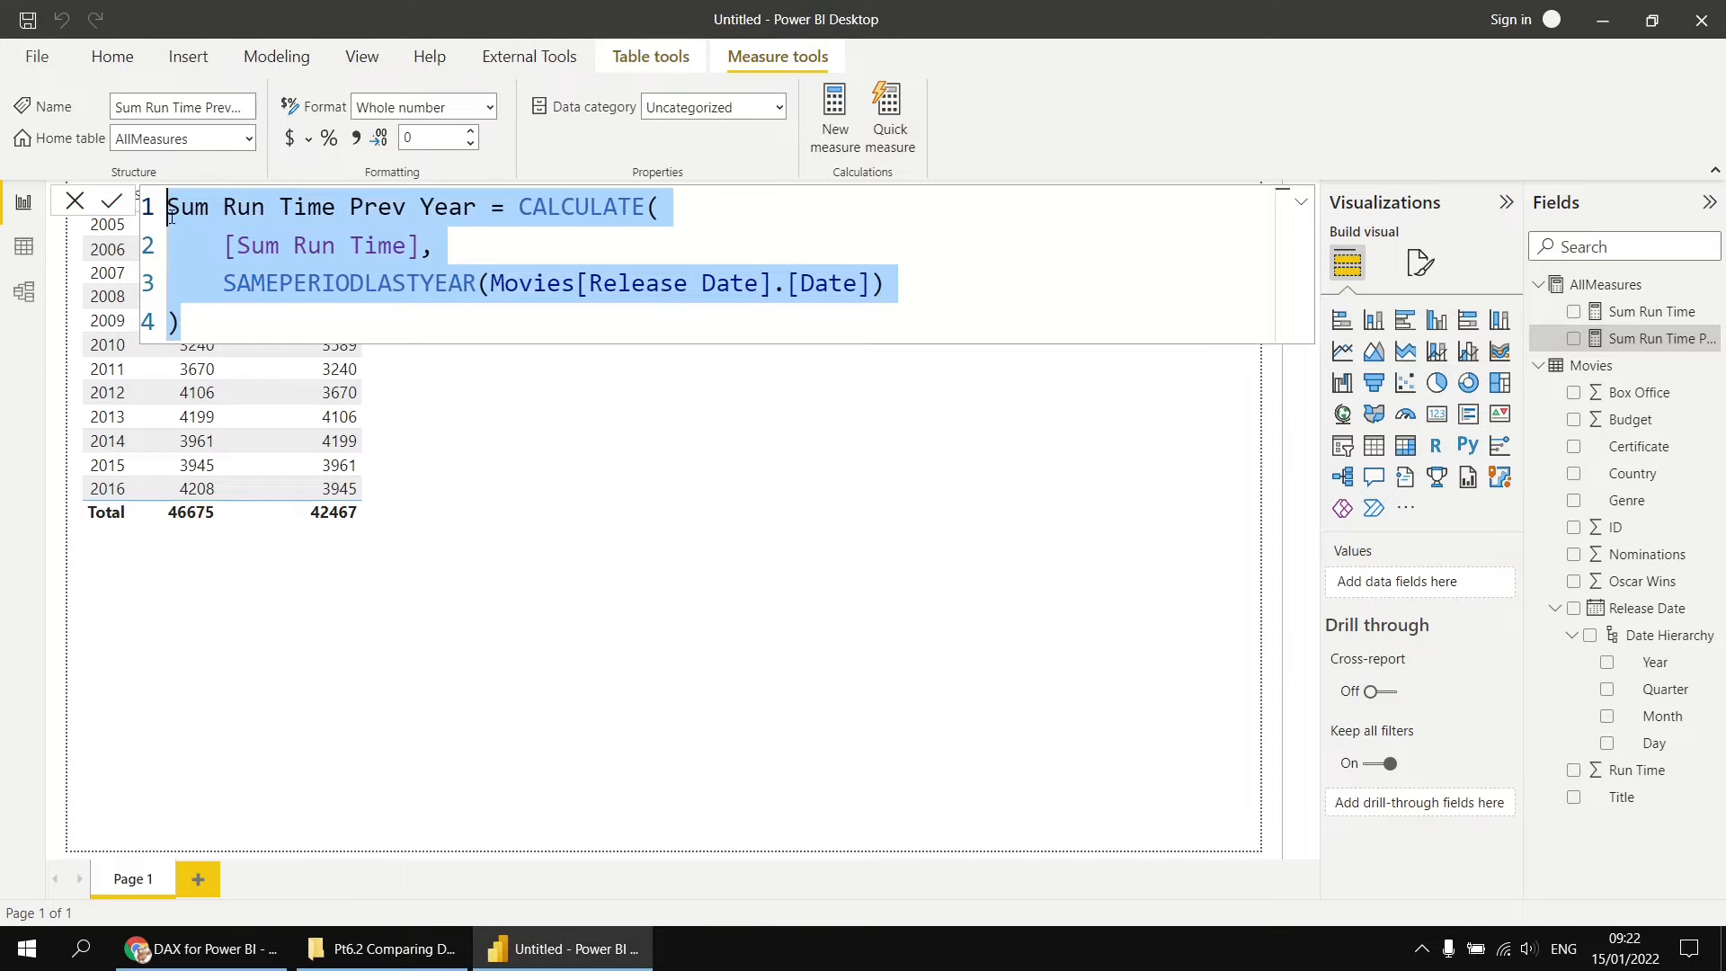
{"action": "right_click", "coordinate": [1596, 282]}
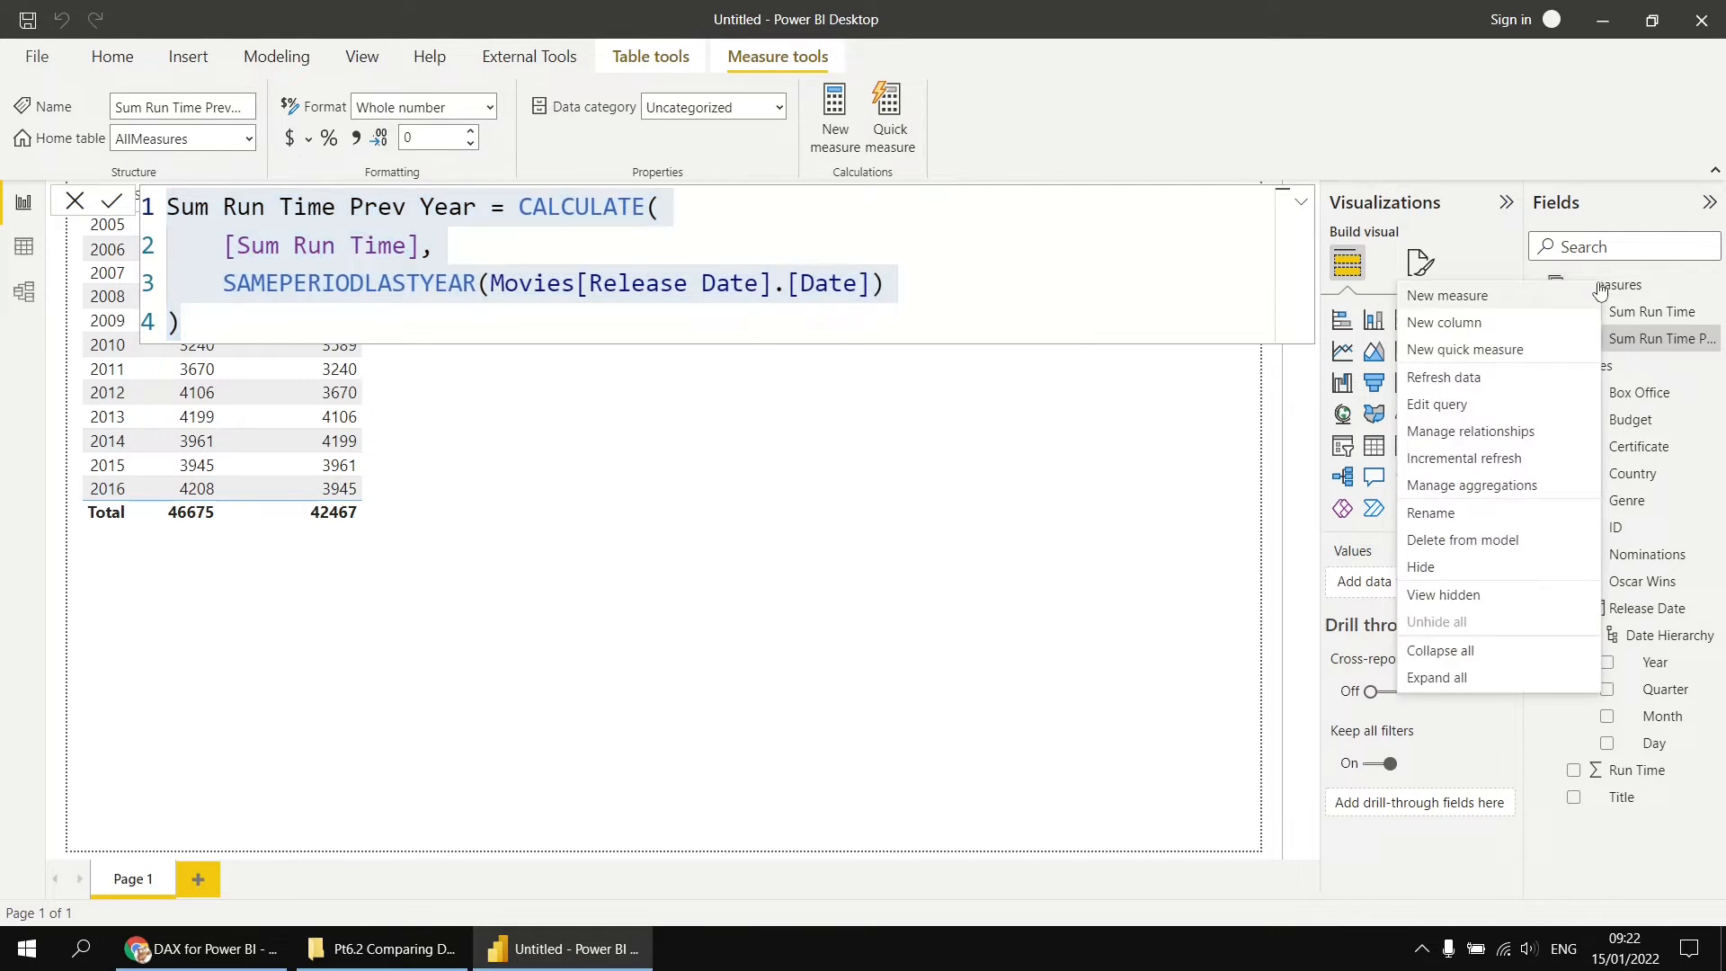
{"action": "left_click", "coordinate": [1481, 296]}
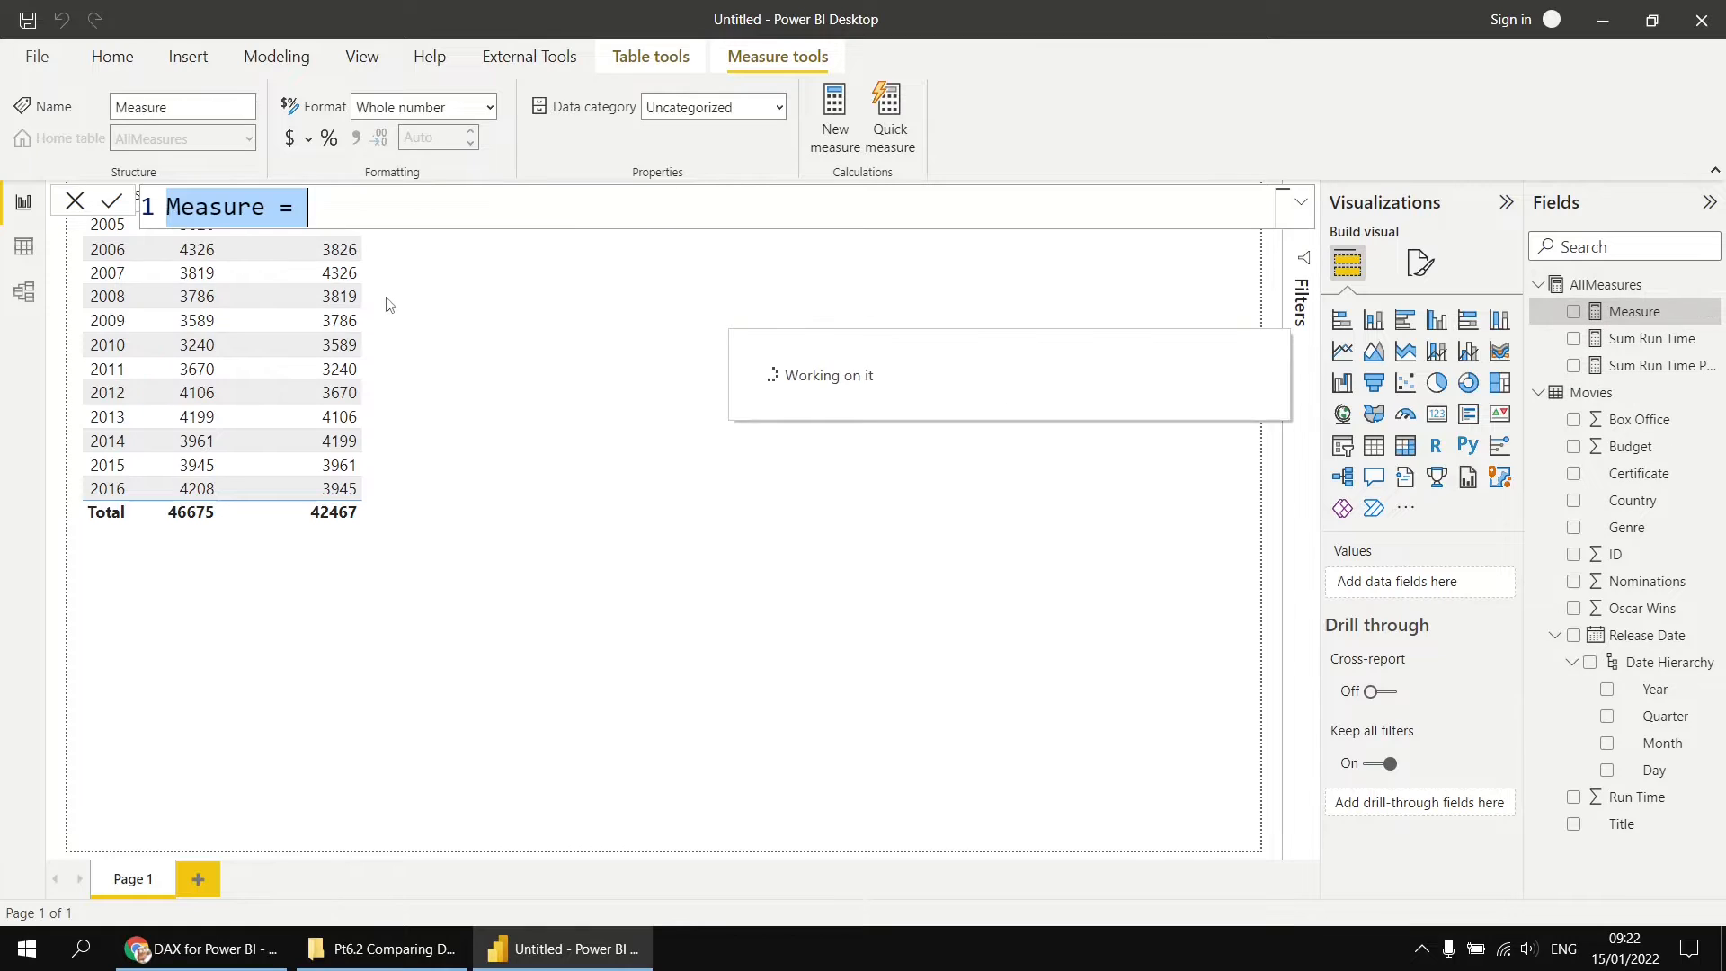
{"action": "key", "text": "ctrl+v"}
{"action": "left_click", "coordinate": [476, 208]}
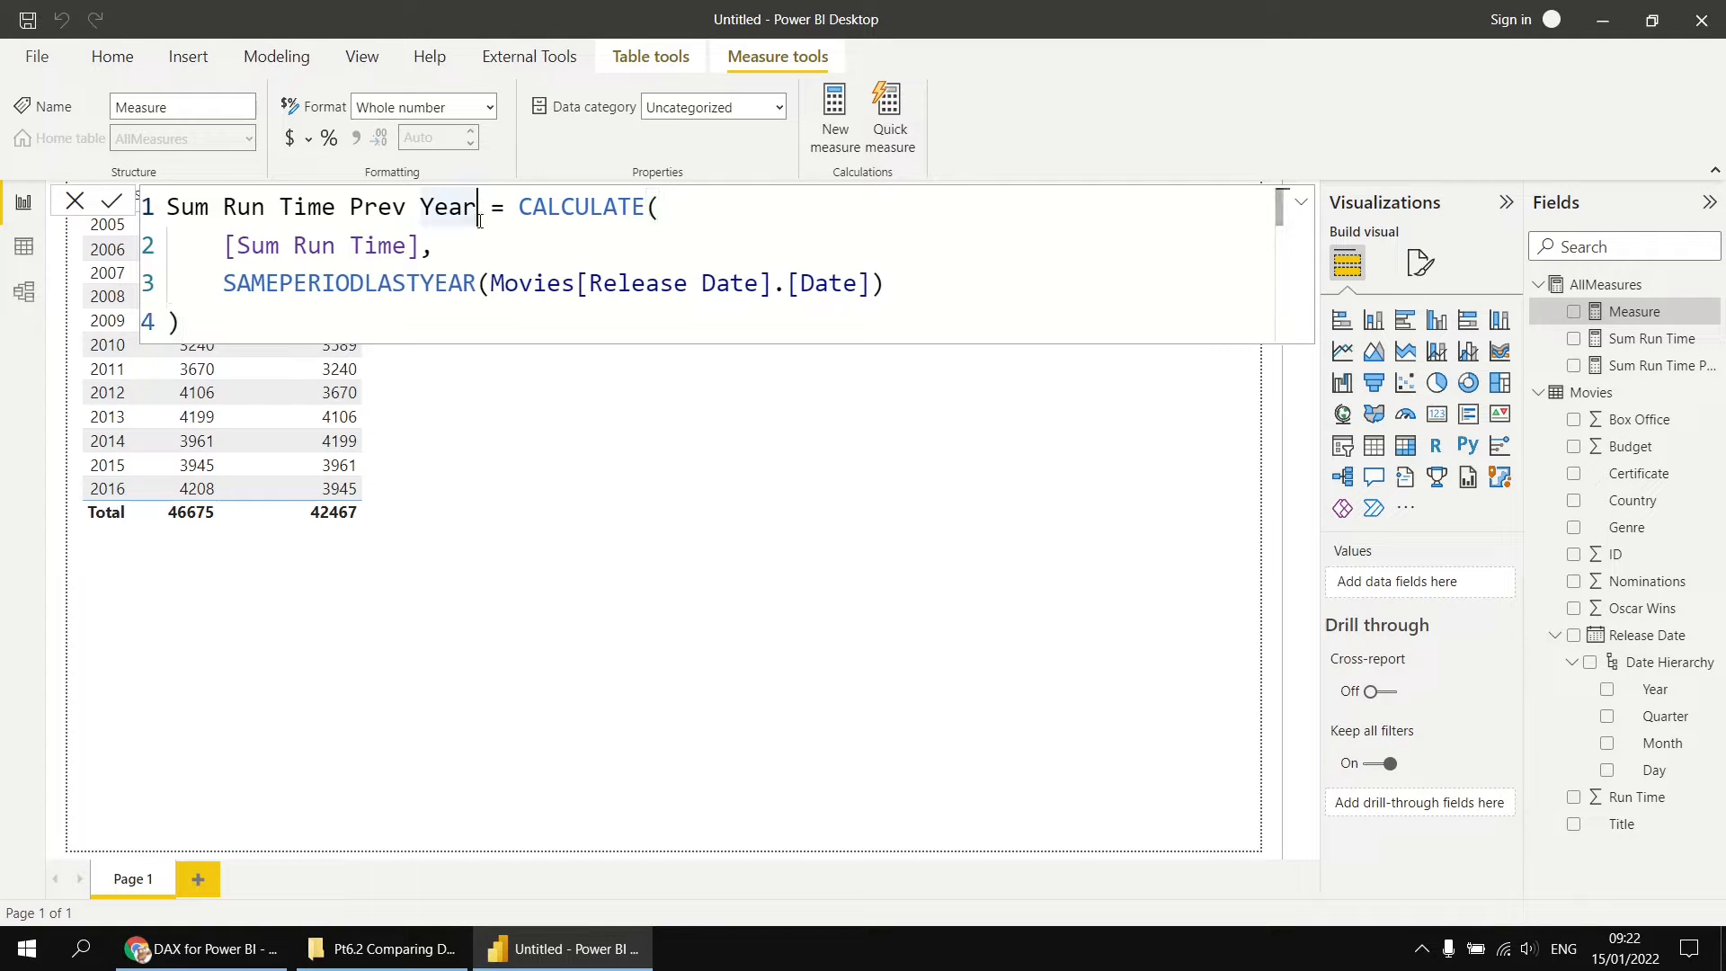
{"action": "type", "text": "2"}
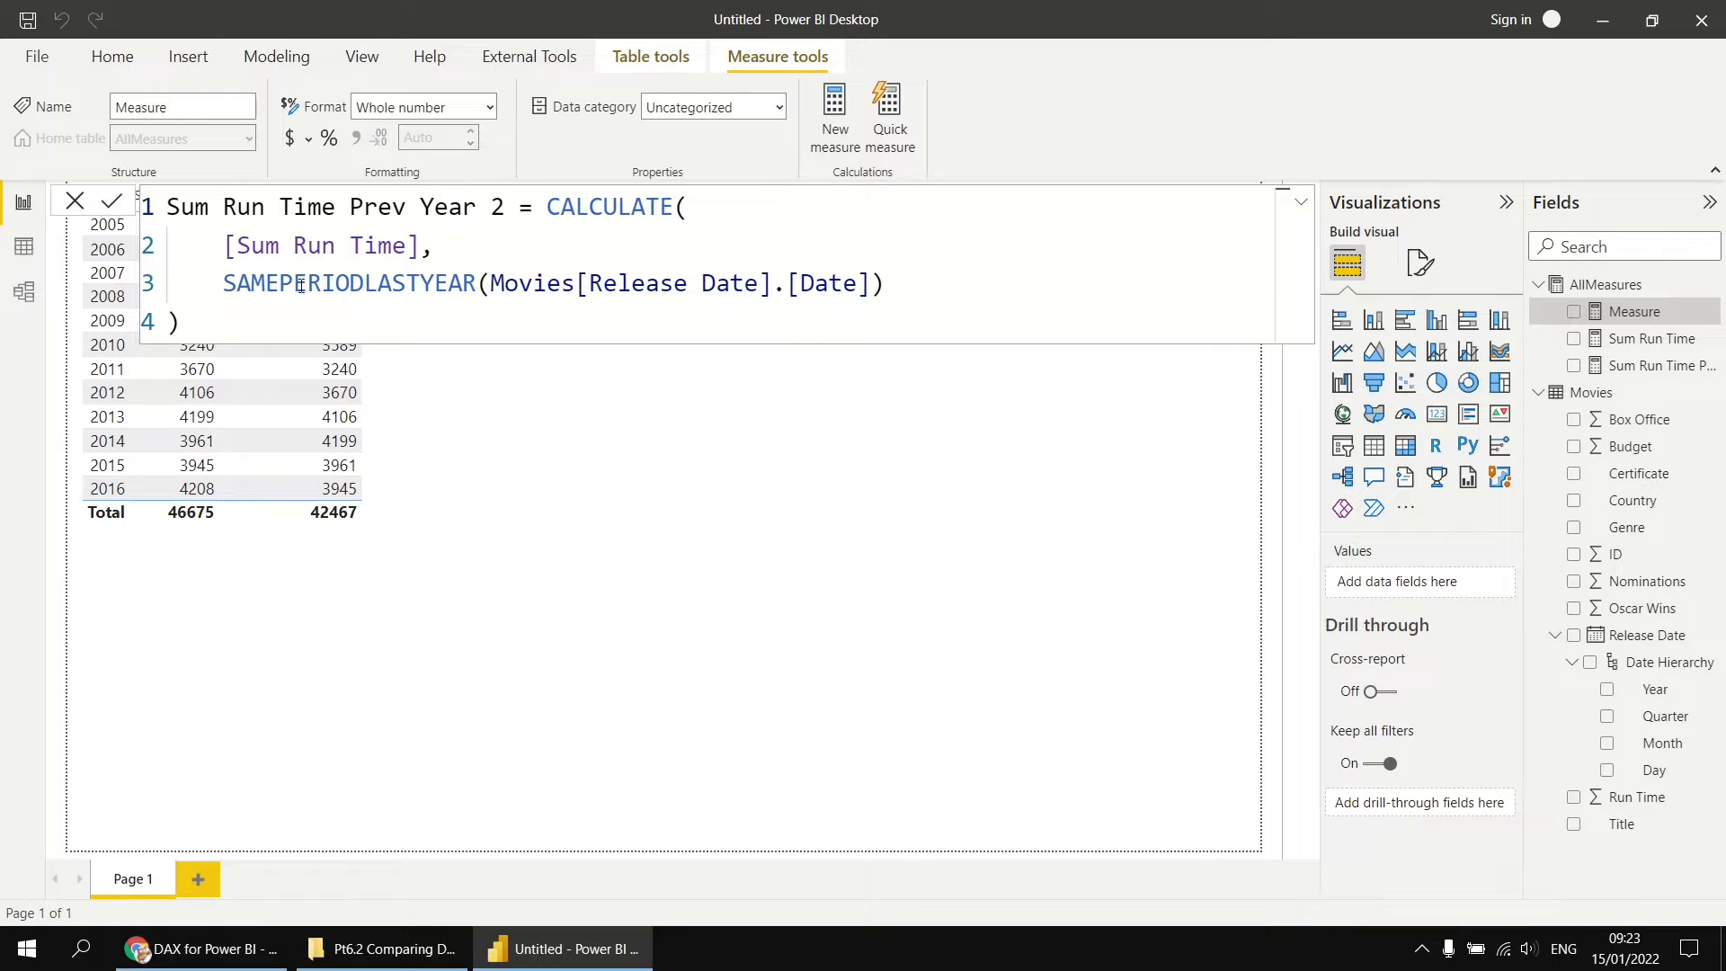
Step: Replace the SAMEPERIODLASTYEAR filter in the Sum Run Time Prev Year 2 formula with a DATEADD function, its arguments starting on a new line
{"action": "left_click_drag", "start_coordinate": [224, 284], "coordinate": [886, 288]}
{"action": "key", "text": "Delete"}
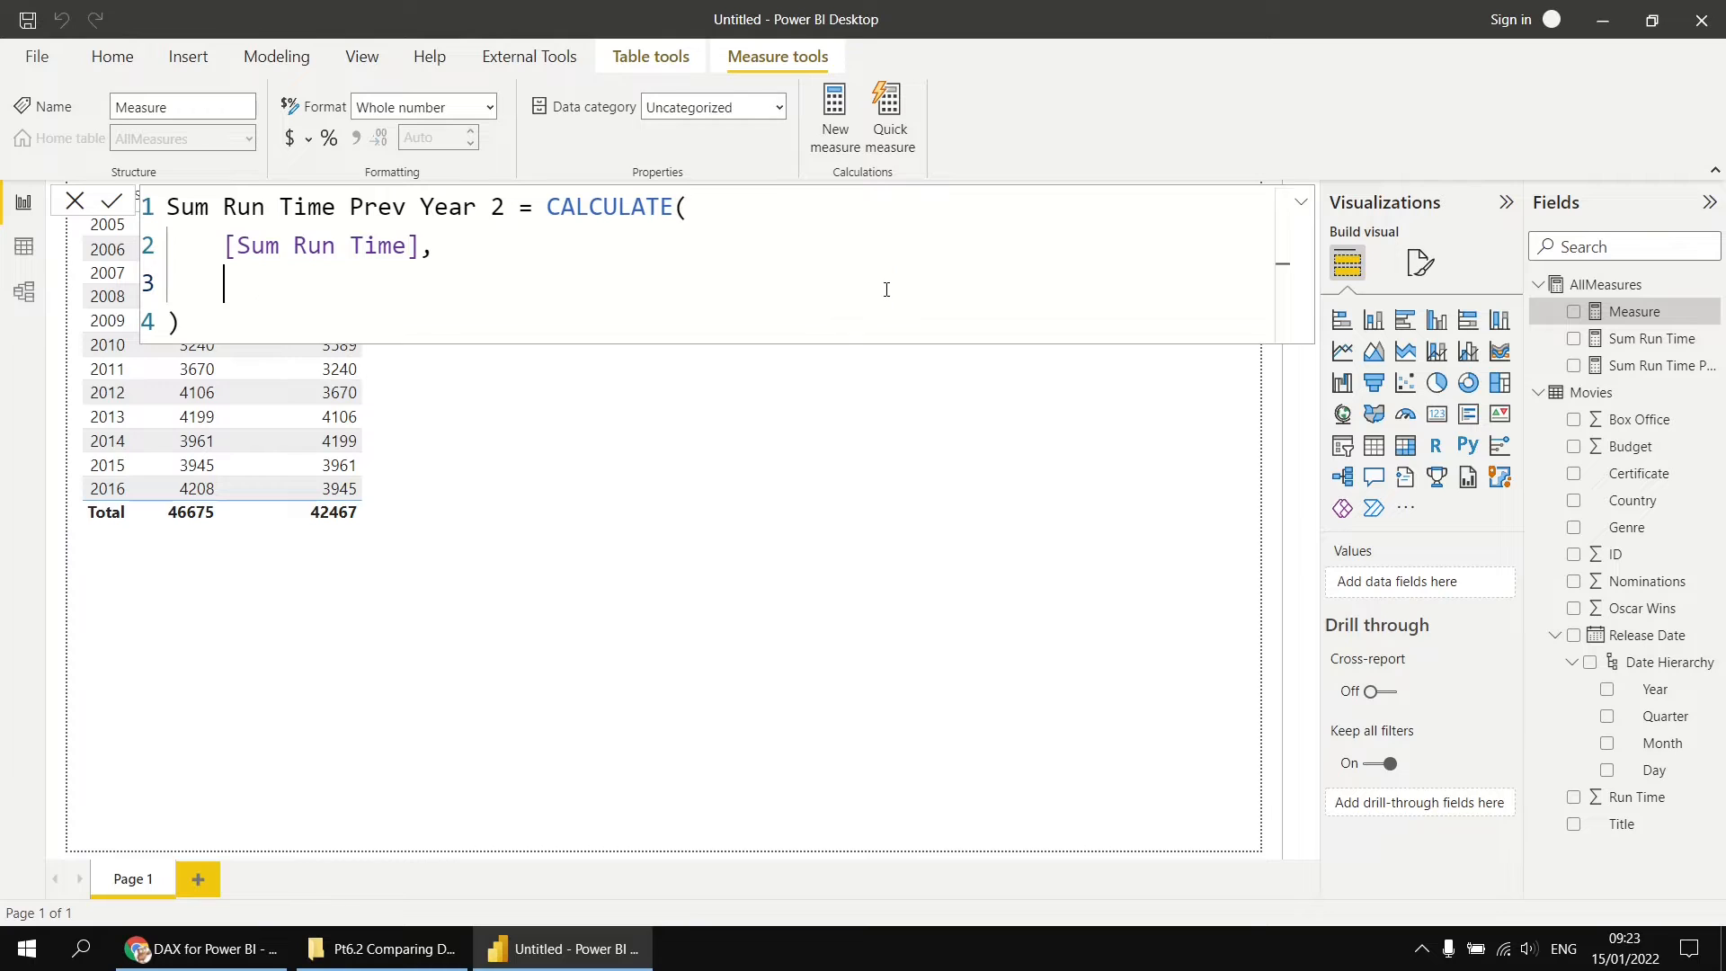
{"action": "type", "text": "DATE"}
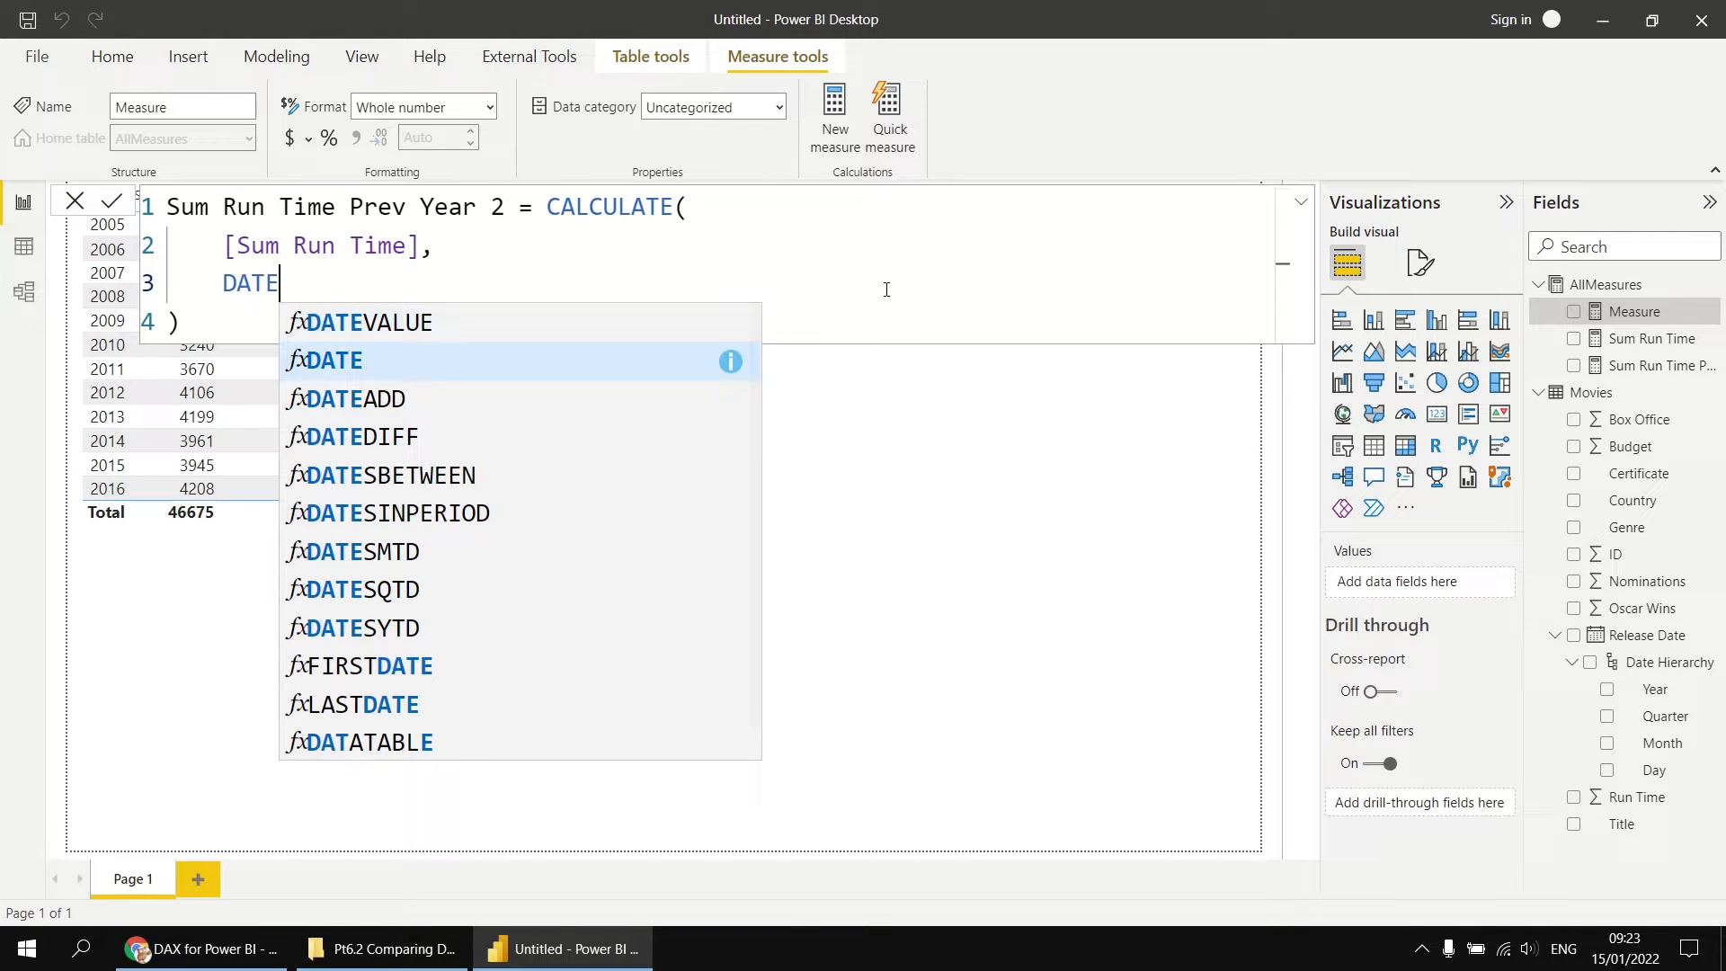
{"action": "key", "text": "Down"}
{"action": "key", "text": "Tab"}
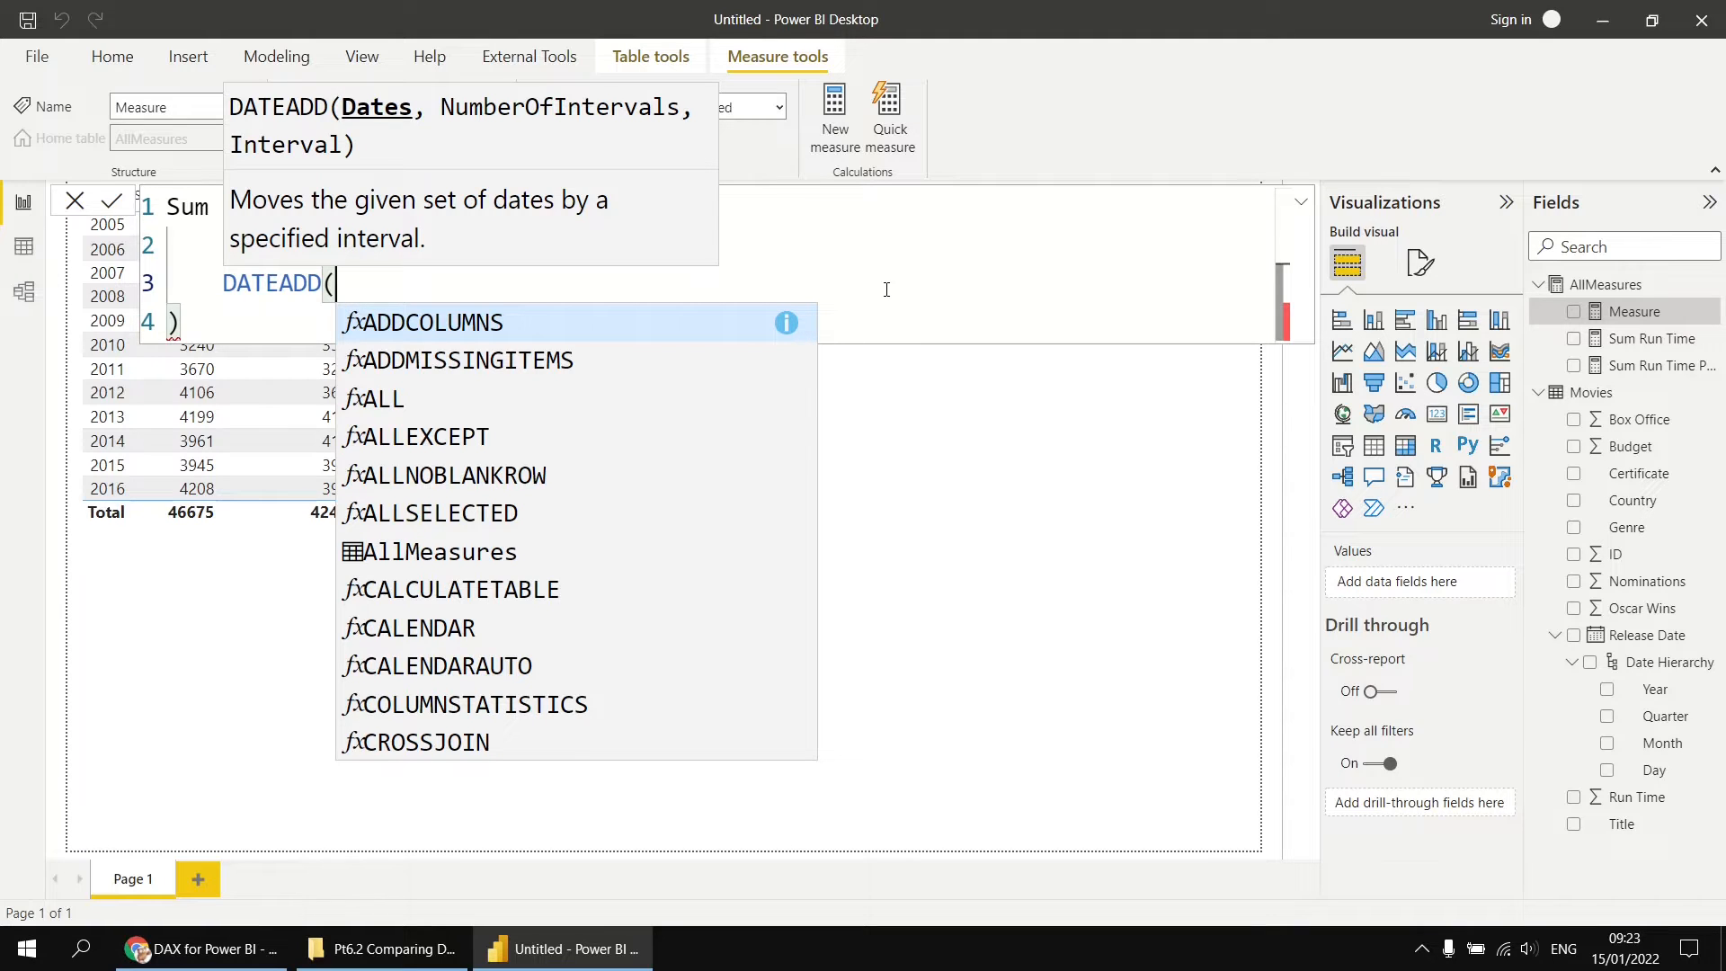
{"action": "key", "text": "shift+Return"}
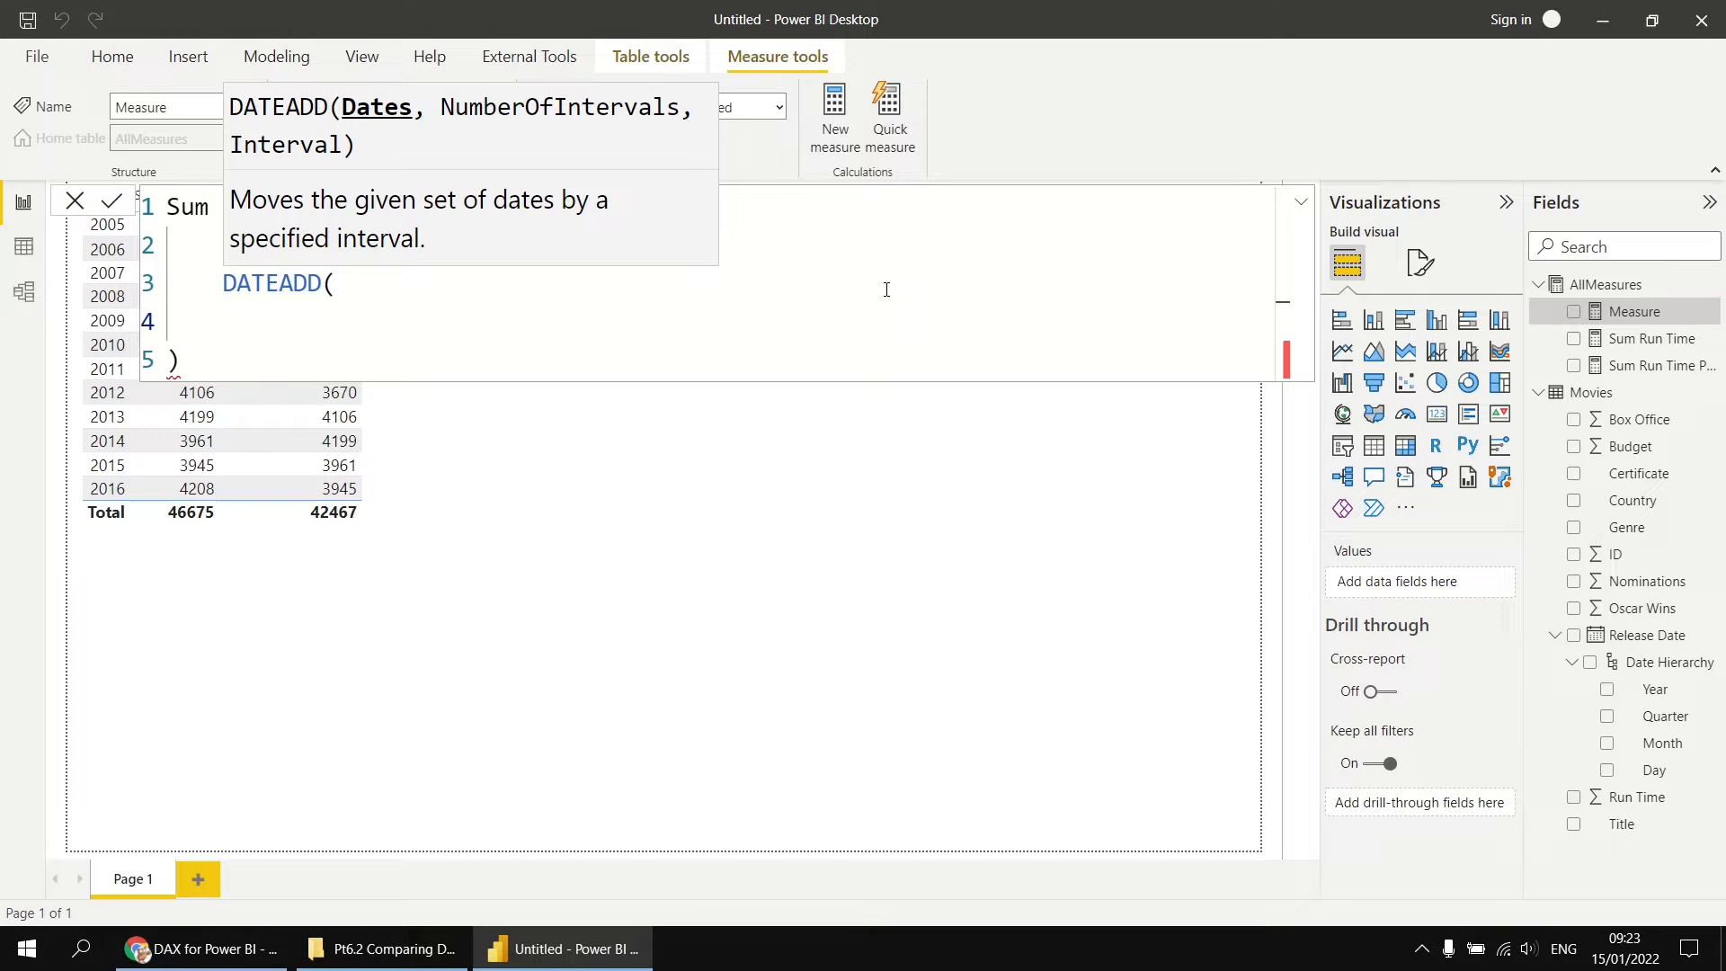
Step: Enter Movies[Release Date].[Date] as the DATEADD dates argument and -1 as the number of intervals
{"action": "type", "text": "rel"}
{"action": "key", "text": "Tab"}
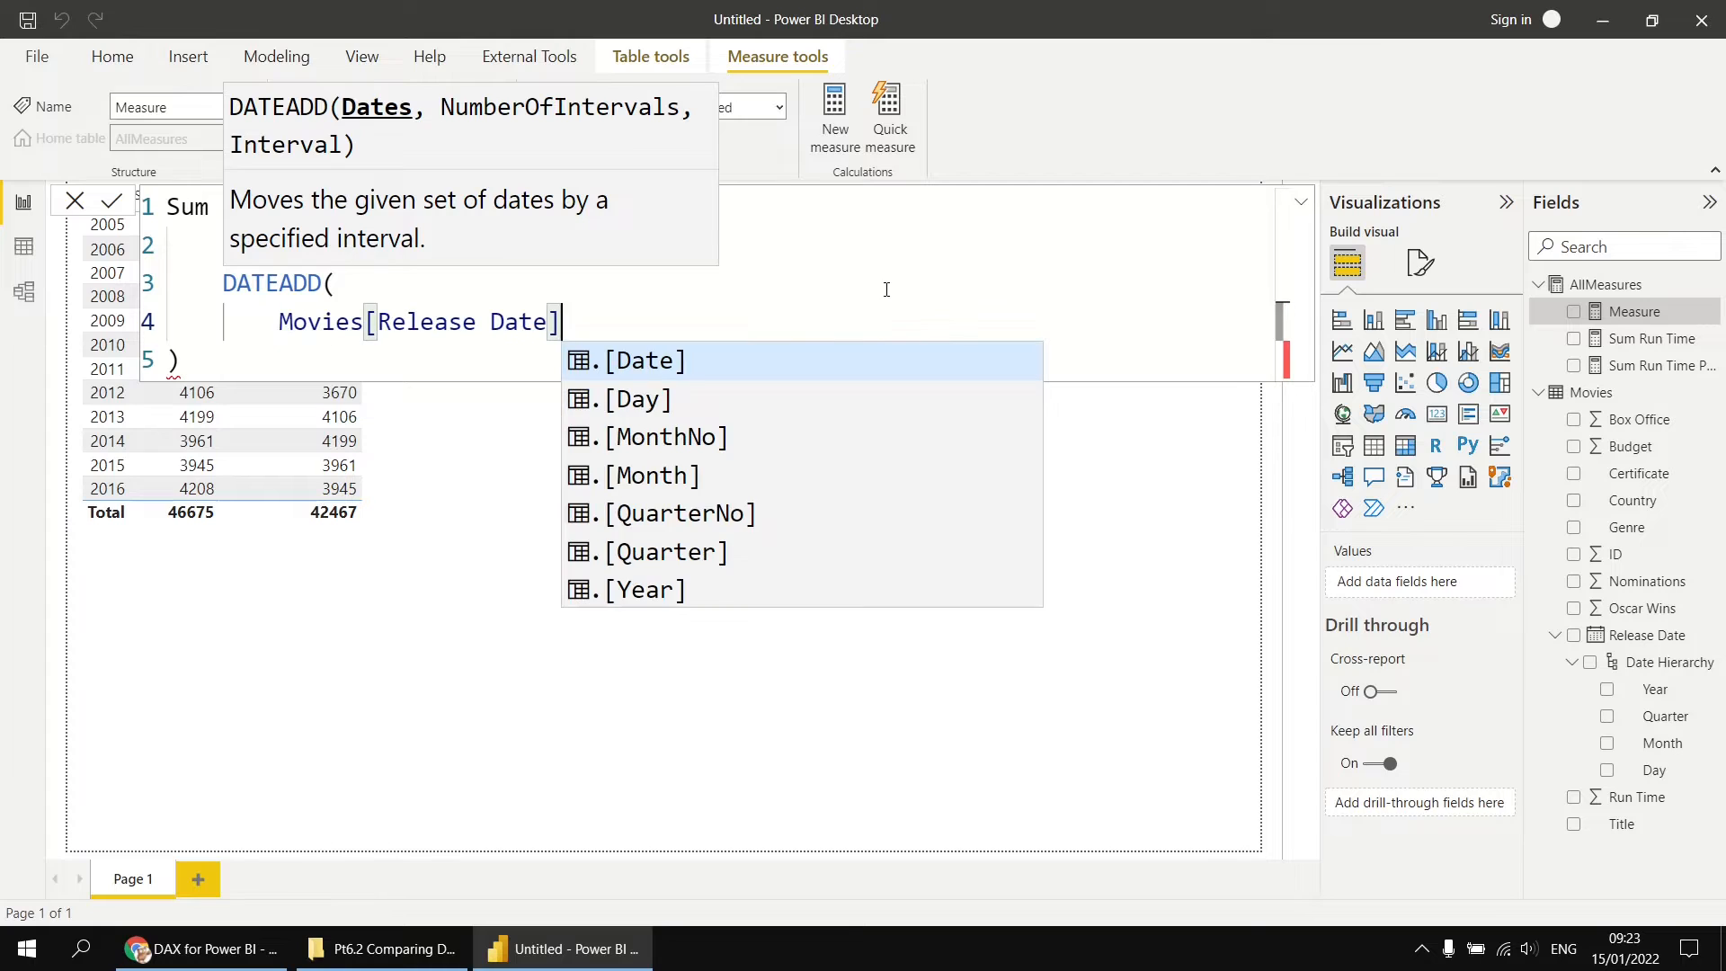
{"action": "key", "text": "Tab"}
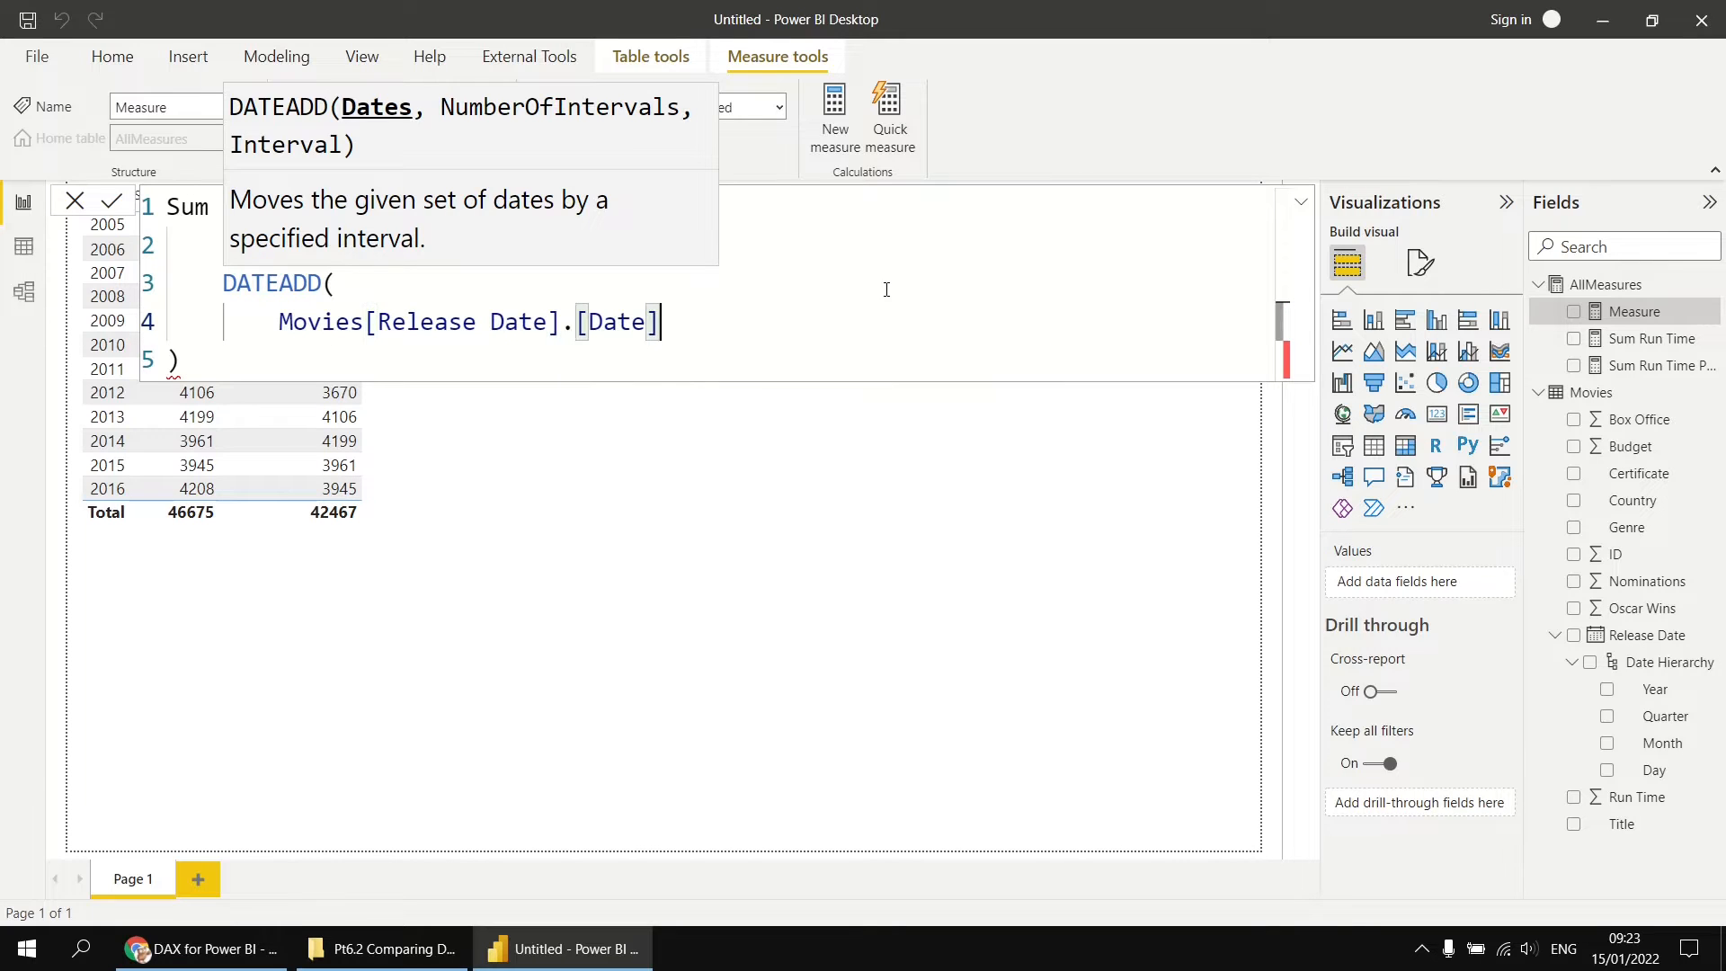
{"action": "type", "text": ","}
{"action": "key", "text": "shift+Return"}
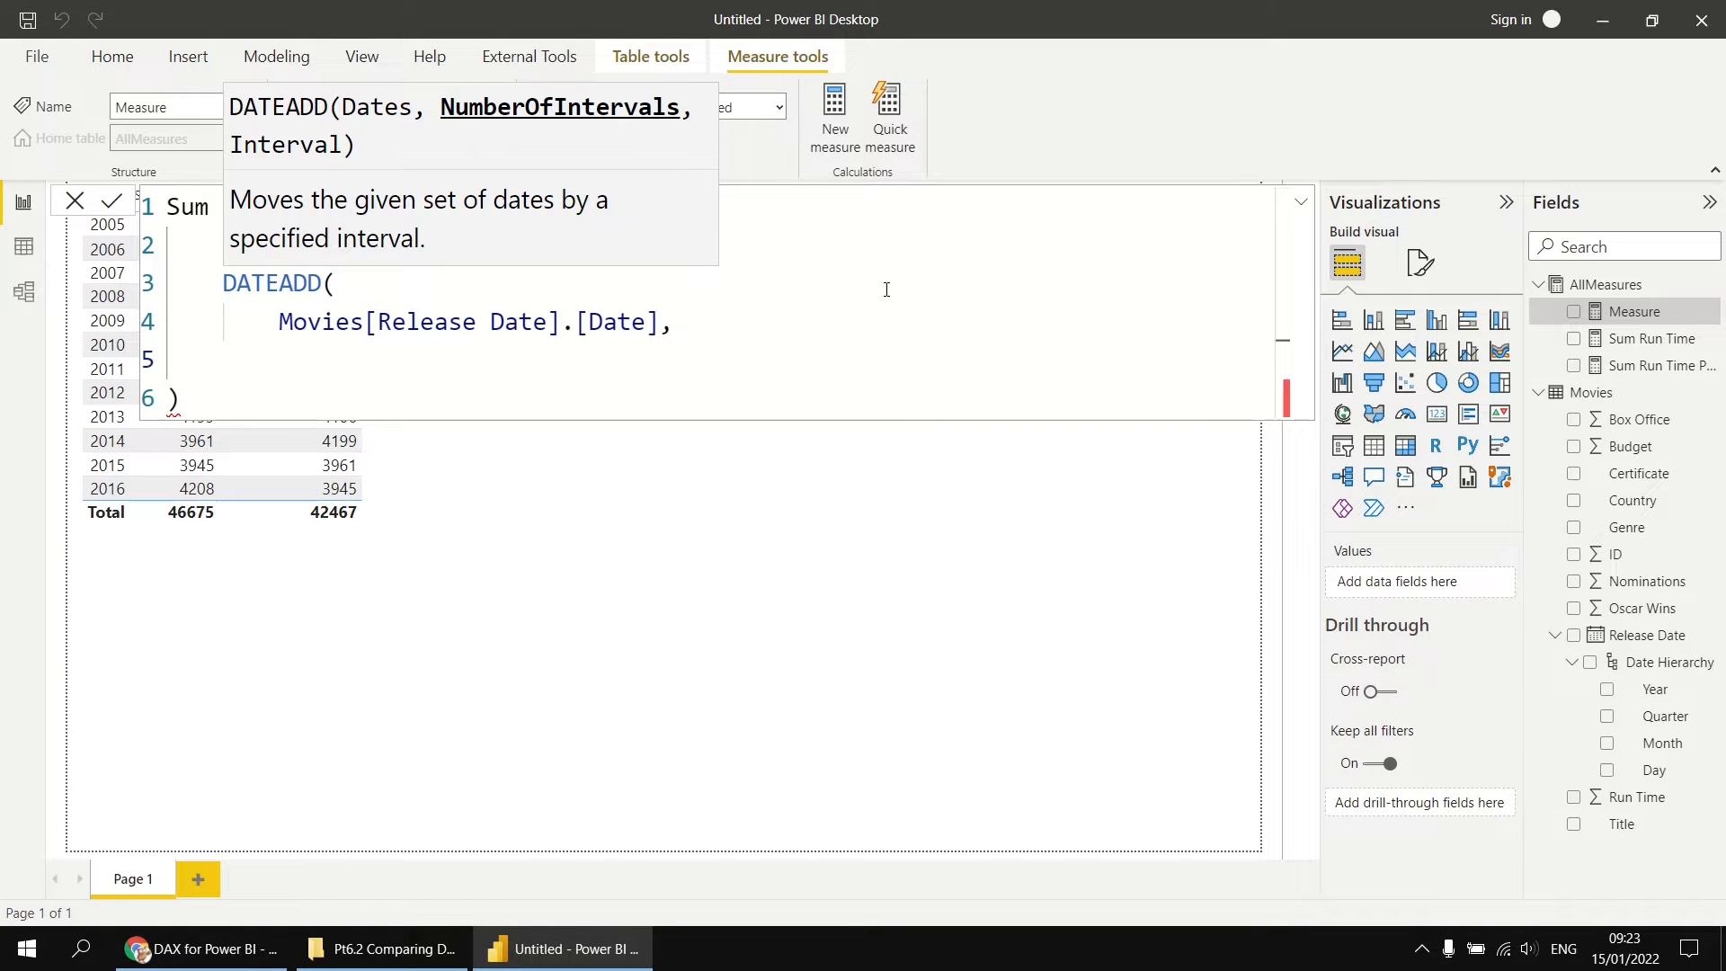
{"action": "type", "text": "-1,"}
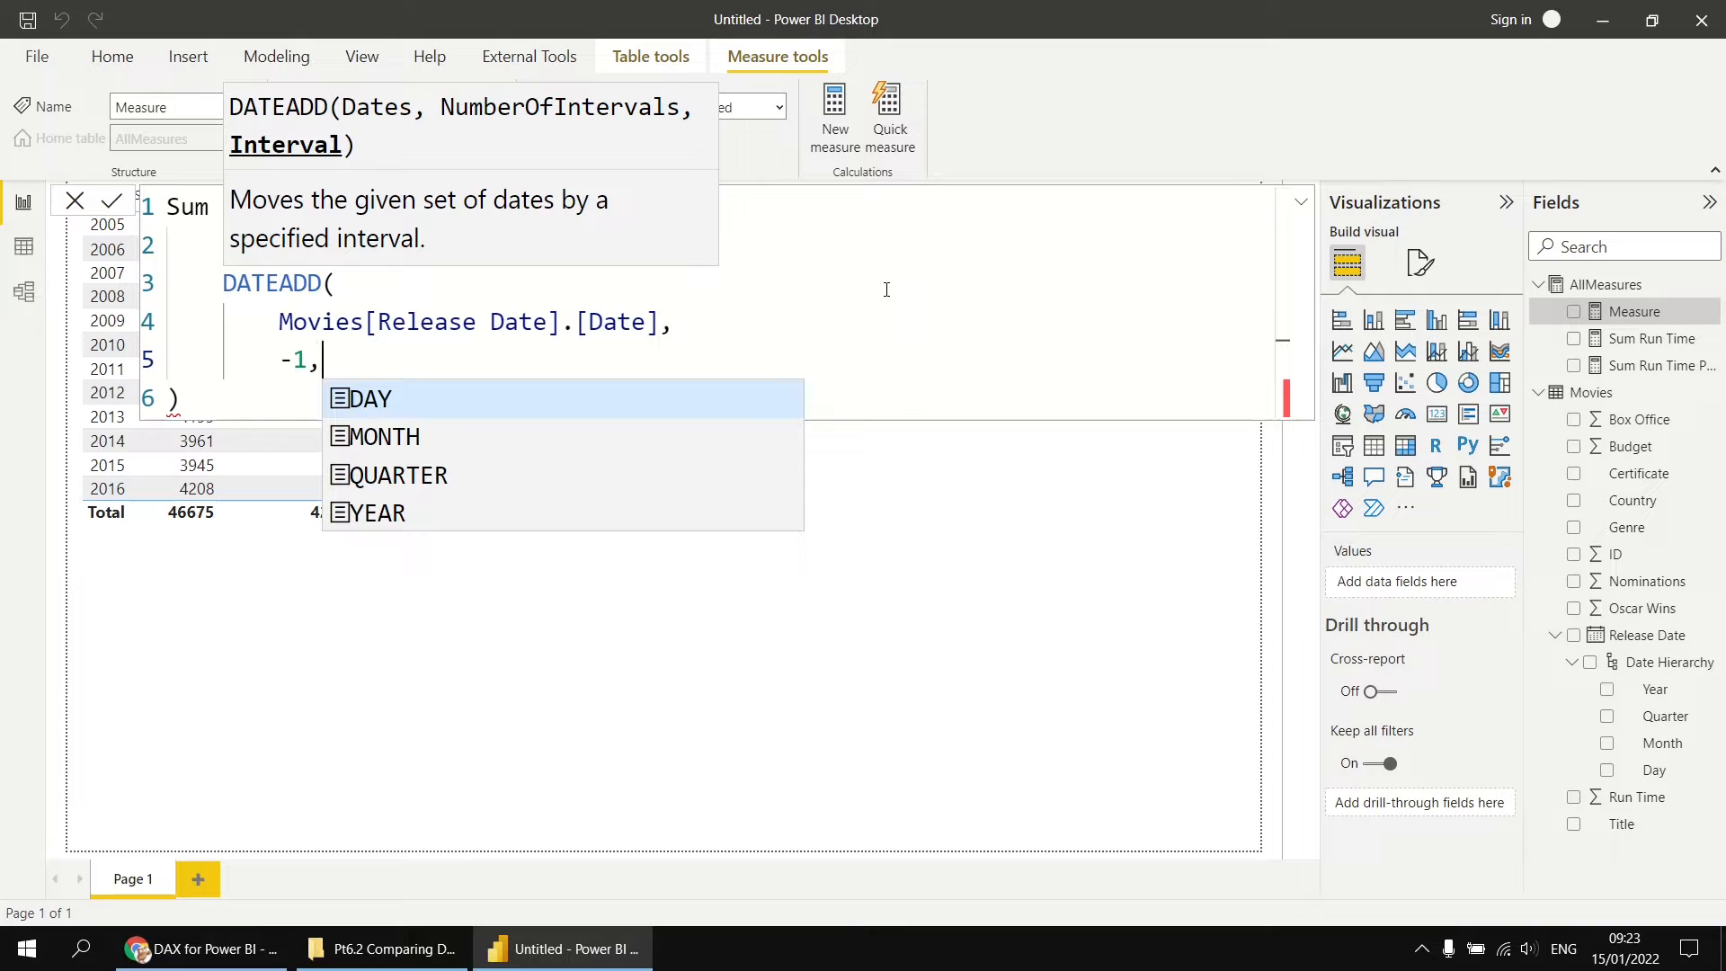
Step: Add YEAR as the DATEADD interval on its own line and close the function
{"action": "key", "text": "shift+Return"}
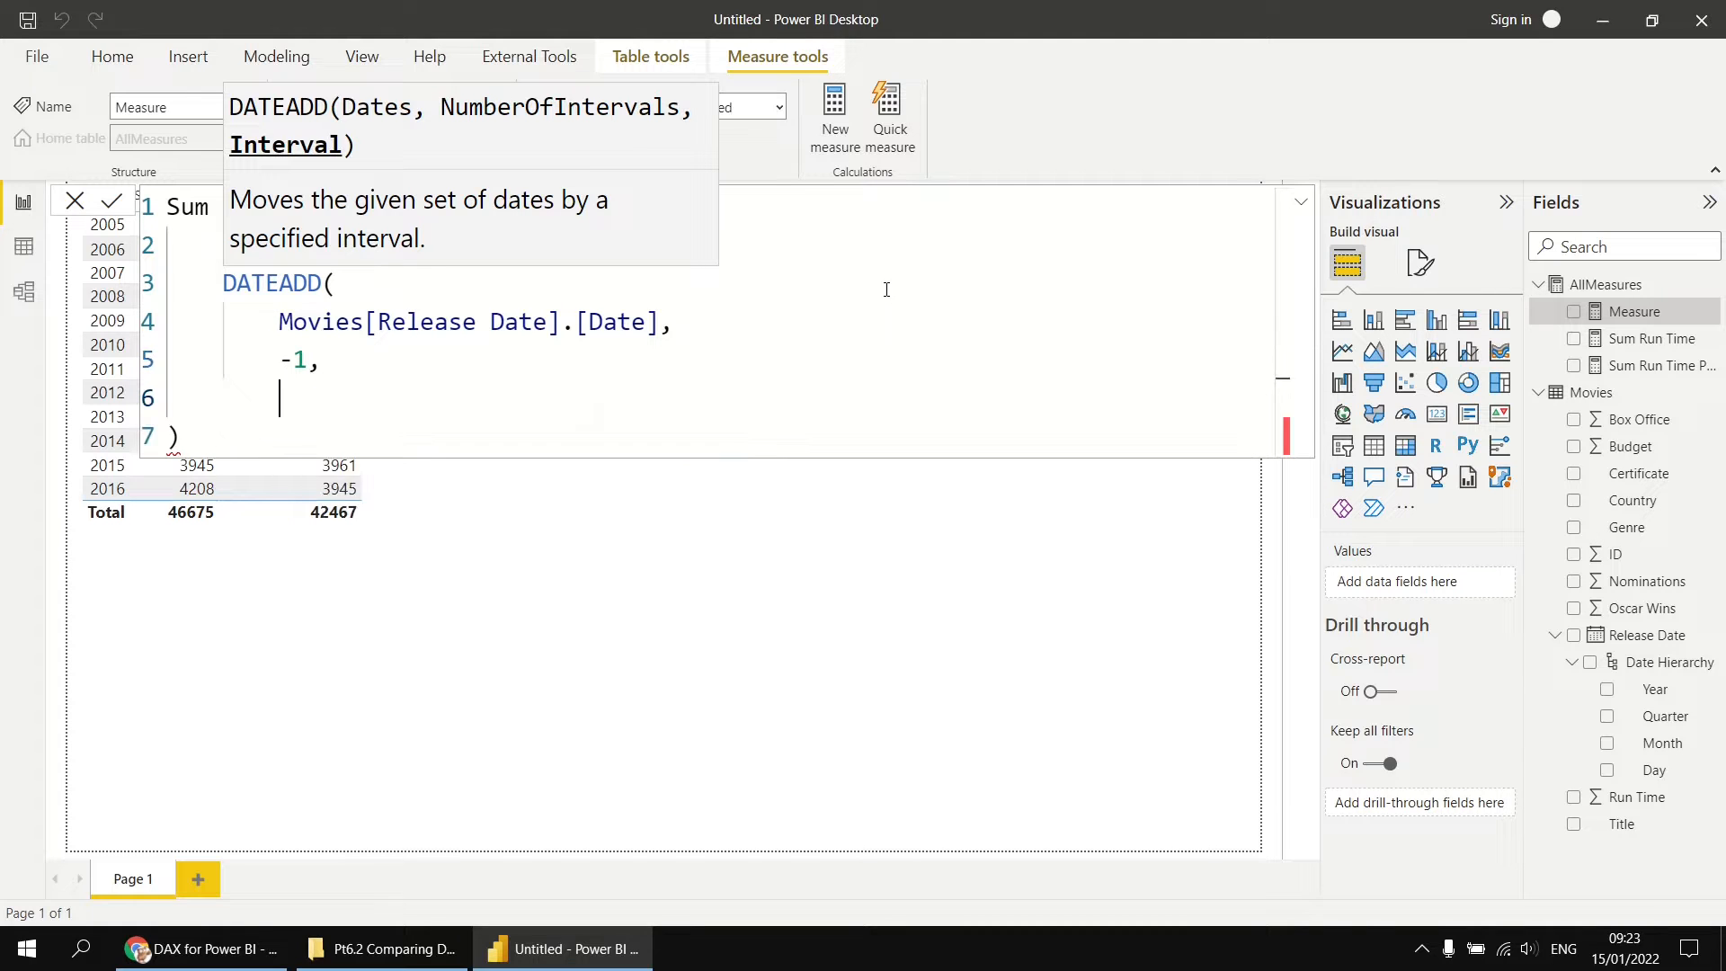
{"action": "key", "text": "ctrl+space"}
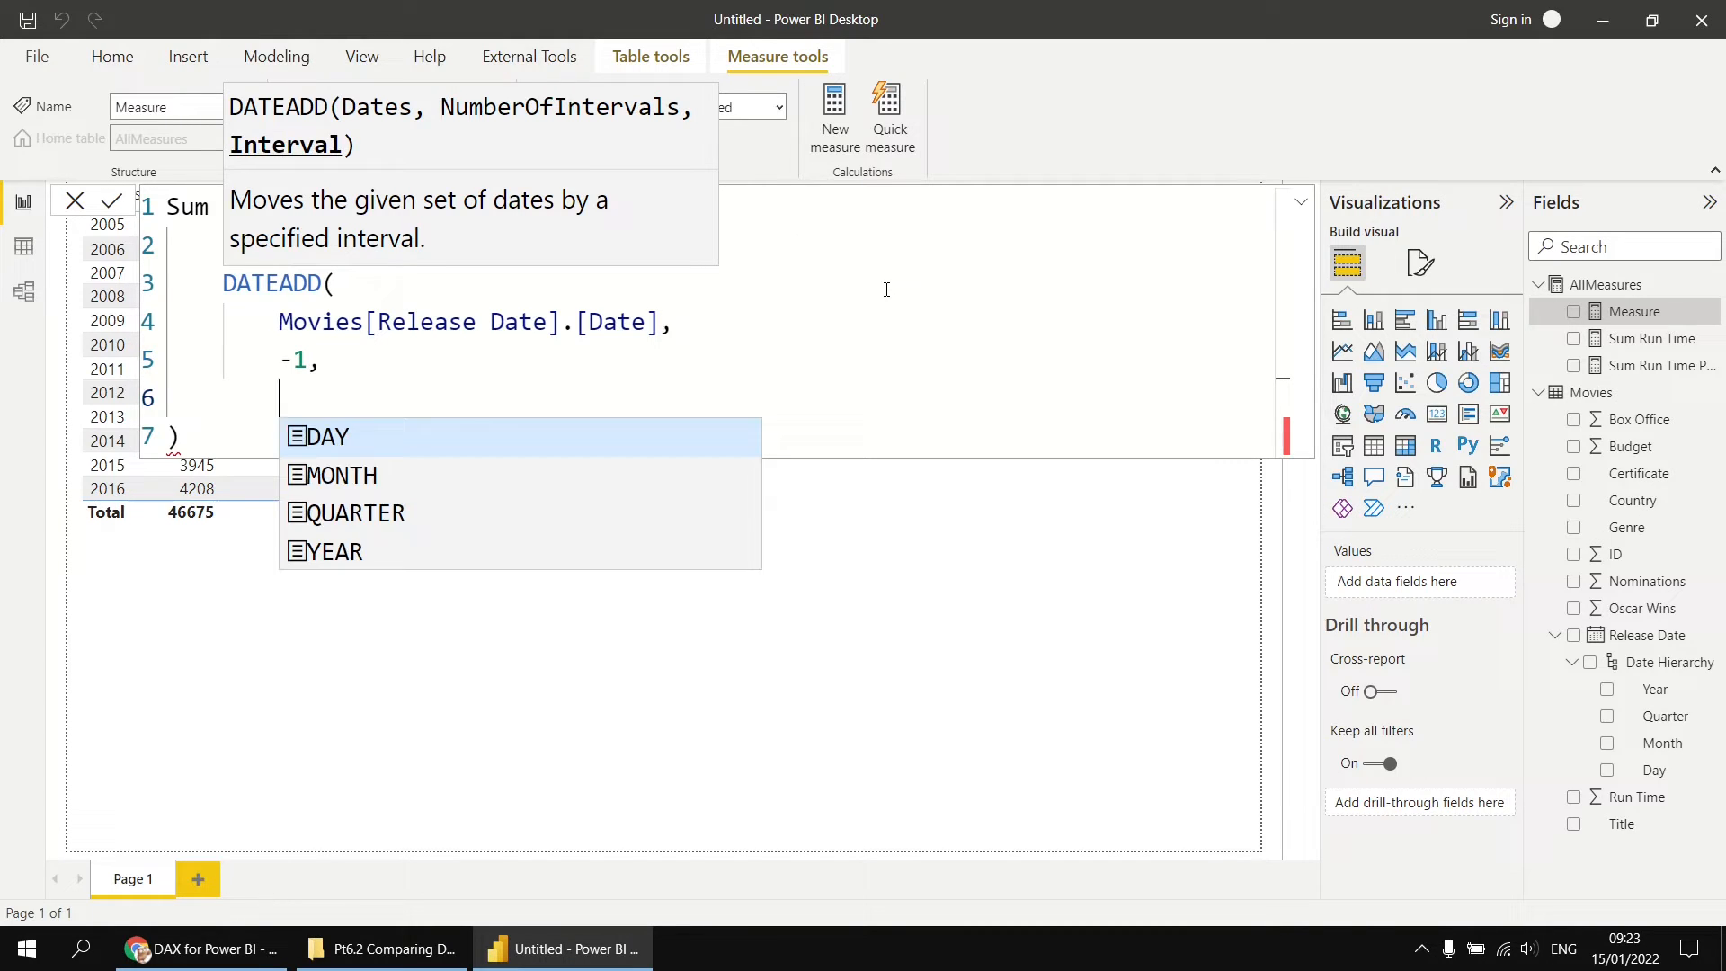
{"action": "key", "text": "Down"}
{"action": "key", "text": "Down"}
{"action": "key", "text": "Down"}
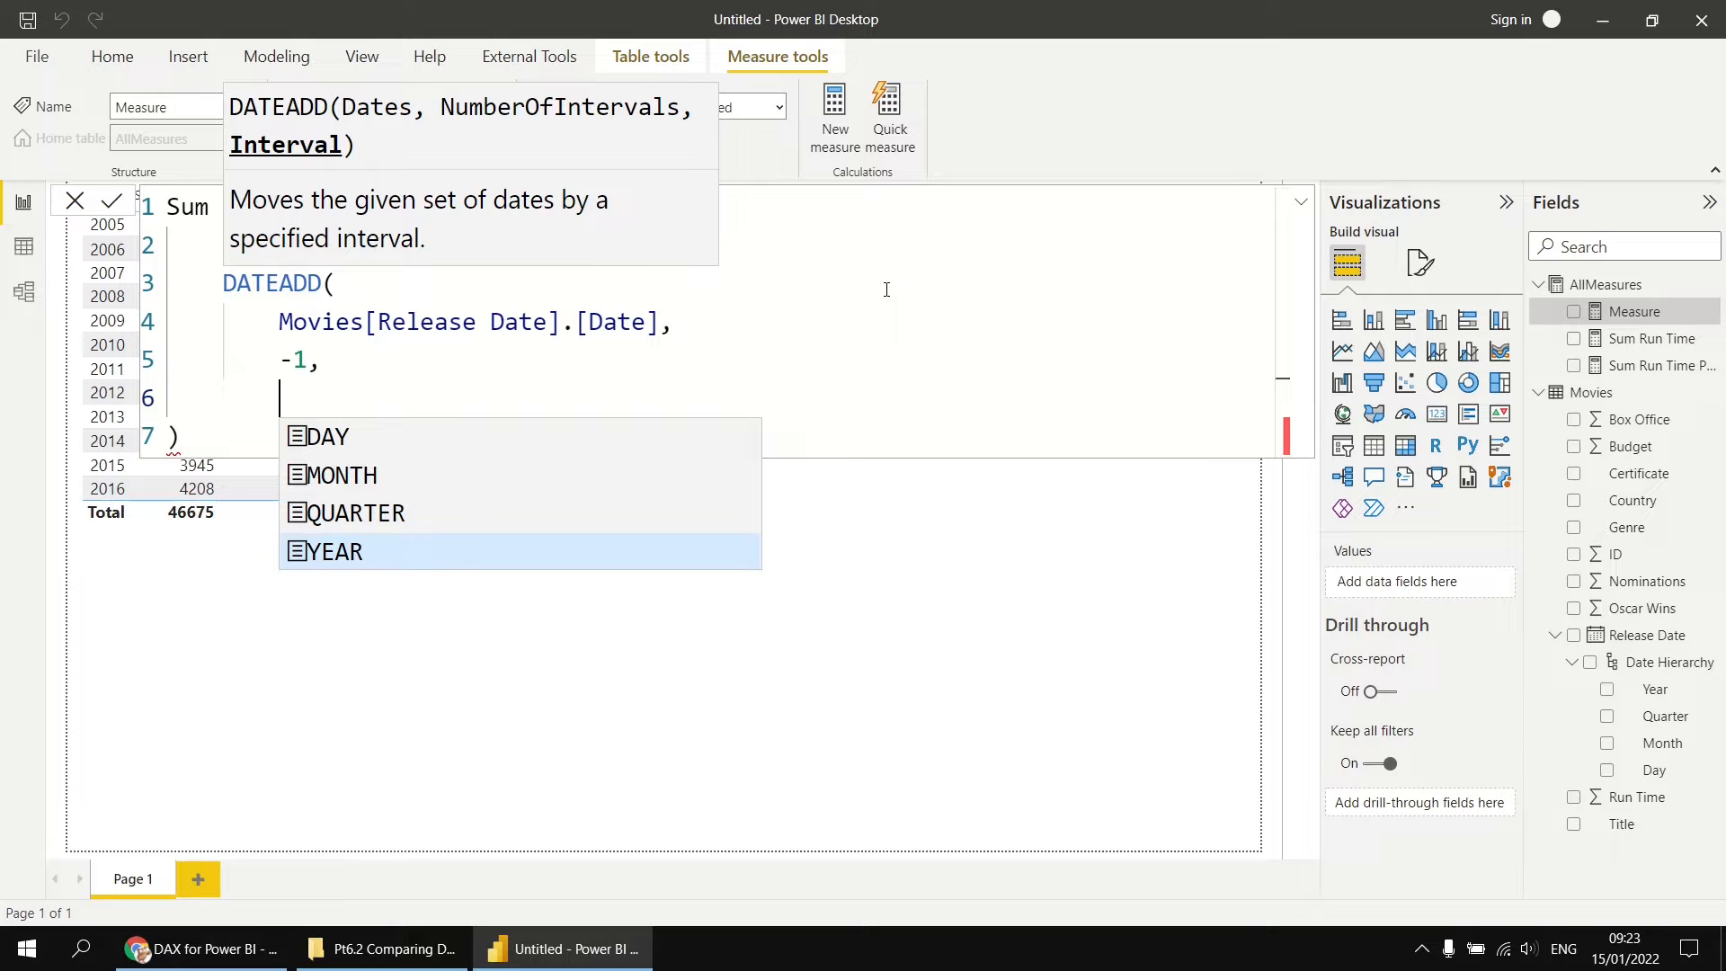
{"action": "key", "text": "Tab"}
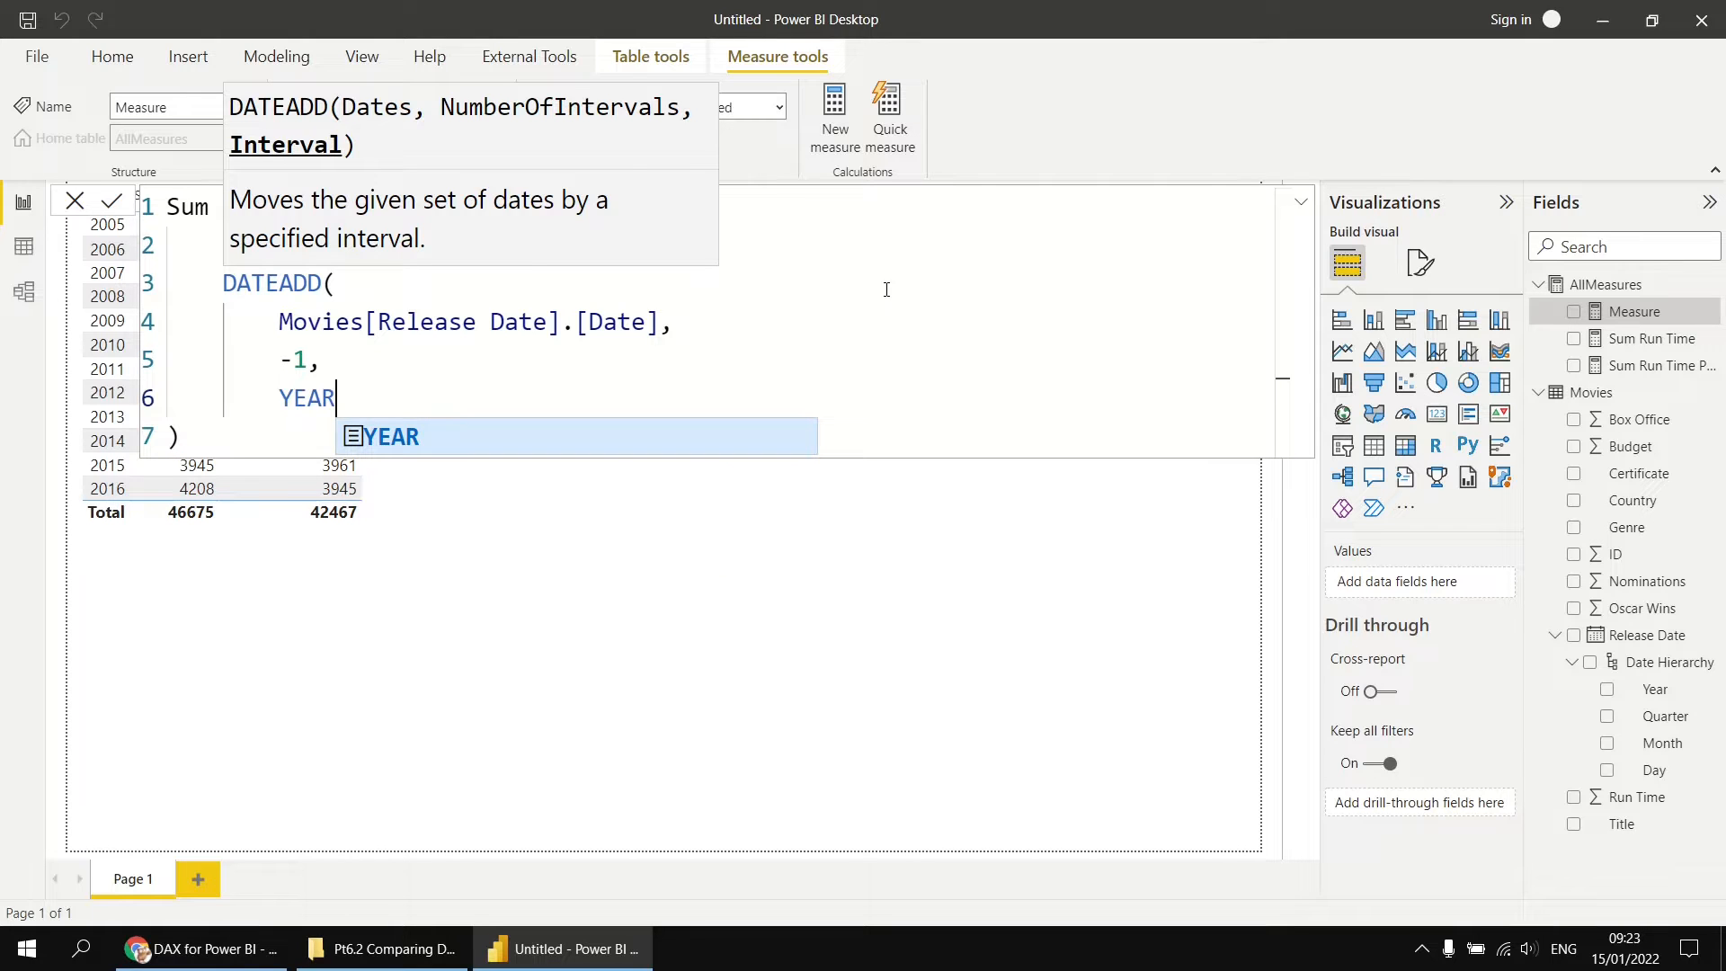
{"action": "key", "text": "Return"}
{"action": "type", "text": ")"}
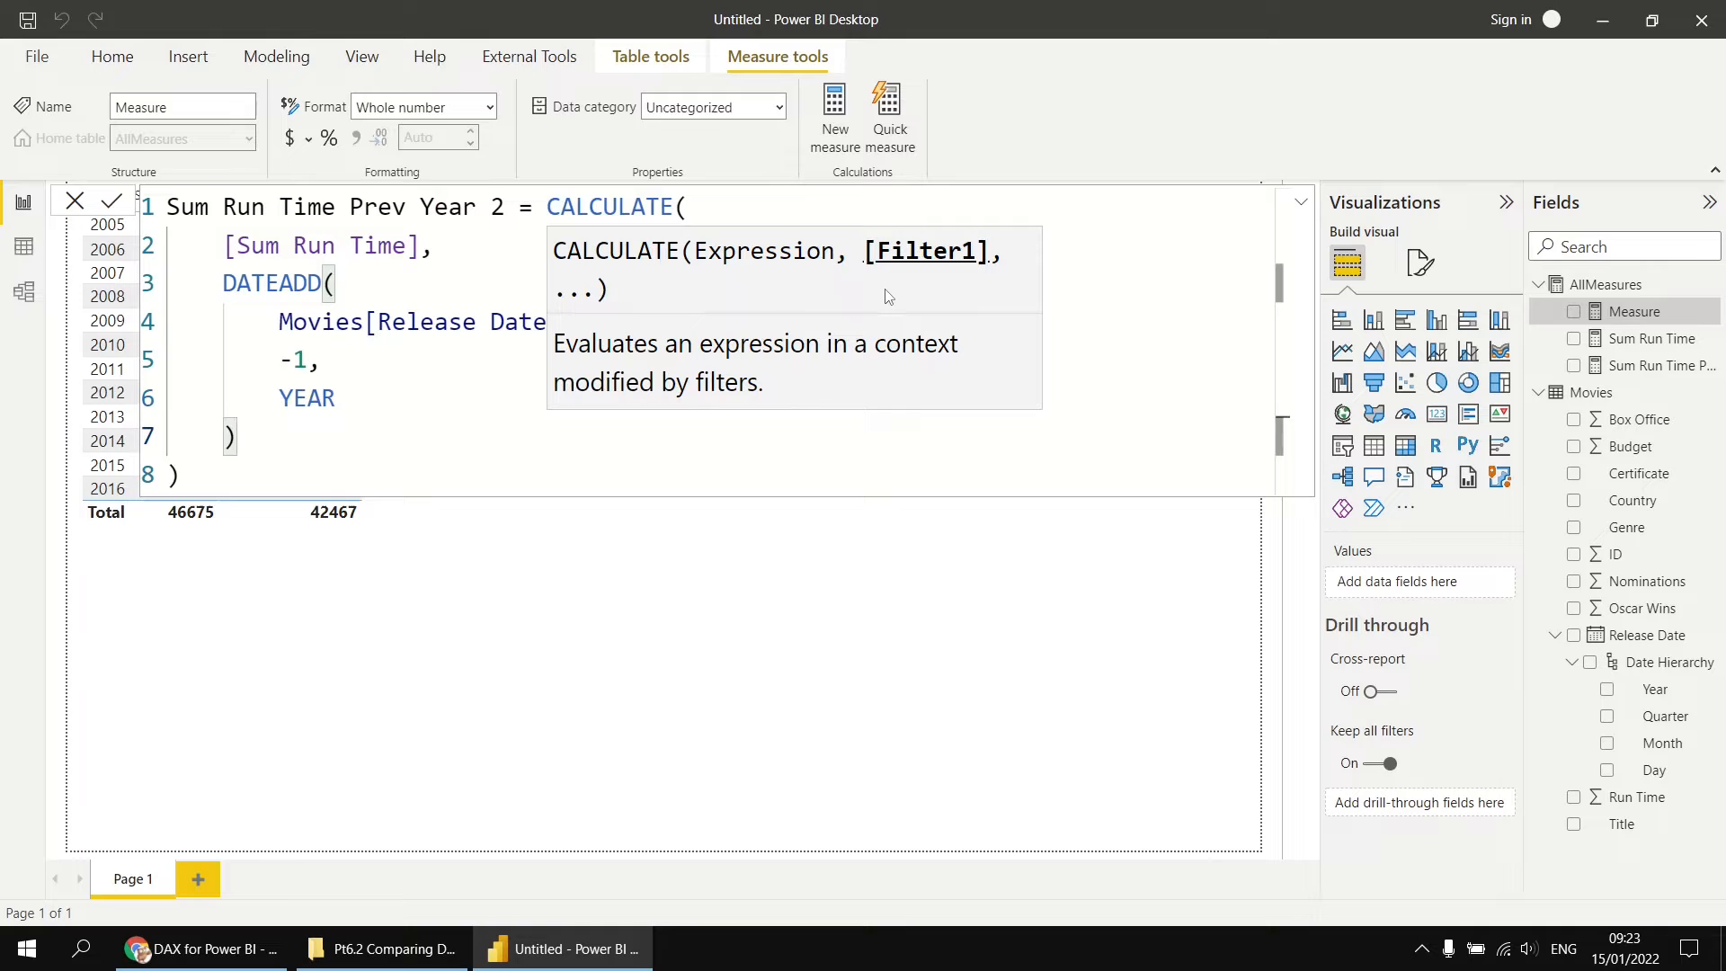
Step: Commit the Sum Run Time Prev Year 2 measure, widen the field list and add the measure to the table visual
{"action": "key", "text": "Return"}
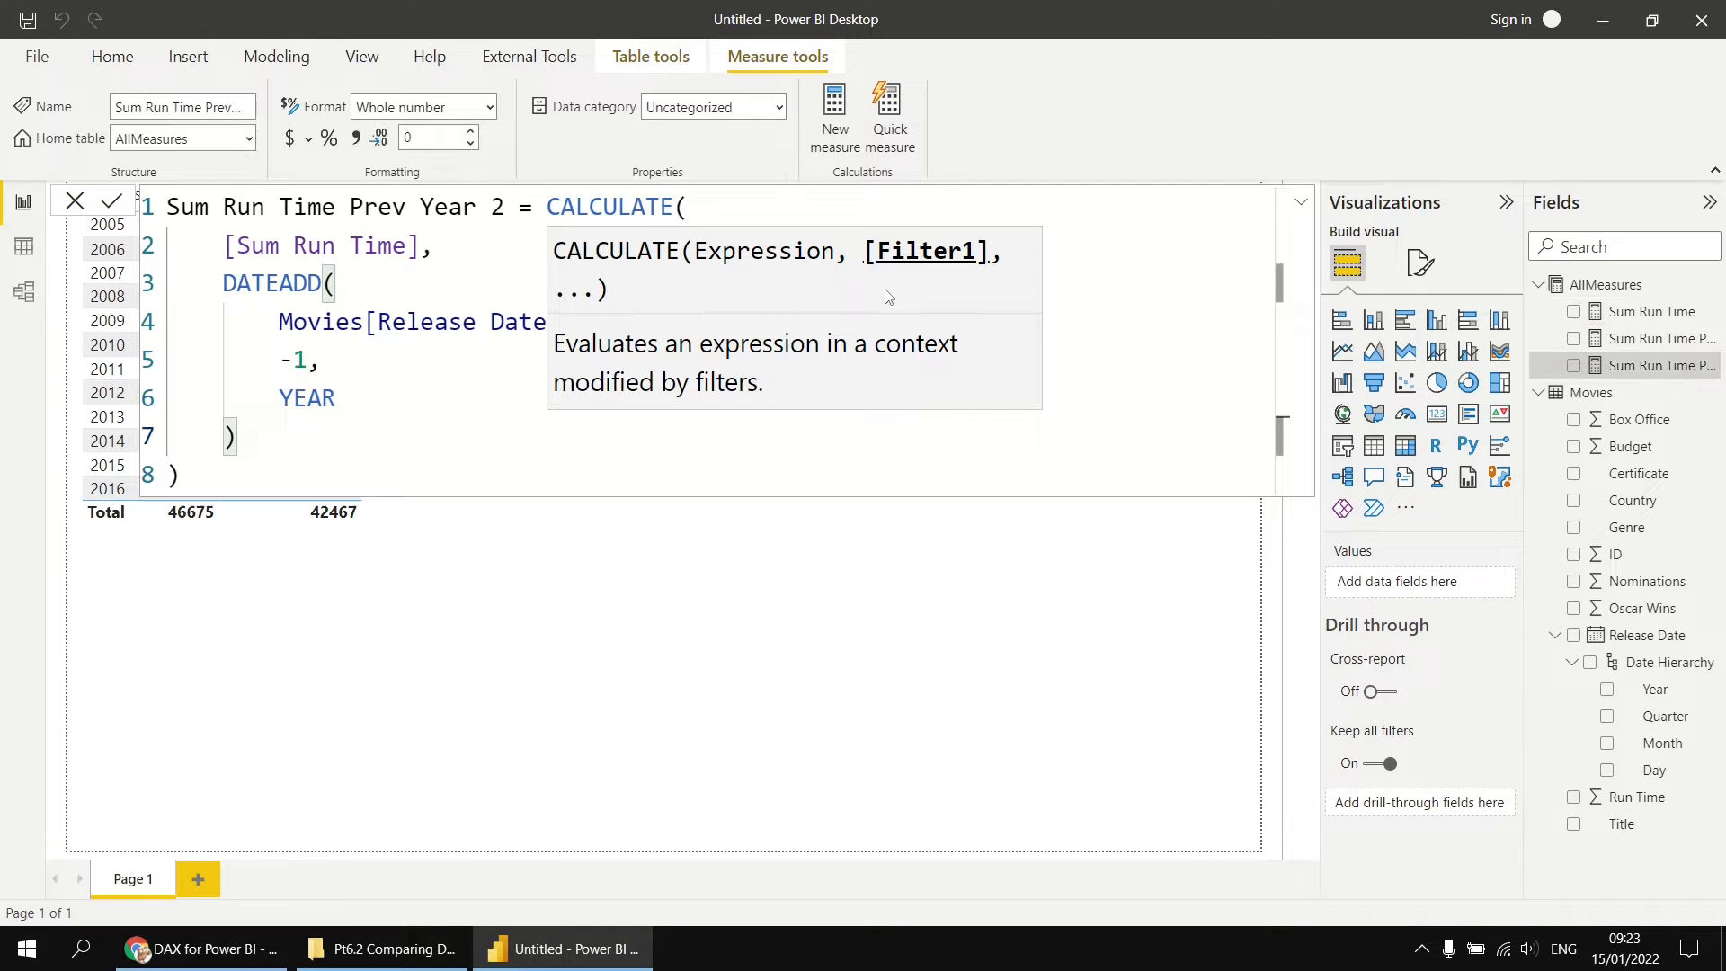
{"action": "left_click", "coordinate": [1126, 641]}
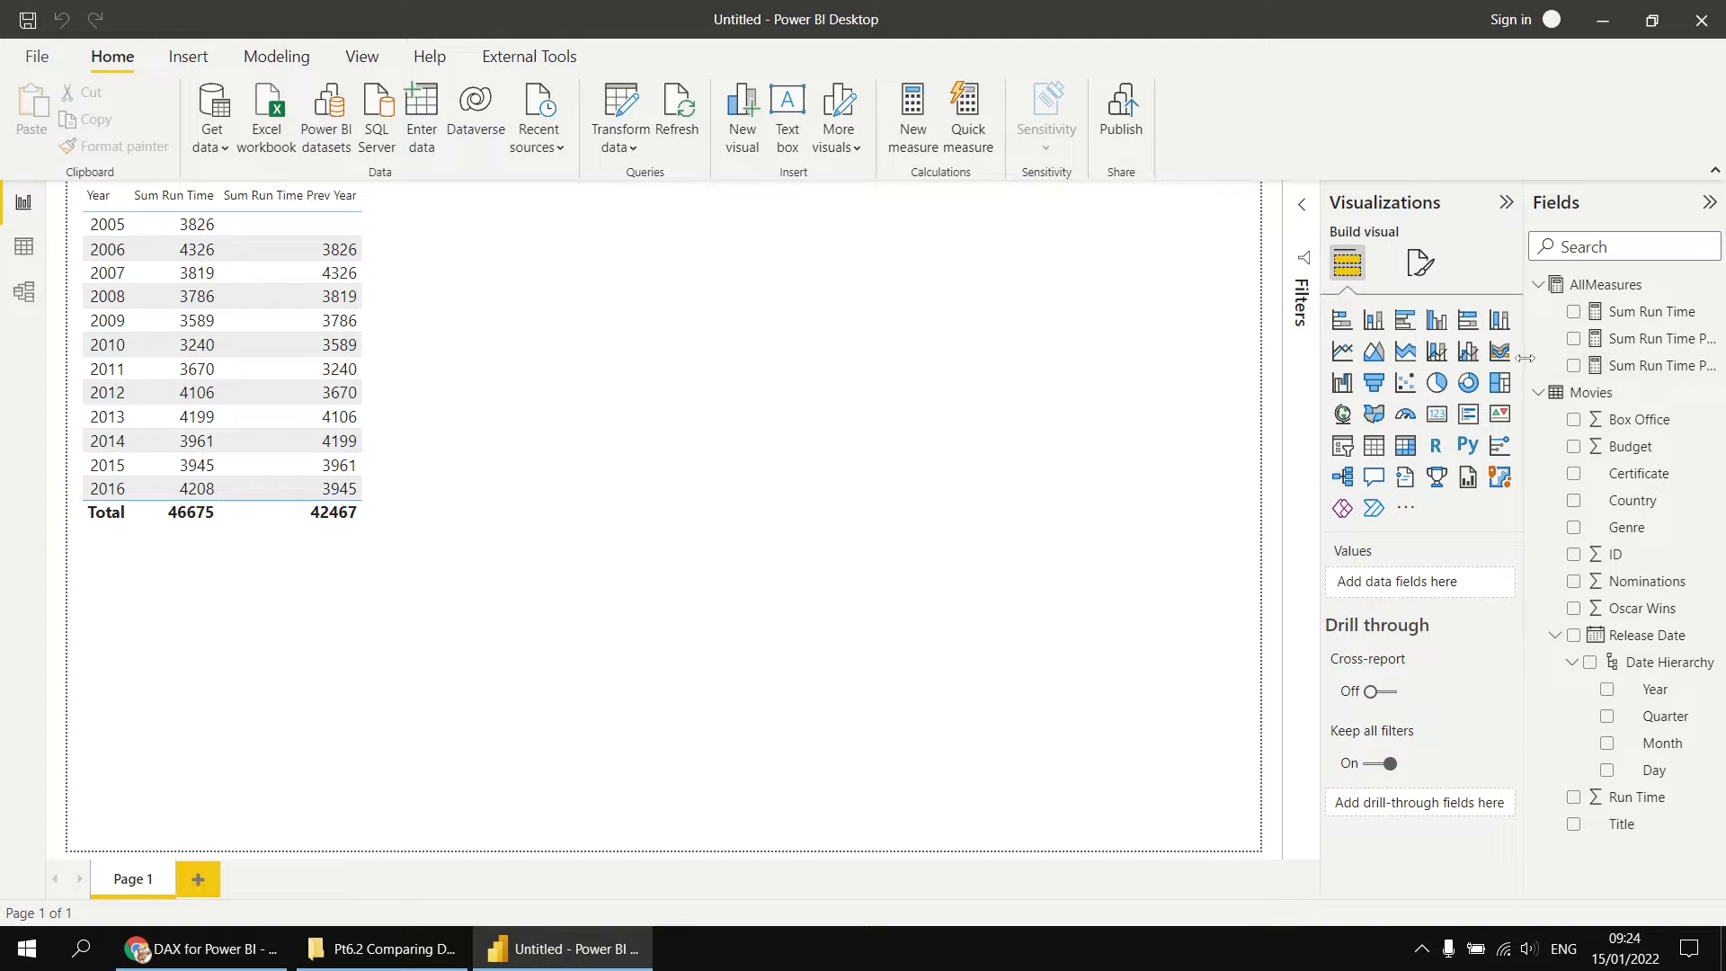
{"action": "left_click_drag", "start_coordinate": [1524, 358], "coordinate": [1461, 362]}
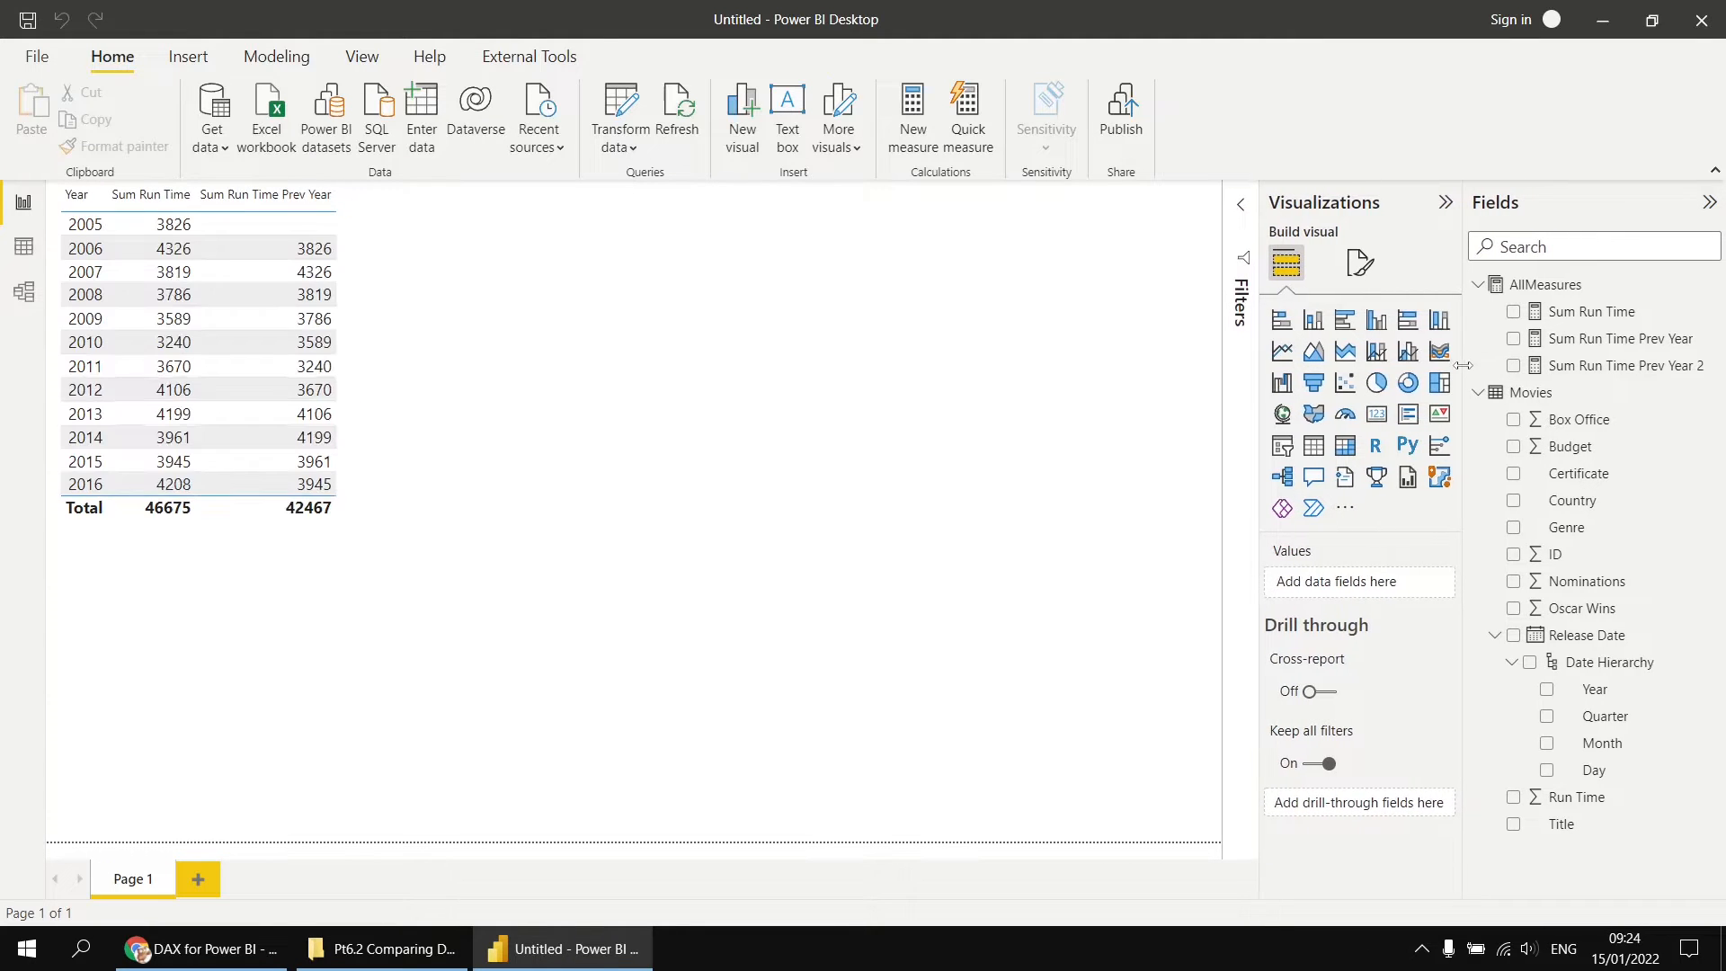
{"action": "left_click_drag", "start_coordinate": [1587, 366], "coordinate": [457, 382]}
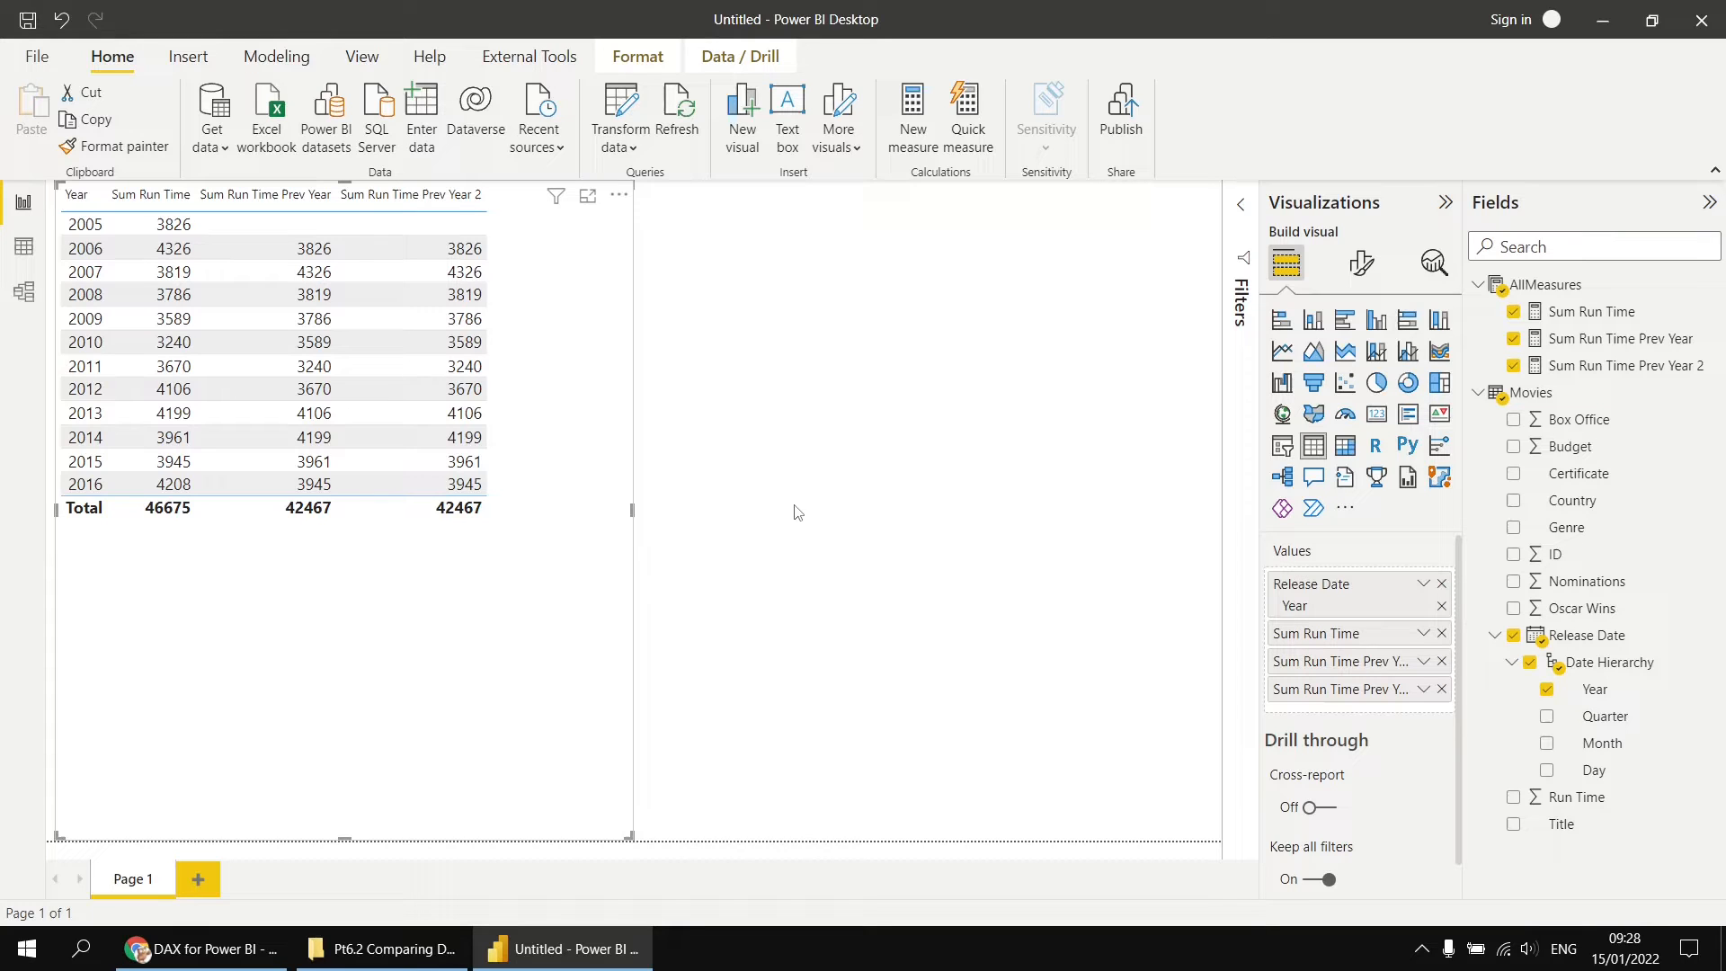
Step: Duplicate the Sum Run Time Prev Year formula into a new AllMeasures measure named Sum Run Time Prev Year 3, removing its SAMEPERIODLASTYEAR filter
{"action": "left_click", "coordinate": [1600, 348]}
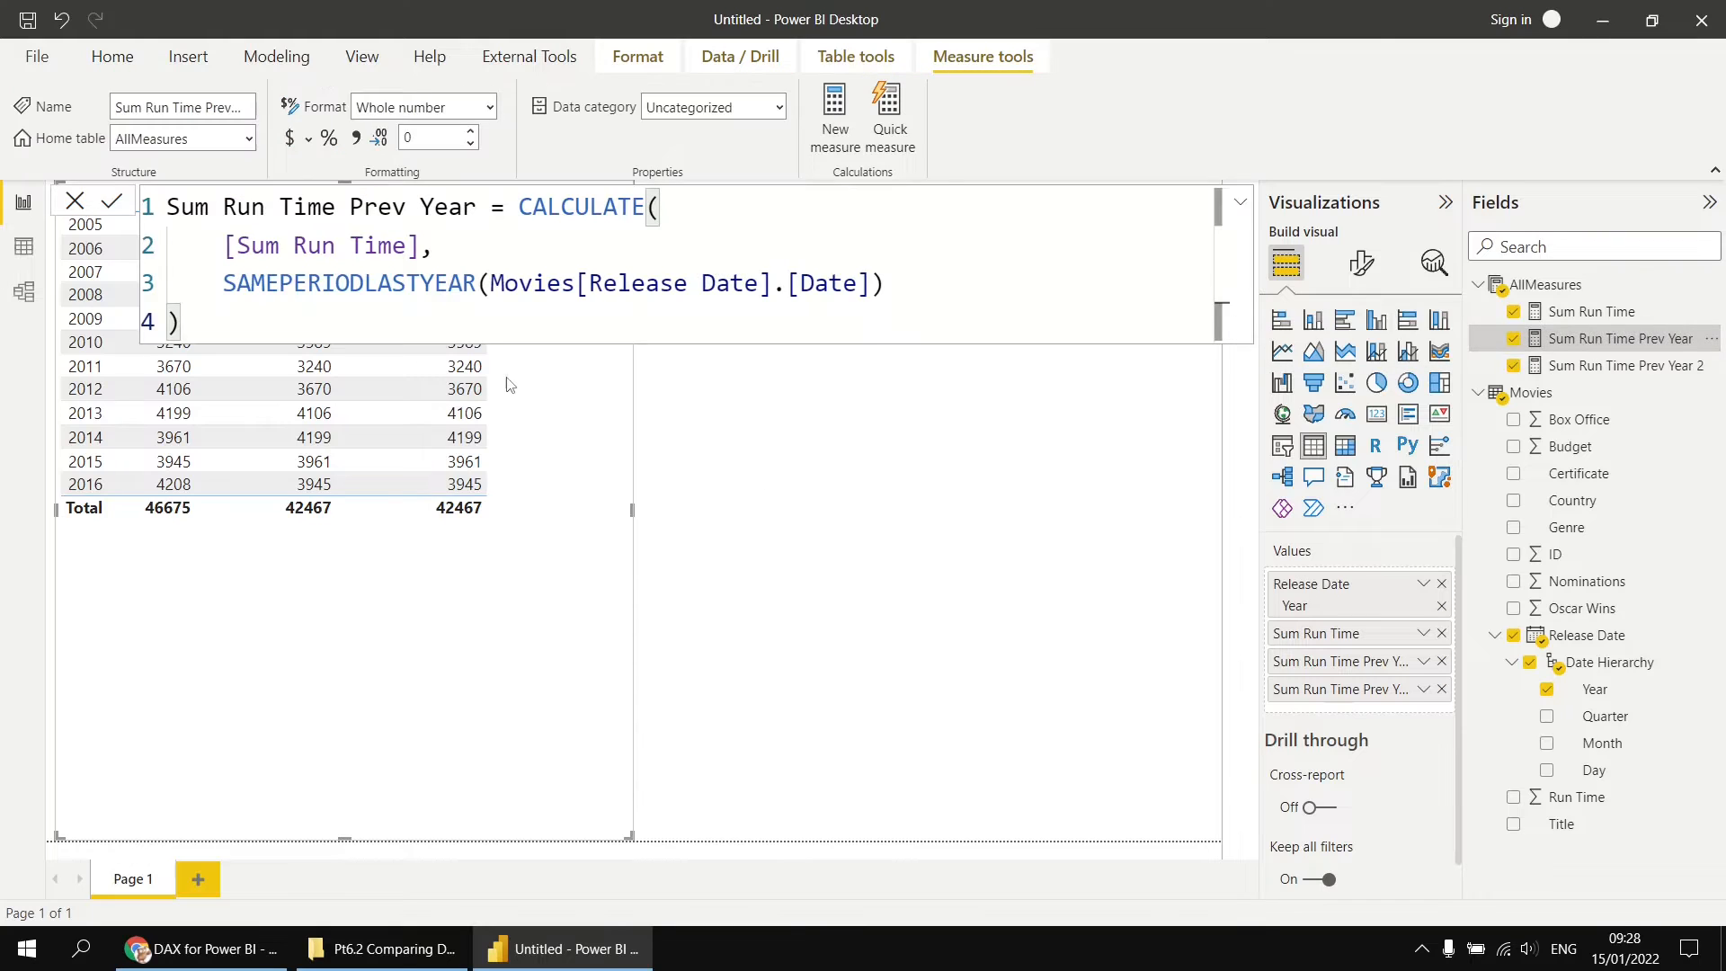
{"action": "left_click_drag", "start_coordinate": [262, 324], "coordinate": [167, 206]}
{"action": "key", "text": "ctrl+c"}
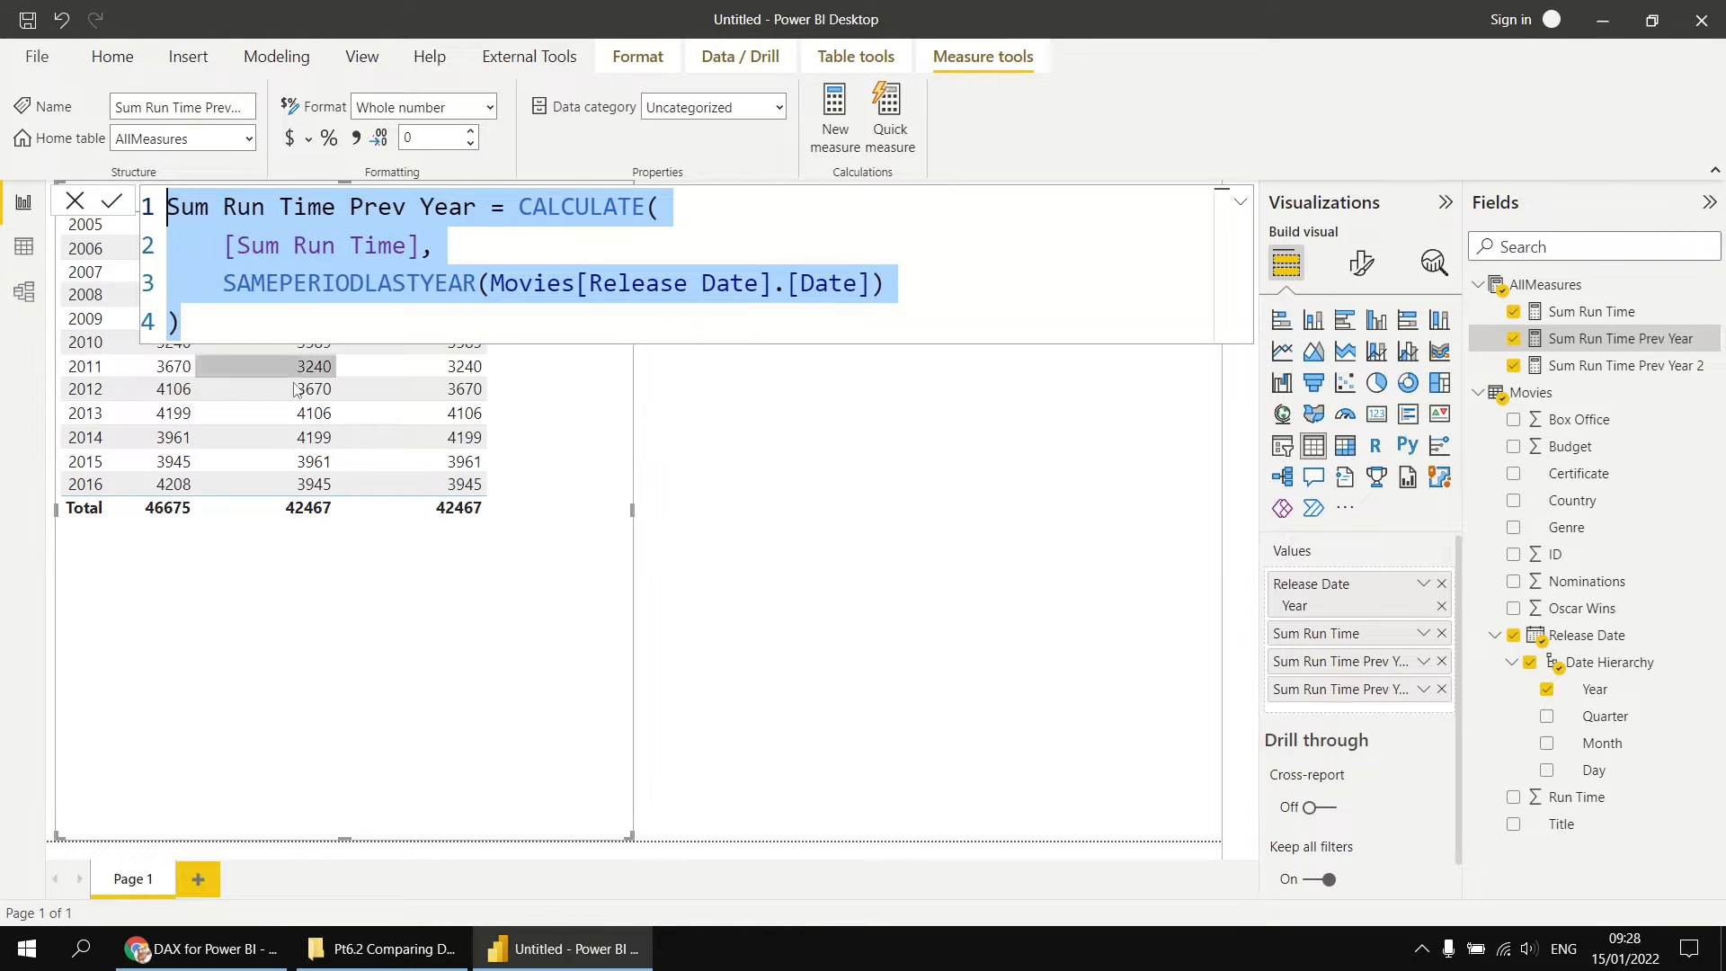
{"action": "right_click", "coordinate": [1569, 295]}
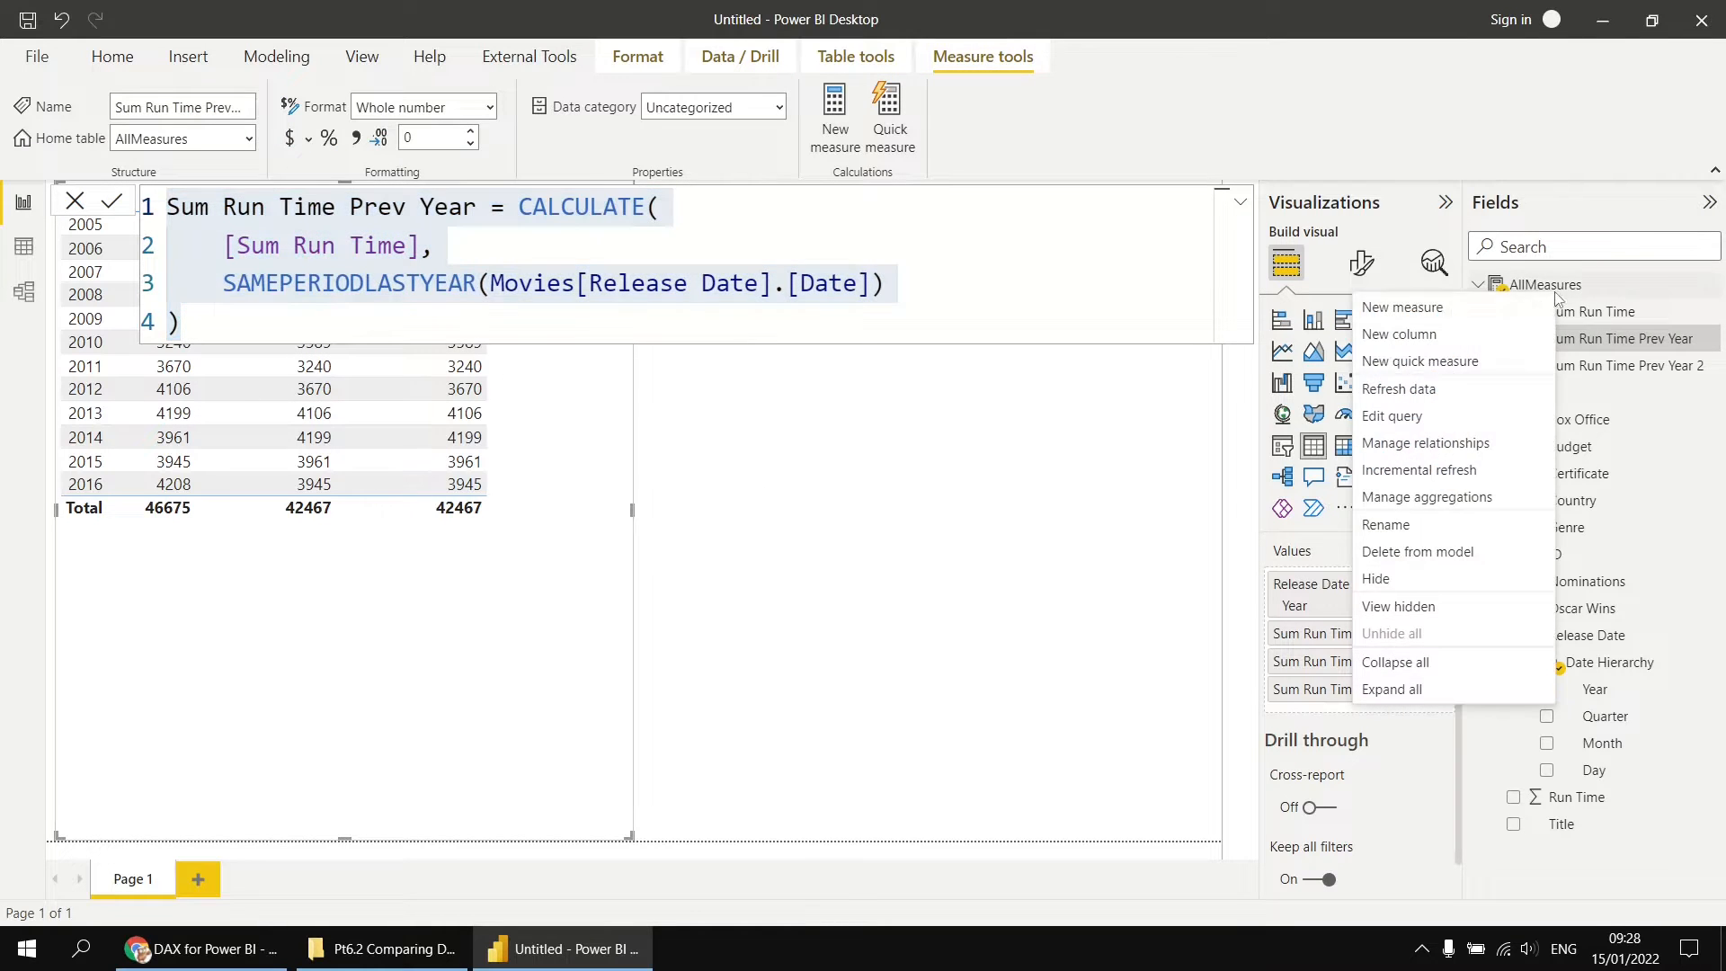
{"action": "left_click", "coordinate": [1448, 306]}
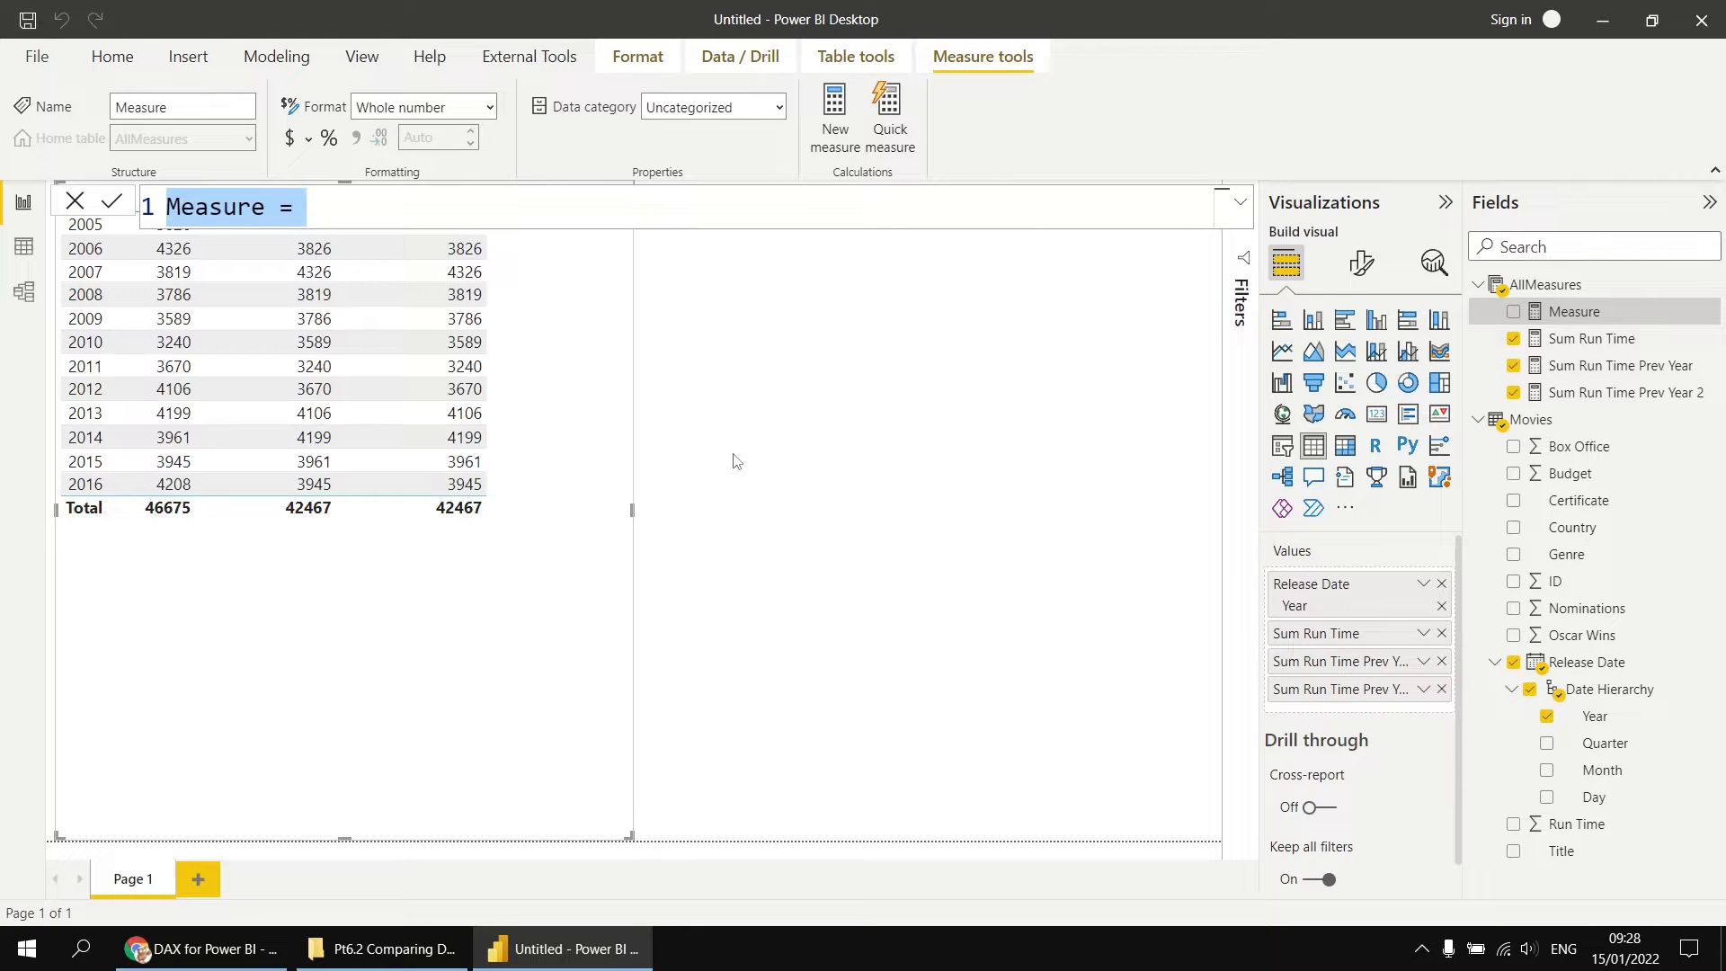
{"action": "key", "text": "ctrl+v"}
{"action": "left_click", "coordinate": [476, 207]}
{"action": "type", "text": "3"}
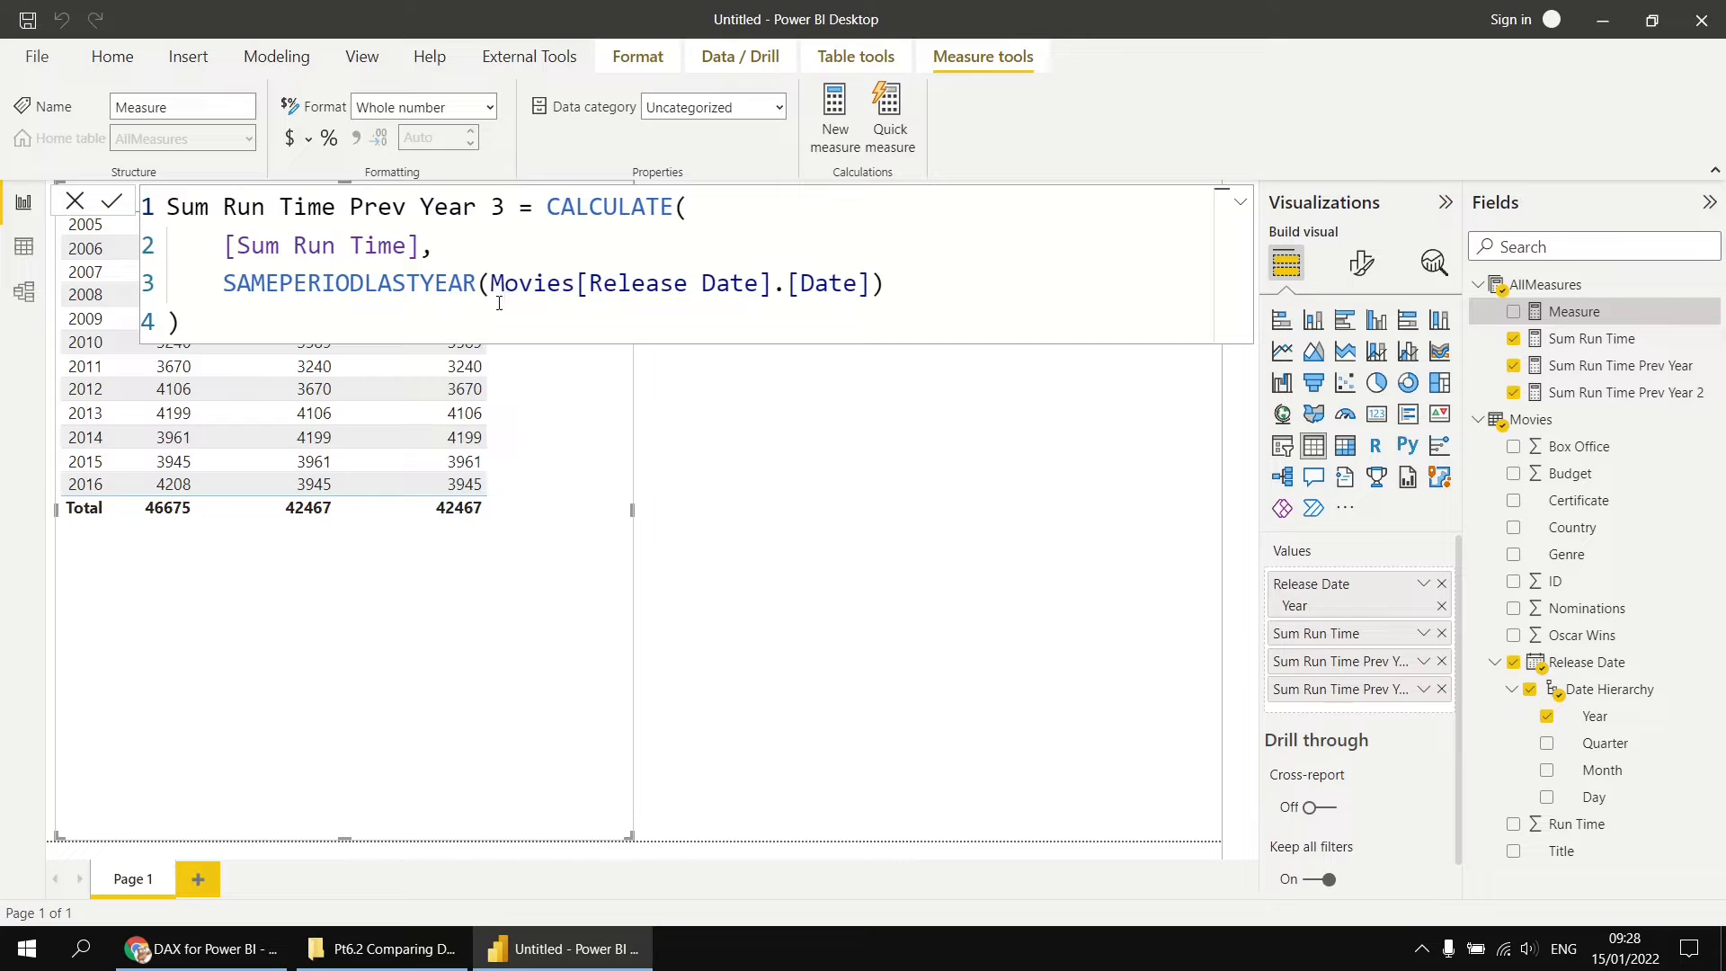
{"action": "left_click_drag", "start_coordinate": [224, 284], "coordinate": [890, 284]}
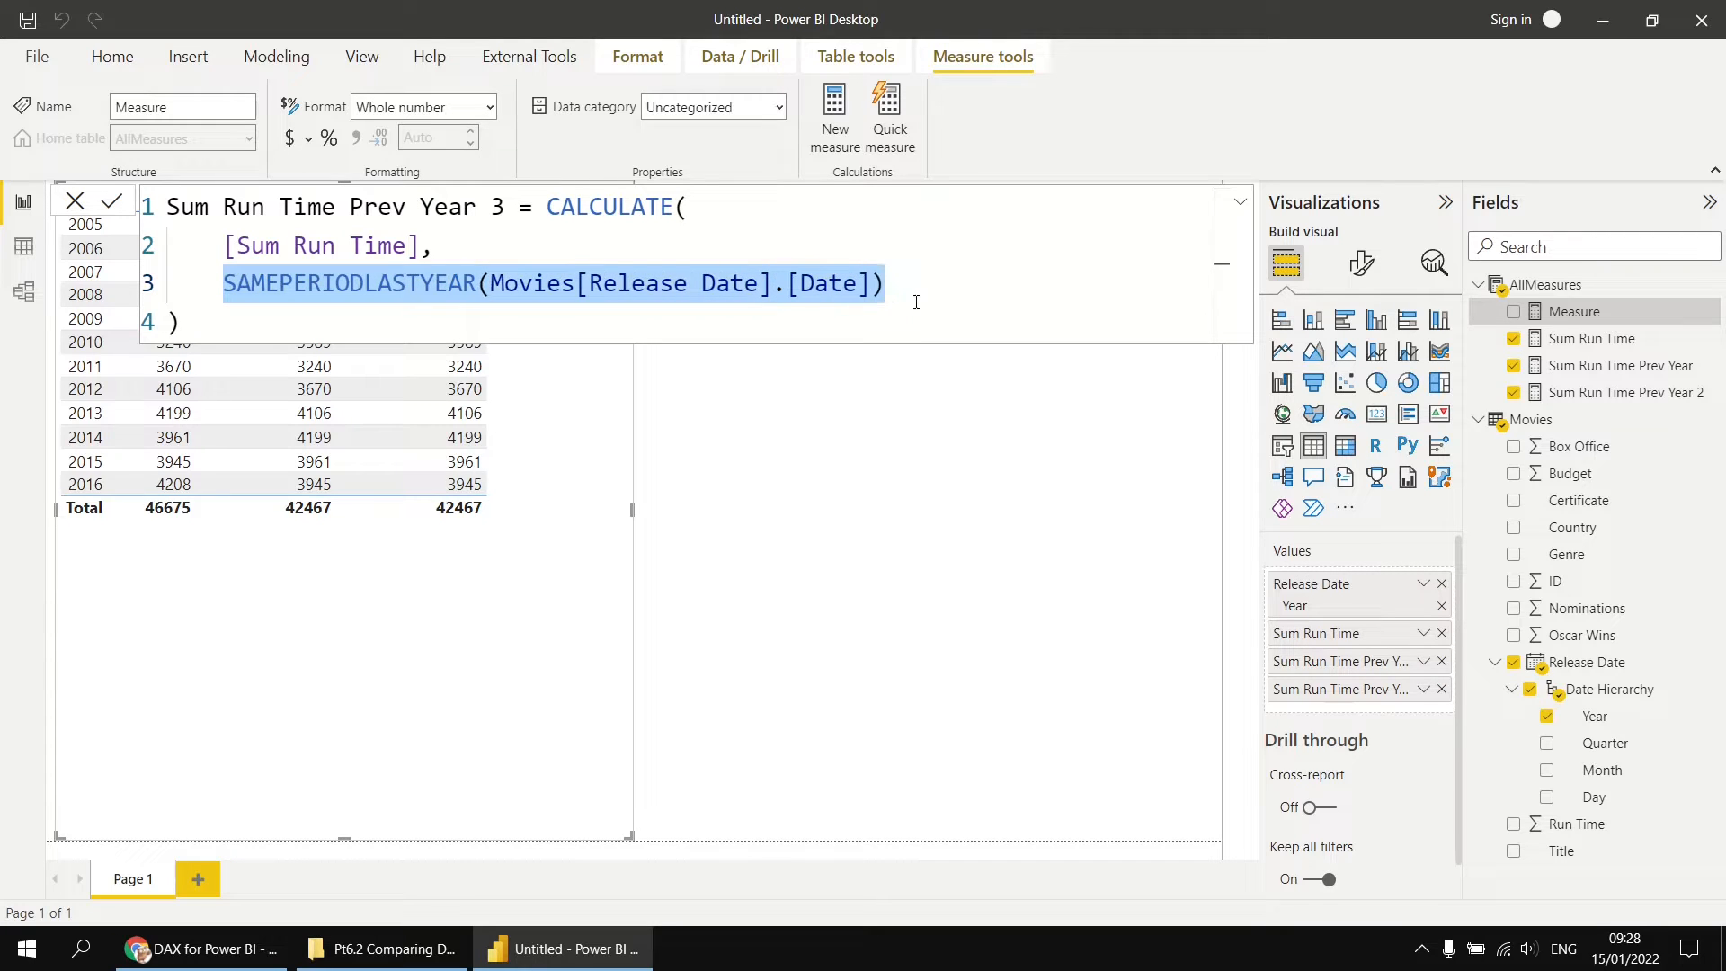
{"action": "key", "text": "BackSpace"}
Step: Review the suggested DAX functions beginning with PREVIOUS and NEXT for the filter argument
{"action": "type", "text": "pre"}
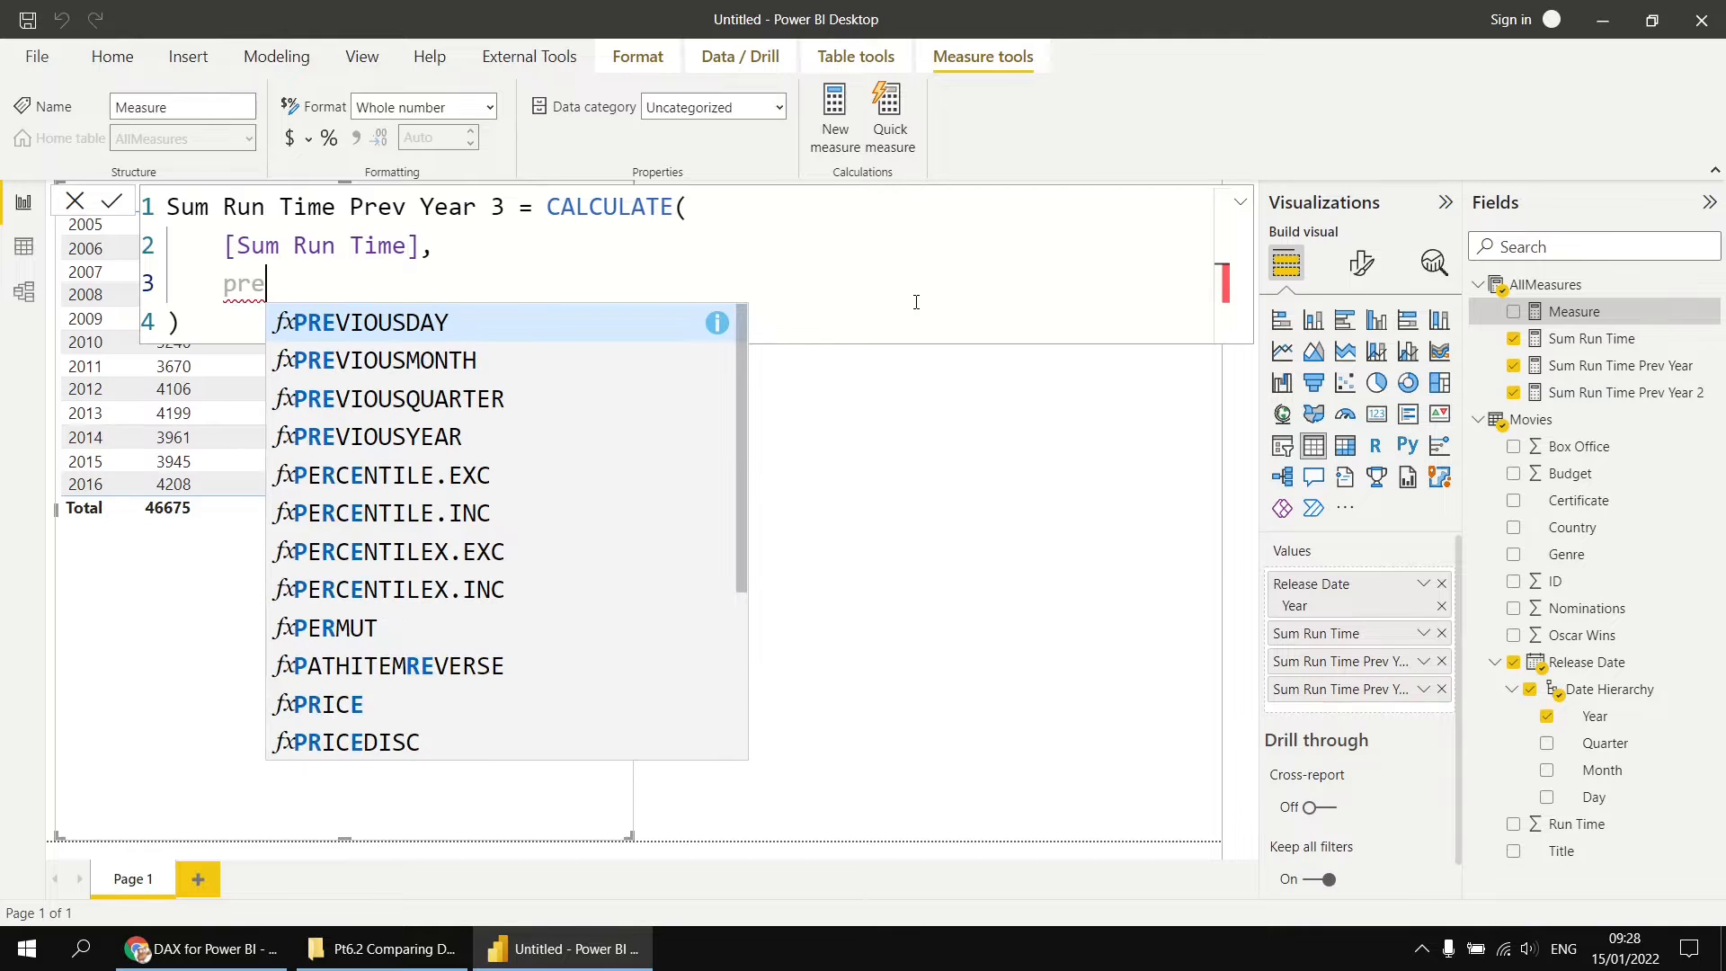
{"action": "key", "text": "Down"}
{"action": "key", "text": "Down"}
{"action": "key", "text": "Down"}
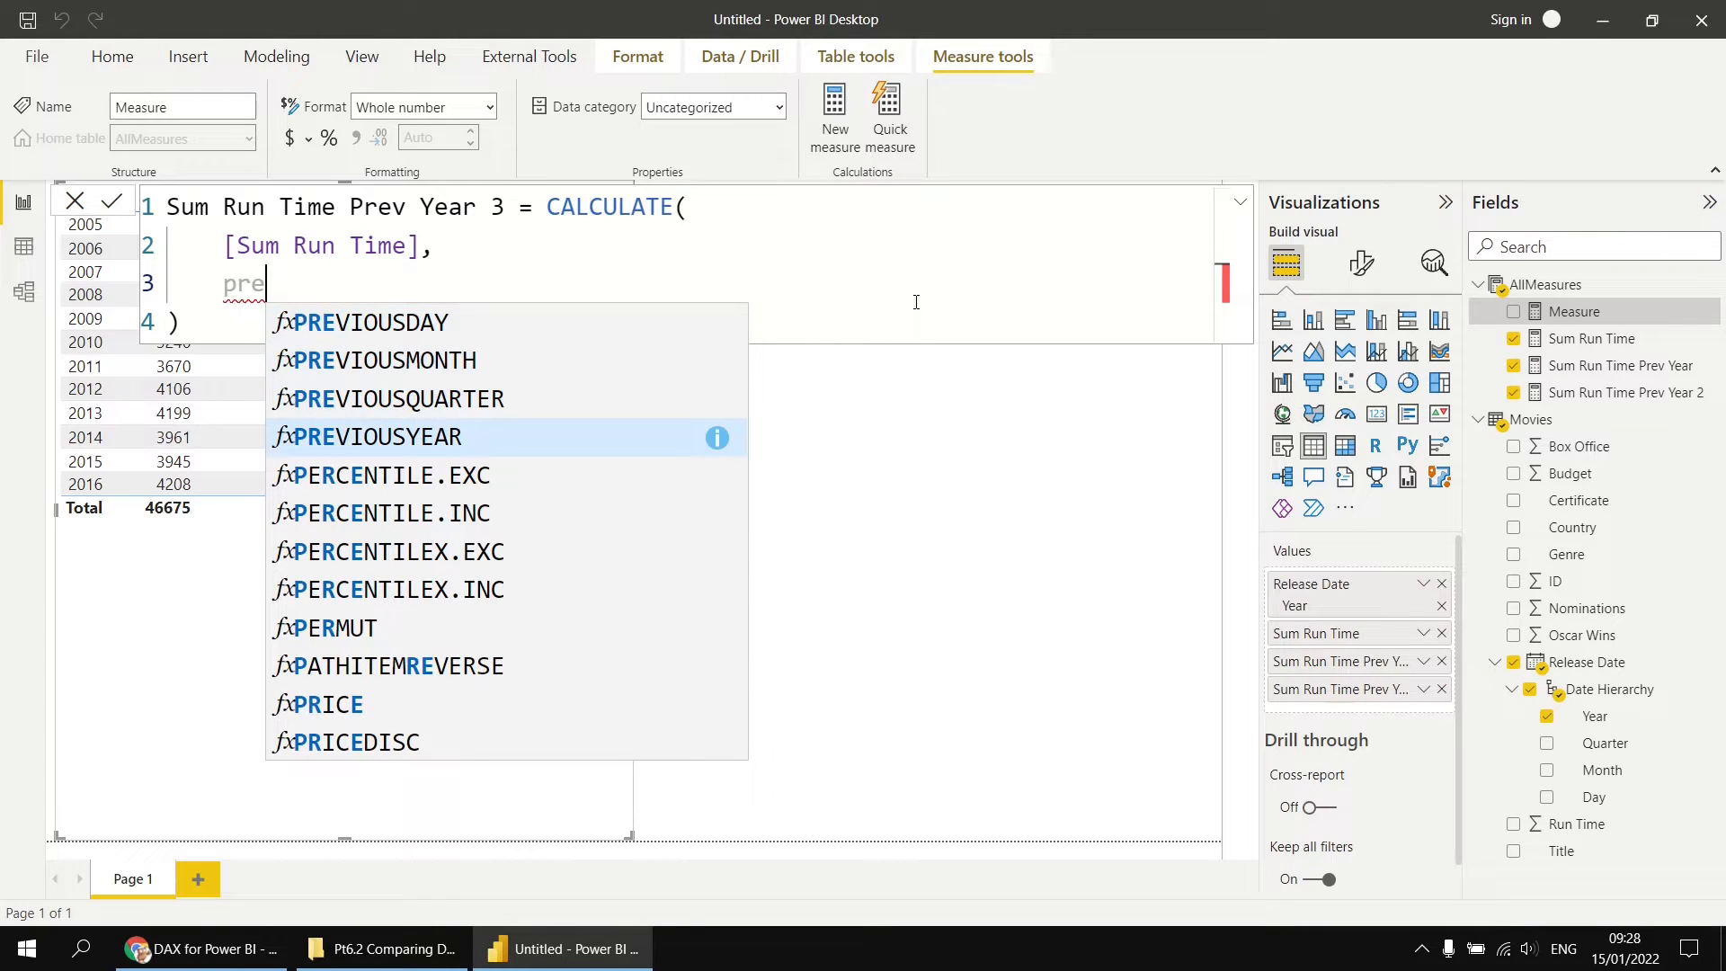
{"action": "key", "text": "Up"}
{"action": "key", "text": "Up"}
{"action": "key", "text": "Up"}
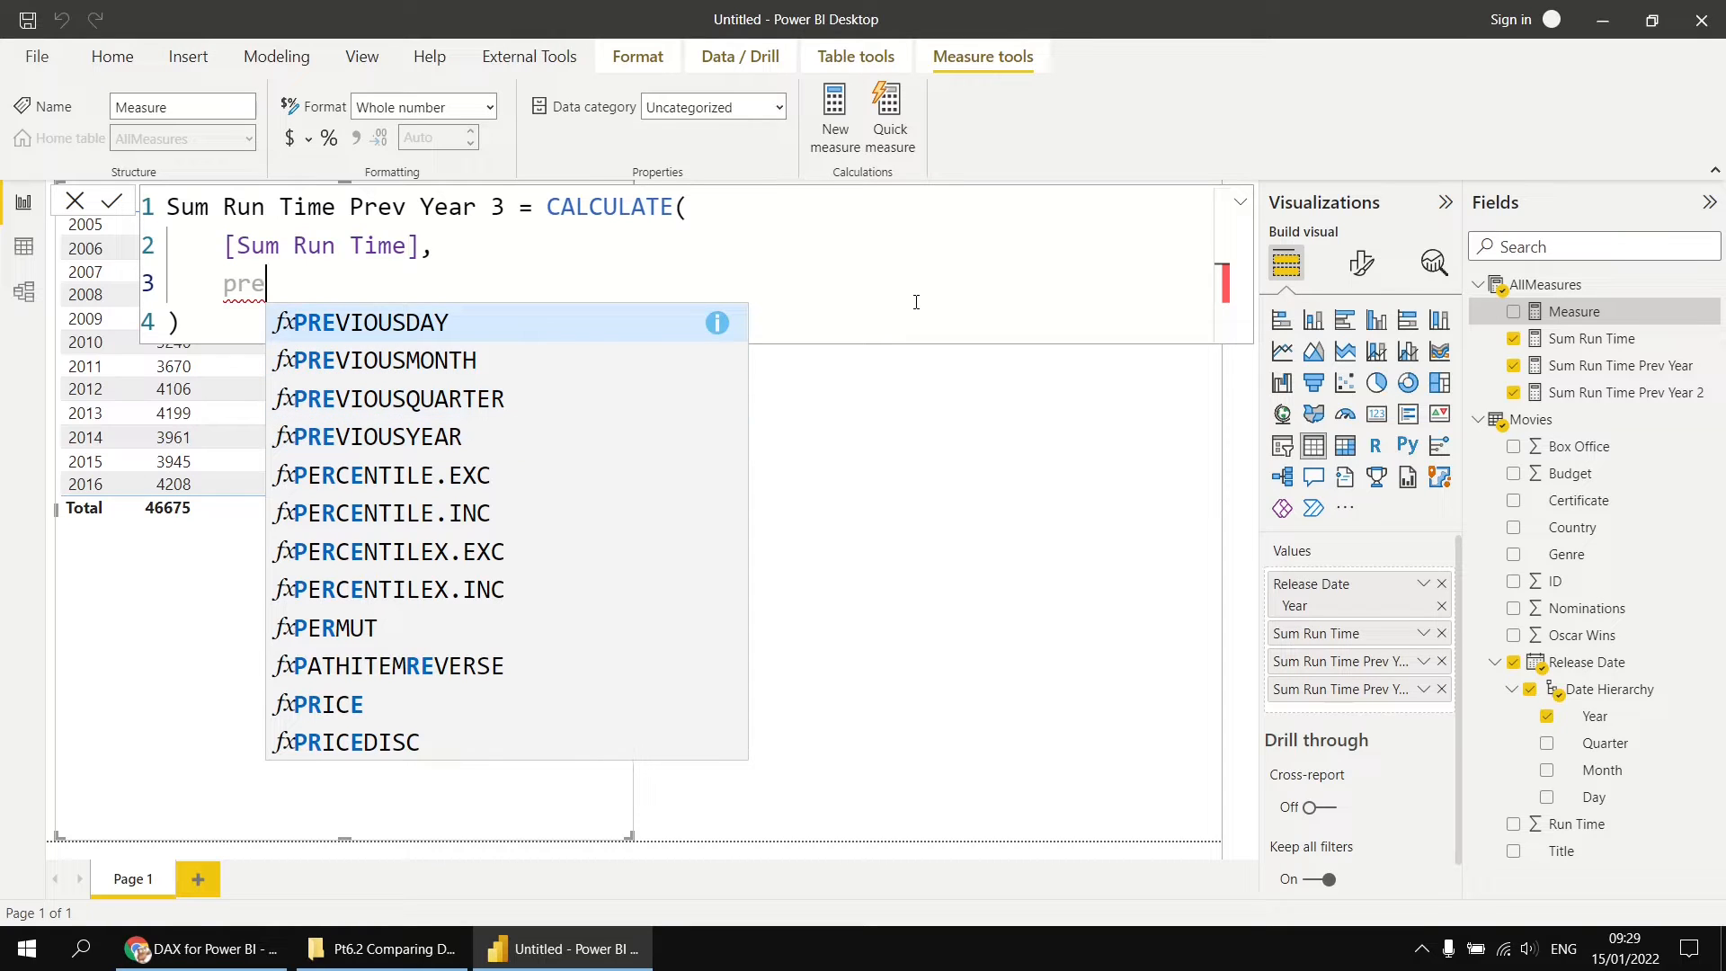
{"action": "key", "text": "Down"}
{"action": "key", "text": "Down"}
{"action": "key", "text": "Down"}
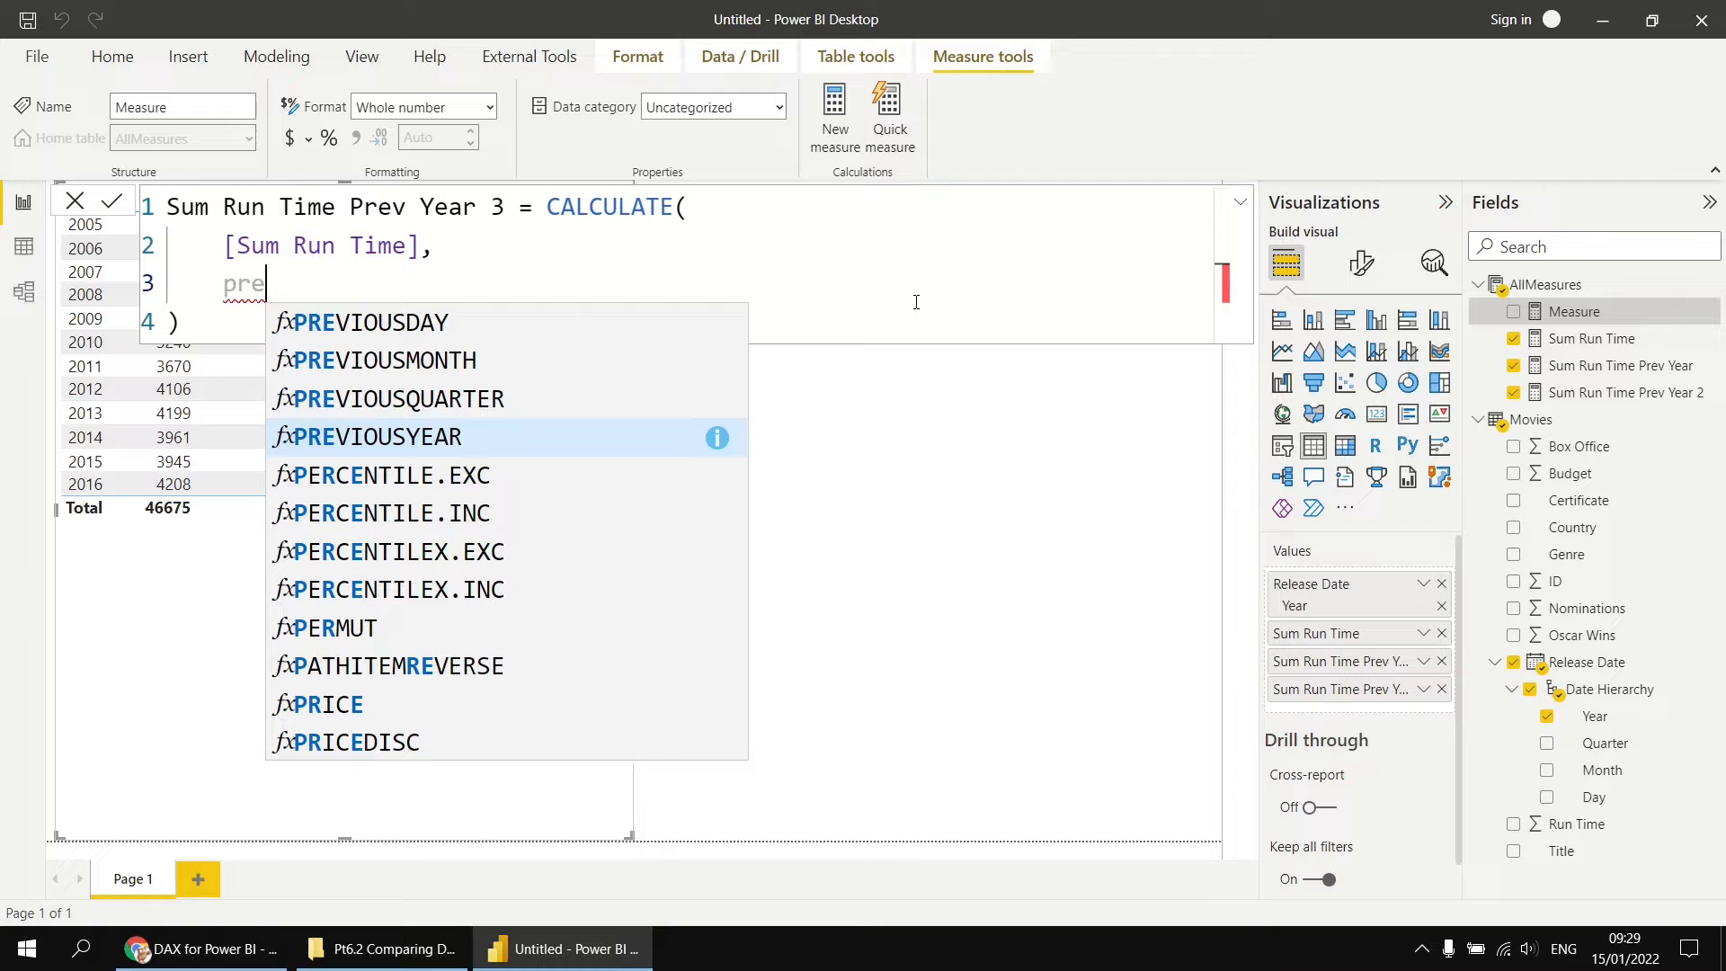
{"action": "key", "text": "BackSpace"}
{"action": "key", "text": "BackSpace"}
{"action": "key", "text": "BackSpace"}
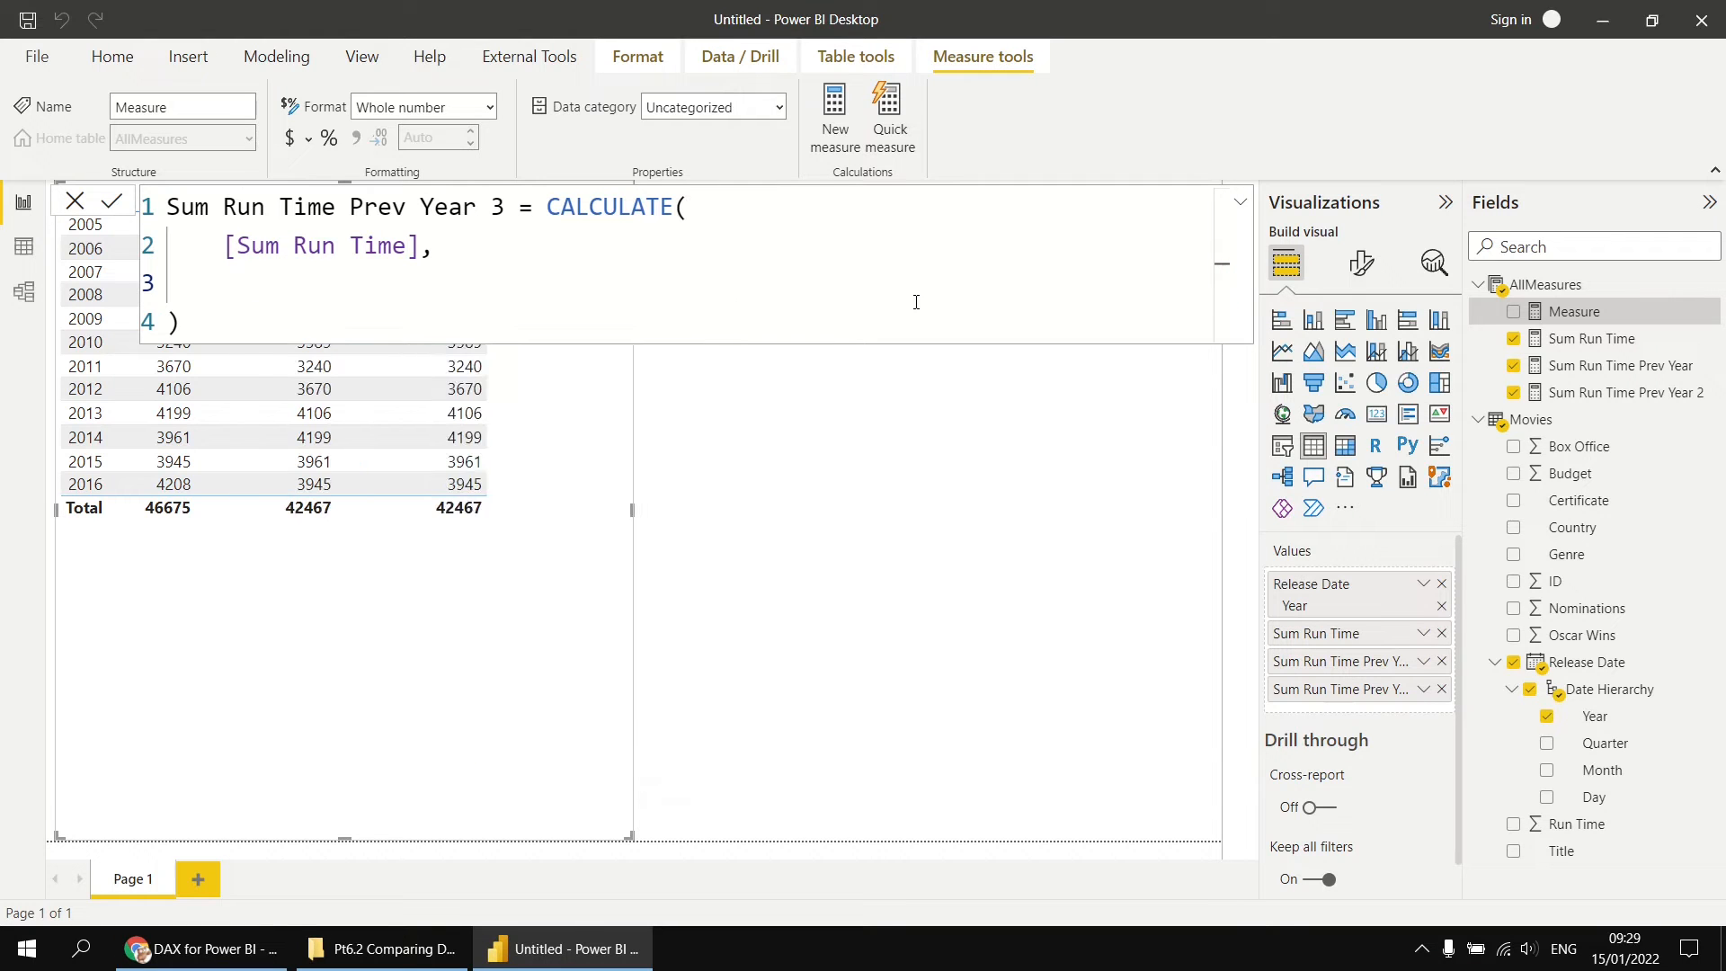
{"action": "type", "text": "nex"}
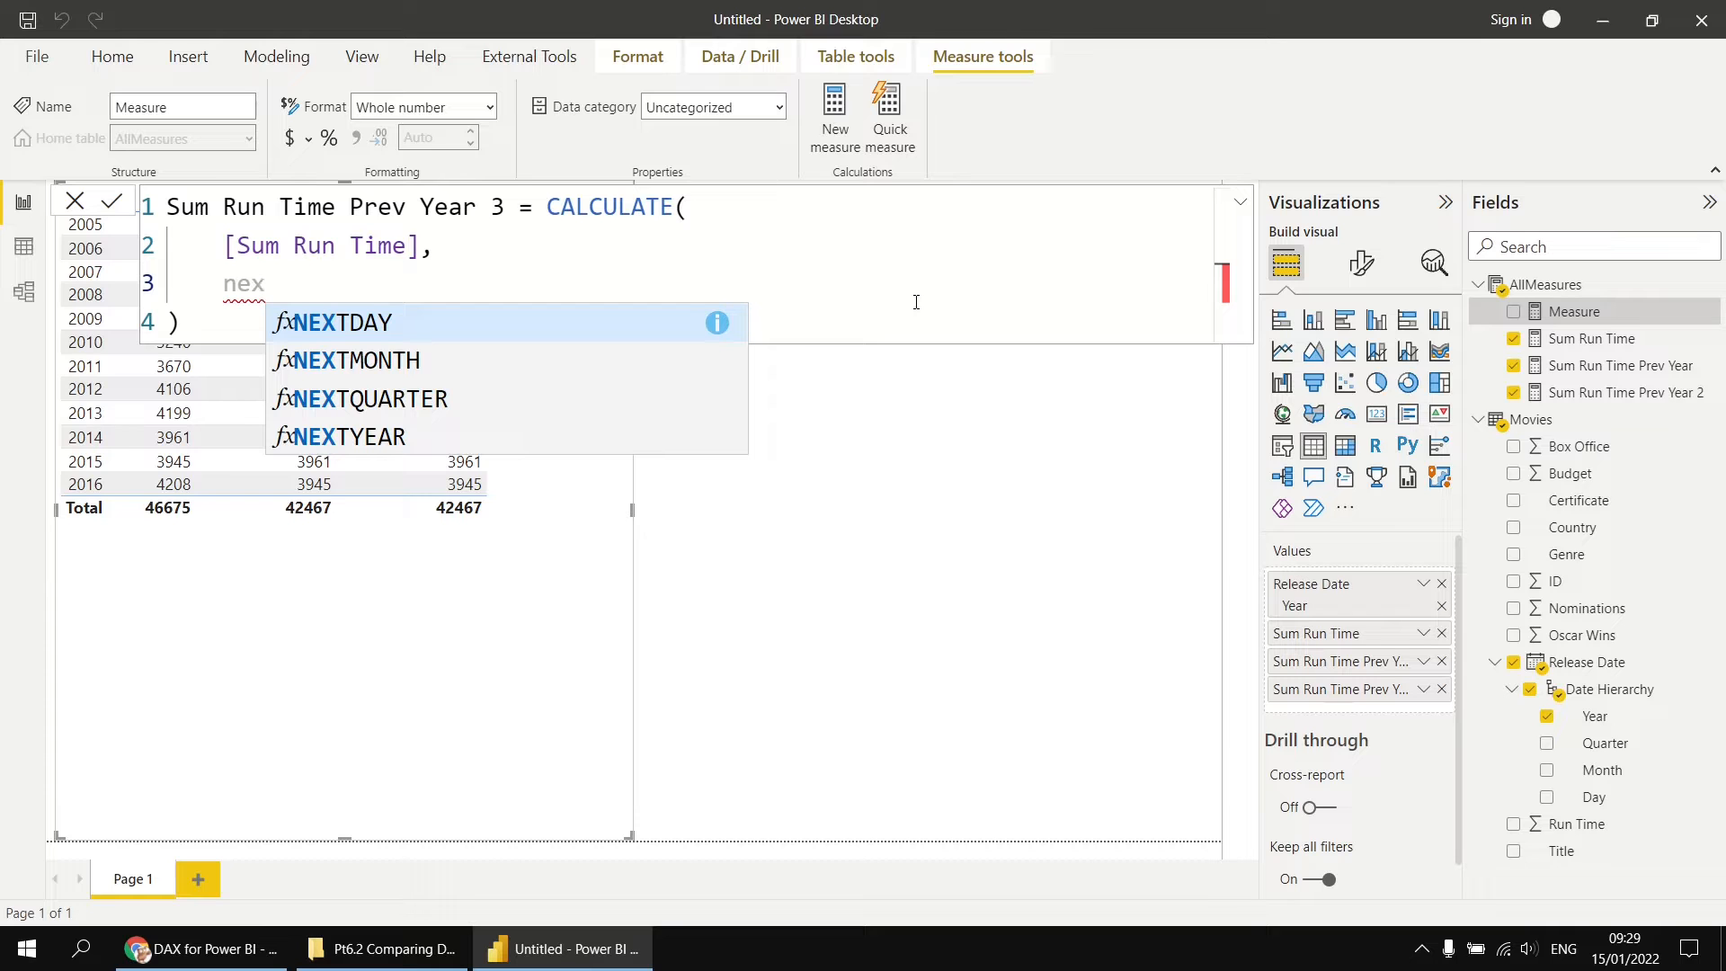
{"action": "key", "text": "BackSpace"}
{"action": "key", "text": "BackSpace"}
{"action": "key", "text": "BackSpace"}
Step: Enter PREVIOUSYEAR(Movies[Release Date].[Date]) as the filter in the Sum Run Time Prev Year 3 formula
{"action": "type", "text": "pre"}
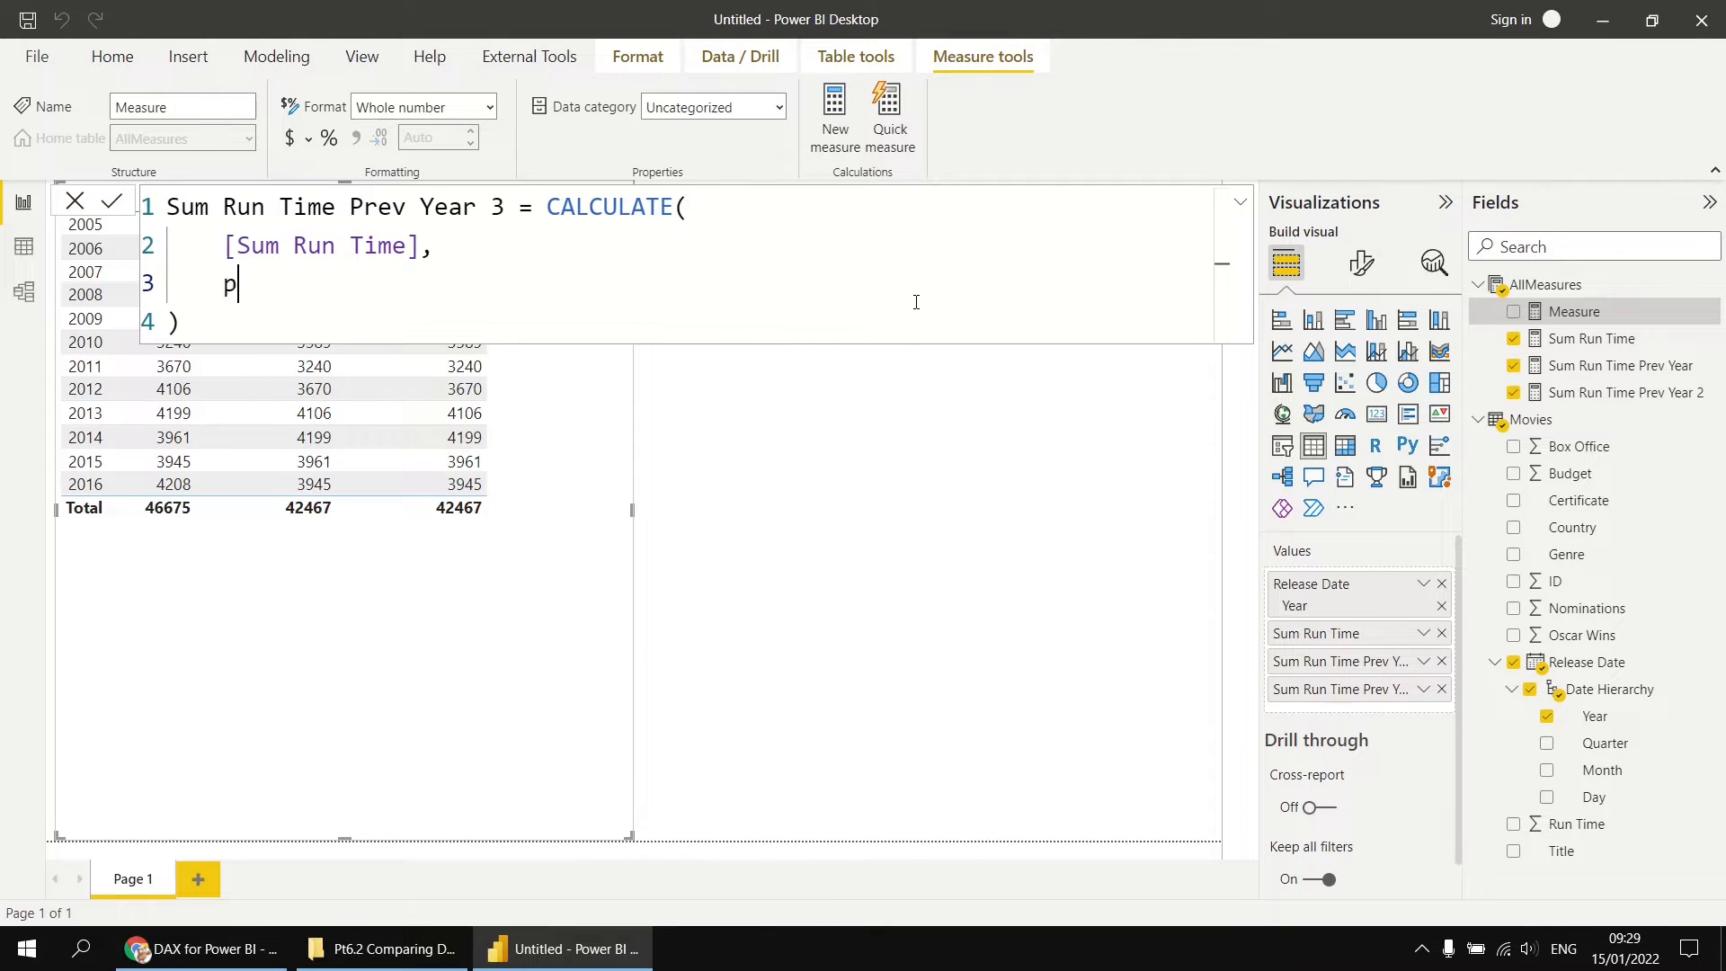
{"action": "key", "text": "Down"}
{"action": "key", "text": "Down"}
{"action": "key", "text": "Down"}
{"action": "key", "text": "Tab"}
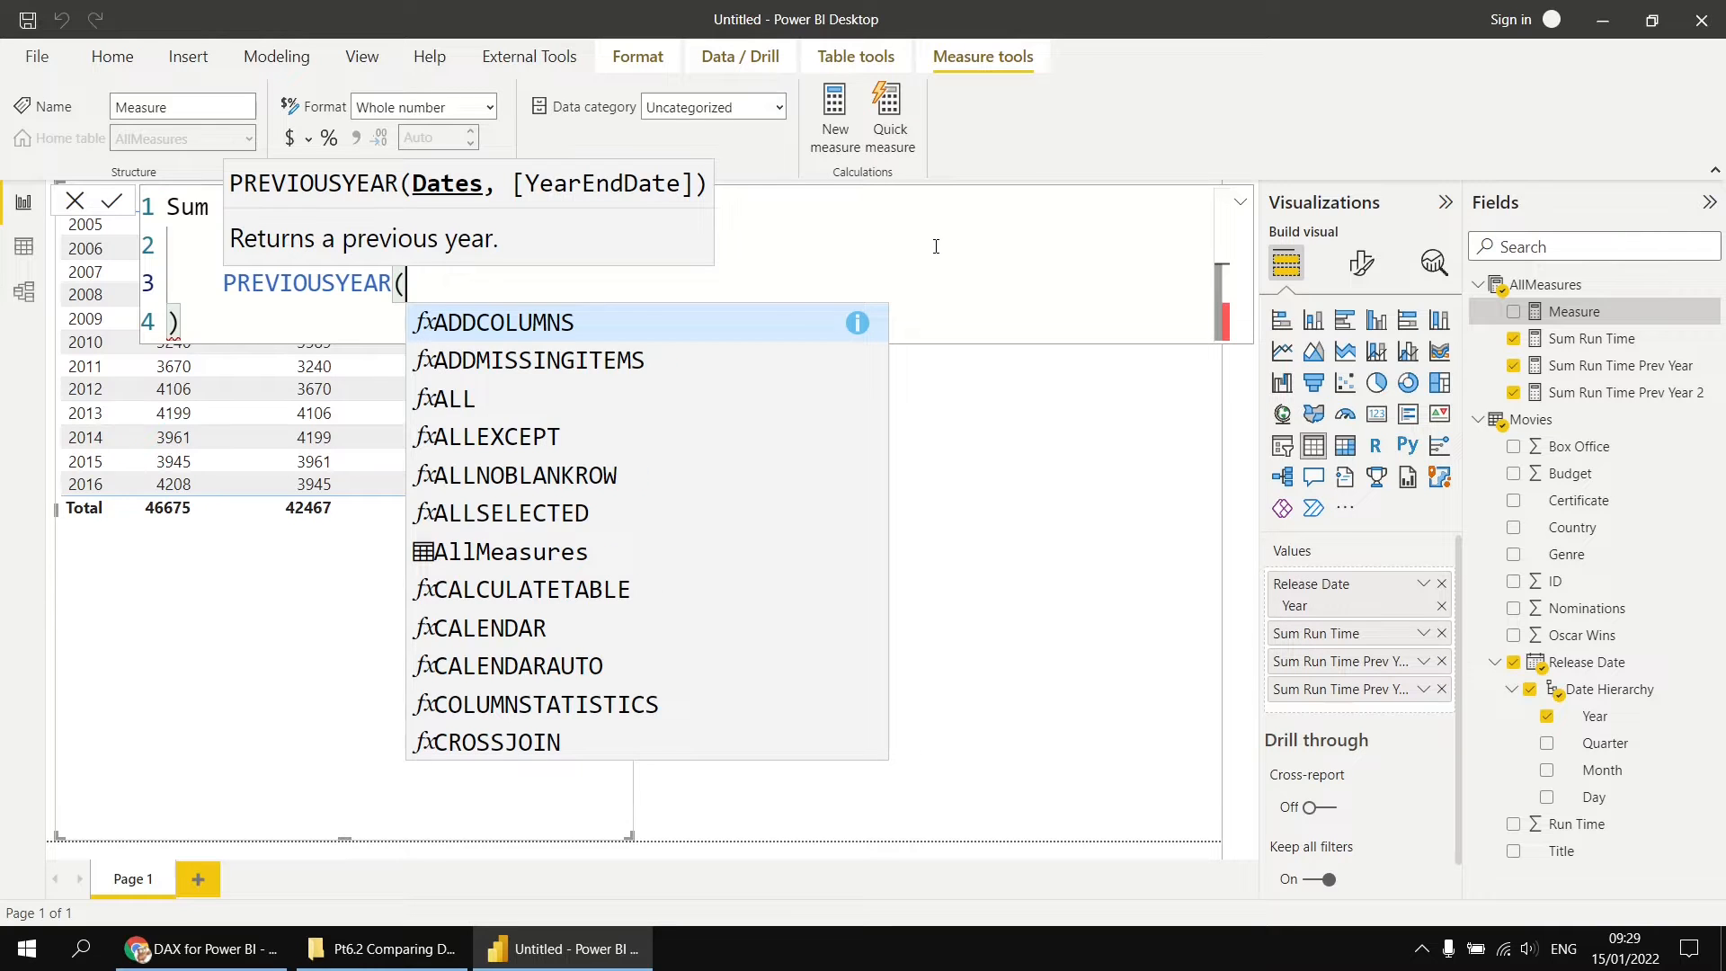
{"action": "type", "text": "rele"}
{"action": "key", "text": "Down"}
{"action": "key", "text": "Tab"}
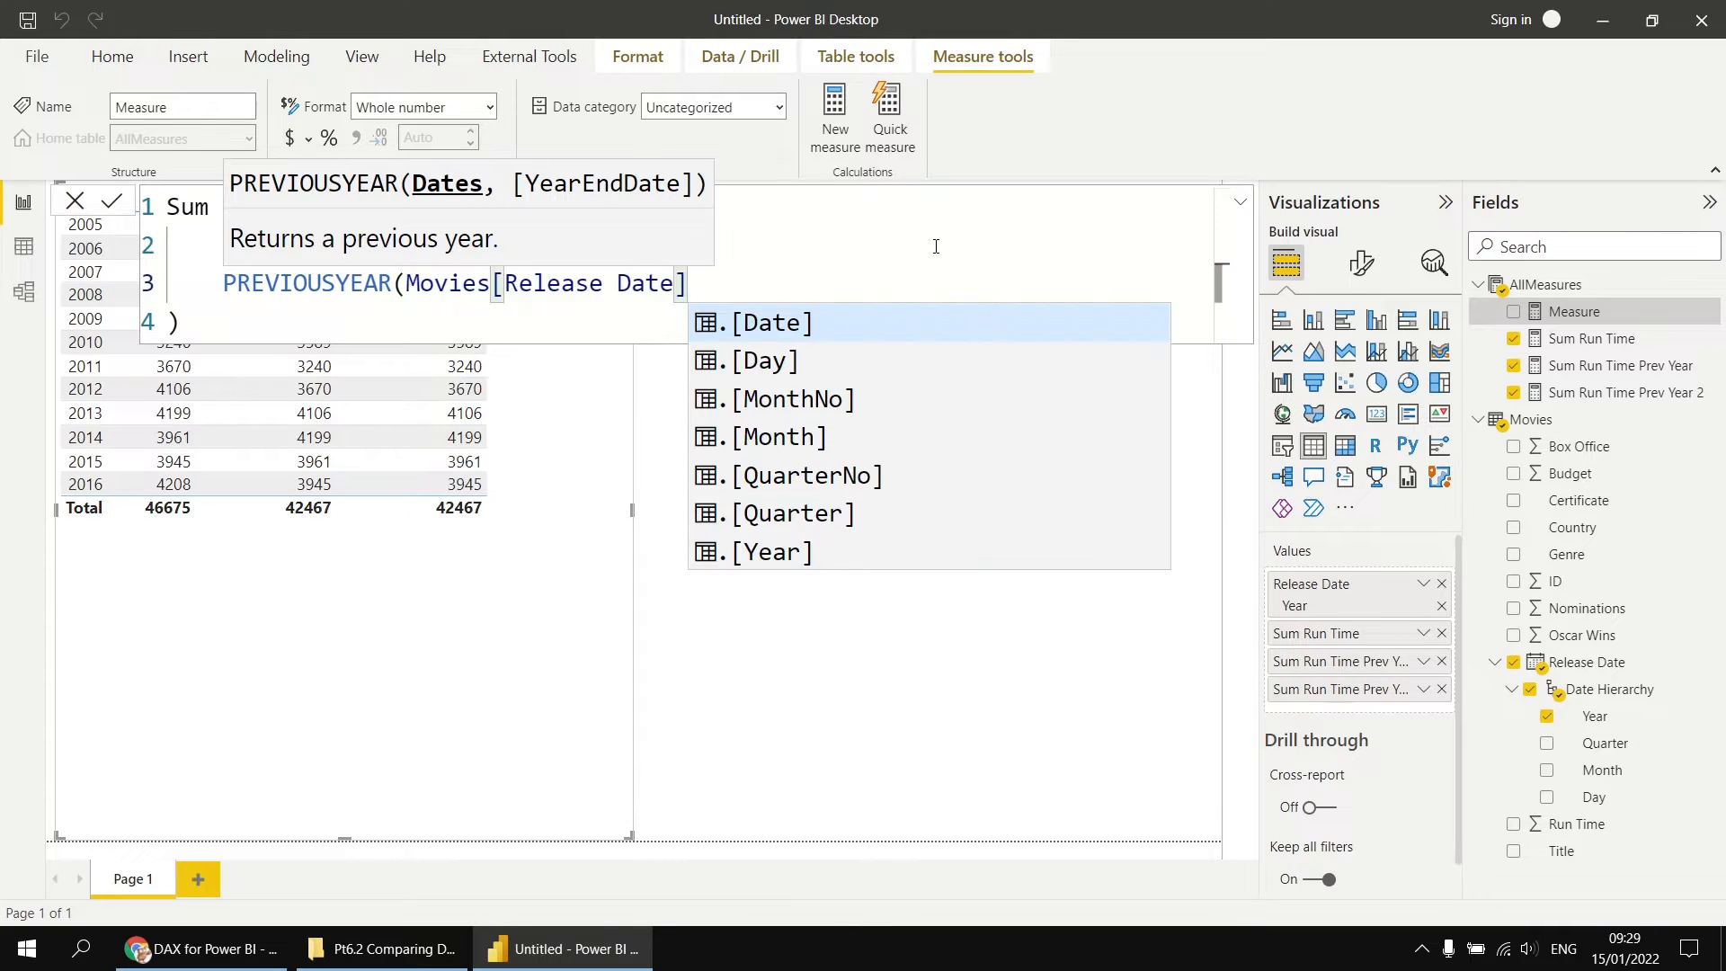
{"action": "key", "text": "Tab"}
{"action": "type", "text": ")"}
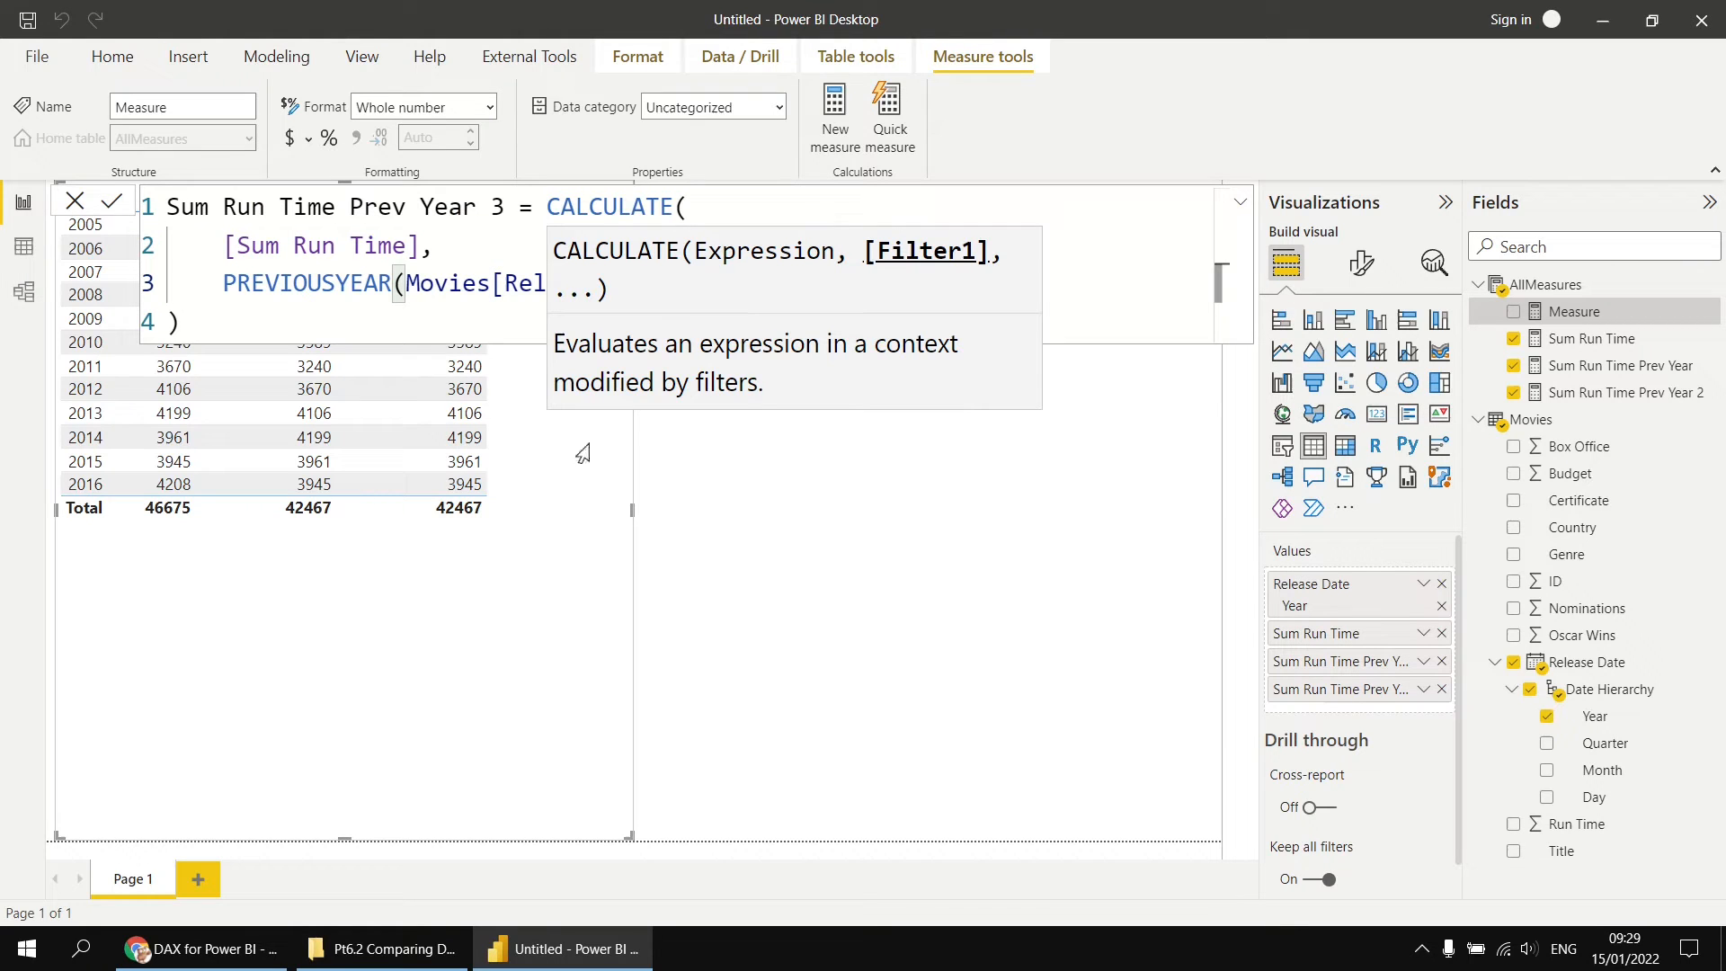
Step: Commit the Sum Run Time Prev Year 3 measure and add it to the table visual
{"action": "key", "text": "Return"}
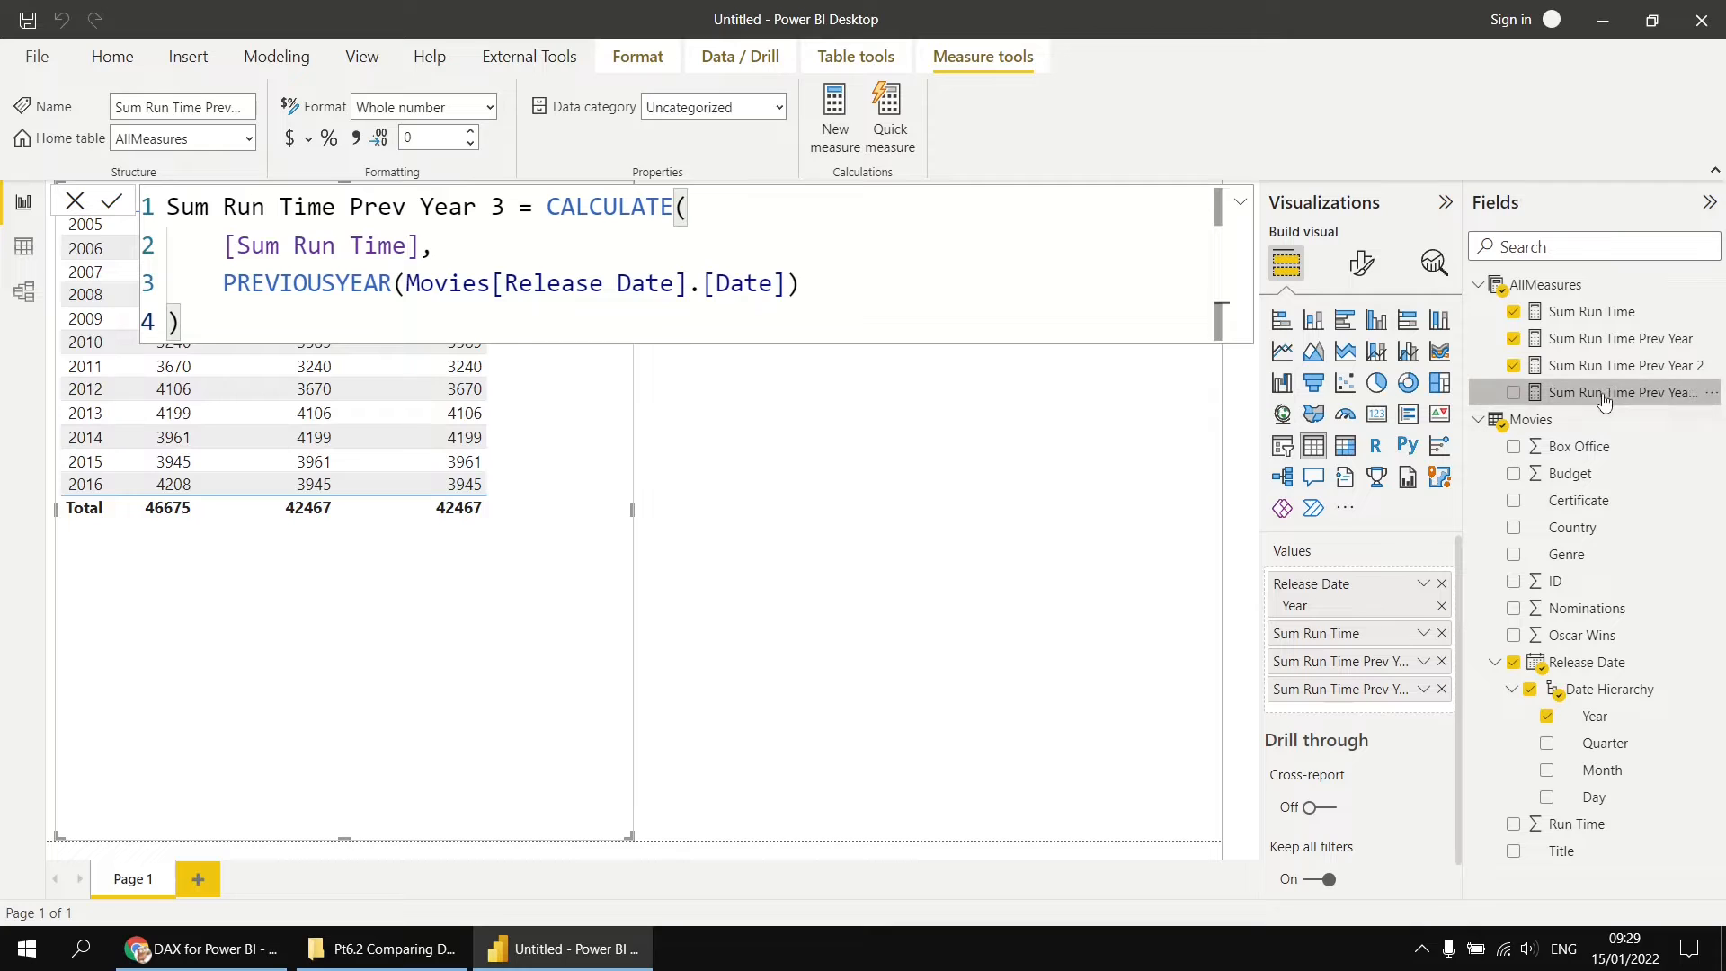
{"action": "left_click_drag", "start_coordinate": [1605, 392], "coordinate": [752, 514]}
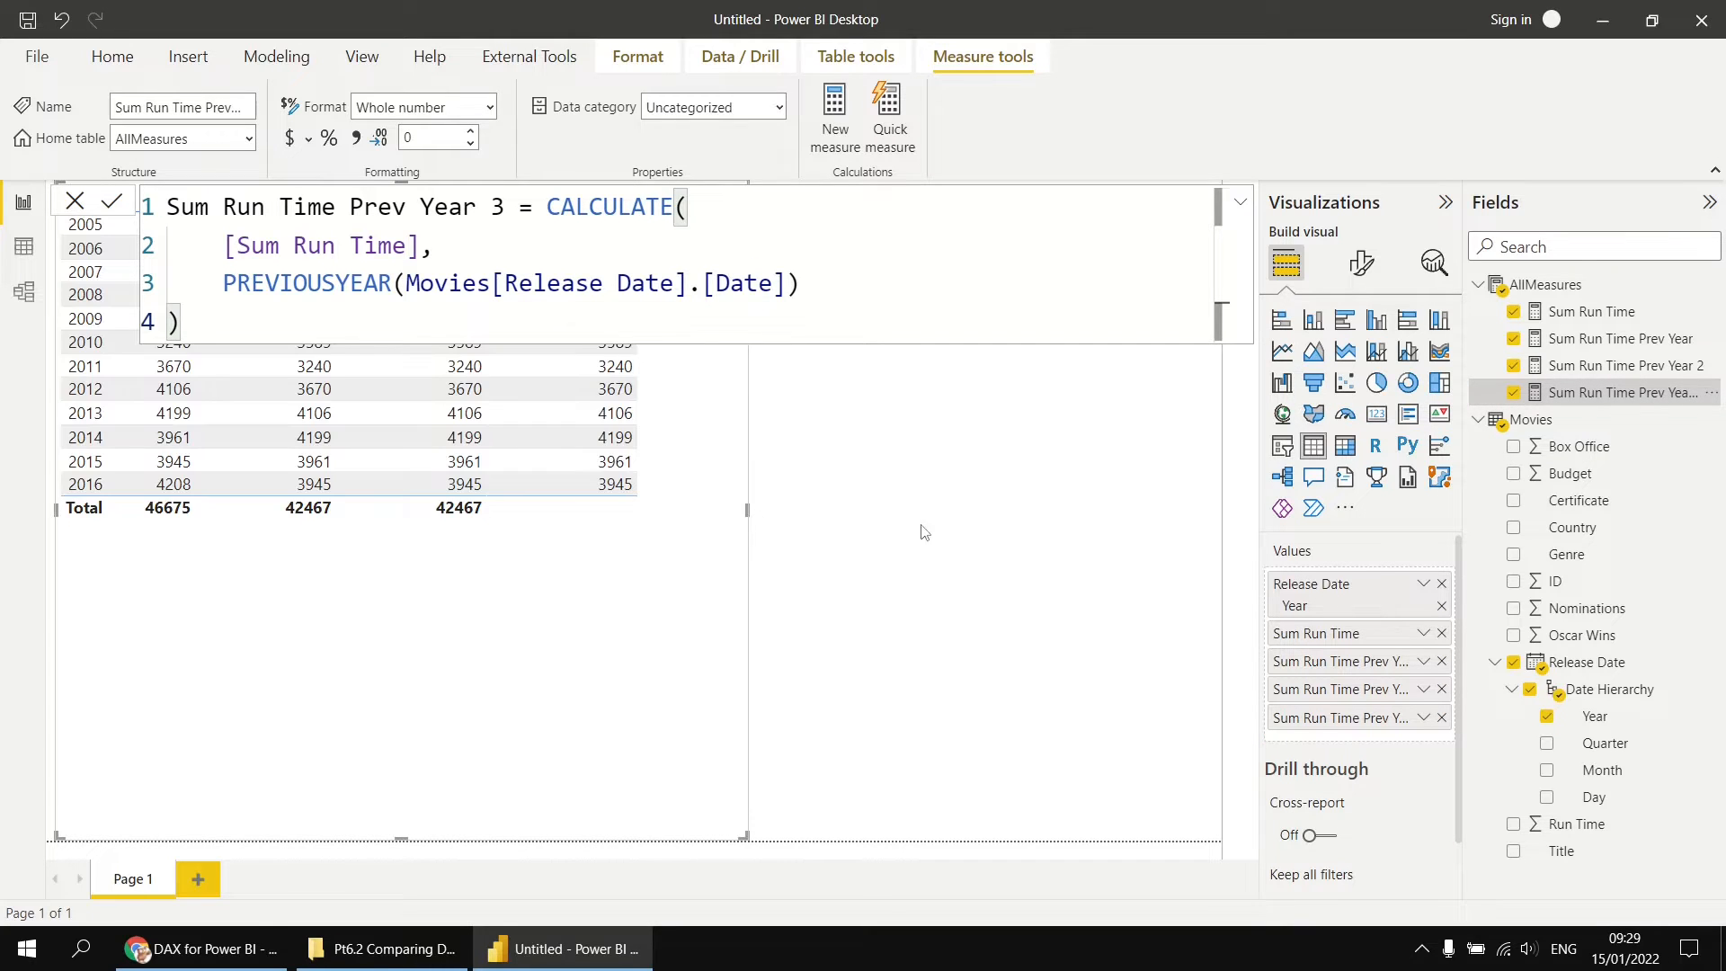
{"action": "left_click", "coordinate": [980, 535]}
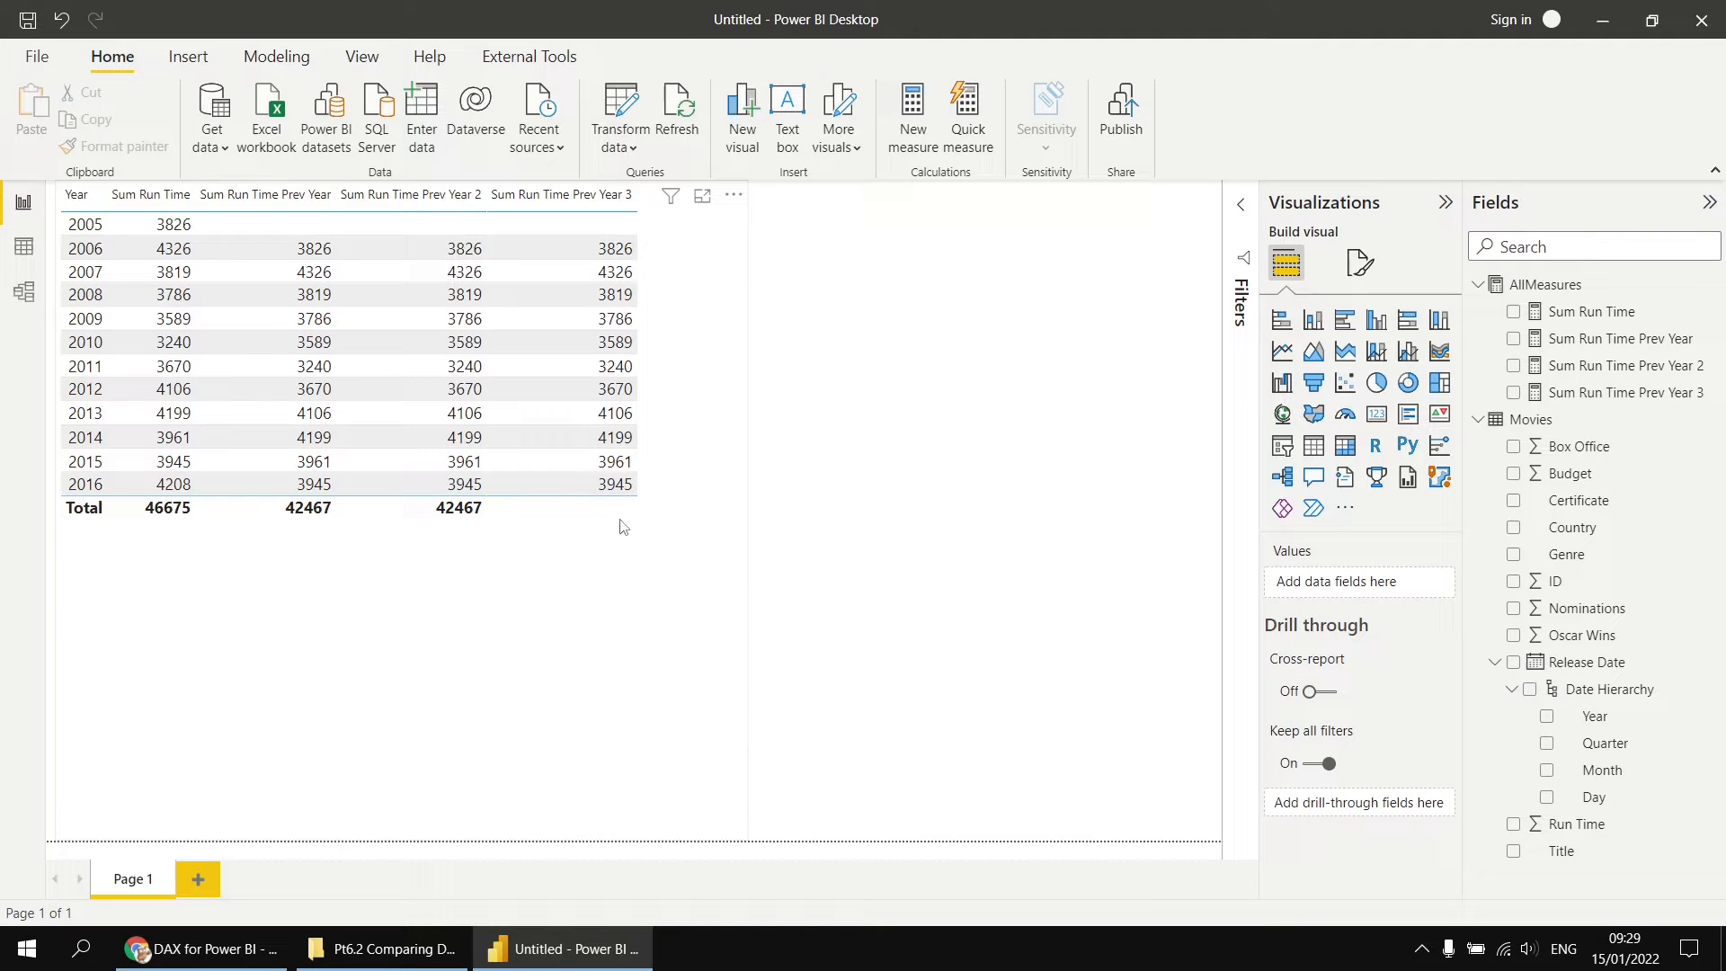
Step: Convert the run time table visual into a matrix
{"action": "left_click", "coordinate": [717, 505]}
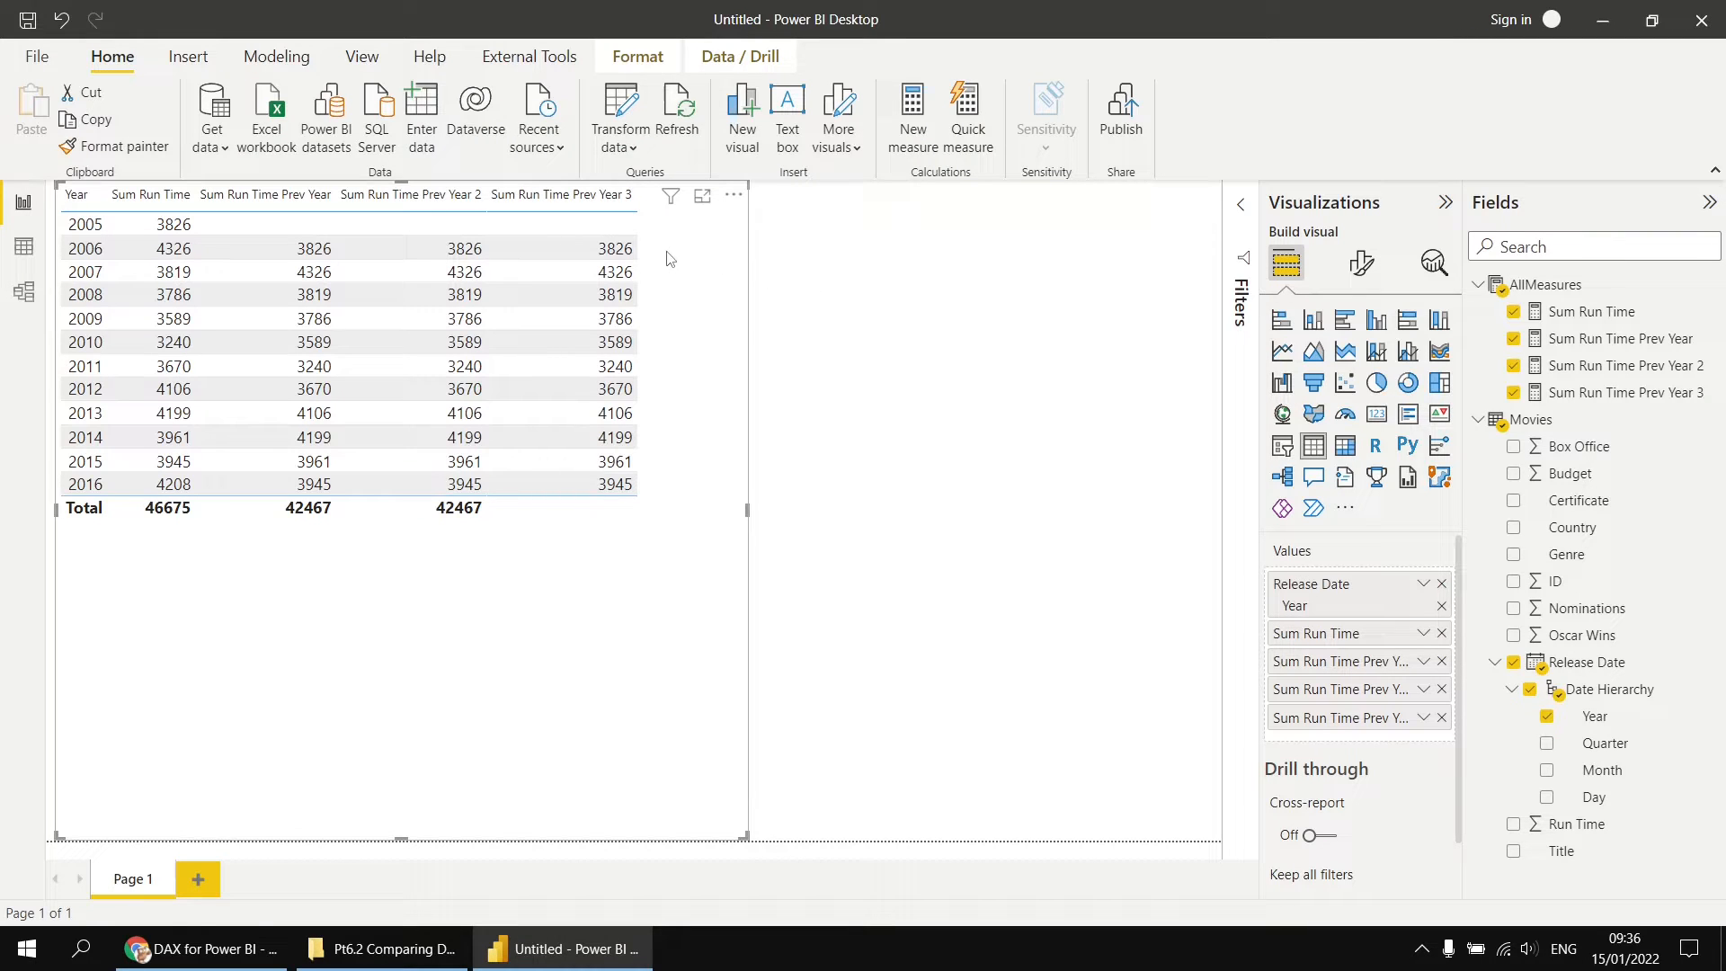
{"action": "left_click", "coordinate": [628, 256]}
{"action": "left_click", "coordinate": [1346, 445]}
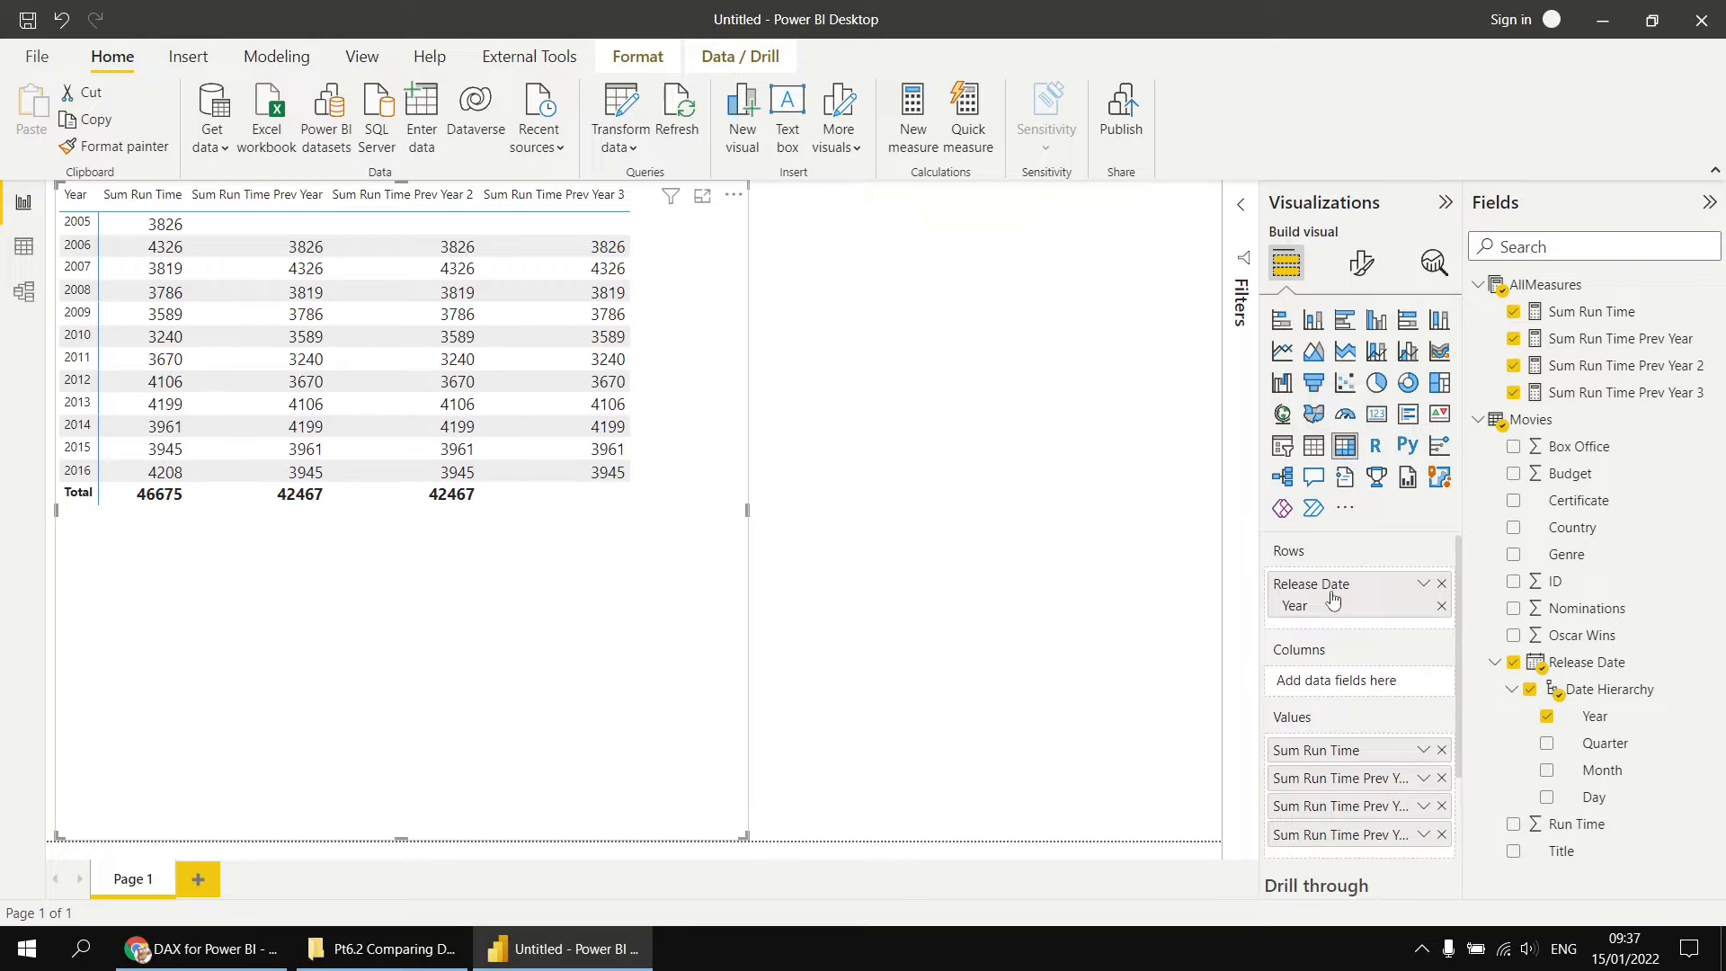
Step: Add the Release Date Quarter and Month levels to the matrix rows and expand all rows to month level in a widened matrix
{"action": "left_click", "coordinate": [1547, 744]}
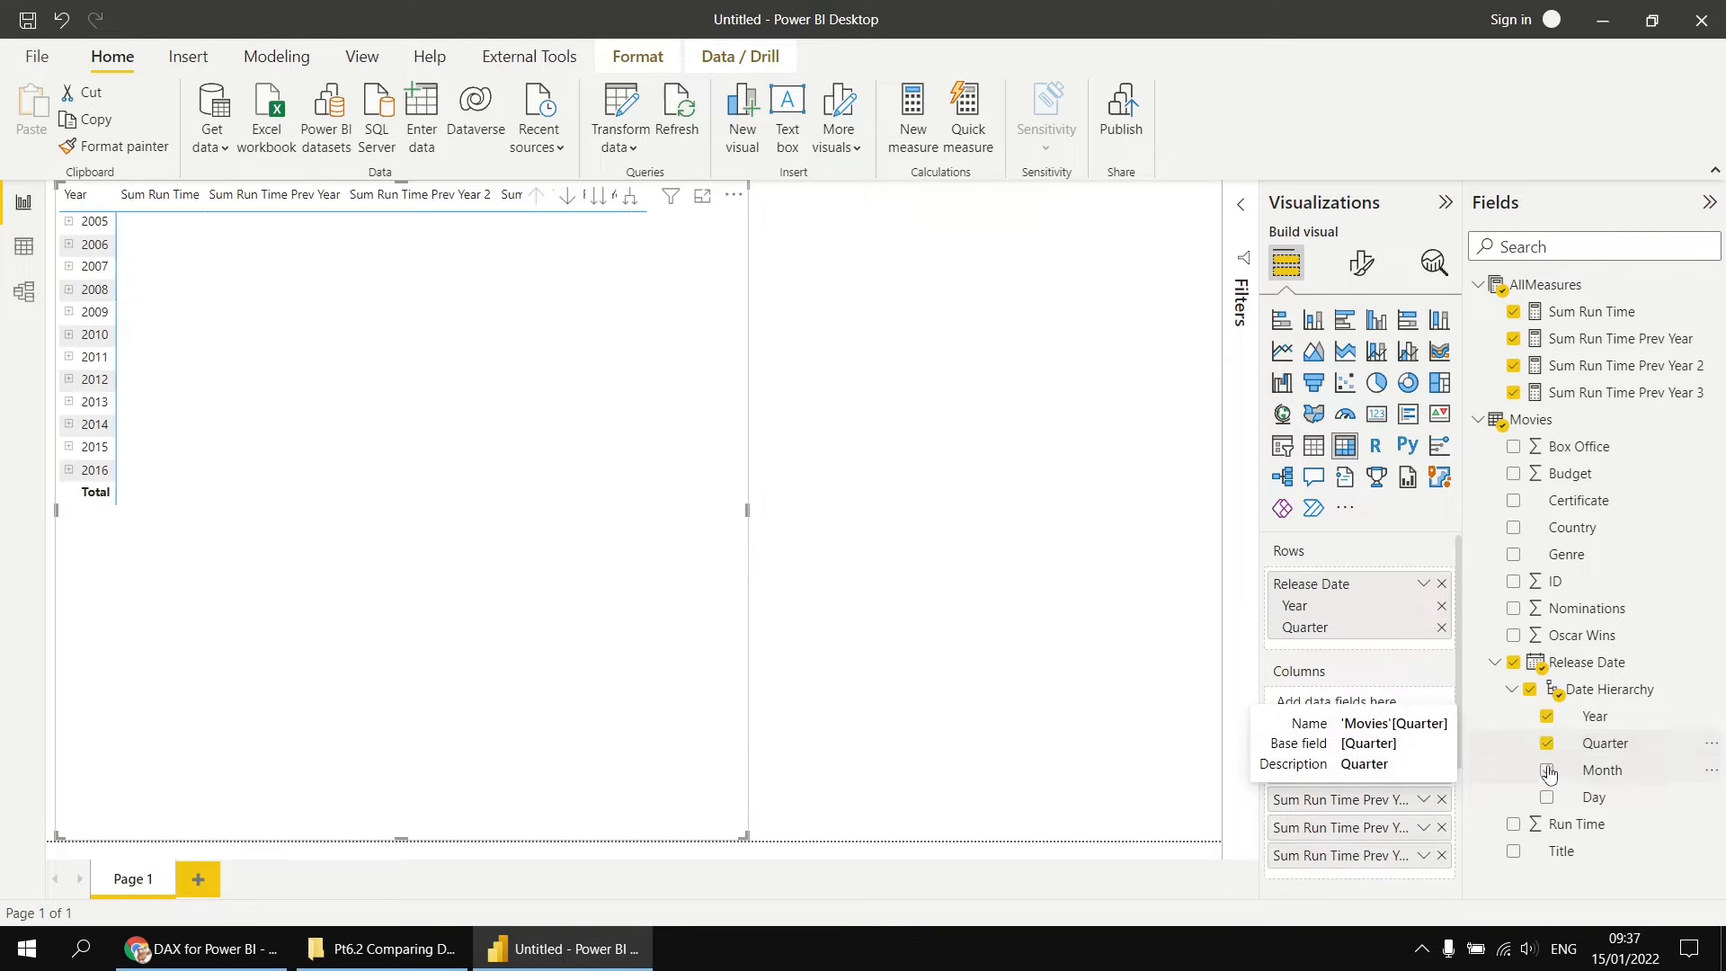
{"action": "left_click", "coordinate": [1547, 771]}
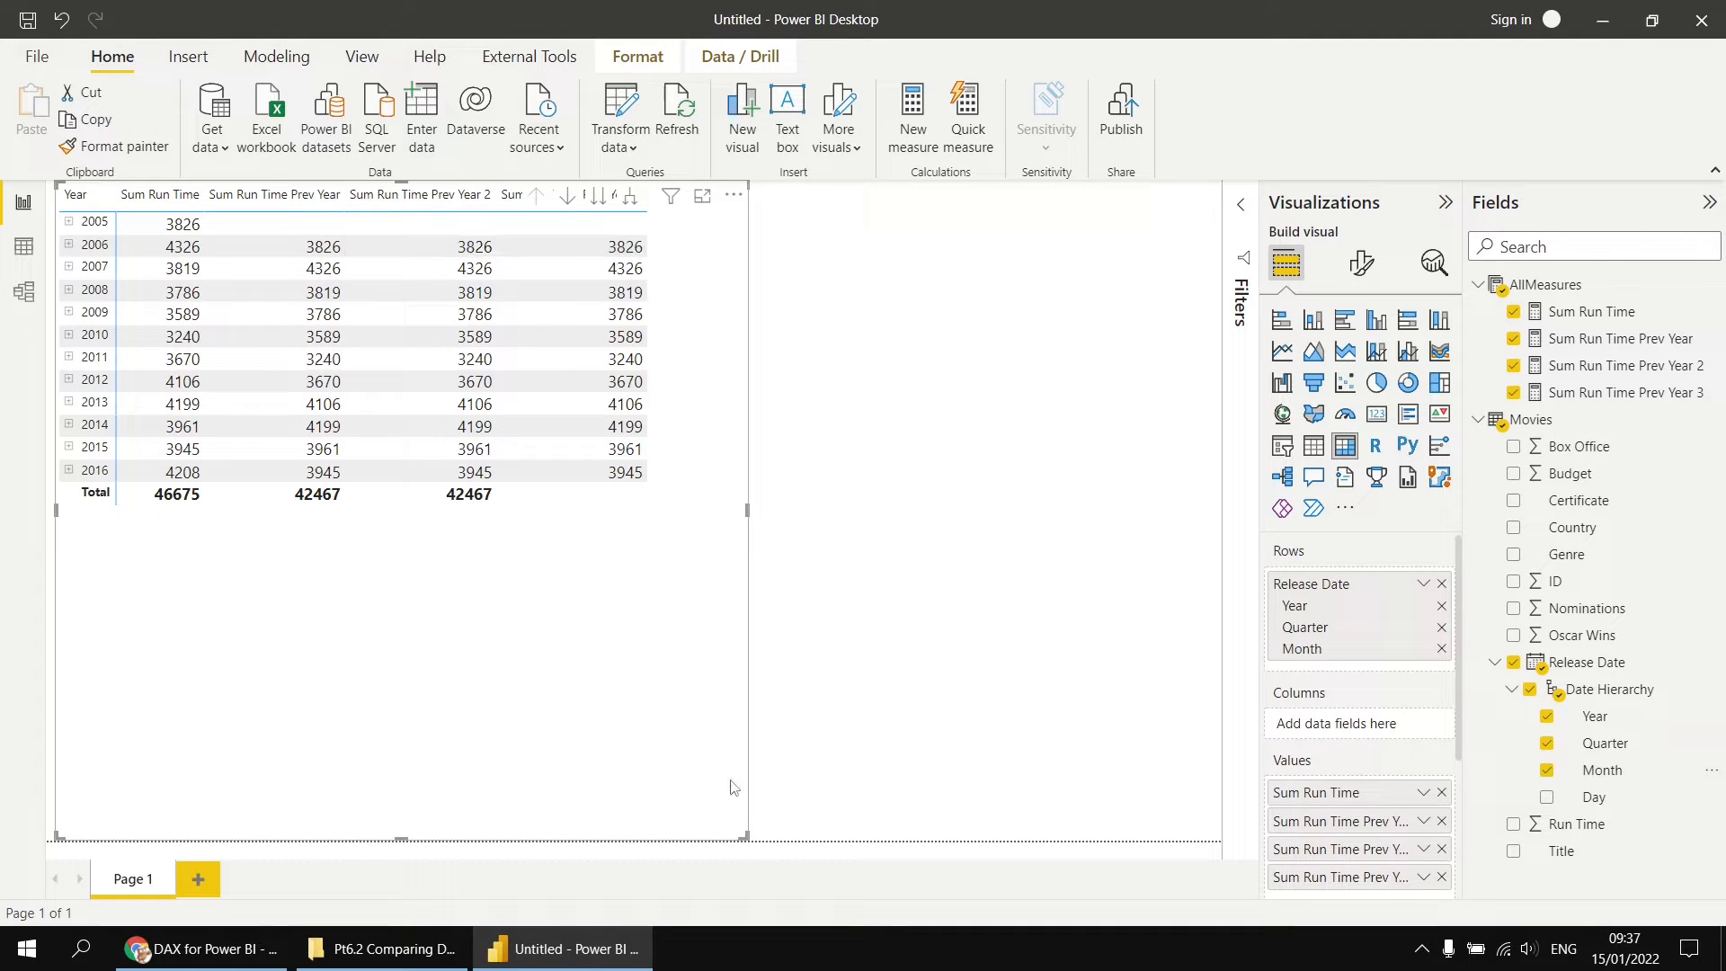
{"action": "left_click_drag", "start_coordinate": [745, 838], "coordinate": [827, 851]}
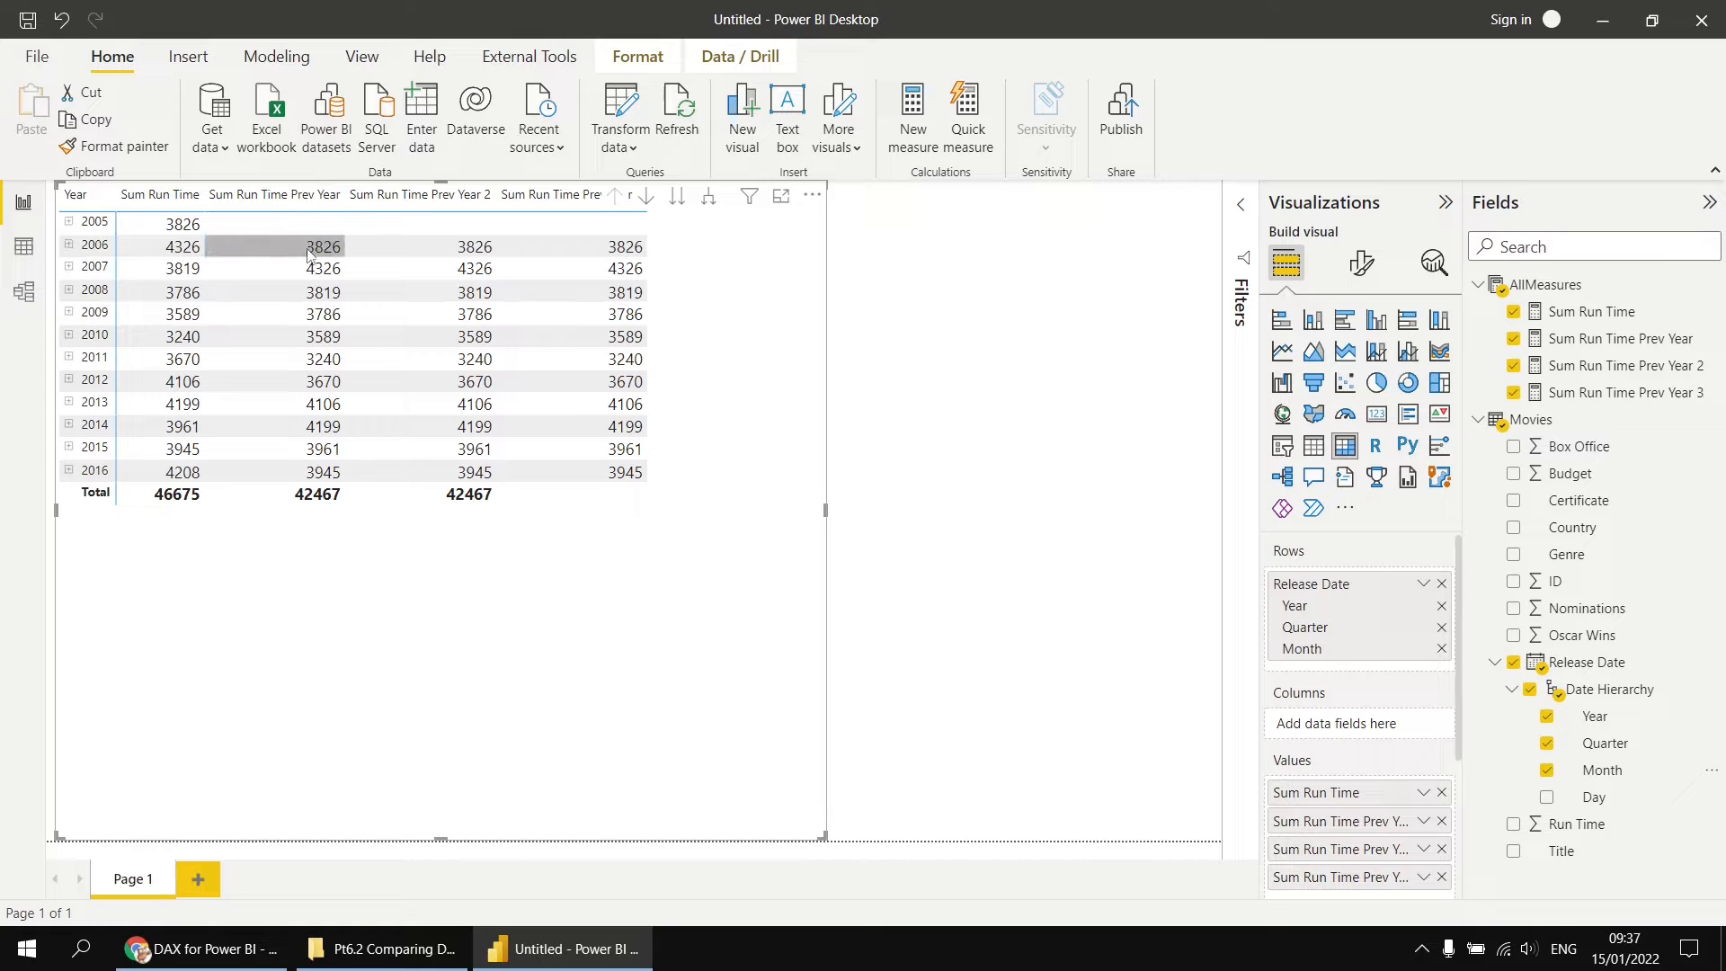
{"action": "left_click", "coordinate": [709, 200]}
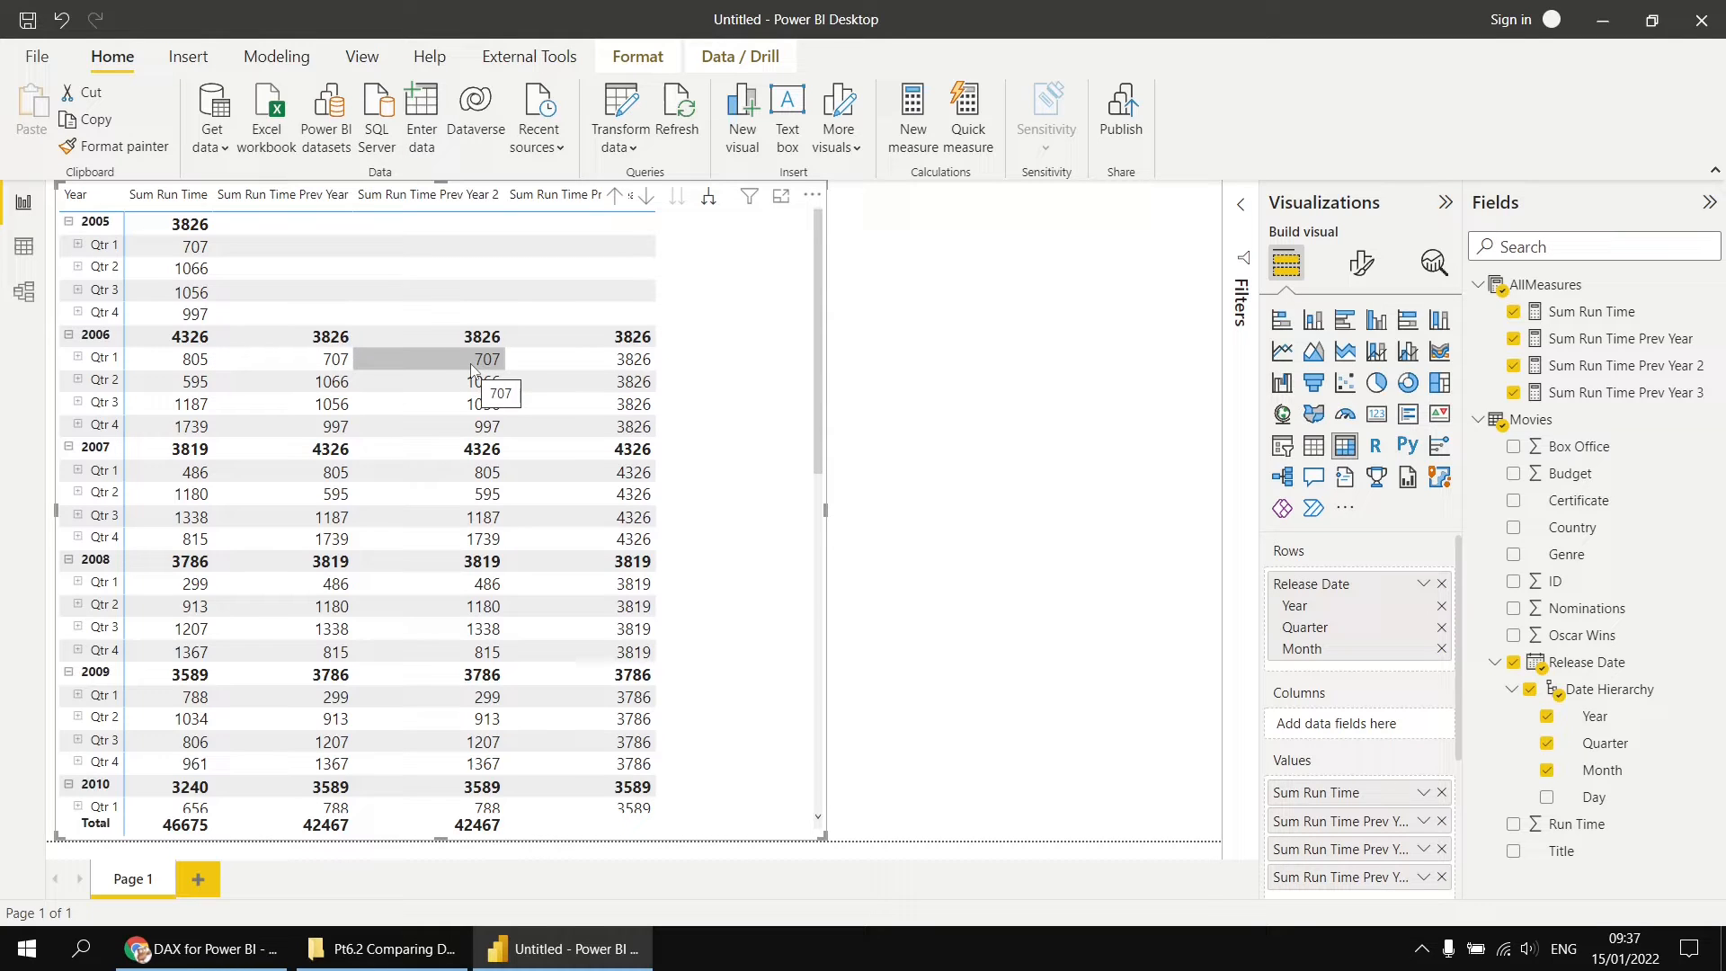
{"action": "left_click", "coordinate": [710, 205]}
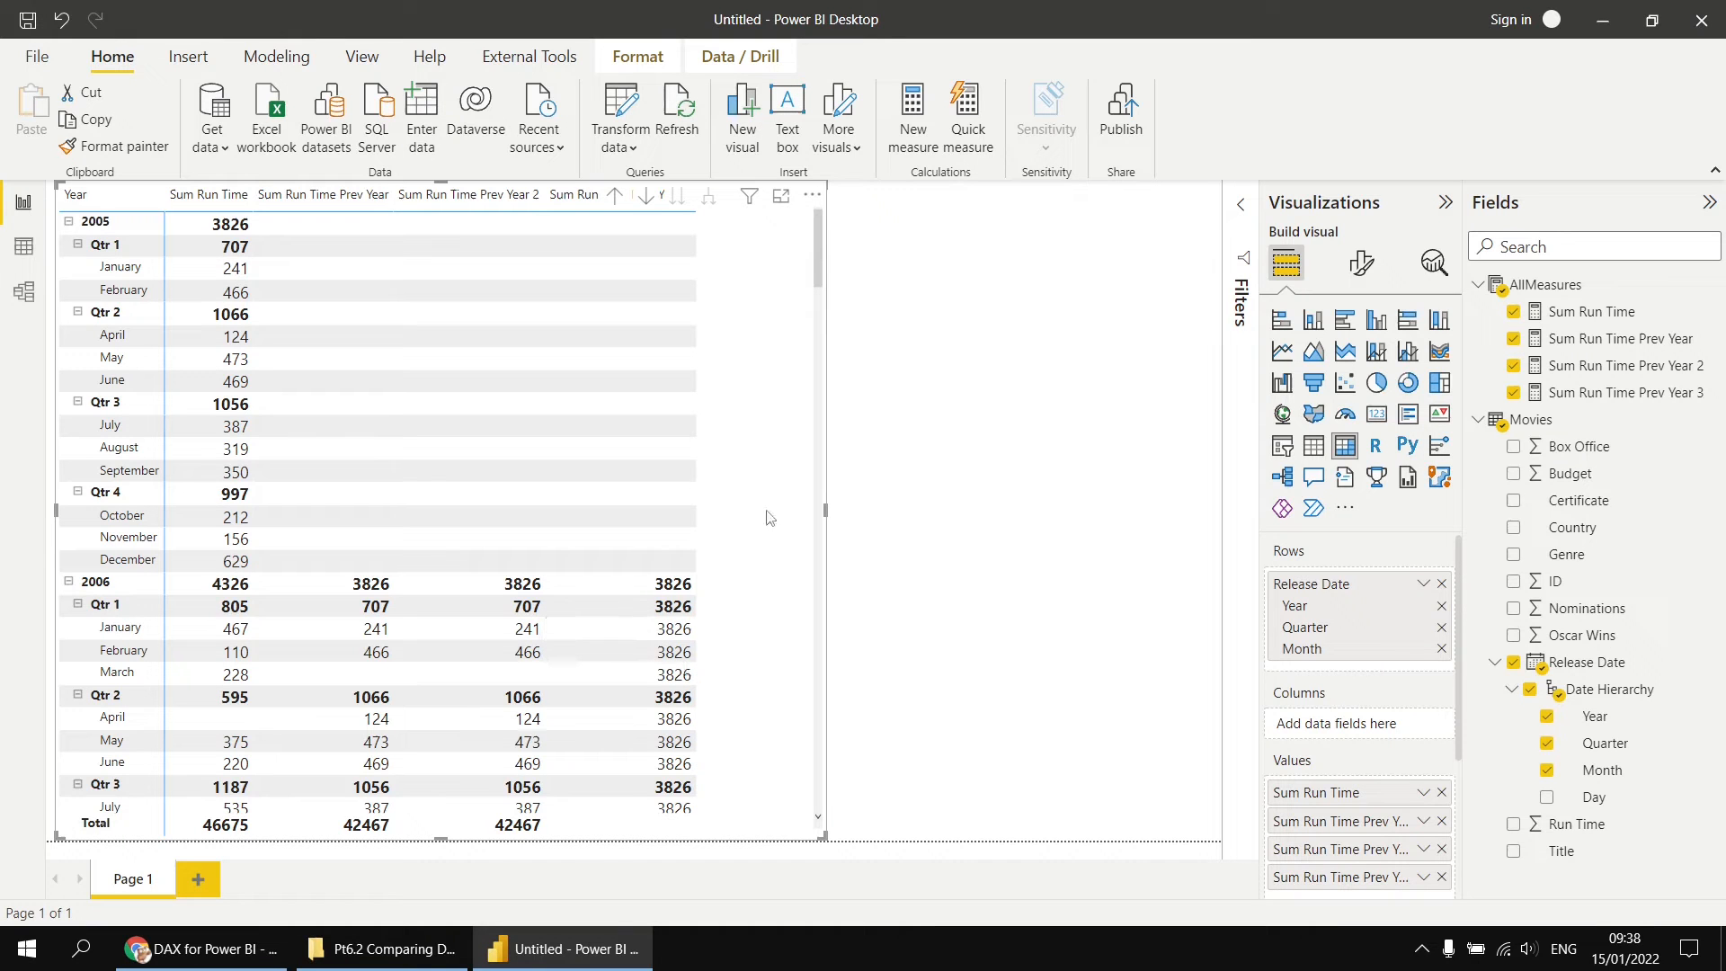
Step: Compare the three previous-year measures at quarter and month level across the 2005 to 2008 rows
{"action": "scroll", "coordinate": [769, 520], "scroll_direction": "down", "scroll_amount": 4}
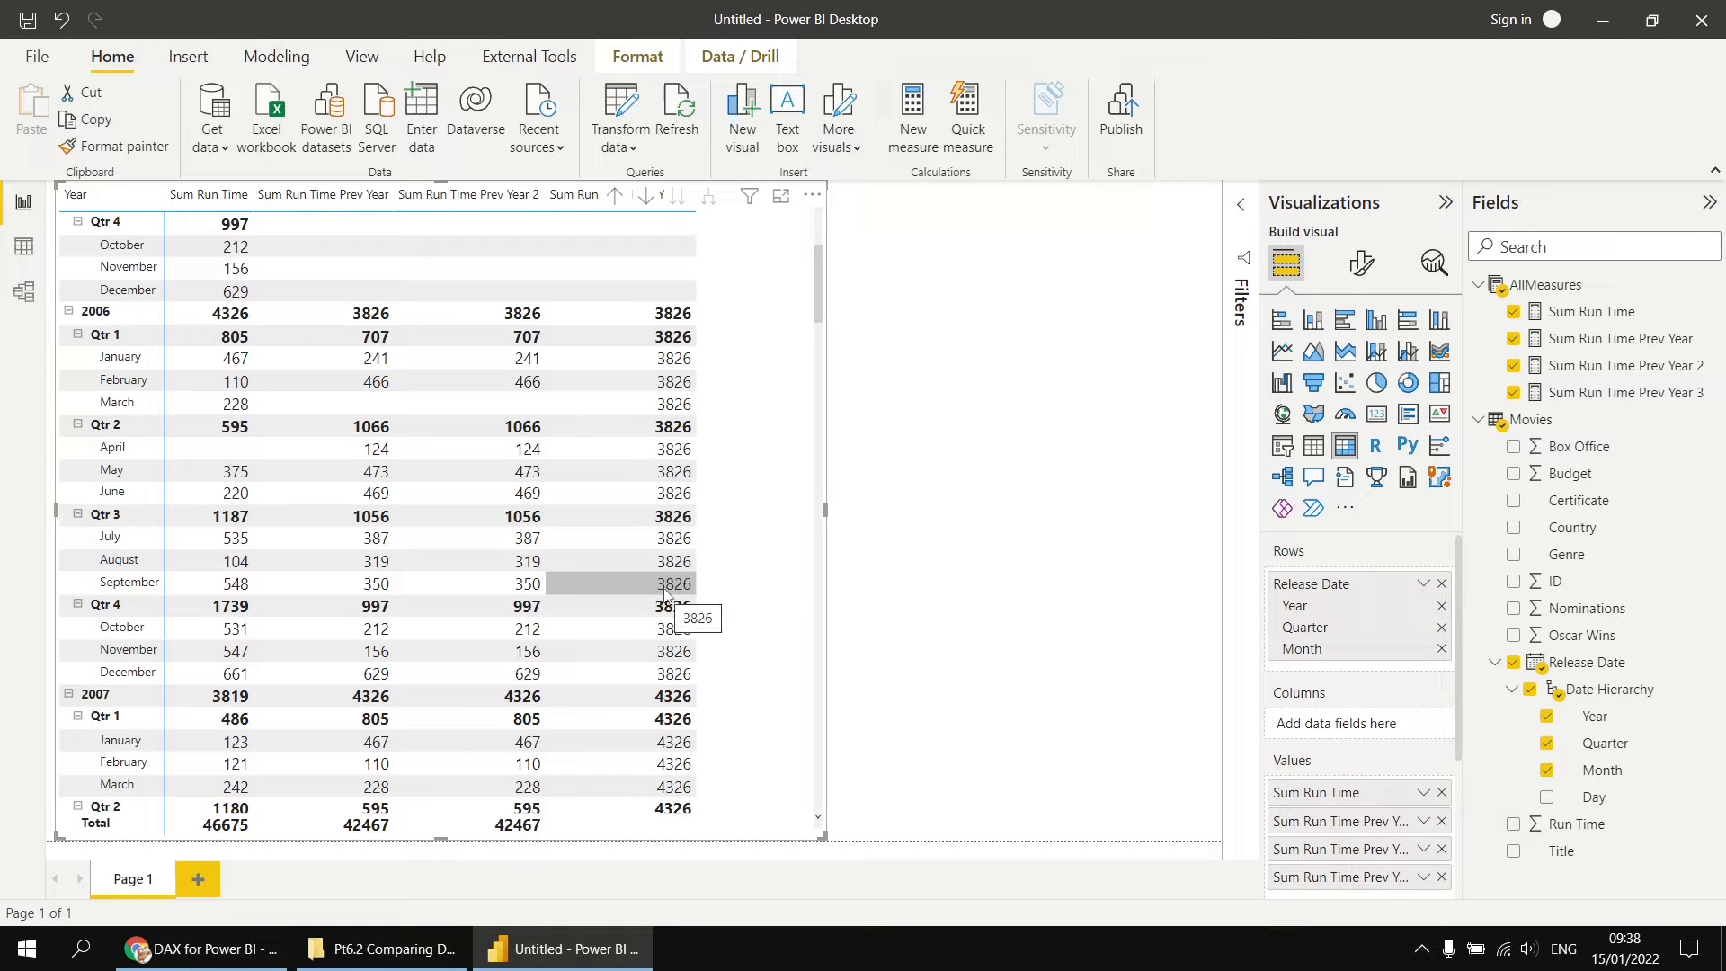
{"action": "scroll", "coordinate": [667, 594], "scroll_direction": "up", "scroll_amount": 4}
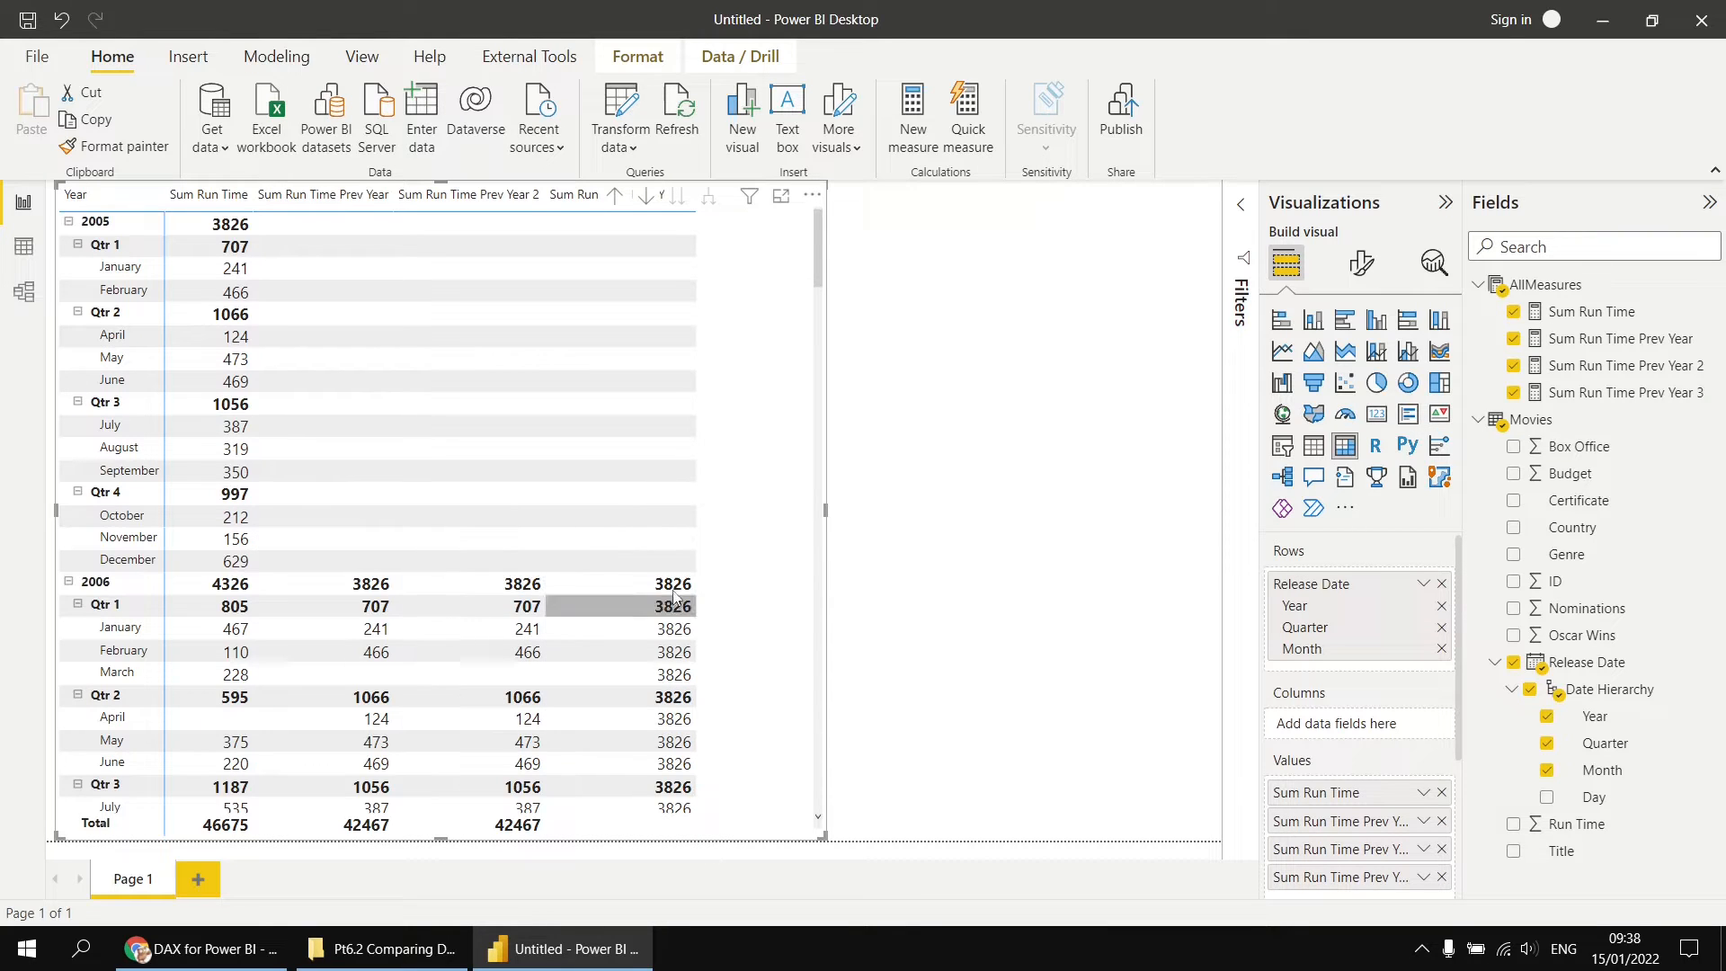
{"action": "scroll", "coordinate": [675, 598], "scroll_direction": "down", "scroll_amount": 2}
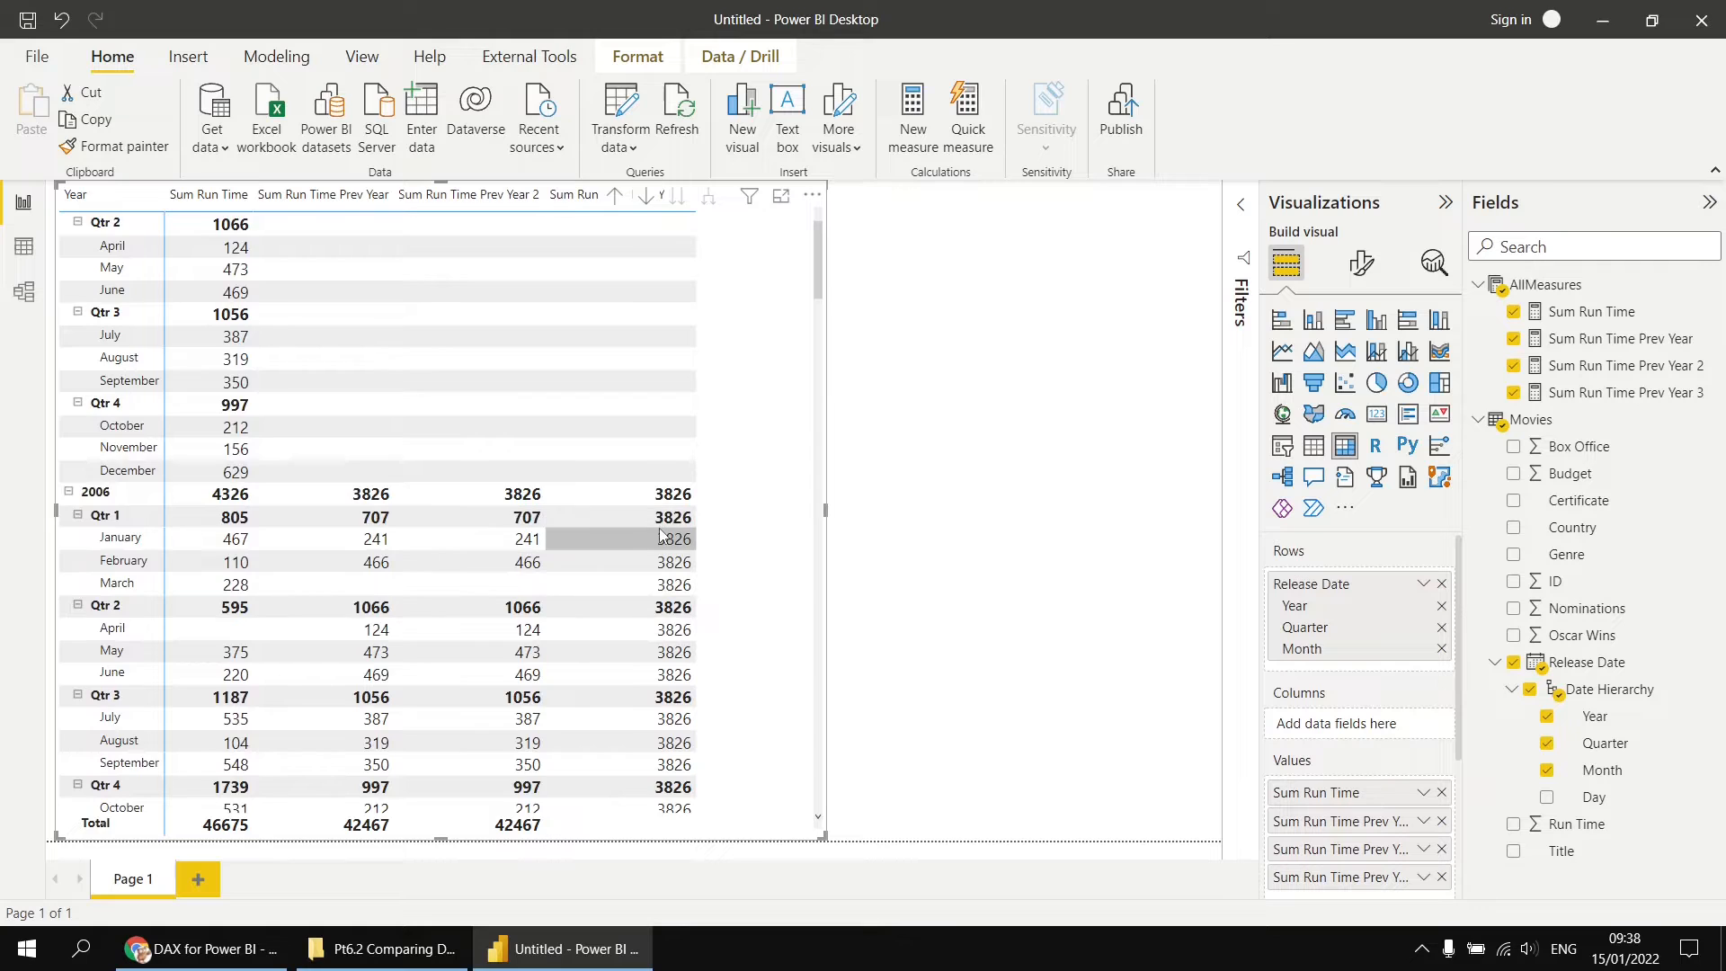
{"action": "scroll", "coordinate": [661, 536], "scroll_direction": "down", "scroll_amount": 2}
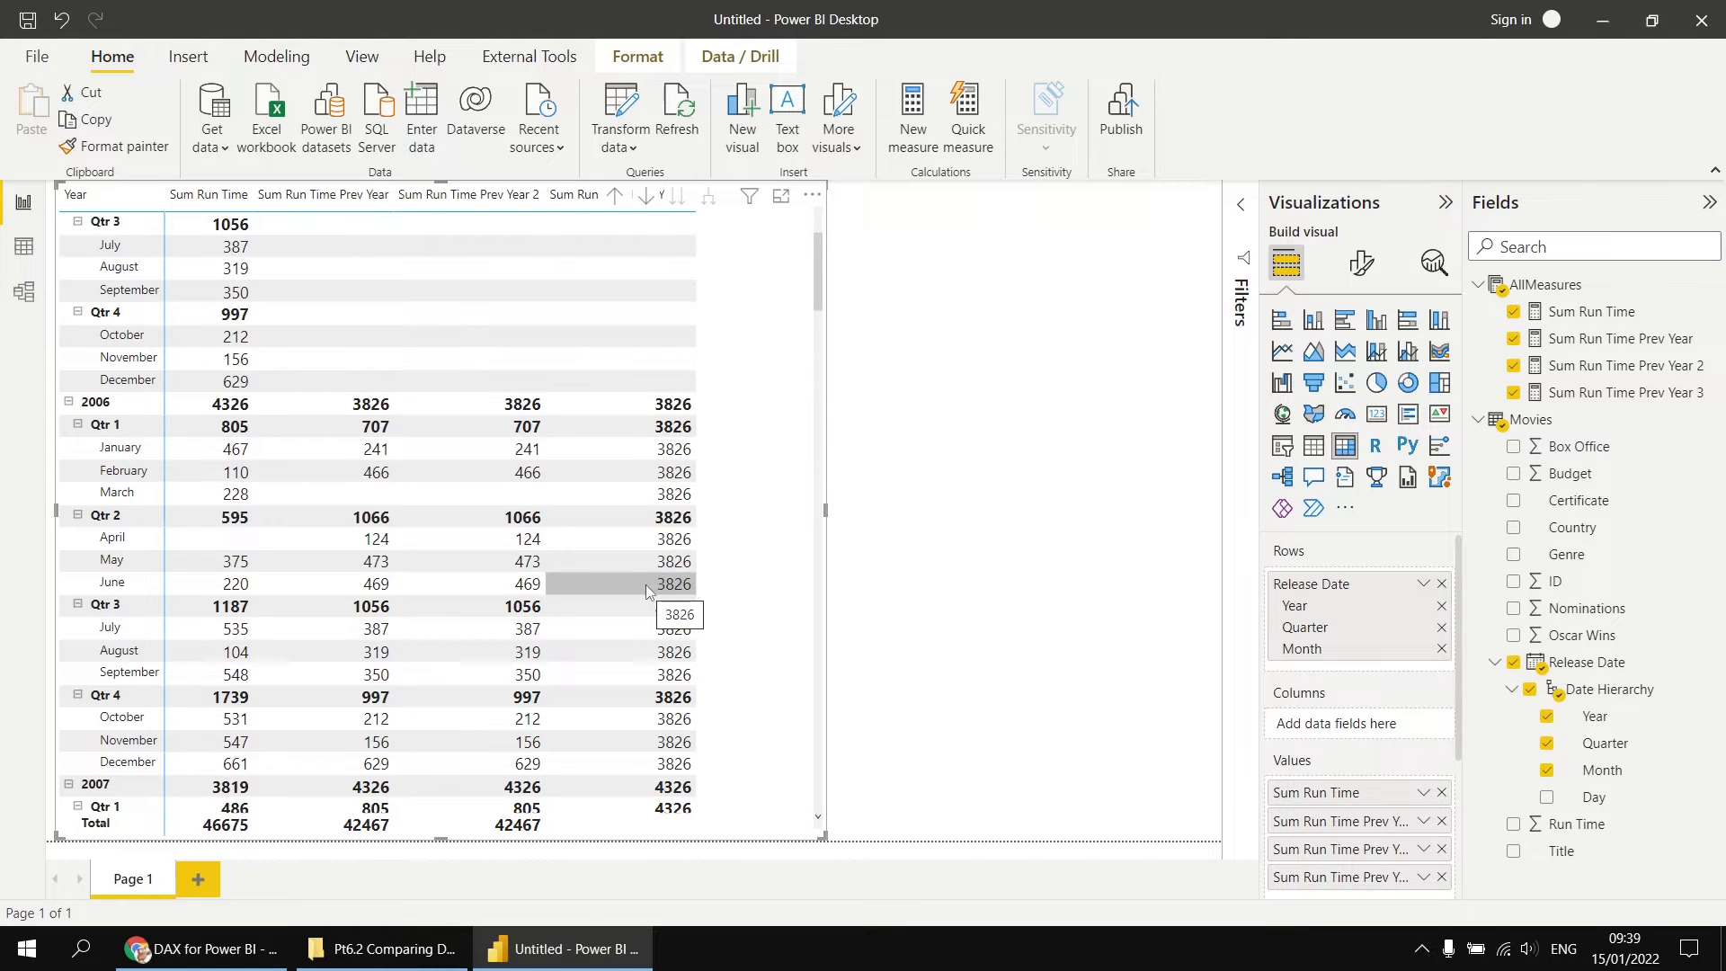
{"action": "scroll", "coordinate": [647, 591], "scroll_direction": "down", "scroll_amount": 5}
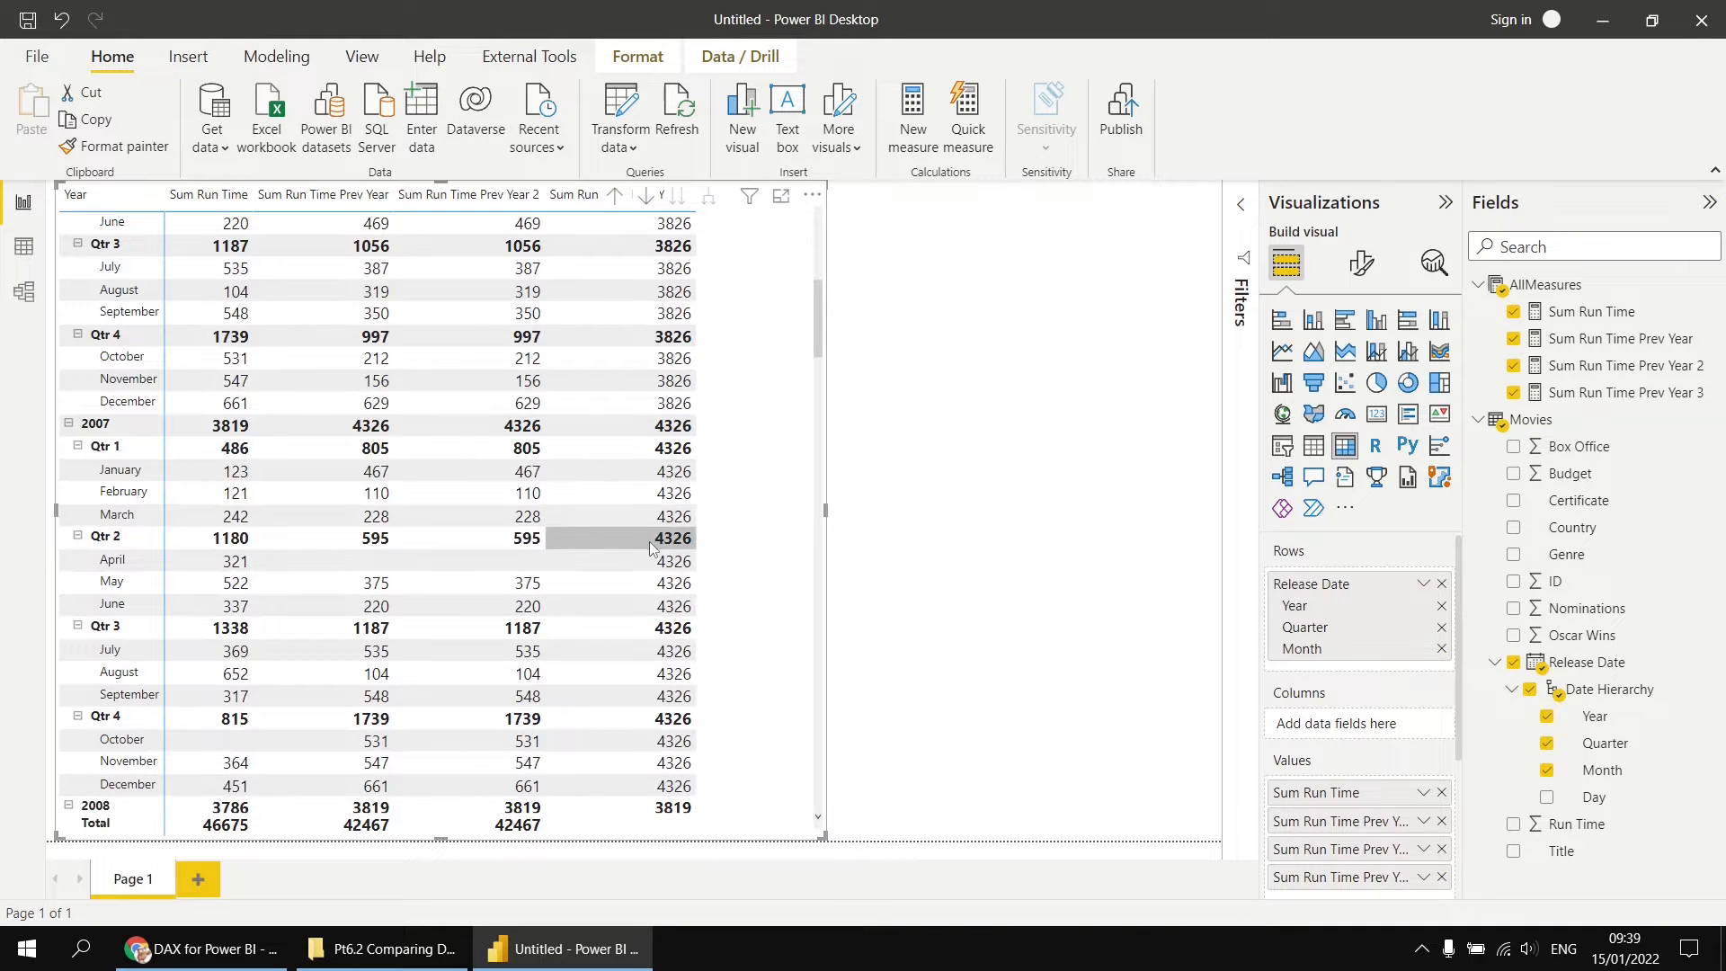
{"action": "scroll", "coordinate": [650, 543], "scroll_direction": "up", "scroll_amount": 3}
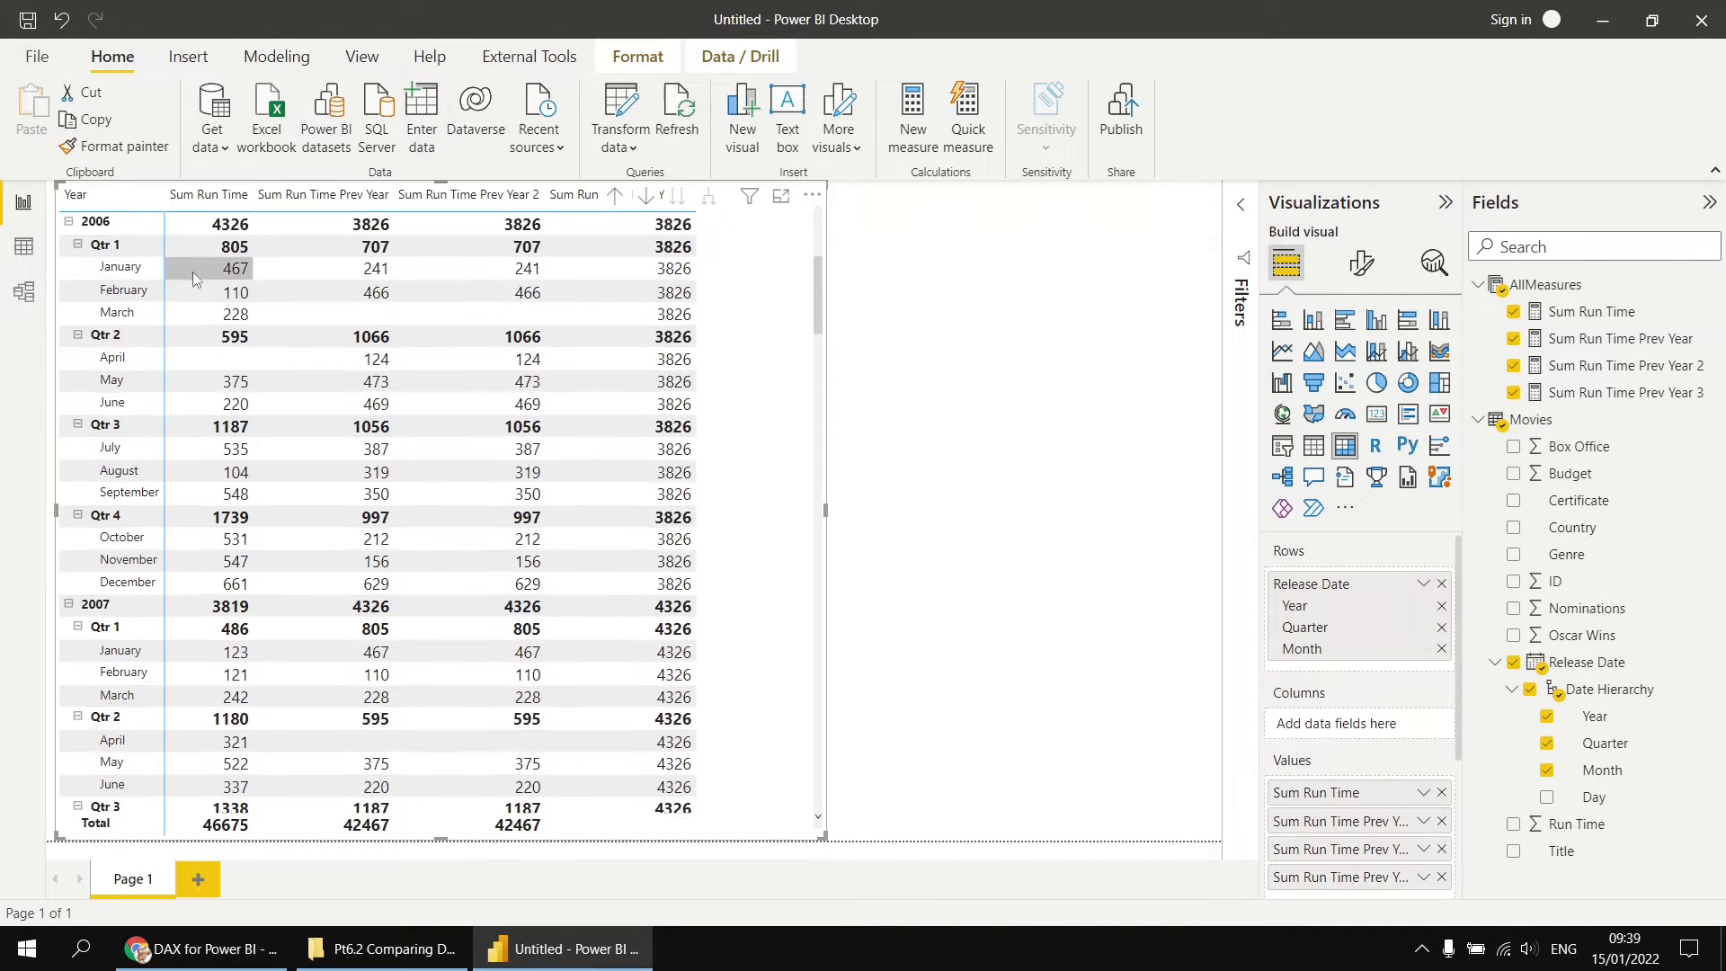
{"action": "scroll", "coordinate": [665, 699], "scroll_direction": "down", "scroll_amount": 4}
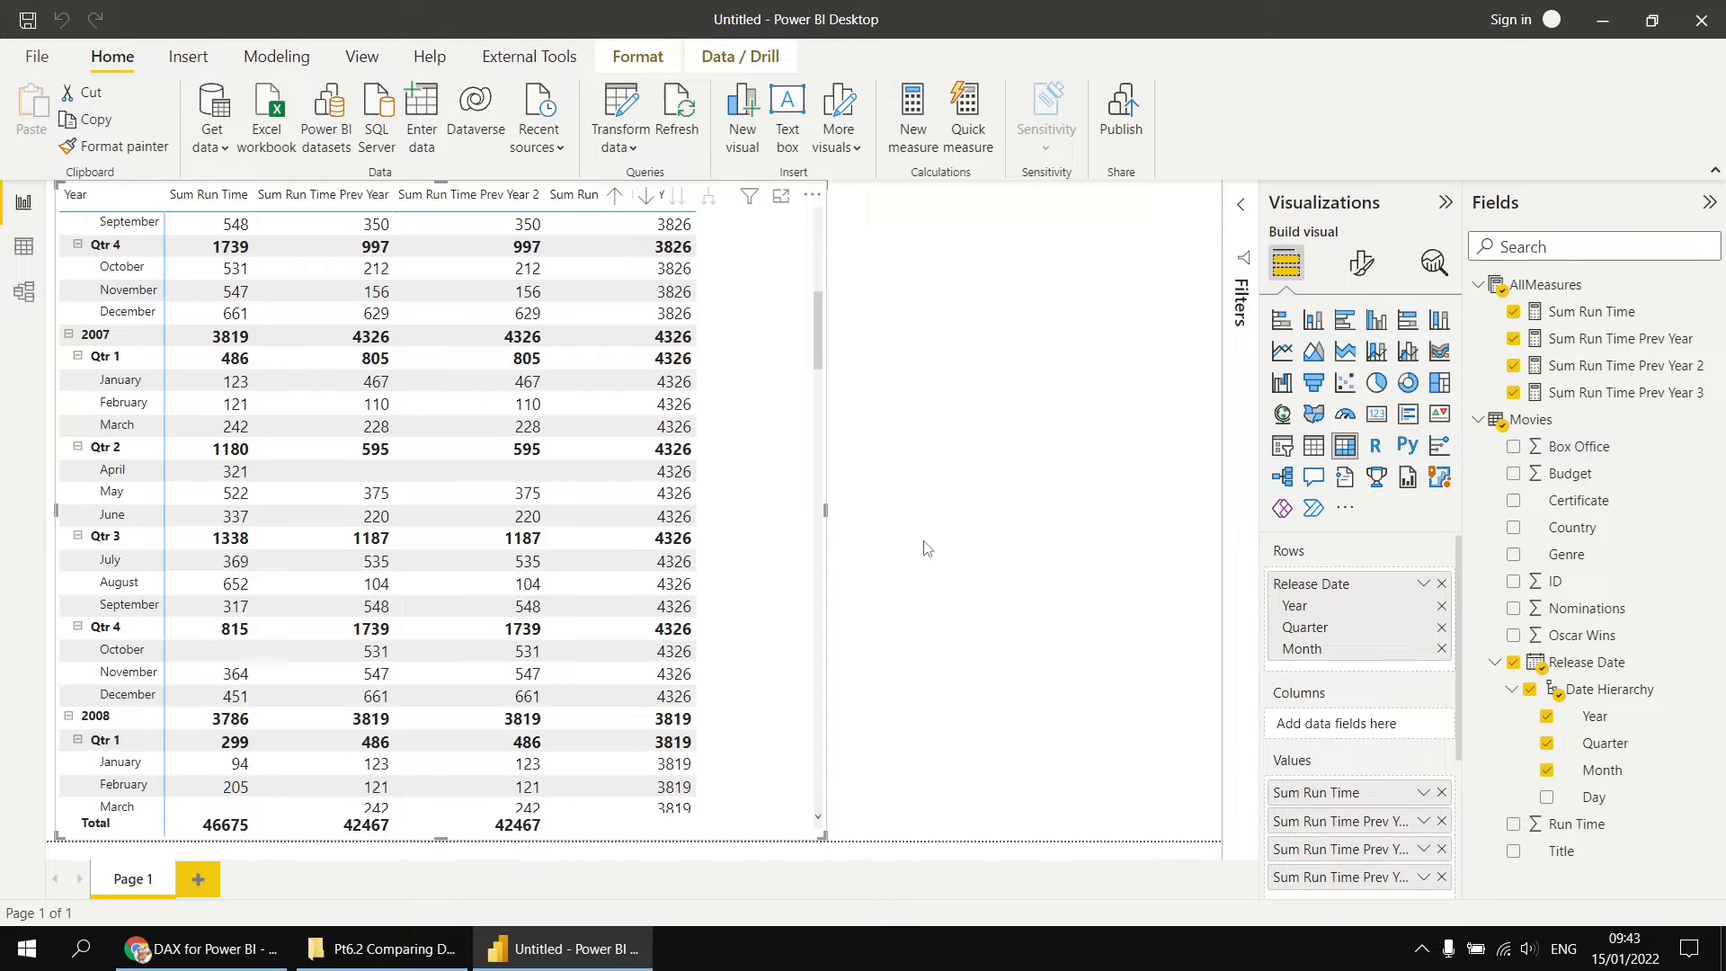
Step: Copy the Sum Run Time Prev Year 2 formula into a new AllMeasures measure named Sum Run Time Prev Qtr
{"action": "left_click", "coordinate": [1587, 367]}
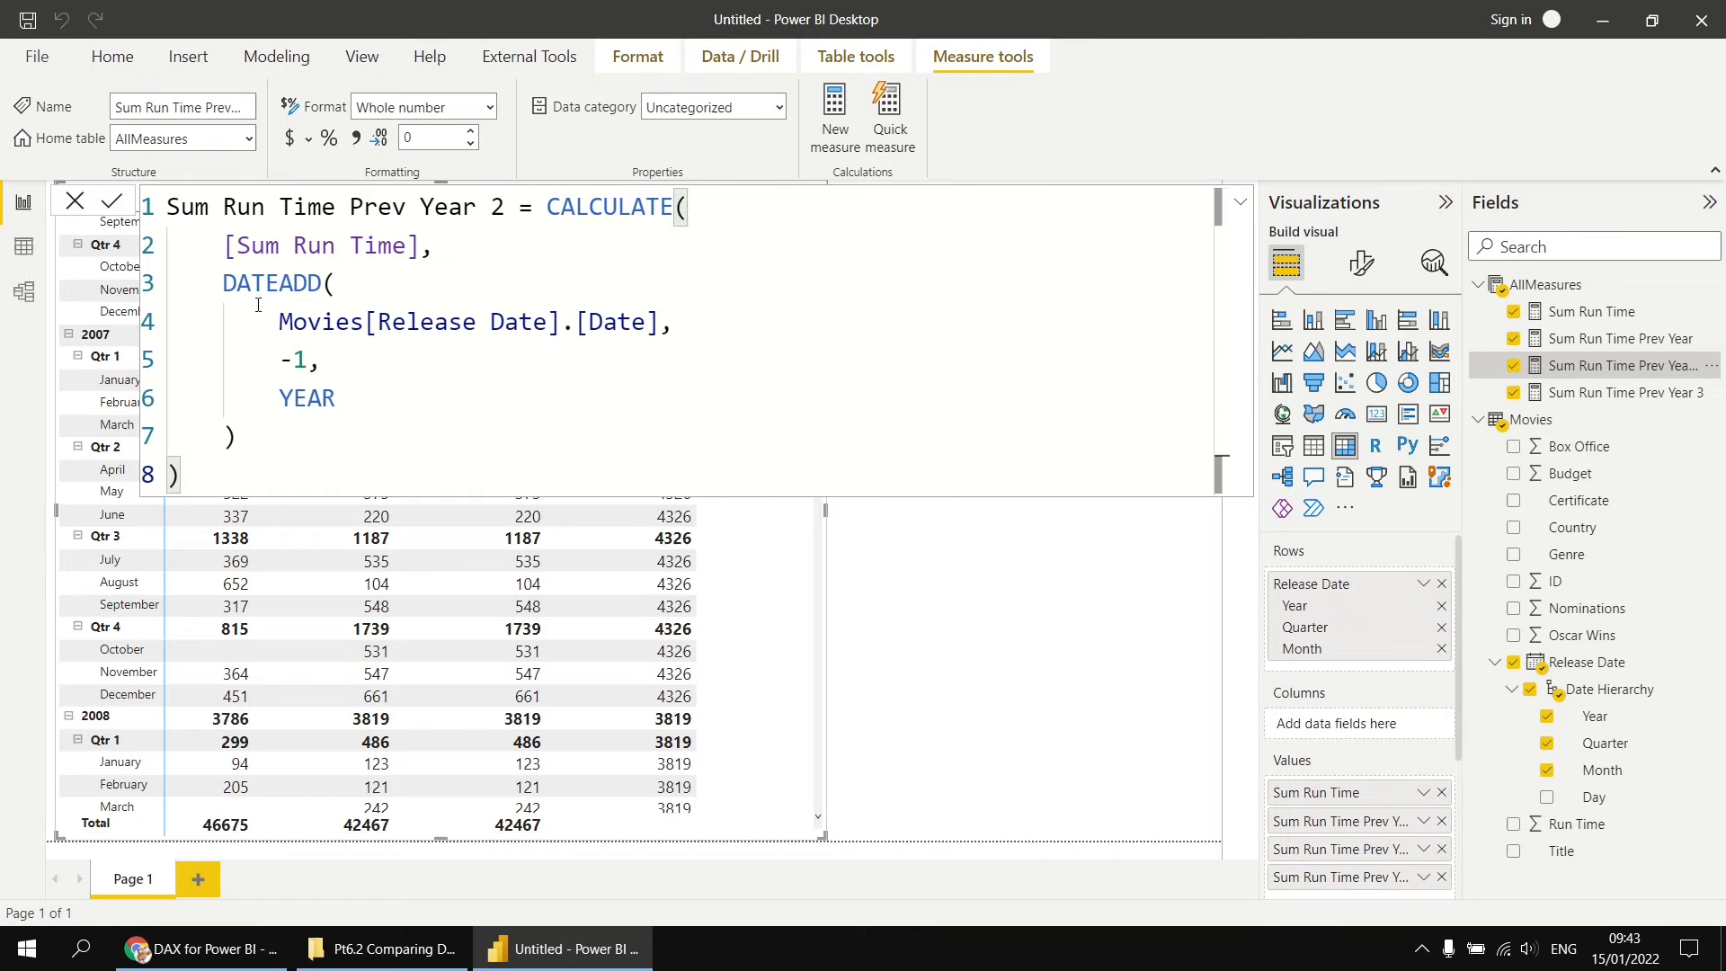
{"action": "left_click_drag", "start_coordinate": [231, 475], "coordinate": [180, 228]}
{"action": "key", "text": "ctrl+c"}
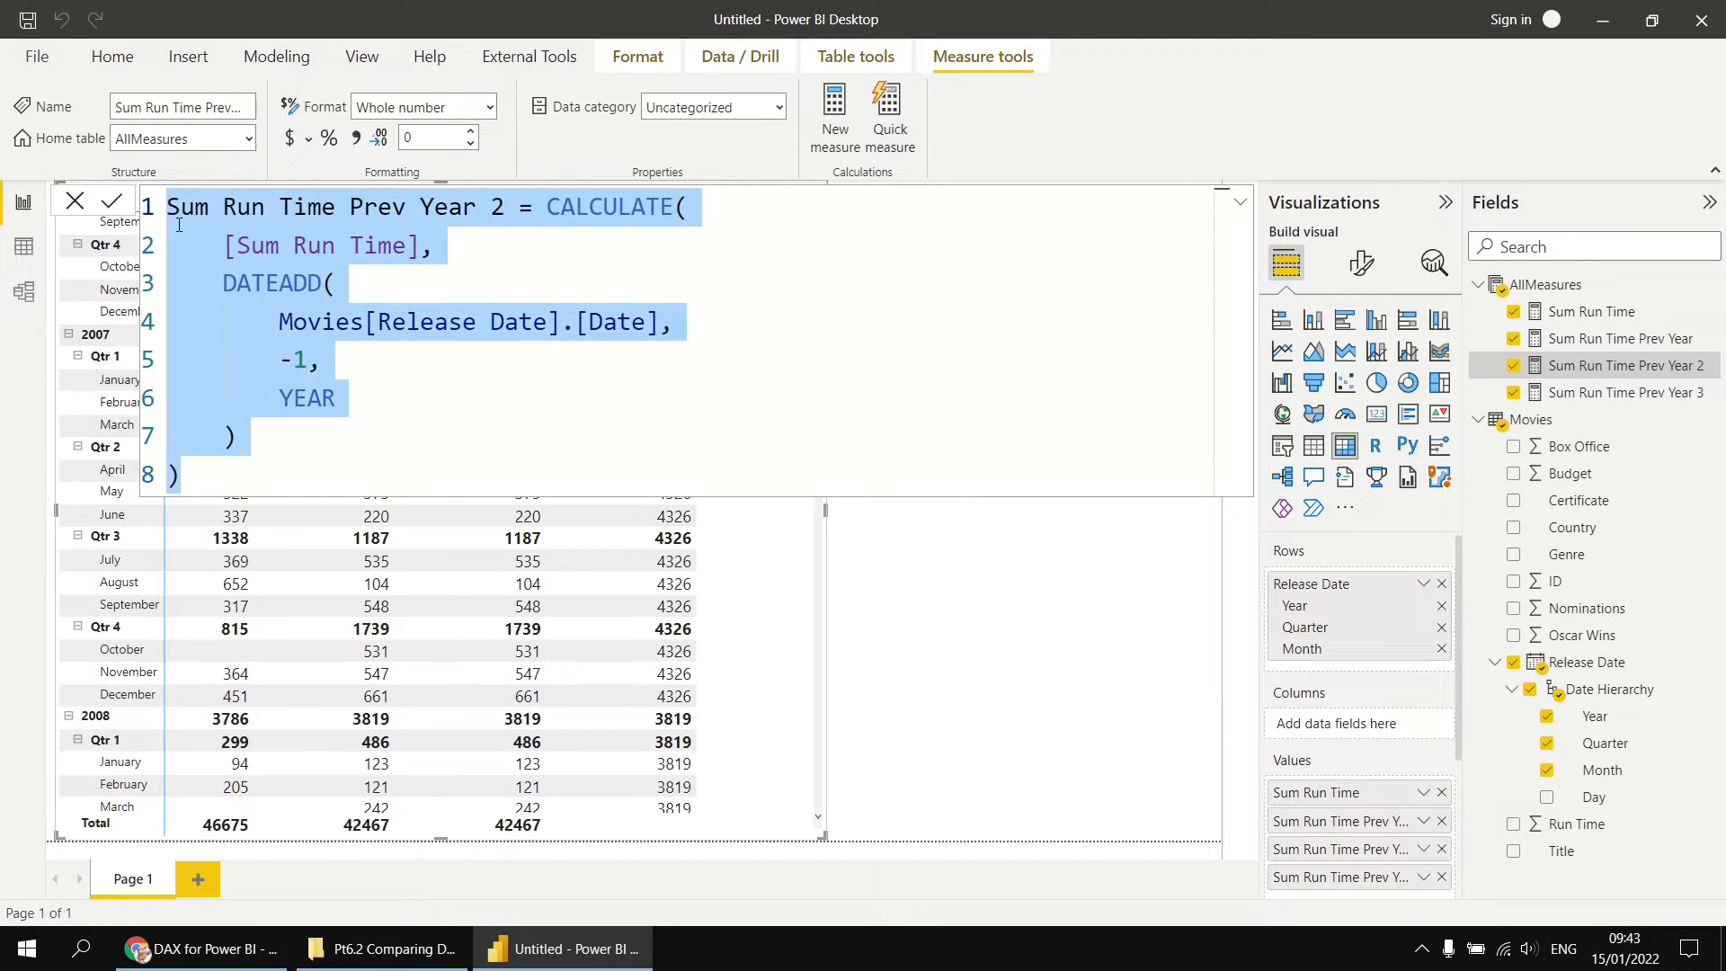
{"action": "right_click", "coordinate": [1545, 284]}
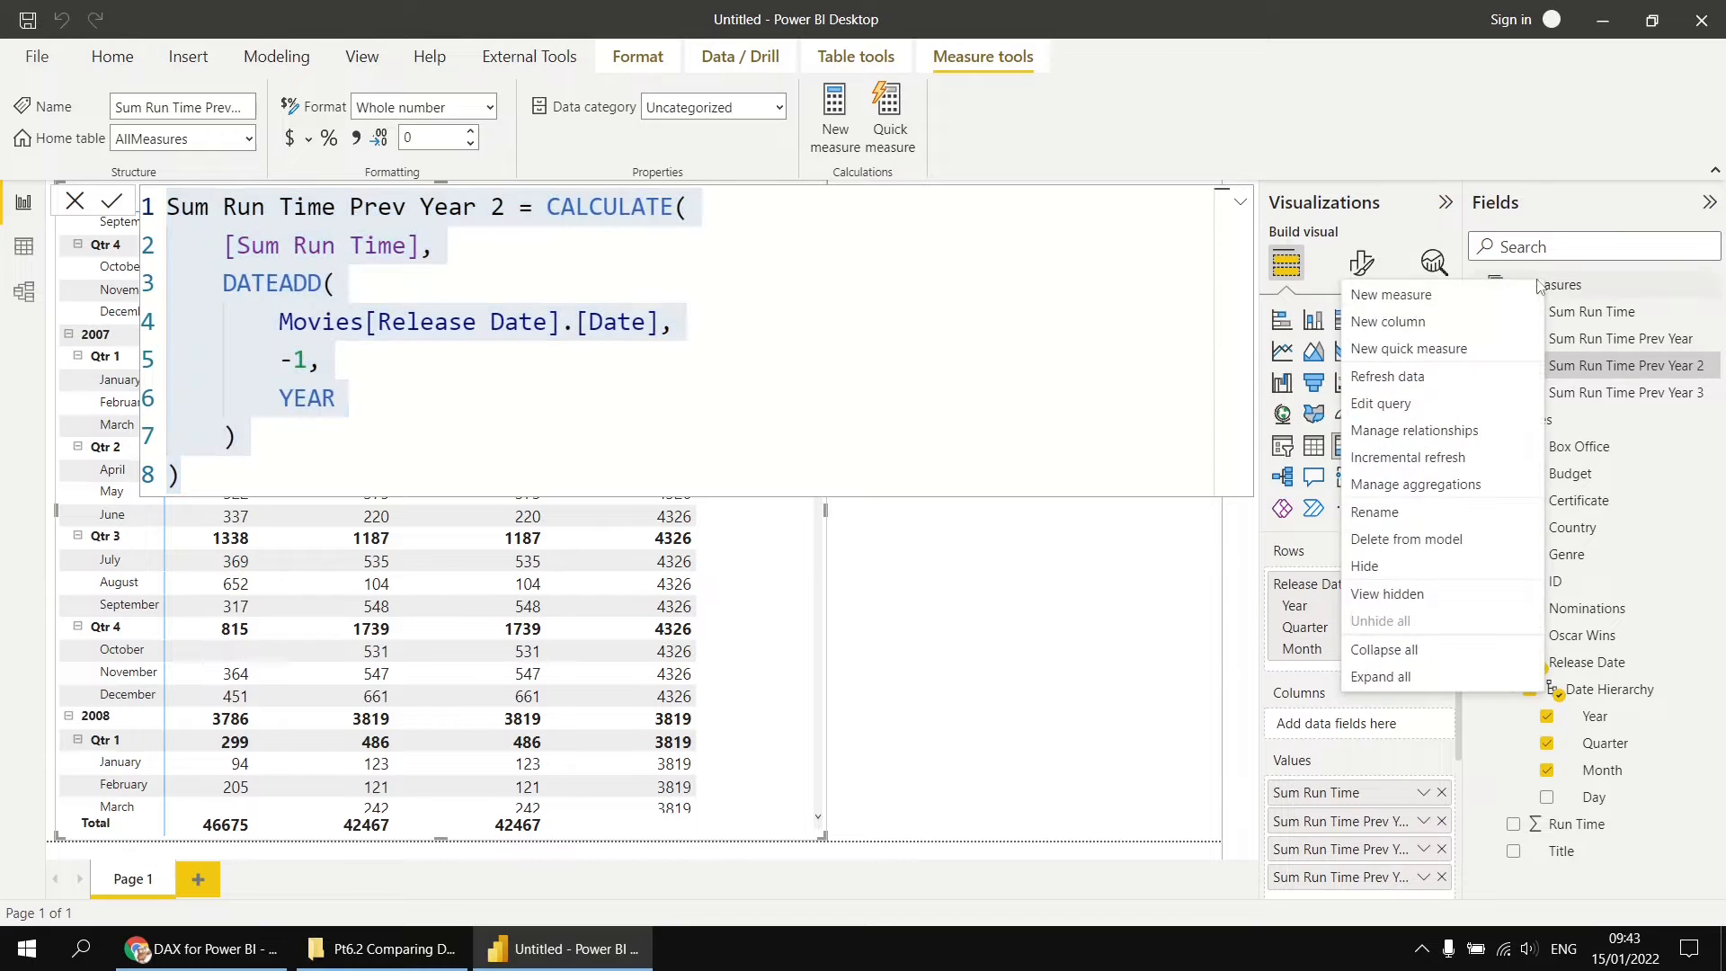
{"action": "left_click", "coordinate": [1433, 300]}
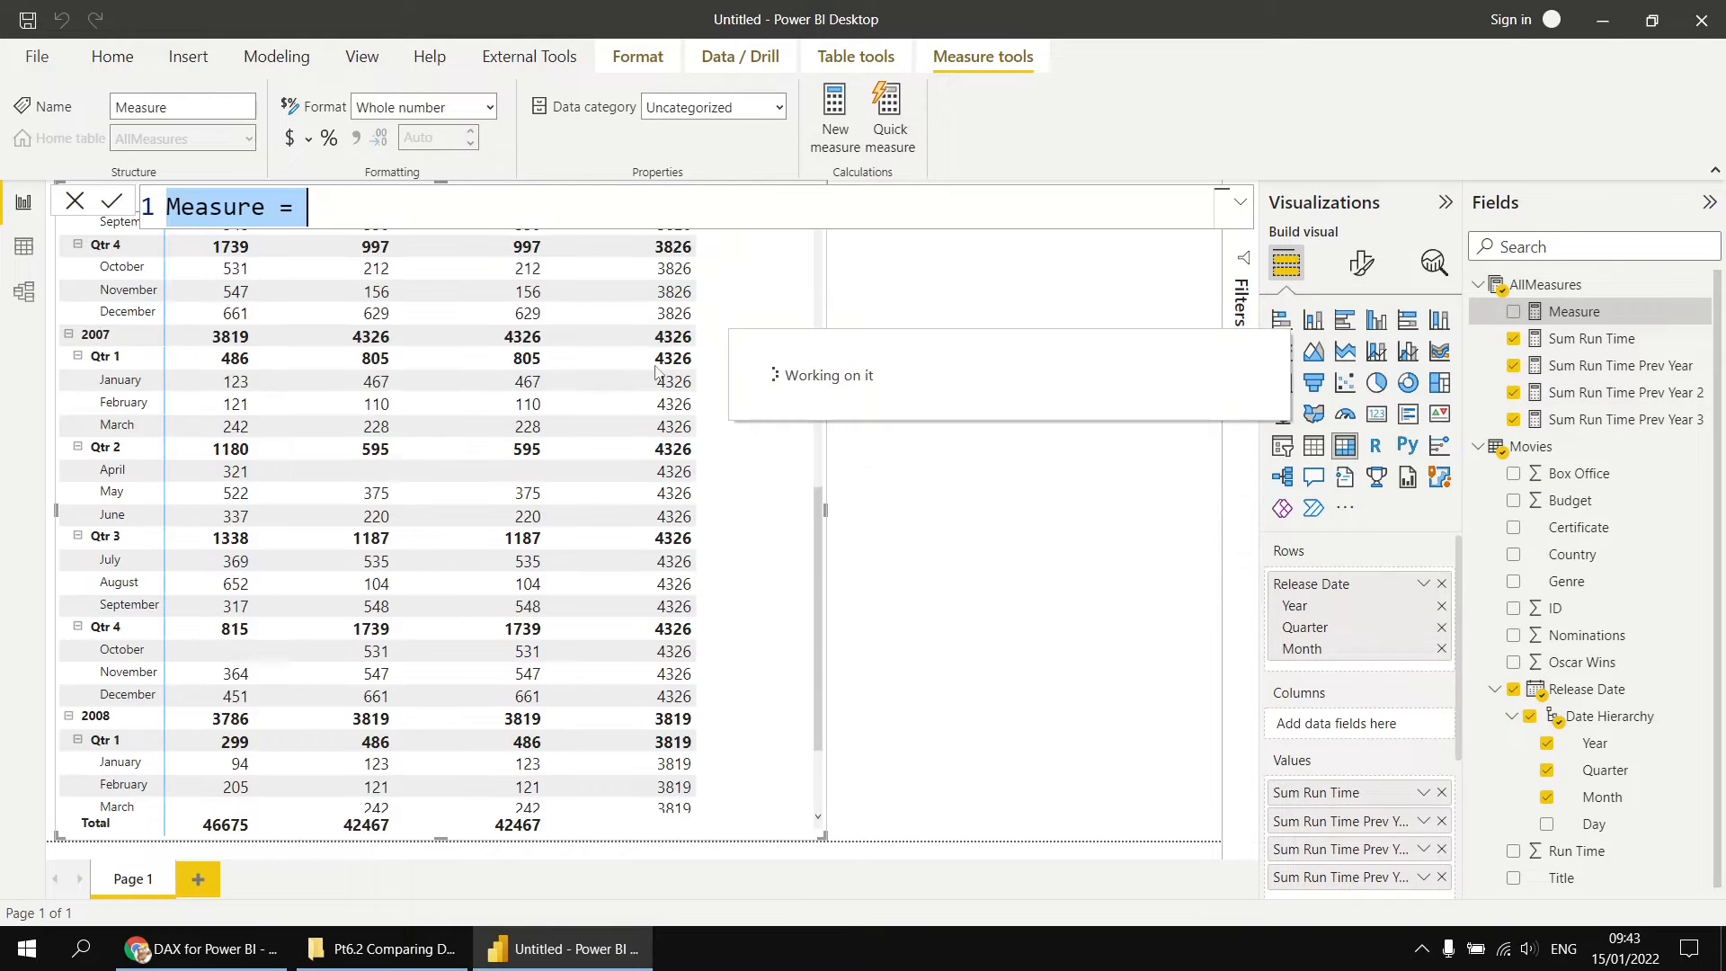
{"action": "key", "text": "ctrl+v"}
{"action": "left_click_drag", "start_coordinate": [422, 212], "coordinate": [503, 206]}
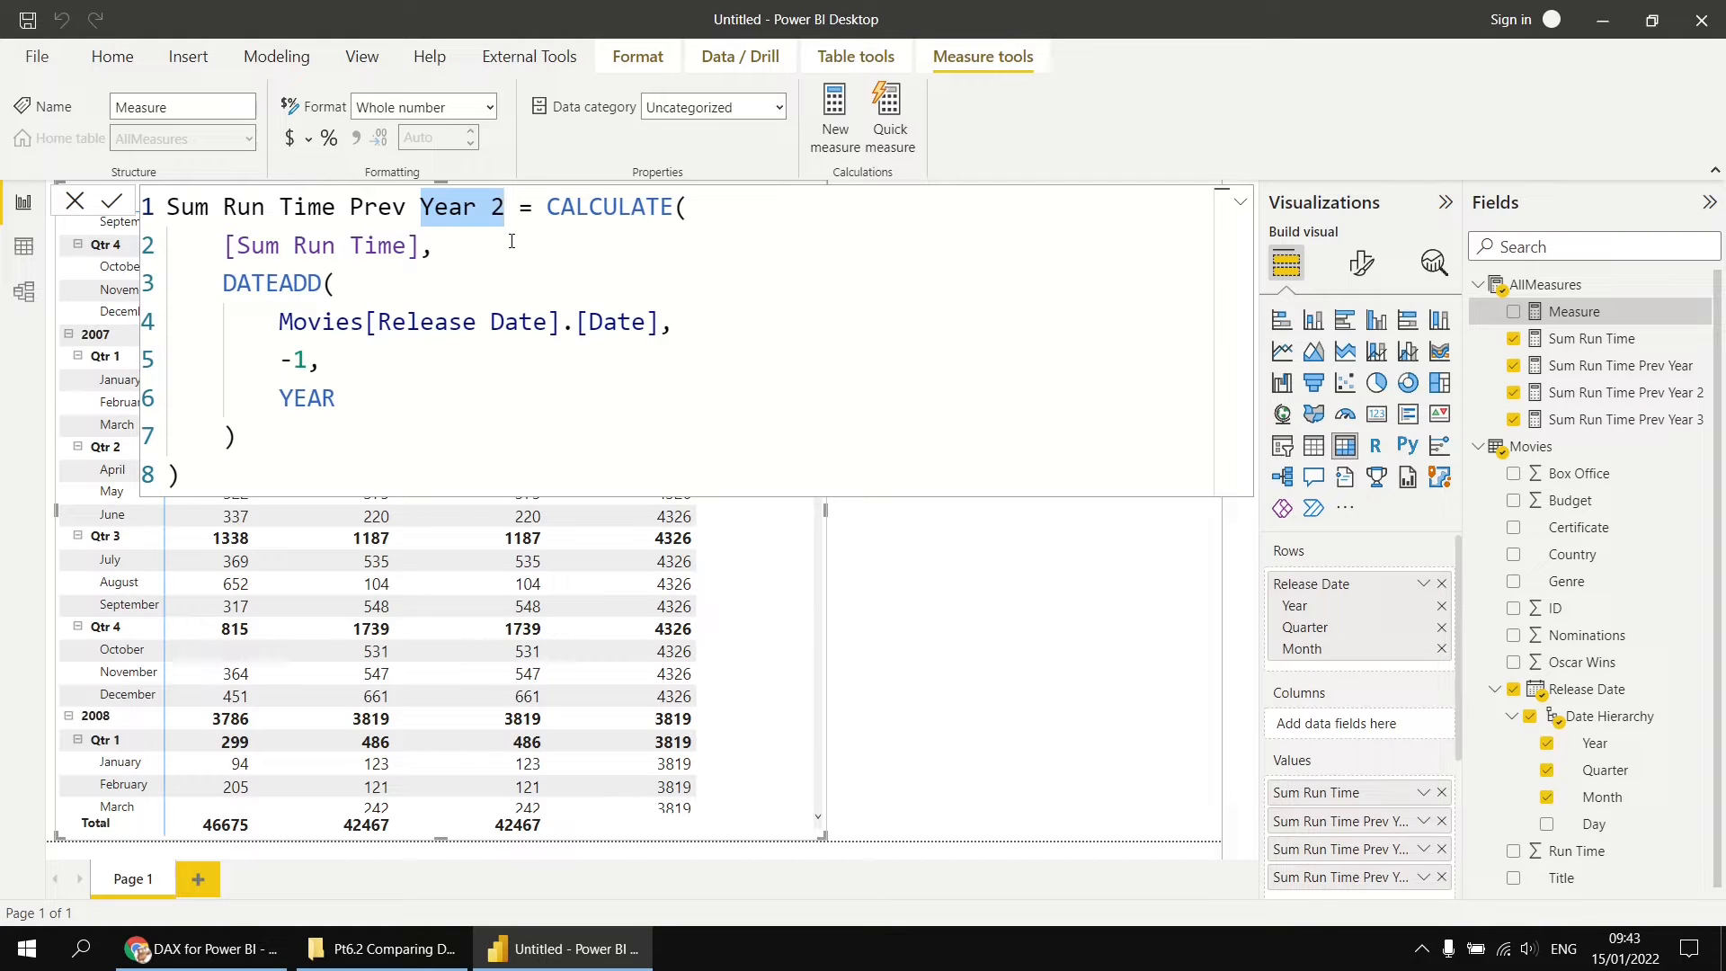
{"action": "type", "text": "Qtr"}
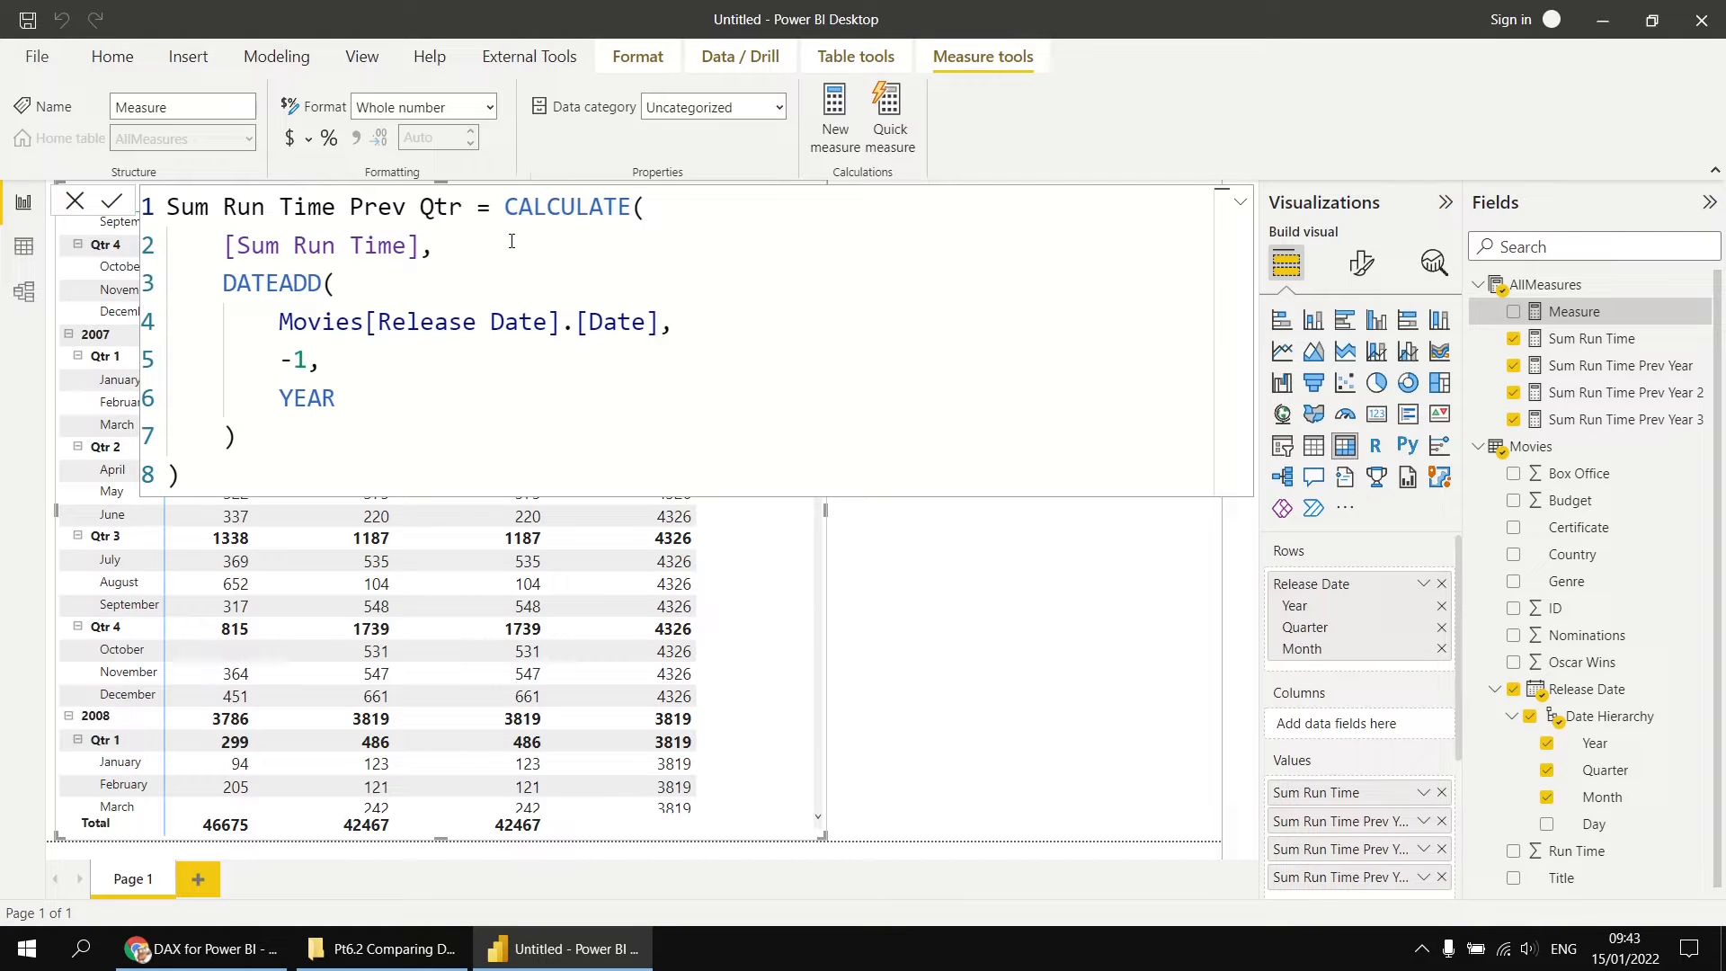
Step: Change the DATEADD interval in Sum Run Time Prev Qtr to QUARTER and commit the measure
{"action": "double_click", "coordinate": [309, 398]}
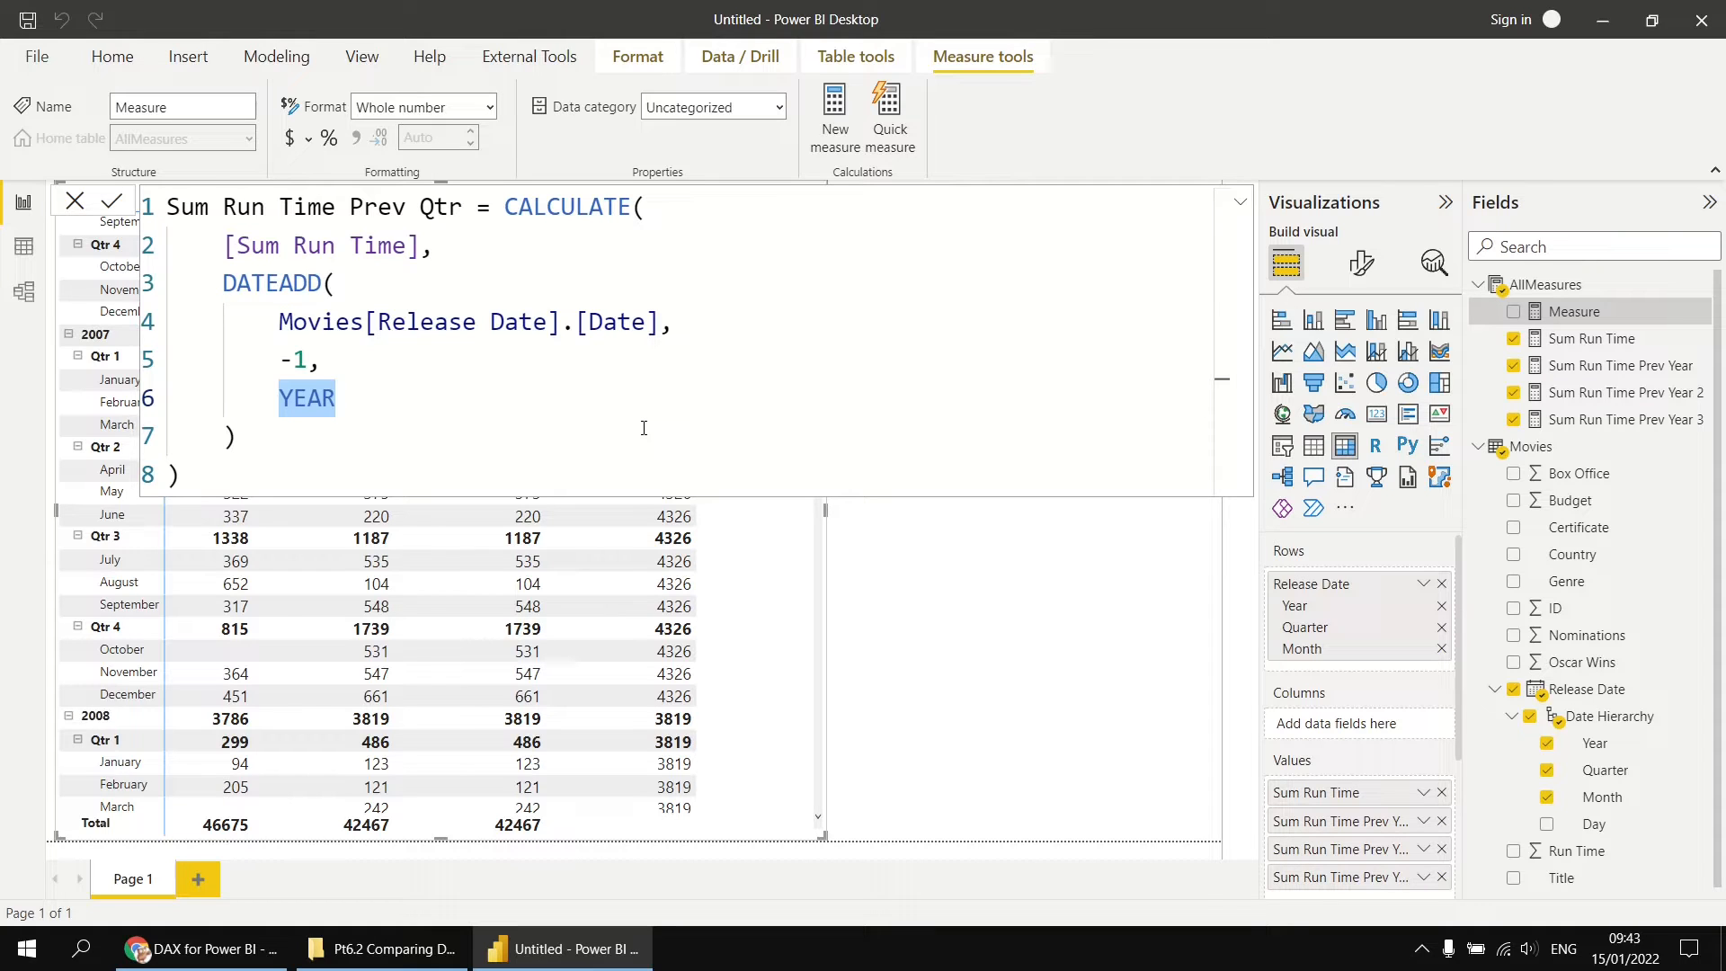
{"action": "key", "text": "BackSpace"}
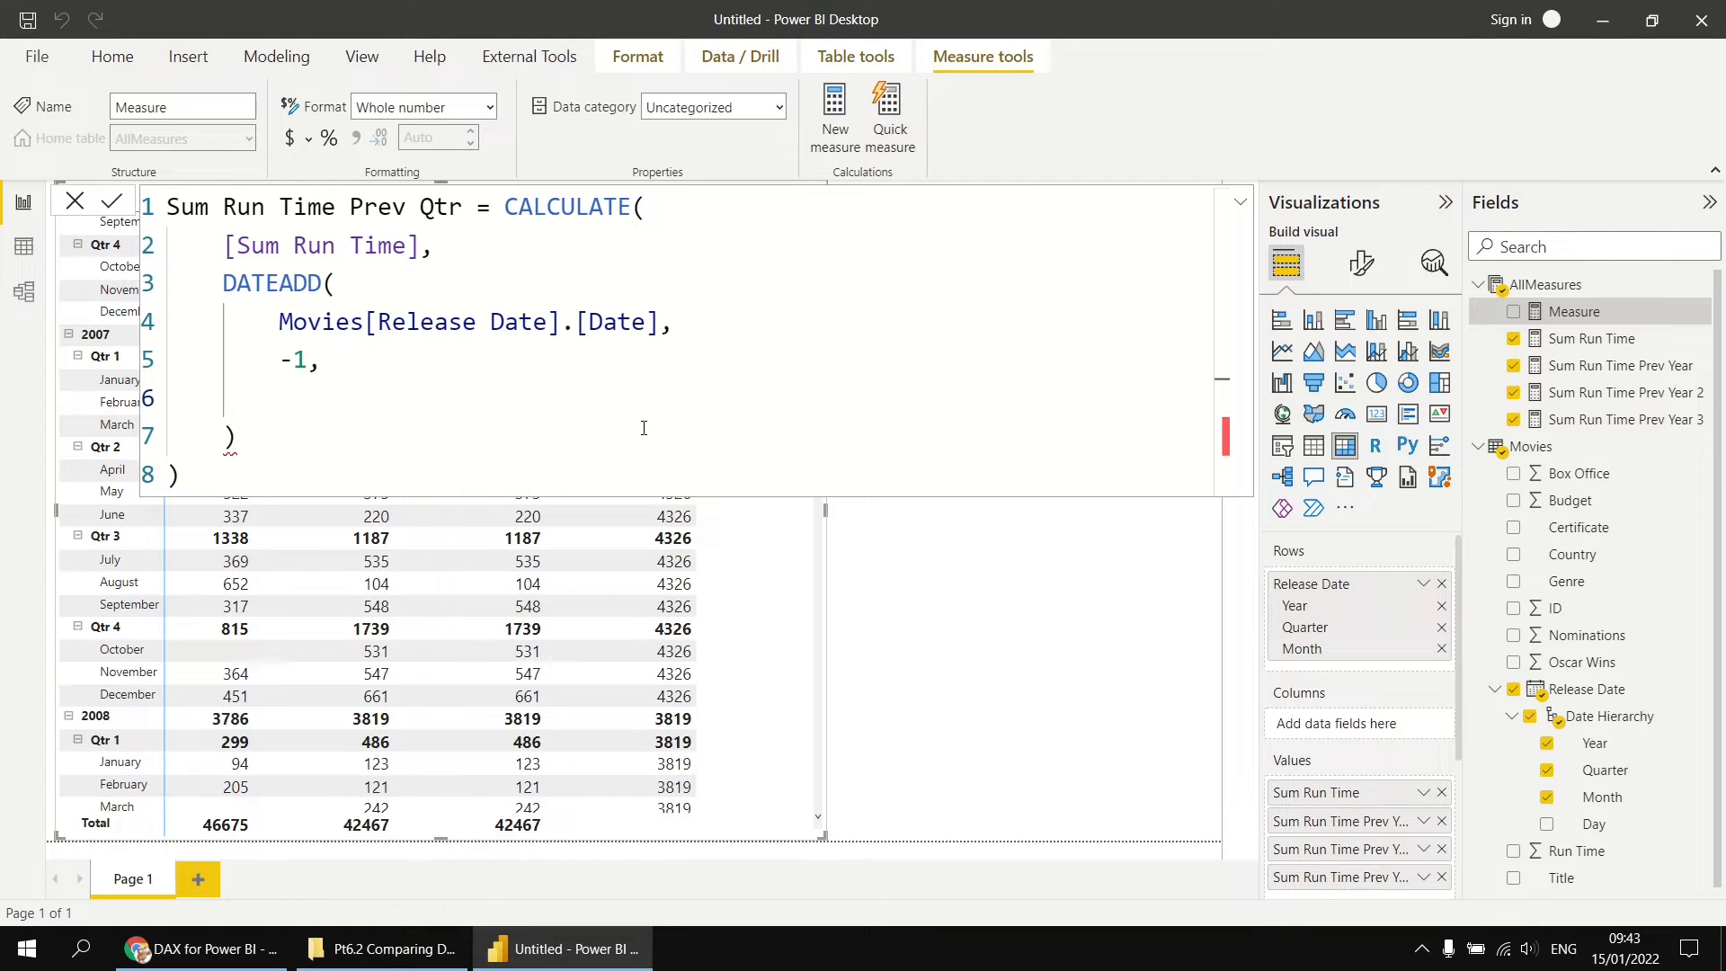
{"action": "type", "text": "qu"}
{"action": "left_click", "coordinate": [644, 437]}
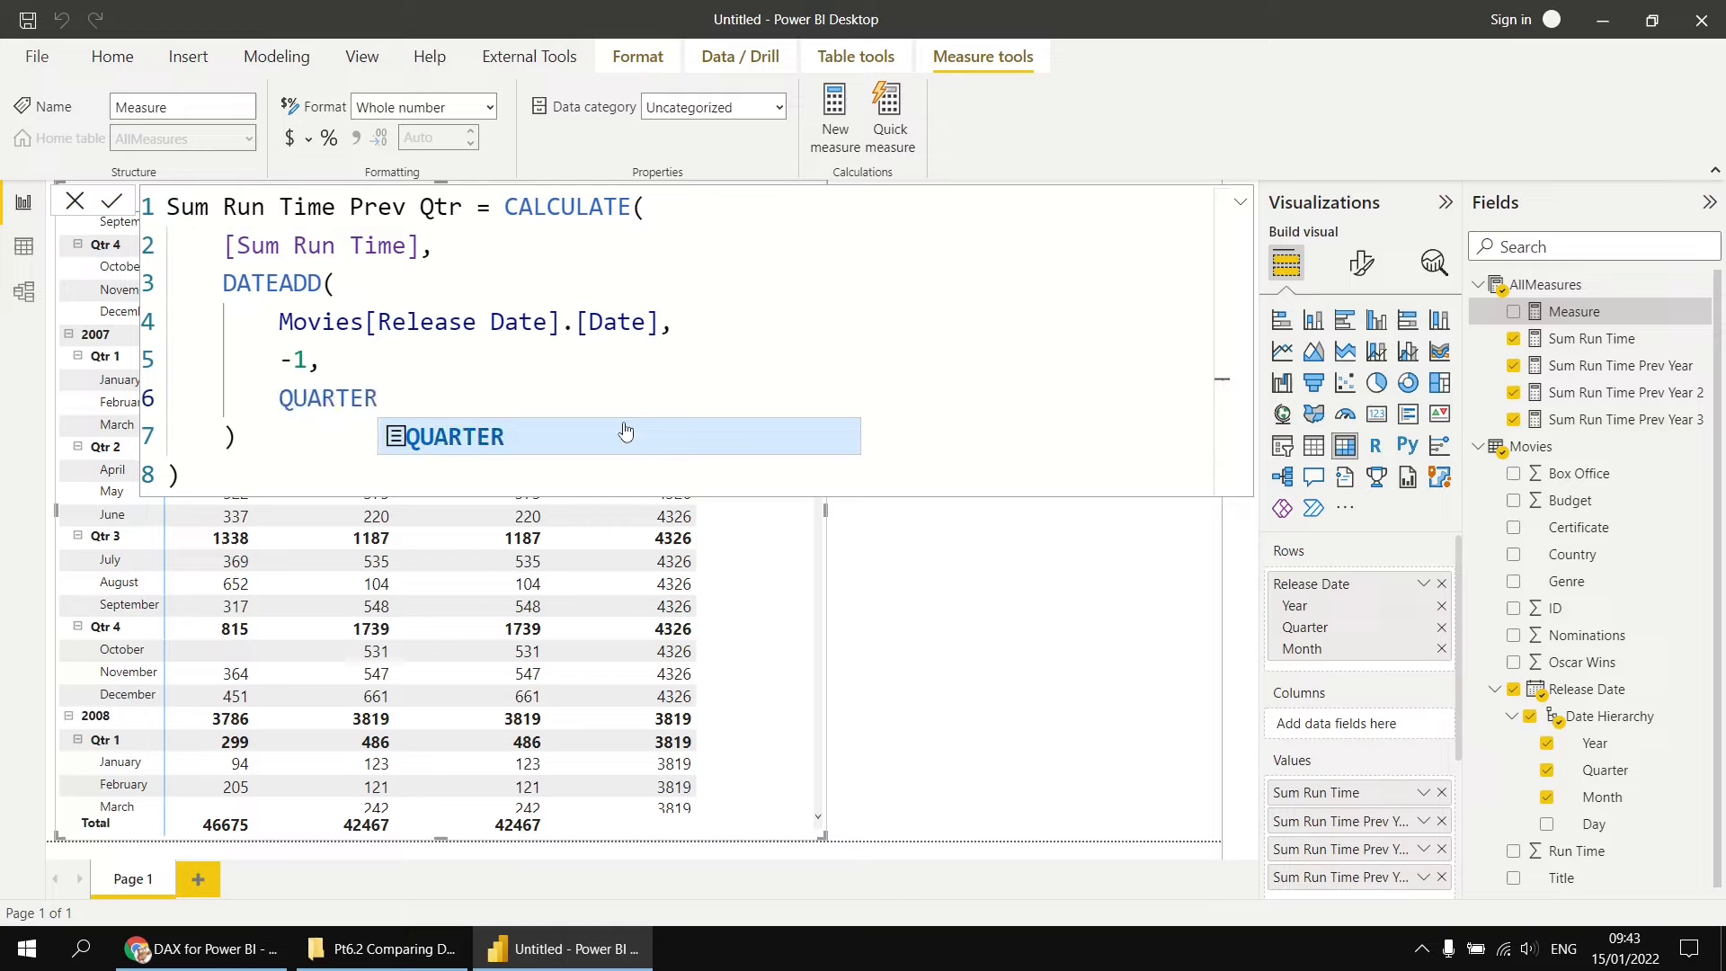
{"action": "left_click", "coordinate": [111, 203]}
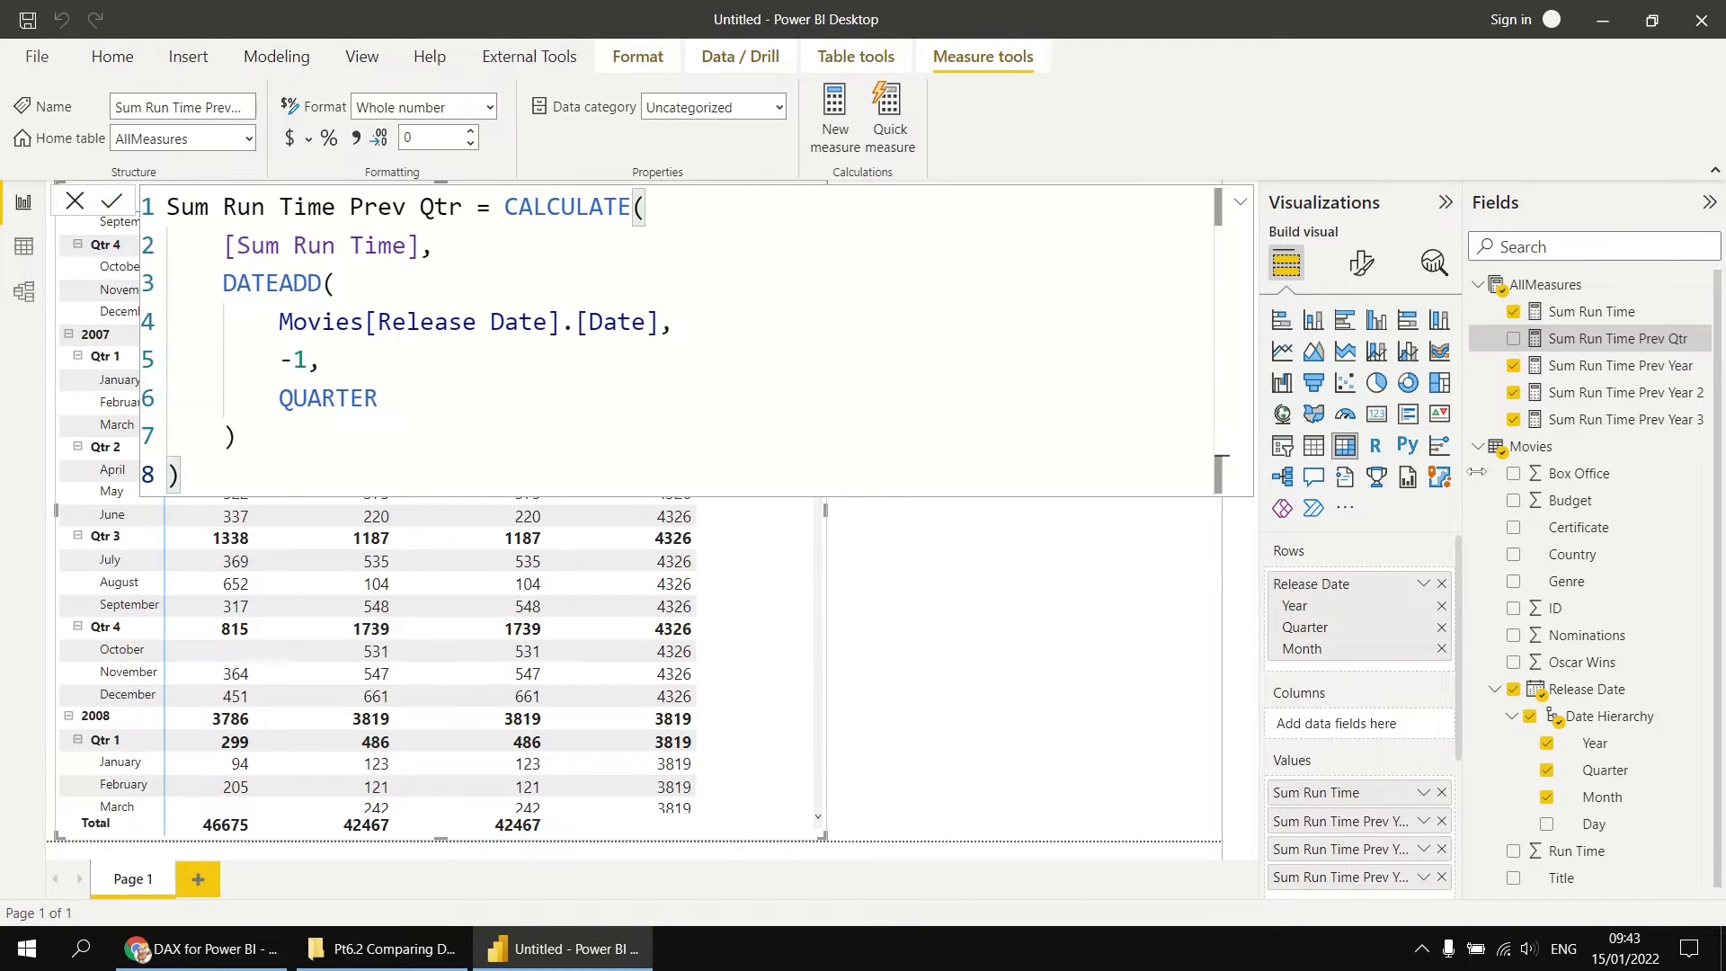
Step: Copy the Sum Run Time Prev Year 3 formula into a new AllMeasures measure named Sum Run Time Prev Qtr 2
{"action": "left_click", "coordinate": [1596, 421]}
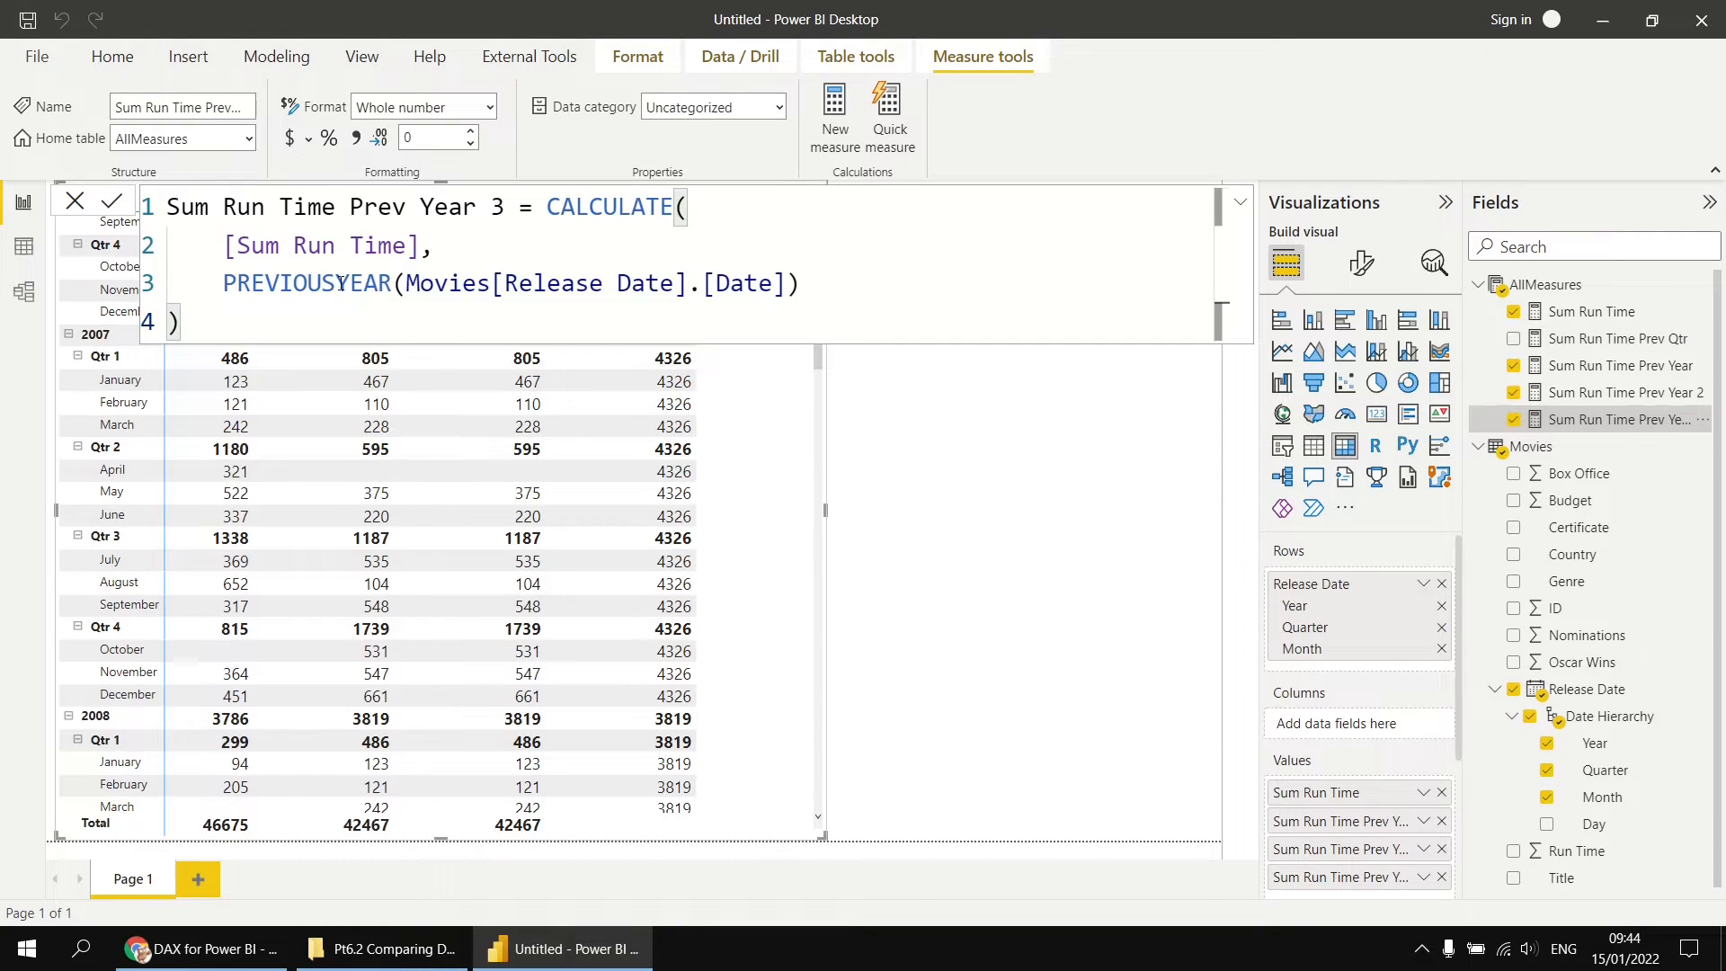
{"action": "left_click_drag", "start_coordinate": [199, 324], "coordinate": [163, 207]}
{"action": "key", "text": "ctrl+c"}
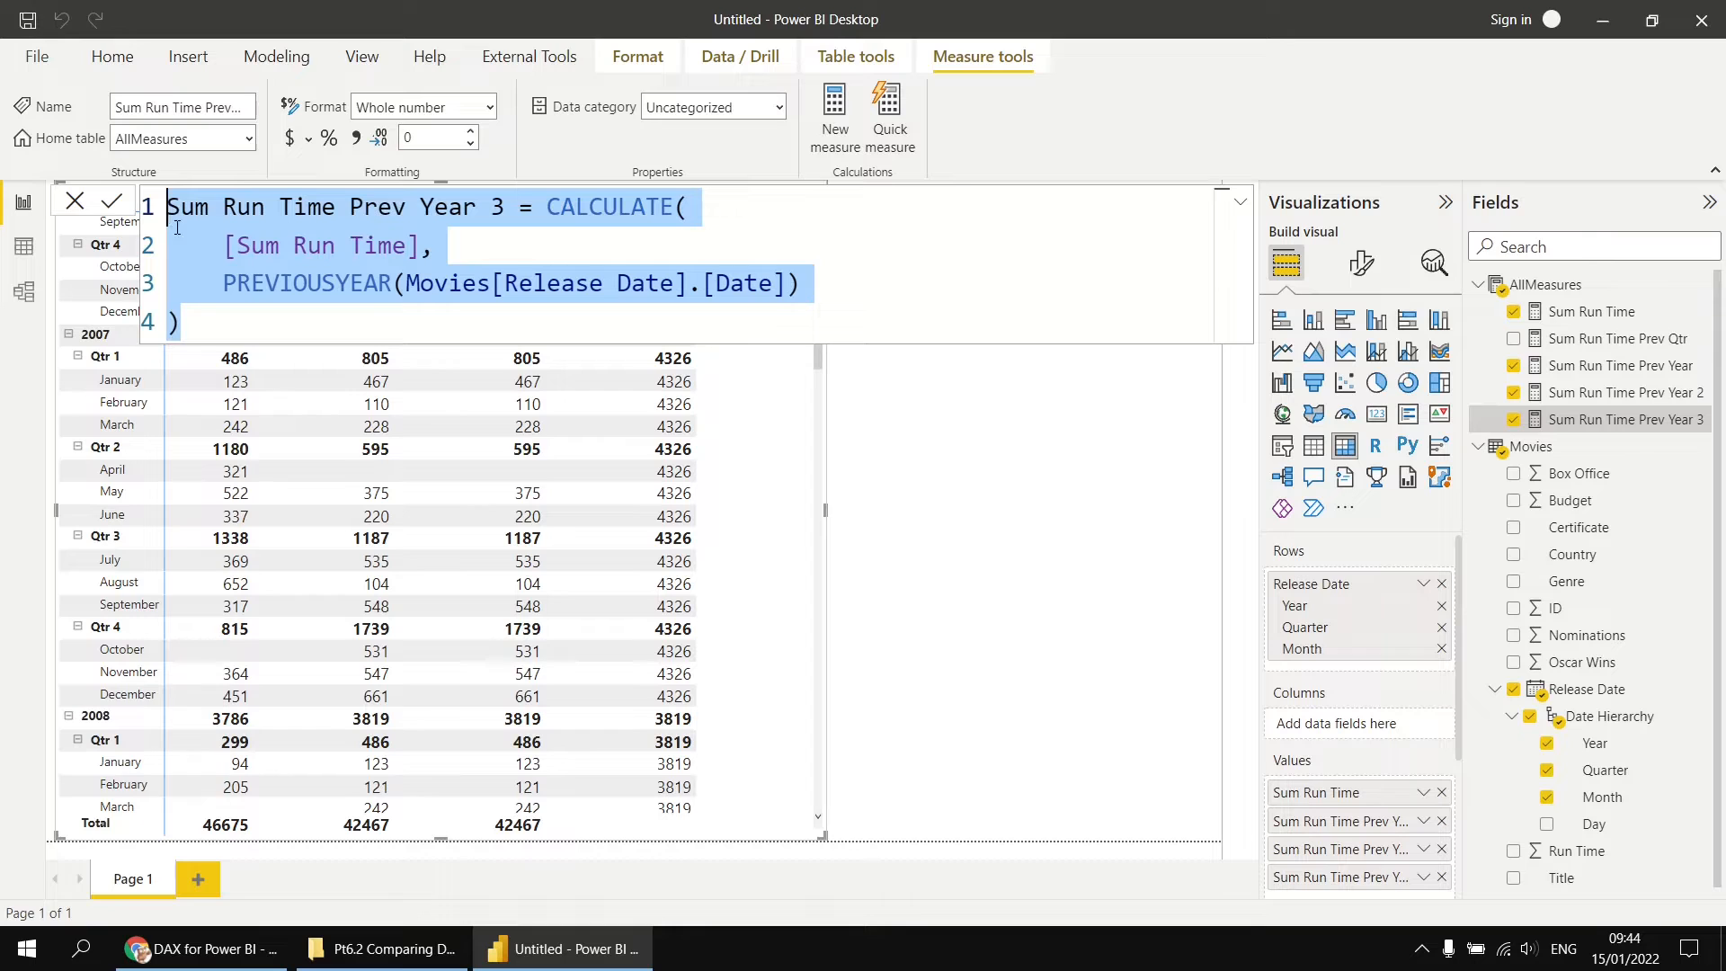
{"action": "right_click", "coordinate": [1543, 288]}
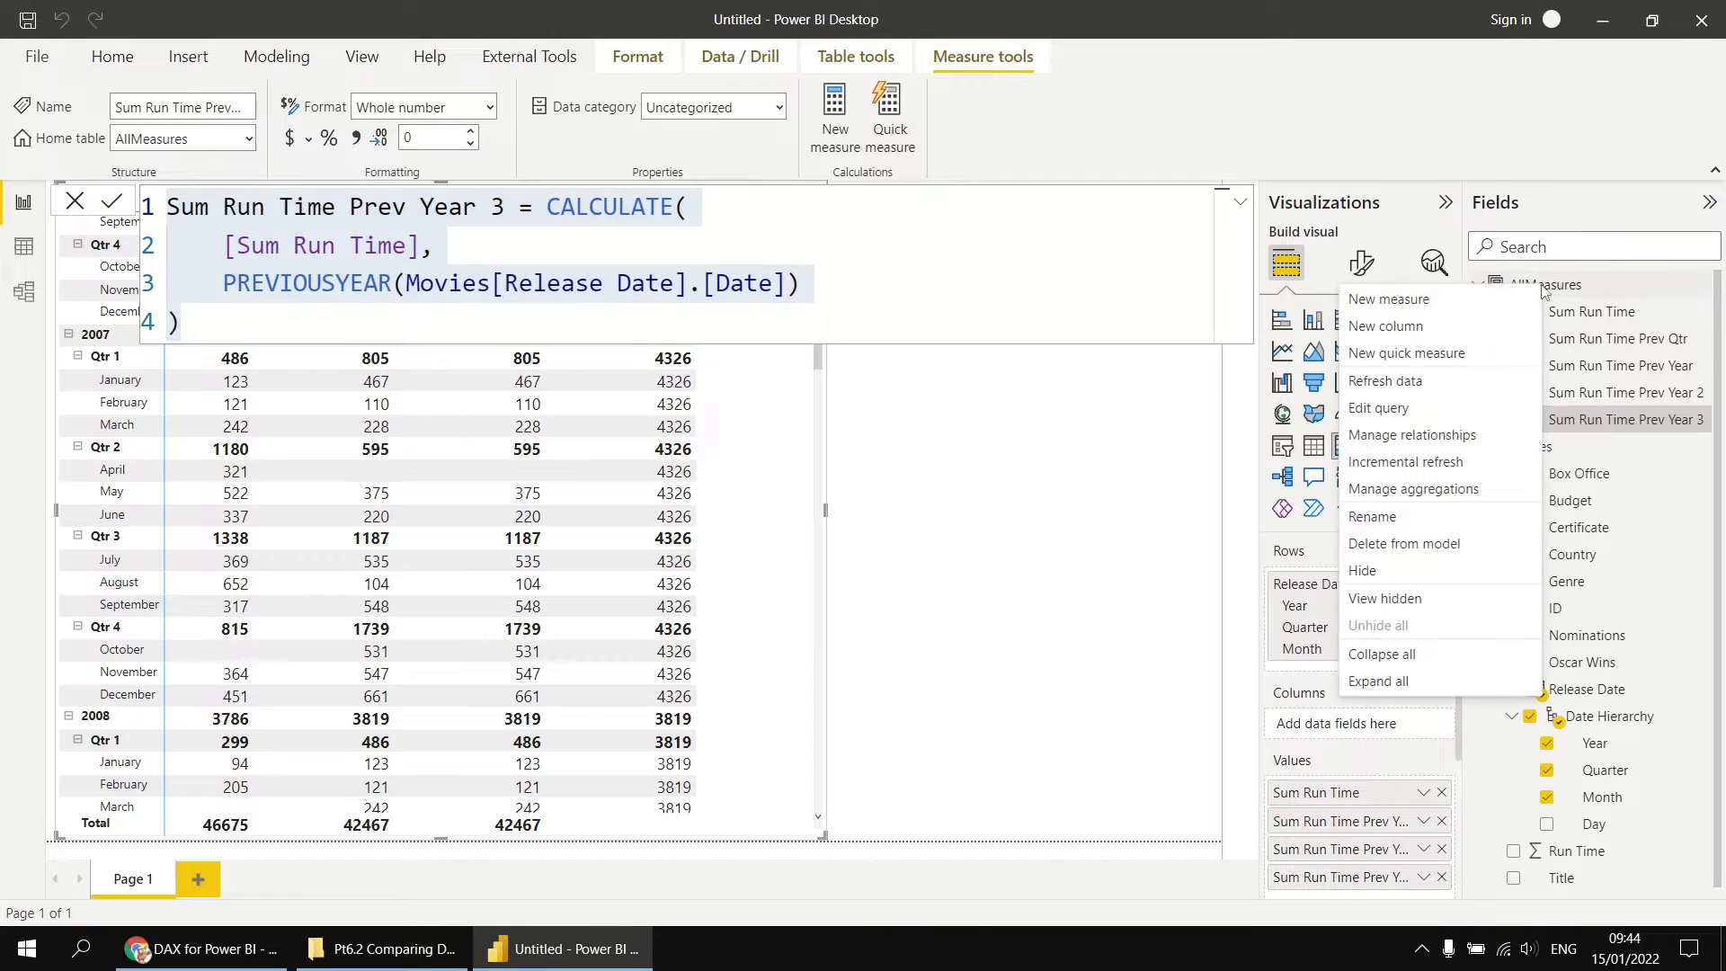
{"action": "left_click", "coordinate": [1437, 304]}
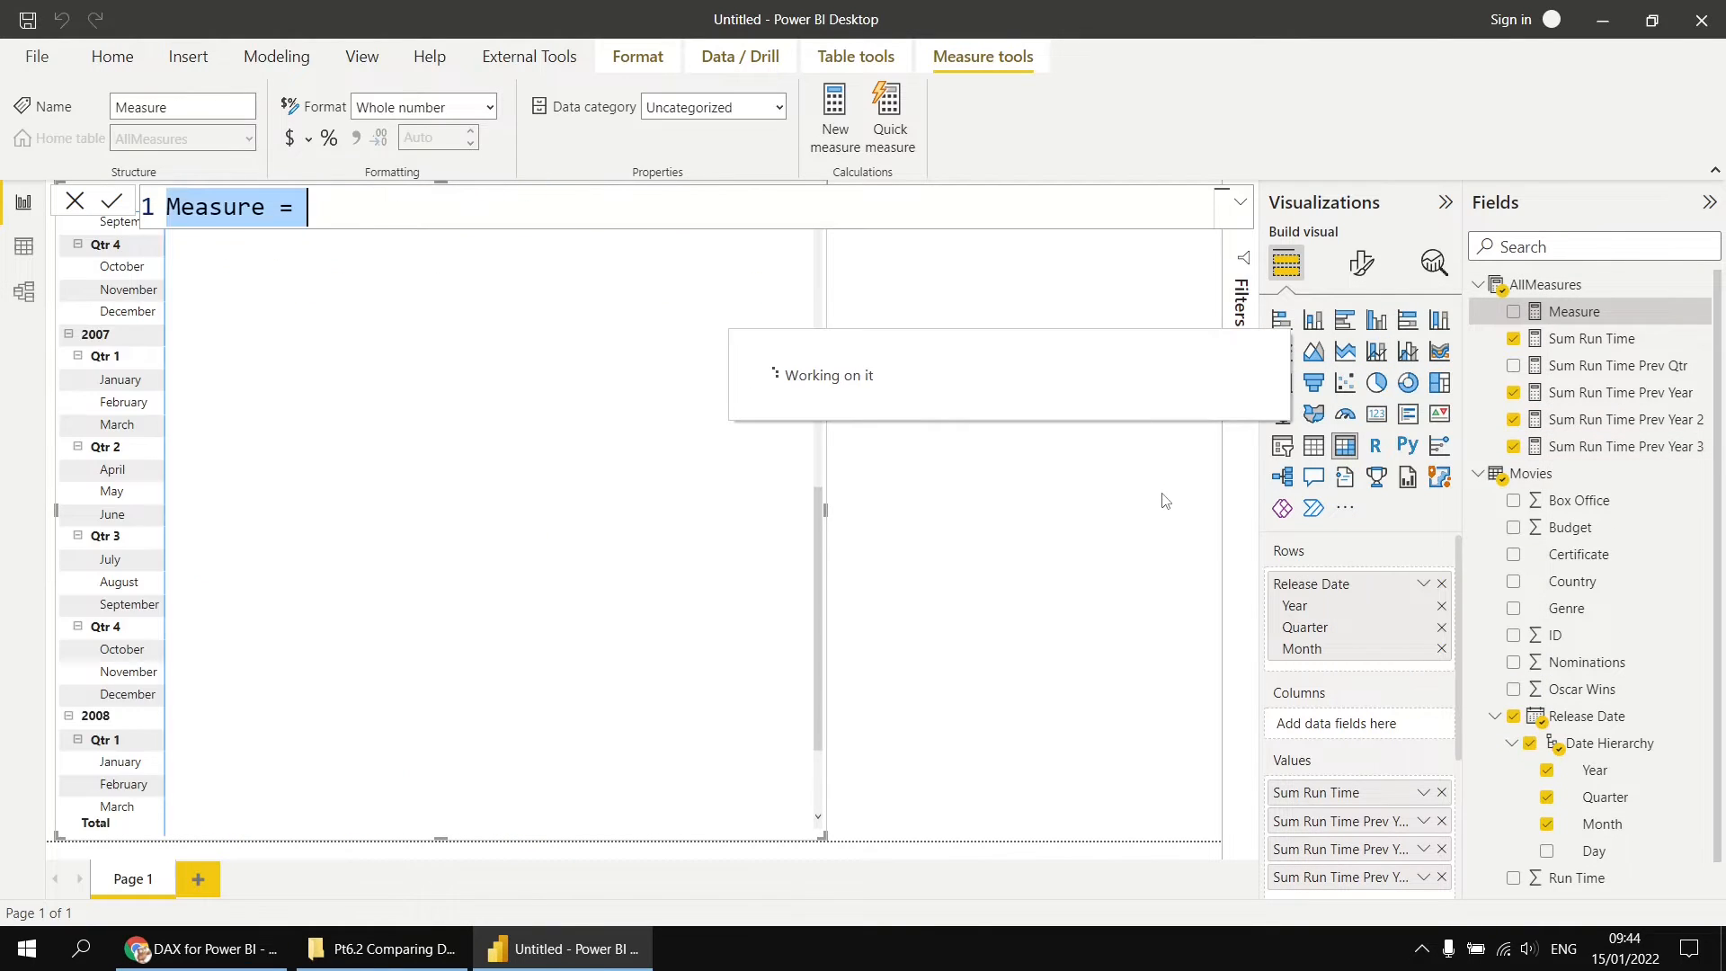
{"action": "key", "text": "ctrl+v"}
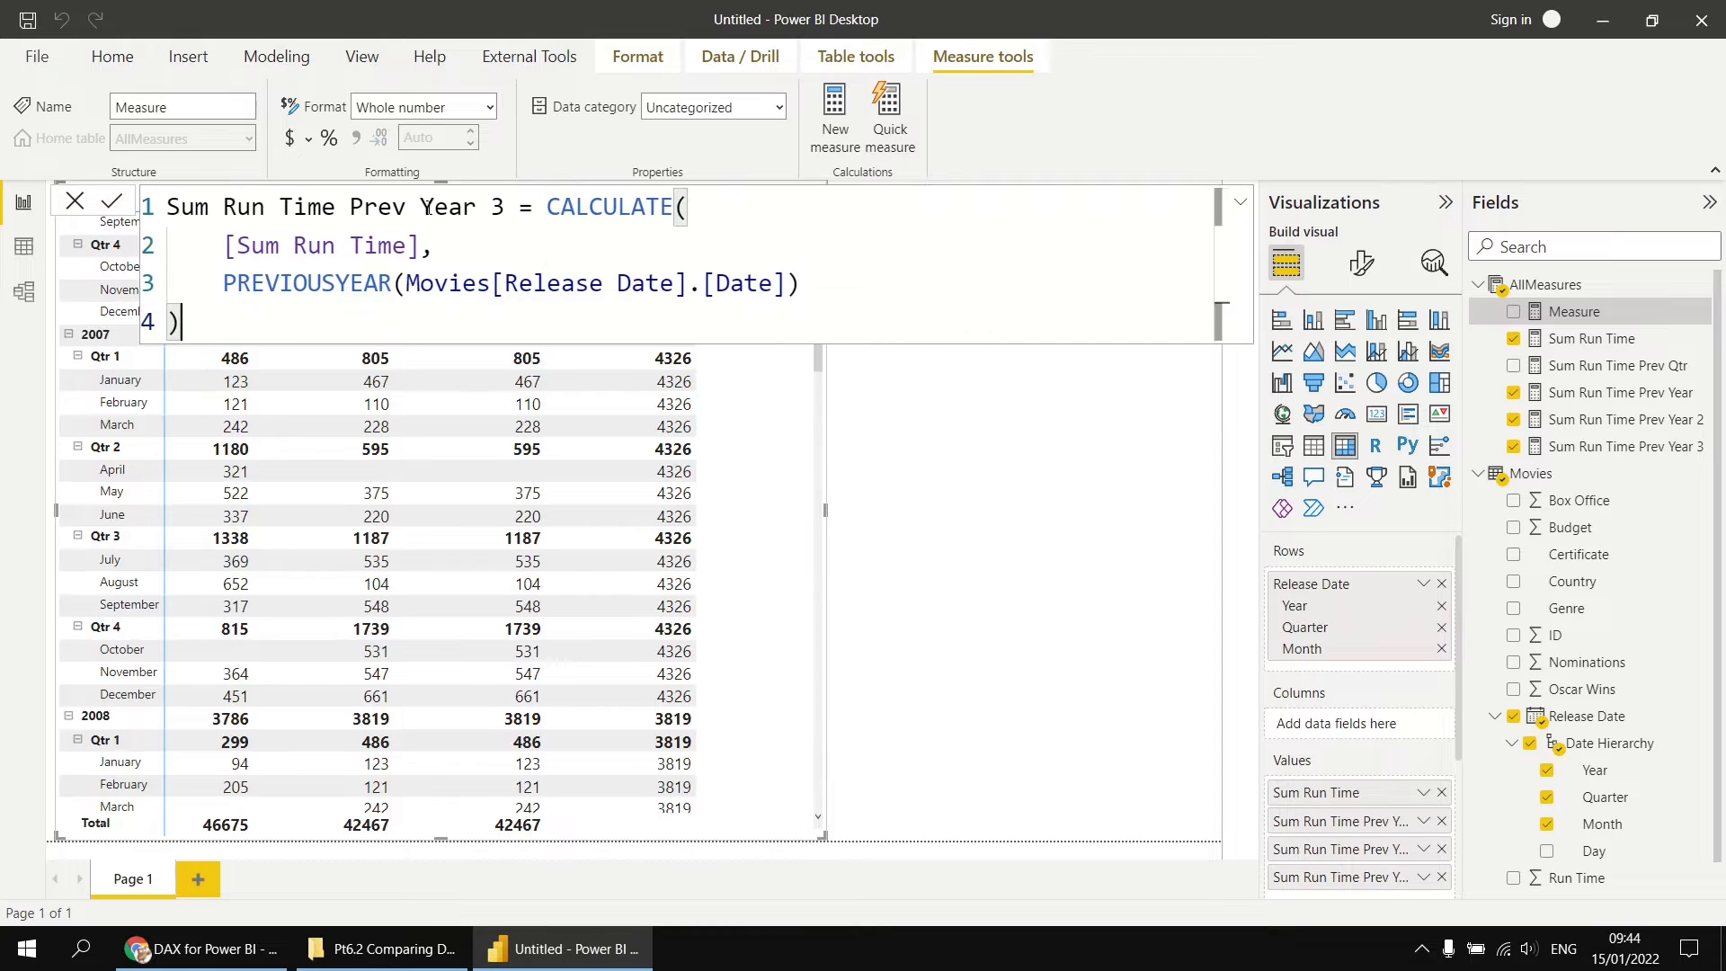
{"action": "left_click_drag", "start_coordinate": [423, 207], "coordinate": [505, 208]}
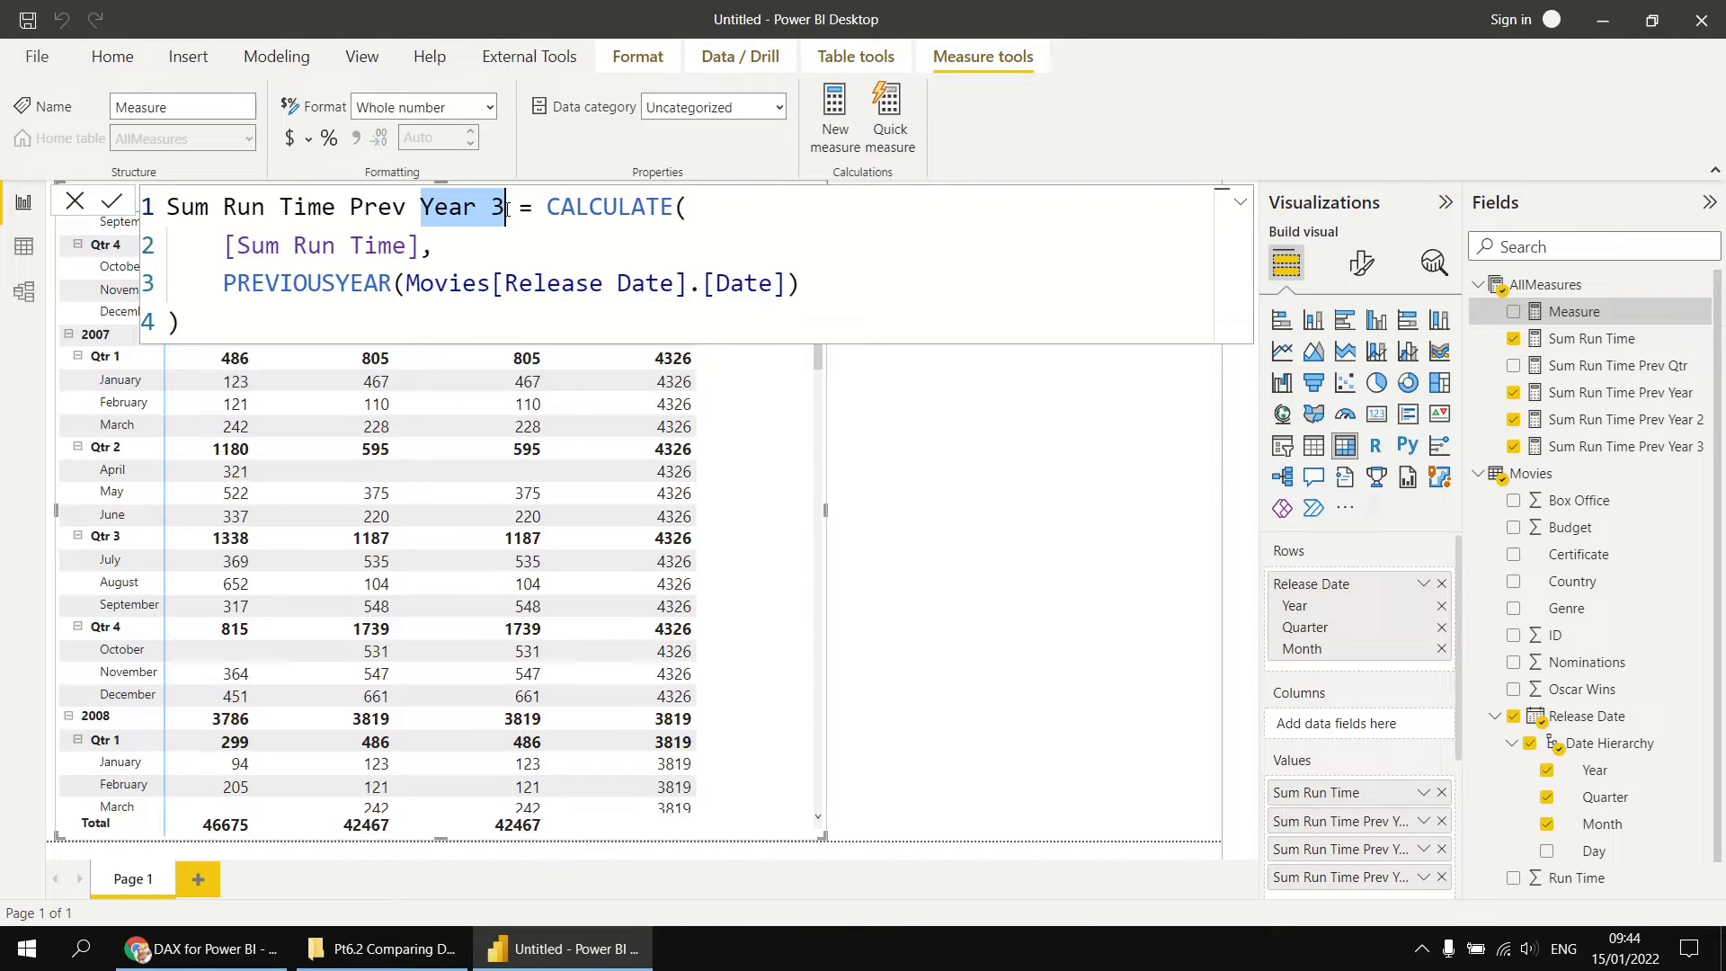
{"action": "type", "text": "Qt"}
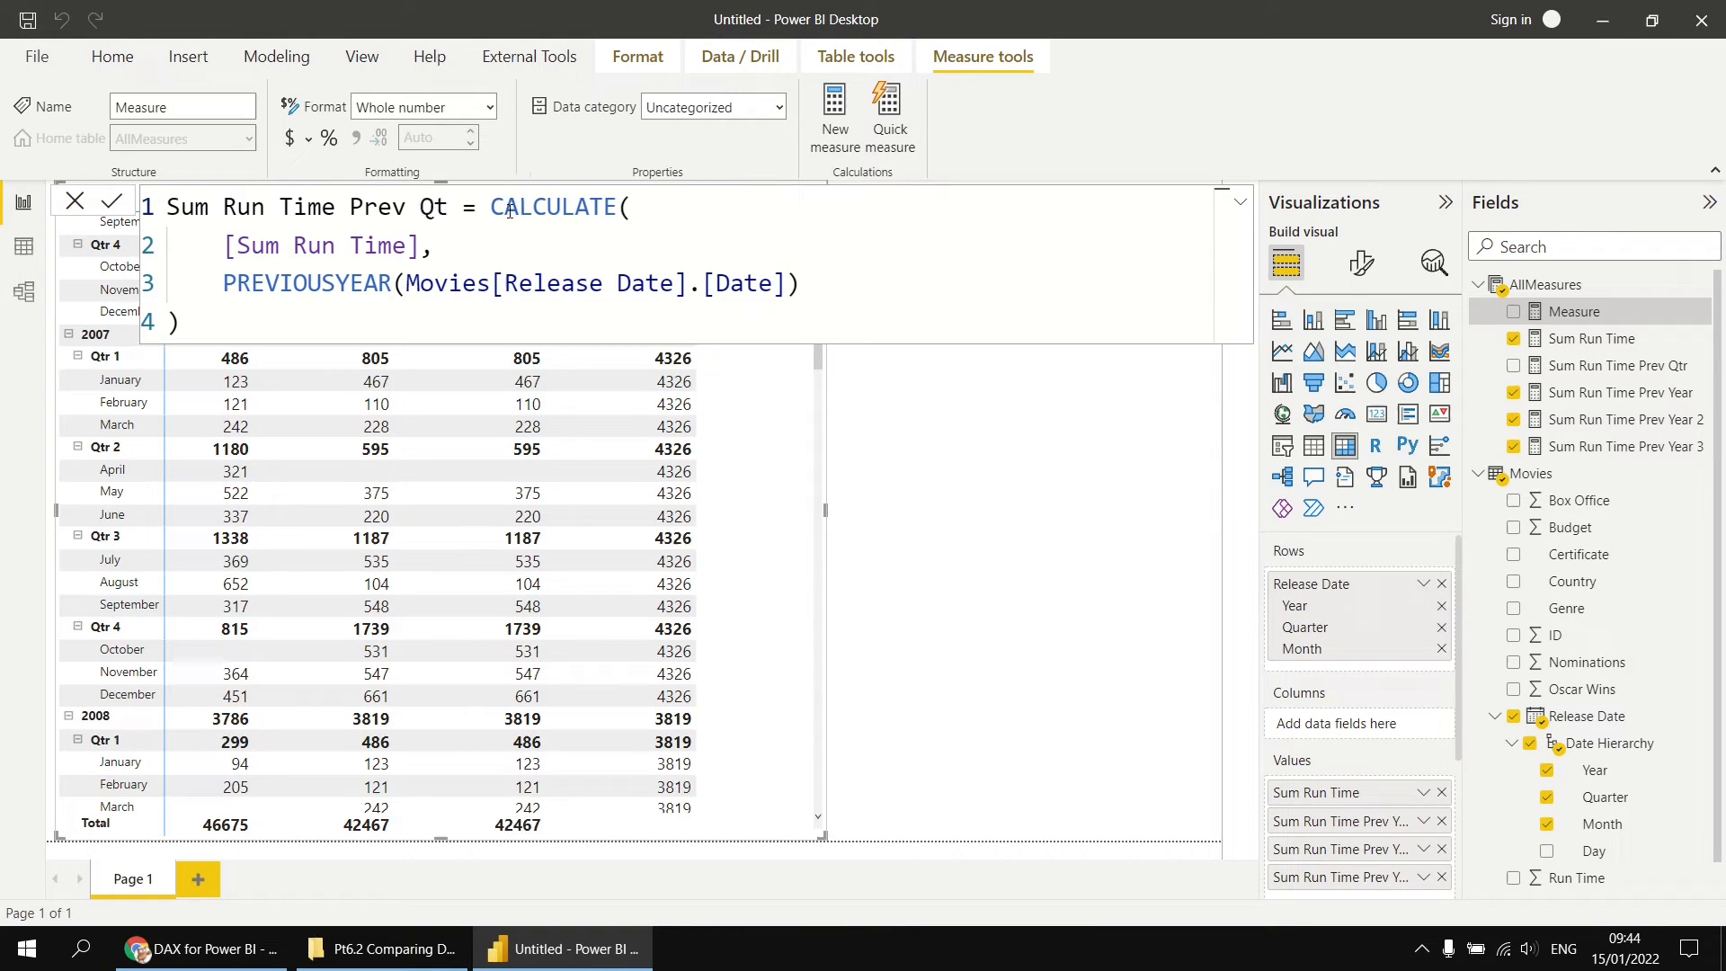
{"action": "type", "text": "r 2"}
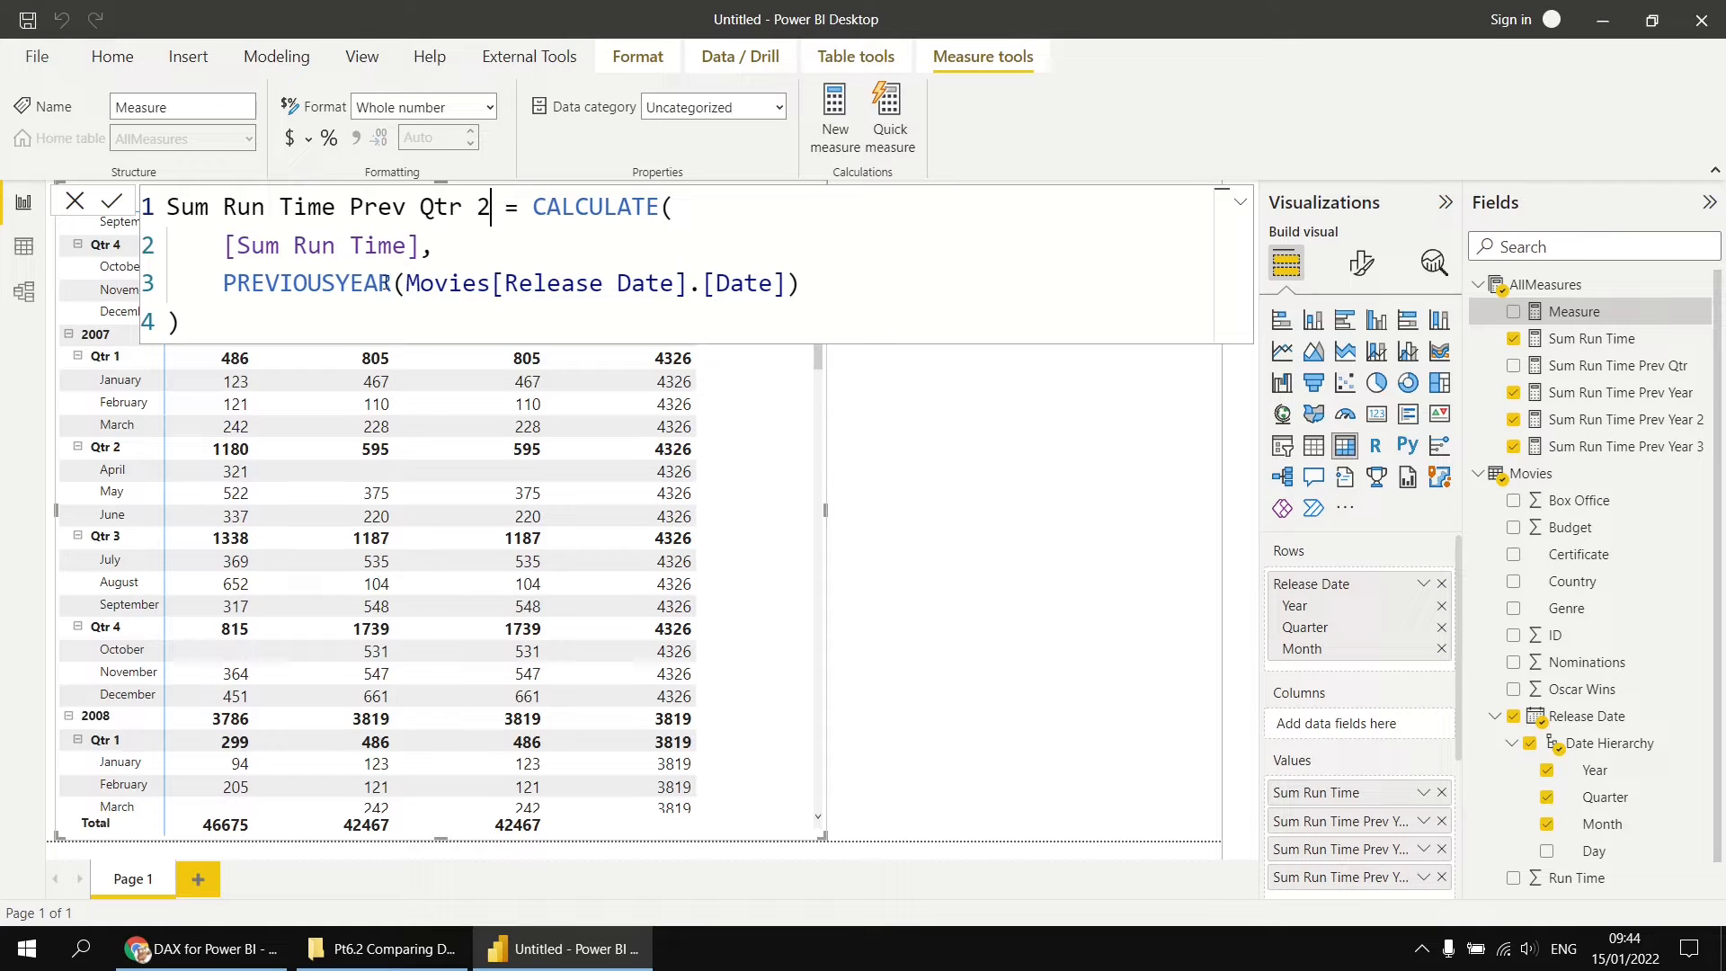
Step: Replace PREVIOUSYEAR with PREVIOUSQUARTER in the Sum Run Time Prev Qtr 2 formula, keeping Movies[Release Date].[Date] as its argument
{"action": "left_click_drag", "start_coordinate": [392, 284], "coordinate": [339, 286]}
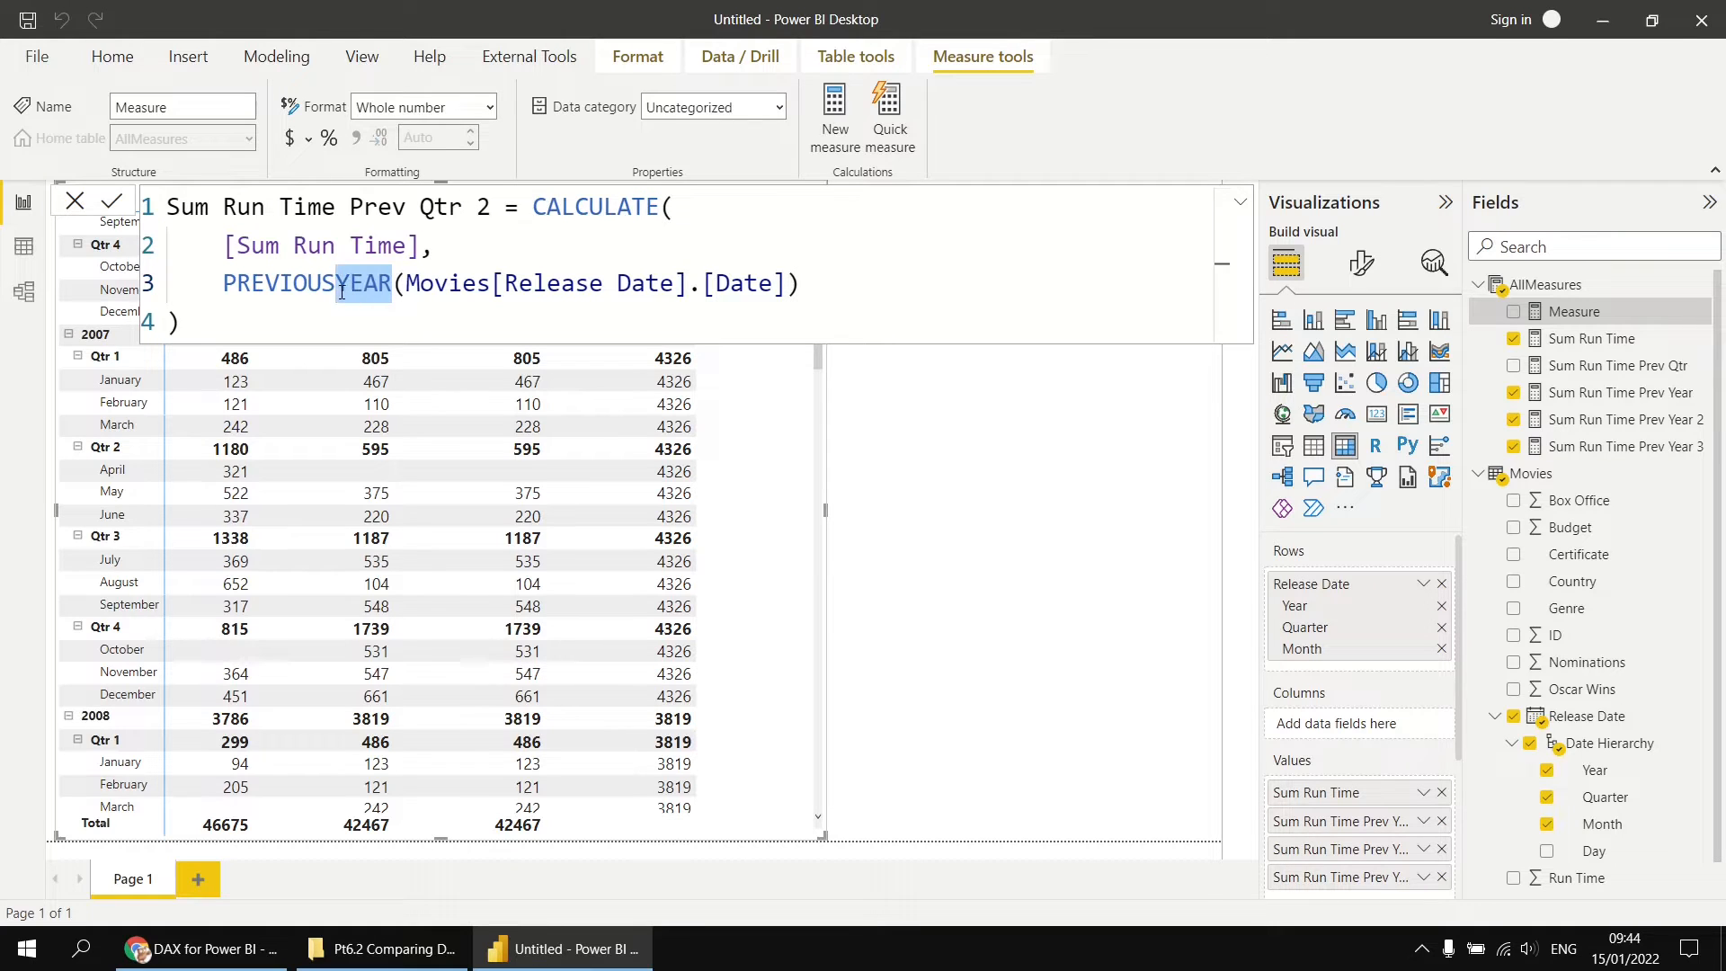
{"action": "type", "text": "Q"}
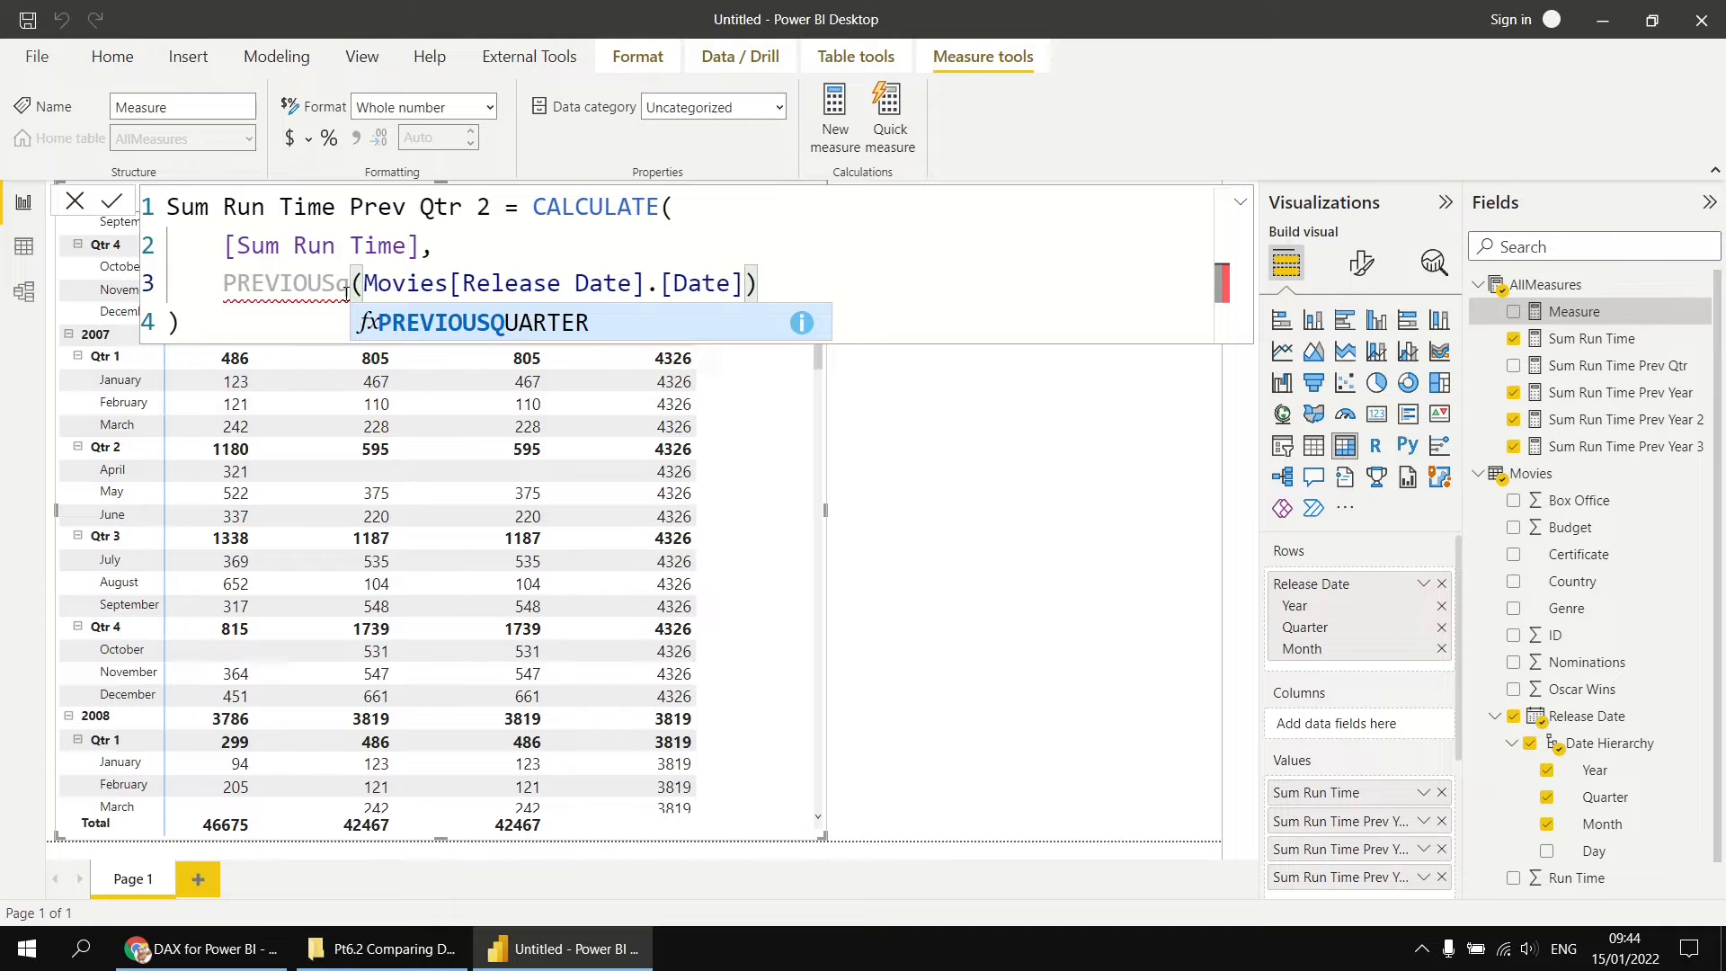
{"action": "key", "text": "Tab"}
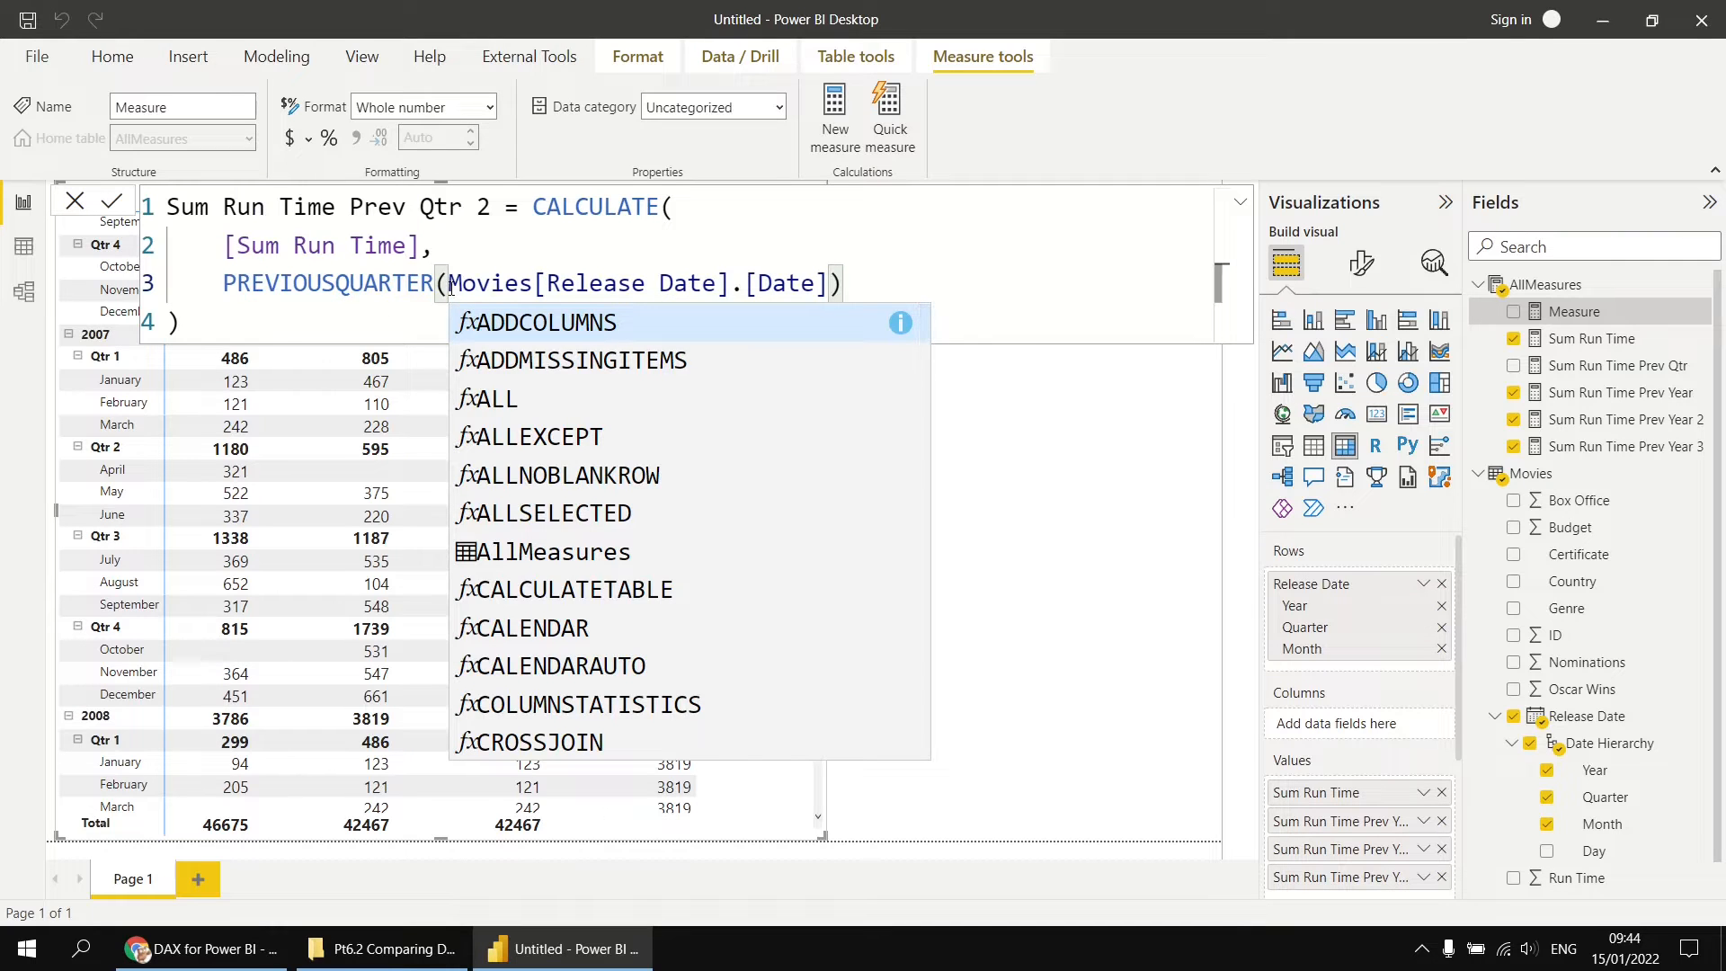
{"action": "left_click_drag", "start_coordinate": [451, 283], "coordinate": [827, 286]}
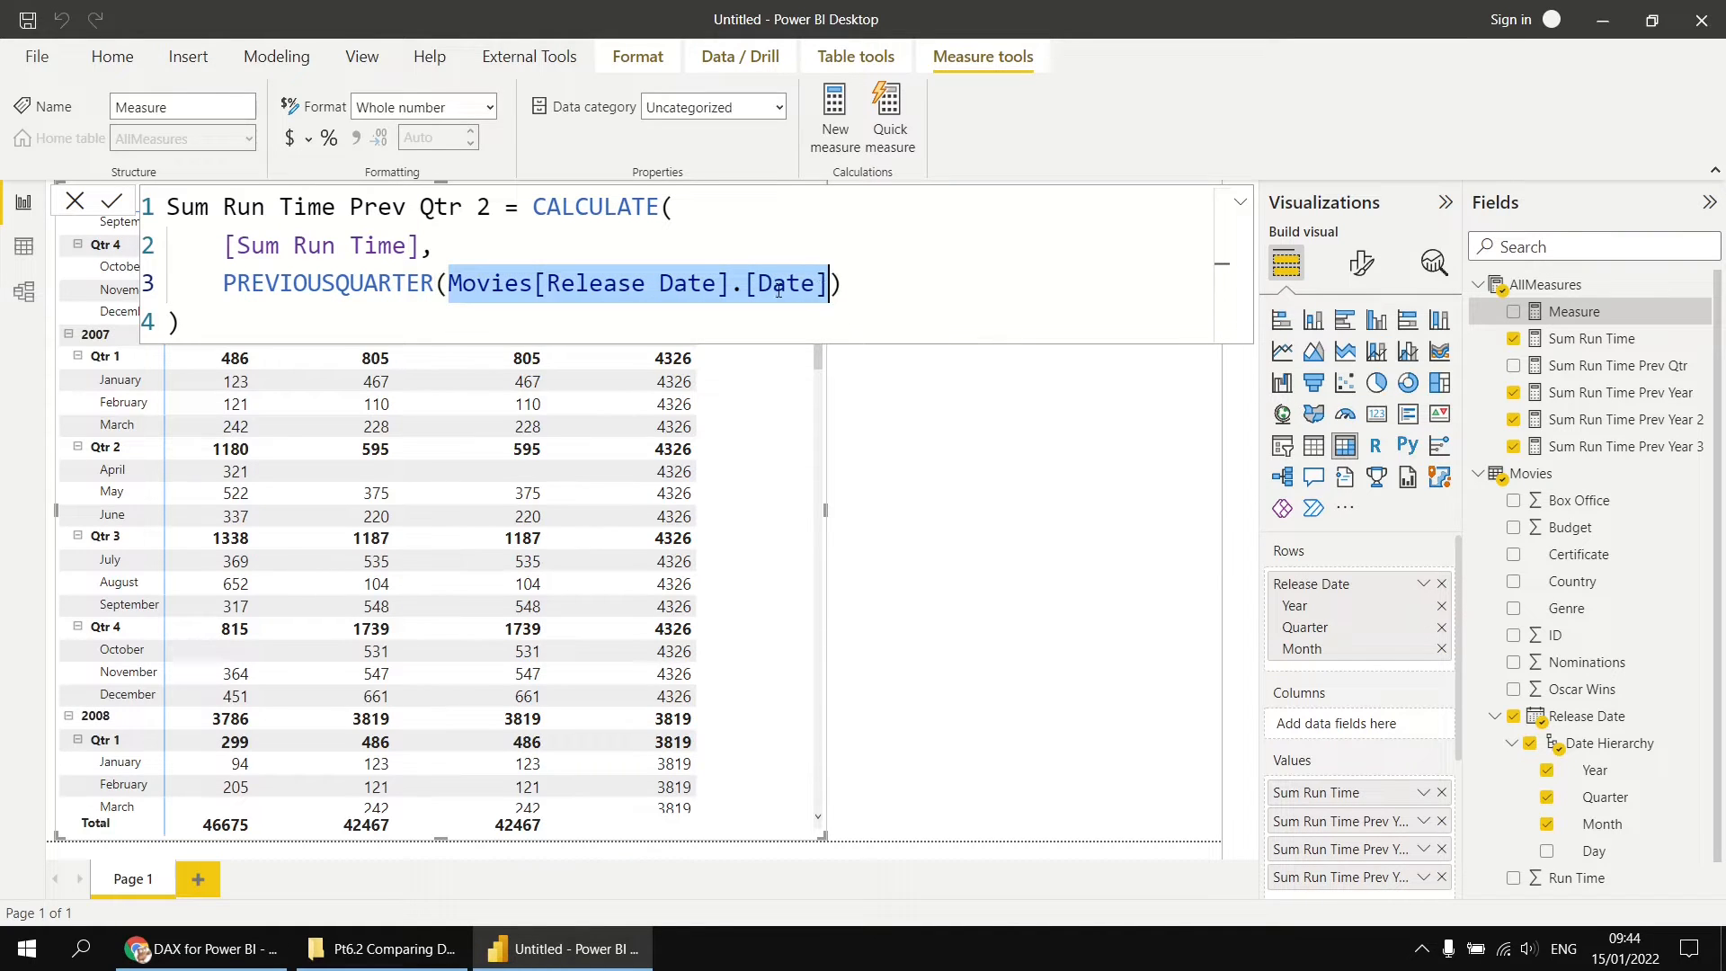
{"action": "left_click", "coordinate": [288, 317]}
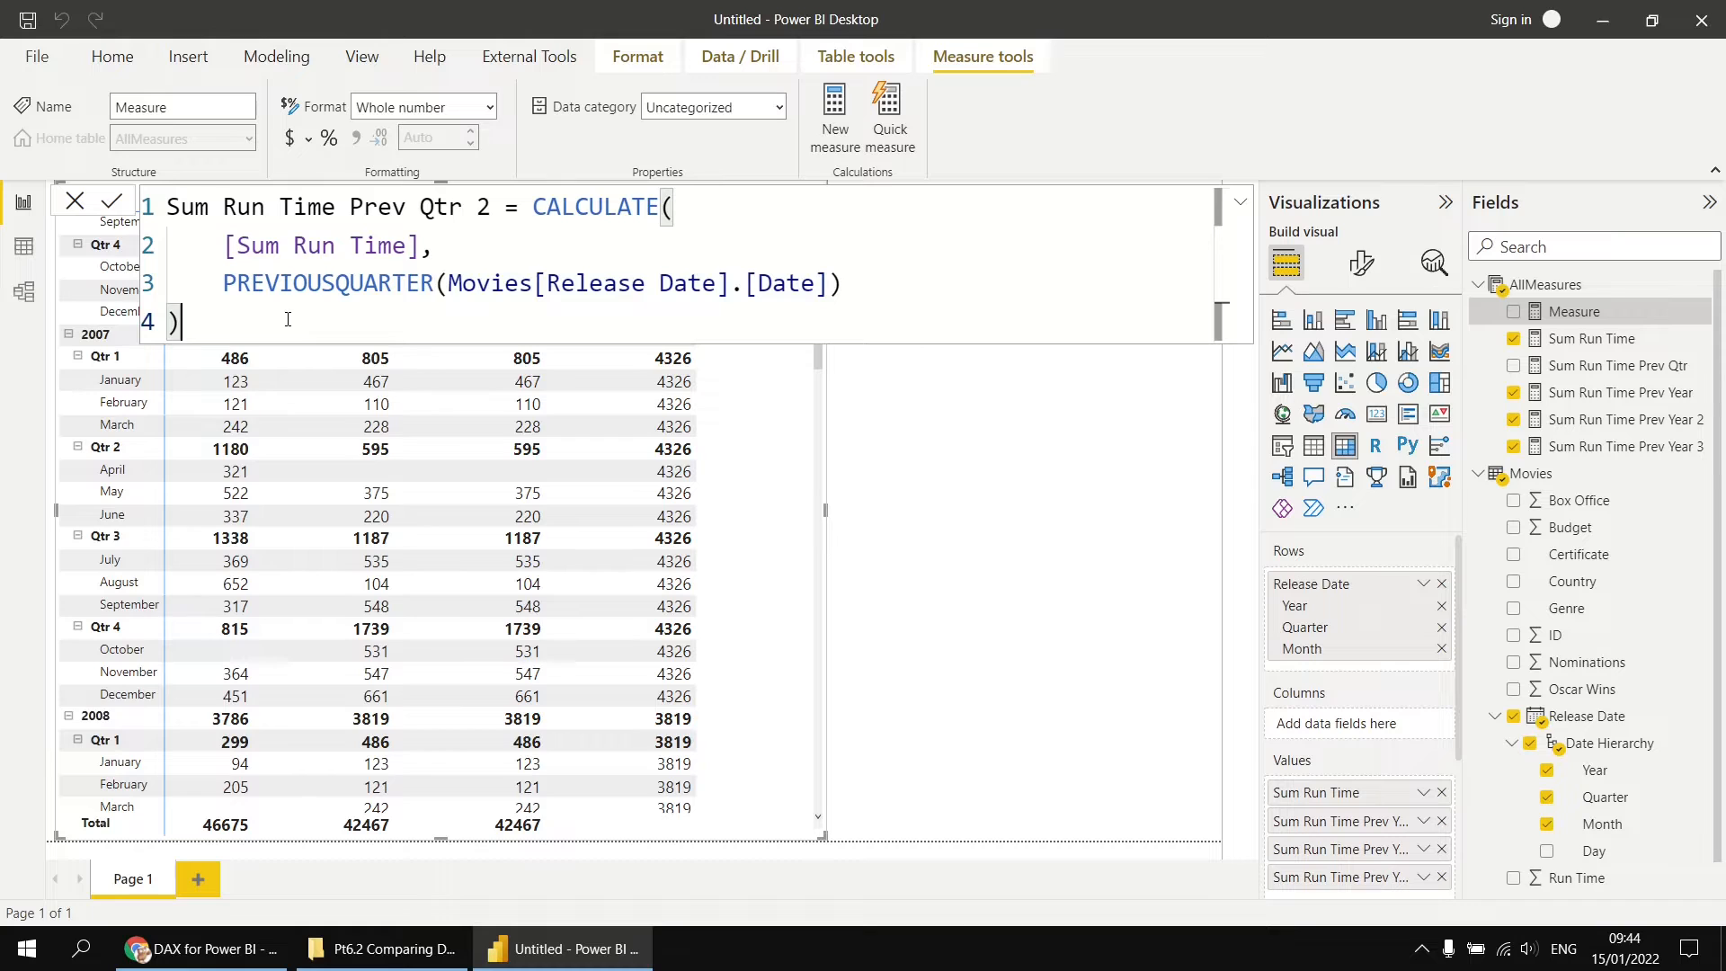
Step: Commit the Sum Run Time Prev Qtr 2 measure and add both previous-quarter measures to the widened matrix
{"action": "left_click", "coordinate": [112, 201]}
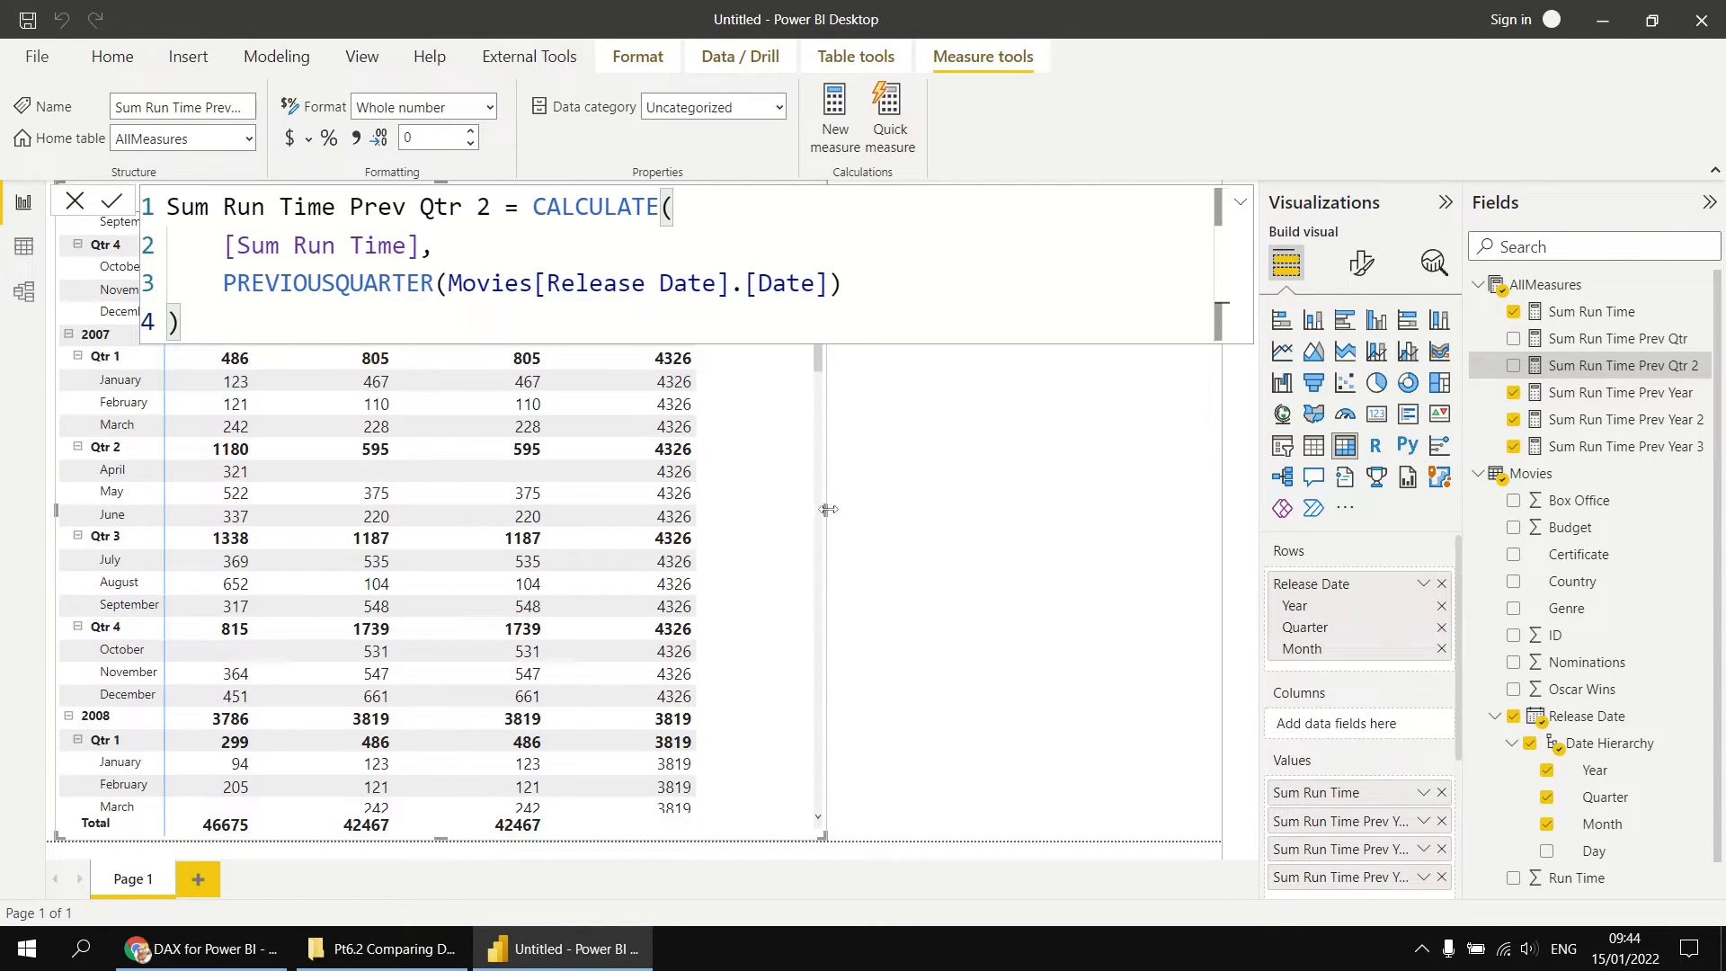
{"action": "left_click_drag", "start_coordinate": [825, 509], "coordinate": [1093, 510]}
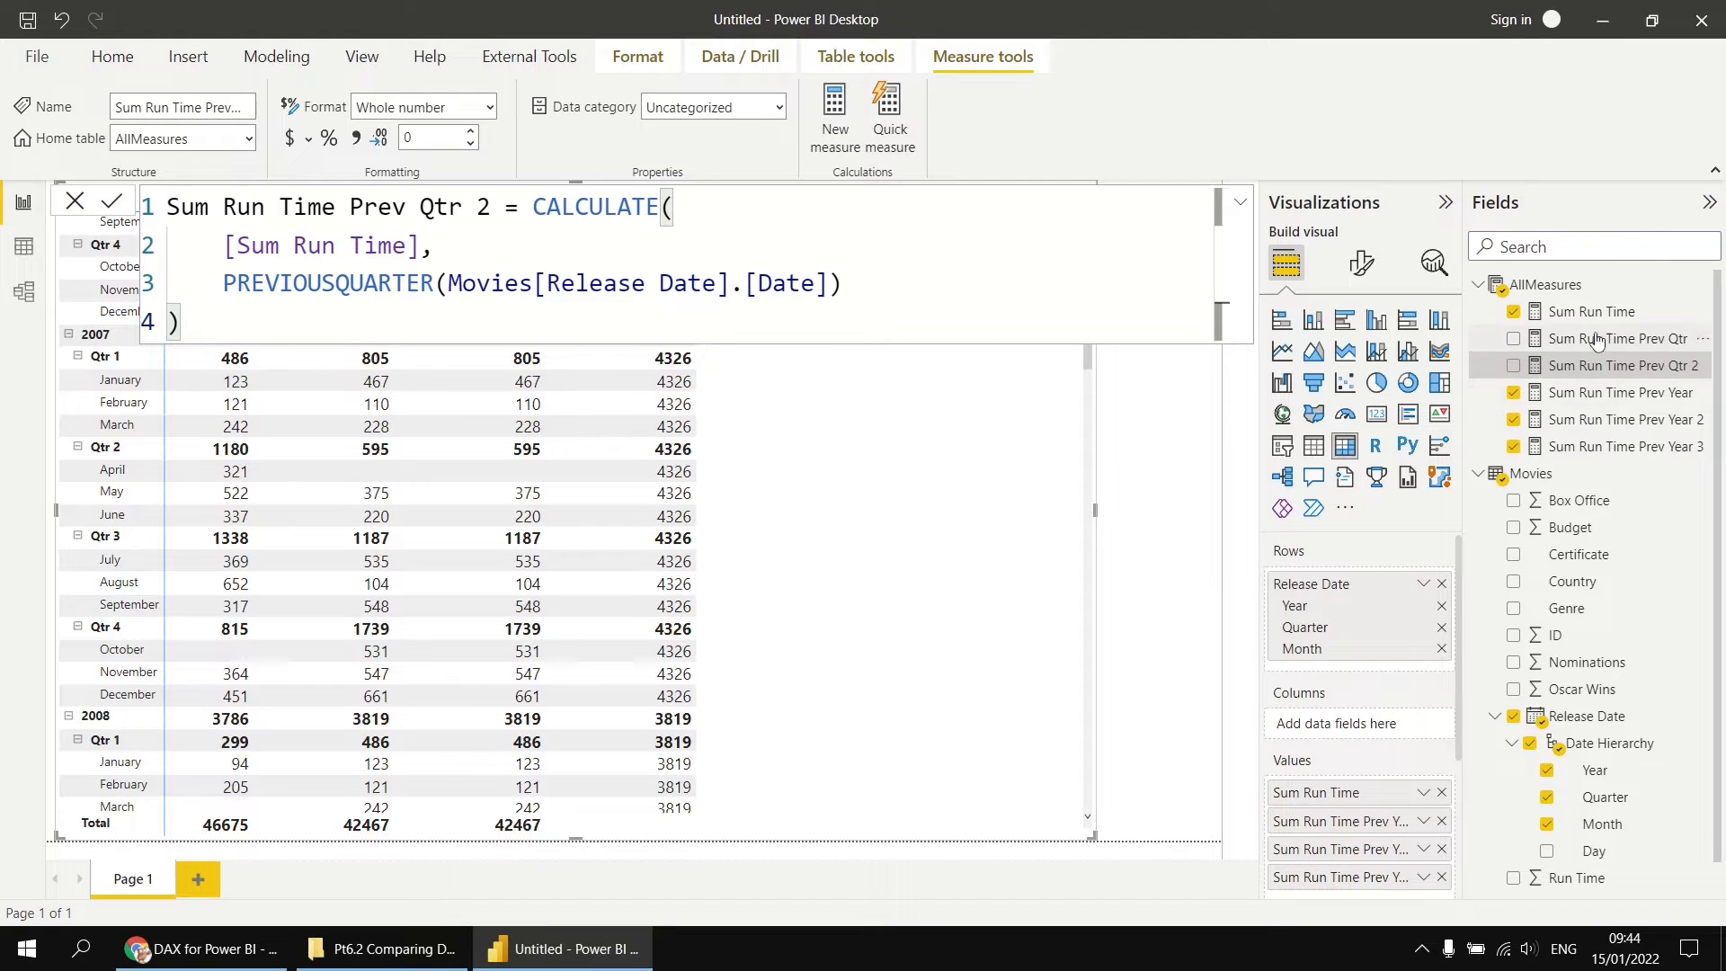
{"action": "left_click_drag", "start_coordinate": [1596, 339], "coordinate": [951, 470]}
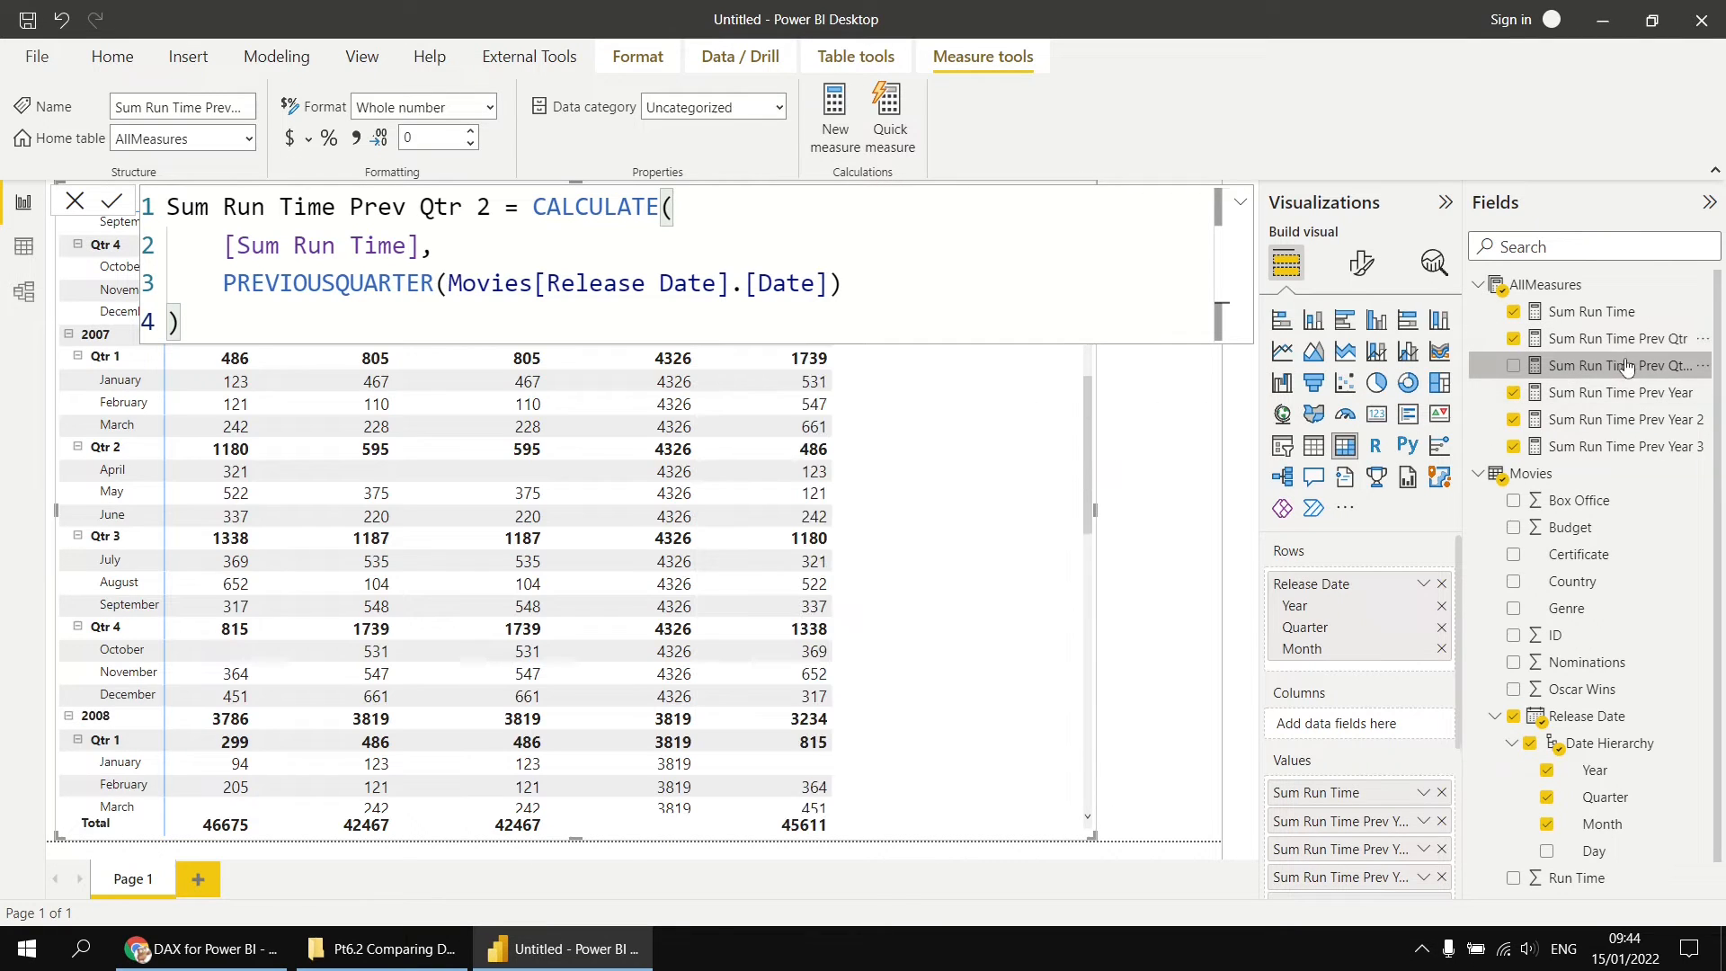
{"action": "left_click_drag", "start_coordinate": [1609, 373], "coordinate": [1040, 492]}
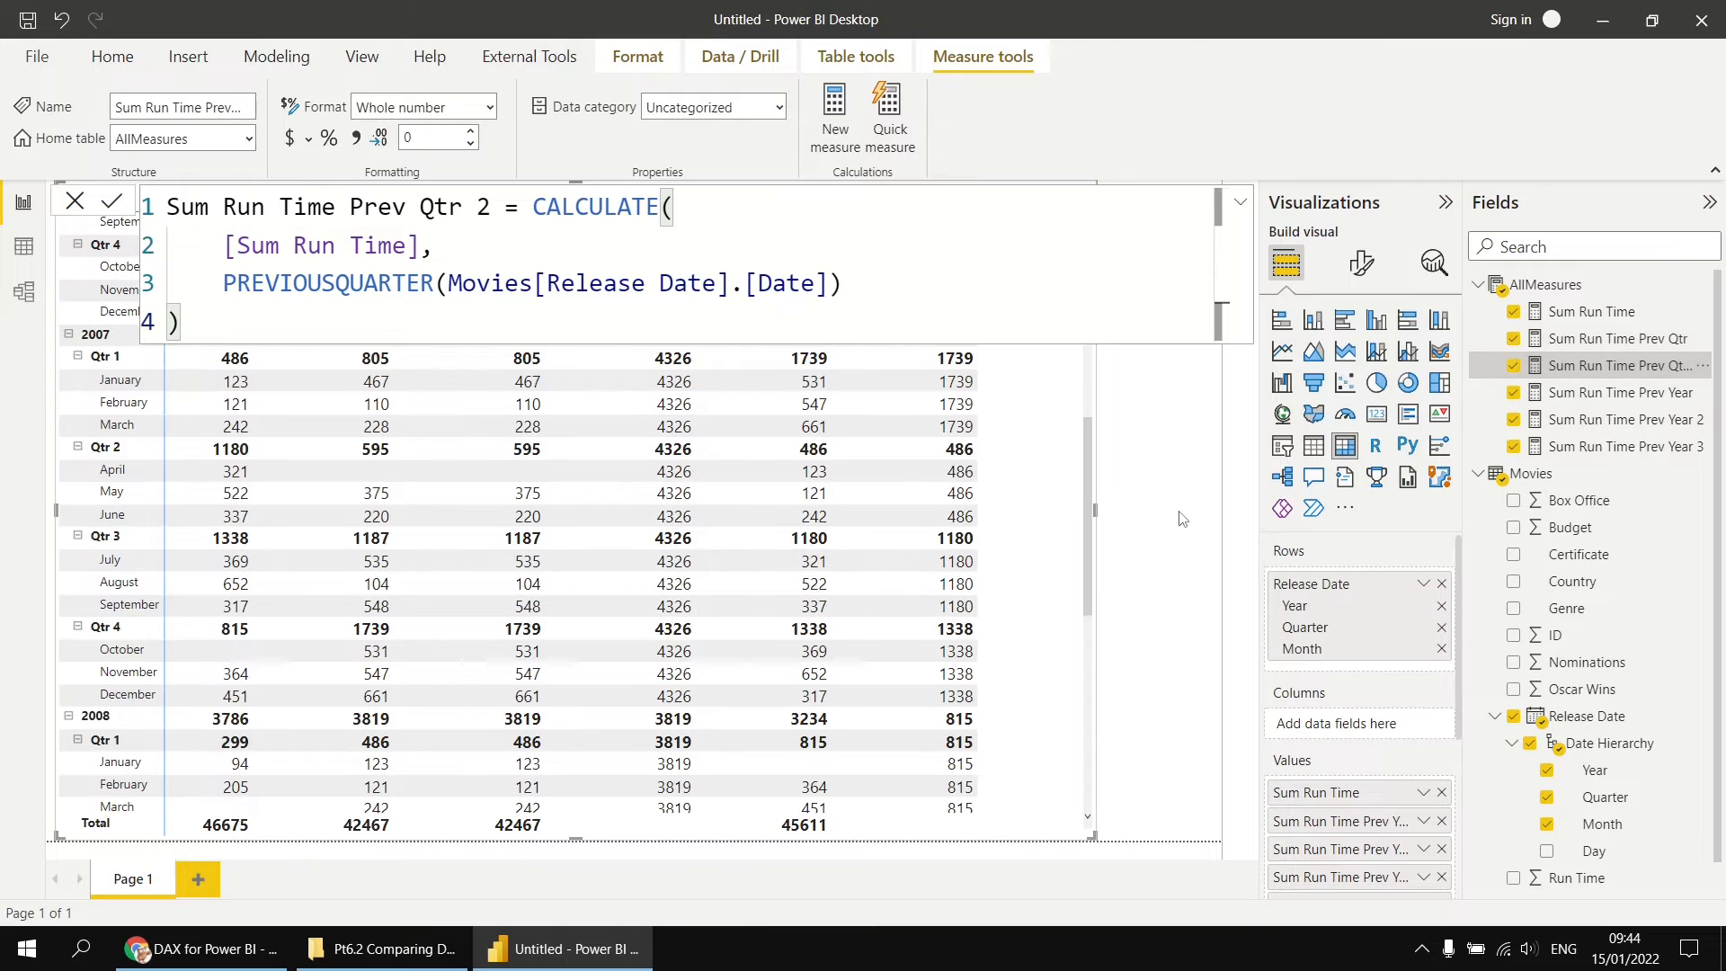
{"action": "left_click", "coordinate": [1143, 499]}
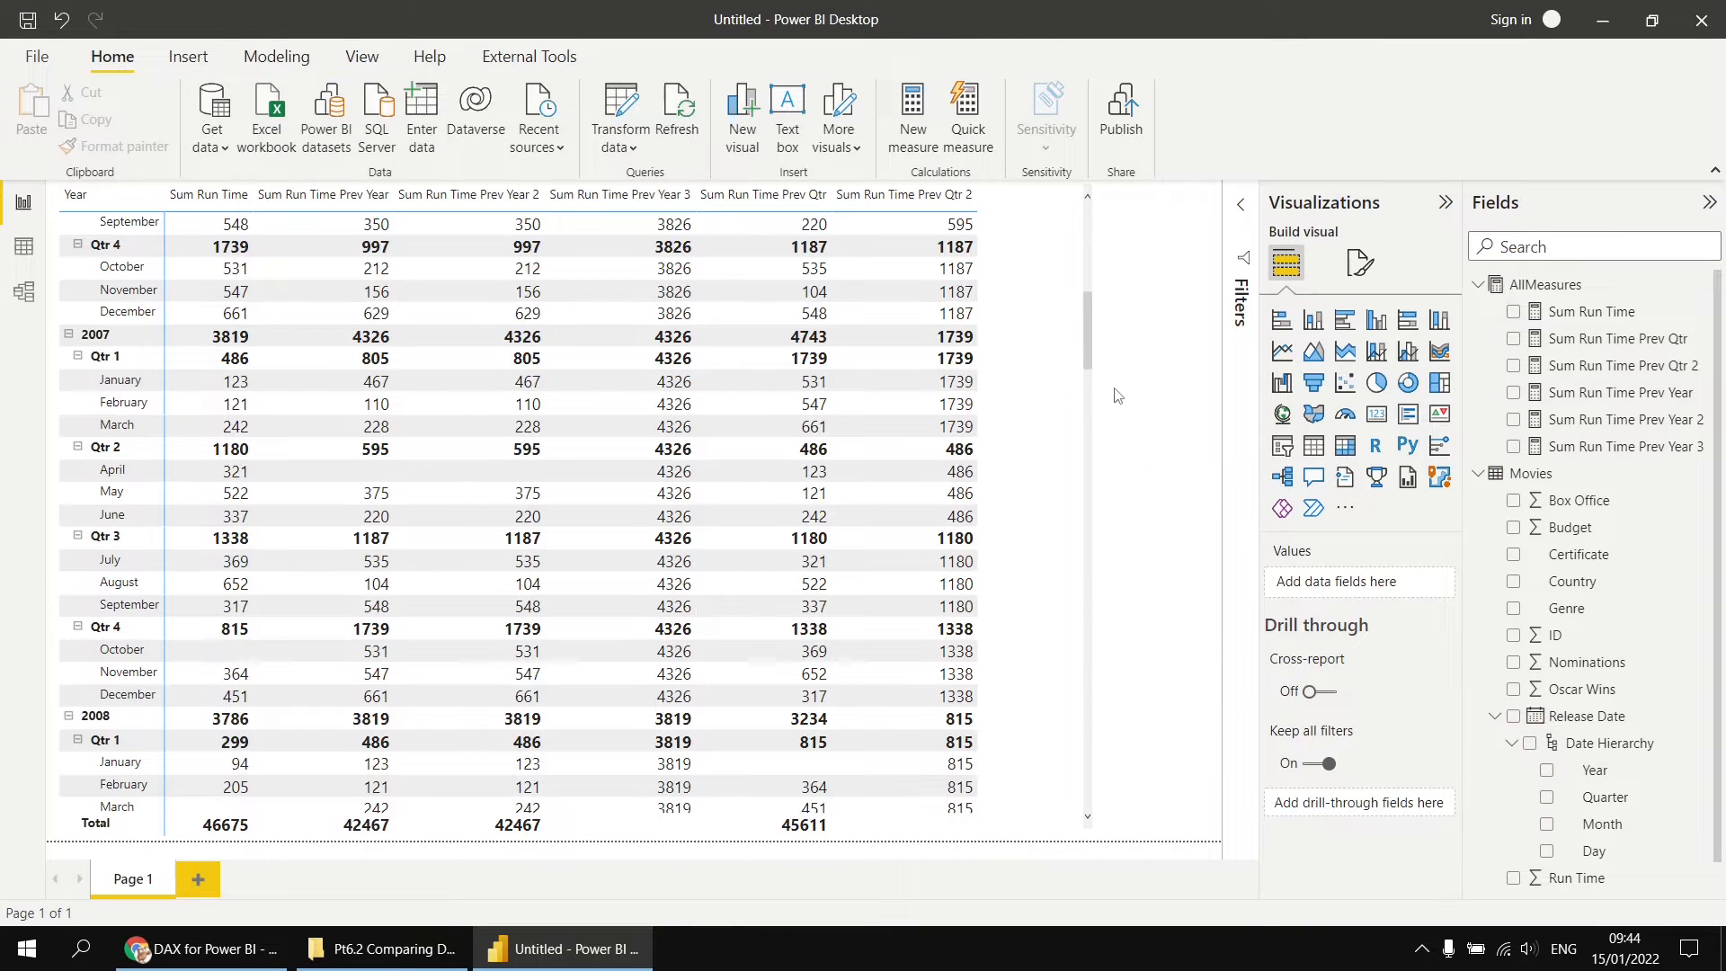
Step: Compare the two previous-quarter measures from 2005 onward at quarter level, returning the matrix to month level
{"action": "left_click_drag", "start_coordinate": [1091, 340], "coordinate": [1092, 234]}
{"action": "left_click", "coordinate": [1093, 229]}
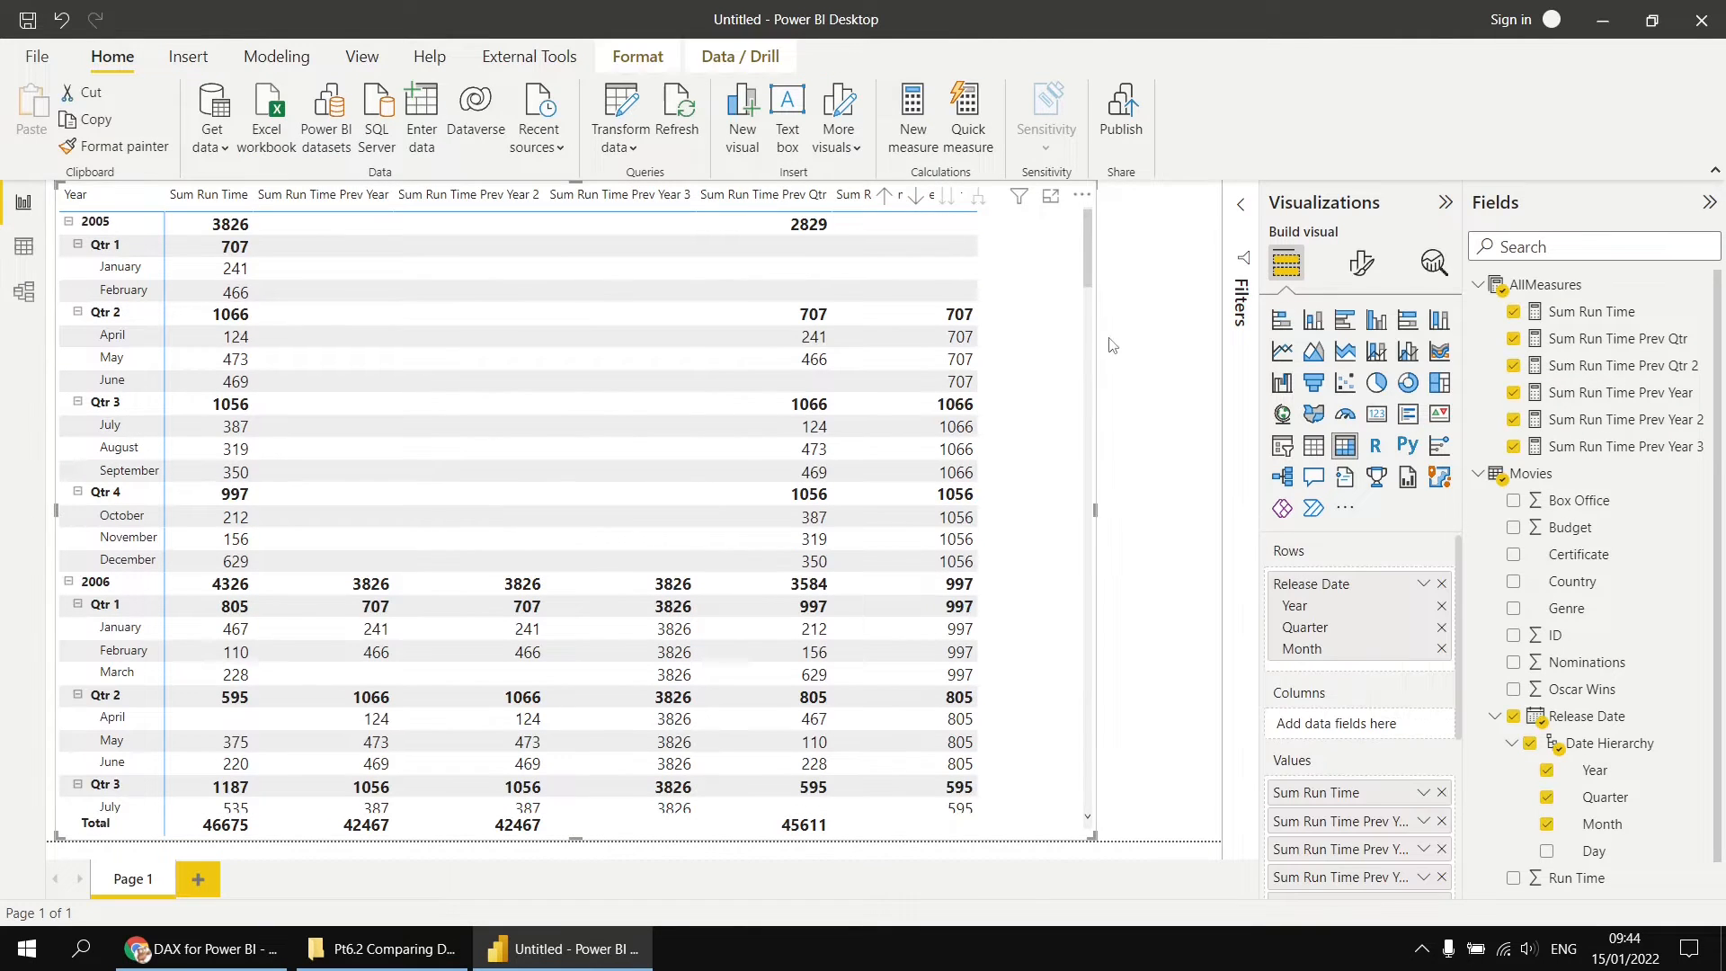
{"action": "left_click", "coordinate": [887, 198]}
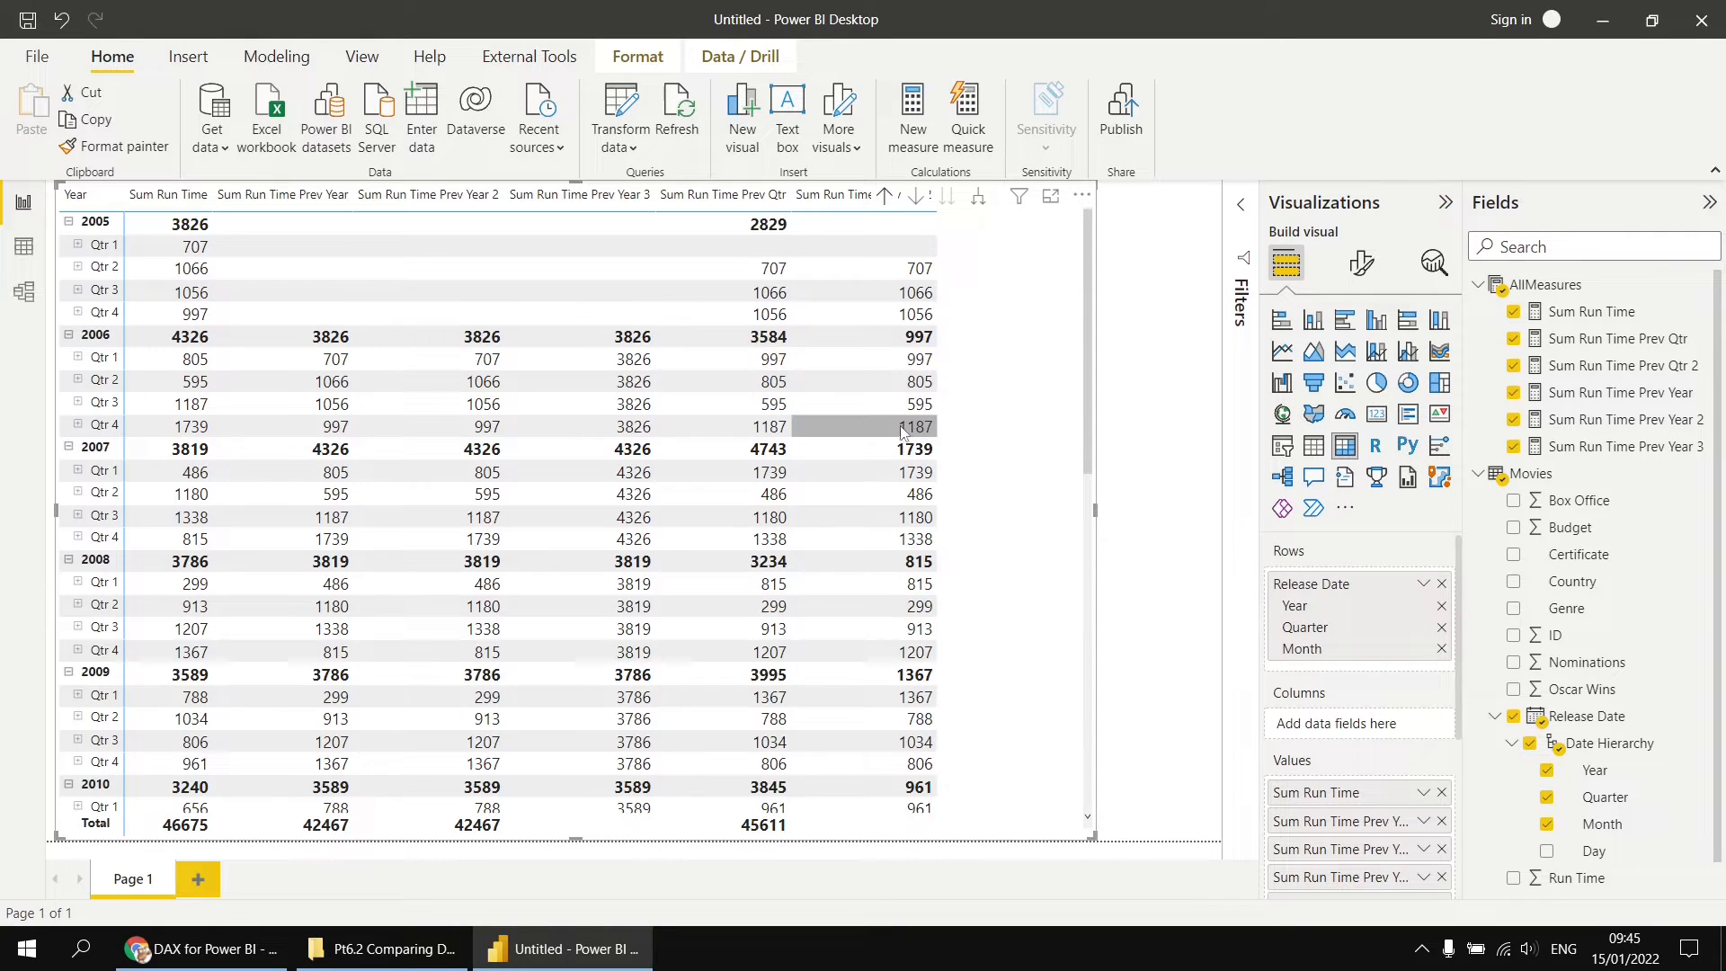
{"action": "left_click", "coordinate": [980, 205]}
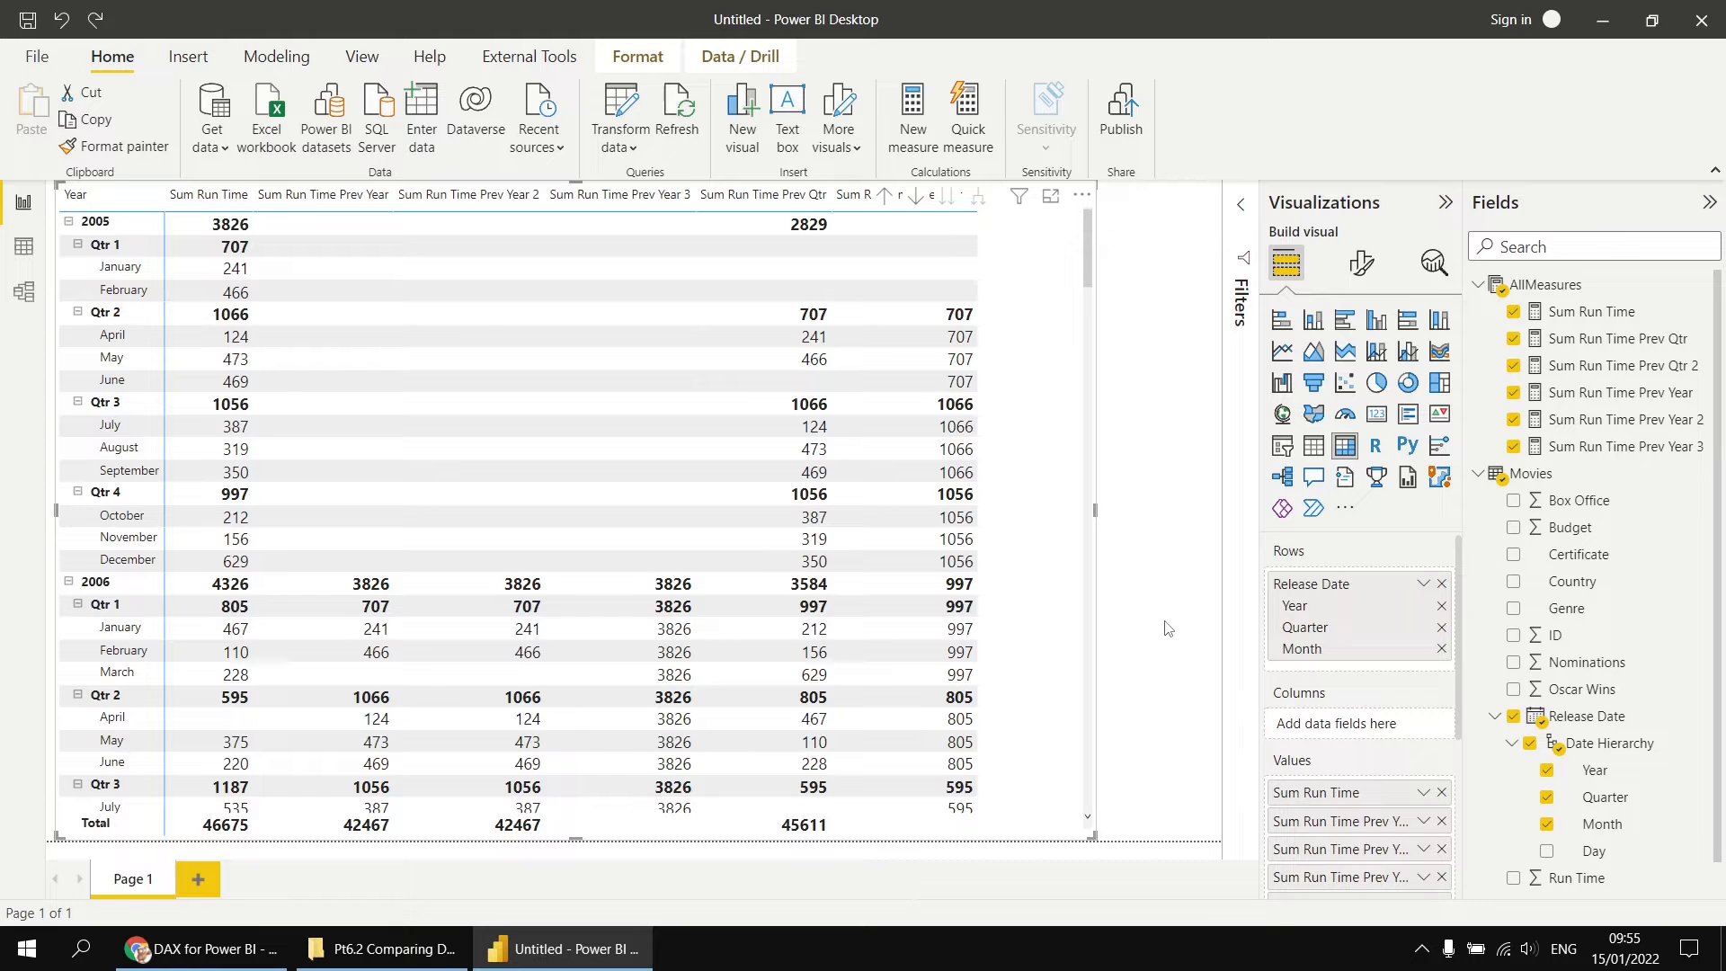
Step: Remove Sum Run Time Prev Qtr, Sum Run Time Prev Qtr 2 and Sum Run Time Prev Year from the matrix
{"action": "left_click", "coordinate": [1514, 339]}
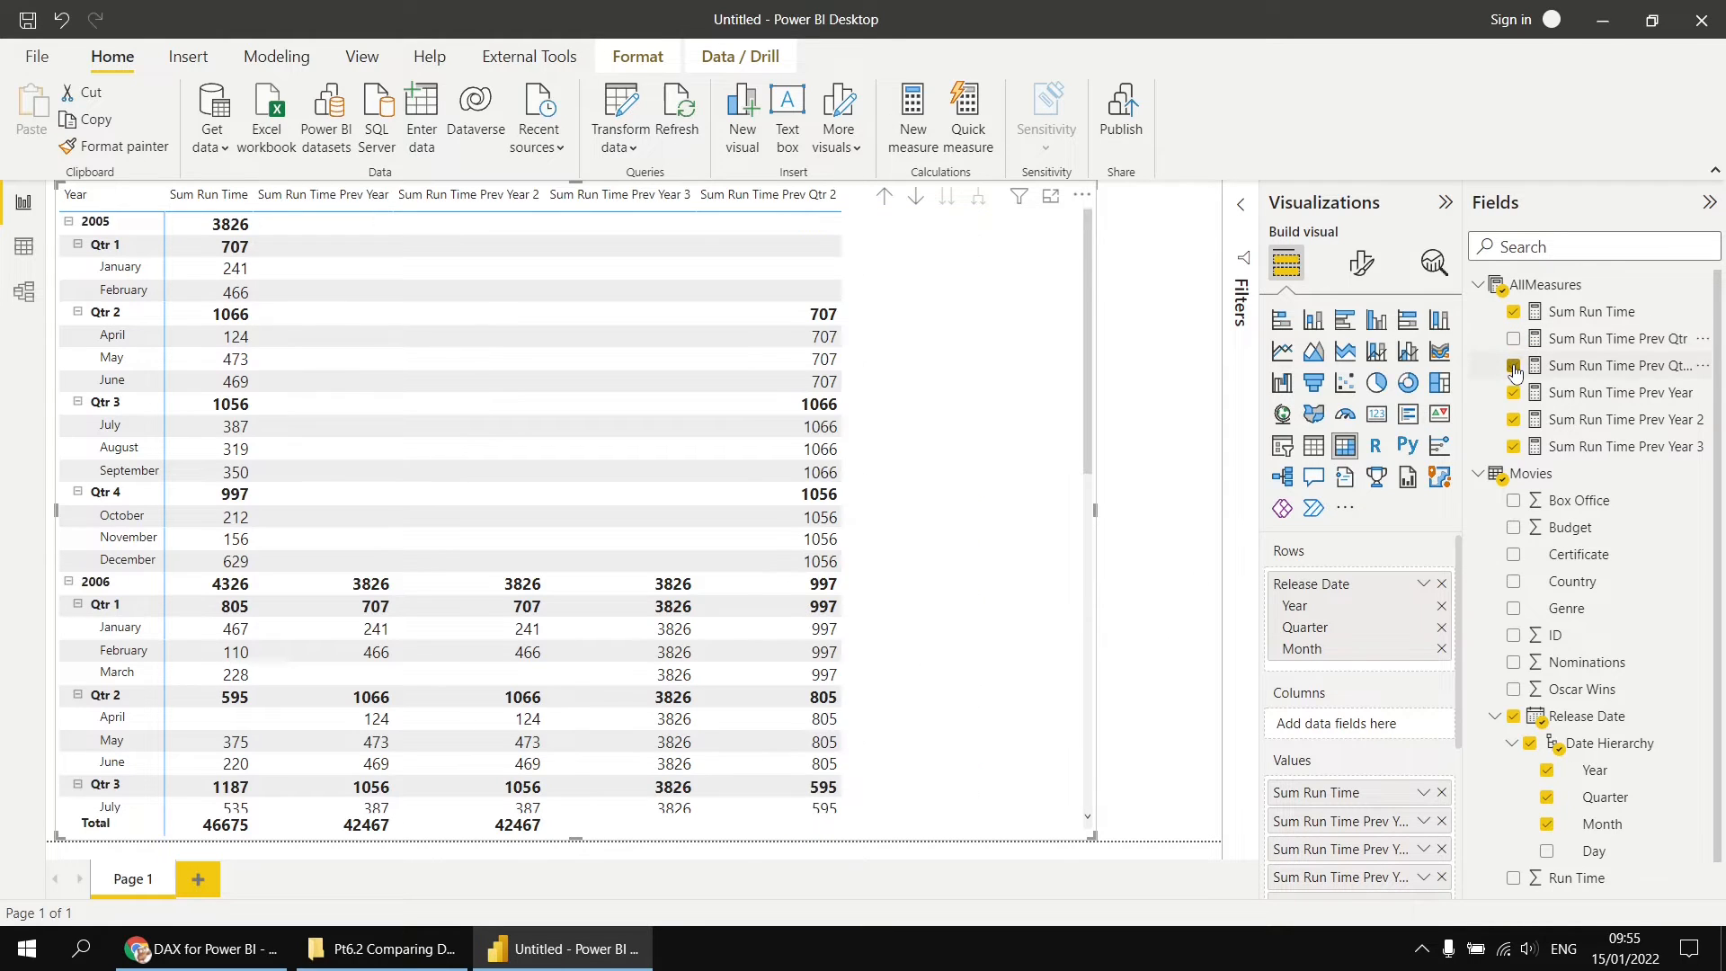
{"action": "left_click", "coordinate": [1515, 366]}
{"action": "left_click", "coordinate": [1529, 387]}
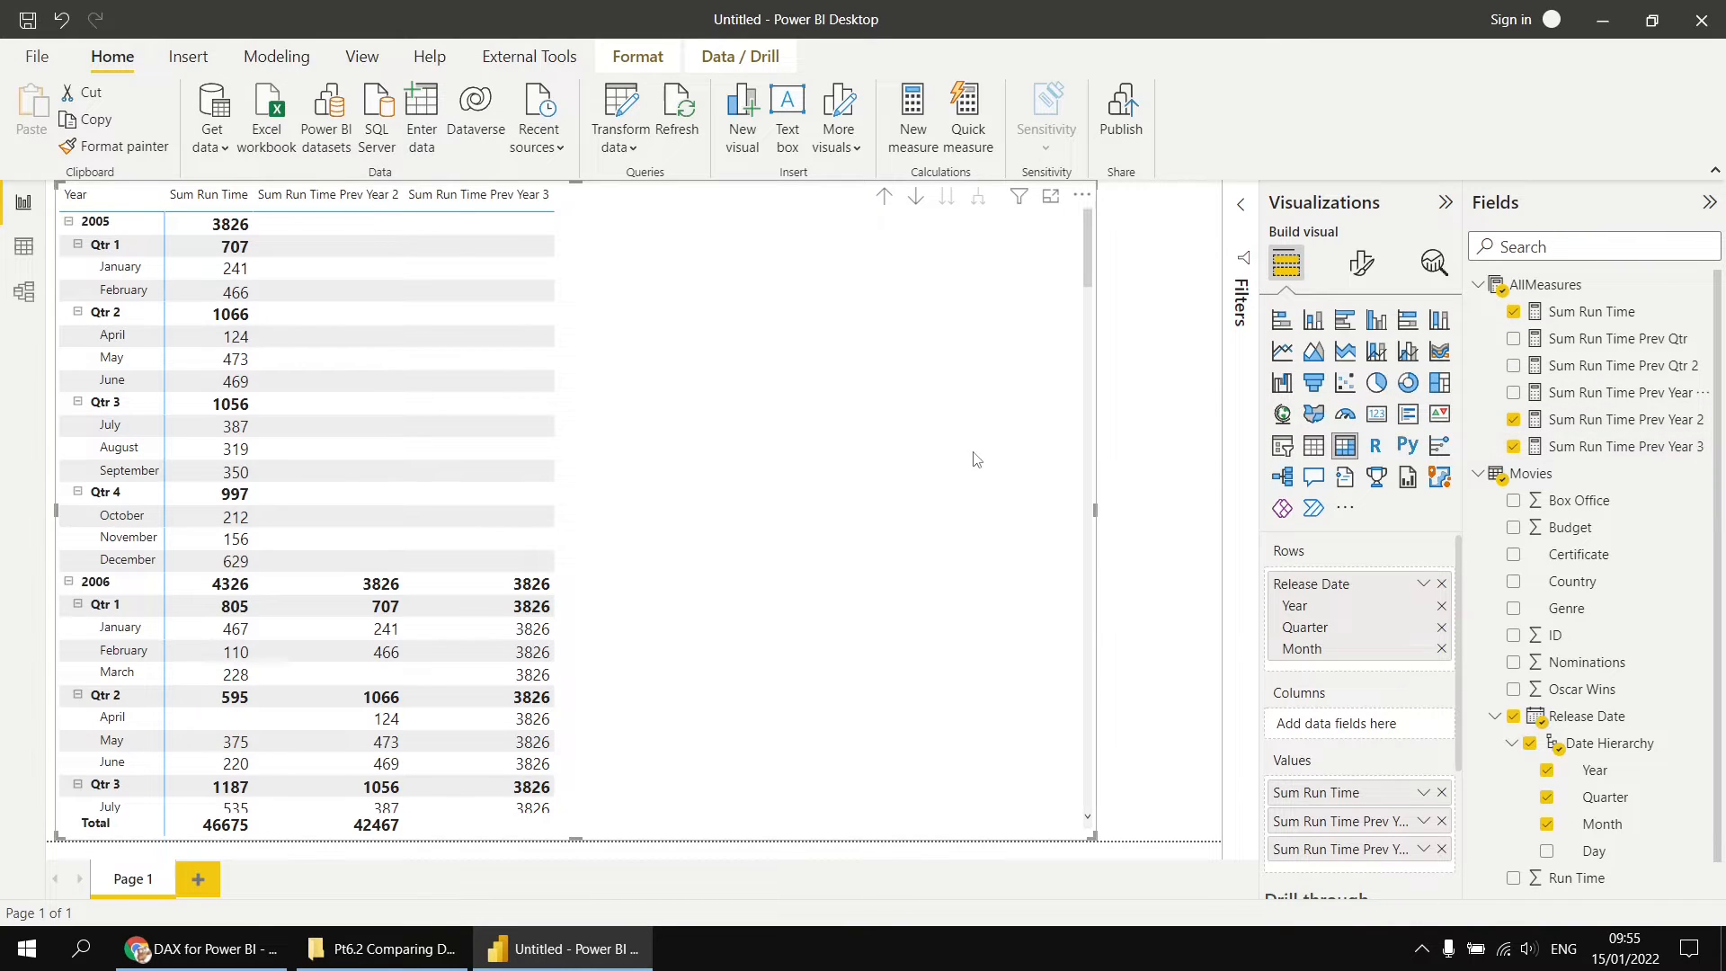
Step: Collapse the matrix to year level and expand it one level down to quarters
{"action": "left_click", "coordinate": [885, 198]}
{"action": "left_click", "coordinate": [885, 200]}
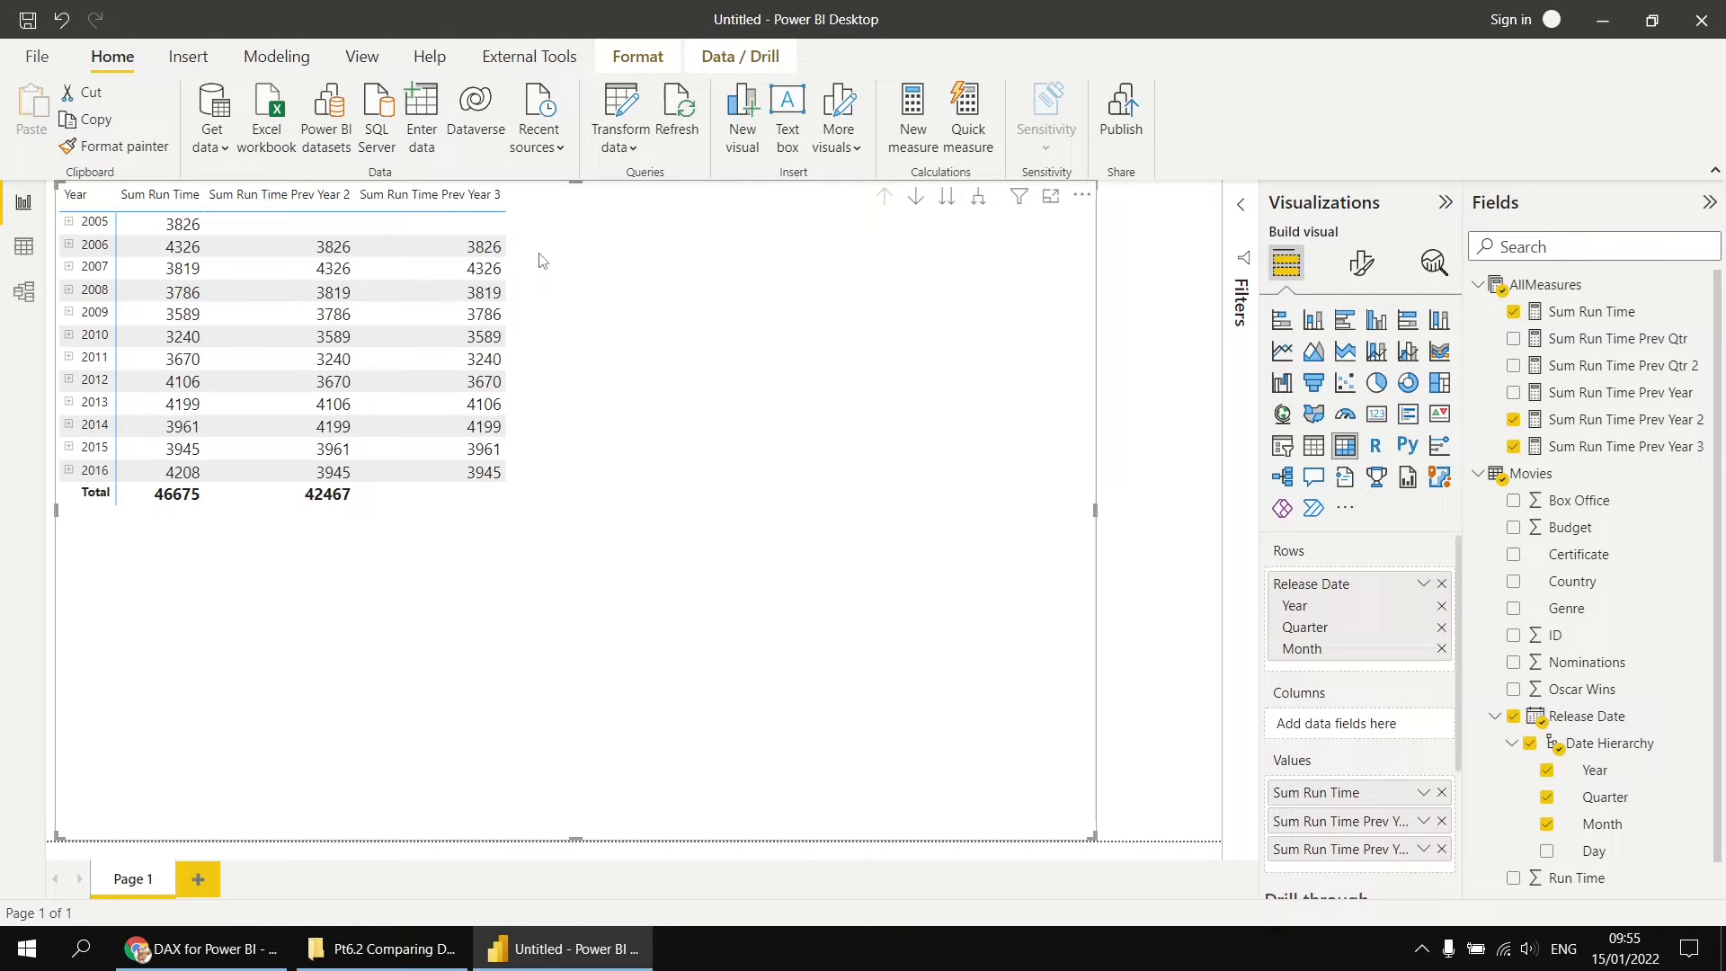
{"action": "left_click", "coordinate": [978, 197]}
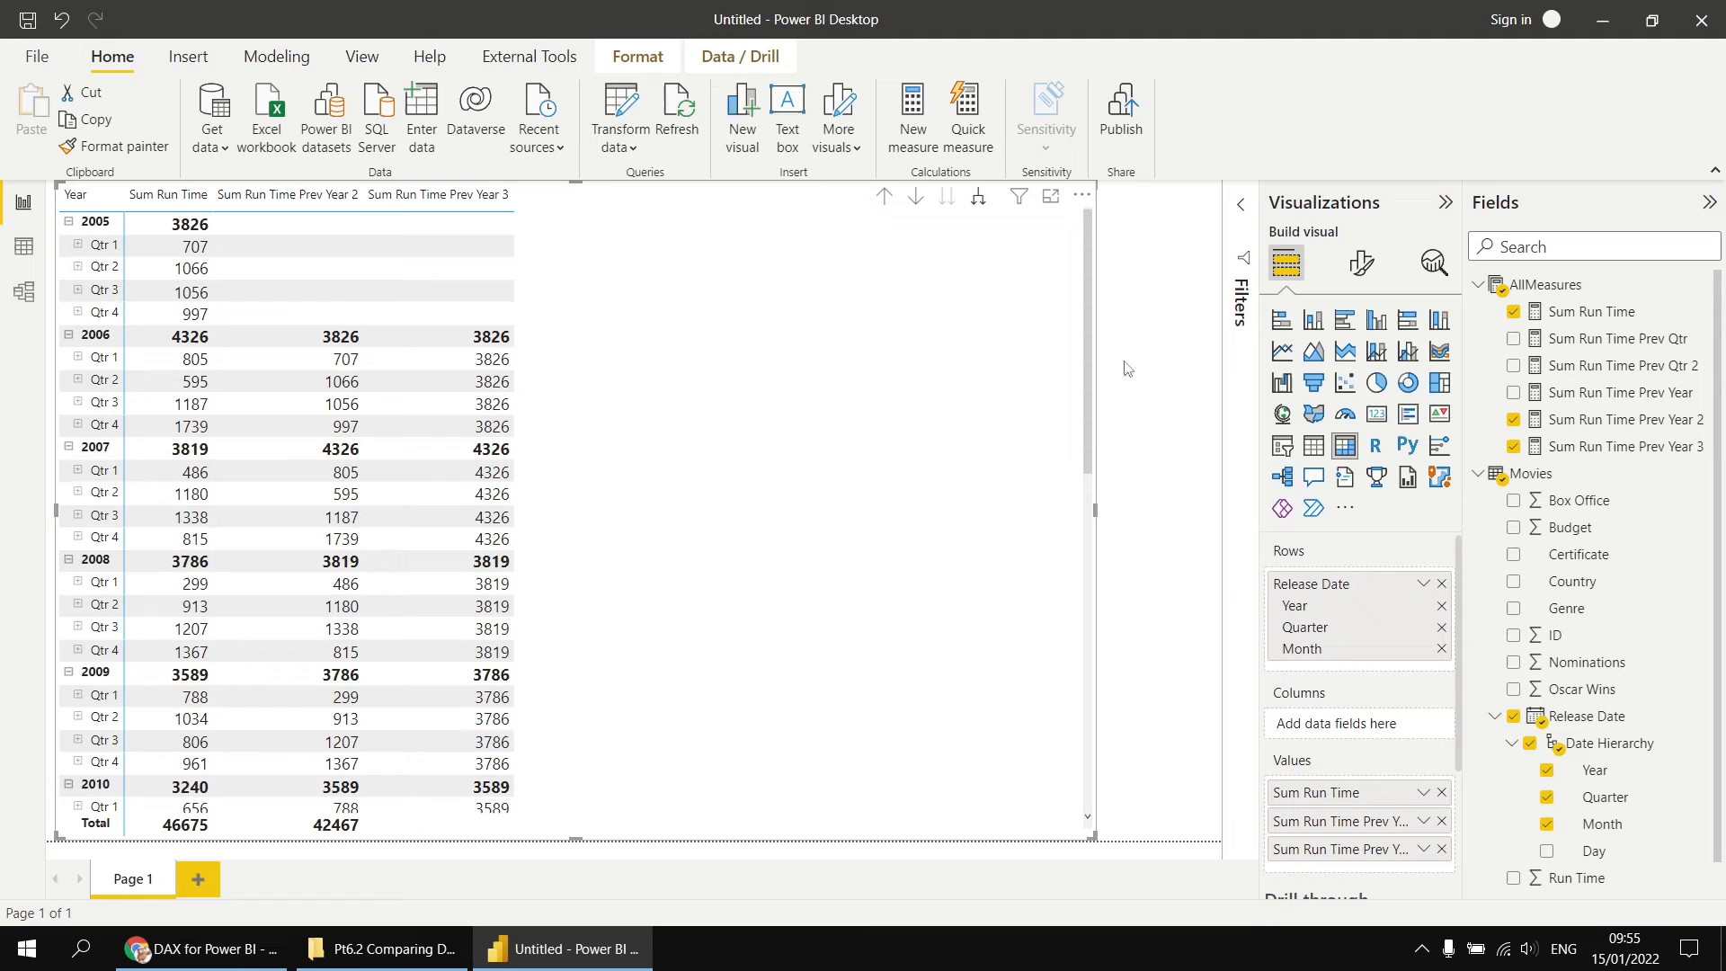
Step: Rename the Sum Run Time Prev Year 2 measure to Sum Run Time Same Period Prev Year in its formula and commit it
{"action": "left_click", "coordinate": [1610, 424]}
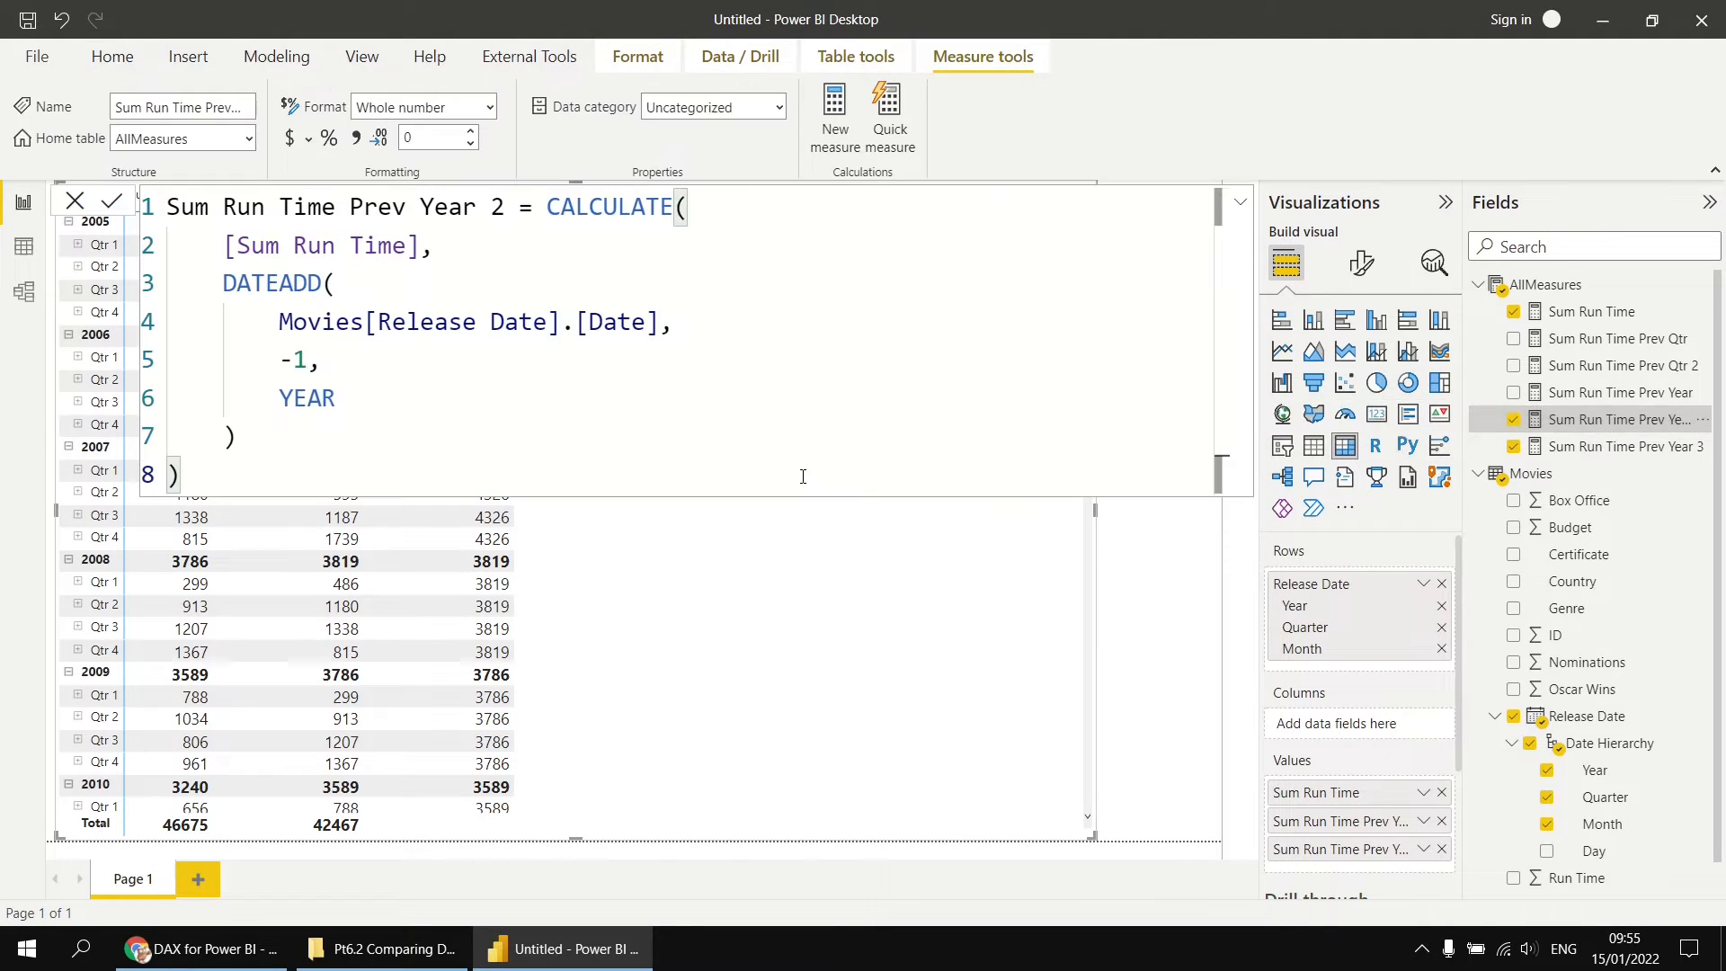
{"action": "left_click_drag", "start_coordinate": [502, 205], "coordinate": [481, 202]}
{"action": "key", "text": "BackSpace"}
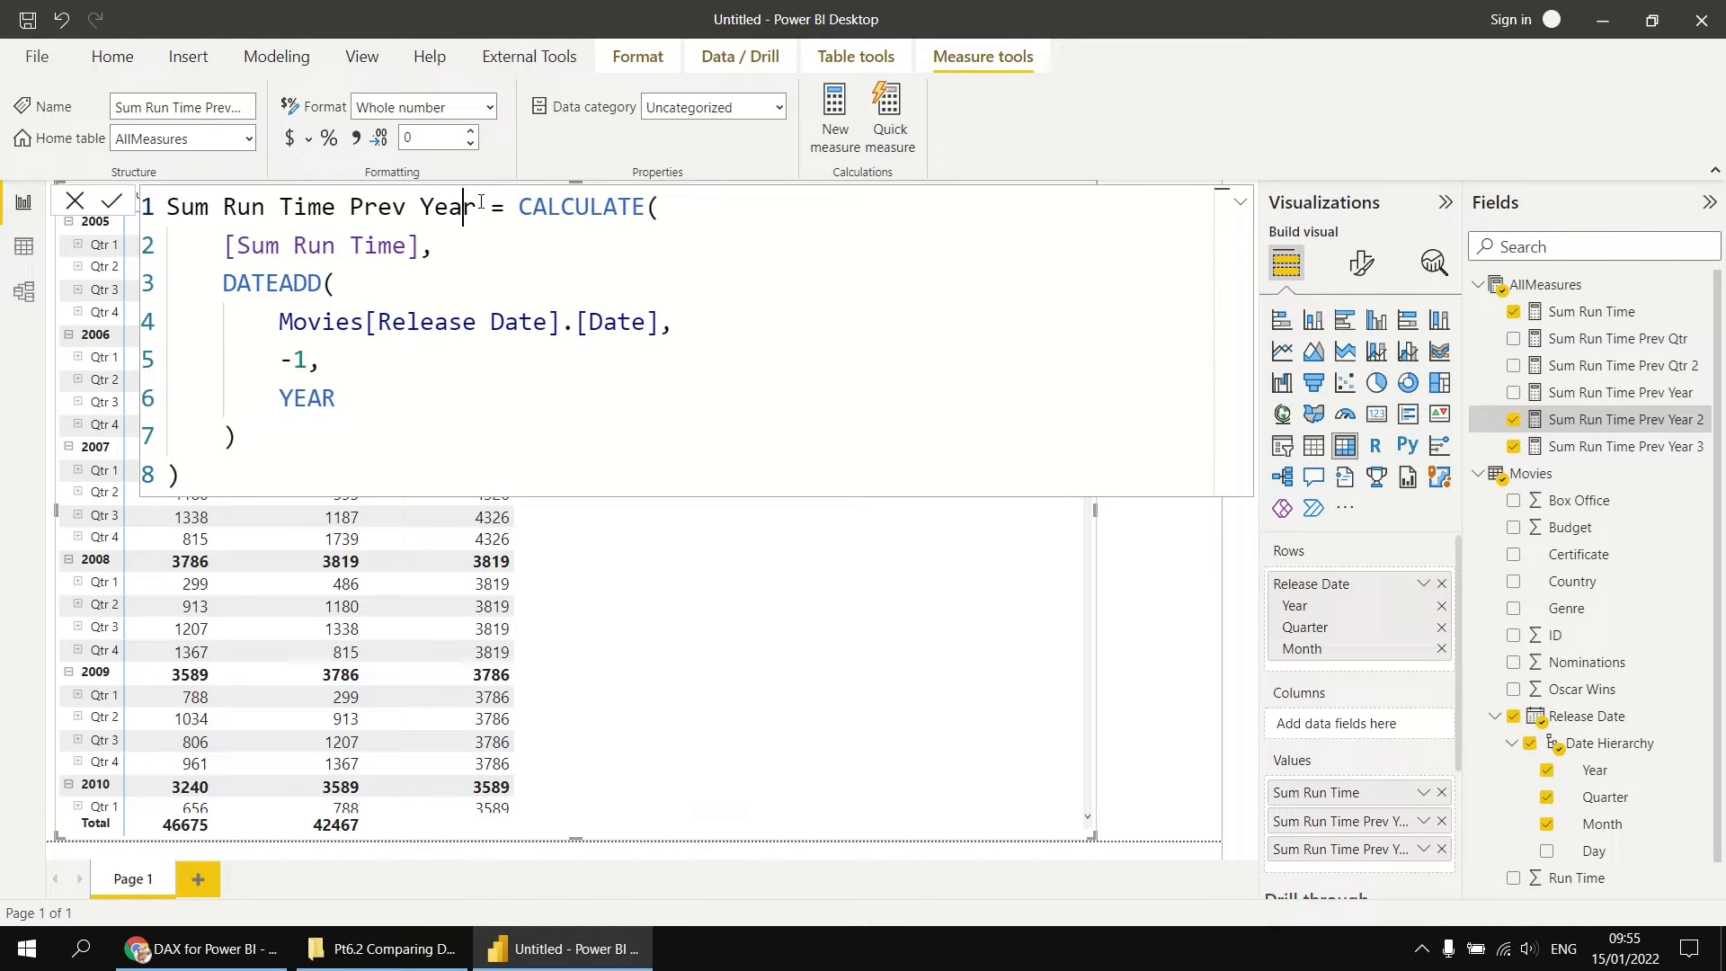
{"action": "key", "text": "Left"}
{"action": "key", "text": "Left"}
{"action": "key", "text": "Left"}
{"action": "key", "text": "Left"}
{"action": "key", "text": "Left"}
{"action": "key", "text": "Left"}
{"action": "key", "text": "Left"}
{"action": "key", "text": "Left"}
{"action": "type", "text": "S"}
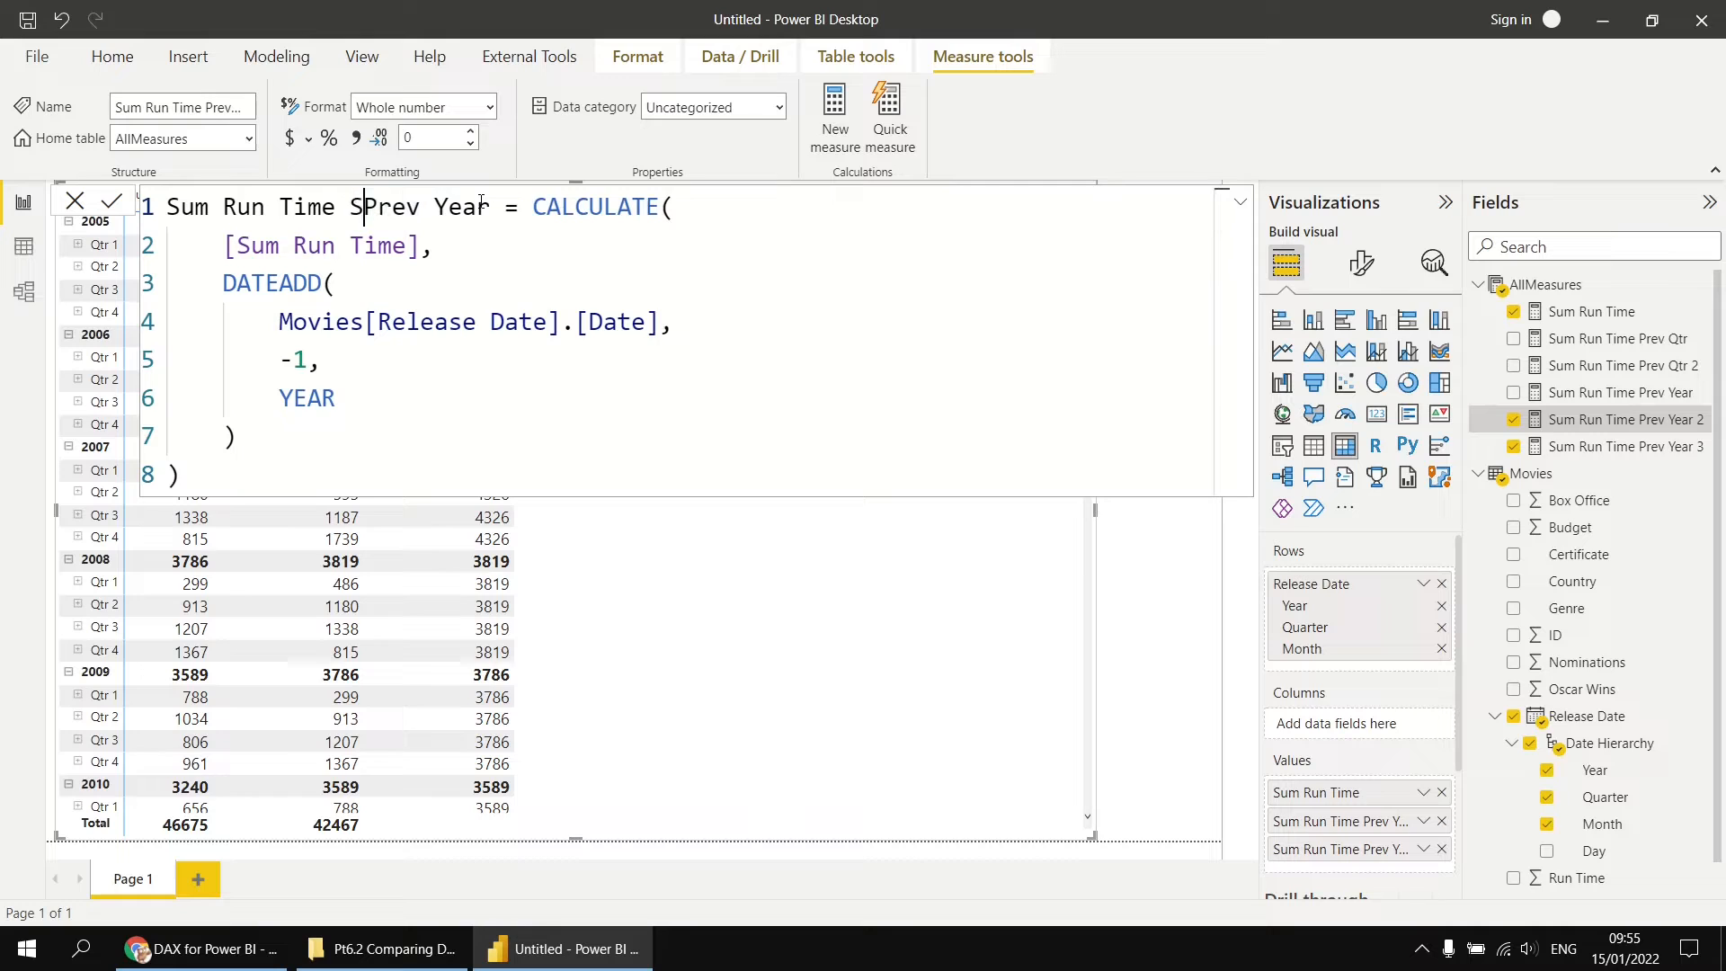
{"action": "type", "text": "ame Perio"}
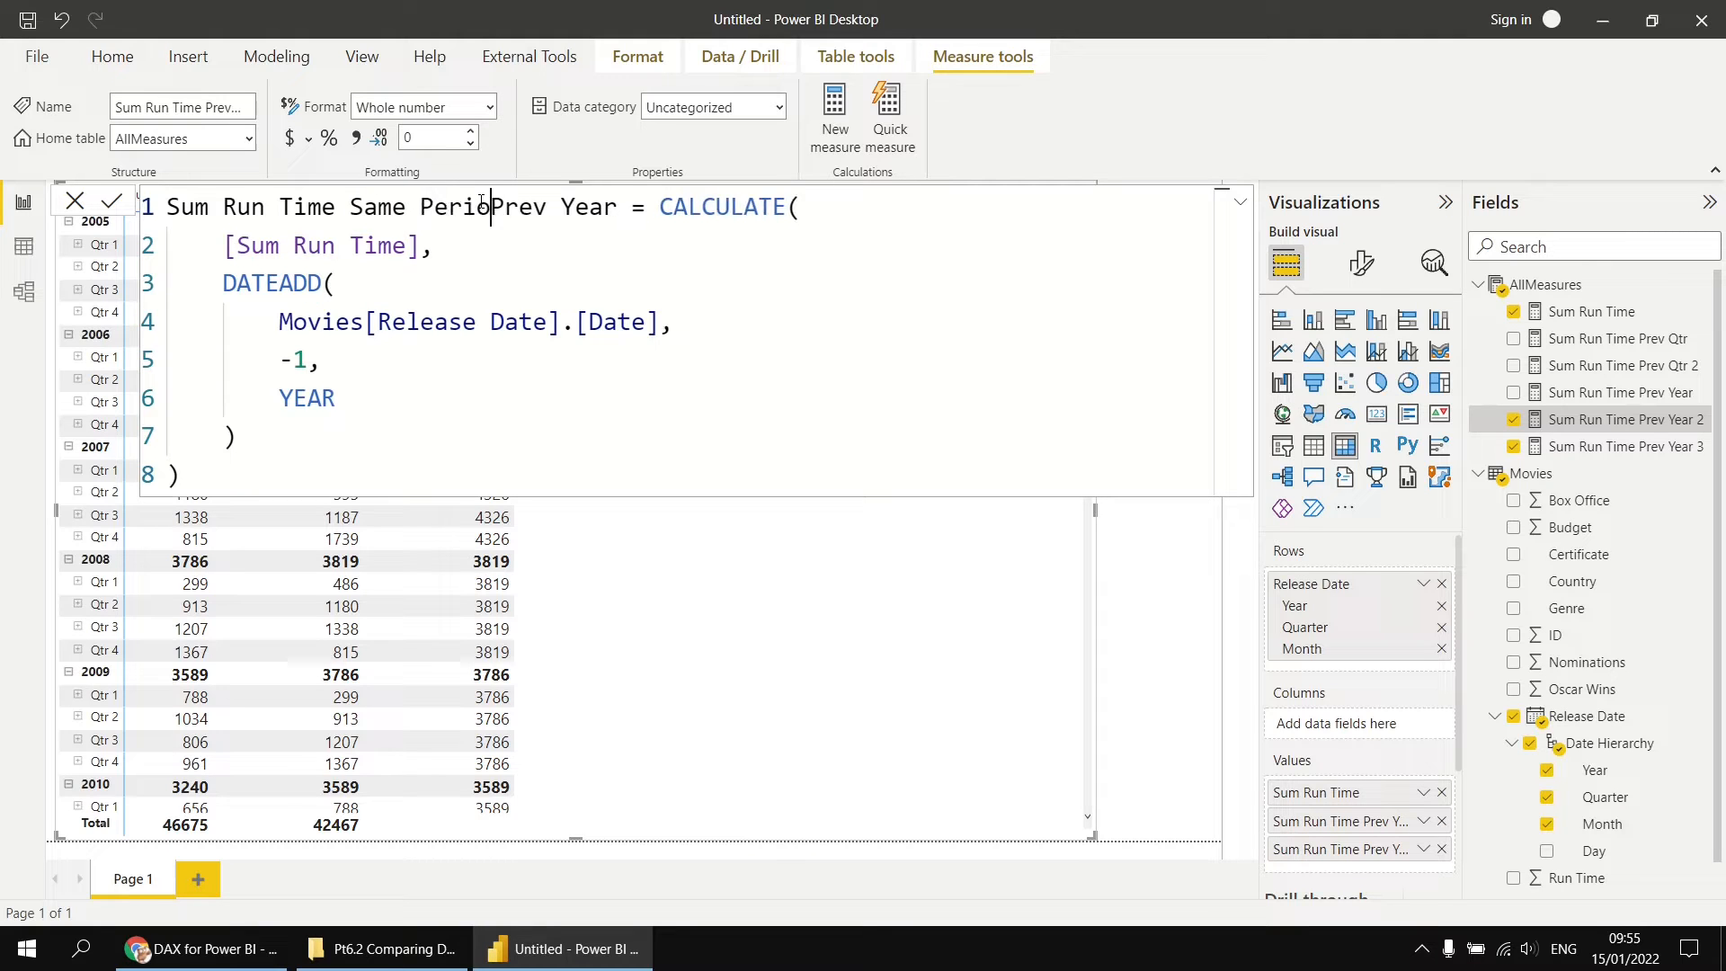
{"action": "type", "text": "d"}
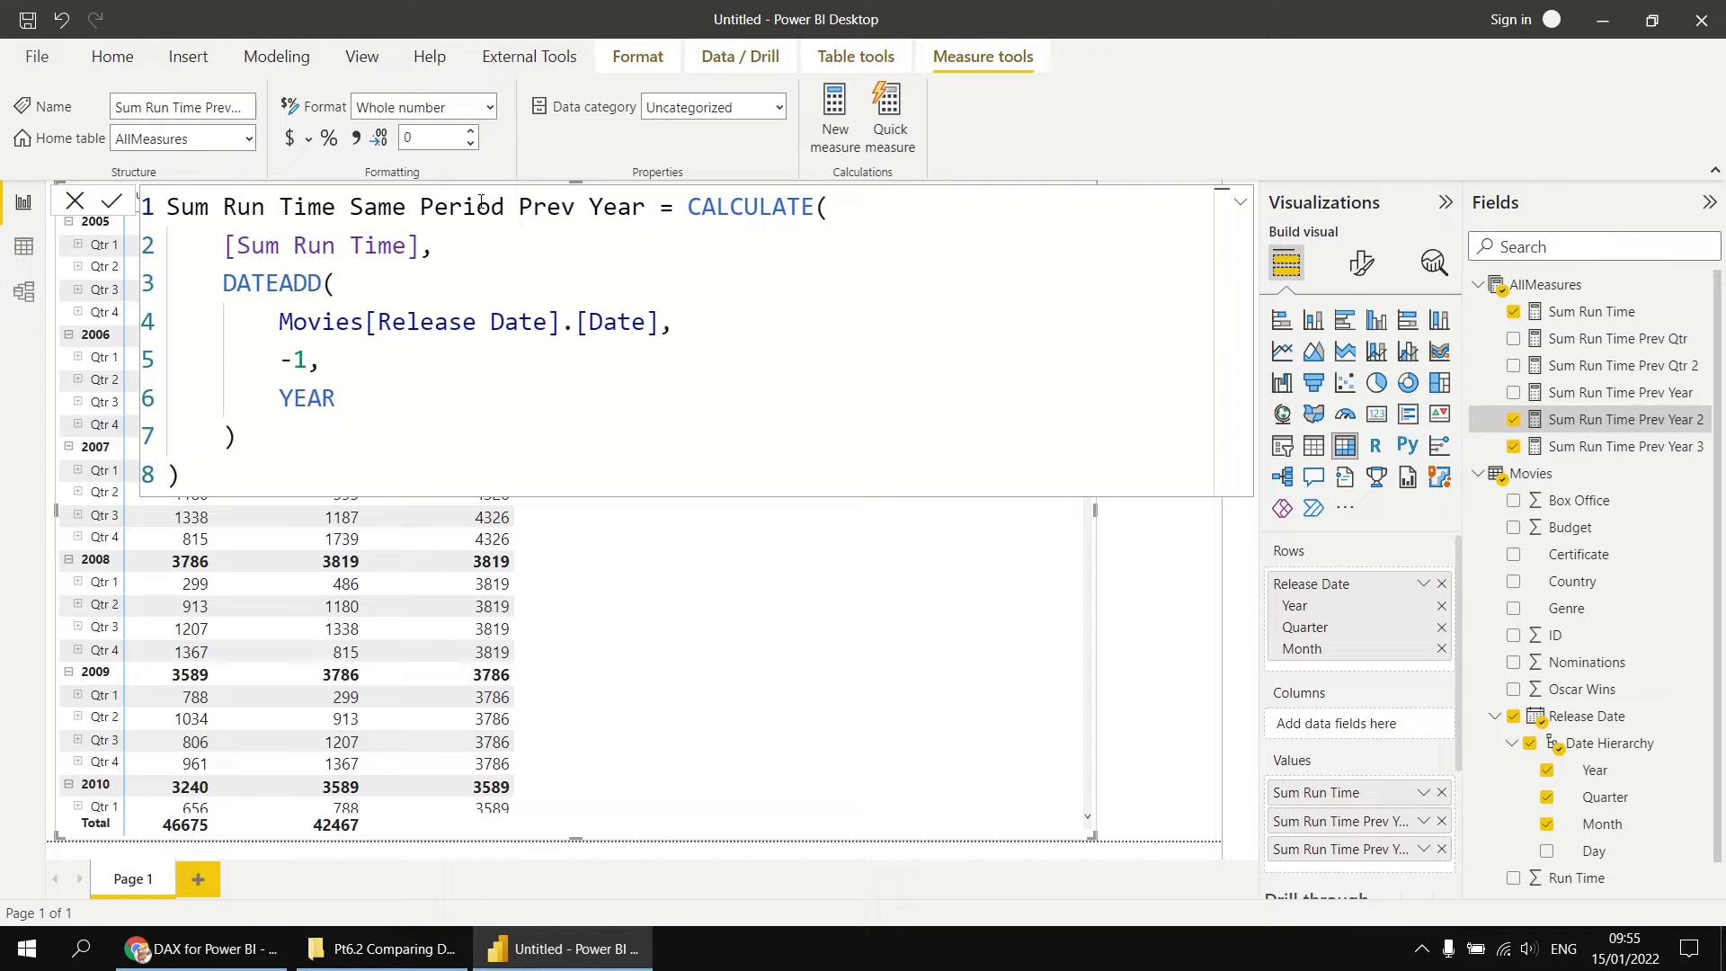
{"action": "left_click", "coordinate": [112, 204]}
Step: Rename the Sum Run Time Prev Year 3 measure to Sum Run Time Entire Prev Year in its formula and commit it
{"action": "left_click", "coordinate": [1606, 423]}
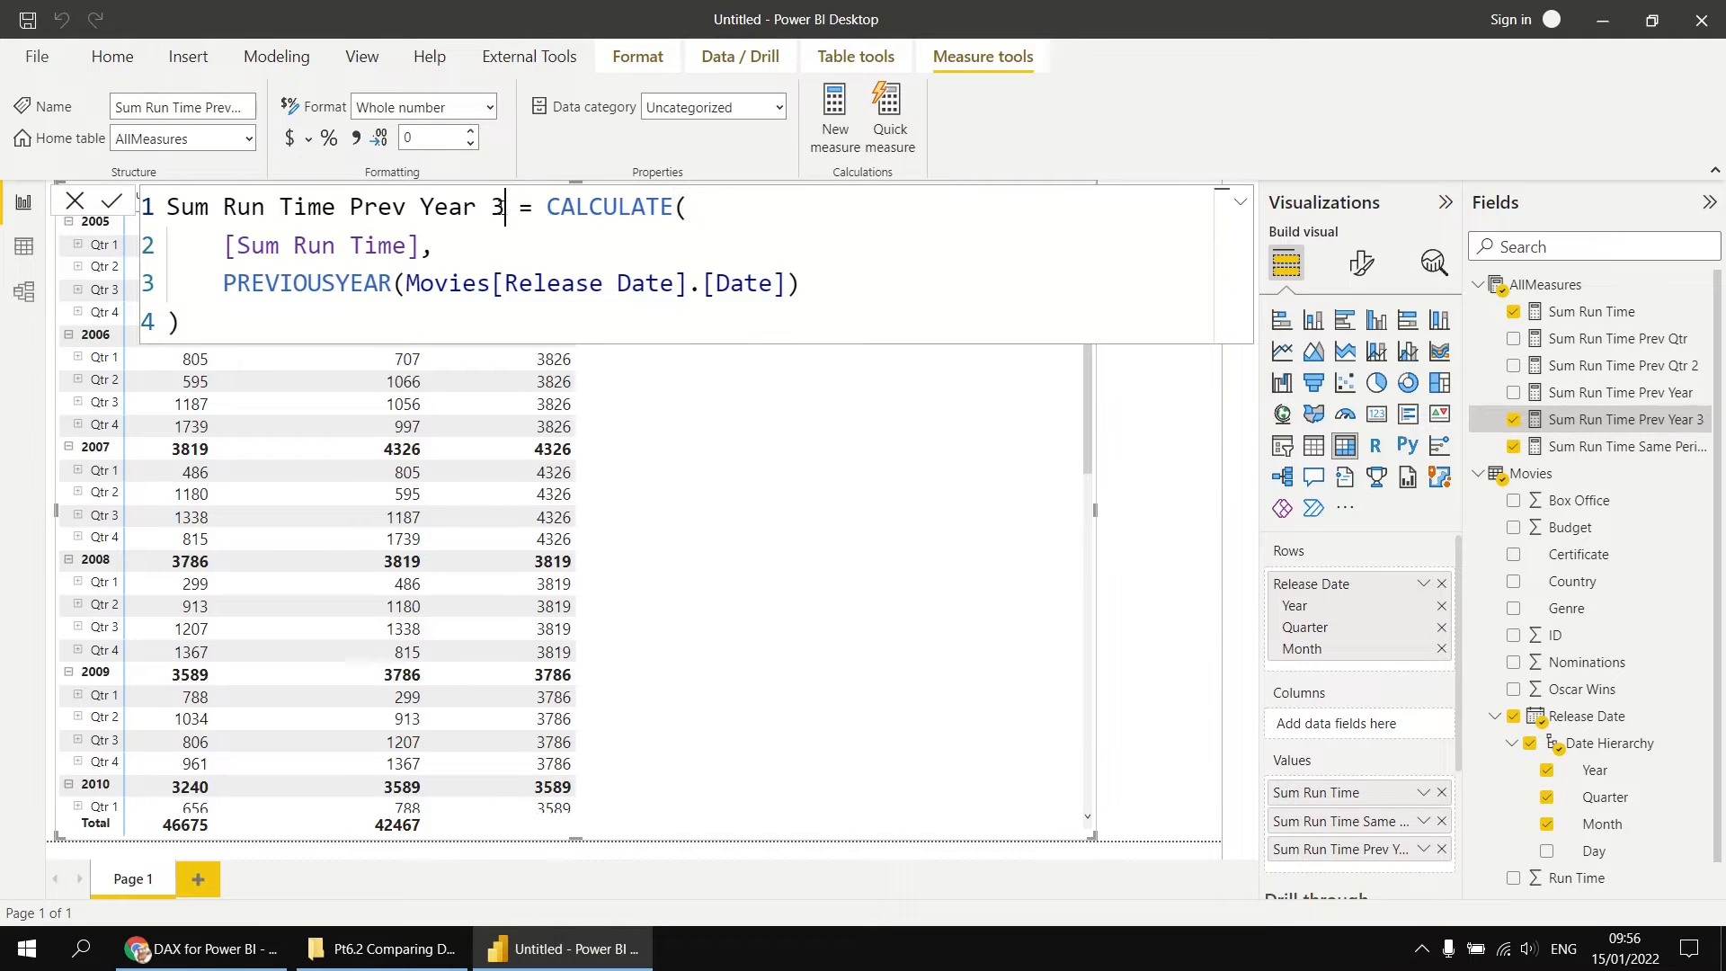
{"action": "double_click", "coordinate": [501, 209]}
{"action": "key", "text": "BackSpace"}
{"action": "key", "text": "BackSpace"}
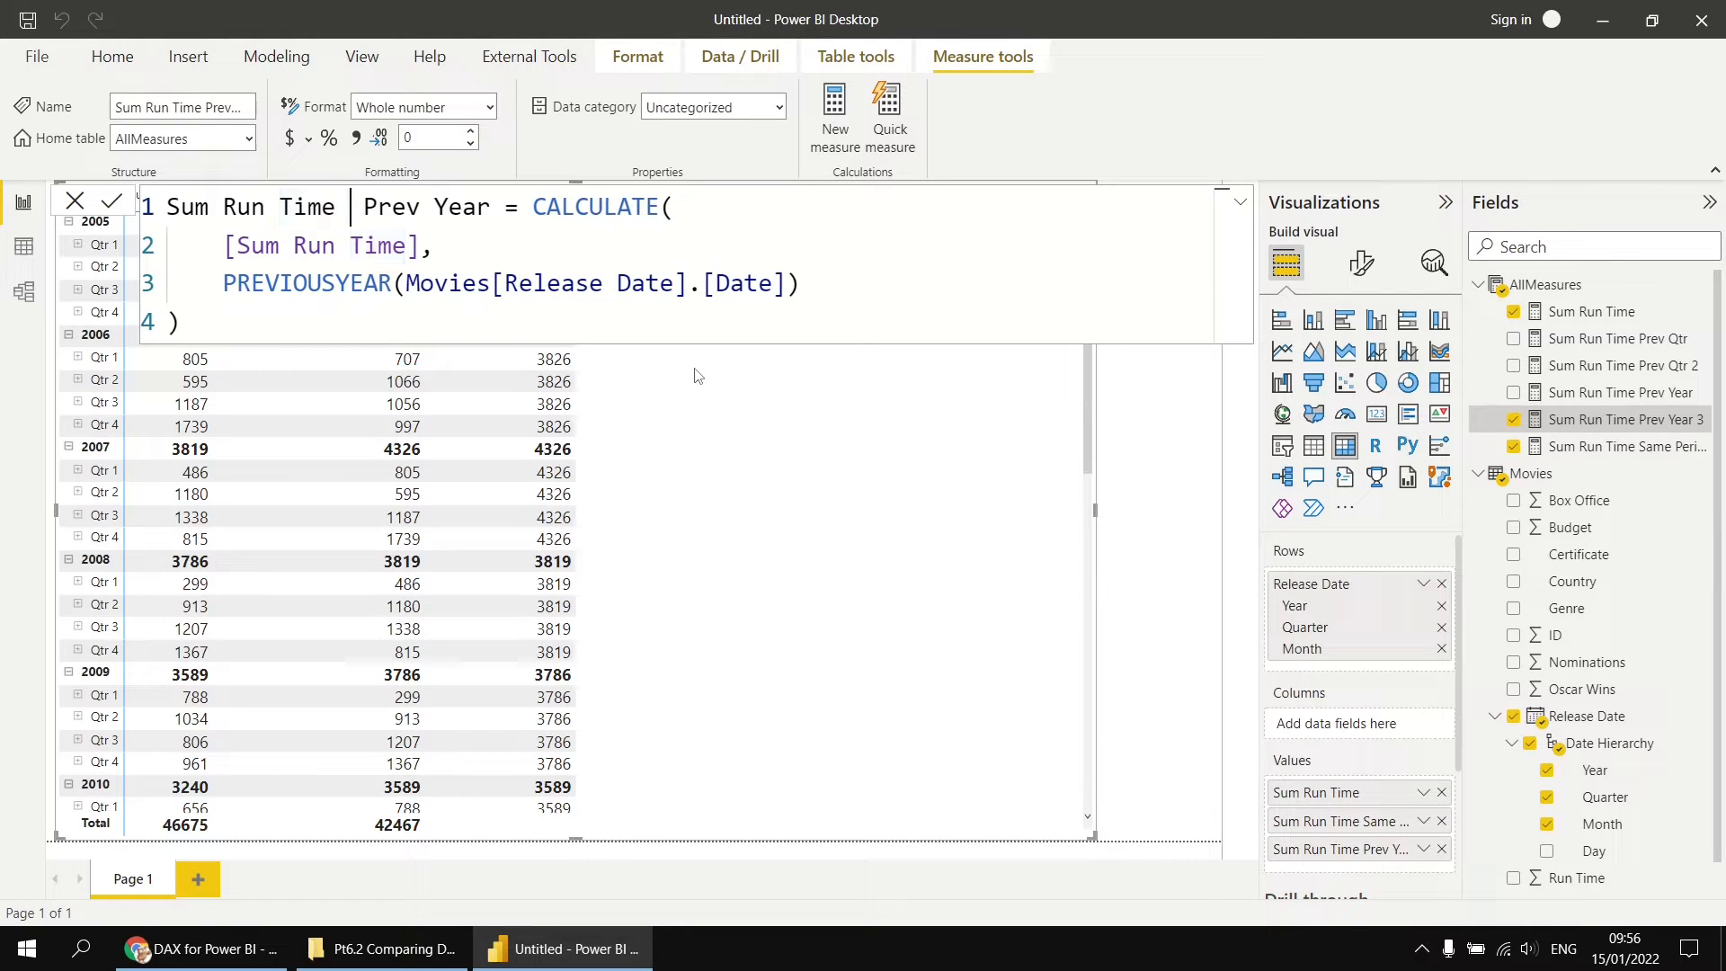
{"action": "type", "text": "Entire"}
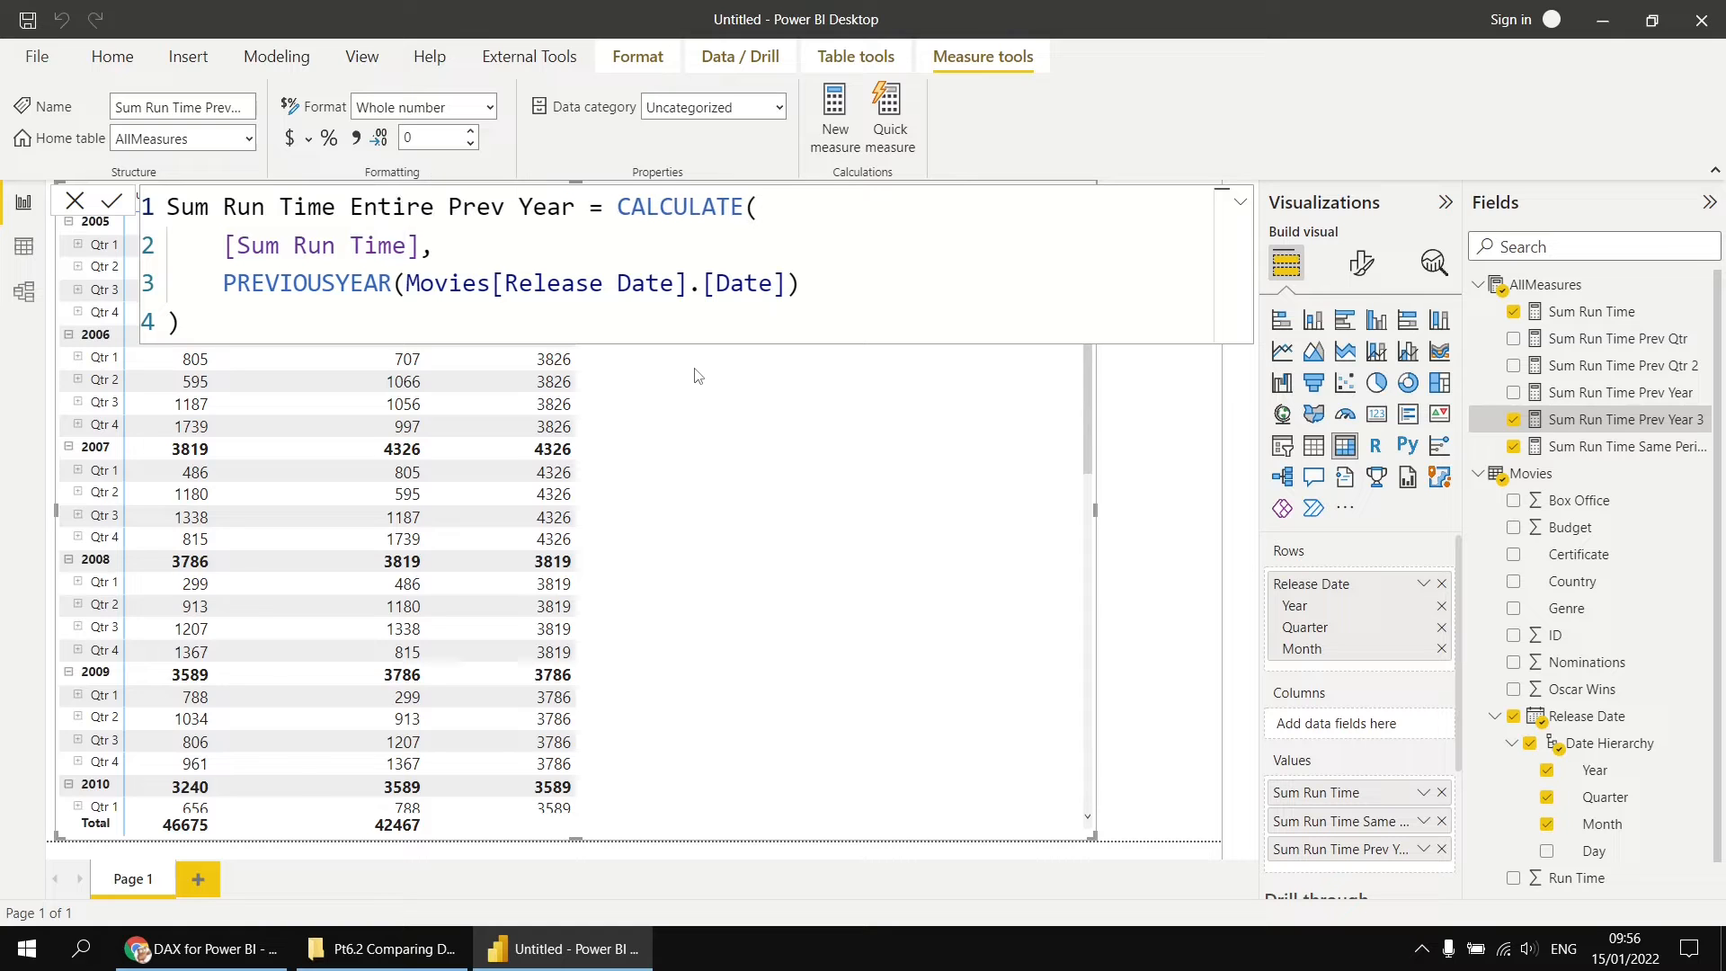
{"action": "key", "text": "Return"}
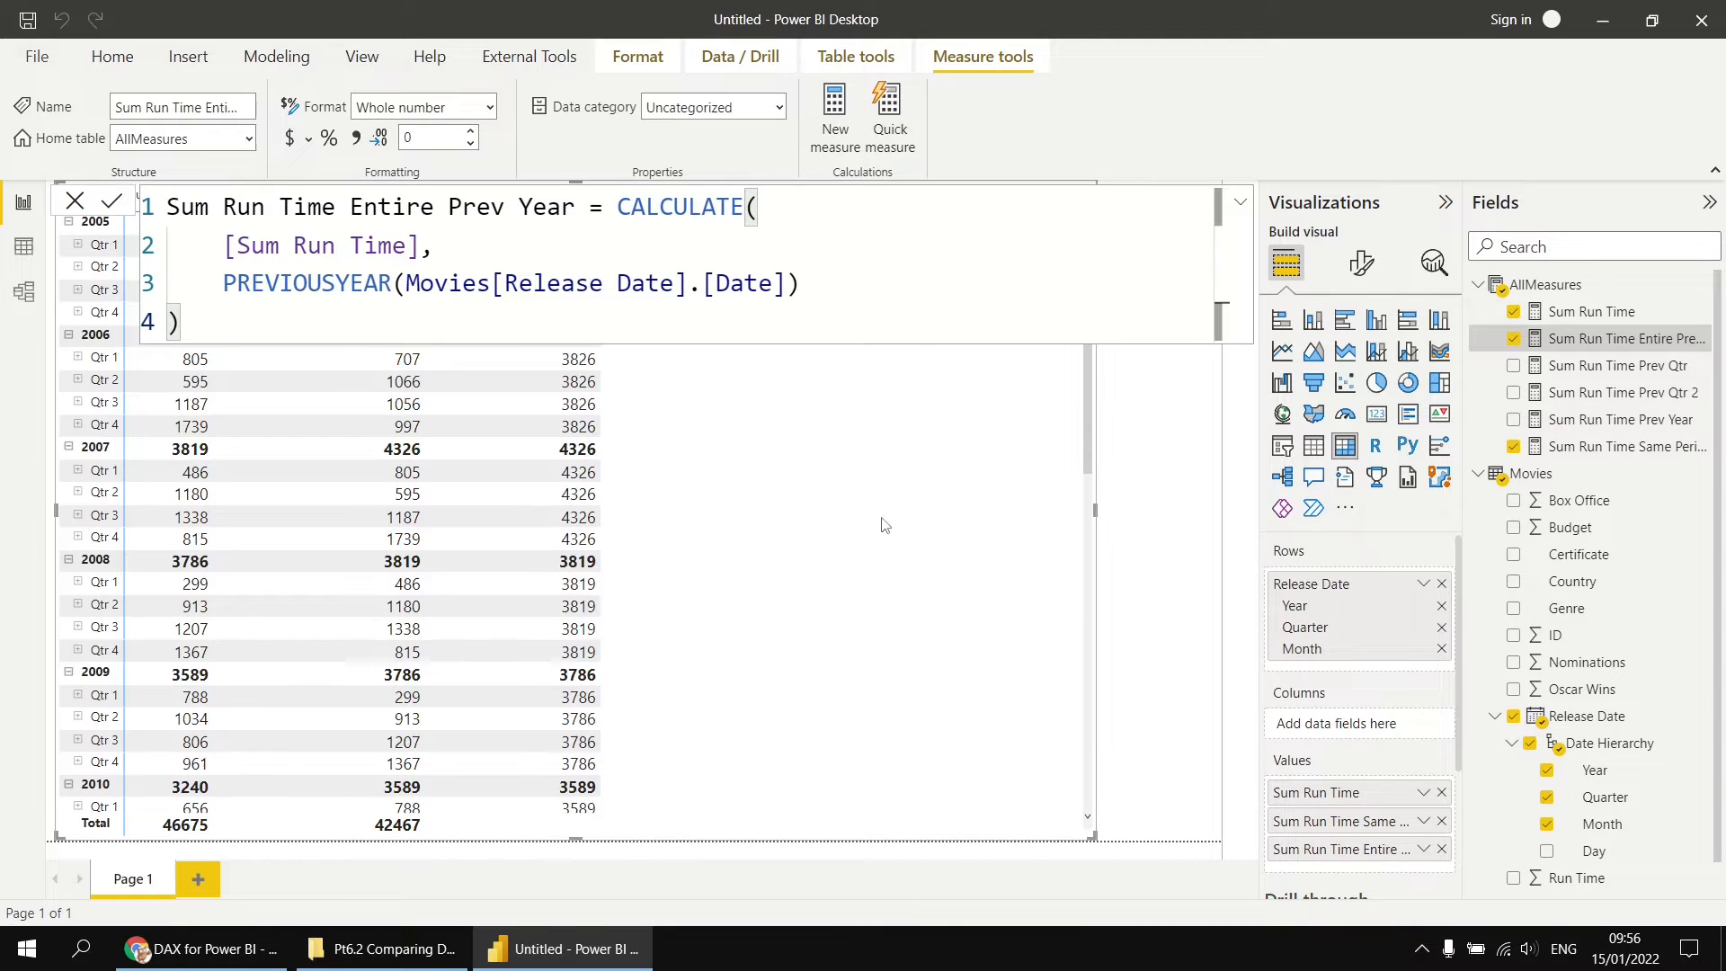
{"action": "left_click", "coordinate": [1146, 538]}
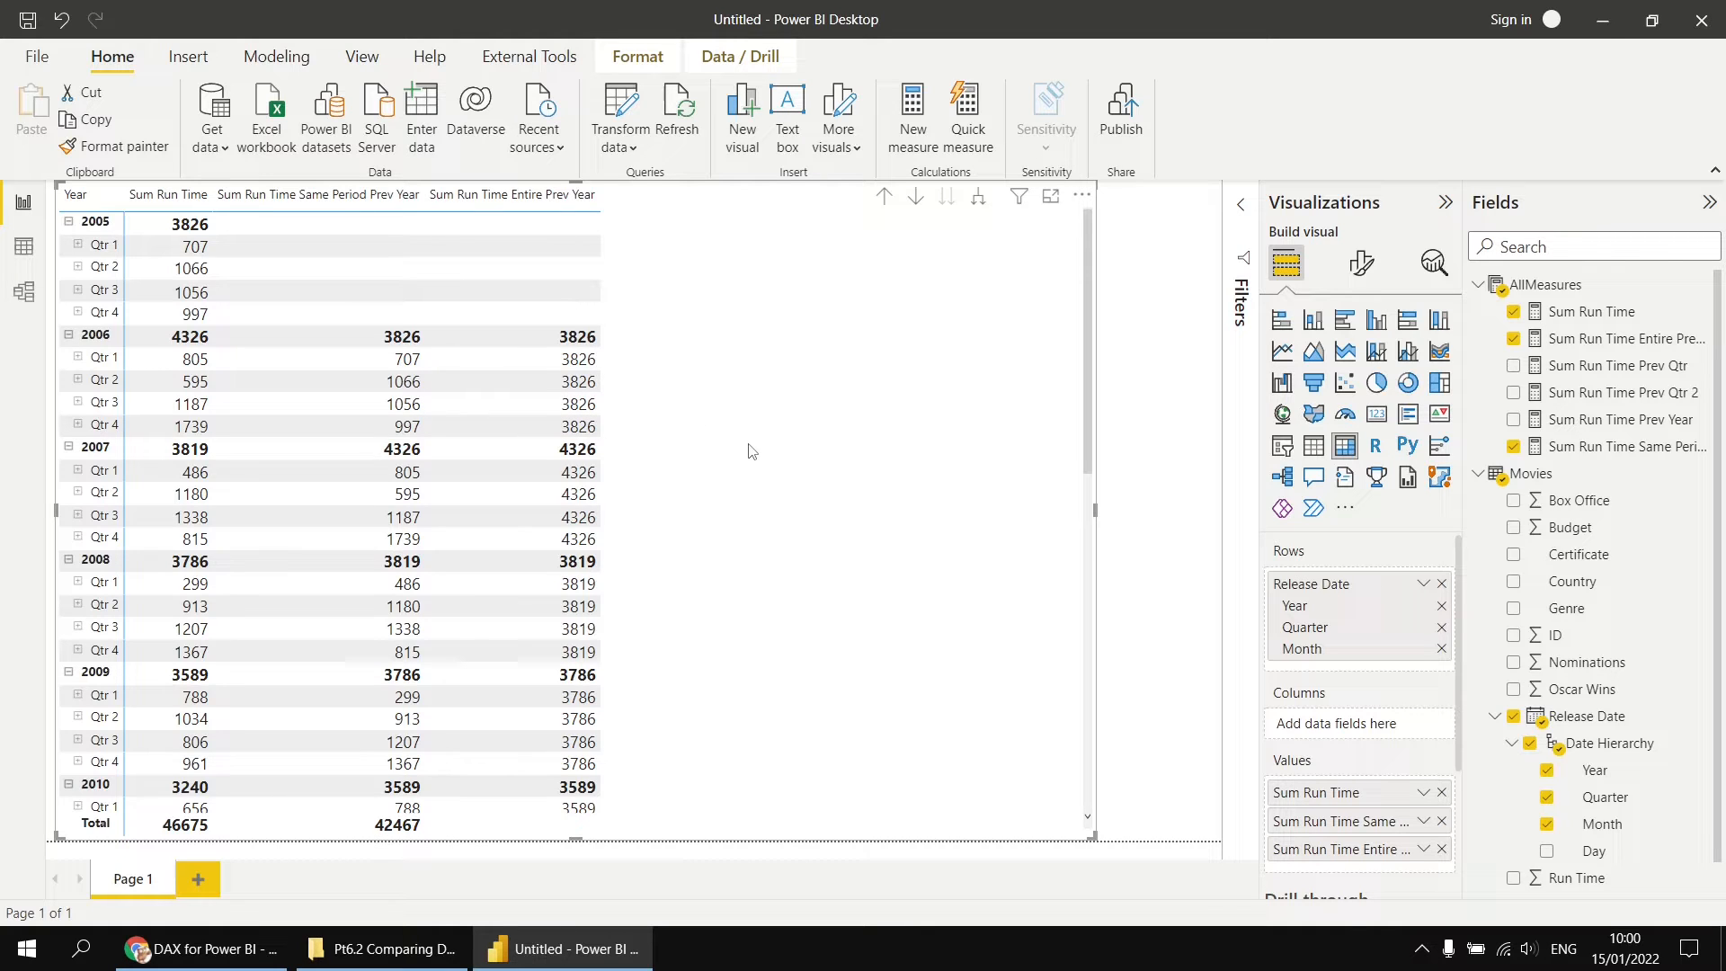
Step: Remove Sum Run Time Same Period Prev Year from the matrix and start an AllMeasures measure named Sum Run Time % of Prev Year Total
{"action": "left_click", "coordinate": [1514, 447]}
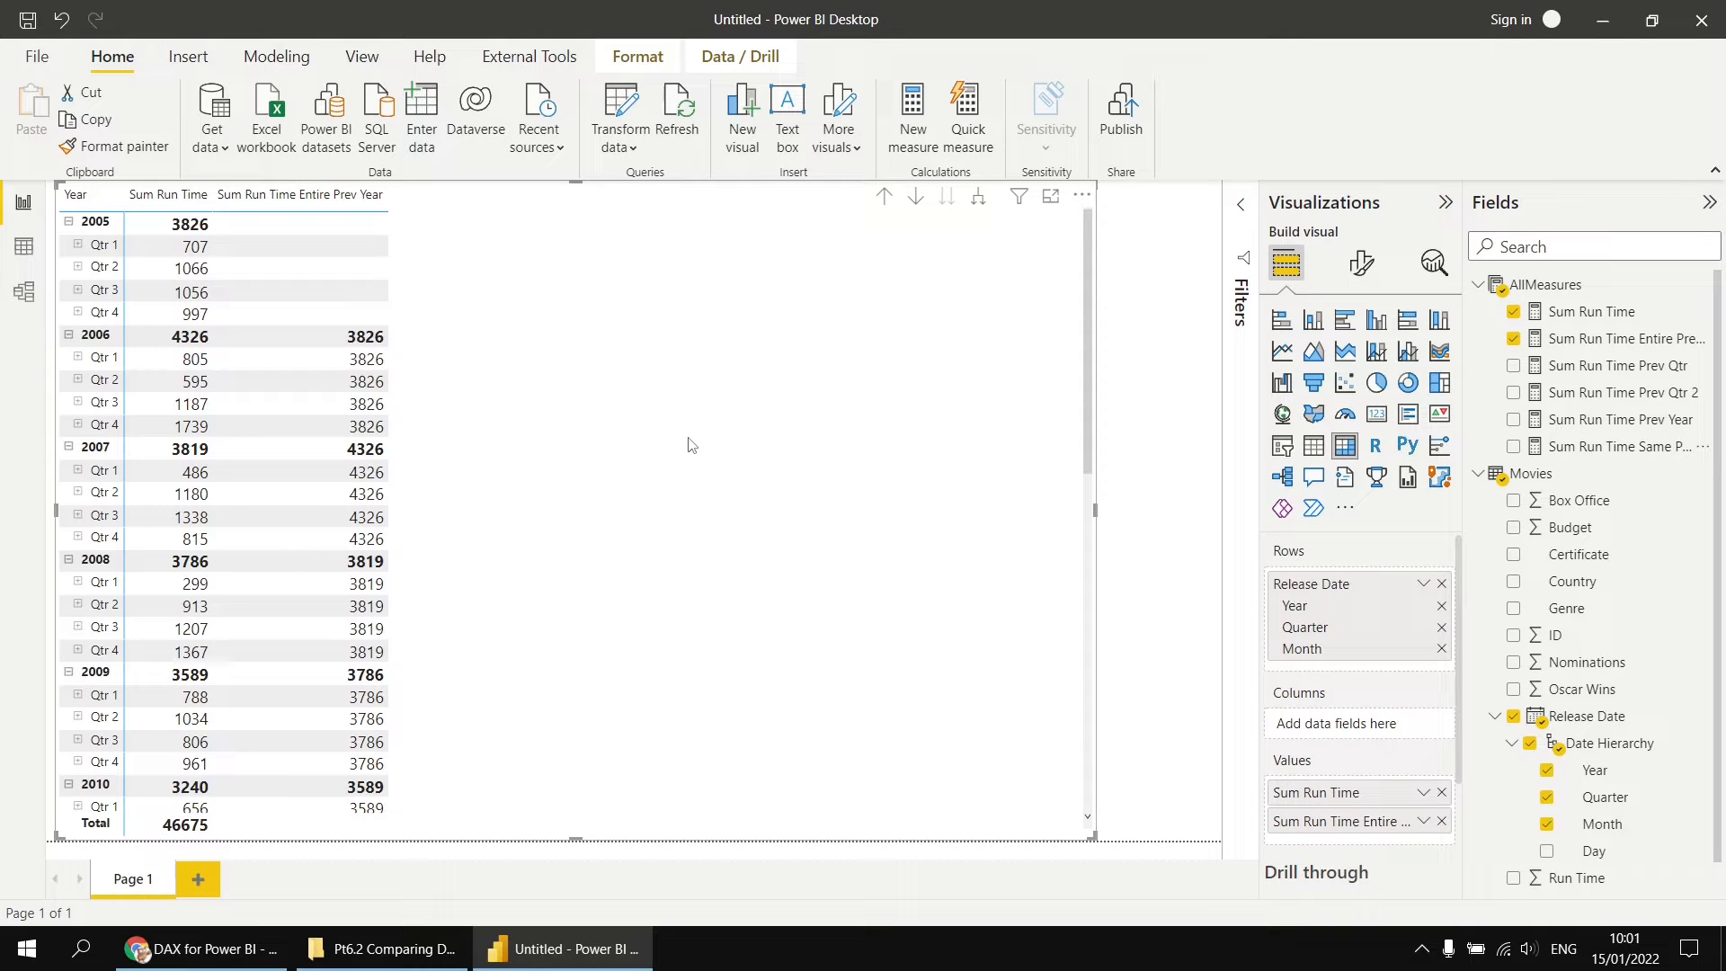
{"action": "right_click", "coordinate": [1547, 286]}
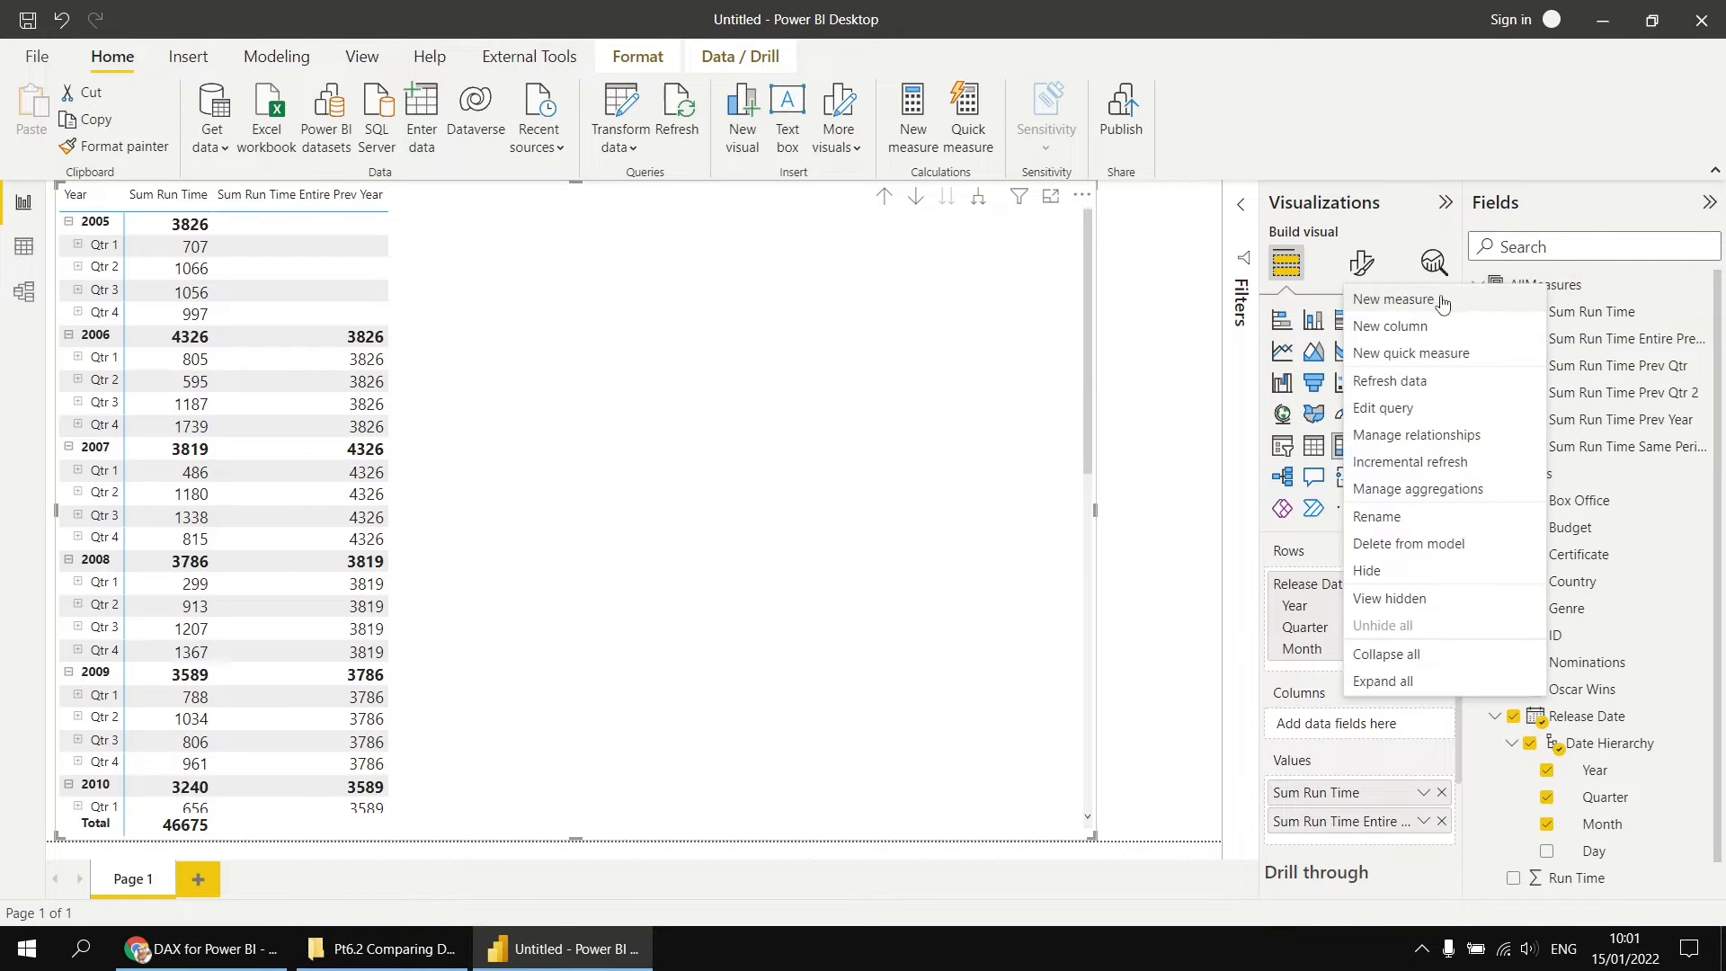
{"action": "left_click", "coordinate": [1439, 301]}
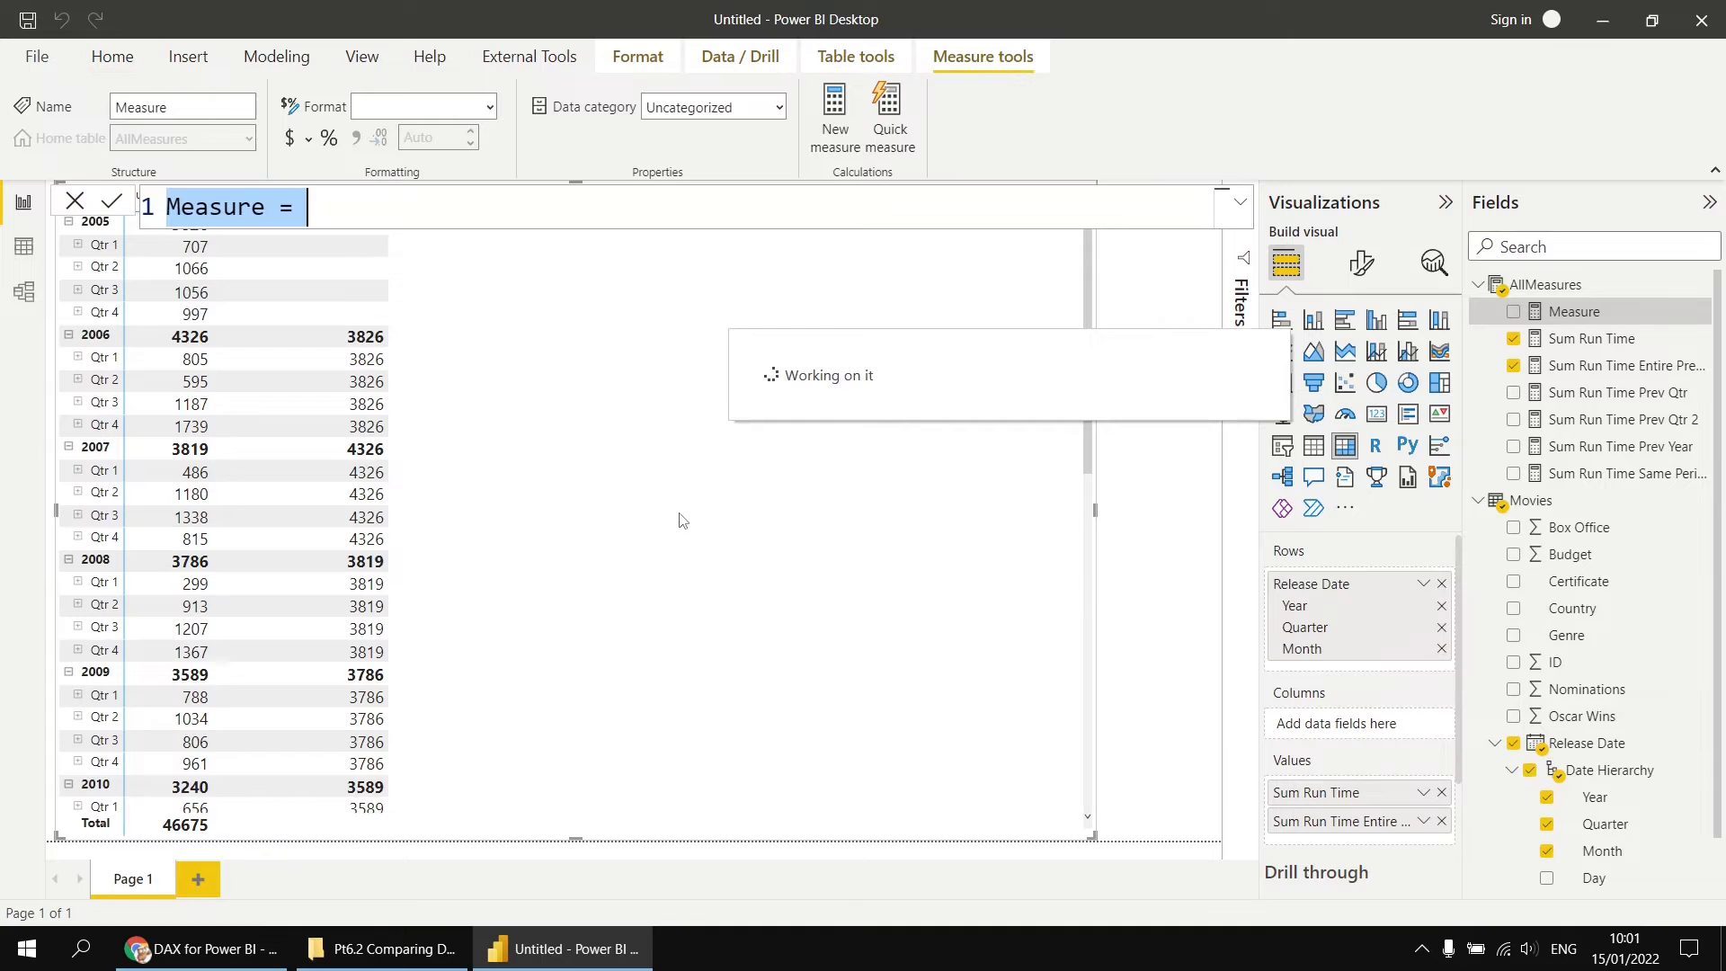
{"action": "type", "text": "Sum Run Tim"}
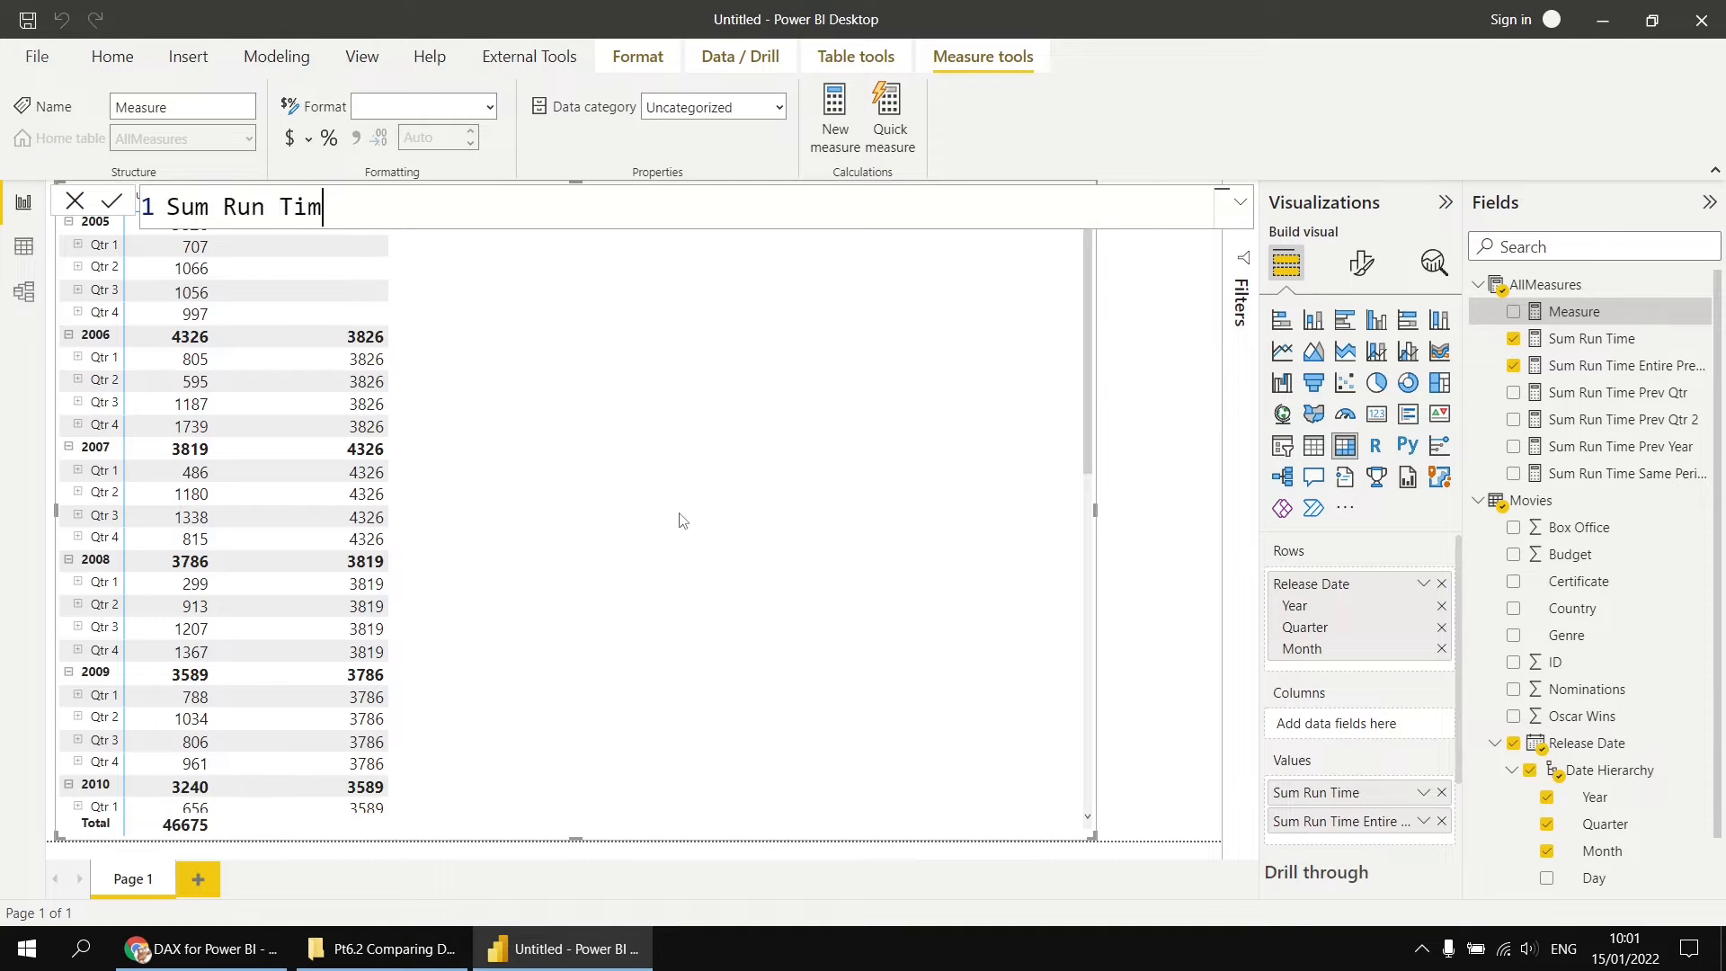
{"action": "type", "text": "e % of Prev Year Total"}
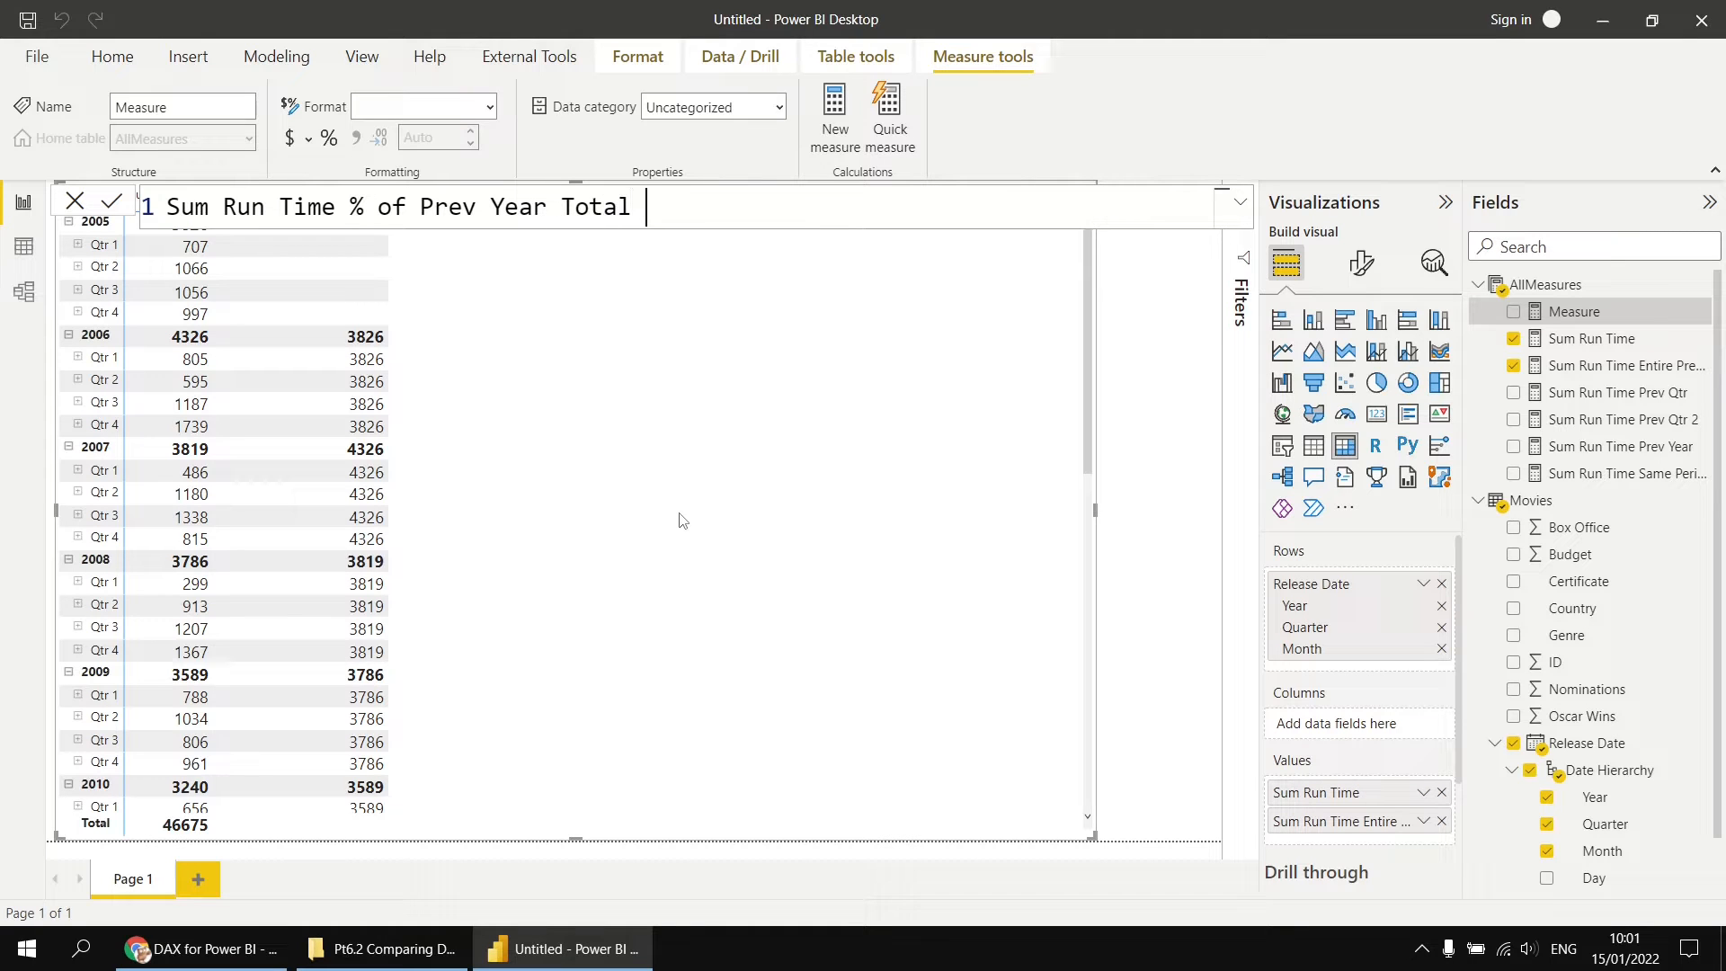
{"action": "type", "text": " = di"}
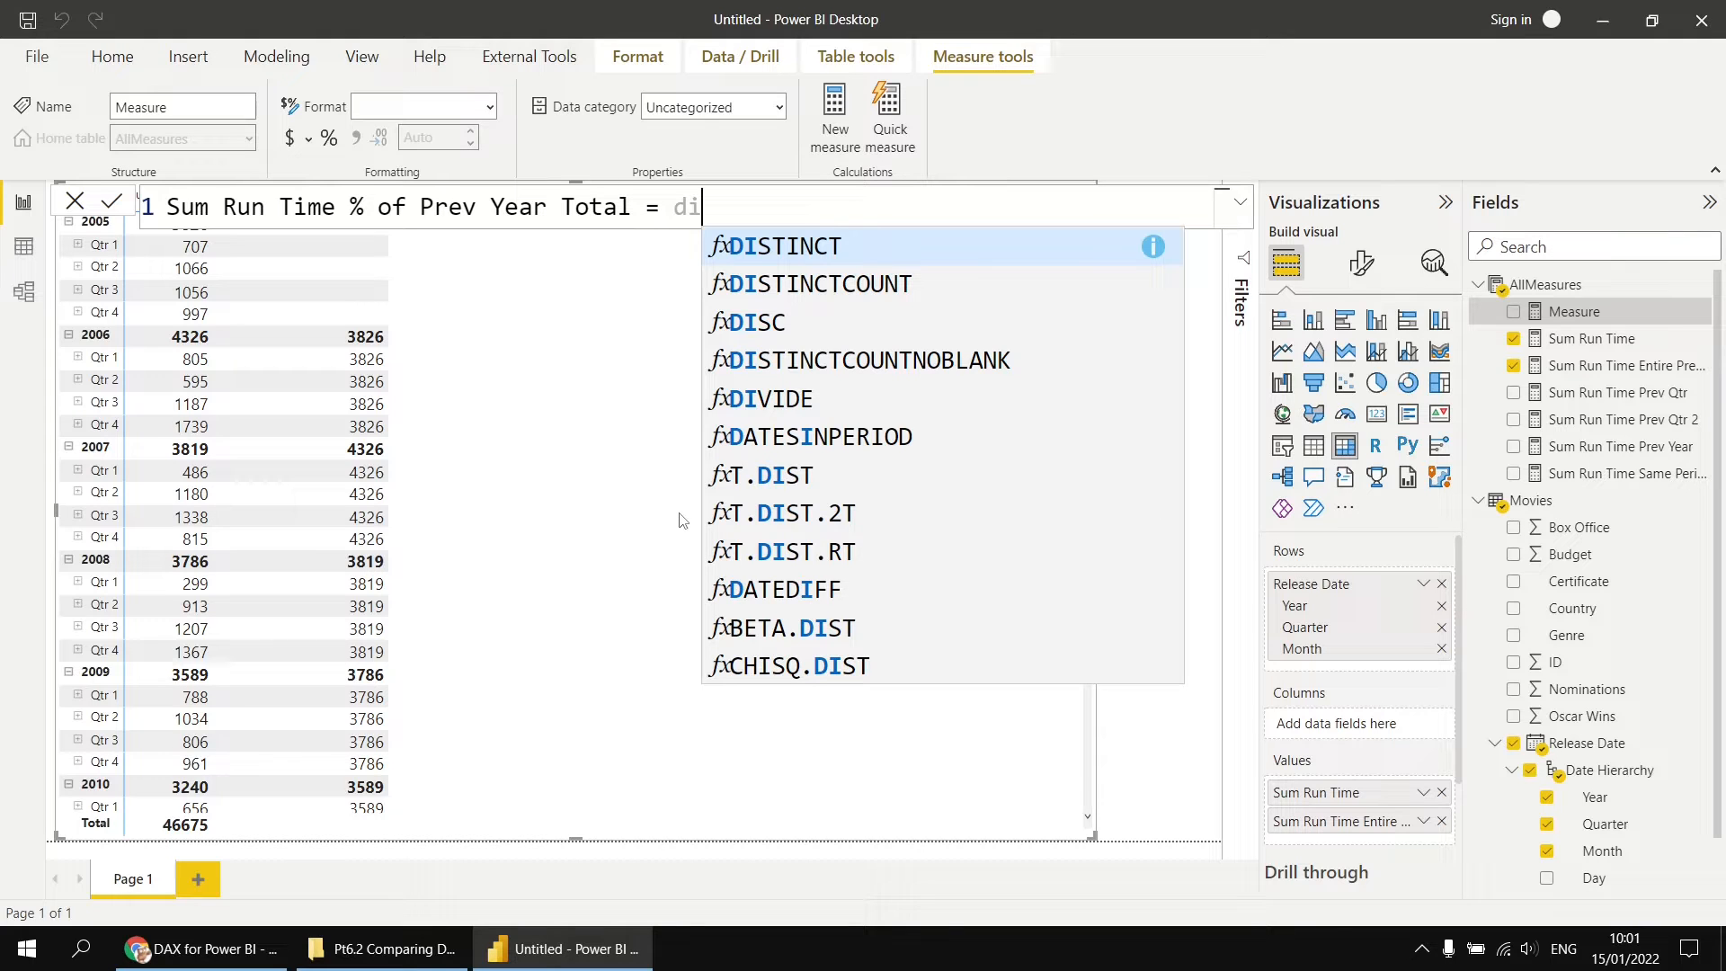
{"action": "type", "text": "v"}
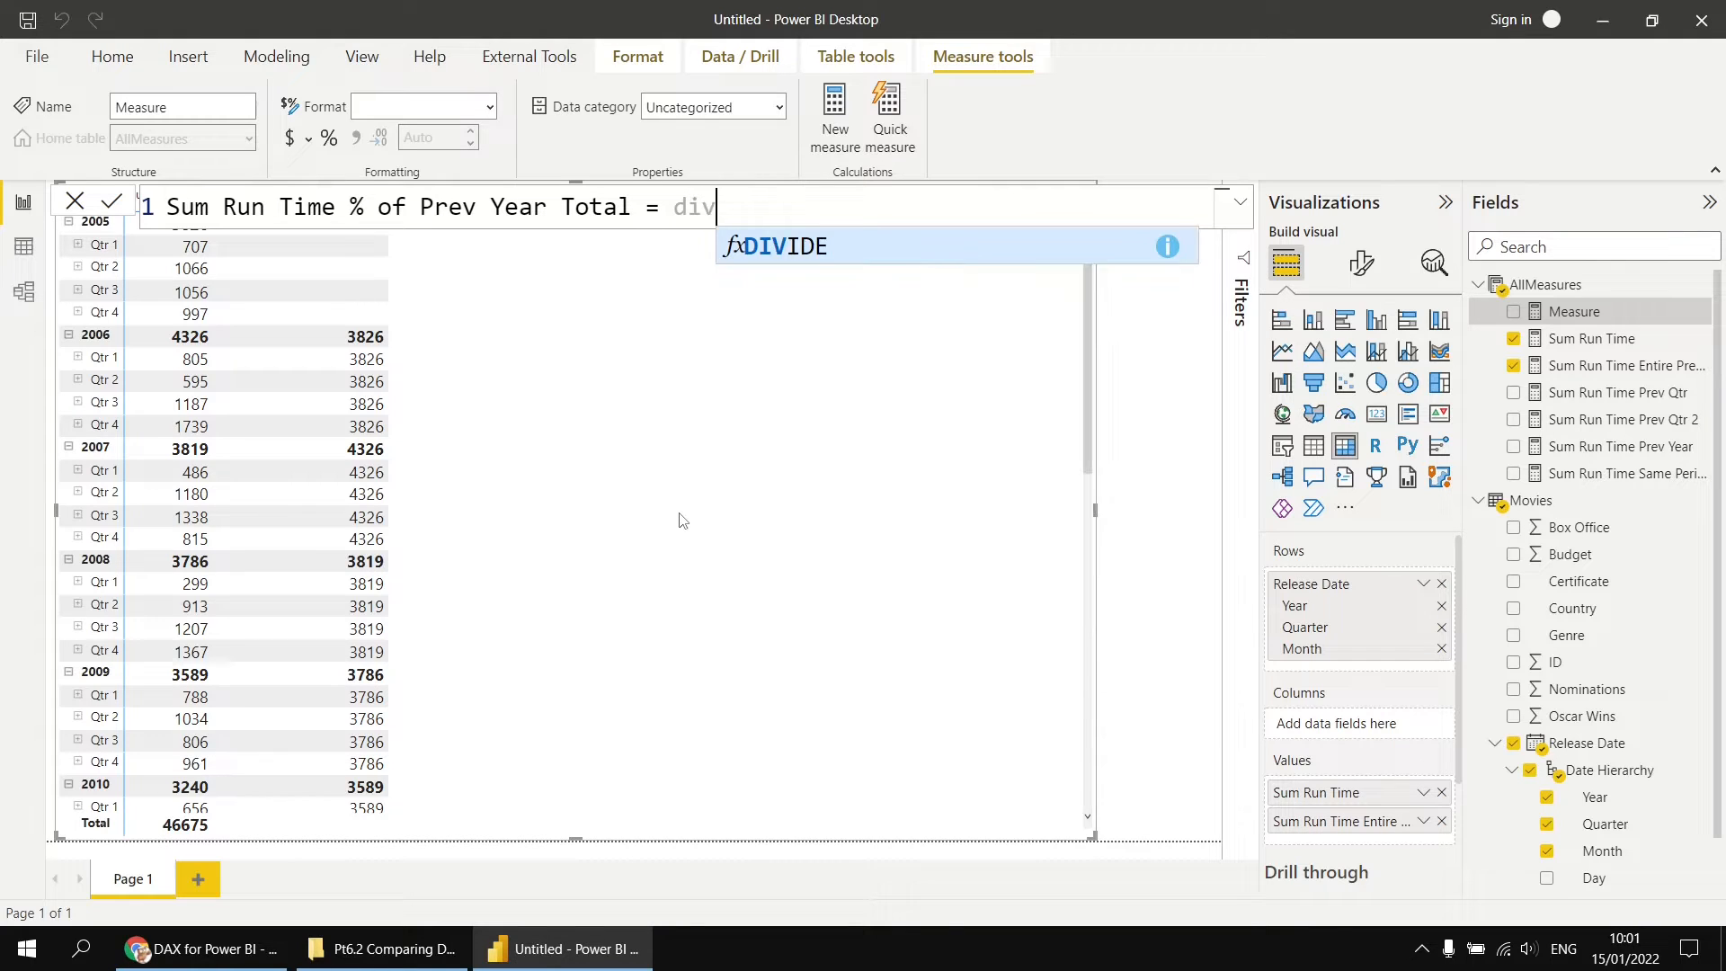
Step: Define the measure as DIVIDE of Sum Run Time by Sum Run Time Entire Prev Year
{"action": "key", "text": "Tab"}
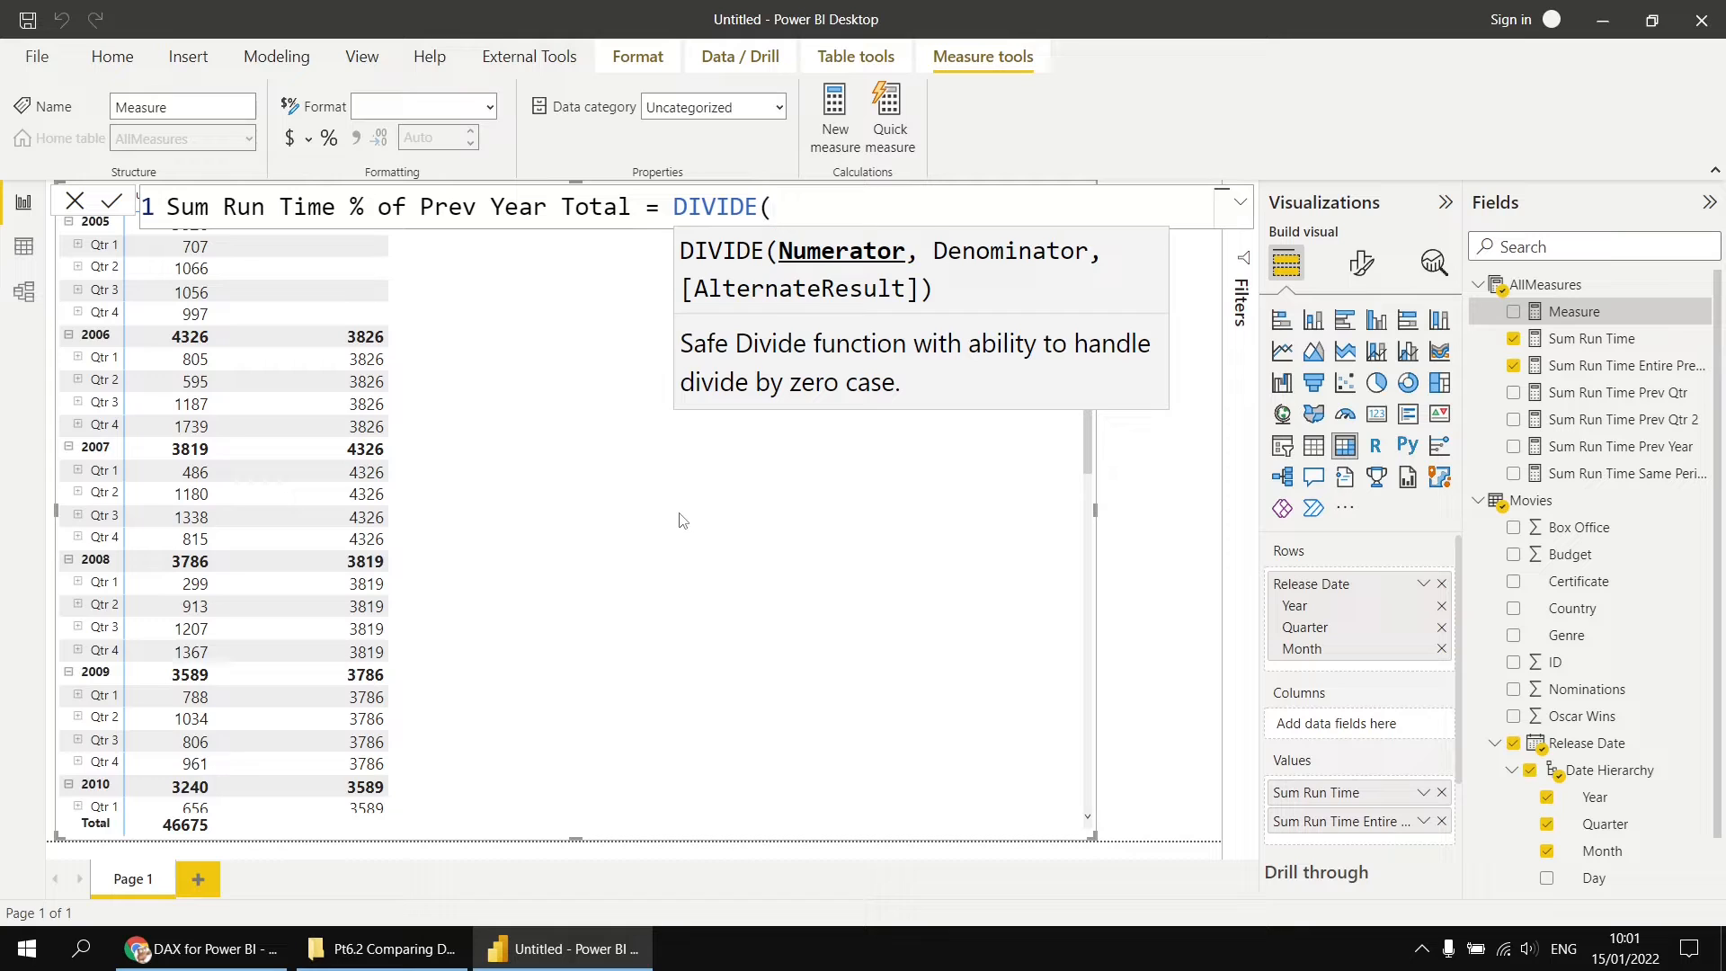
{"action": "type", "text": "[s"}
{"action": "key", "text": "Tab"}
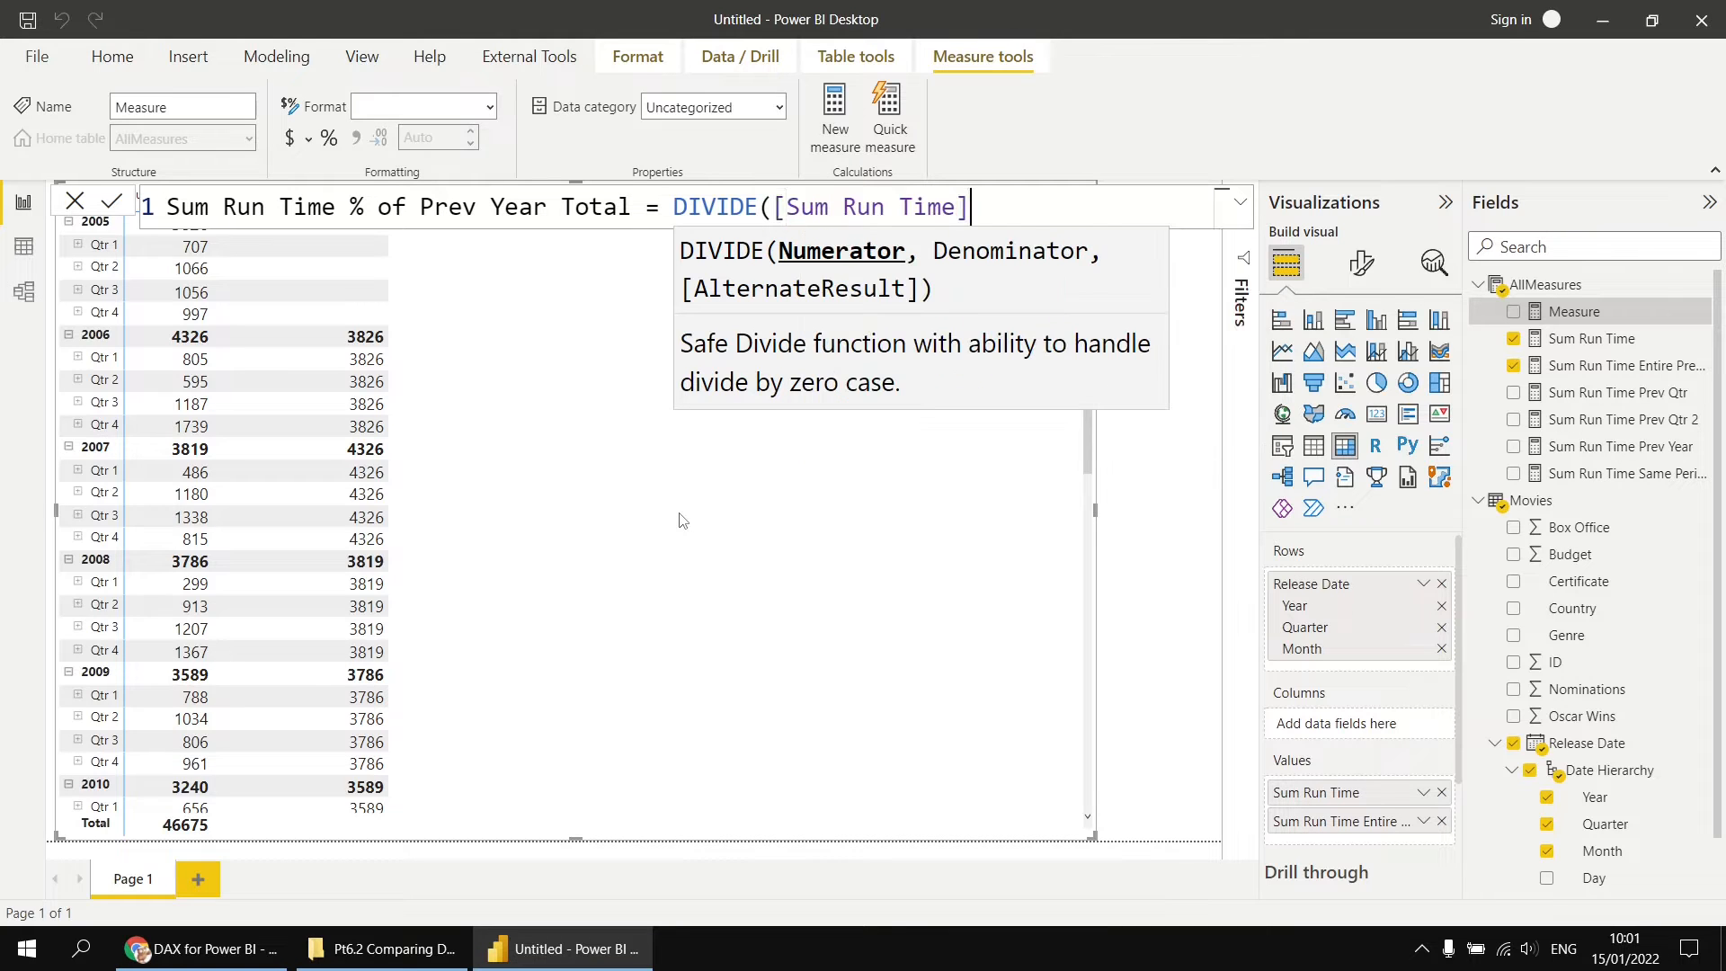
{"action": "type", "text": ","}
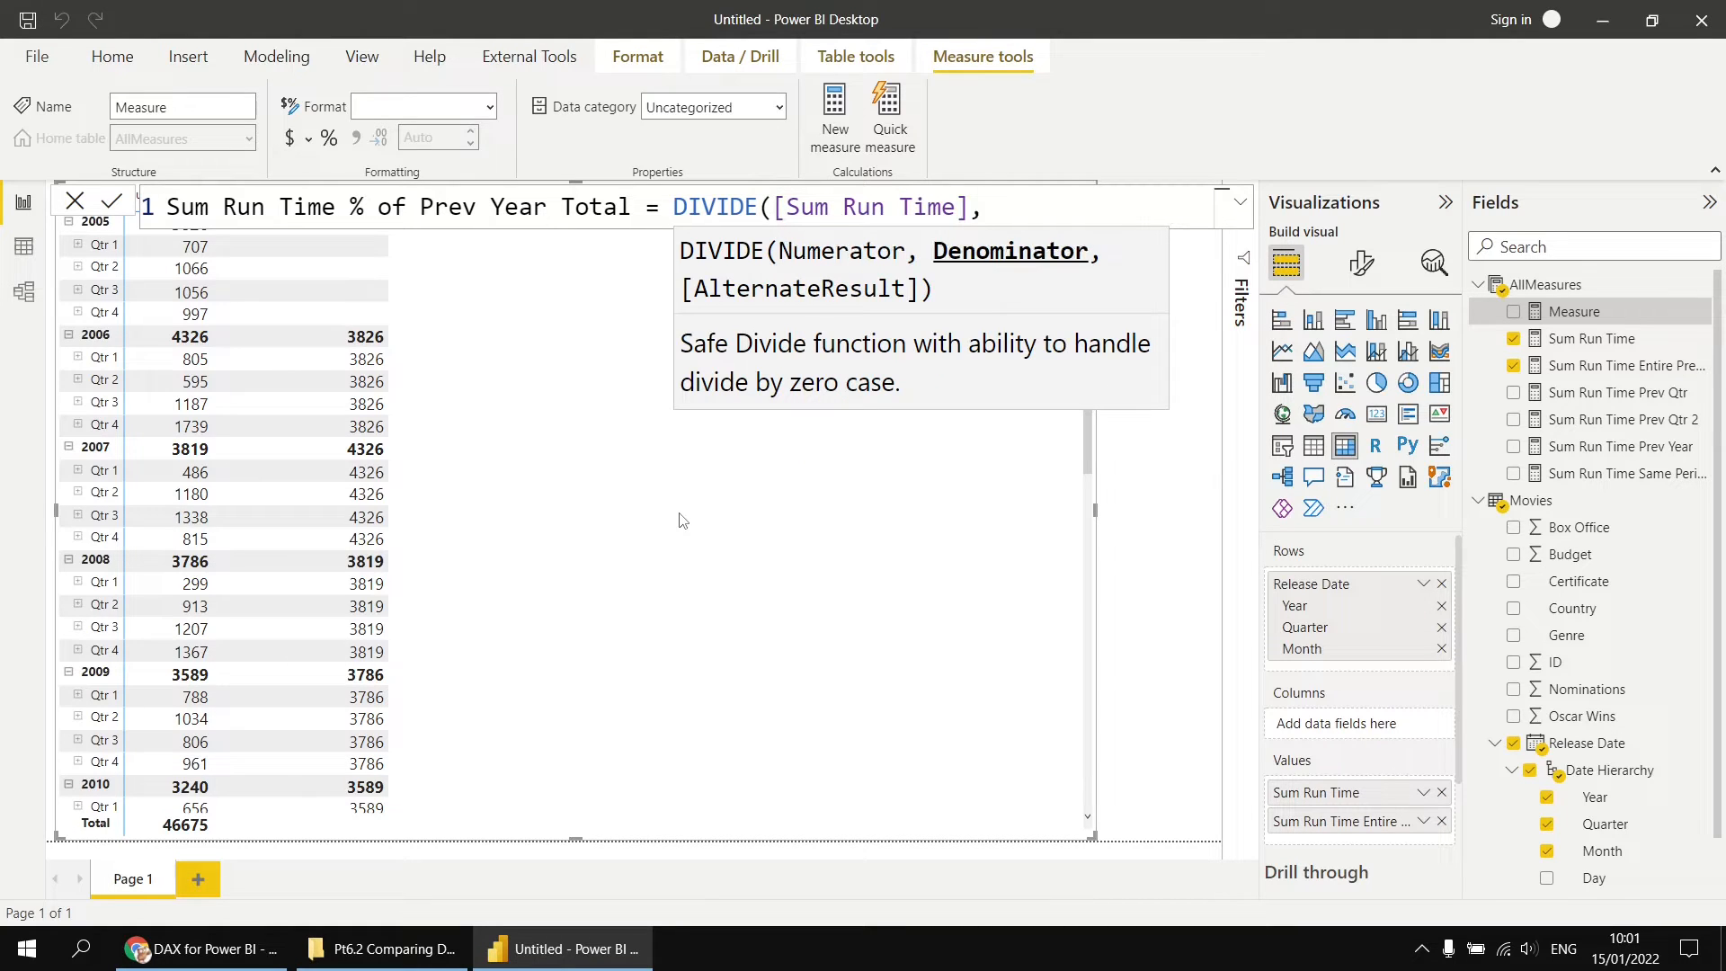
{"action": "type", "text": "[s"}
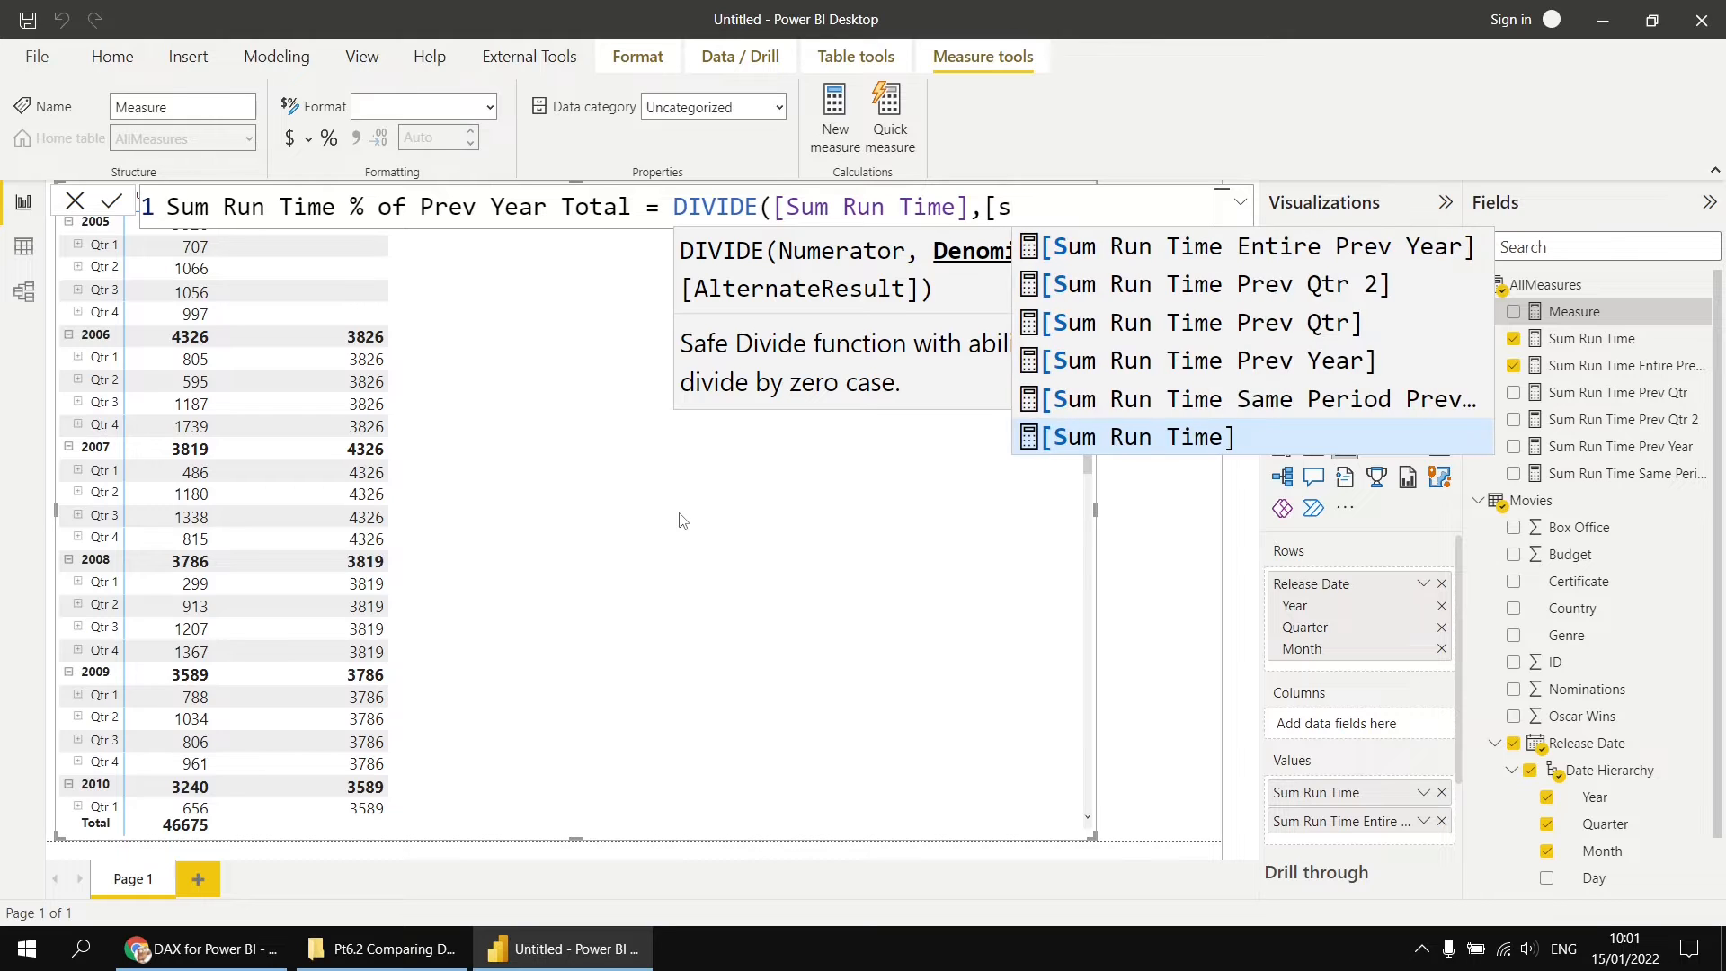
{"action": "key", "text": "Up"}
{"action": "key", "text": "Up"}
{"action": "key", "text": "Up"}
{"action": "key", "text": "Up"}
{"action": "key", "text": "Up"}
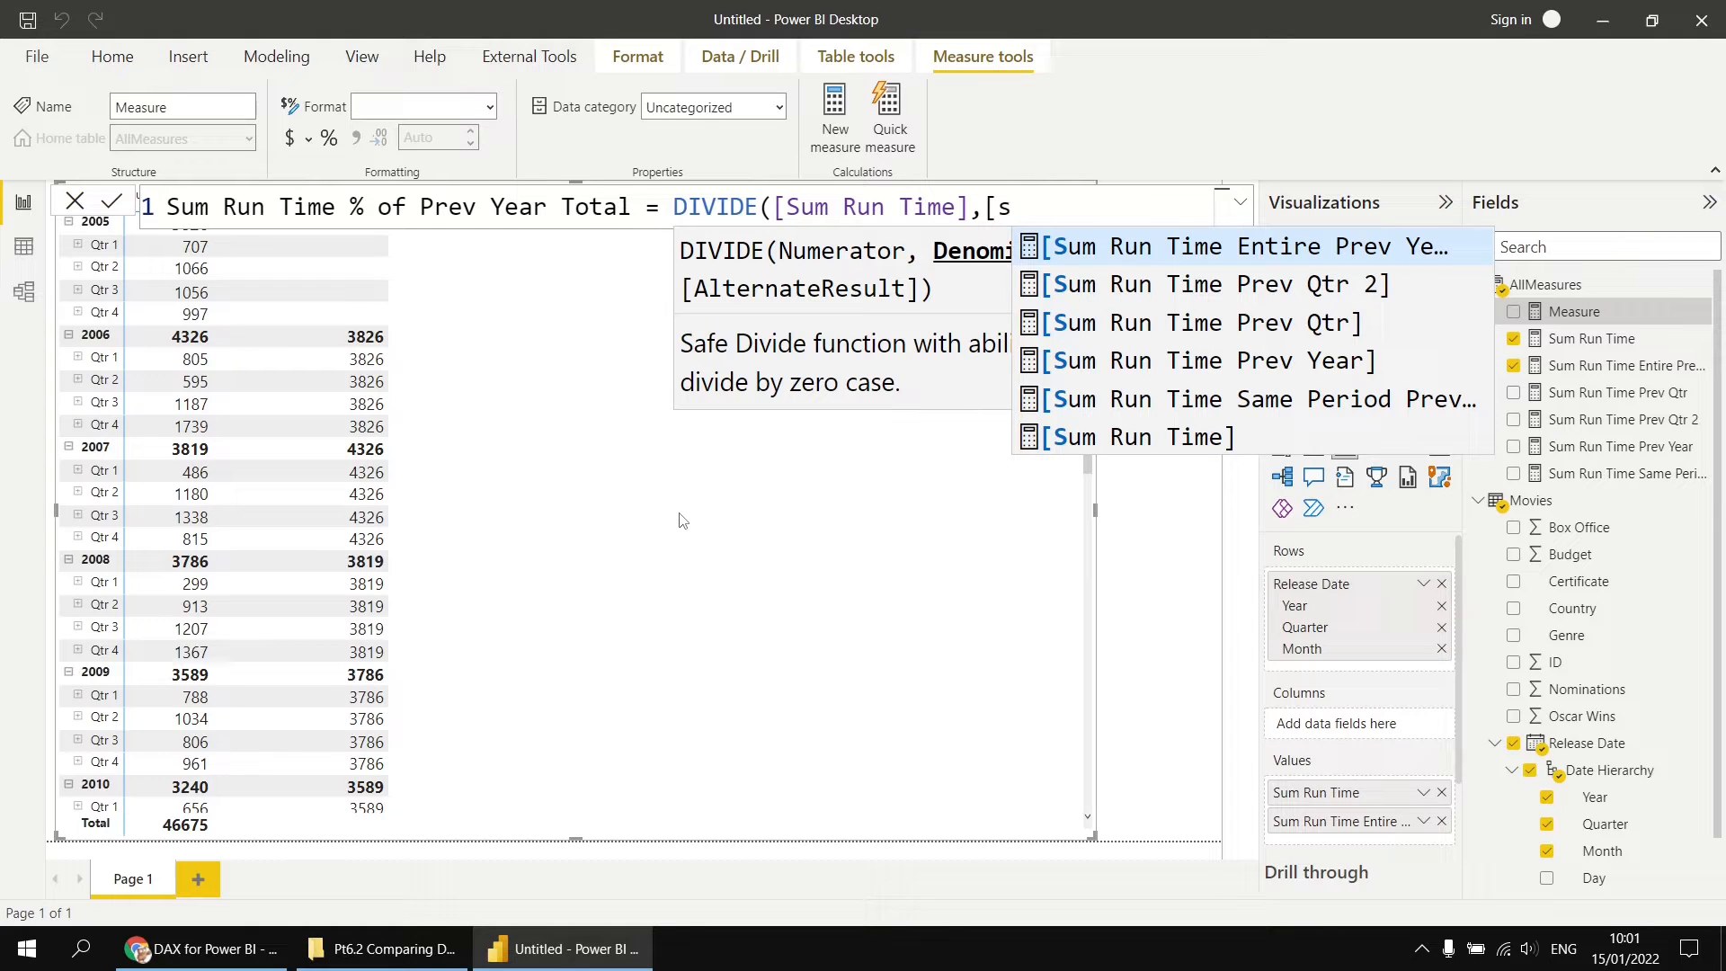
{"action": "key", "text": "Tab"}
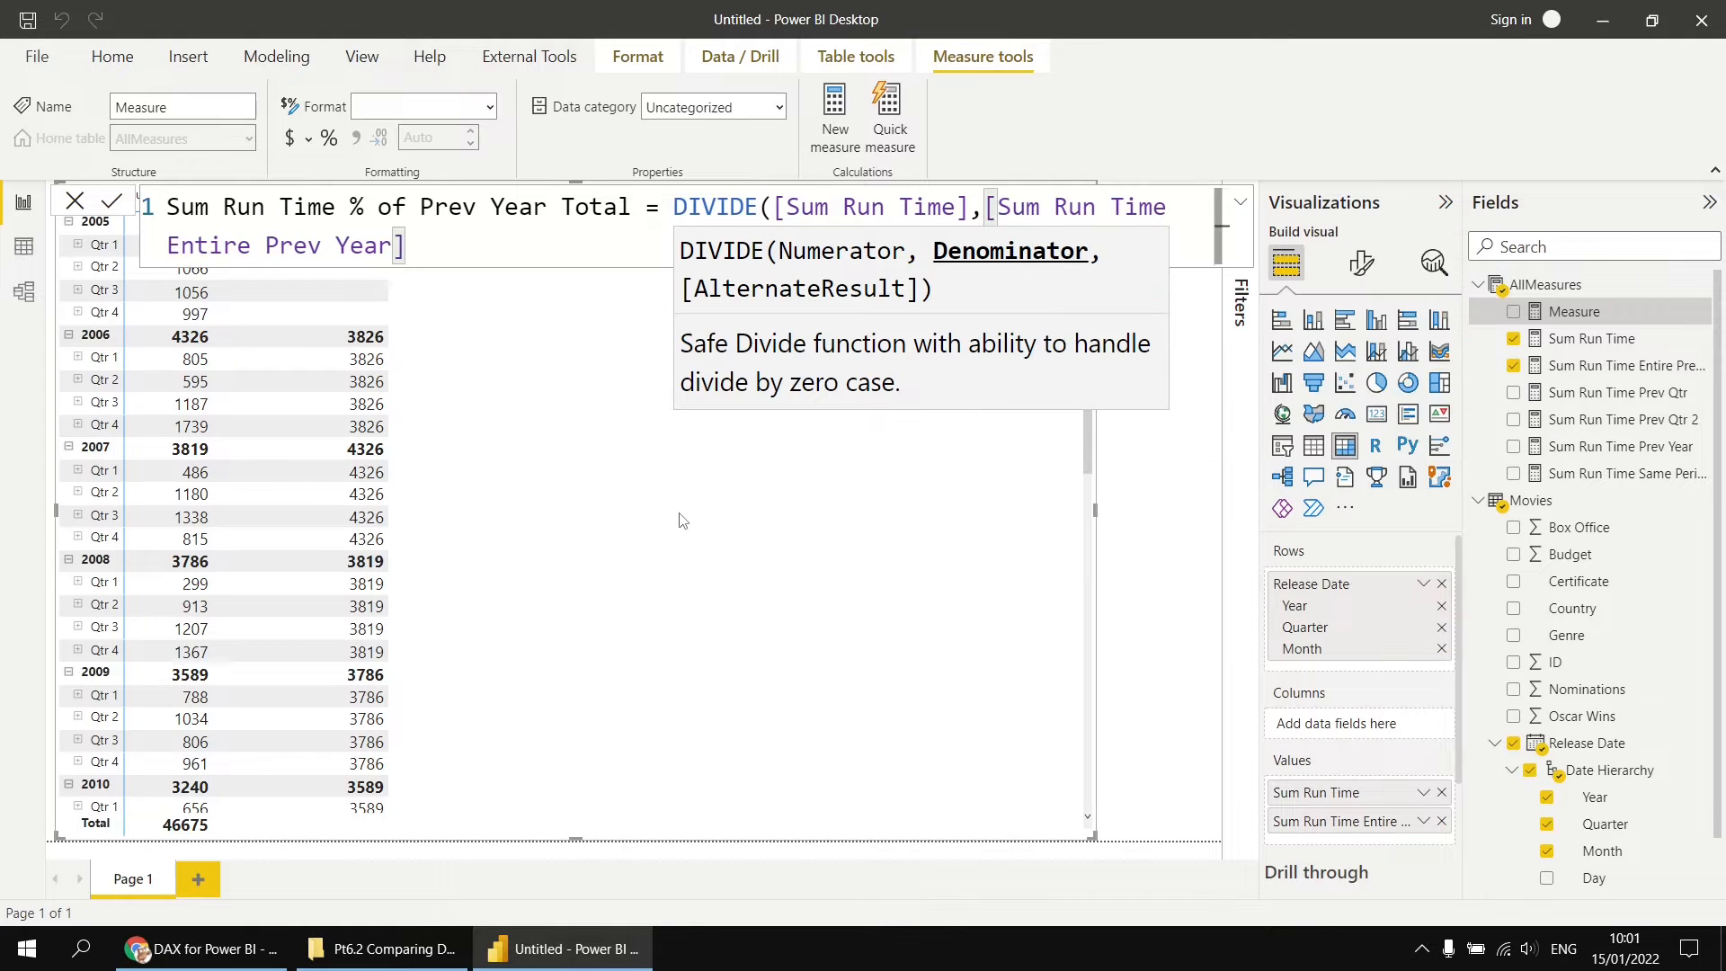
{"action": "type", "text": ")"}
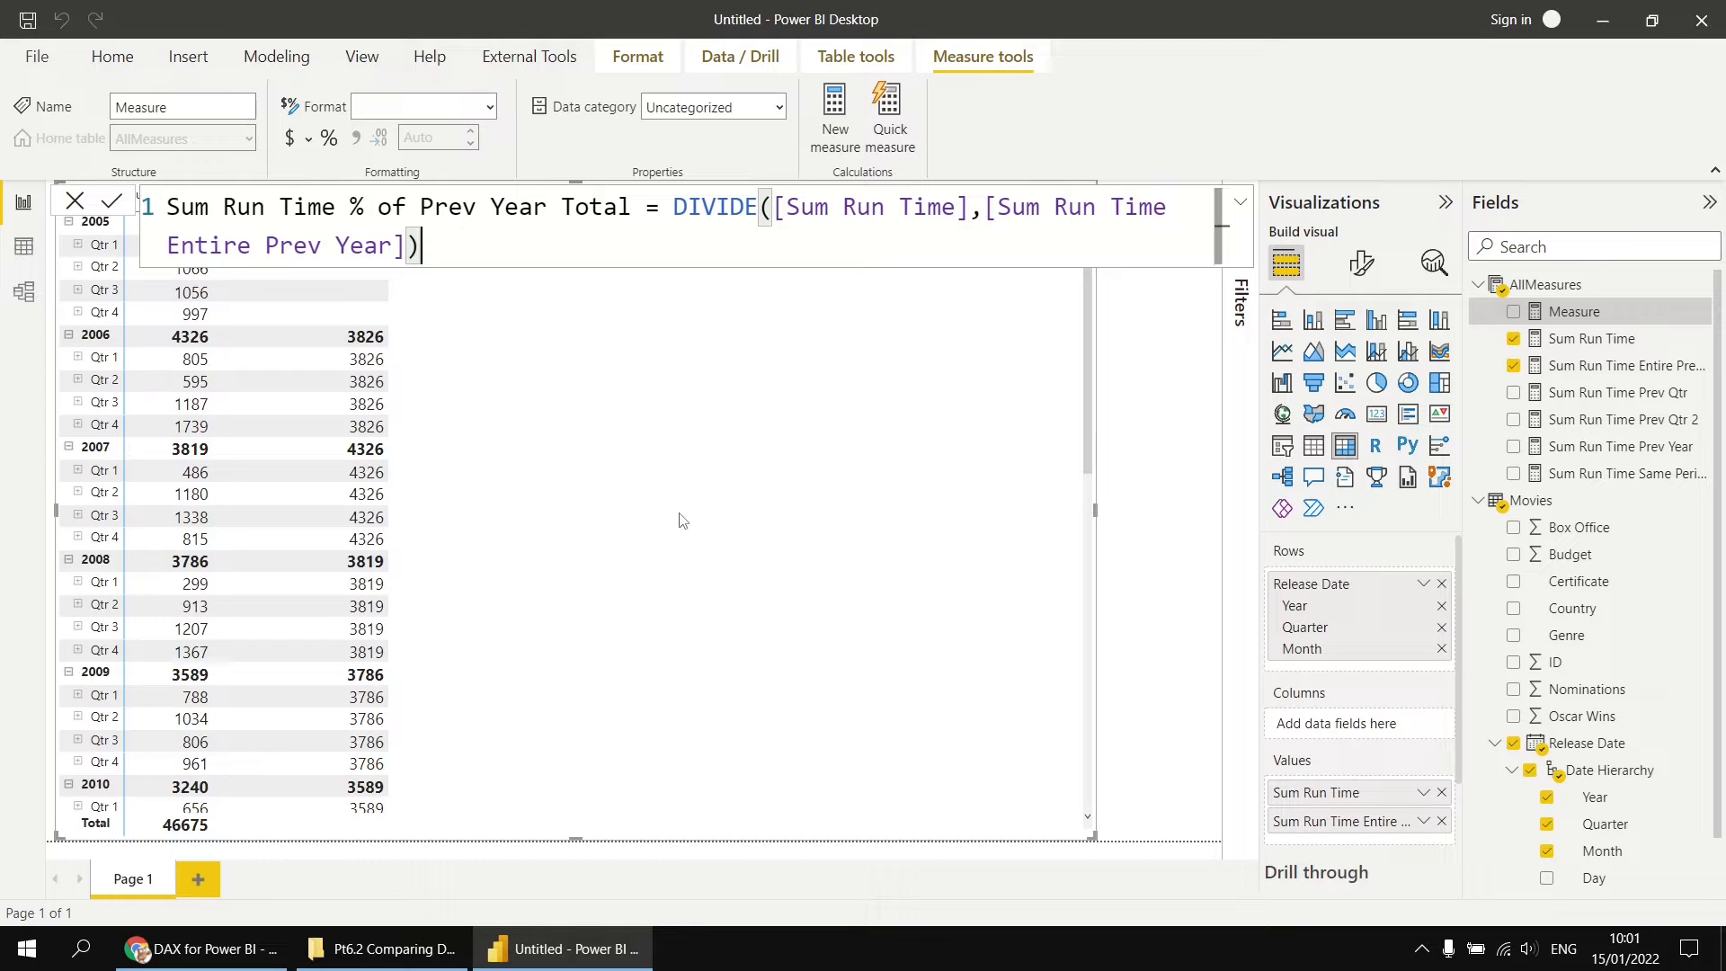
Step: Split the DIVIDE formula so each argument and the closing parenthesis sit on their own lines, and commit the measure
{"action": "left_click", "coordinate": [775, 209]}
{"action": "key", "text": "shift+Return"}
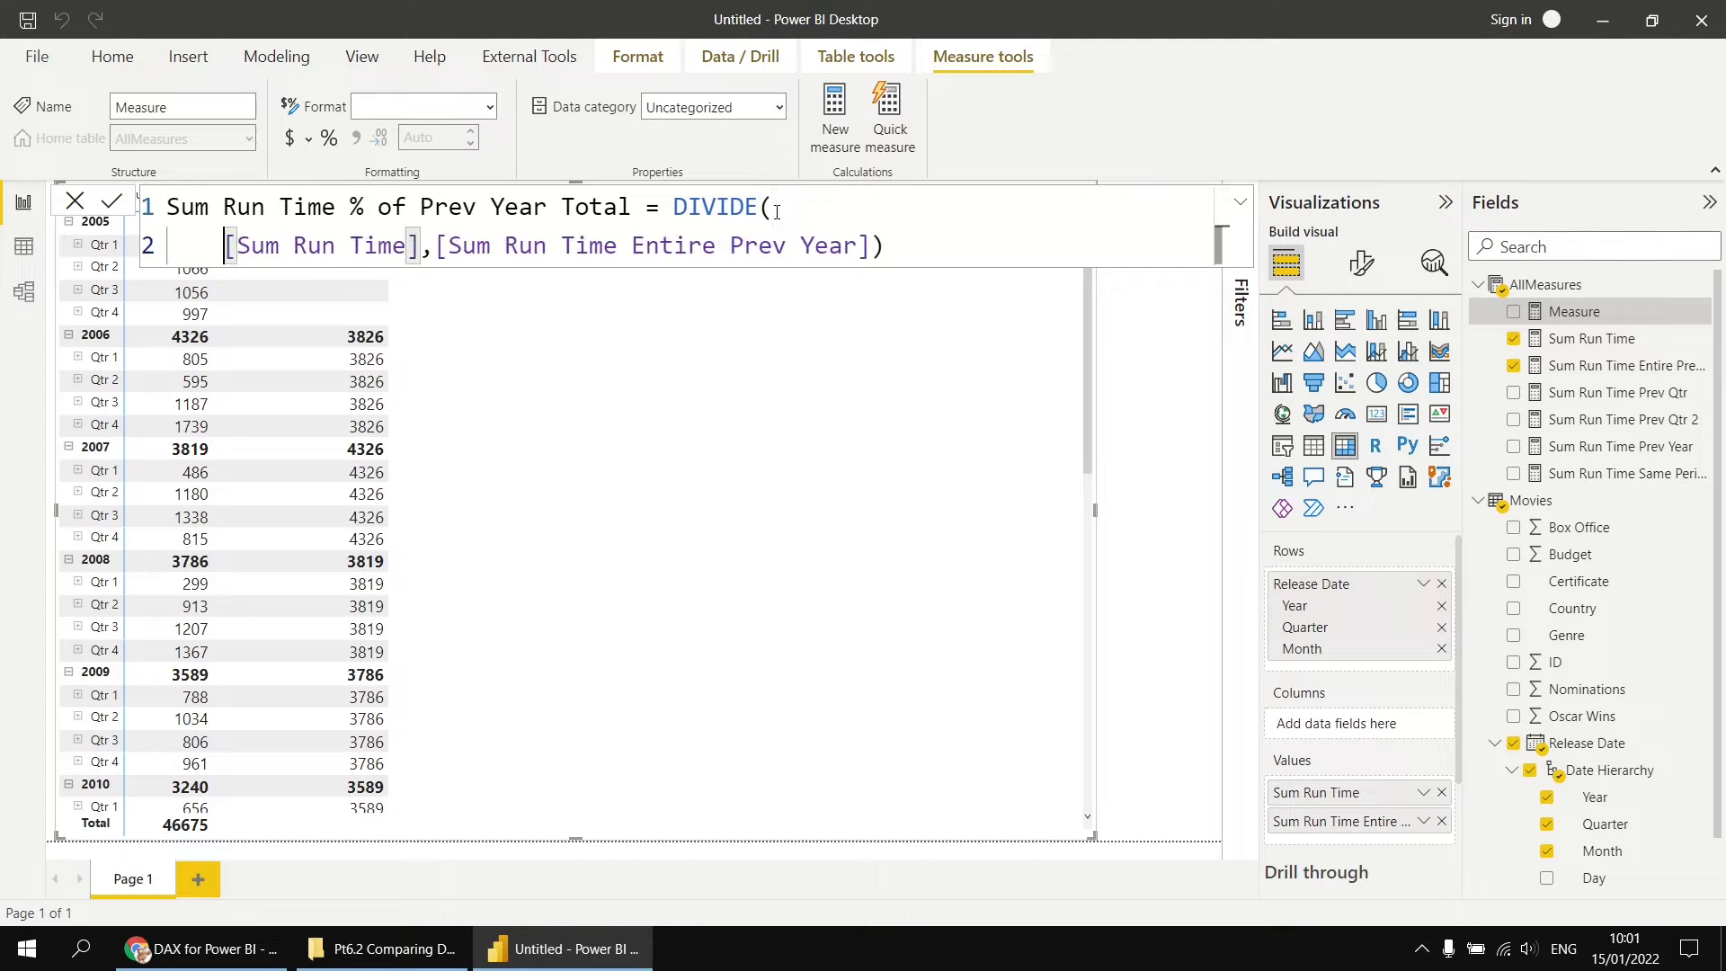
{"action": "key", "text": "ctrl+Right"}
{"action": "key", "text": "ctrl+Right"}
{"action": "key", "text": "ctrl+Right"}
{"action": "key", "text": "ctrl+Right"}
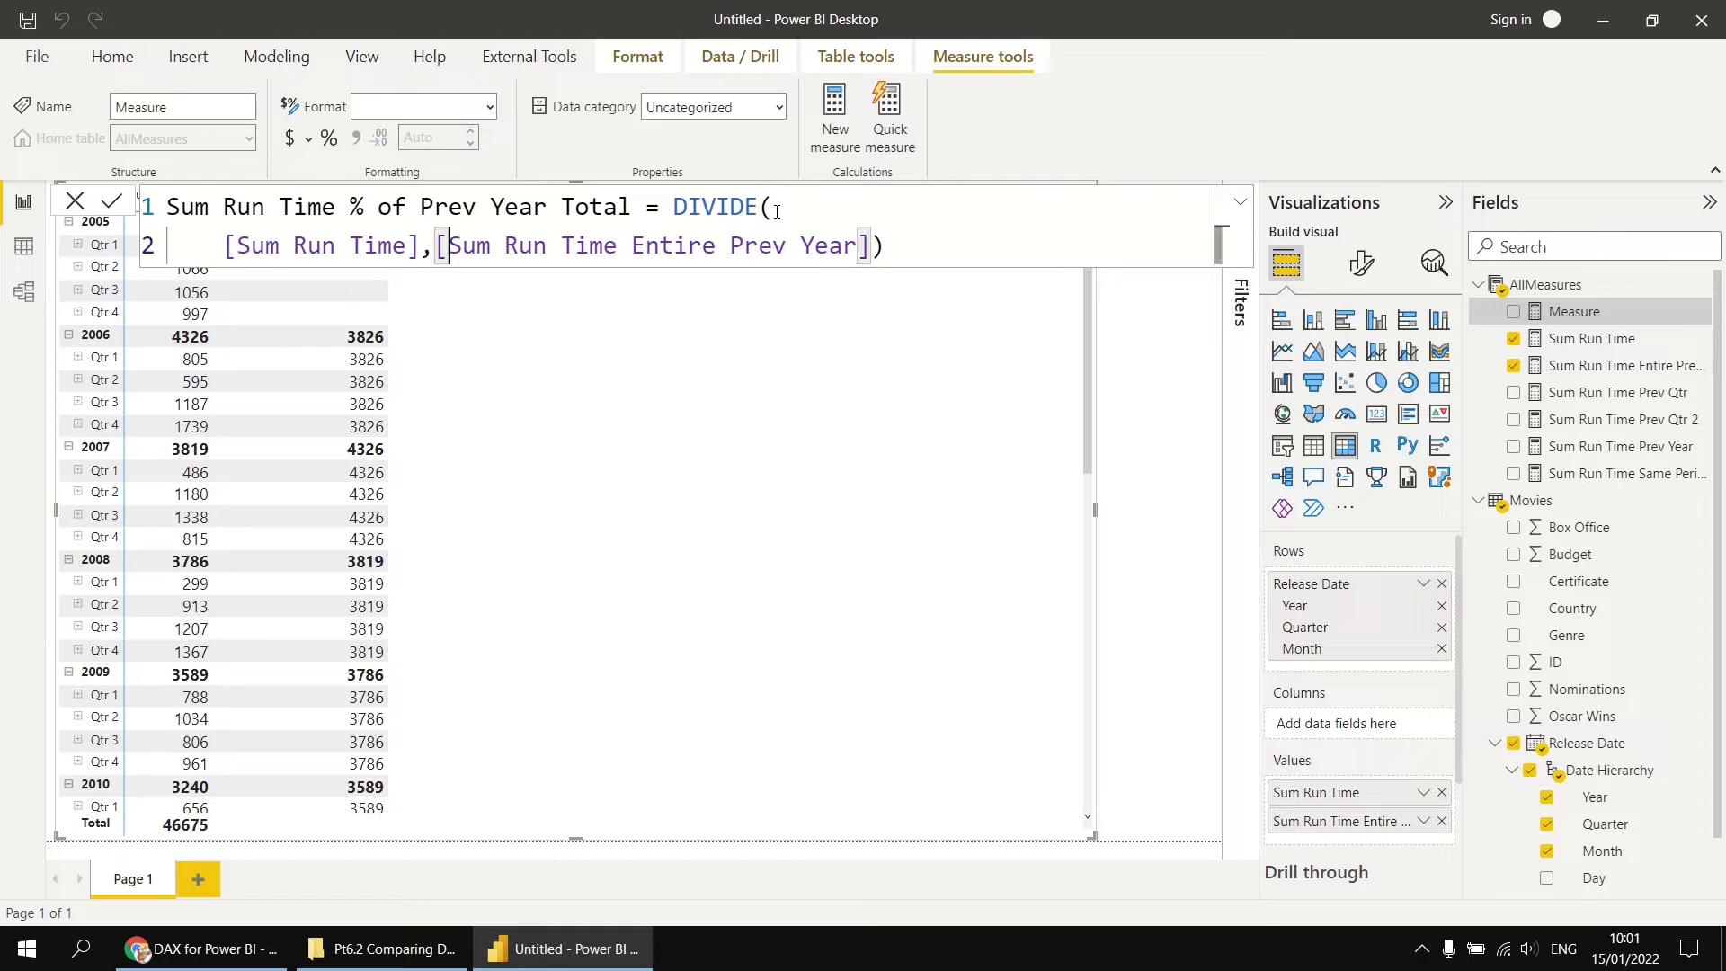
{"action": "key", "text": "shift+Return"}
{"action": "key", "text": "ctrl+Right"}
{"action": "key", "text": "ctrl+Right"}
{"action": "key", "text": "ctrl+Right"}
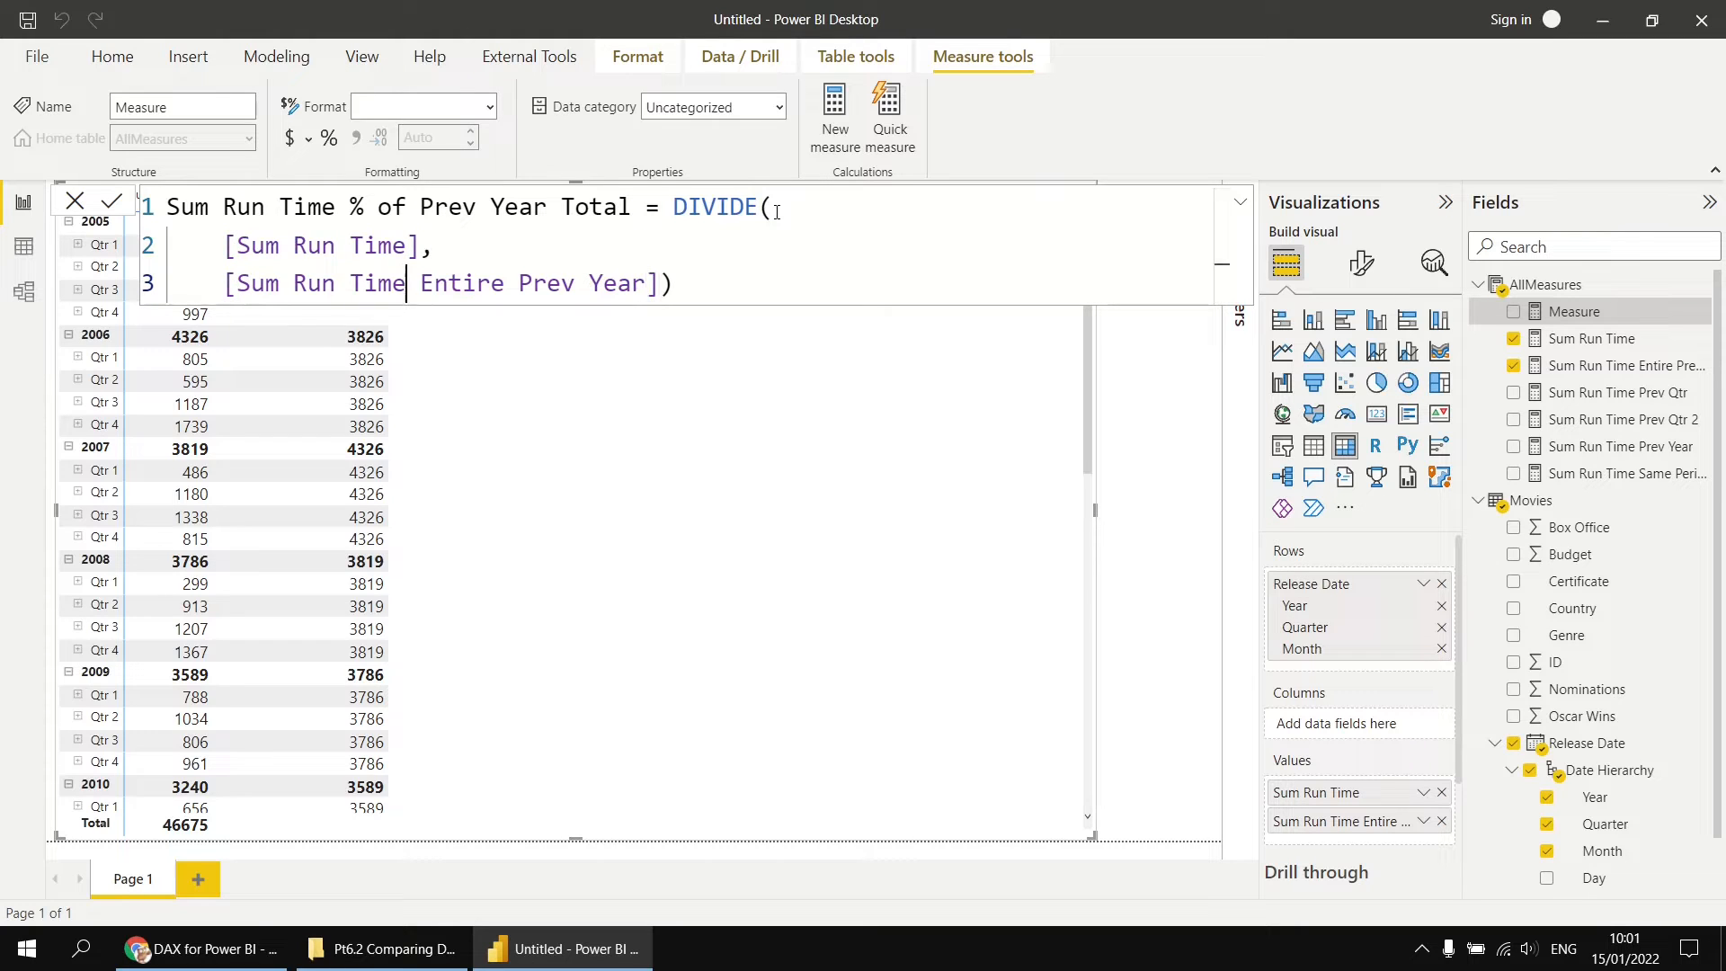
{"action": "key", "text": "ctrl+Right"}
{"action": "key", "text": "ctrl+Right"}
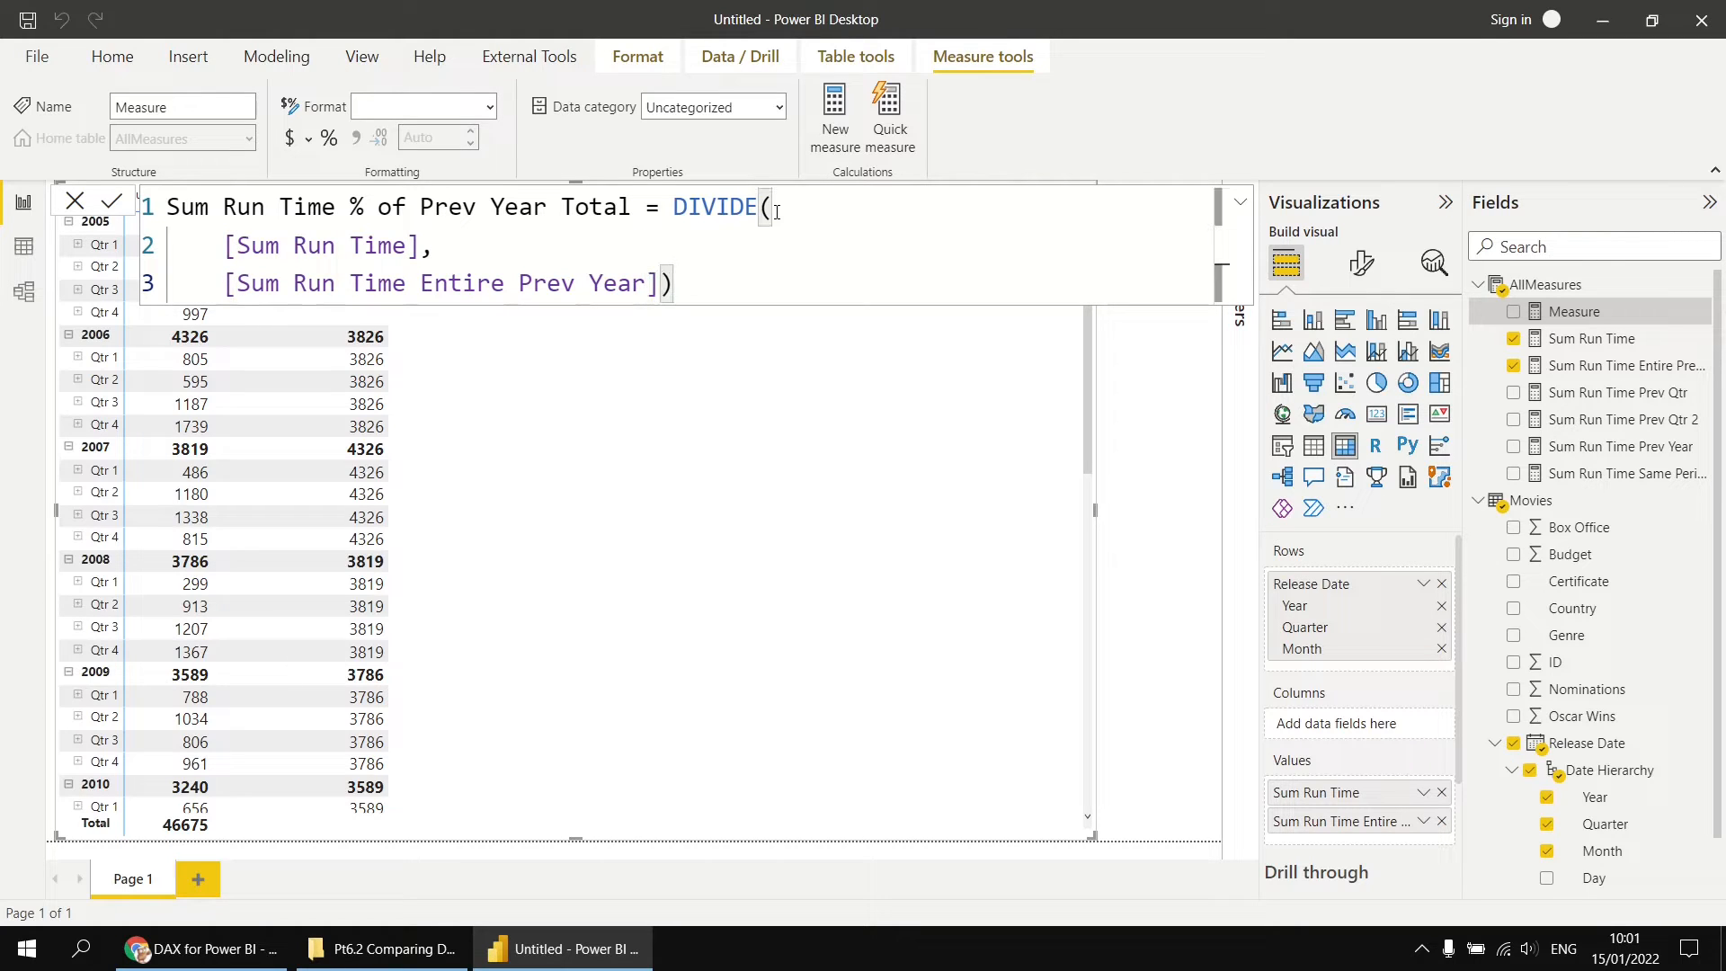
{"action": "key", "text": "shift+Return"}
{"action": "key", "text": "BackSpace"}
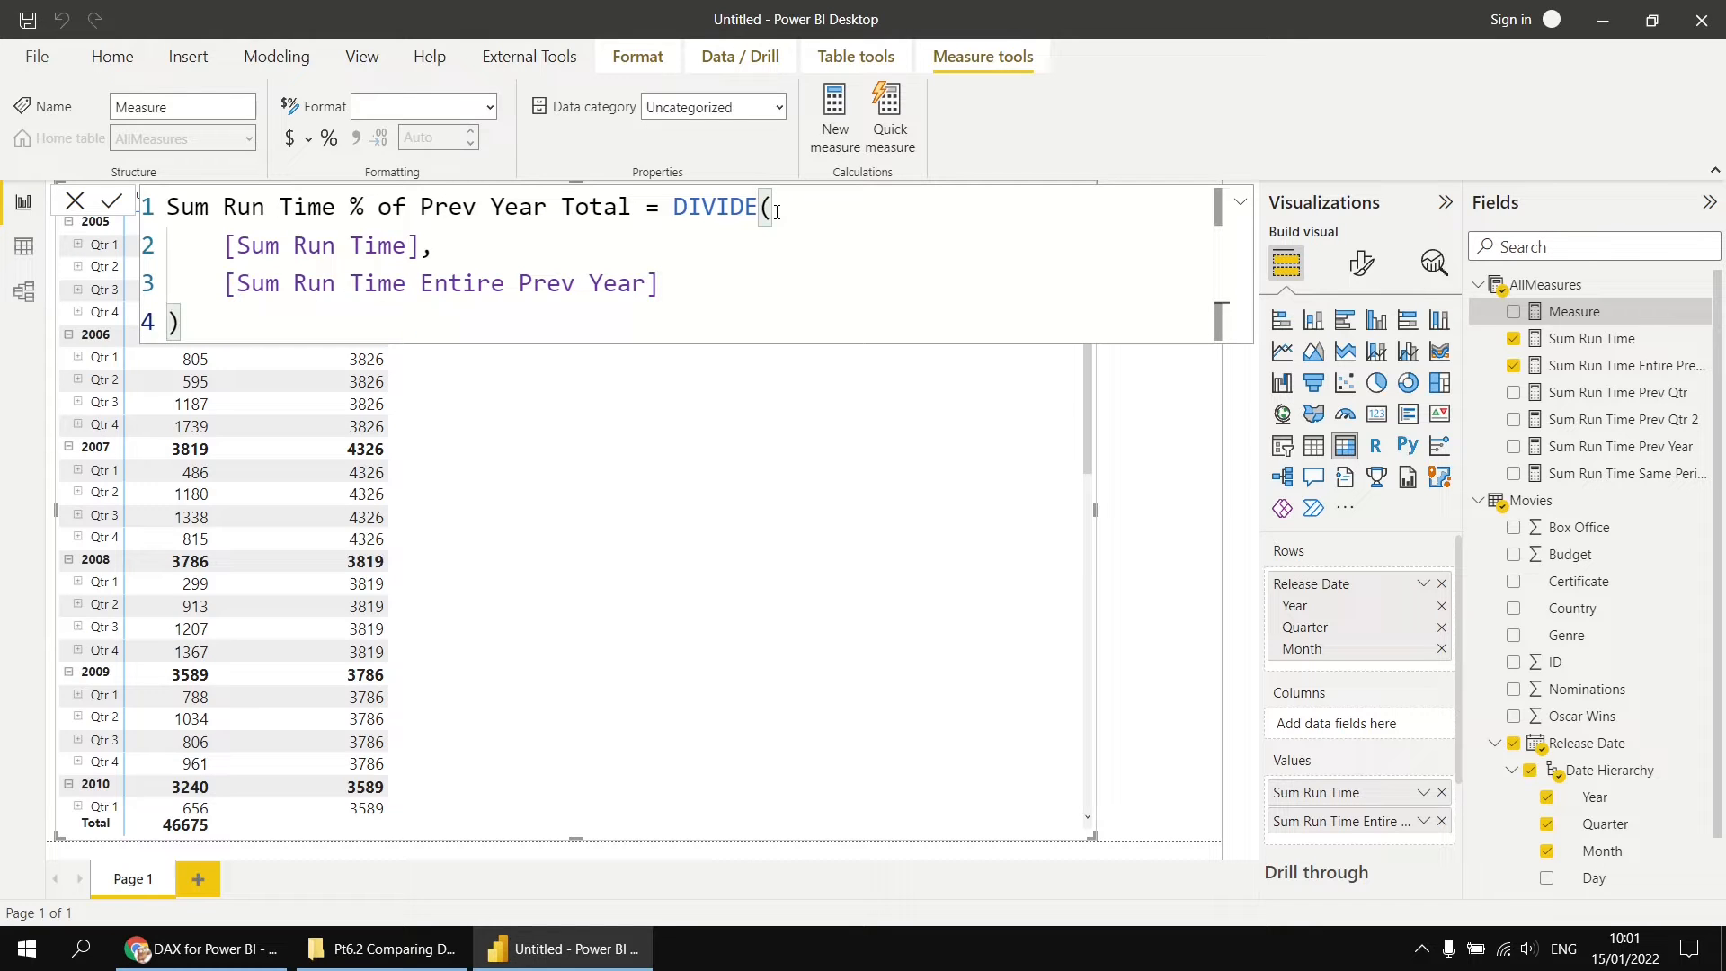
{"action": "key", "text": "Return"}
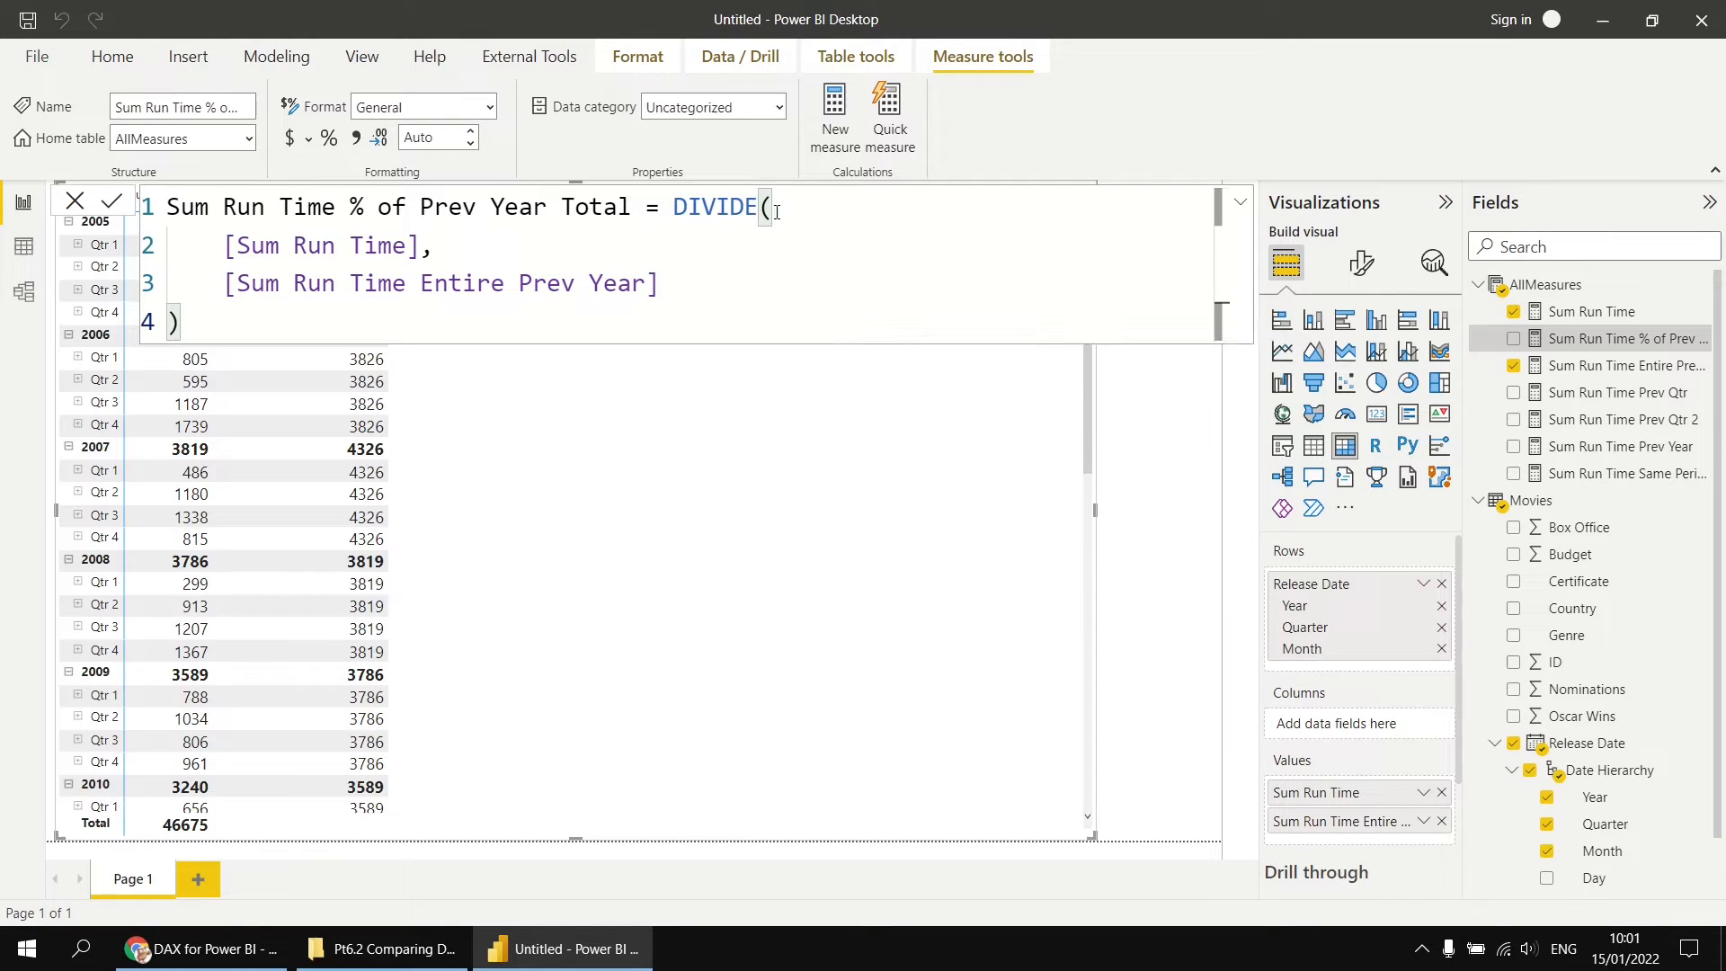
Step: Format Sum Run Time % of Prev Year Total as a percentage and add it to the matrix values
{"action": "left_click", "coordinate": [329, 137]}
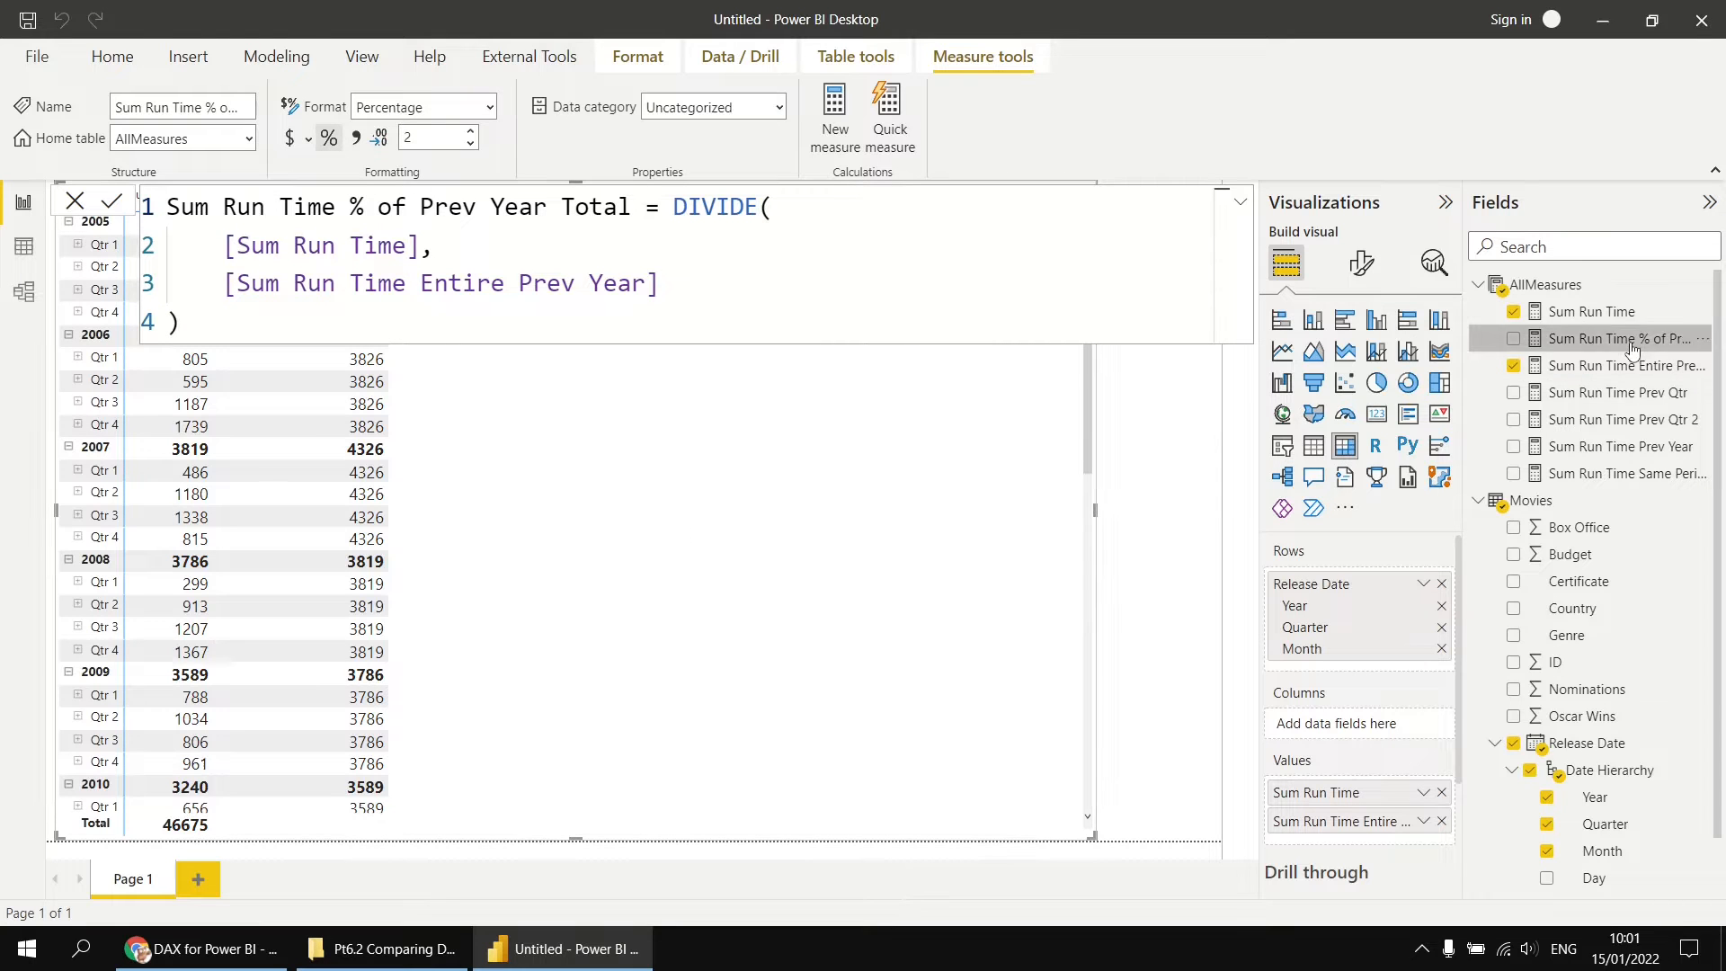
{"action": "left_click_drag", "start_coordinate": [1634, 340], "coordinate": [610, 481]}
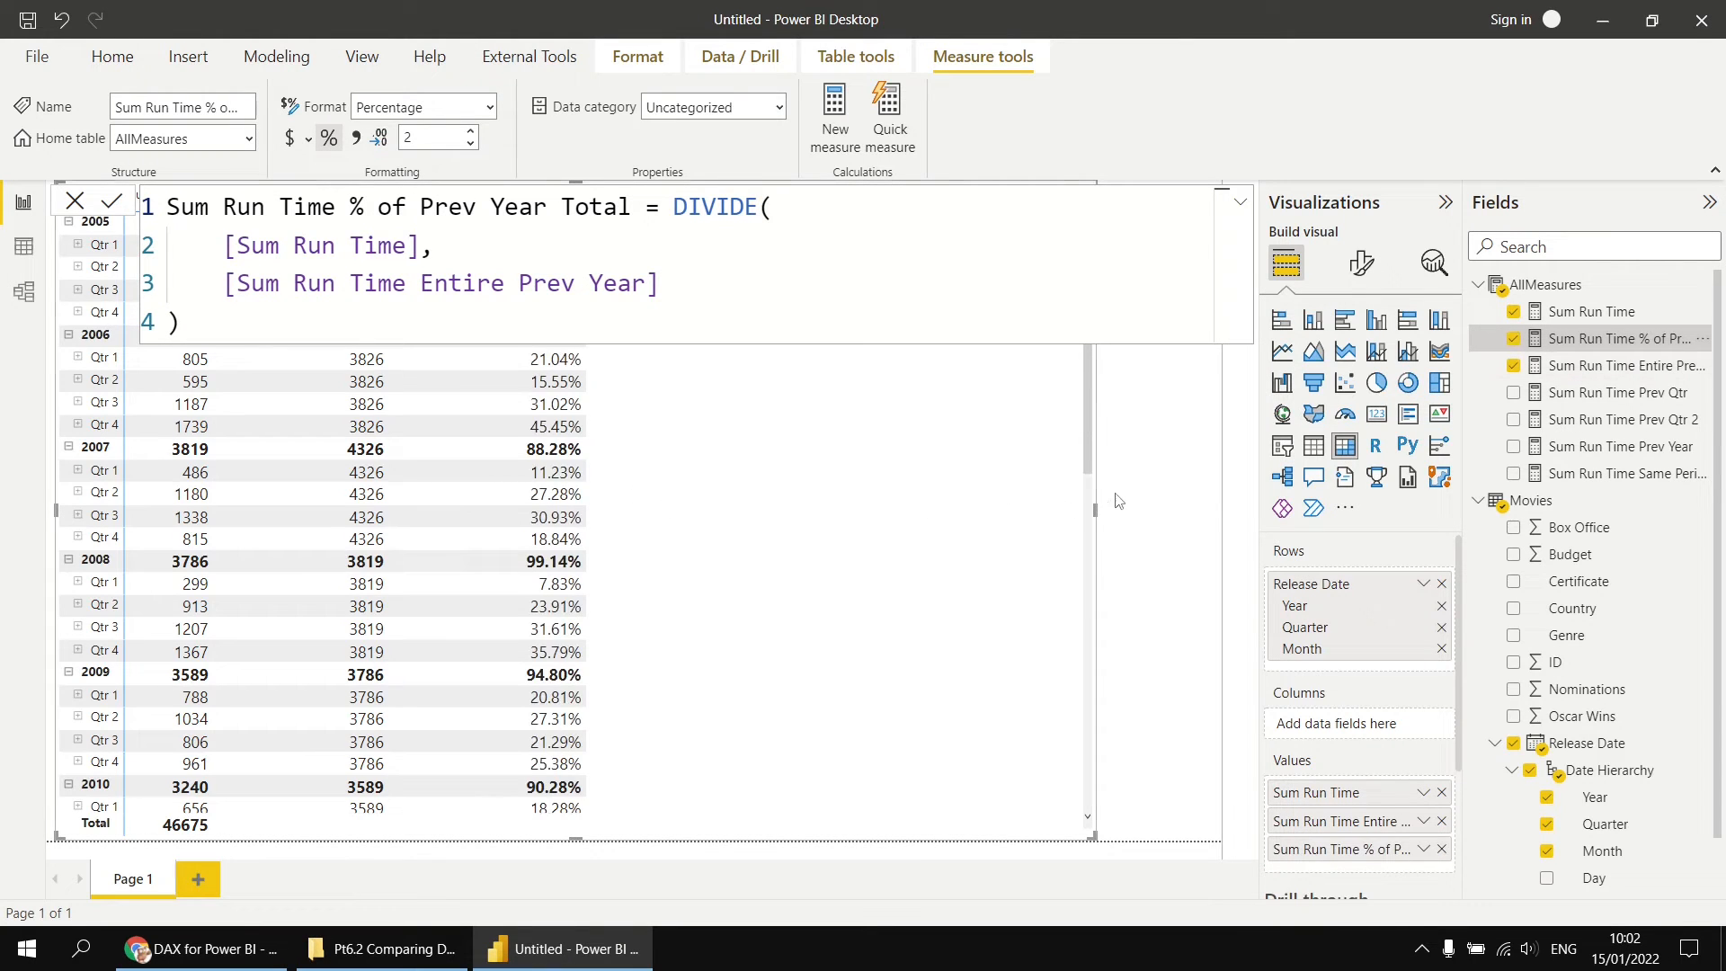
{"action": "left_click", "coordinate": [1164, 490]}
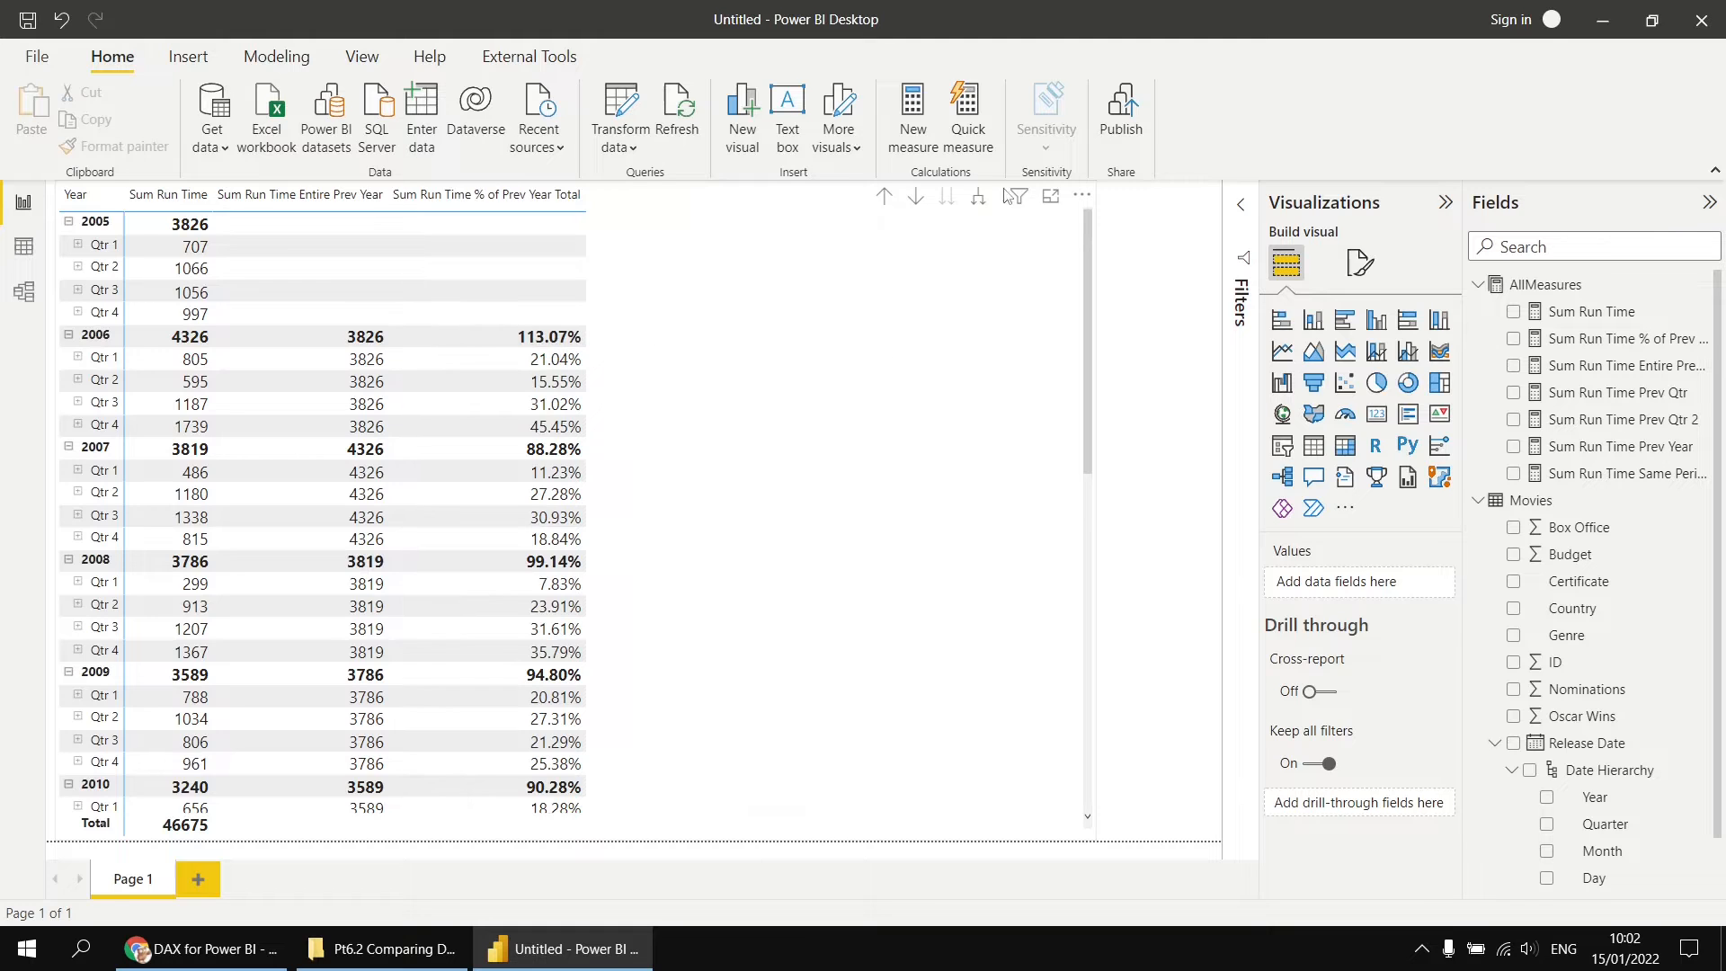
Step: Expand the matrix one more level down to show months under each quarter
{"action": "left_click", "coordinate": [933, 414]}
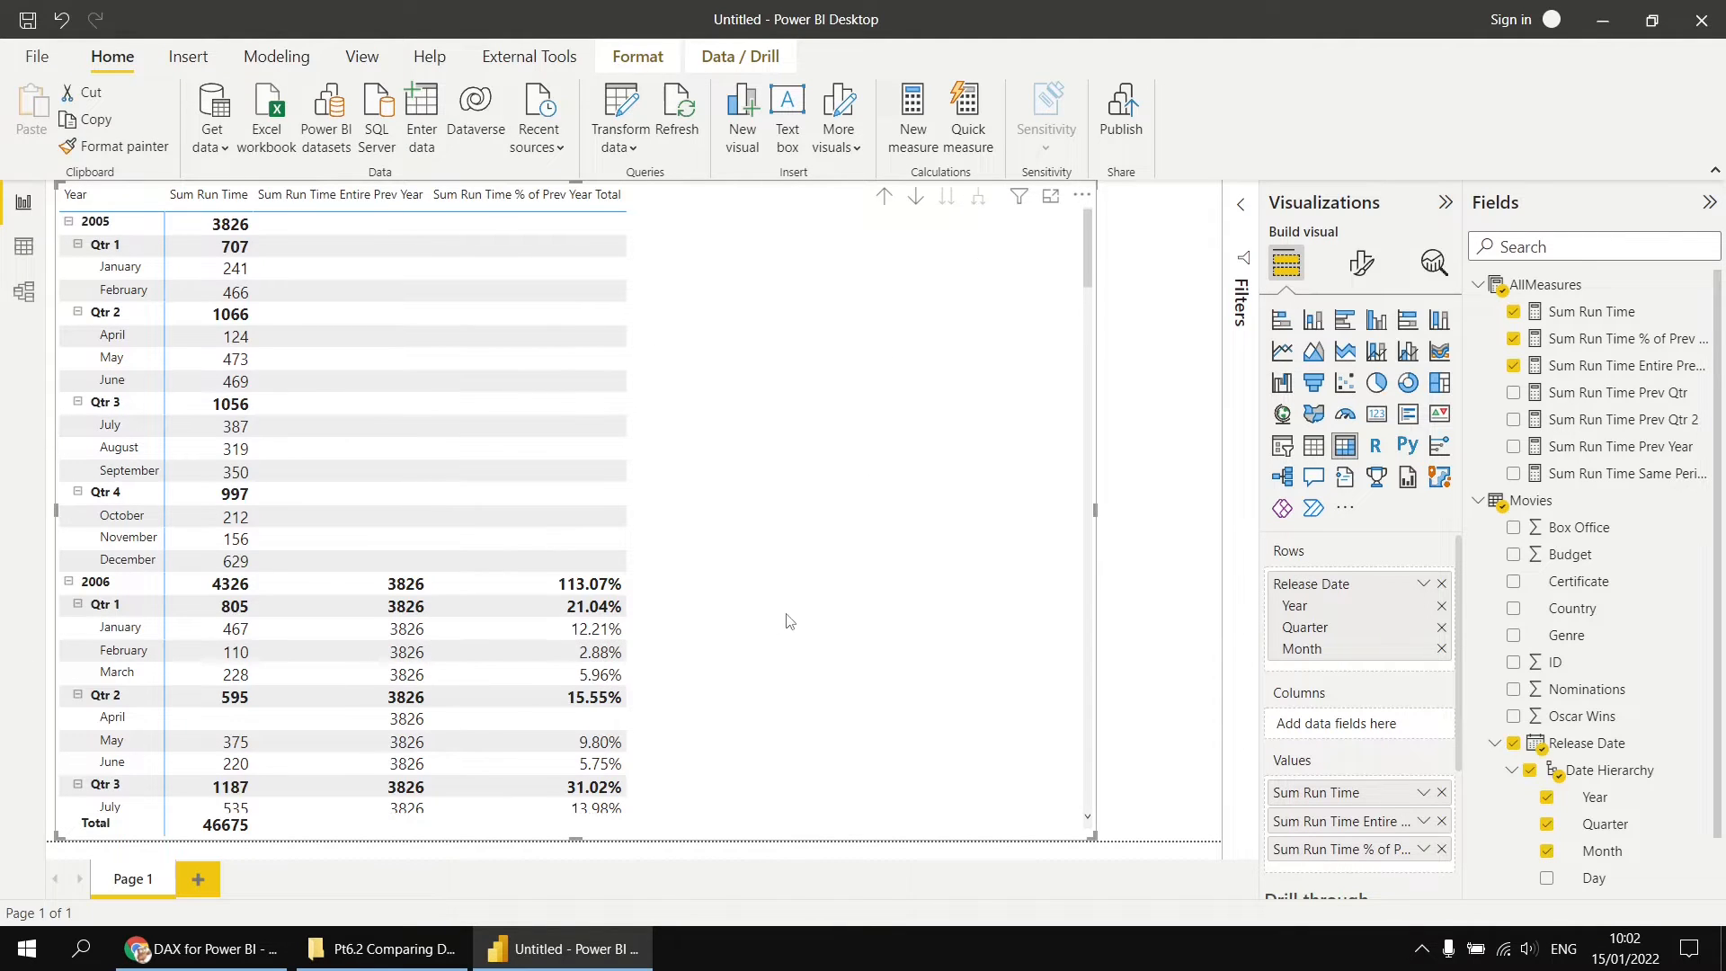
{"action": "scroll", "coordinate": [787, 618], "scroll_direction": "down", "scroll_amount": 4}
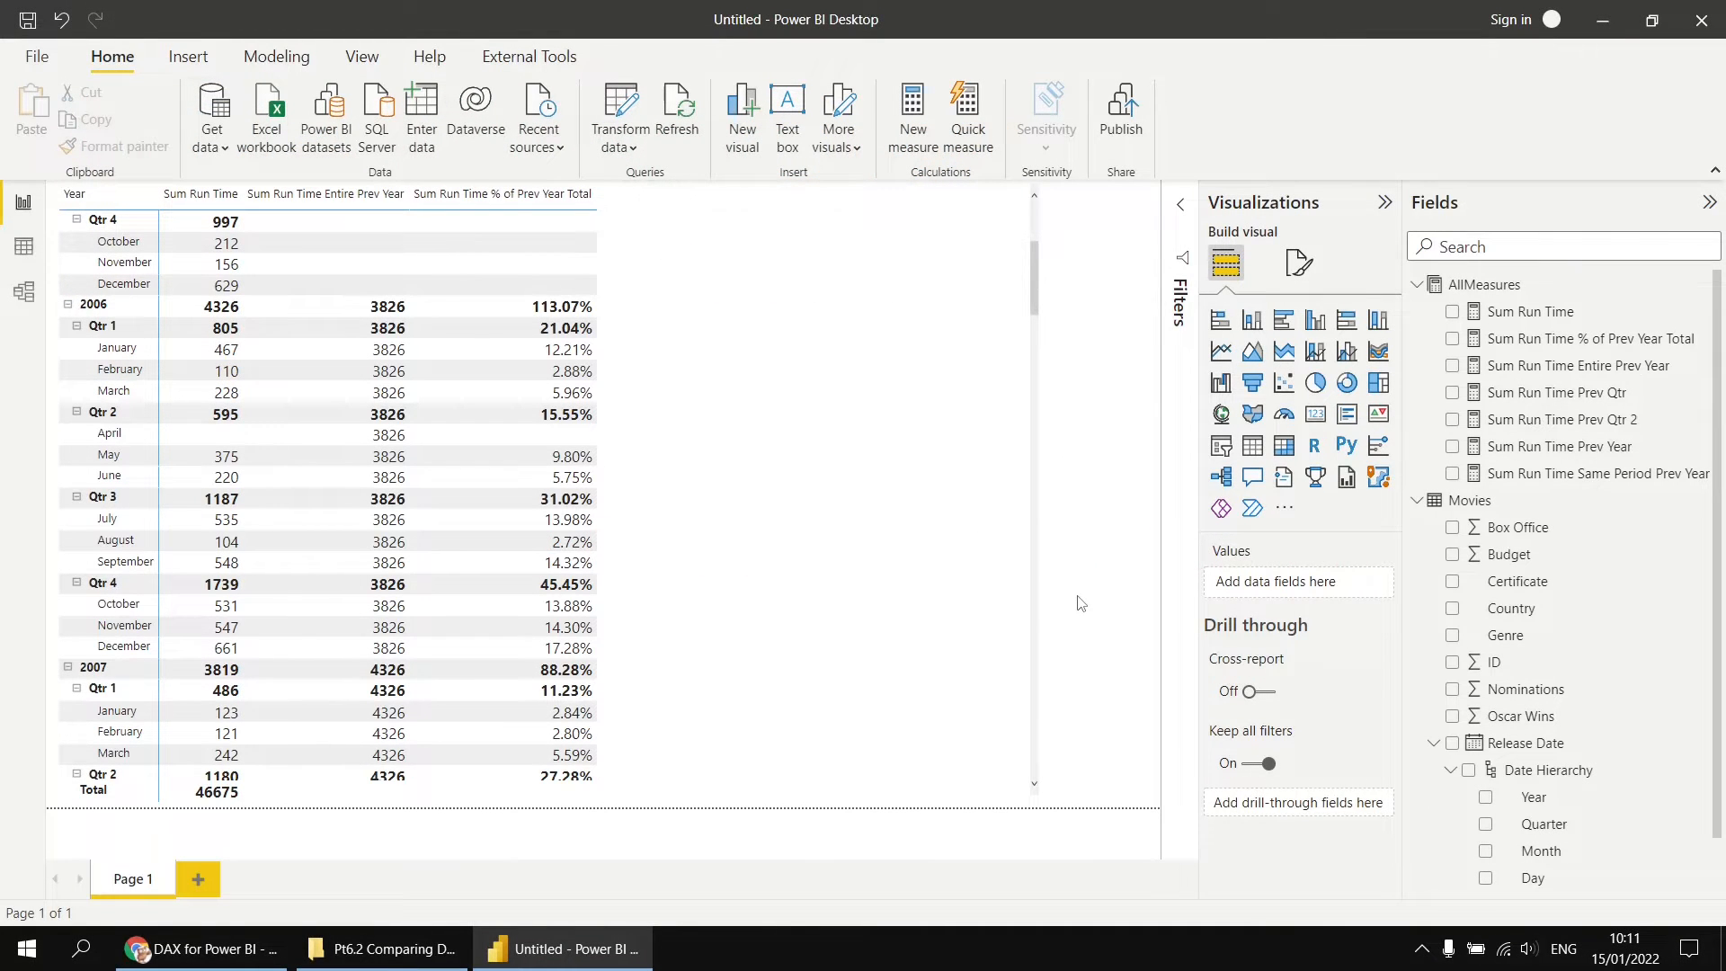
Step: Review the formulas of the Prev Year, Same Period Prev Year and Entire Prev Year run time measures
{"action": "left_click", "coordinate": [1548, 450]}
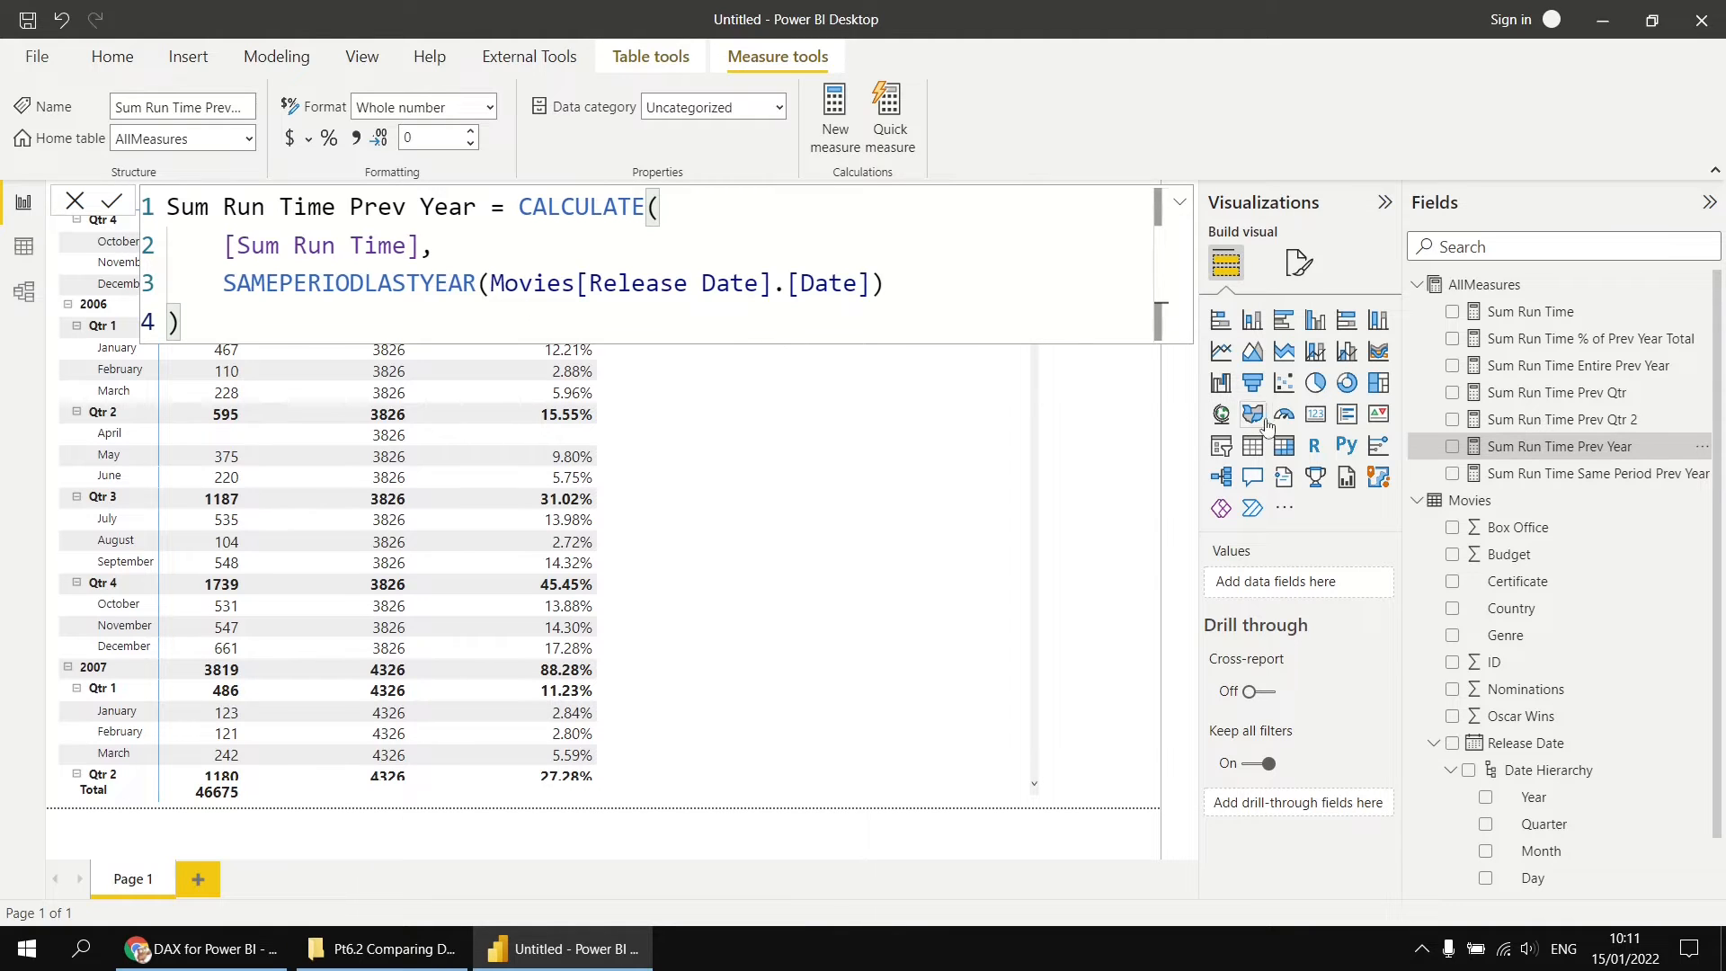
{"action": "left_click", "coordinate": [1551, 475]}
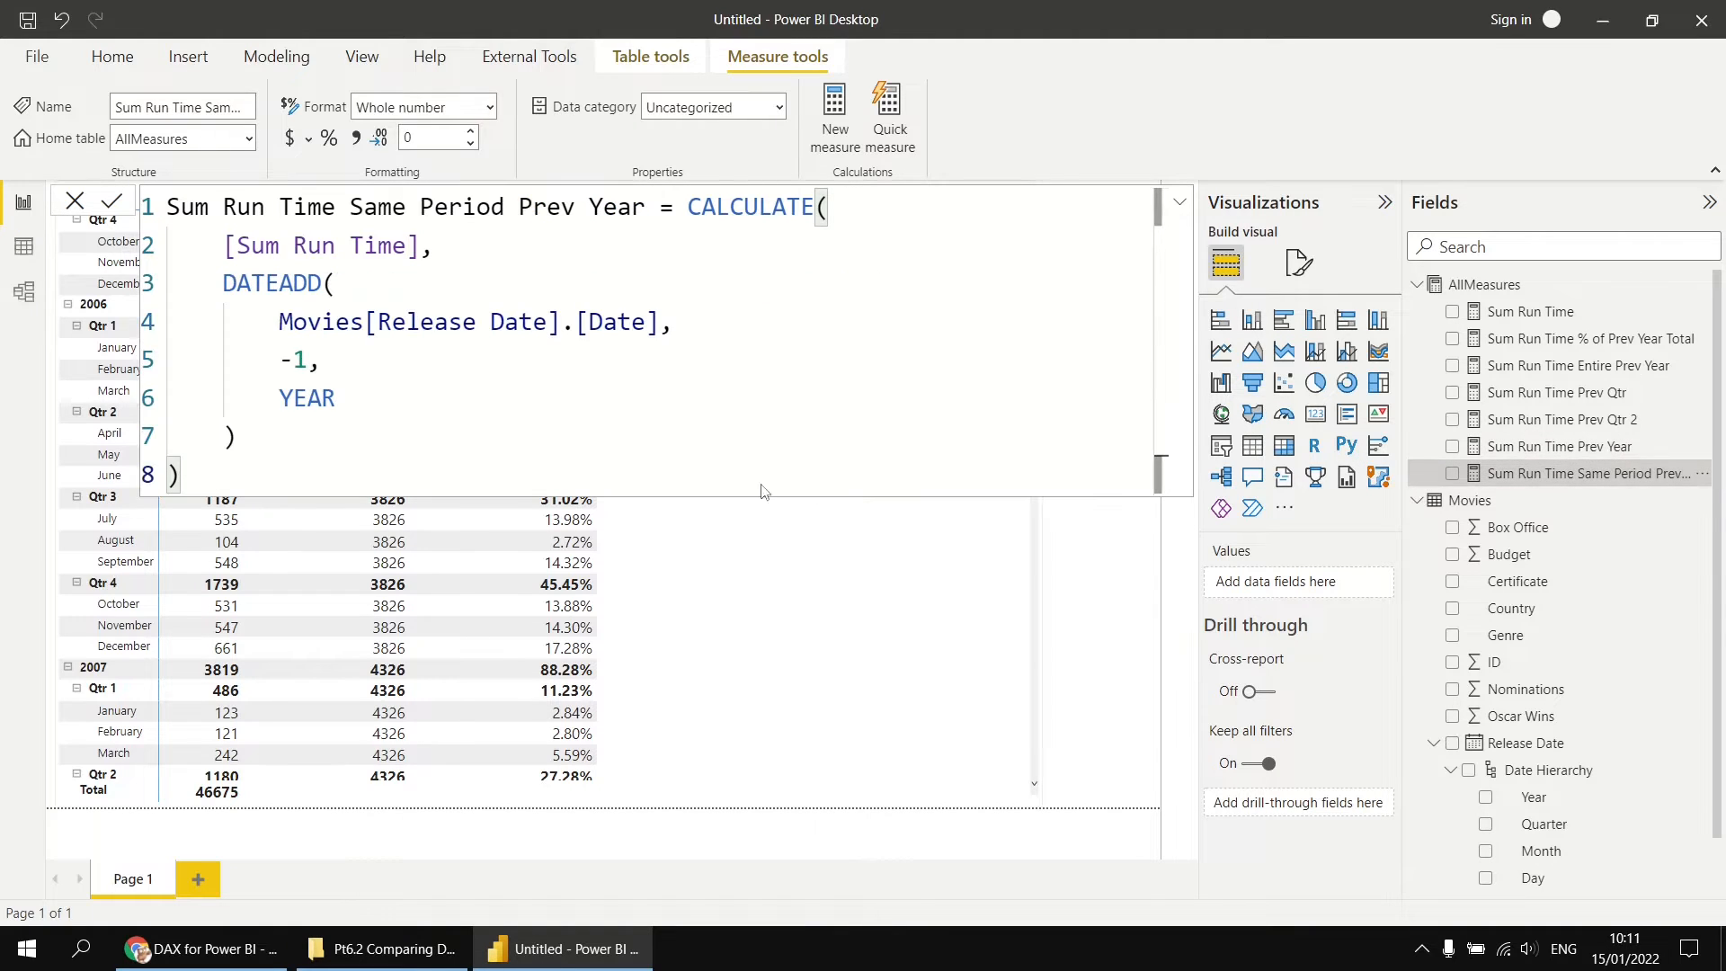
{"action": "left_click_drag", "start_coordinate": [280, 364], "coordinate": [345, 398]}
{"action": "left_click", "coordinate": [368, 402]}
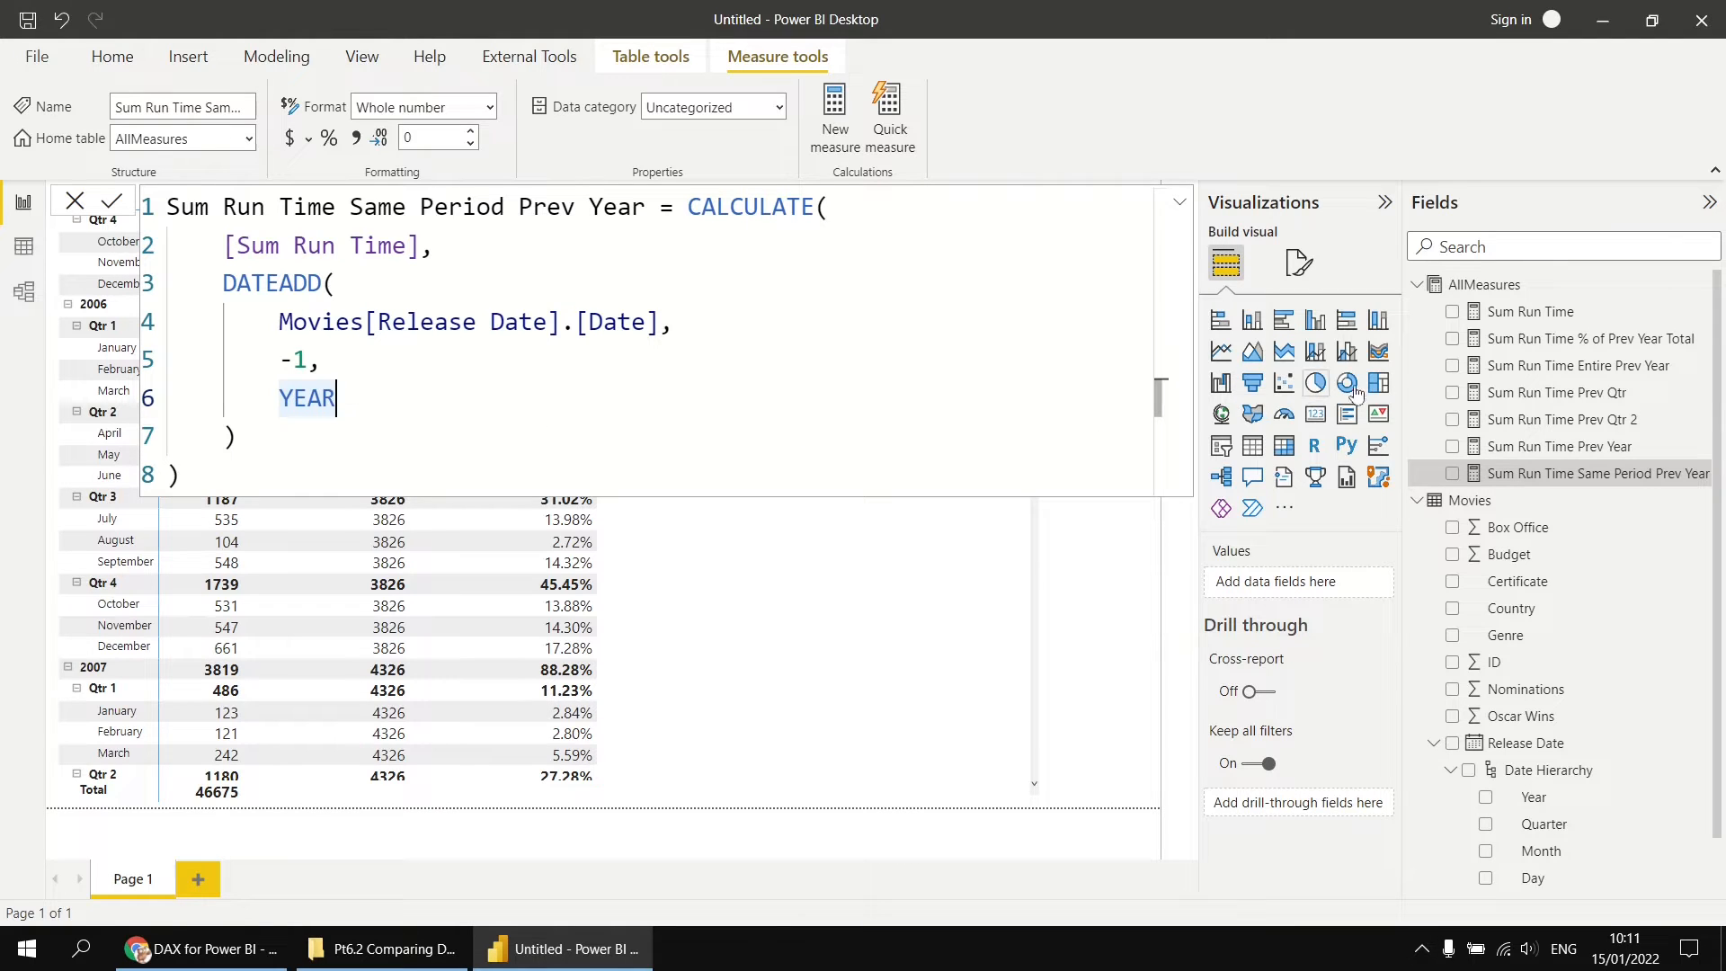
{"action": "left_click", "coordinate": [1515, 366]}
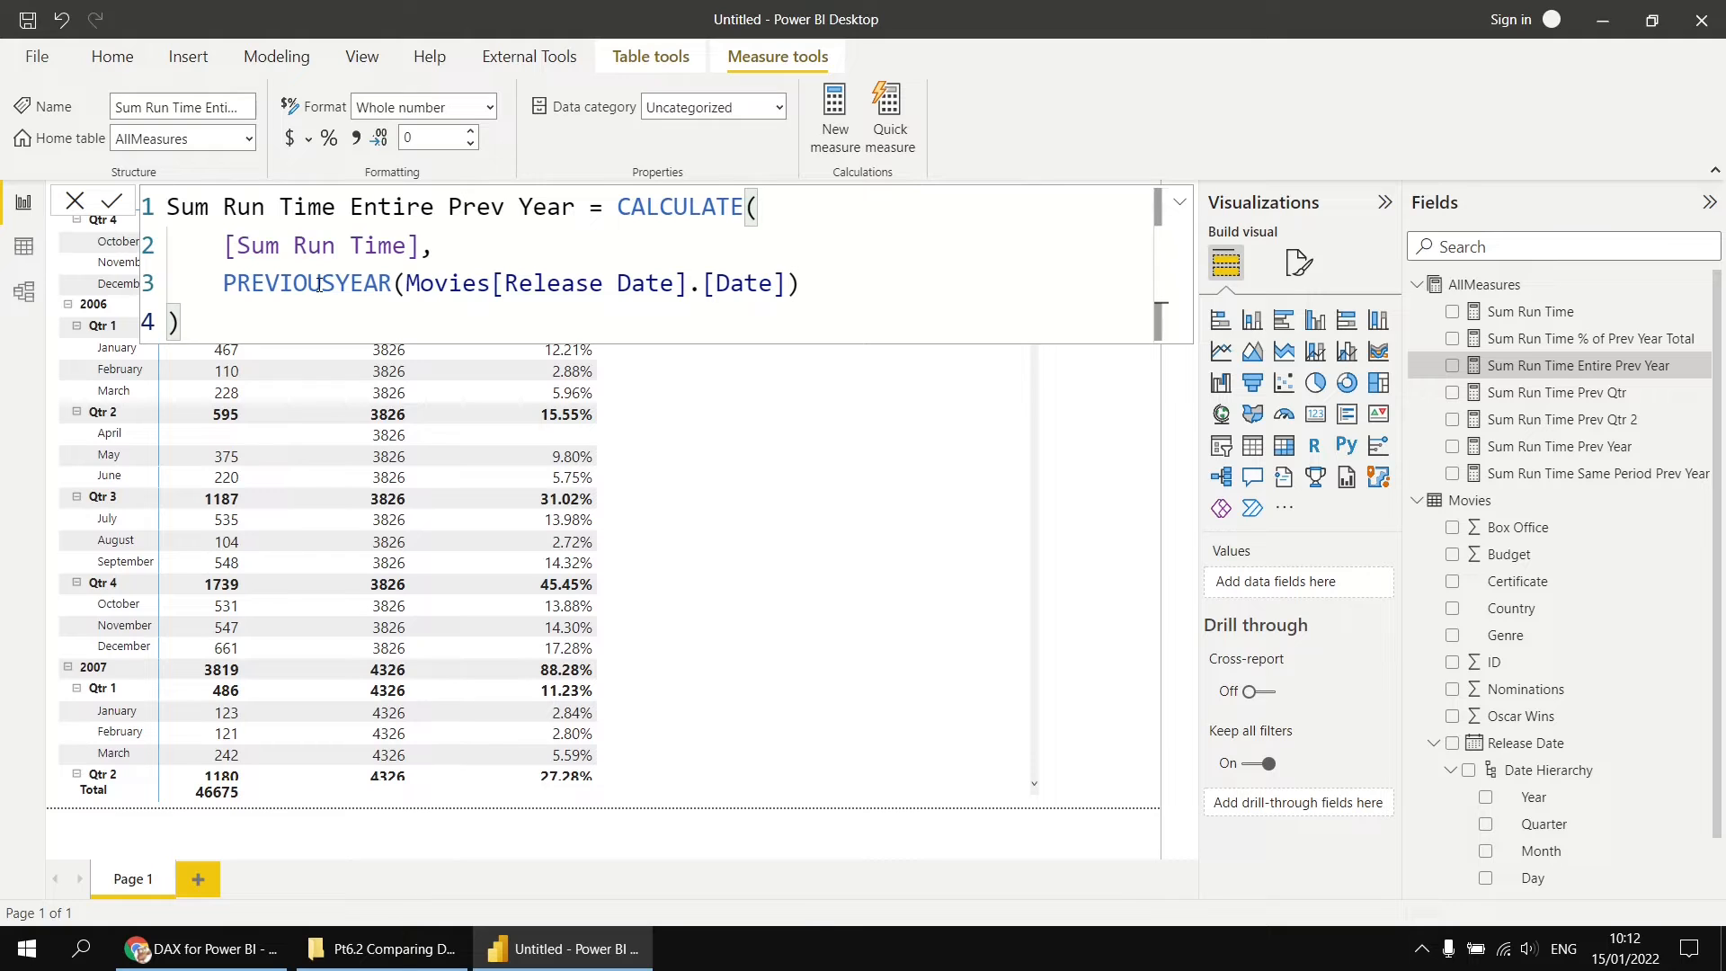
Step: Copy the Sum Run Time Same Period Prev Year formula into a new measure in the AllMeasures table
{"action": "left_click", "coordinate": [1555, 474]}
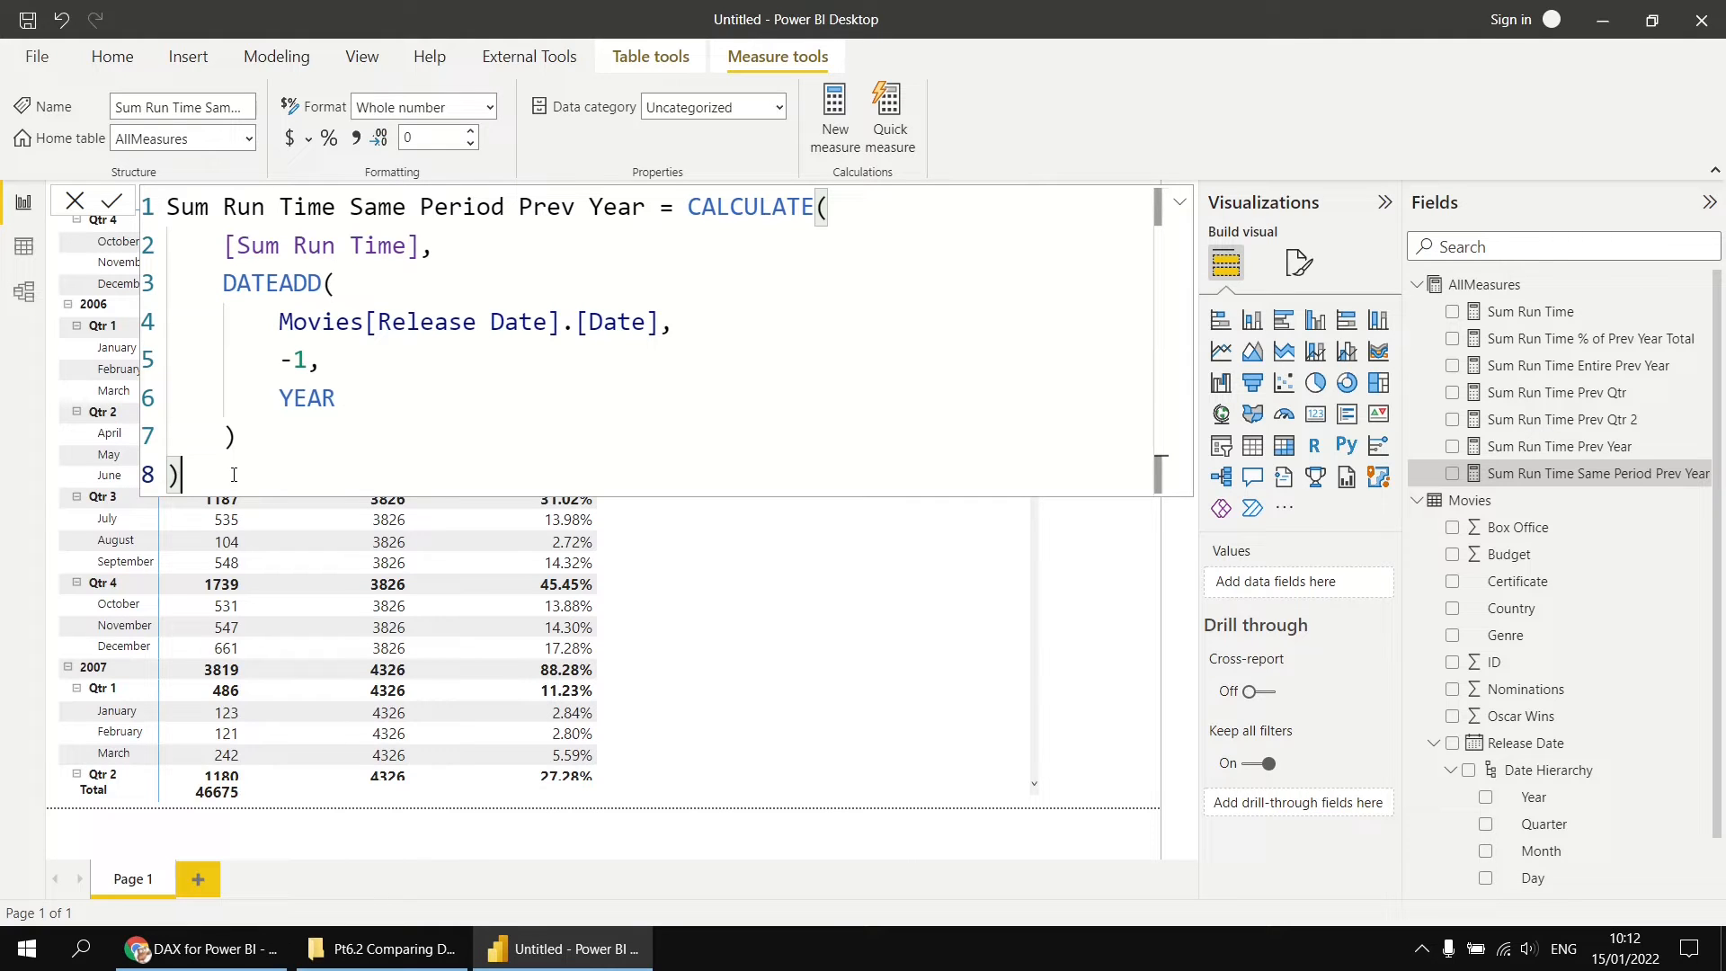
{"action": "left_click_drag", "start_coordinate": [234, 475], "coordinate": [291, 219]}
{"action": "key", "text": "ctrl+c"}
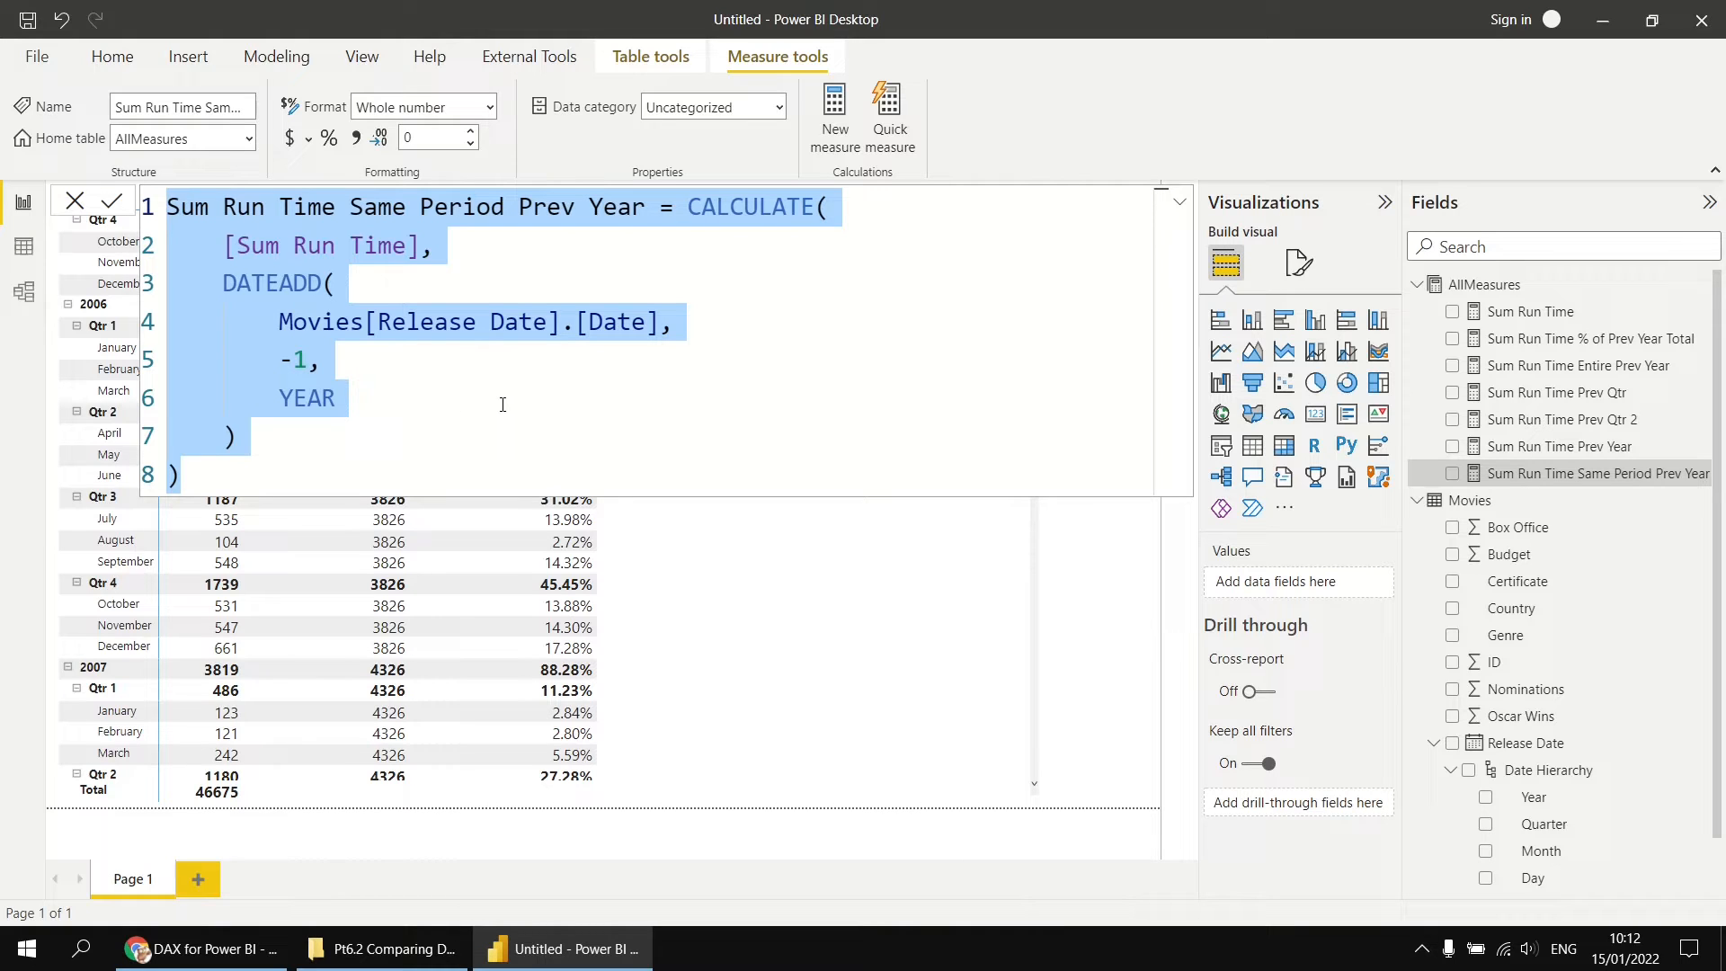
{"action": "right_click", "coordinate": [1452, 288]}
{"action": "key", "text": "Escape"}
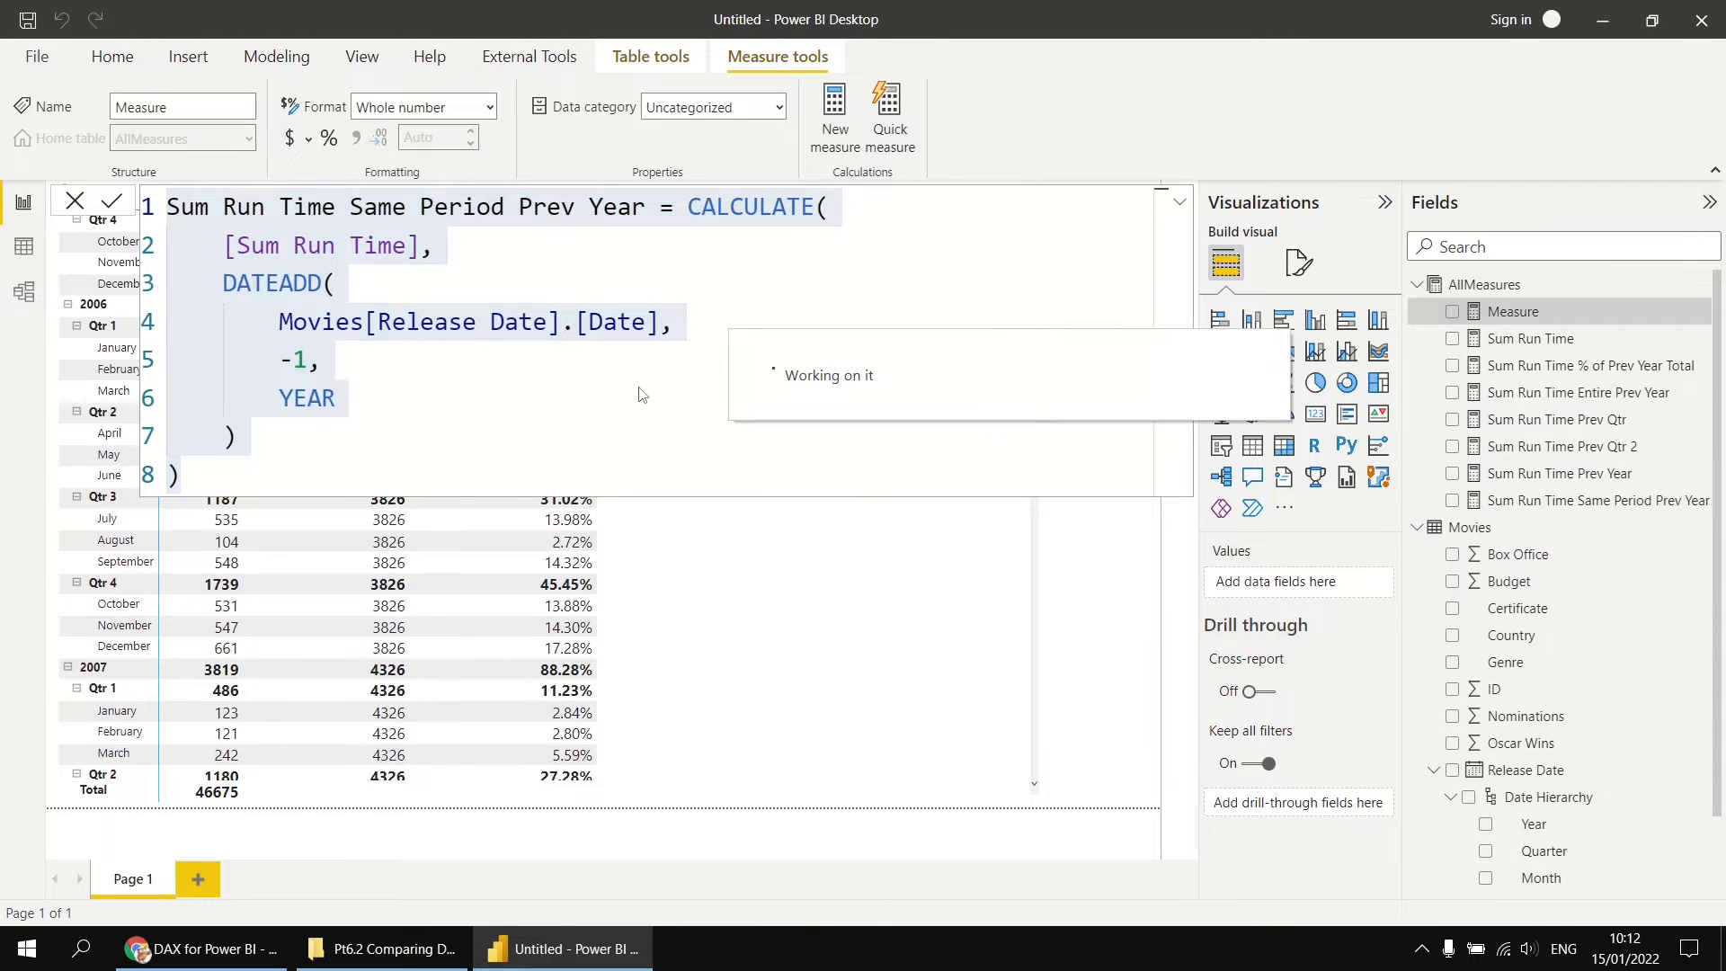
{"action": "key", "text": "ctrl+v"}
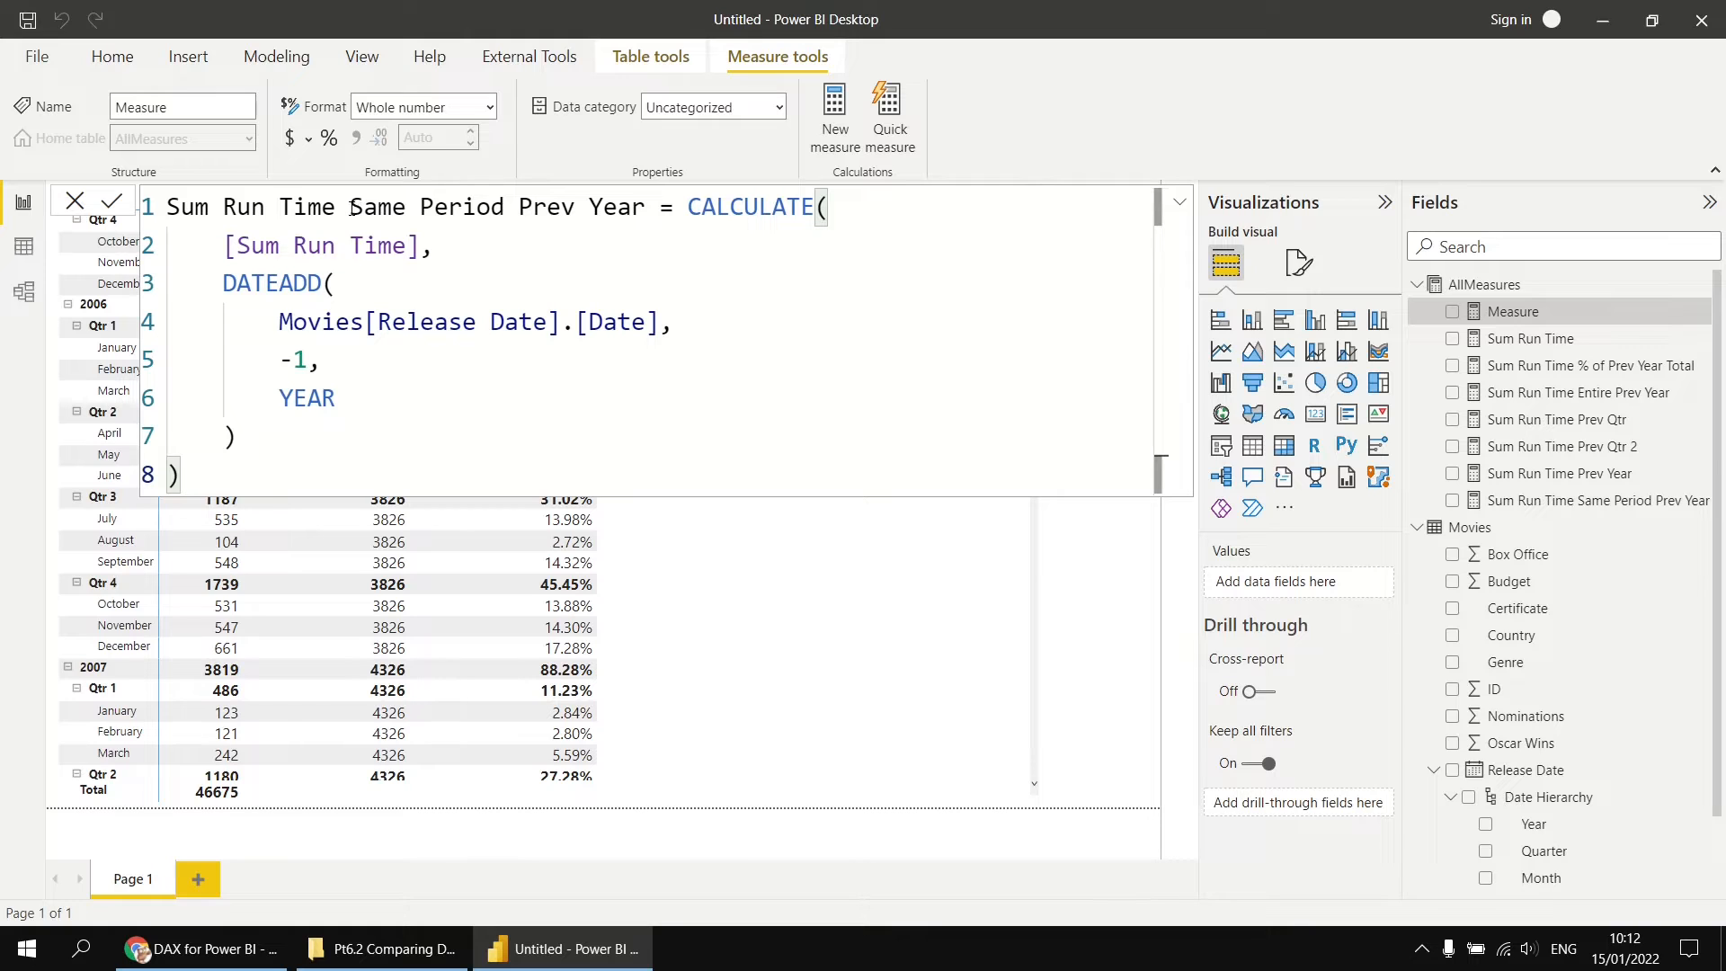
Step: Change the new measure's name in the formula to Sum Run Time Entire Prev Year 2
{"action": "left_click_drag", "start_coordinate": [351, 209], "coordinate": [506, 208]}
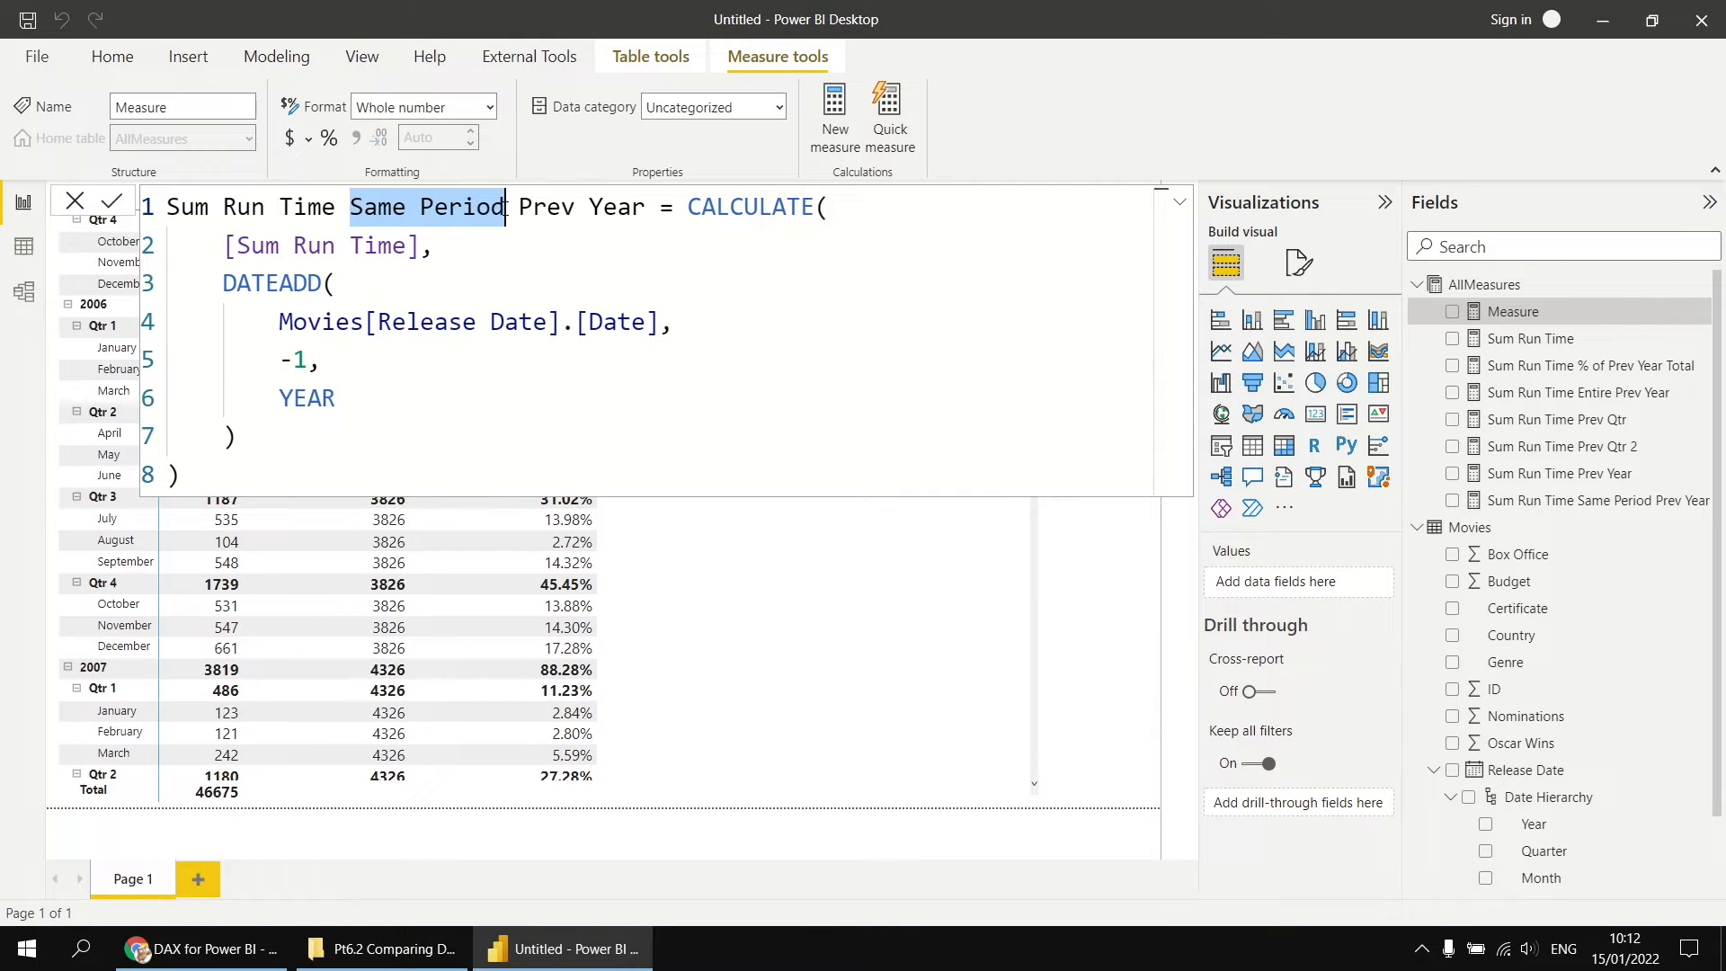
{"action": "type", "text": "Entire"}
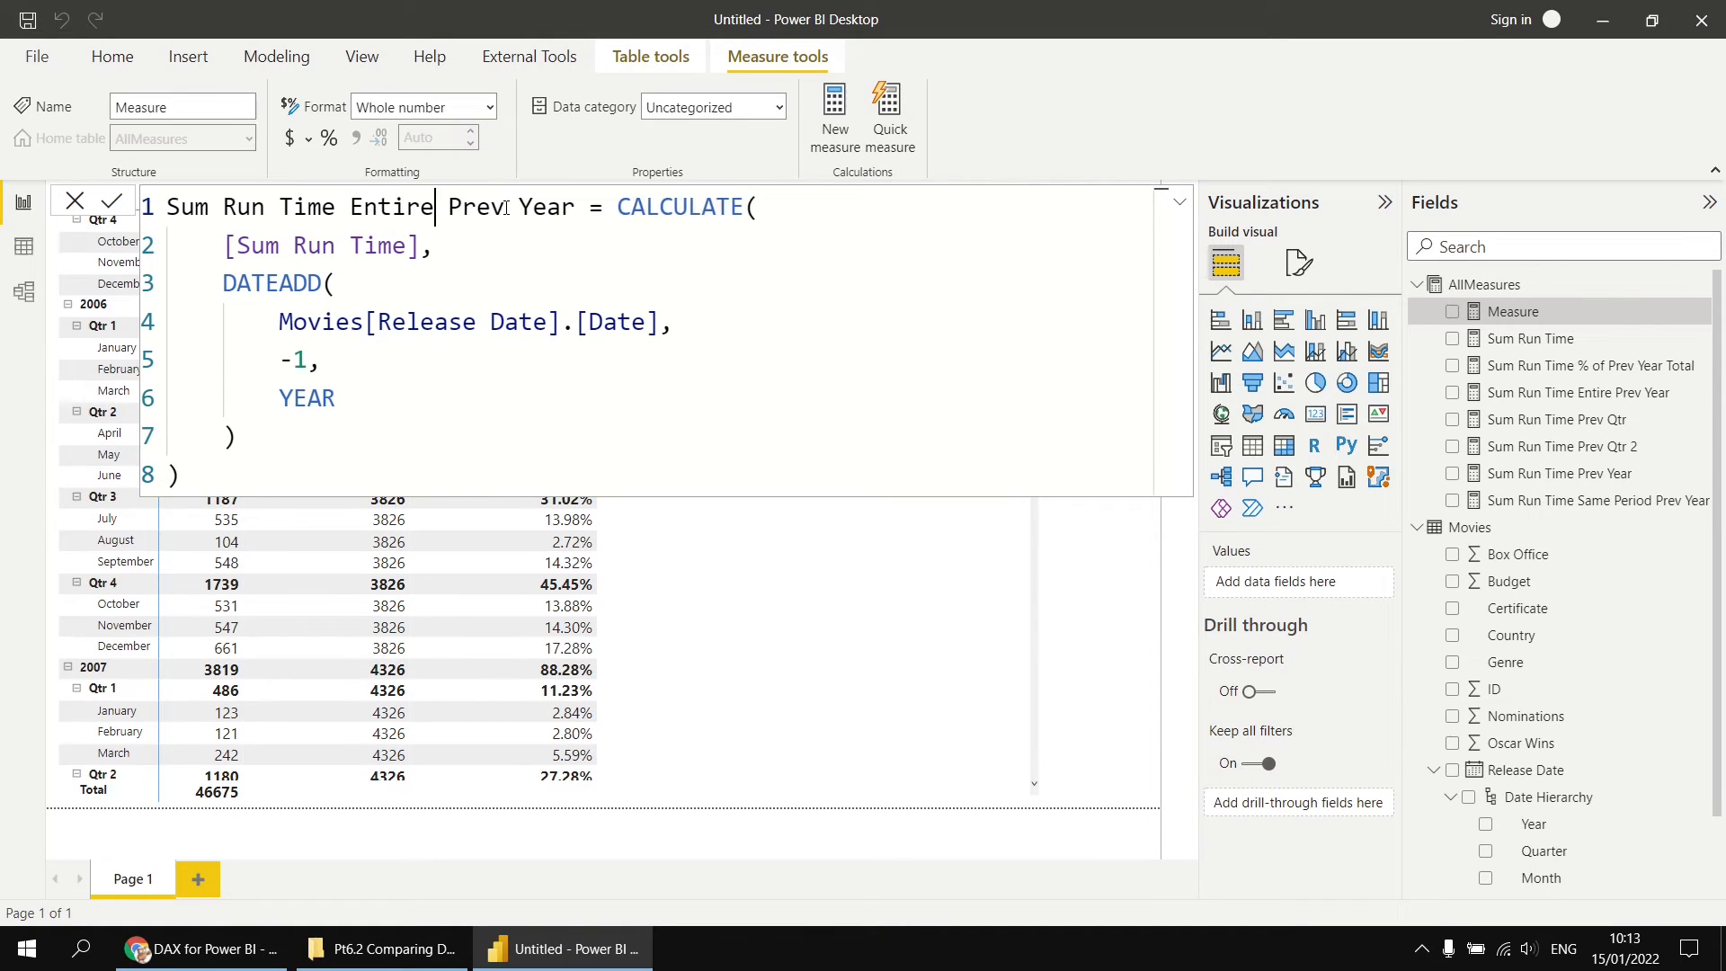
{"action": "left_click", "coordinate": [576, 210]}
{"action": "type", "text": "2"}
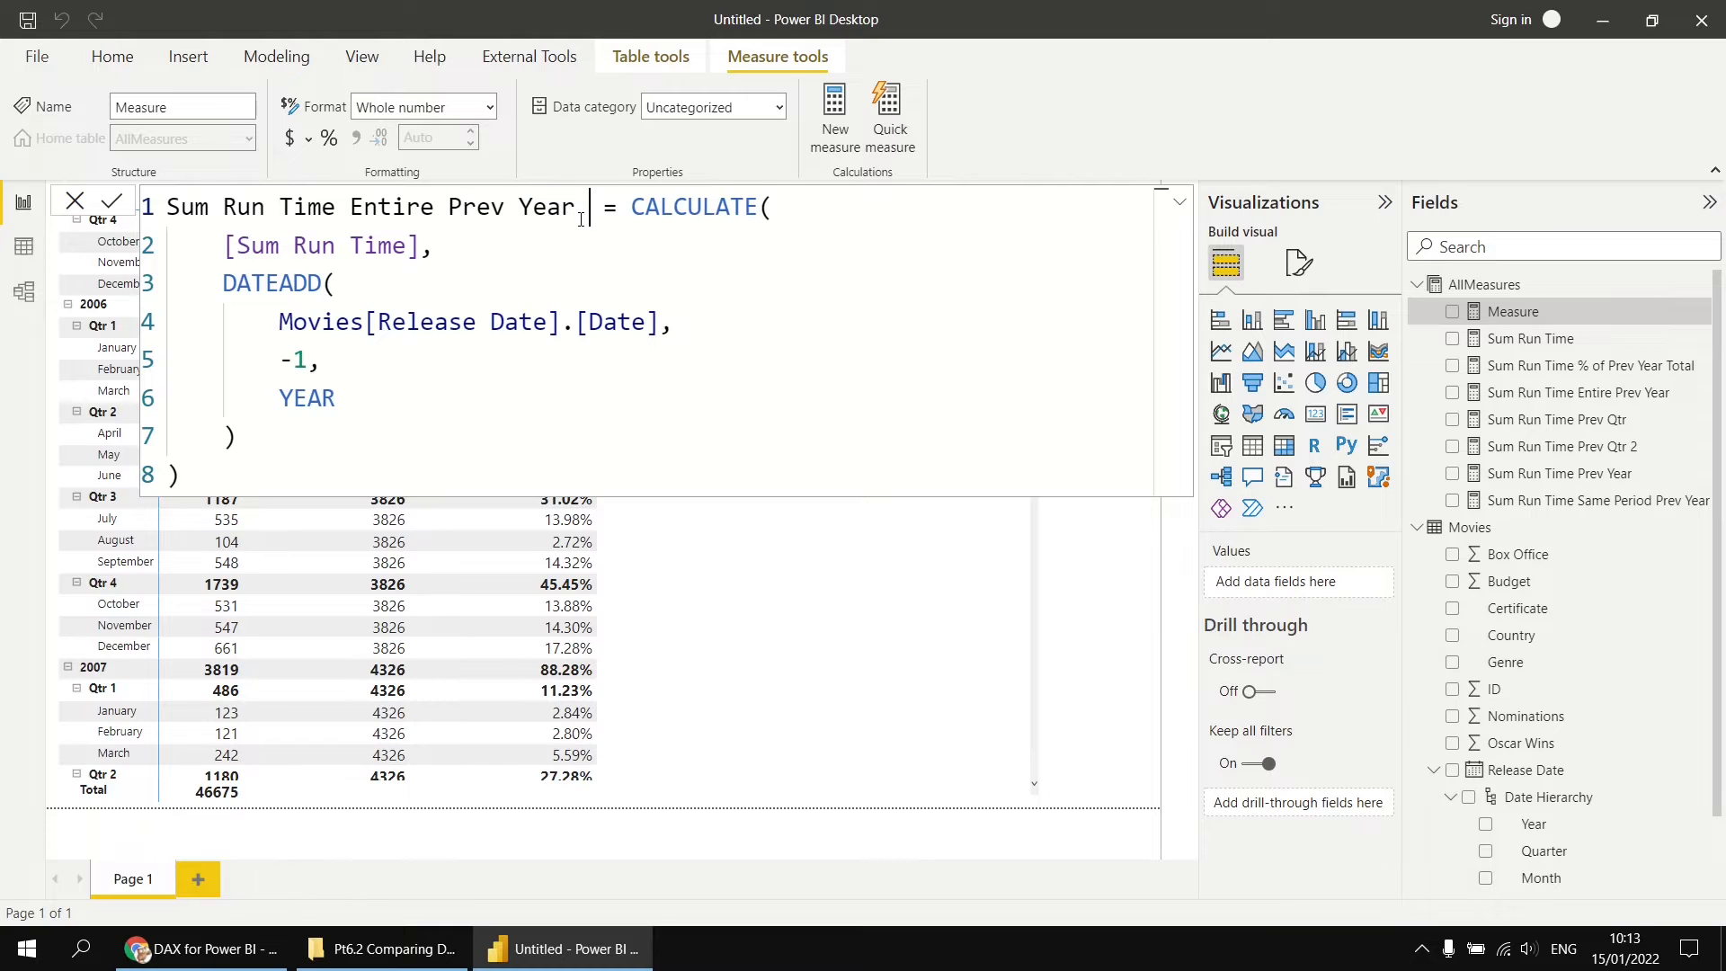
Step: Replace the DATEADD function with PARALLELPERIOD in the Sum Run Time Entire Prev Year 2 formula
{"action": "left_click", "coordinate": [267, 284]}
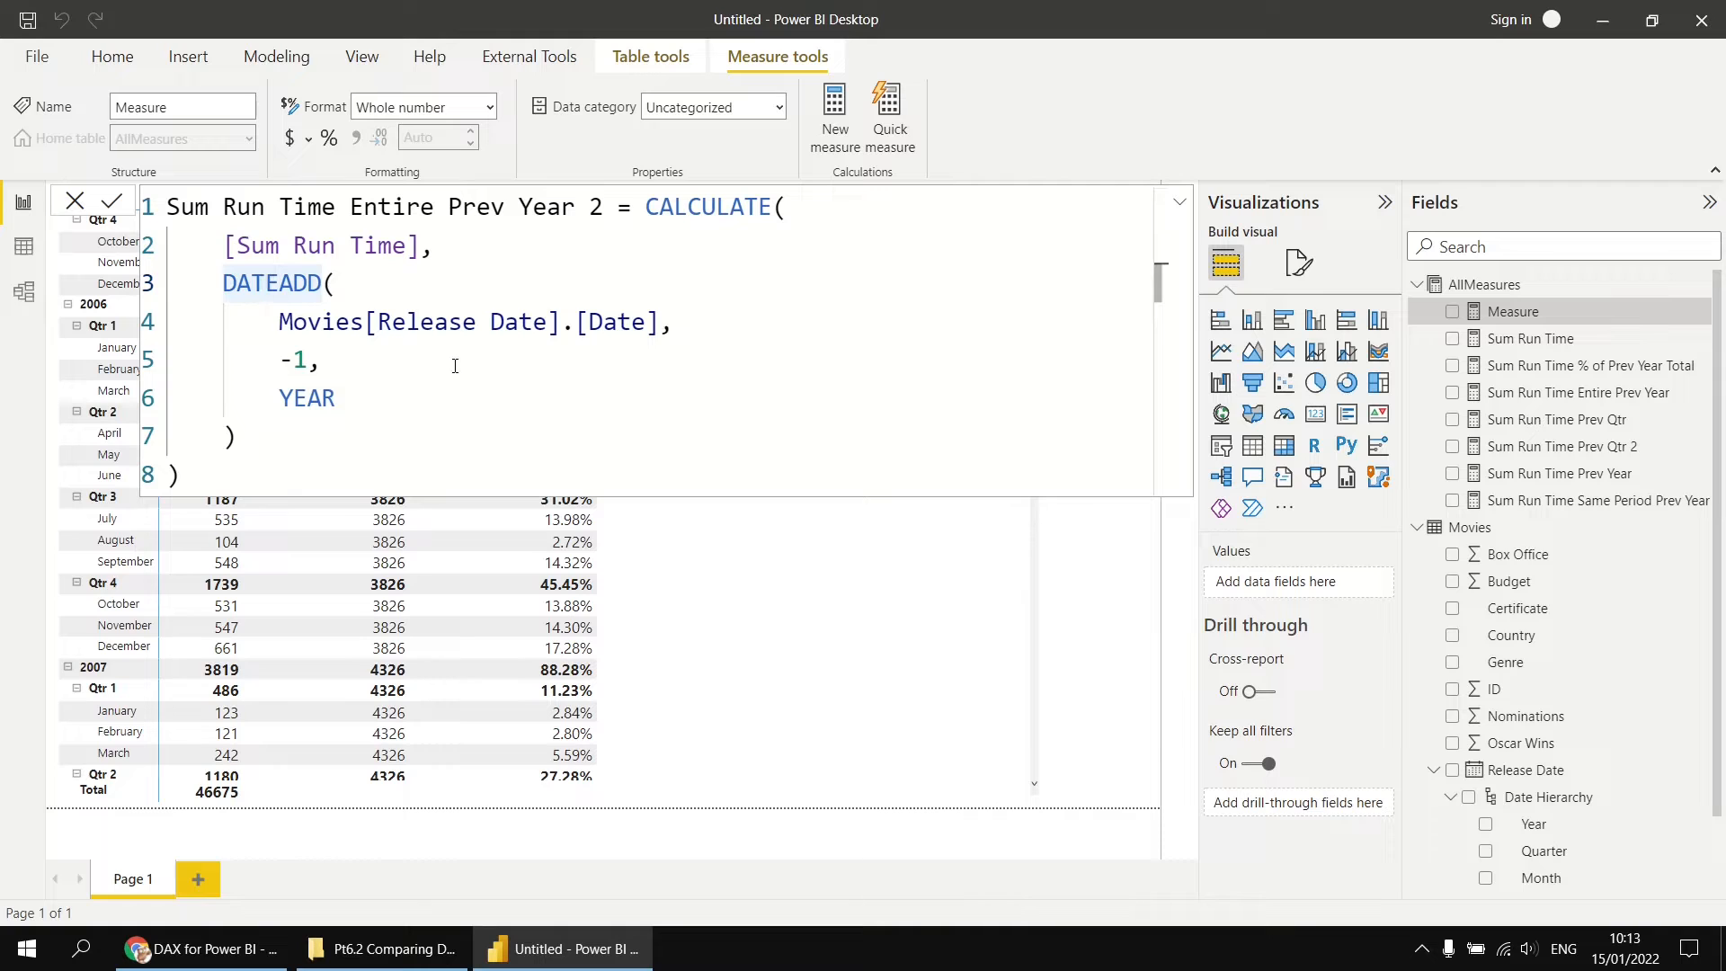
{"action": "double_click", "coordinate": [305, 286]}
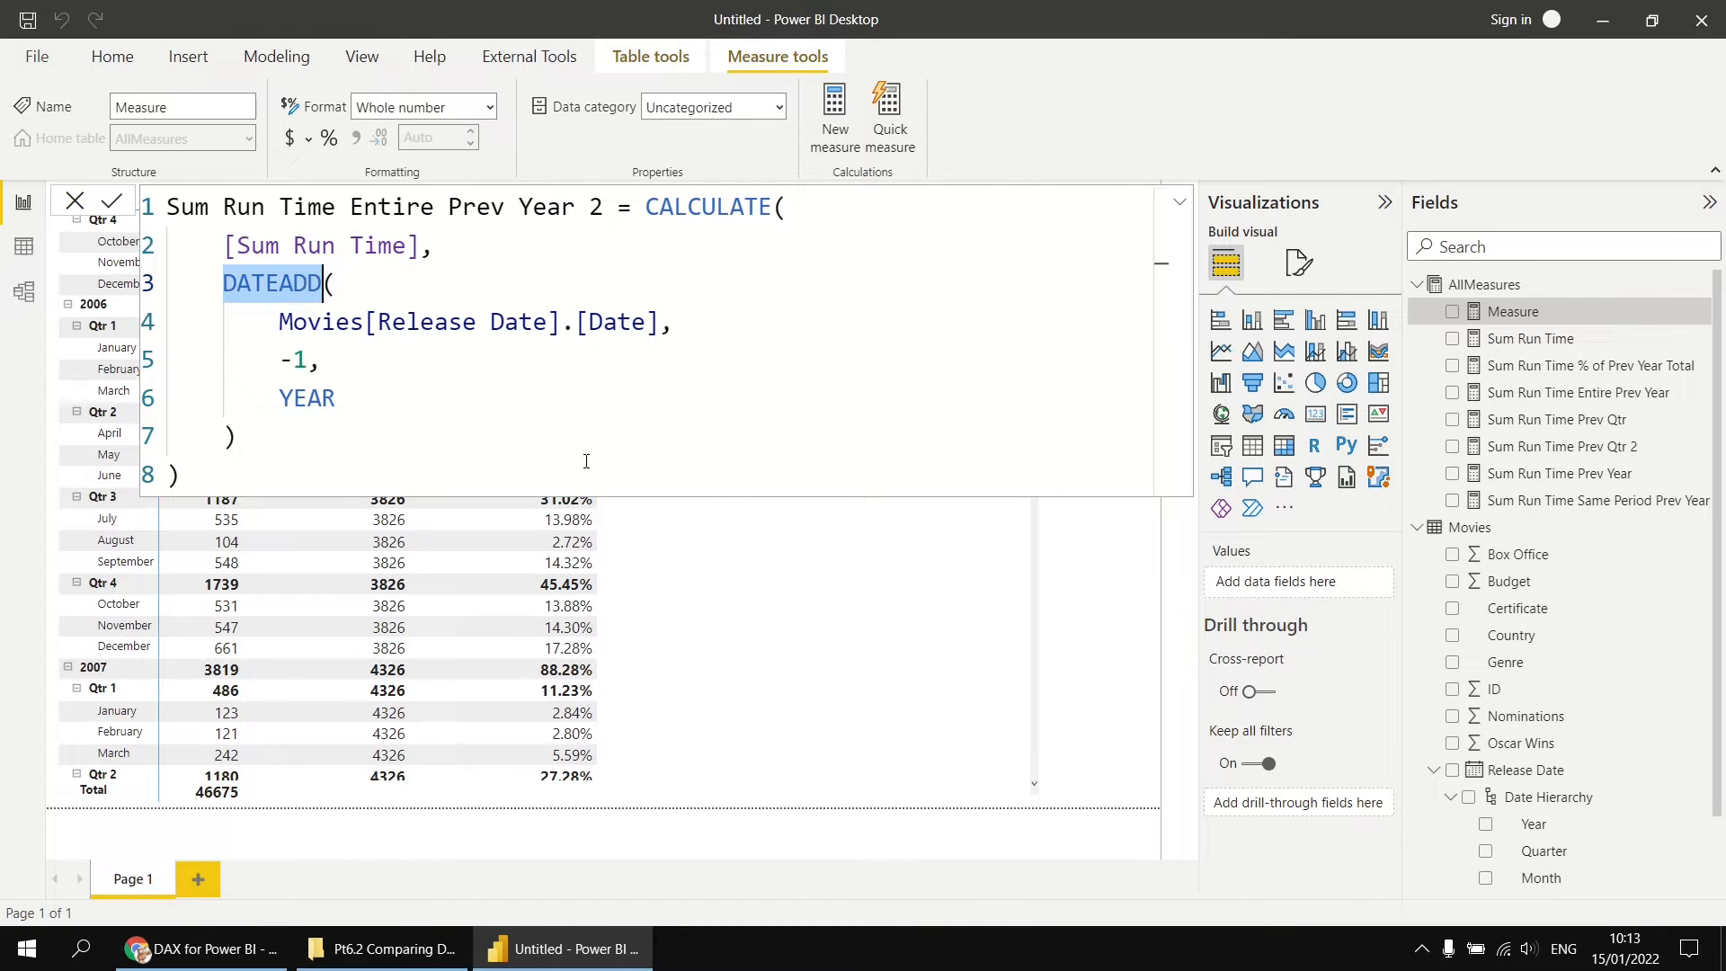
{"action": "type", "text": "para("}
{"action": "key", "text": "Tab"}
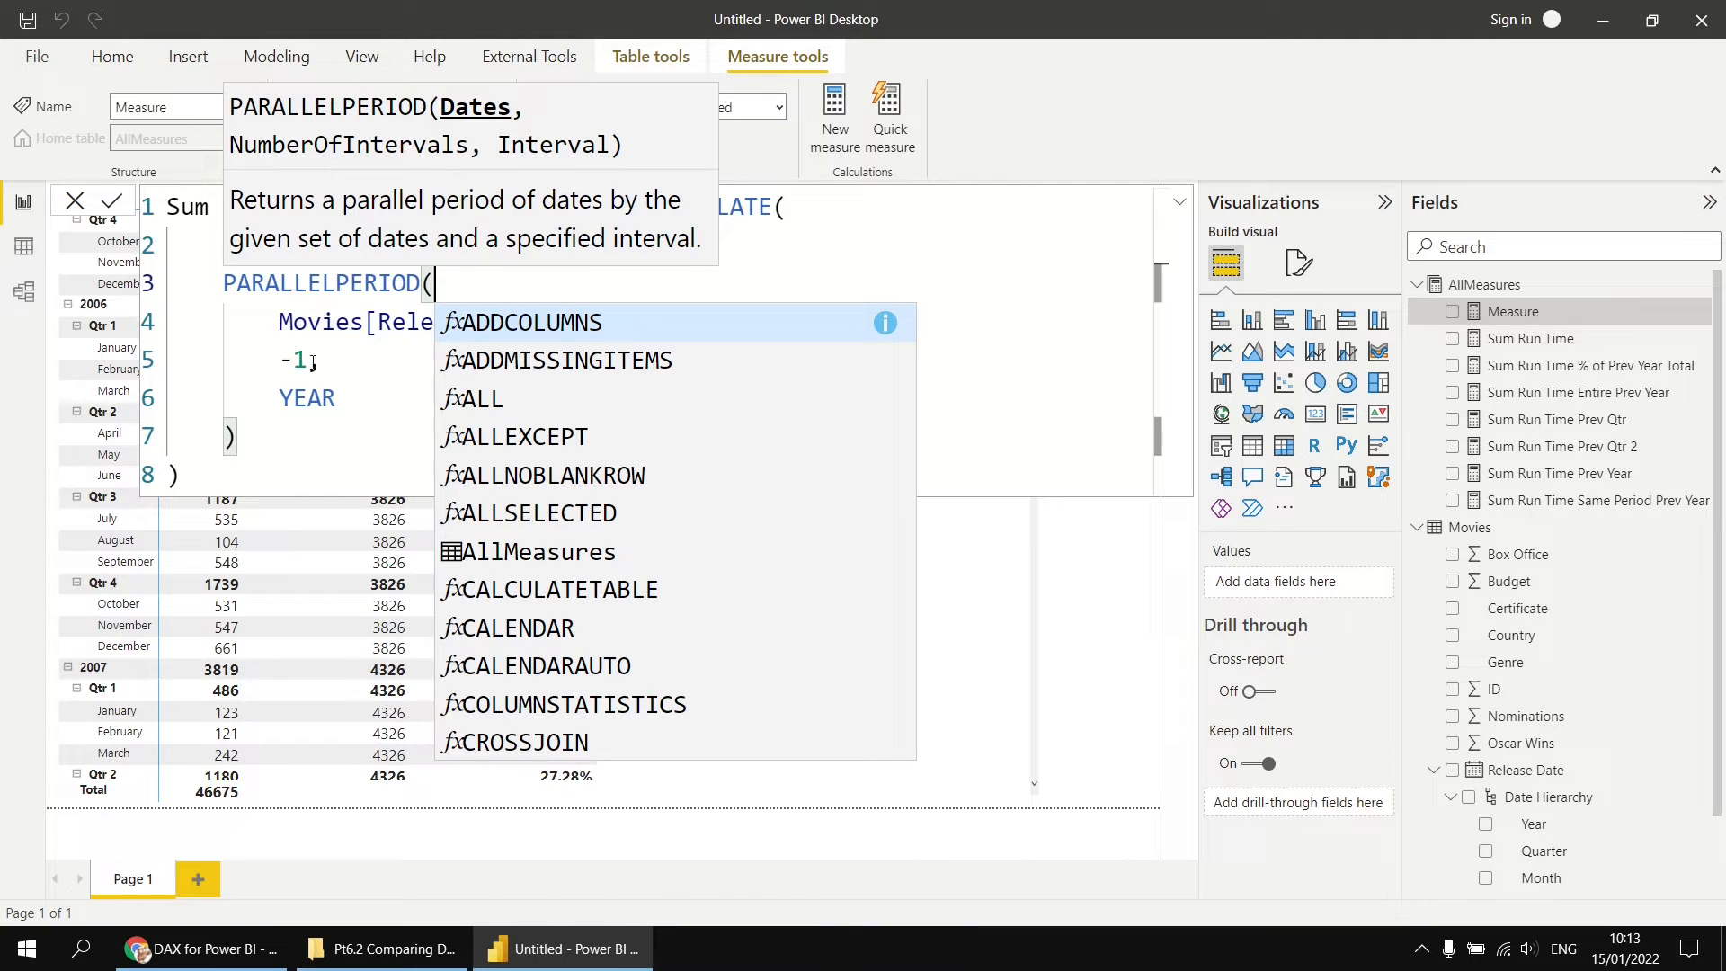
{"action": "left_click", "coordinate": [337, 393]}
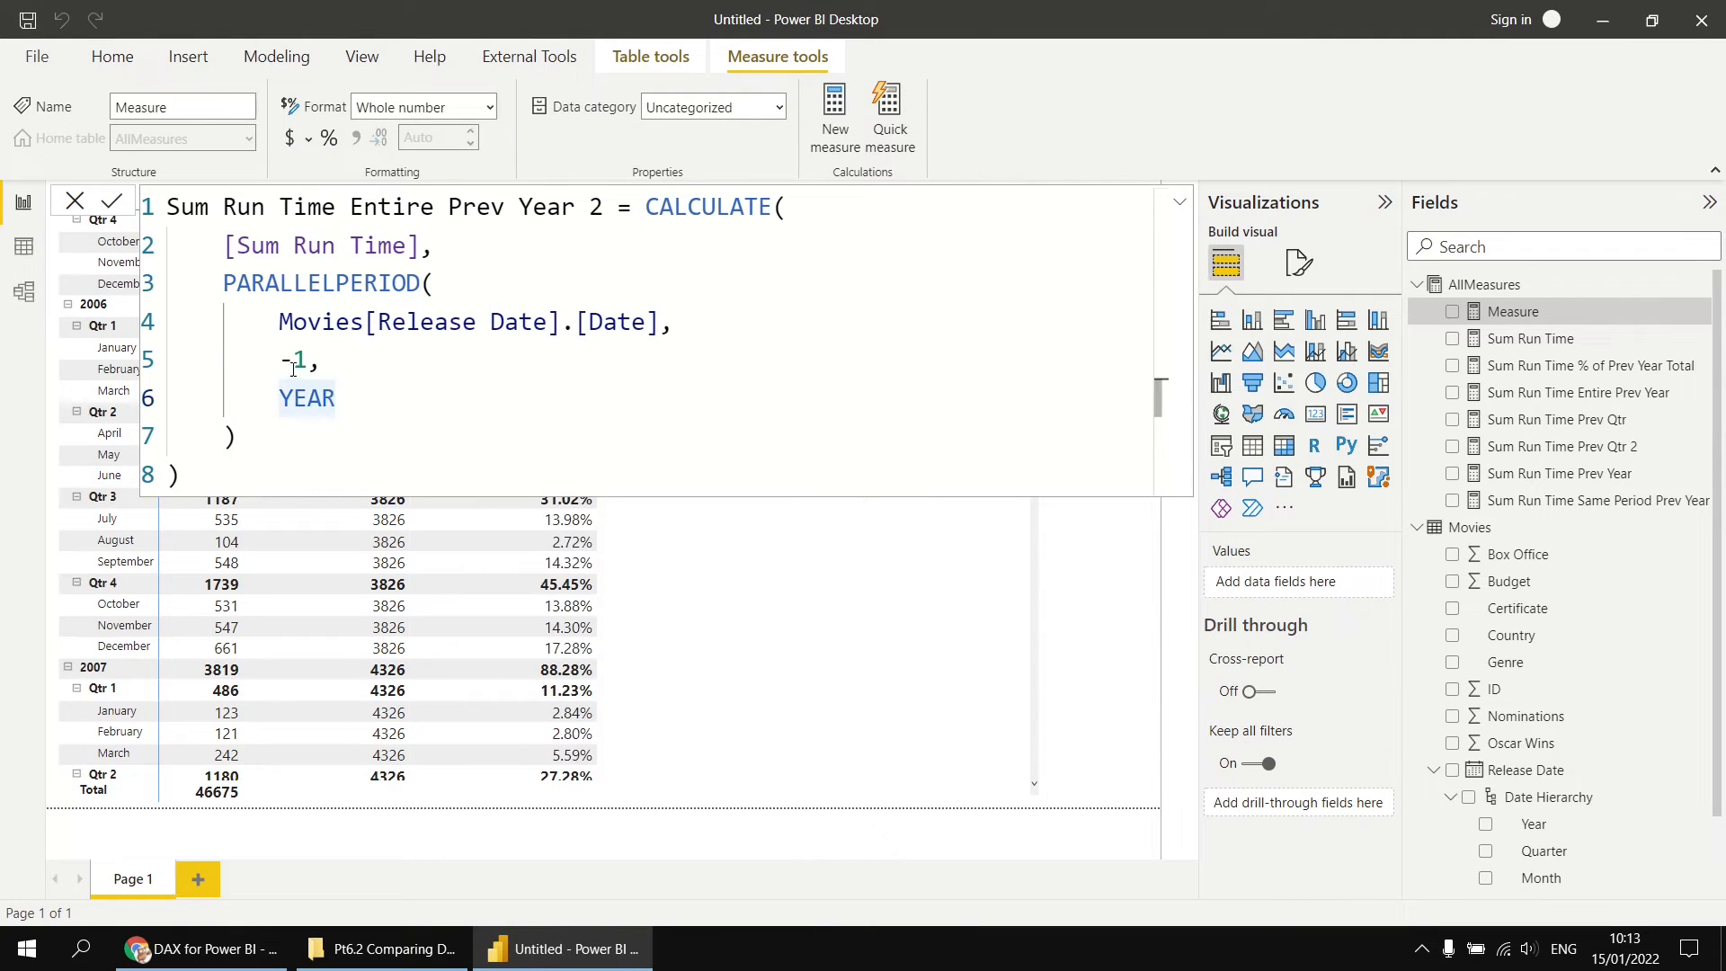
Step: Set the PARALLELPERIOD interval to YEAR and commit the Sum Run Time Entire Prev Year 2 measure
{"action": "key", "text": "BackSpace"}
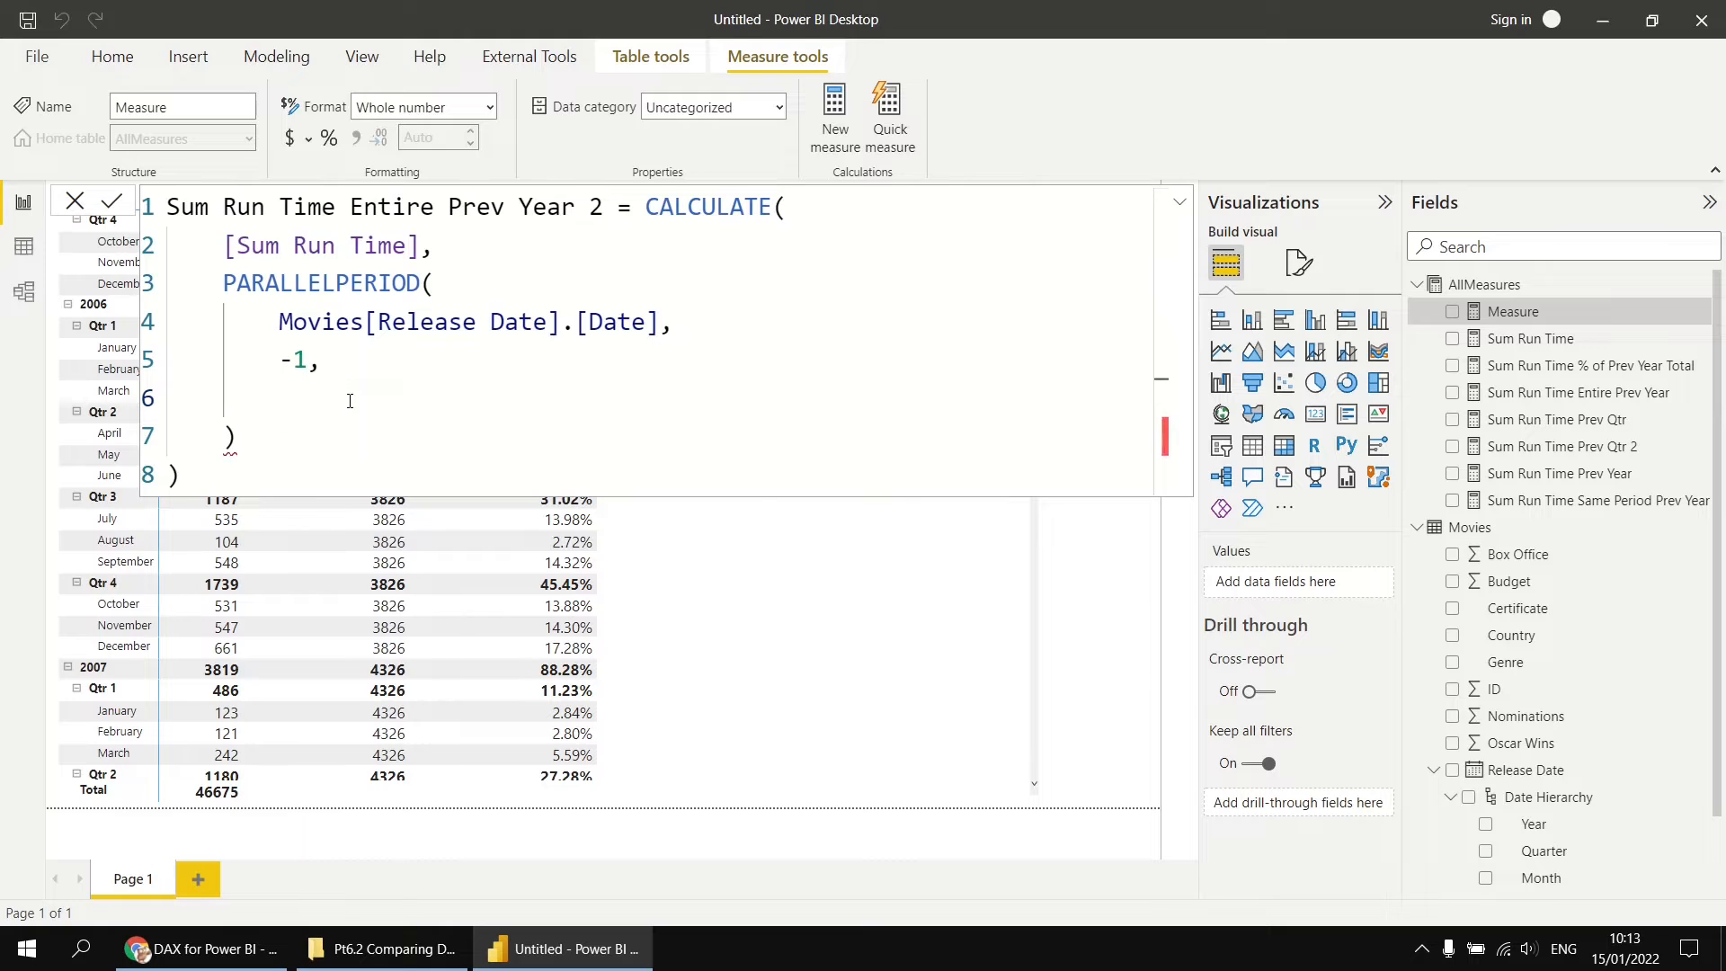
{"action": "key", "text": "ctrl+space"}
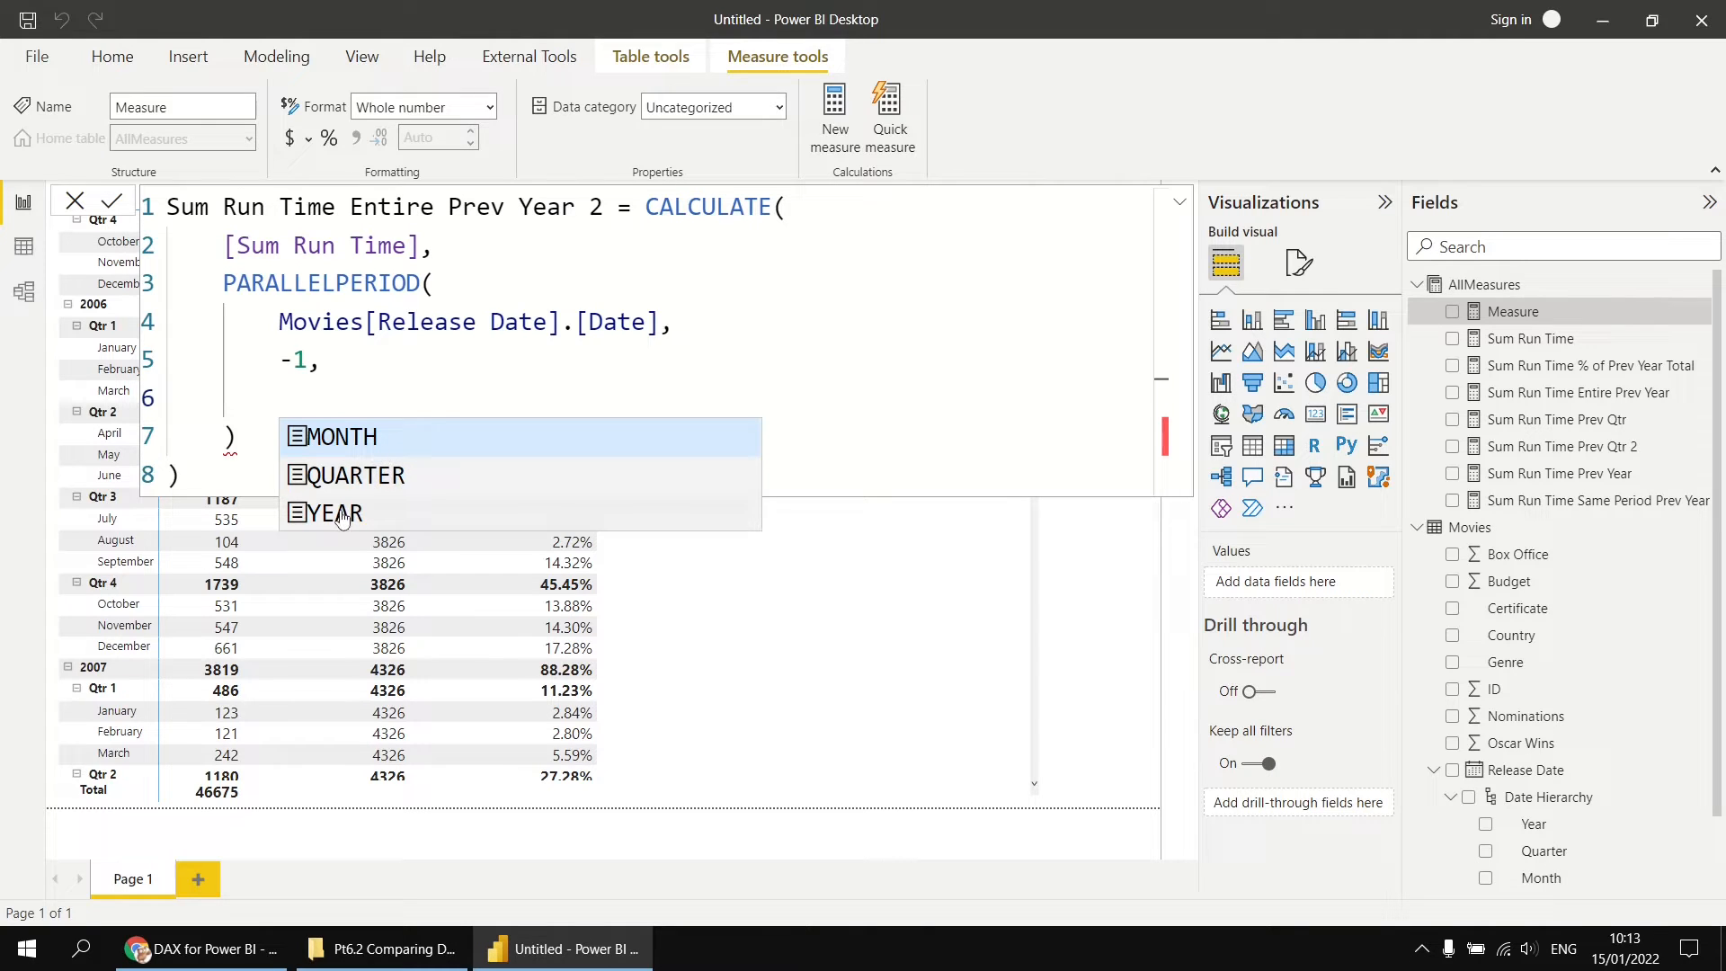
{"action": "type", "text": "YEAR"}
{"action": "left_click", "coordinate": [284, 443]}
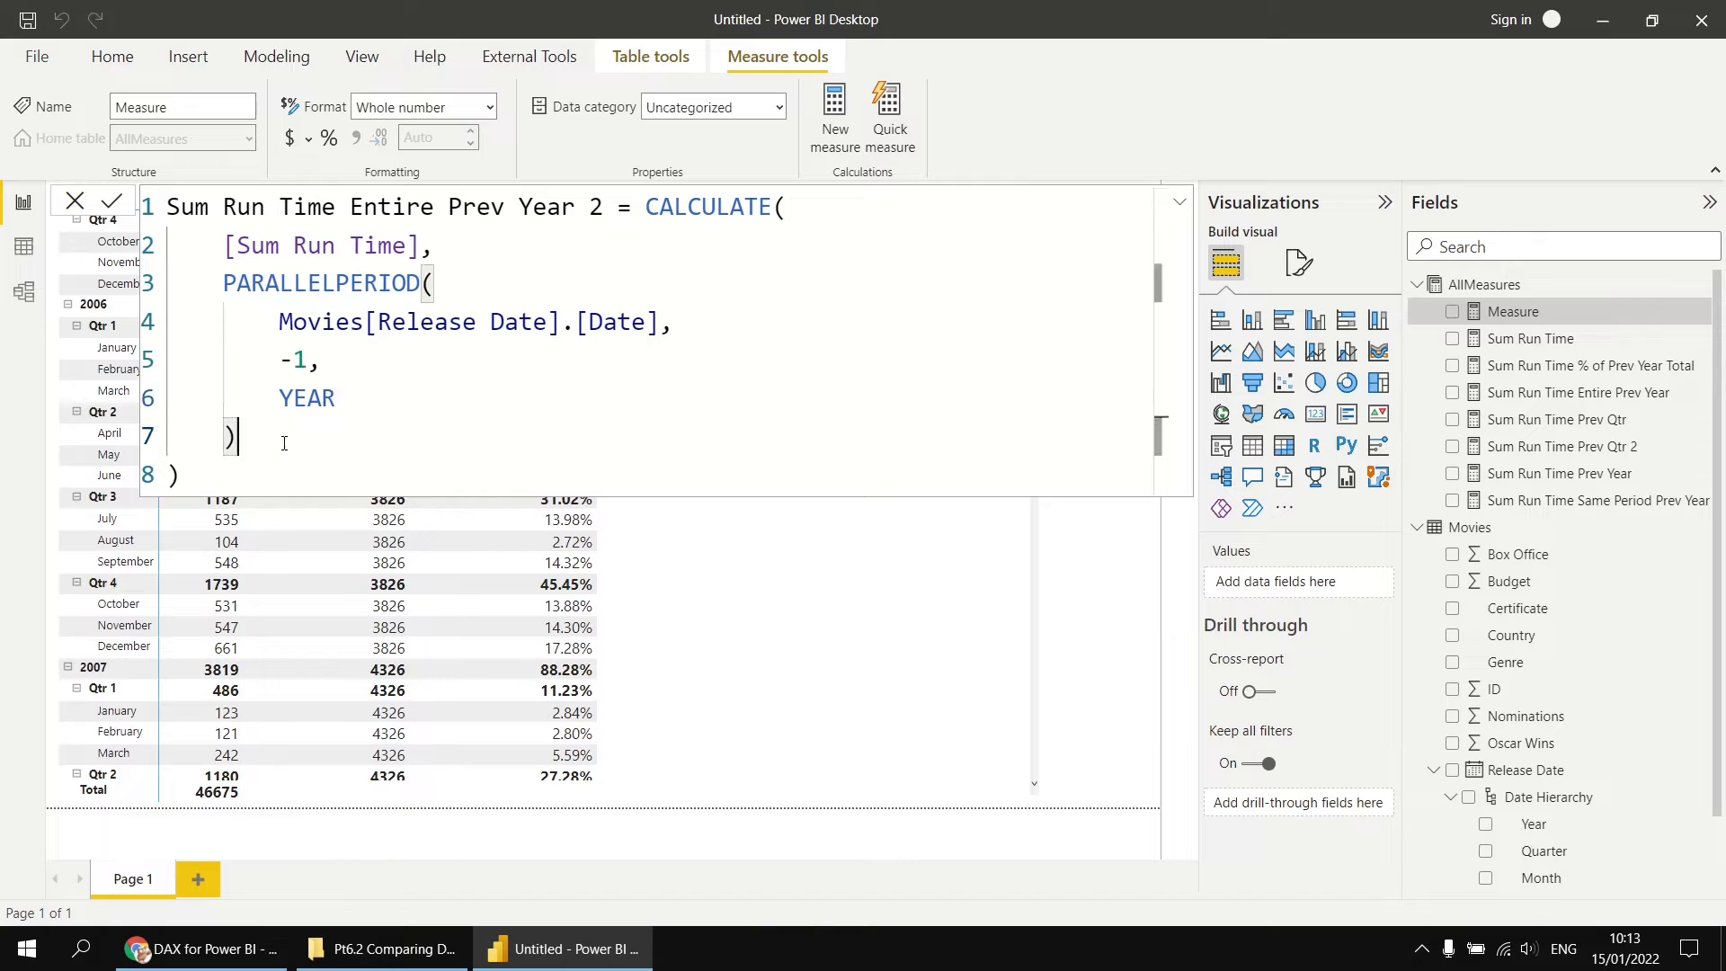
{"action": "left_click", "coordinate": [247, 473]}
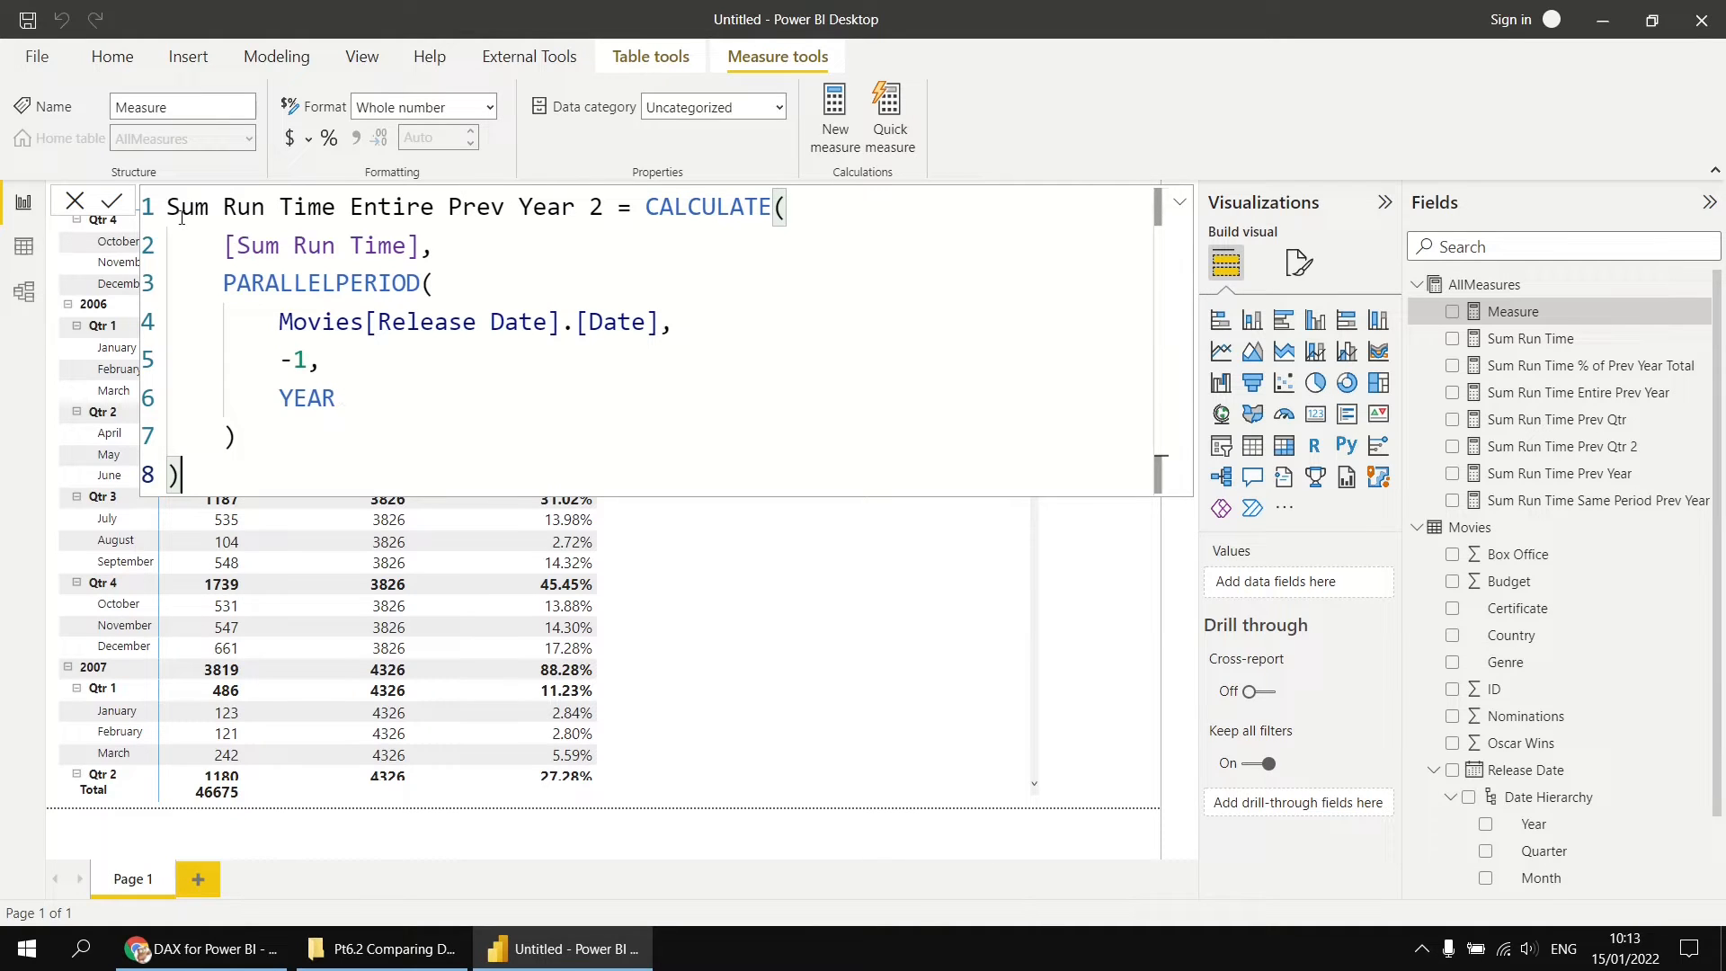
{"action": "left_click", "coordinate": [111, 200]}
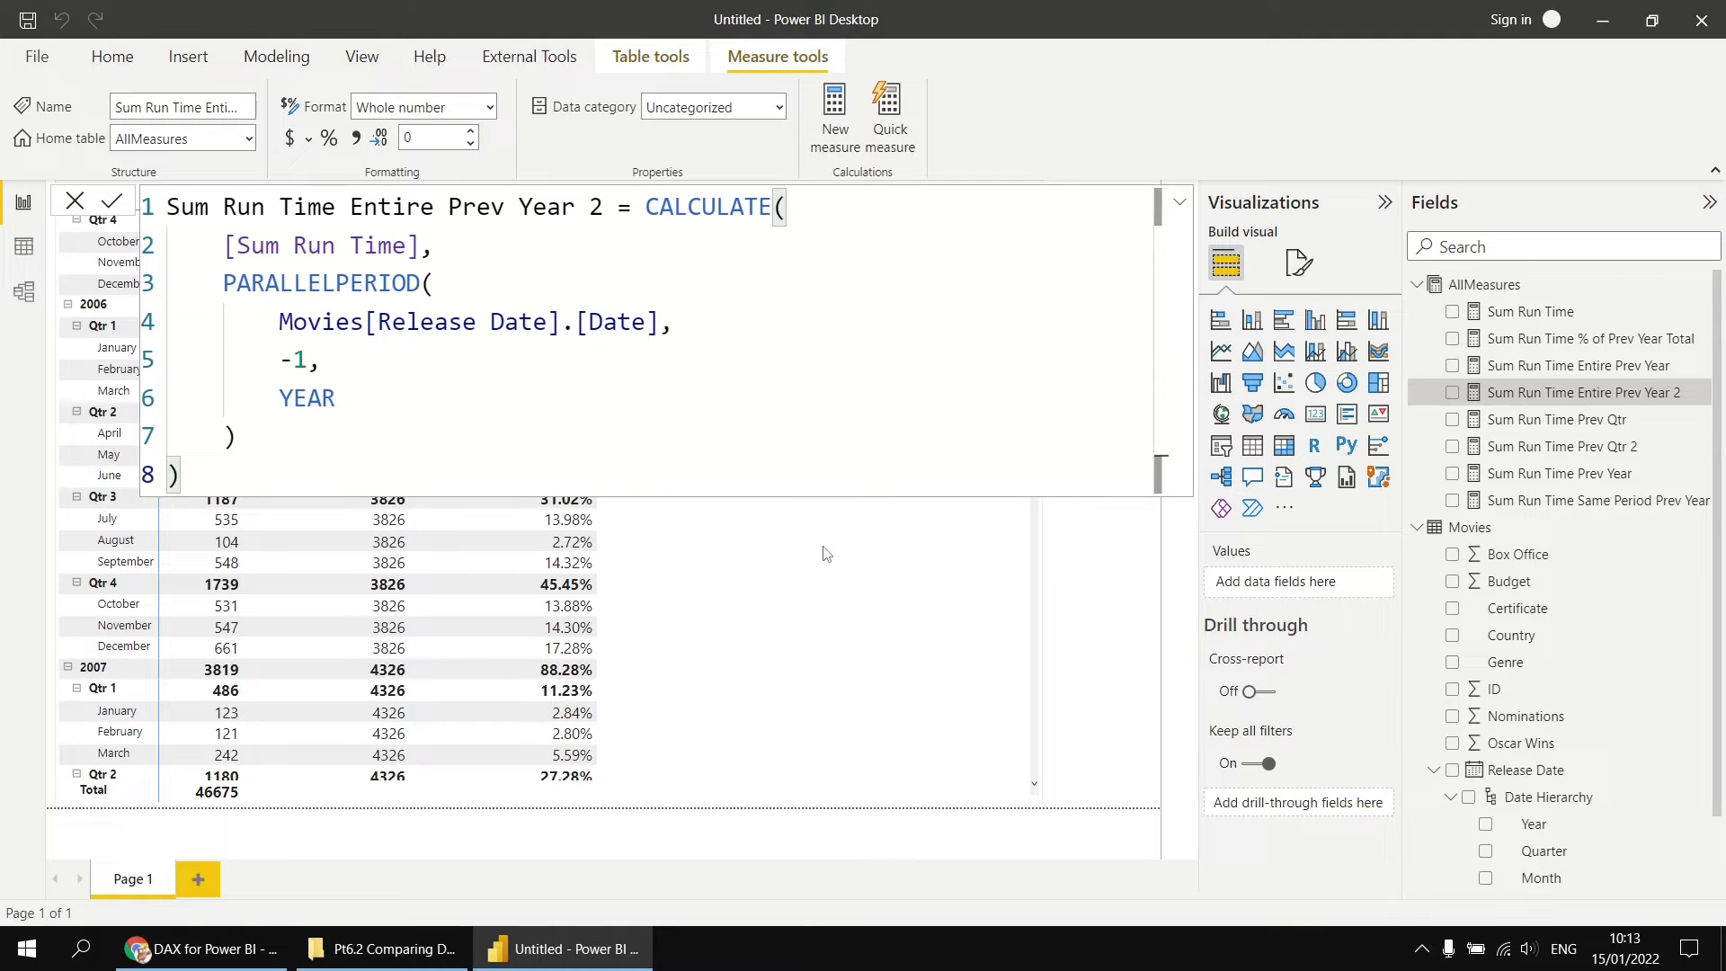
Step: Add Sum Run Time Entire Prev Year 2 to the matrix values directly after Sum Run Time Entire Prev Year
{"action": "left_click", "coordinate": [911, 652]}
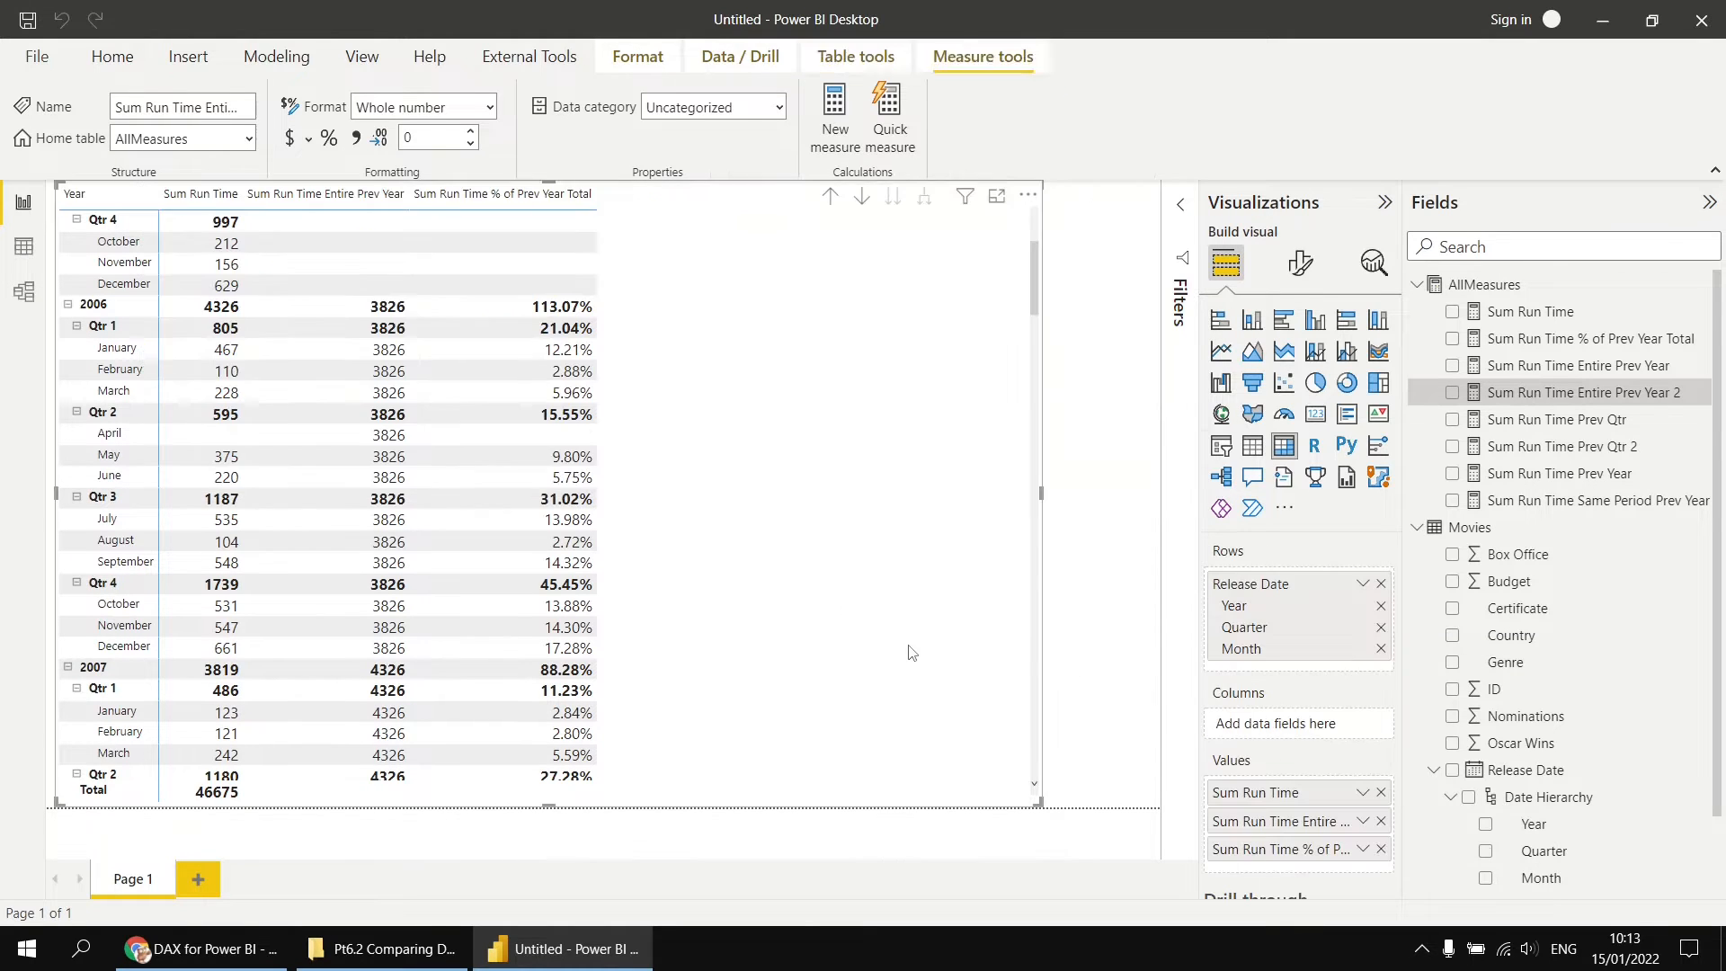
{"action": "left_click", "coordinate": [1560, 396]}
{"action": "mouse_move", "coordinate": [1560, 396]}
{"action": "left_mouse_down"}
{"action": "mouse_move", "coordinate": [1434, 601]}
{"action": "mouse_move", "coordinate": [1340, 836]}
{"action": "left_mouse_up"}
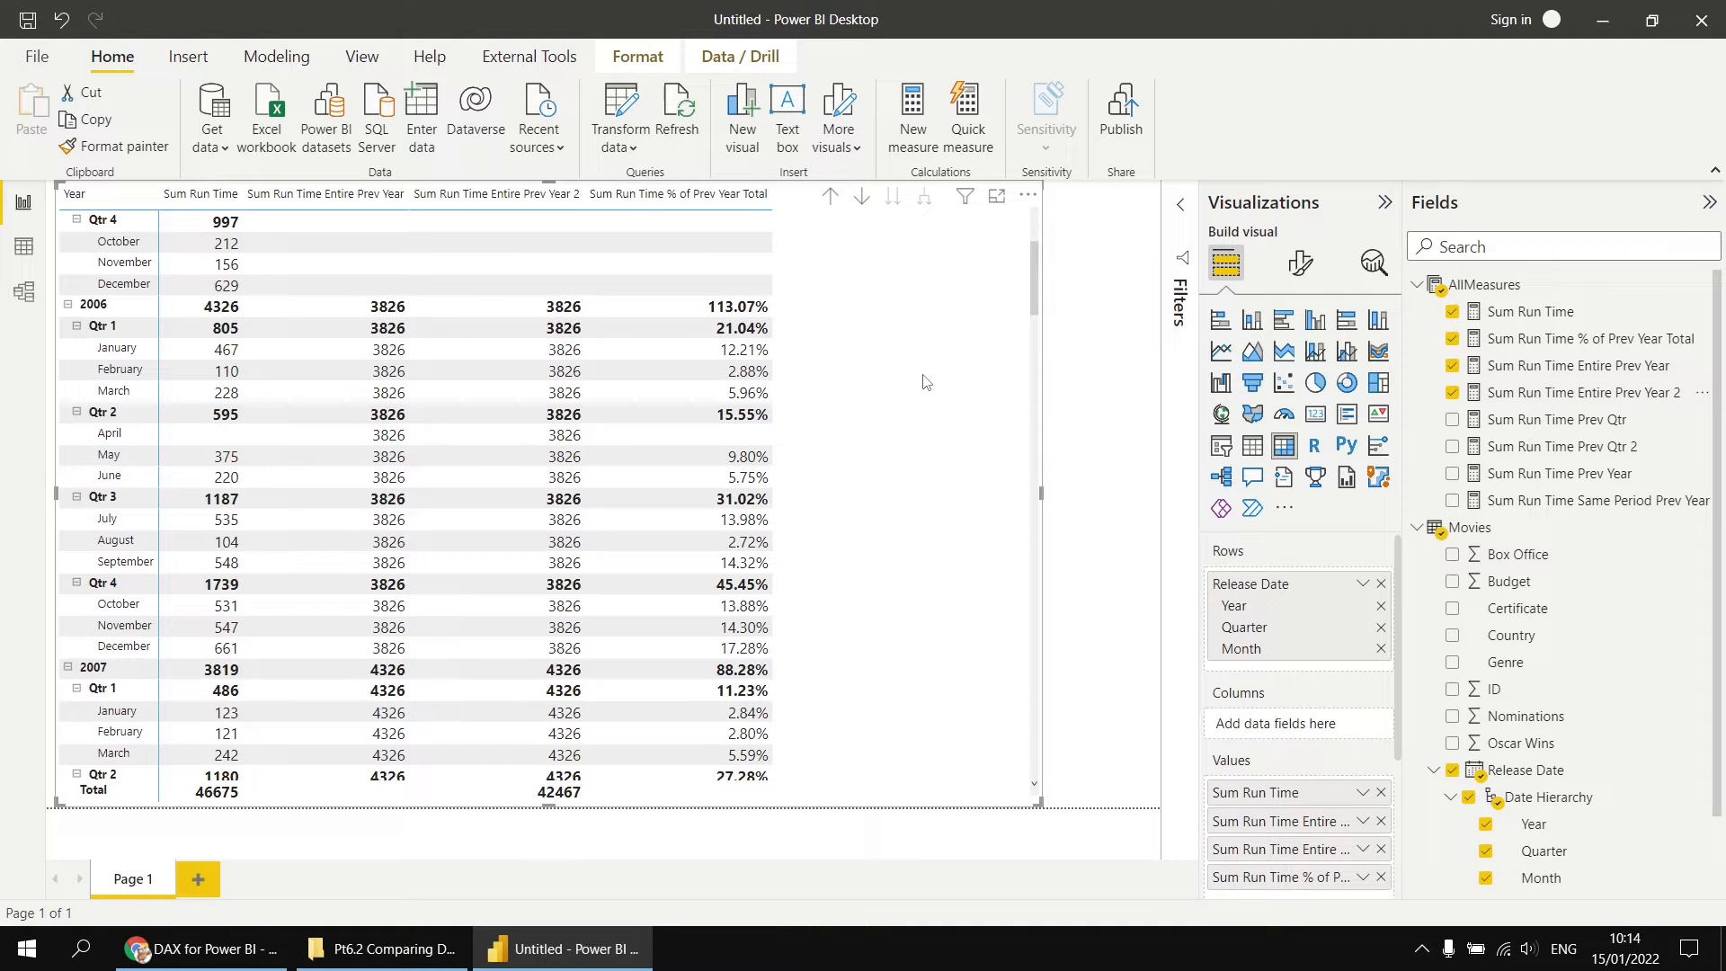
Step: Change the name of Sum Run Time Entire Prev Year 2 in its formula to Sum Run Time Entire Same Year
{"action": "left_click", "coordinate": [1533, 393]}
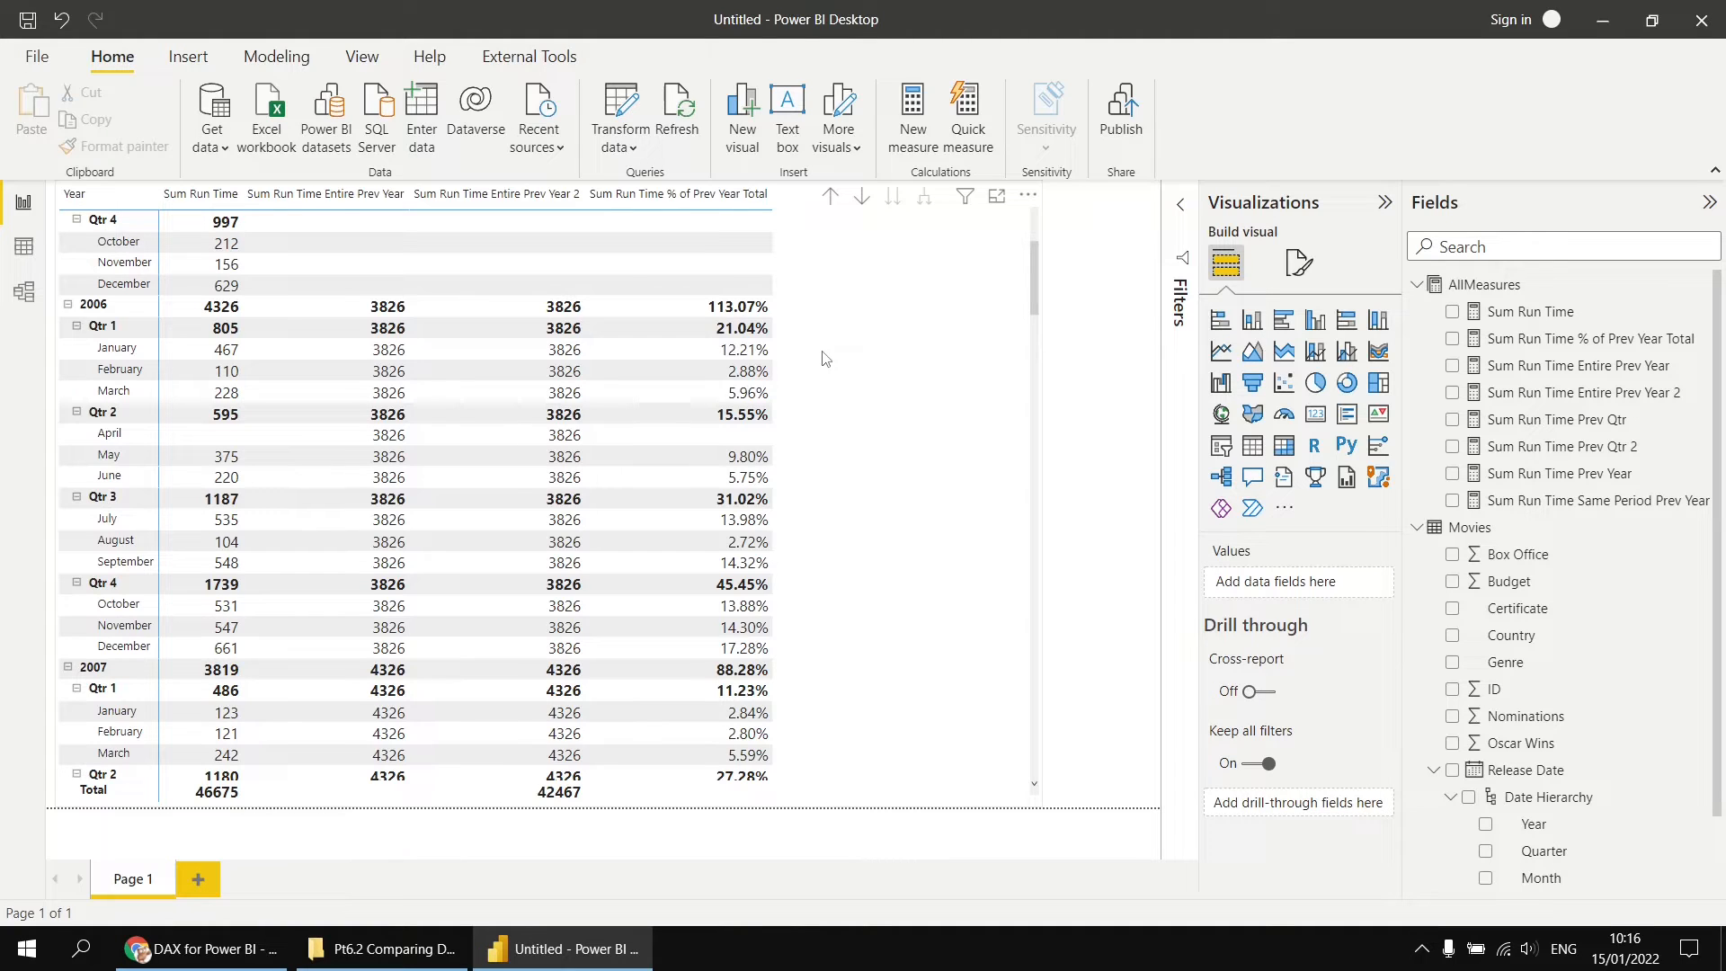
{"action": "left_click", "coordinate": [1557, 399]}
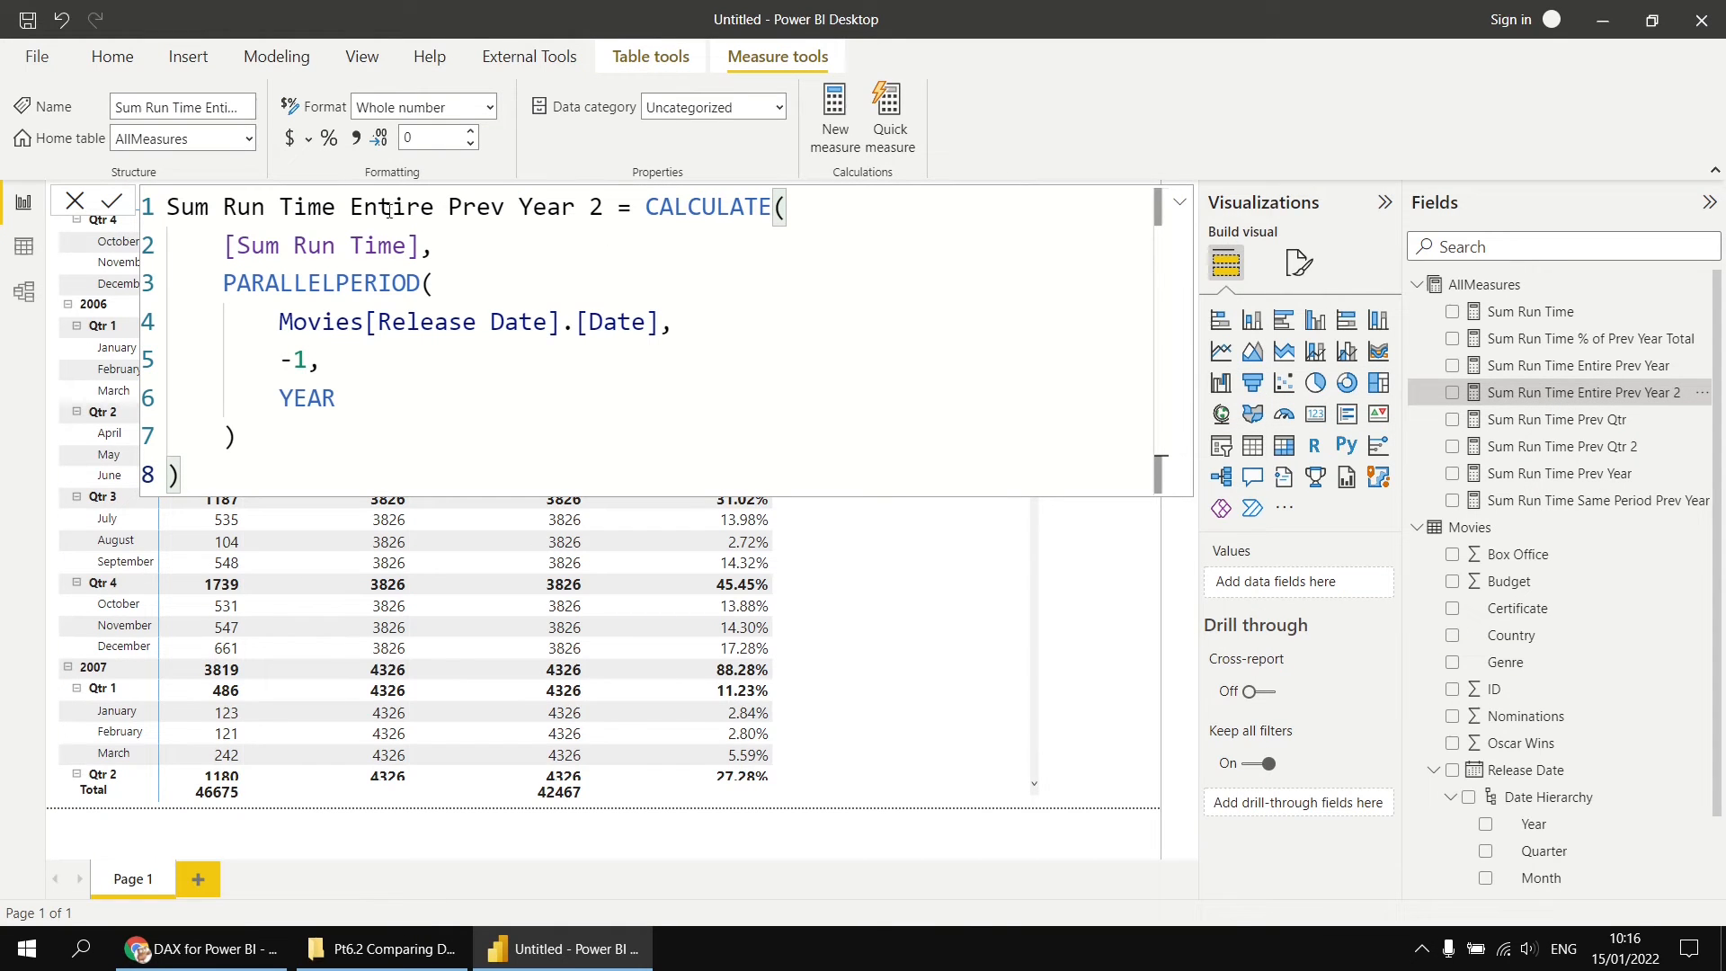
{"action": "double_click", "coordinate": [468, 210]}
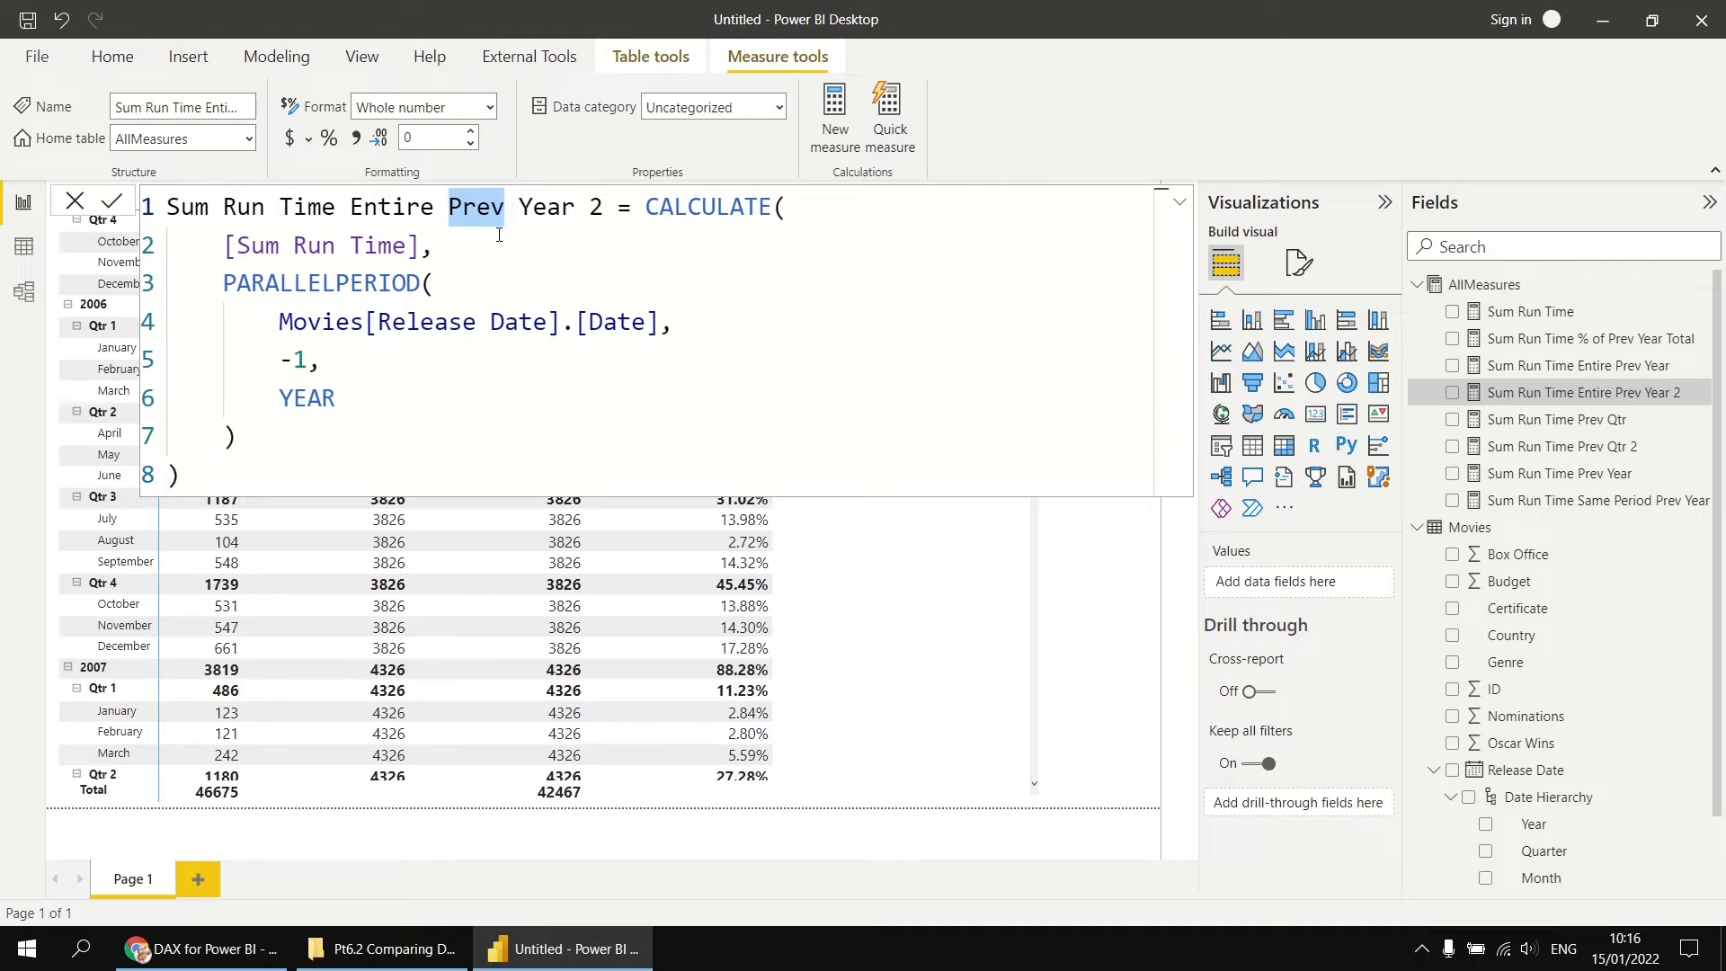
{"action": "type", "text": "Same"}
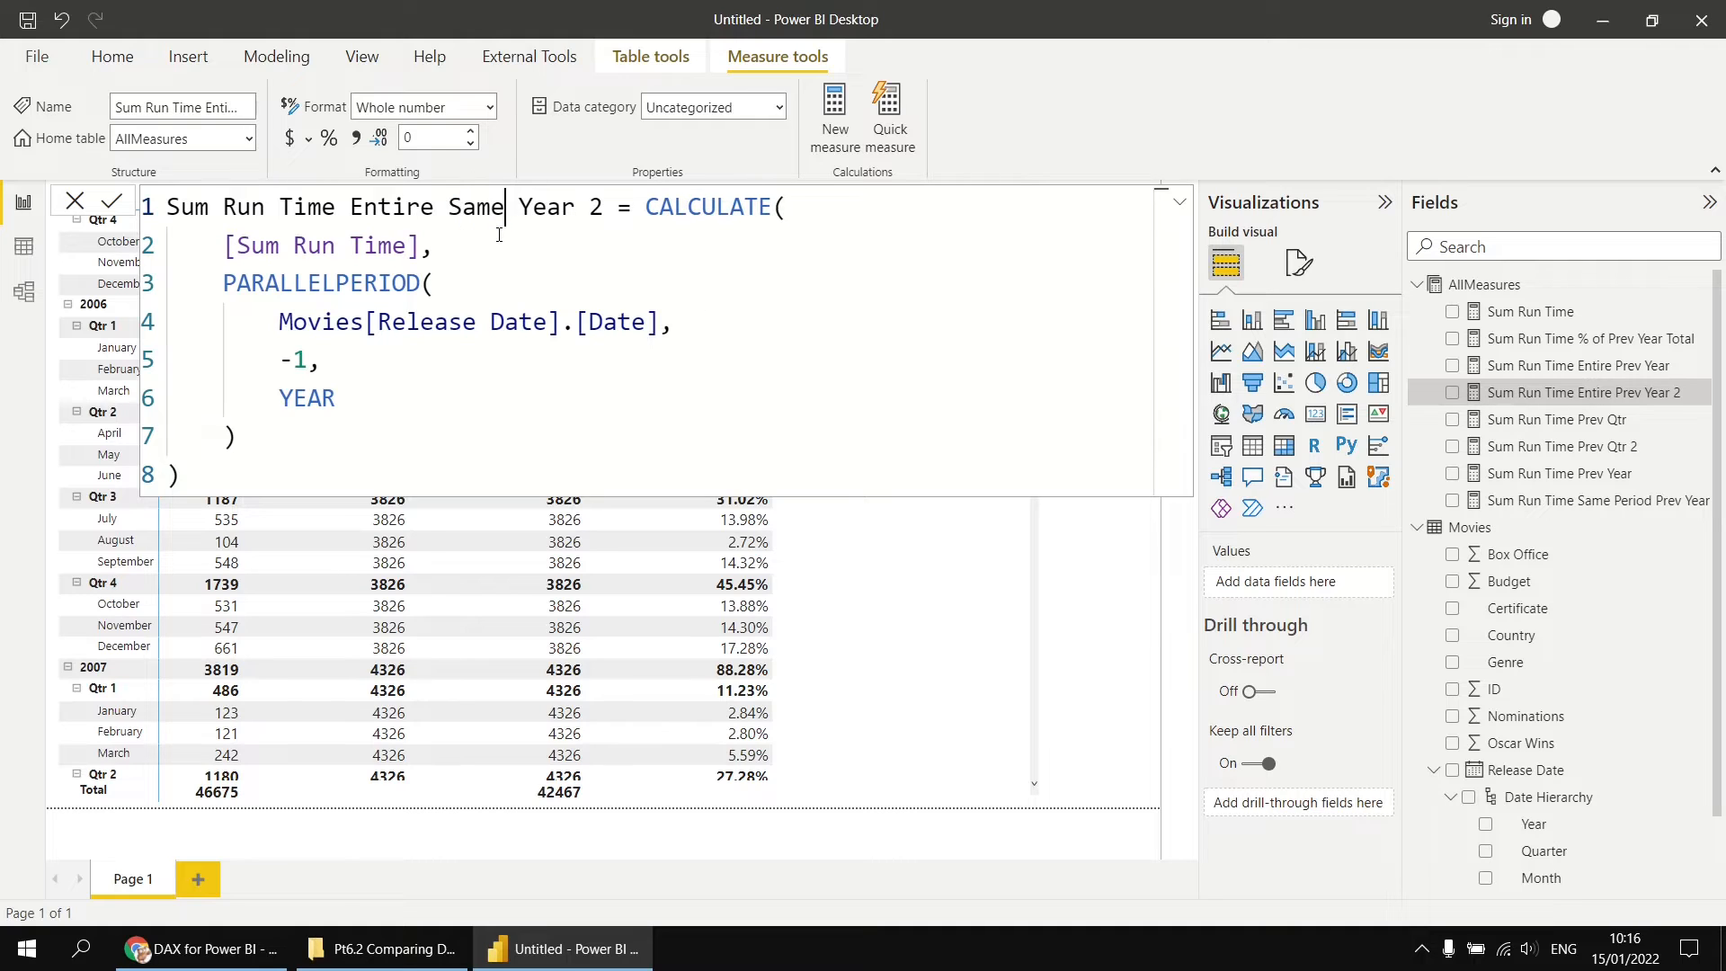
{"action": "key", "text": "Right"}
{"action": "key", "text": "Right"}
{"action": "key", "text": "Right"}
{"action": "key", "text": "Right"}
{"action": "key", "text": "Right"}
{"action": "key", "text": "Delete"}
{"action": "key", "text": "Delete"}
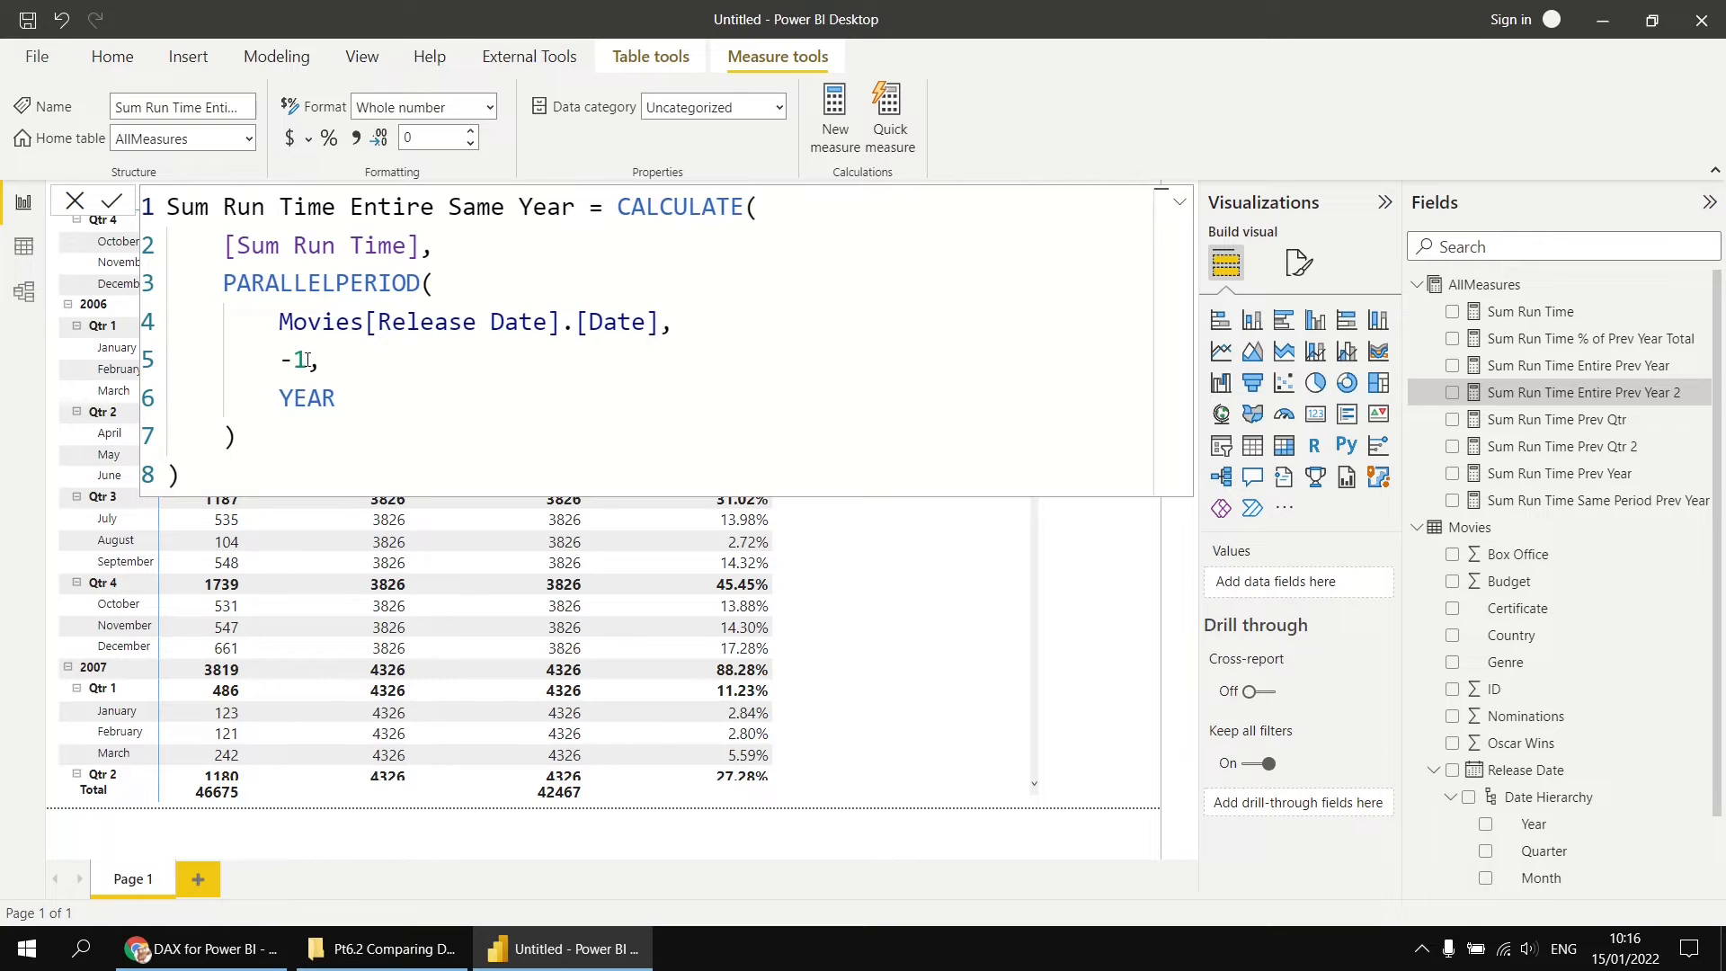
Step: Set the number of intervals in the PARALLELPERIOD function to 0, commit the measure and return to the report page
{"action": "left_click_drag", "start_coordinate": [309, 360], "coordinate": [288, 360]}
{"action": "type", "text": "0,"}
{"action": "key", "text": "Return"}
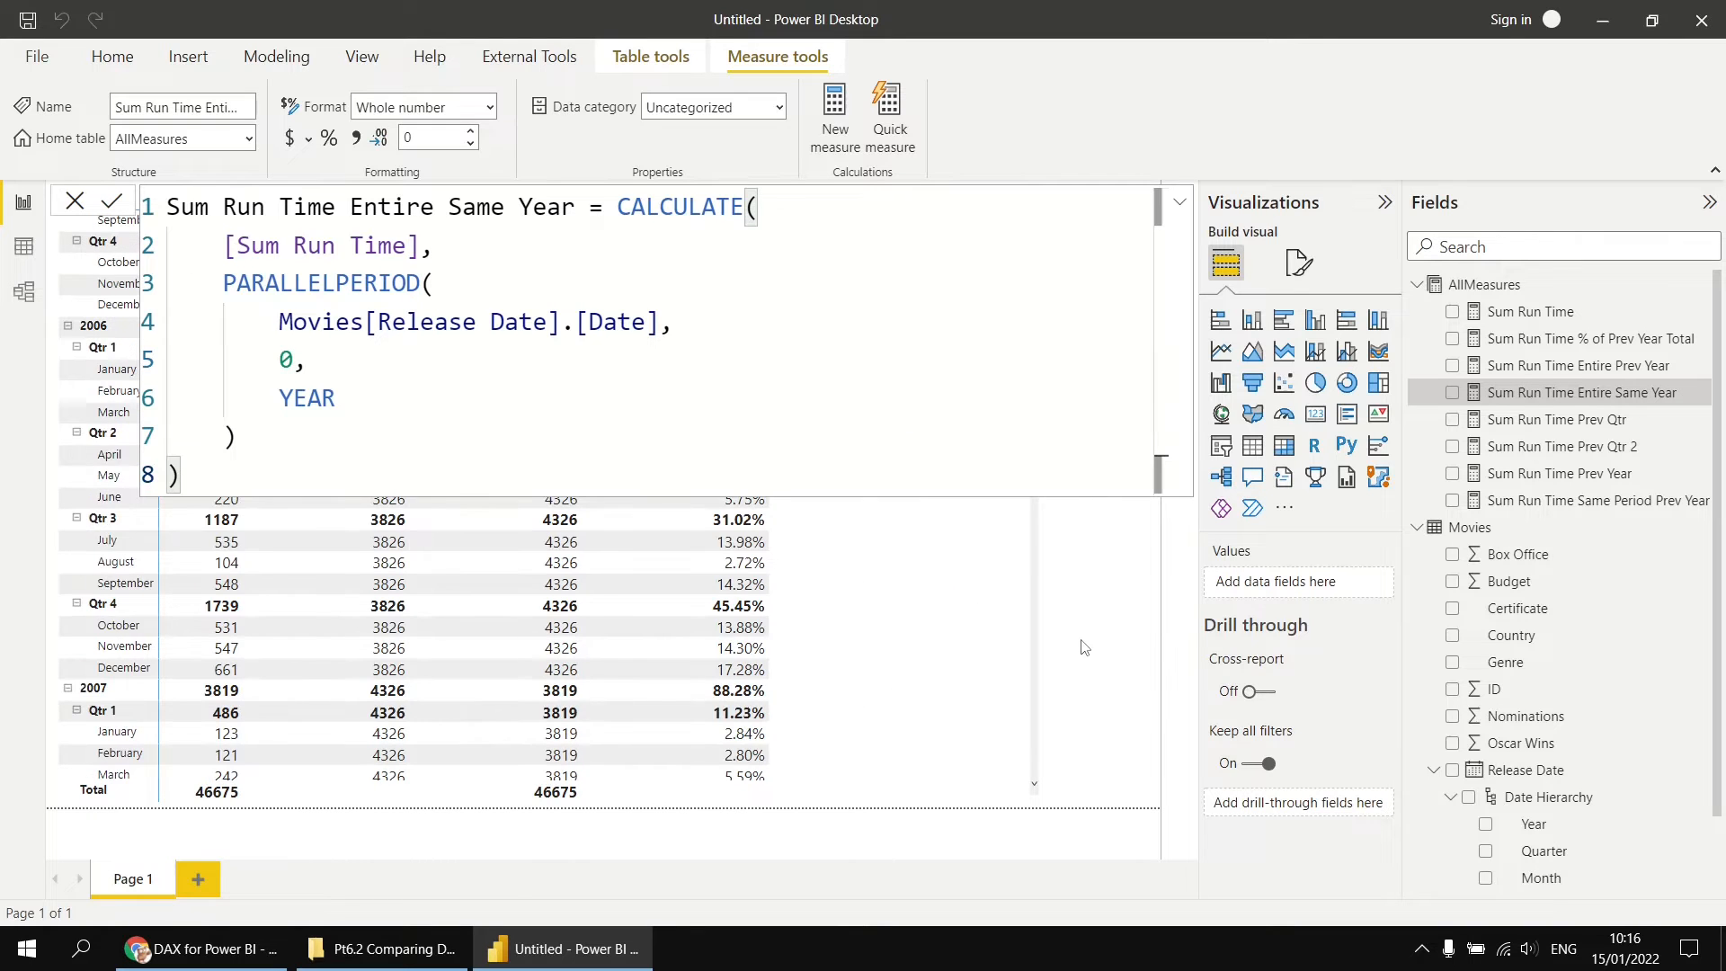
{"action": "left_click", "coordinate": [1079, 642]}
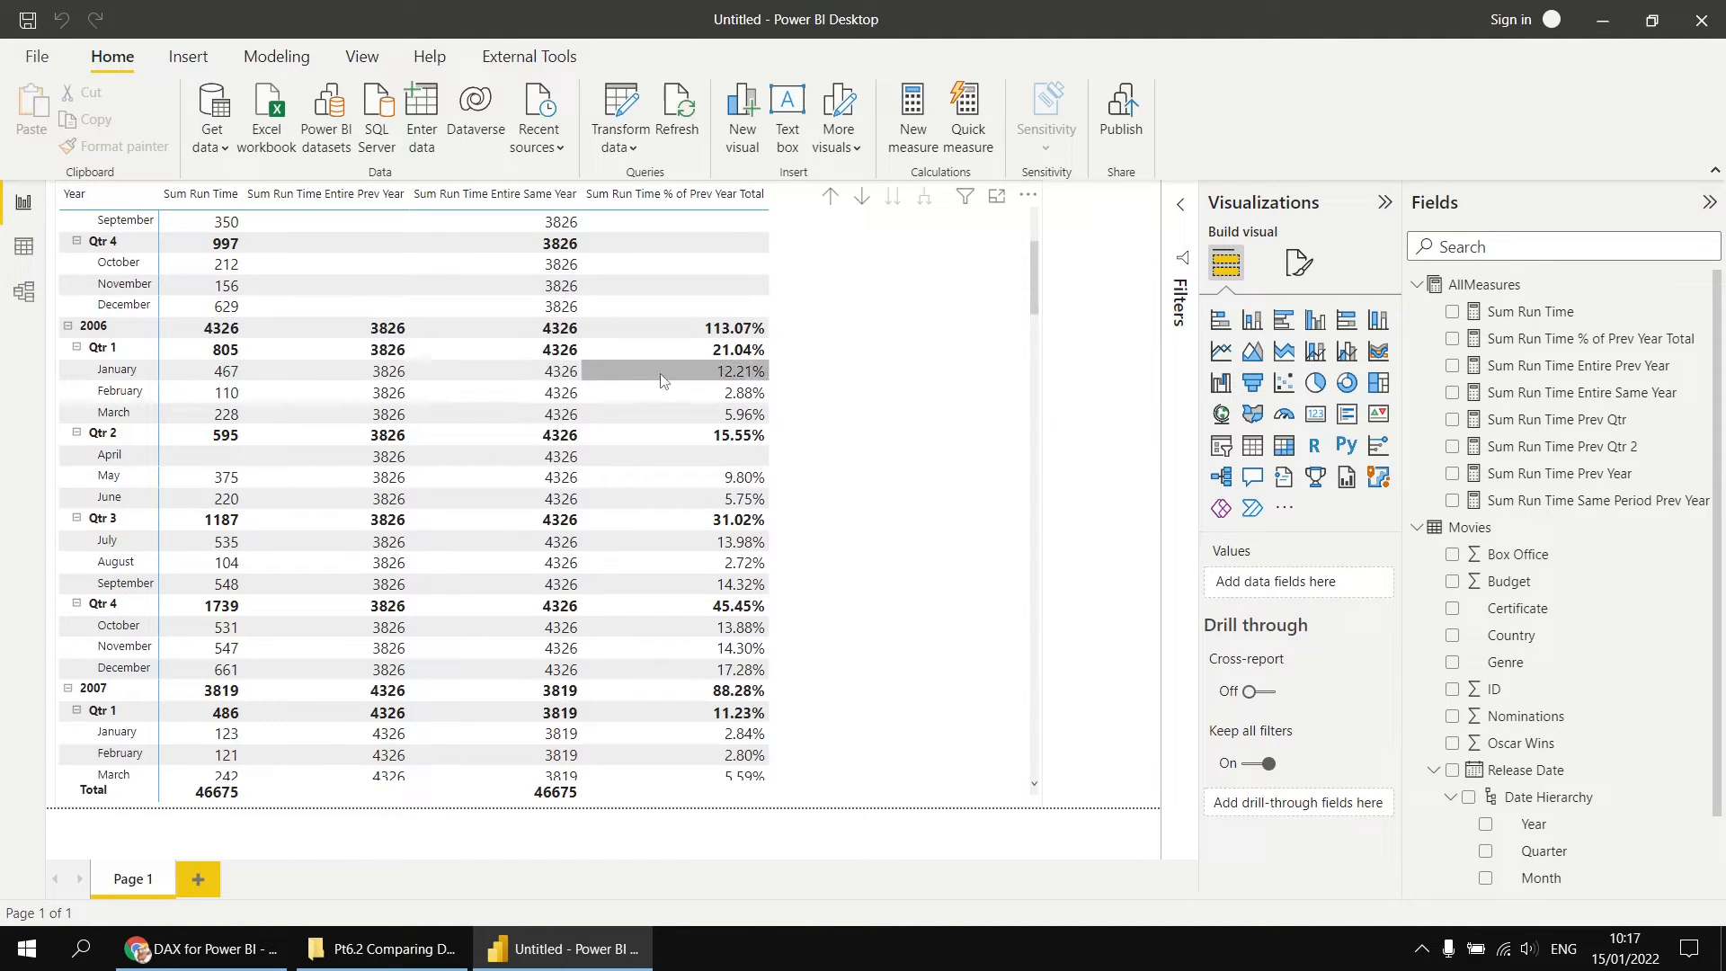
Step: Copy the Sum Run Time % of Prev Year Total formula into a new measure in the AllMeasures table
{"action": "left_click", "coordinate": [1599, 339]}
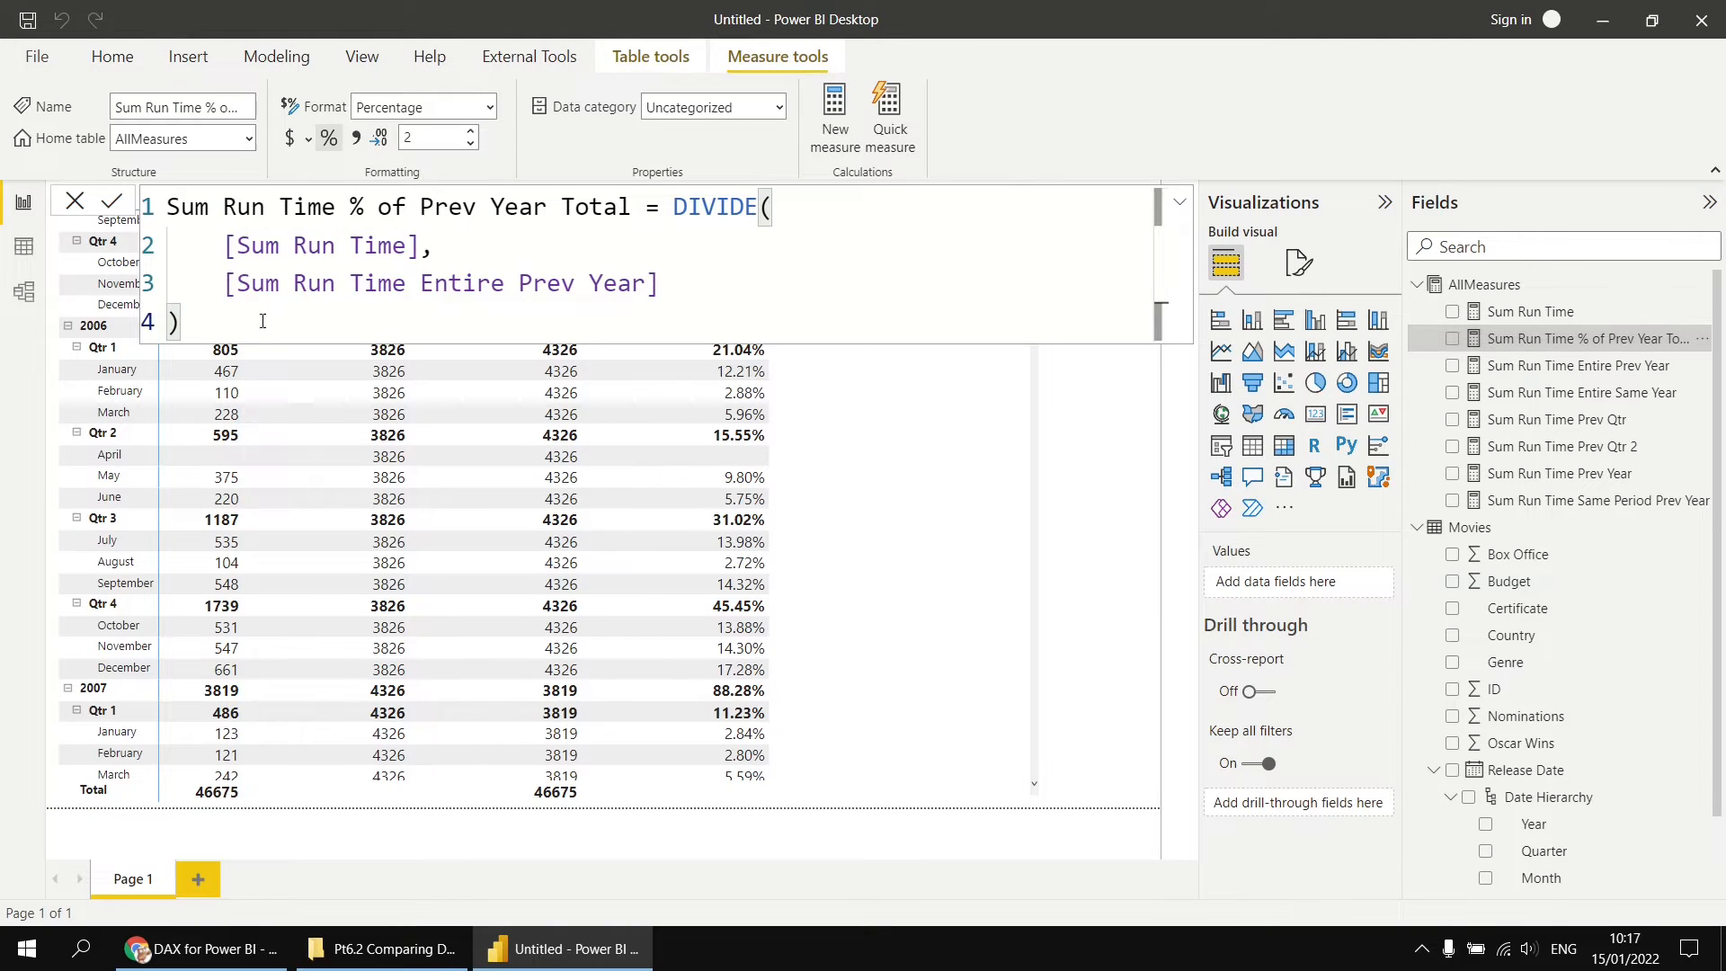
{"action": "left_click_drag", "start_coordinate": [263, 321], "coordinate": [175, 181]}
{"action": "key", "text": "ctrl+c"}
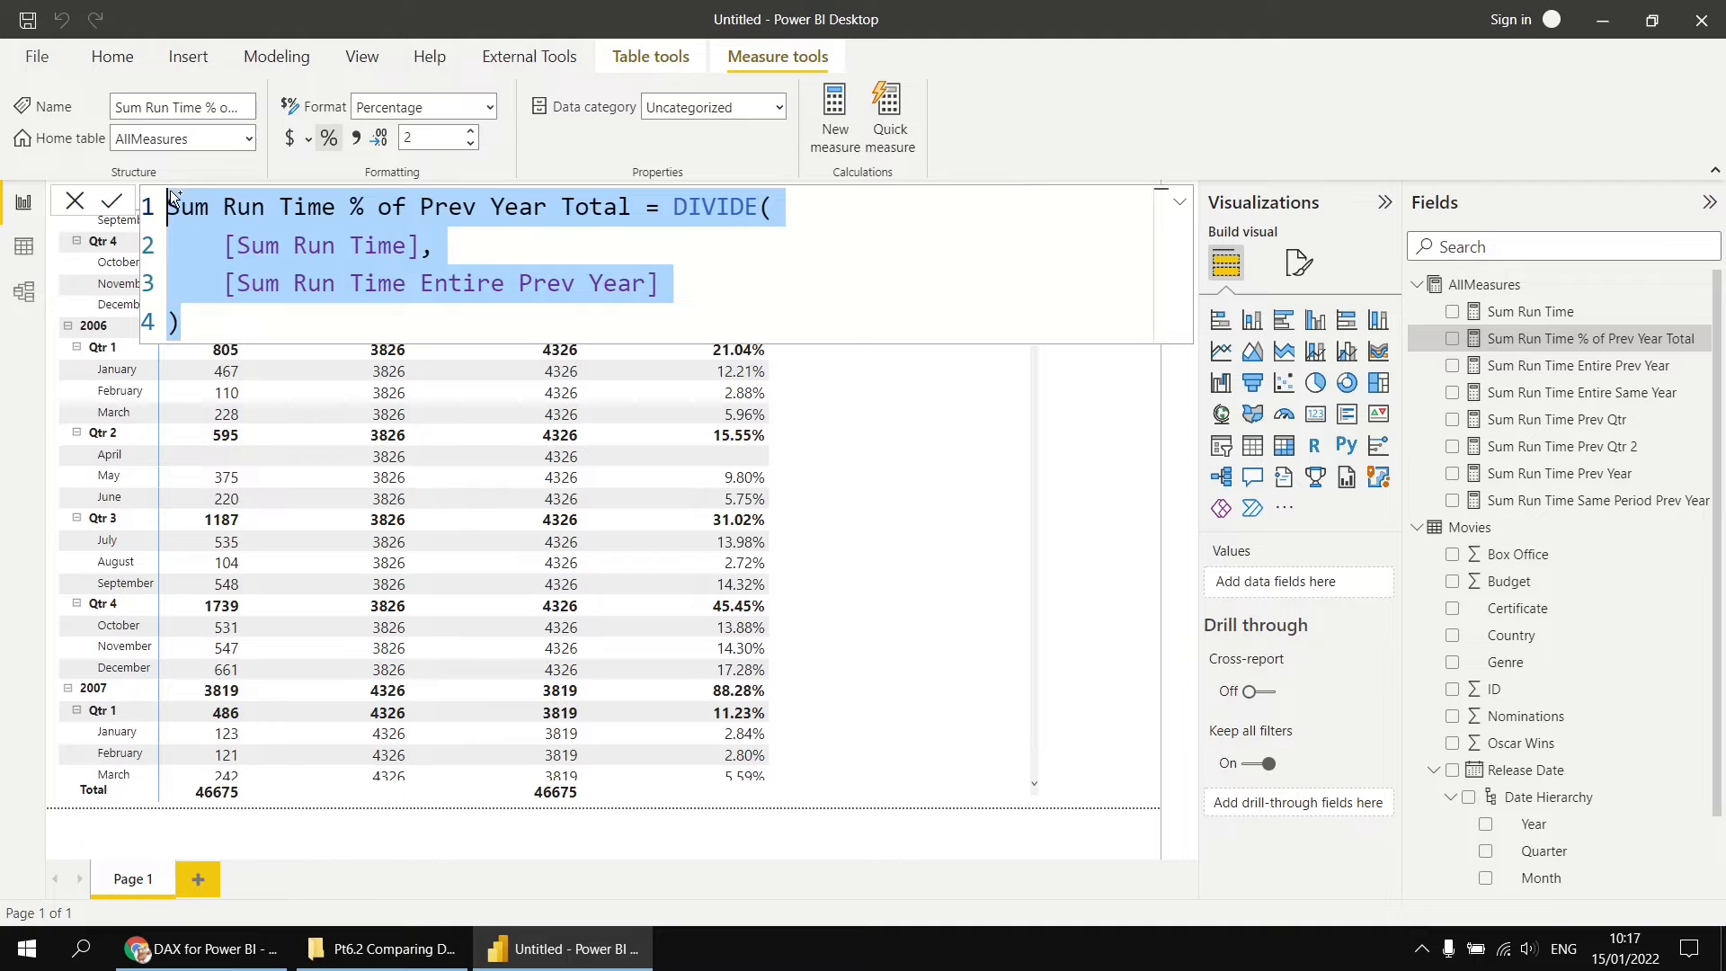
{"action": "right_click", "coordinate": [1507, 288]}
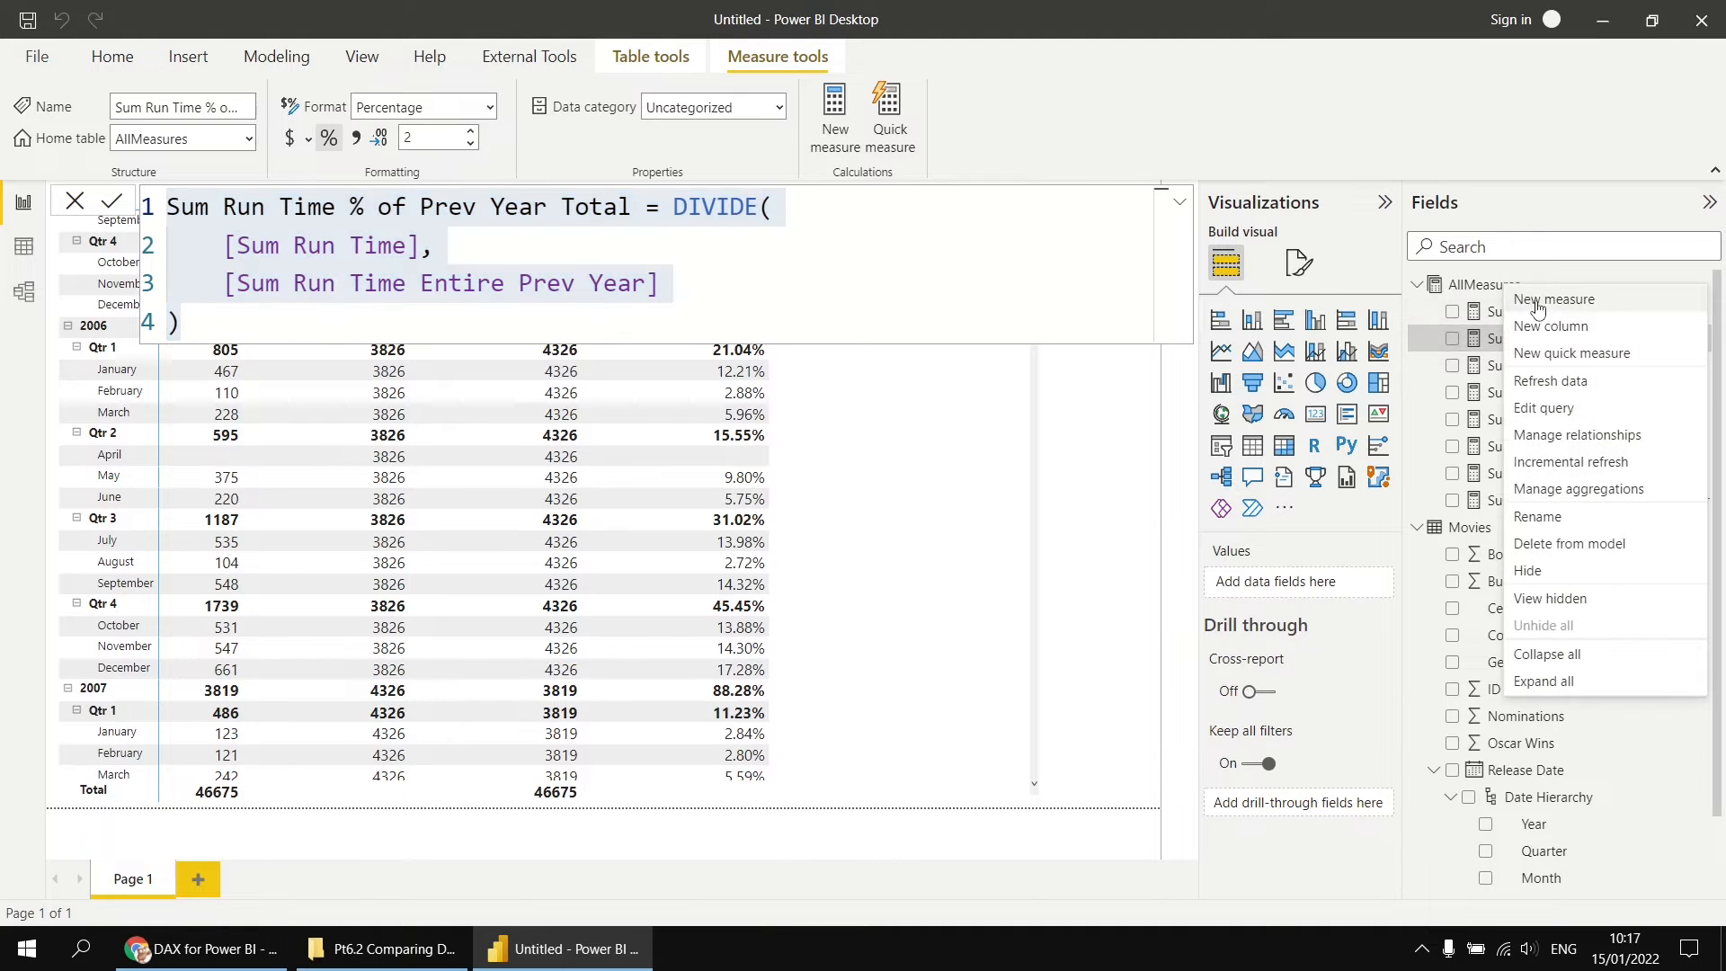
{"action": "left_click", "coordinate": [1539, 301]}
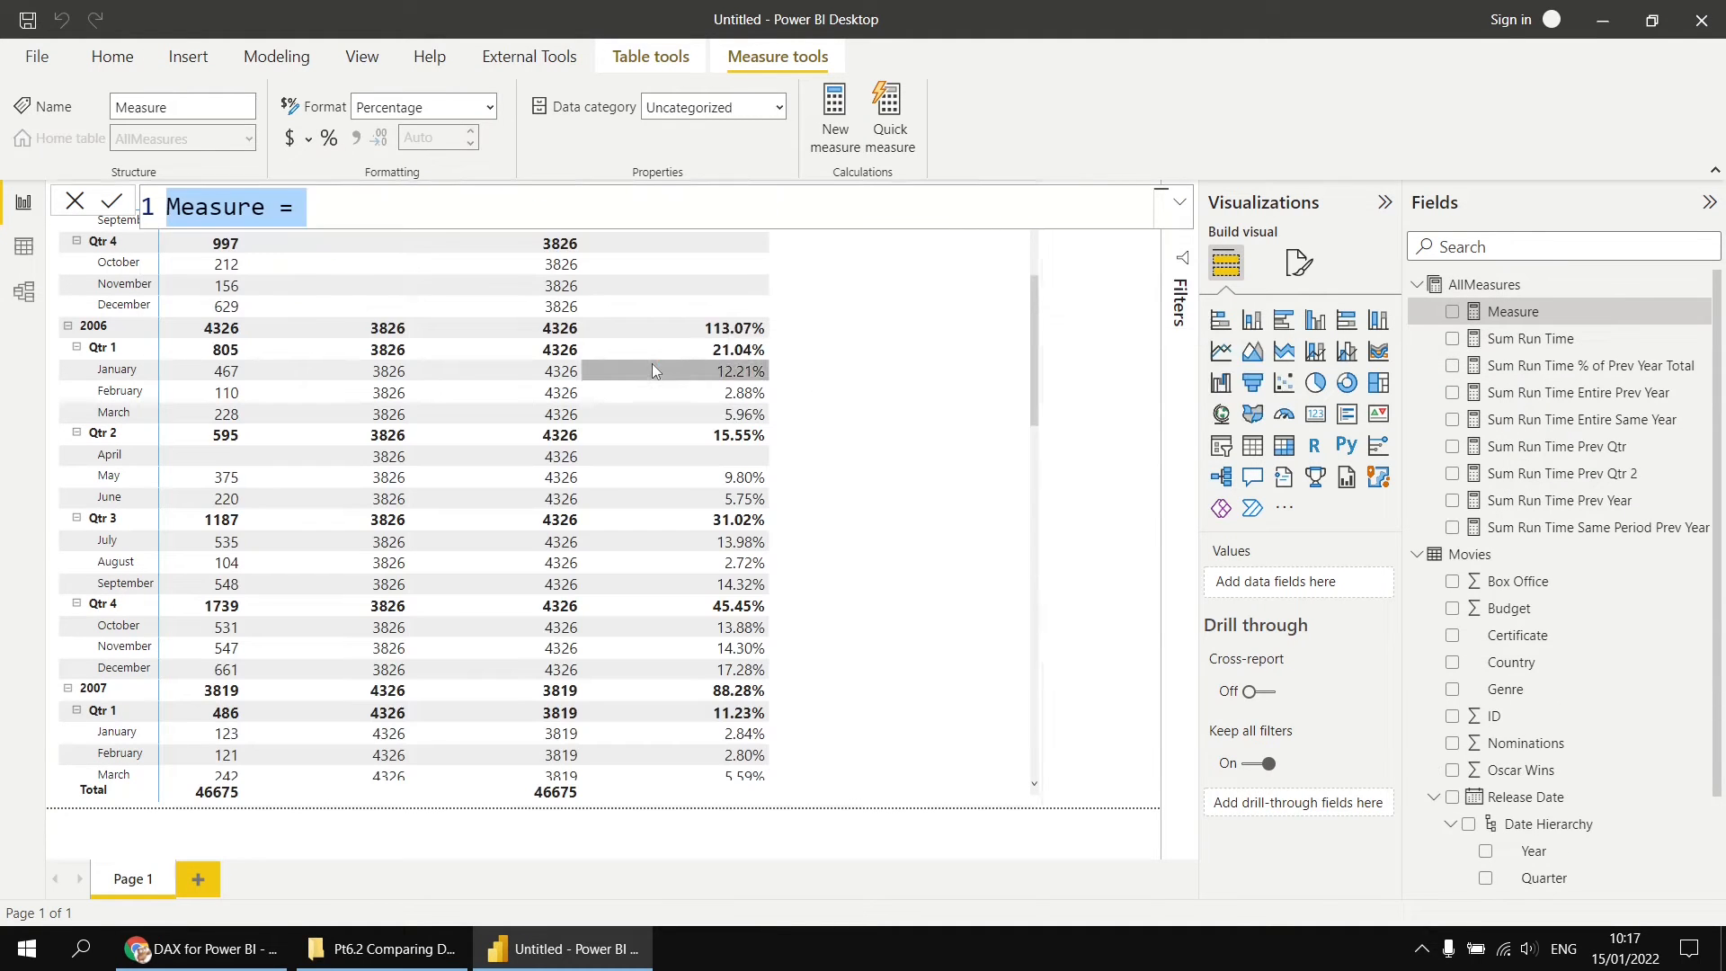
{"action": "key", "text": "ctrl+v"}
Step: Name the copied measure Sum Run Time % of Same Year Total, make it divide by [Sum Run Time Entire Same Year], and commit it
{"action": "double_click", "coordinate": [456, 216]}
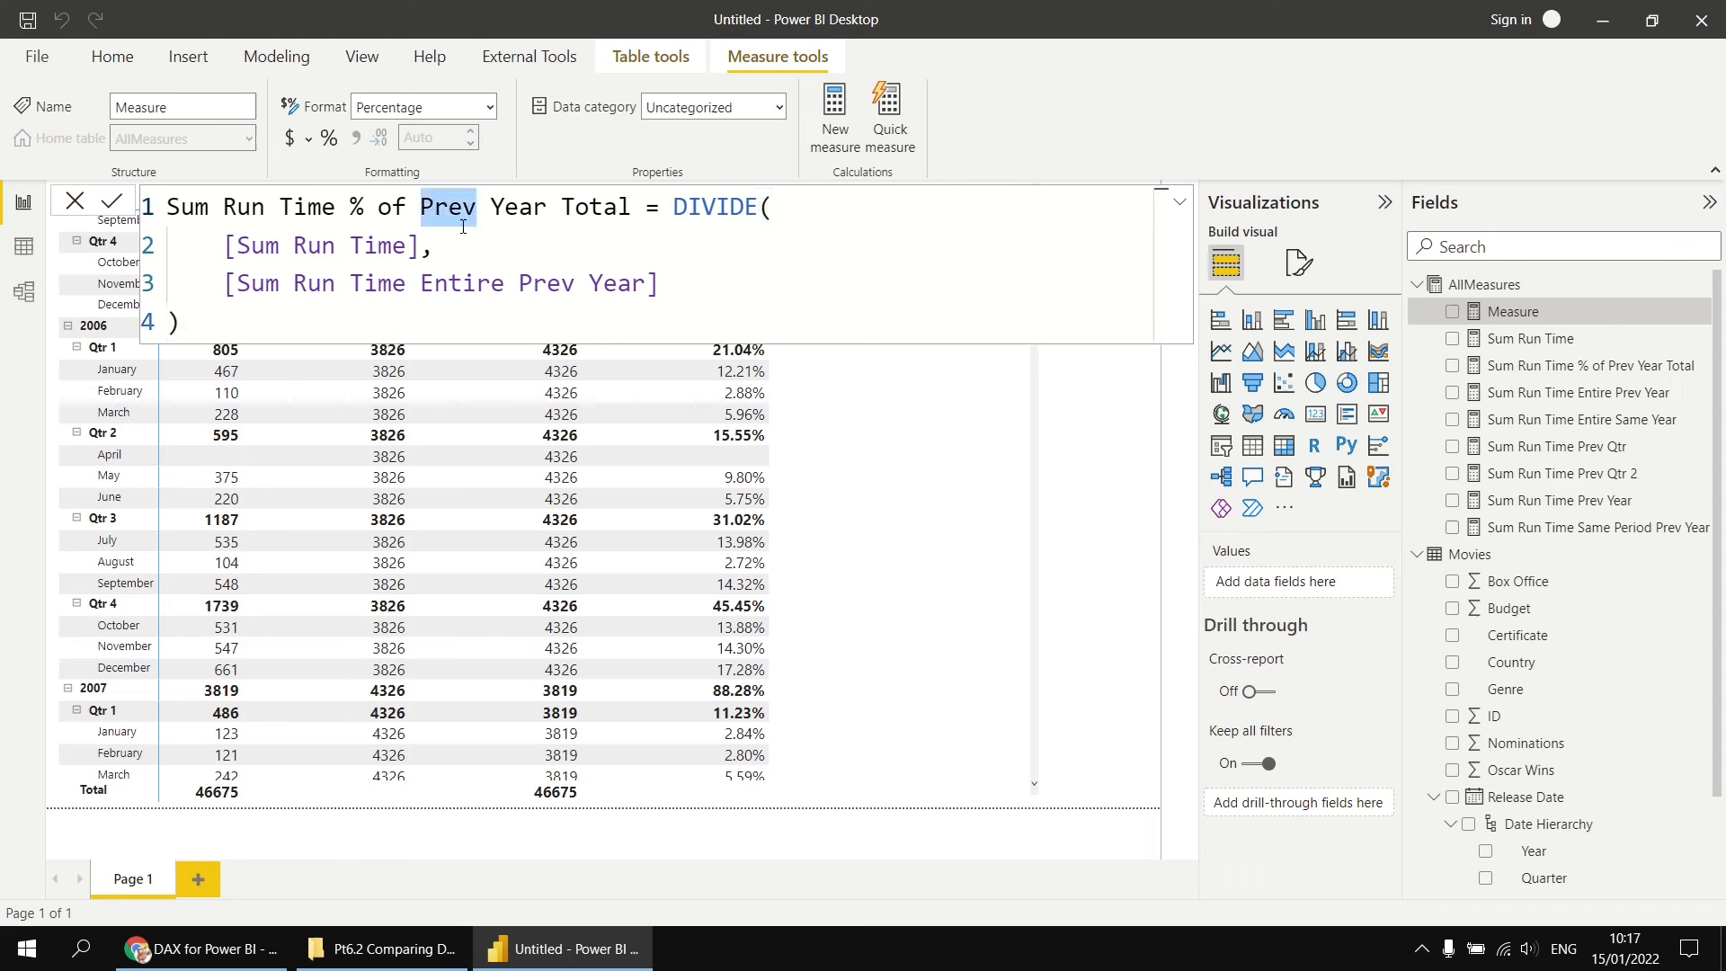
{"action": "type", "text": "Same"}
{"action": "left_click_drag", "start_coordinate": [576, 282], "coordinate": [521, 284]}
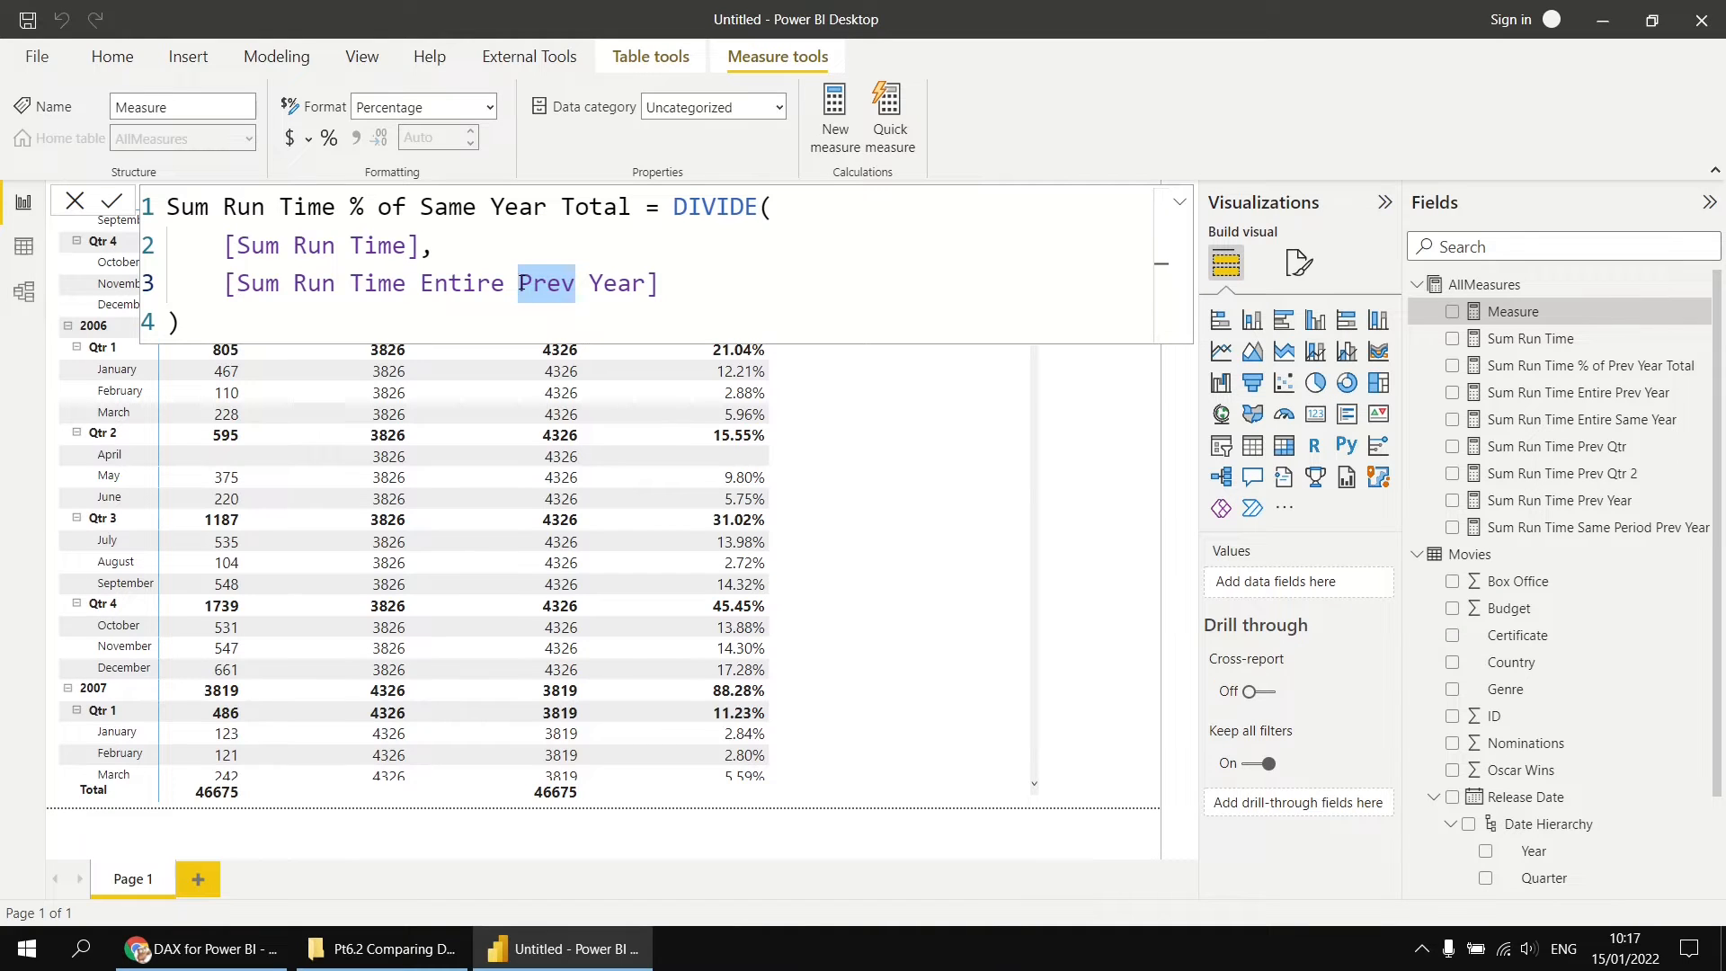
{"action": "type", "text": "Sa"}
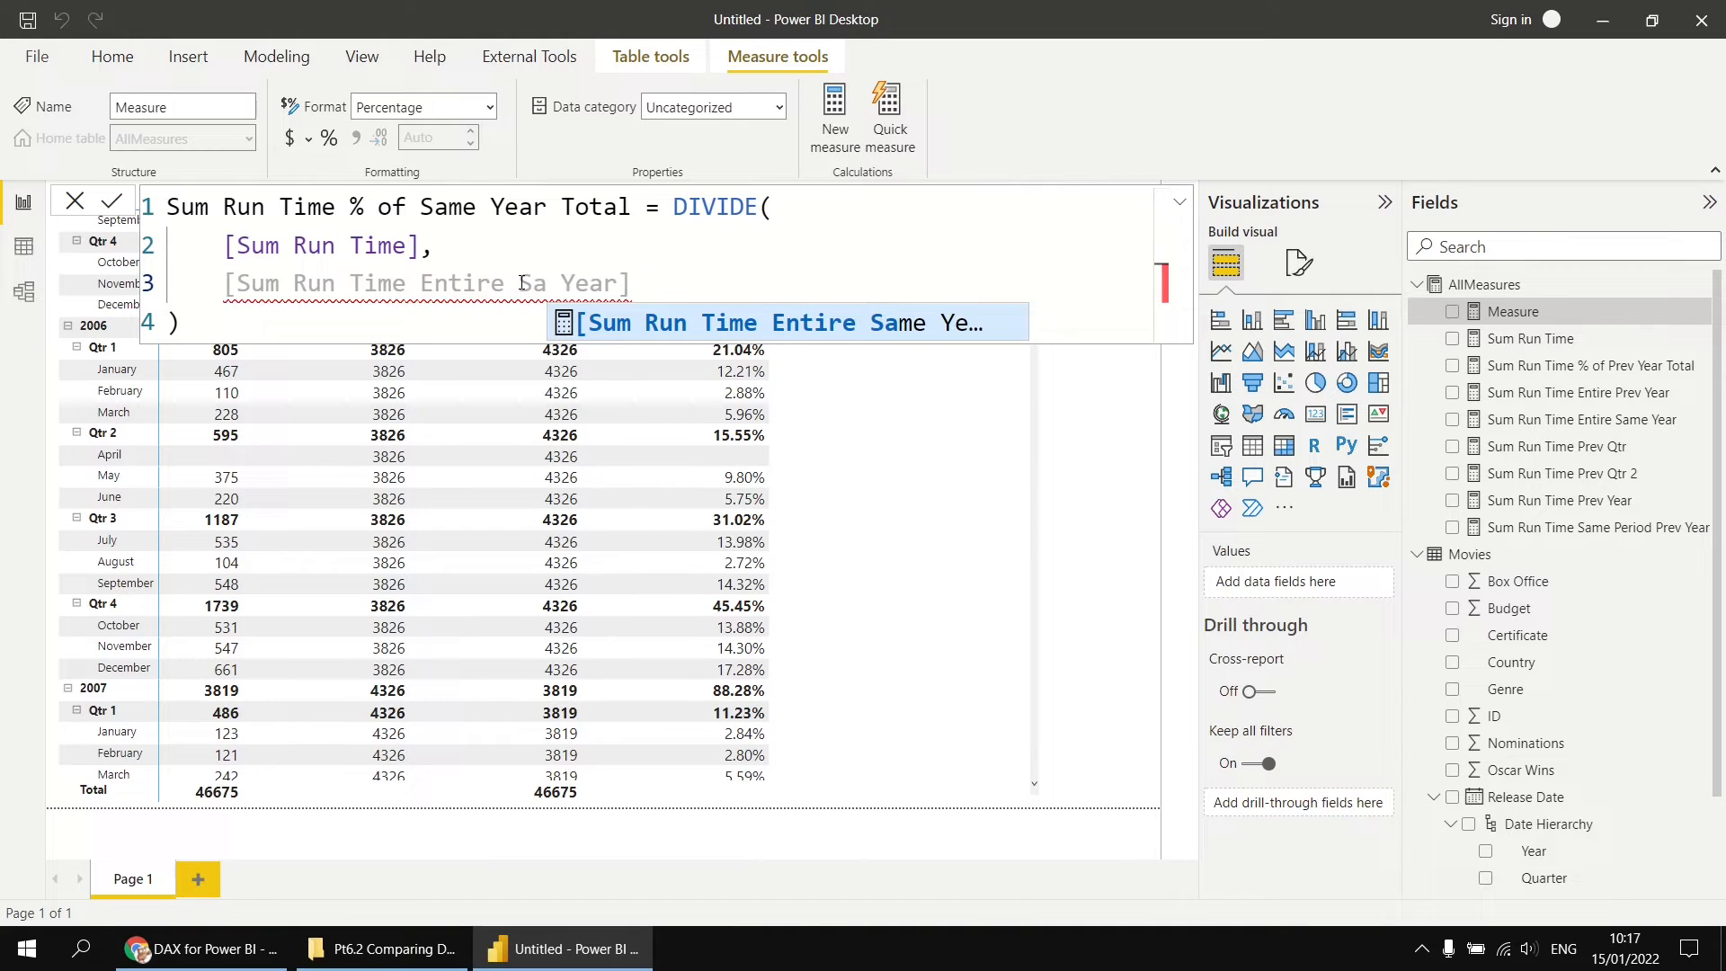
{"action": "key", "text": "Tab"}
{"action": "key", "text": "Delete"}
{"action": "key", "text": "Delete"}
{"action": "key", "text": "Delete"}
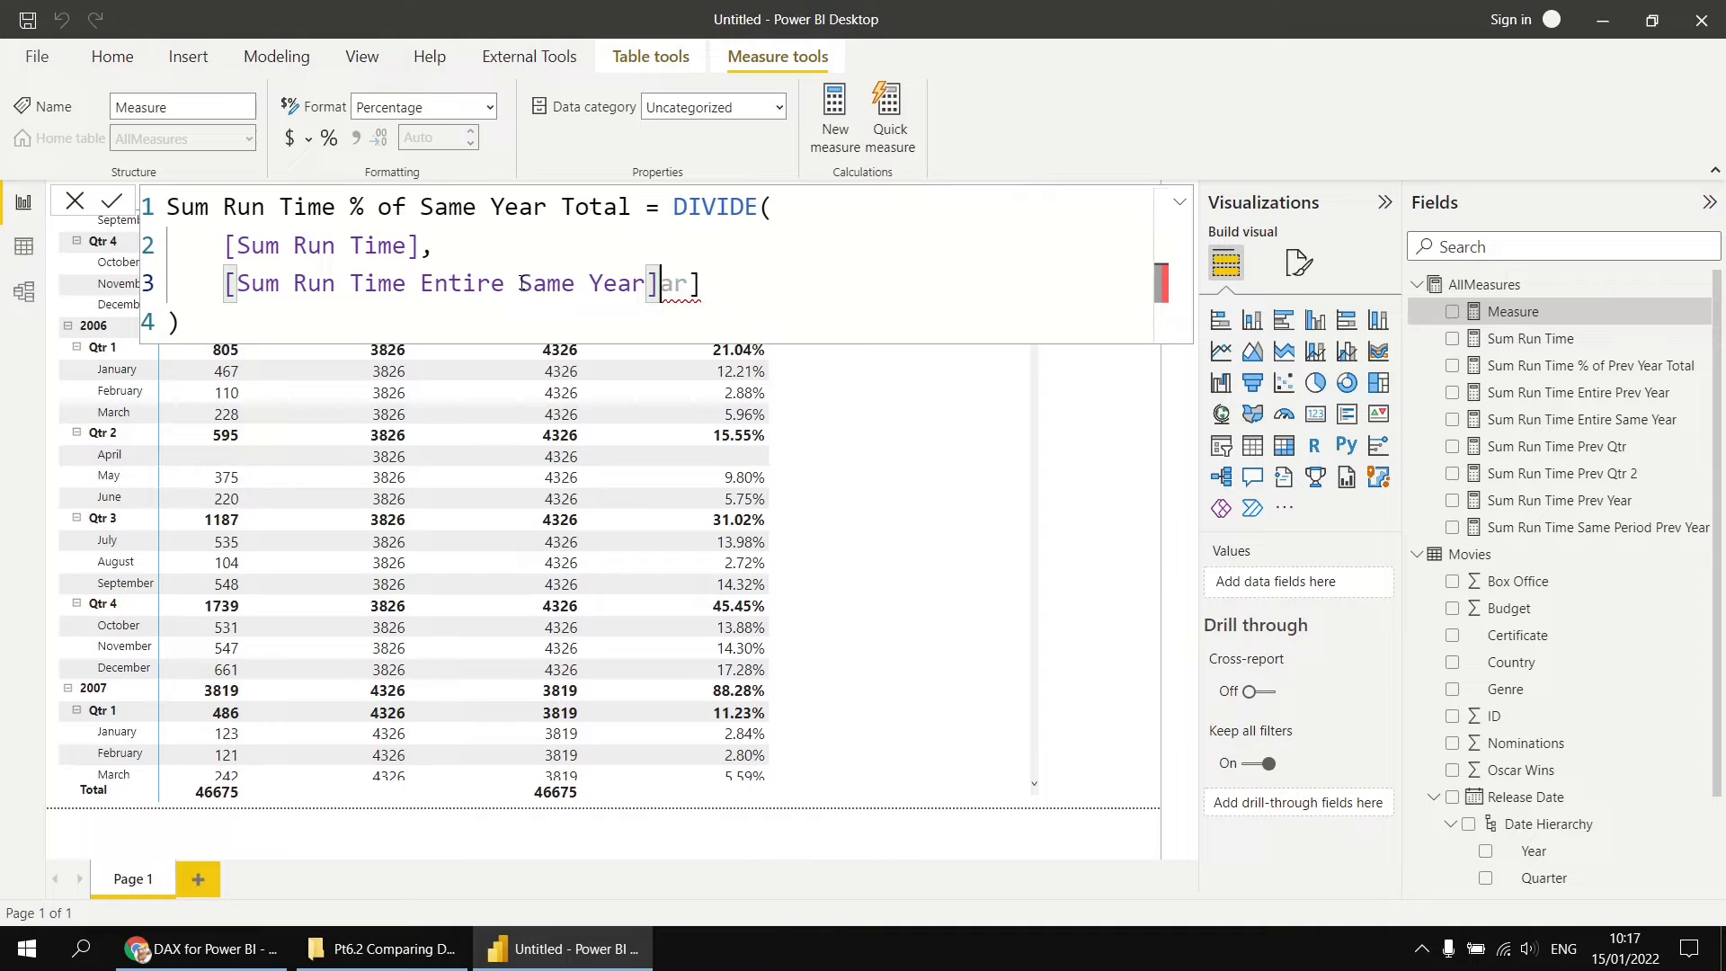
{"action": "key", "text": "Delete"}
{"action": "key", "text": "Delete"}
{"action": "key", "text": "Delete"}
{"action": "left_click", "coordinate": [360, 323]}
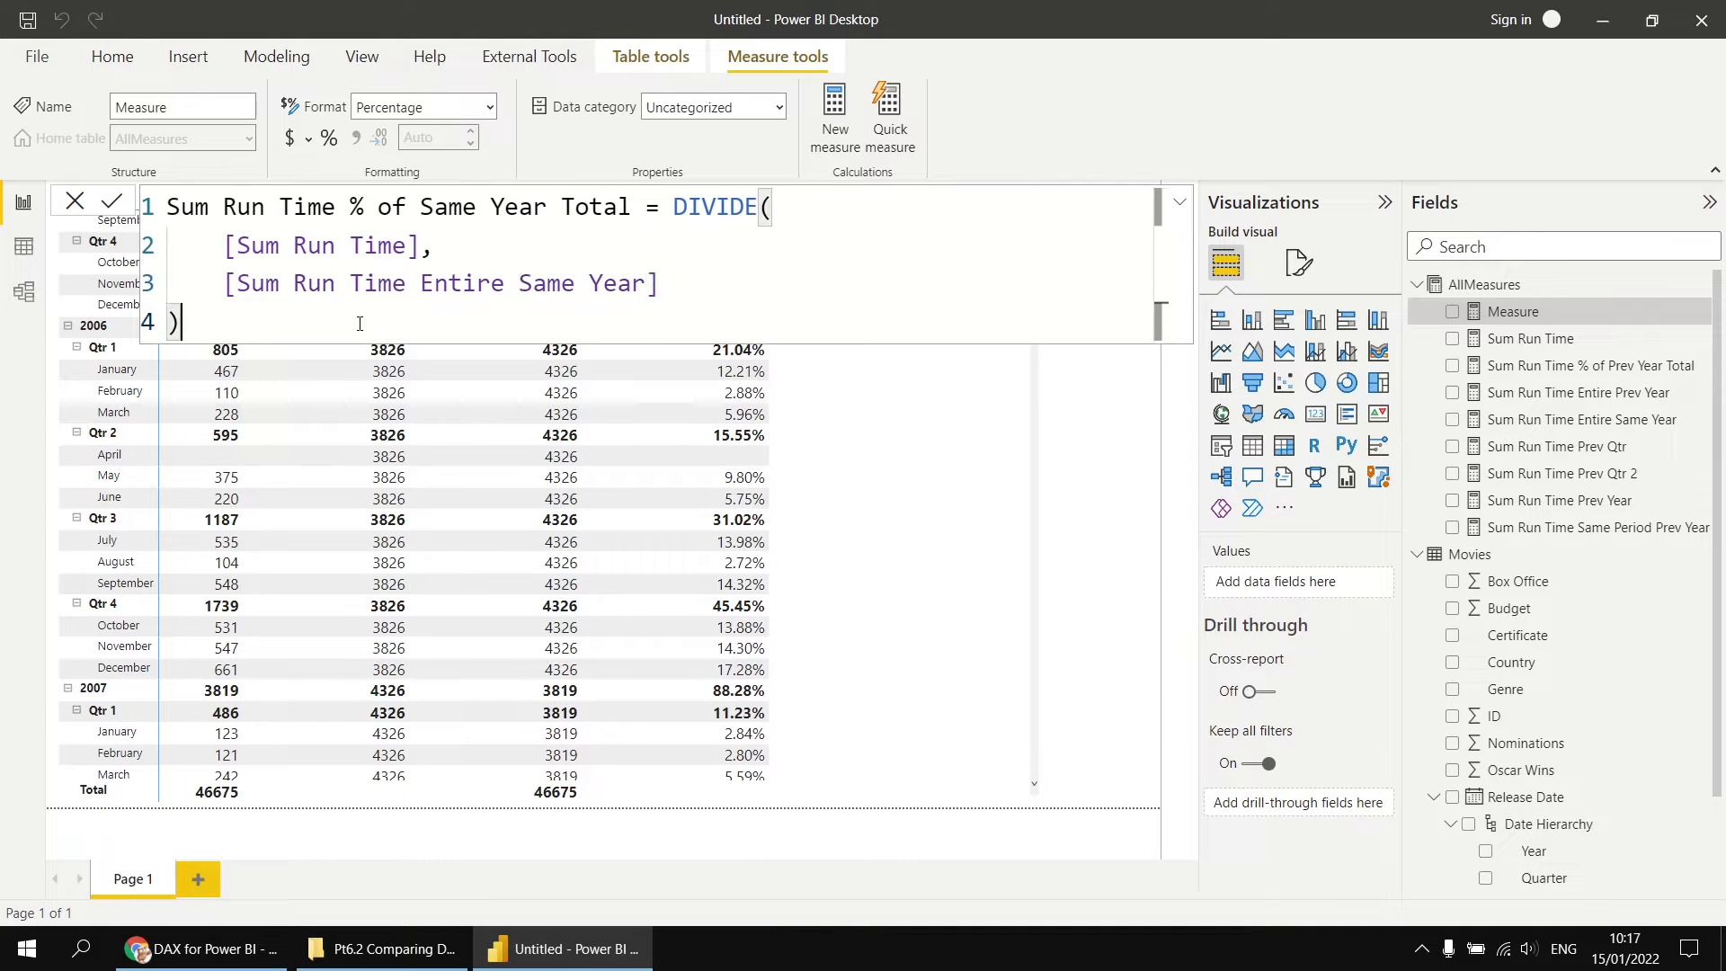
{"action": "left_click", "coordinate": [112, 201]}
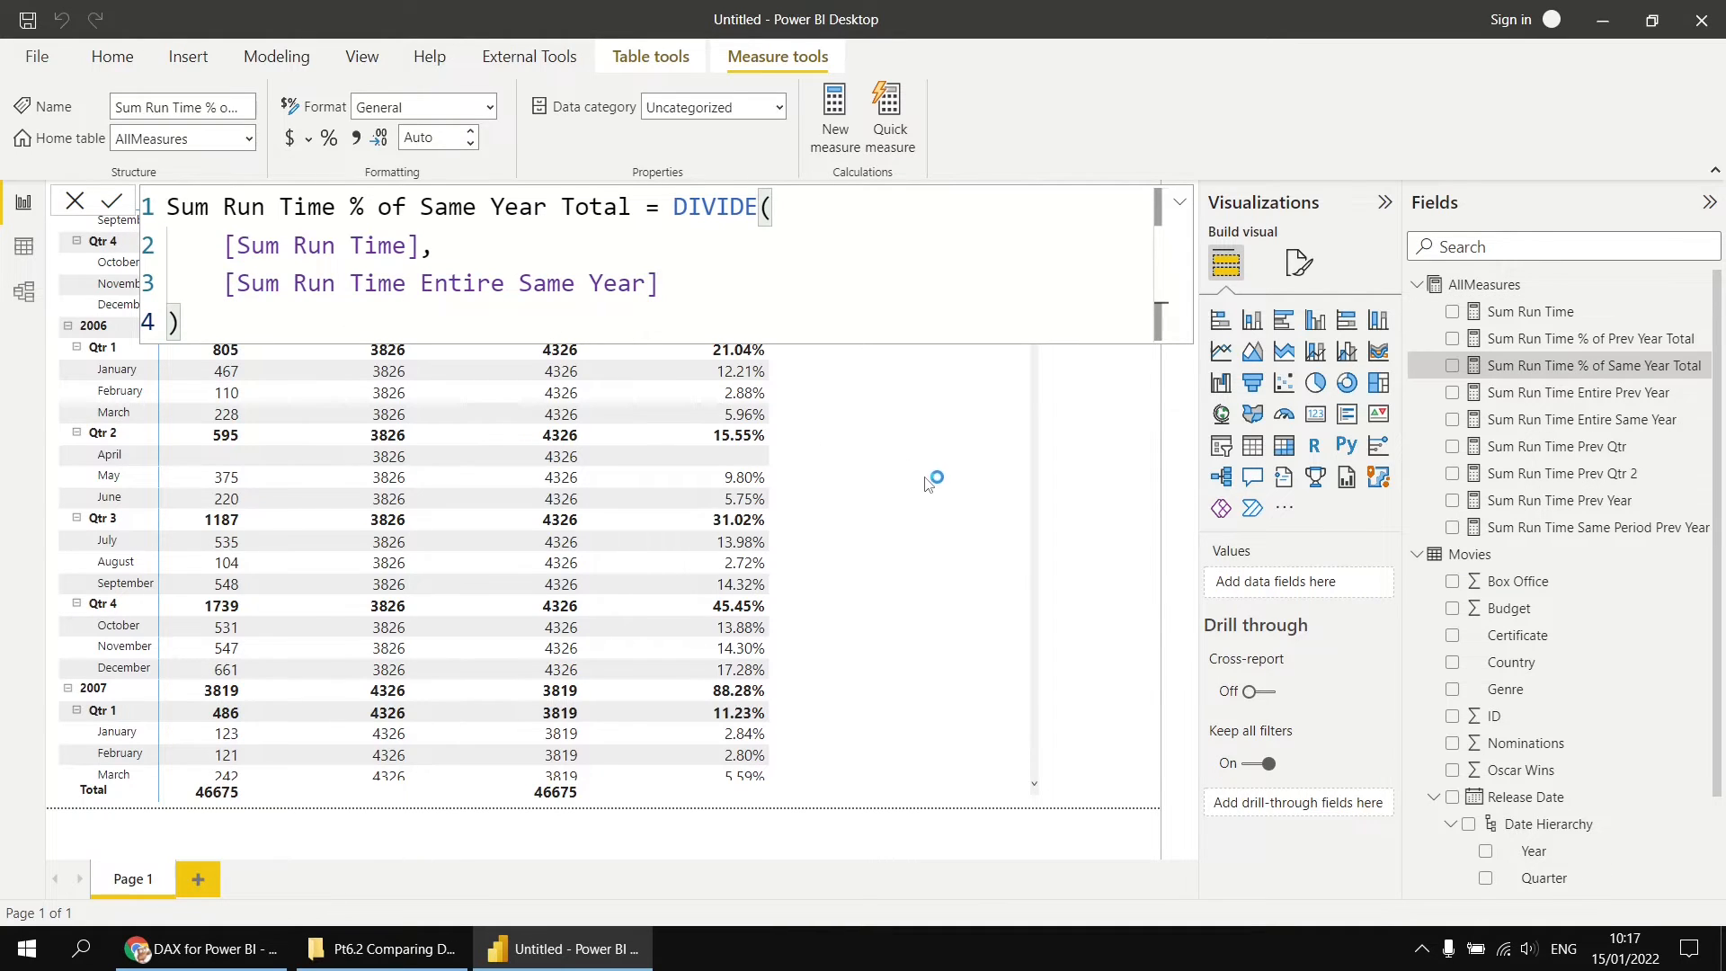
Step: Format Sum Run Time % of Same Year Total as a percentage and add it to the matrix
{"action": "left_click", "coordinate": [328, 140]}
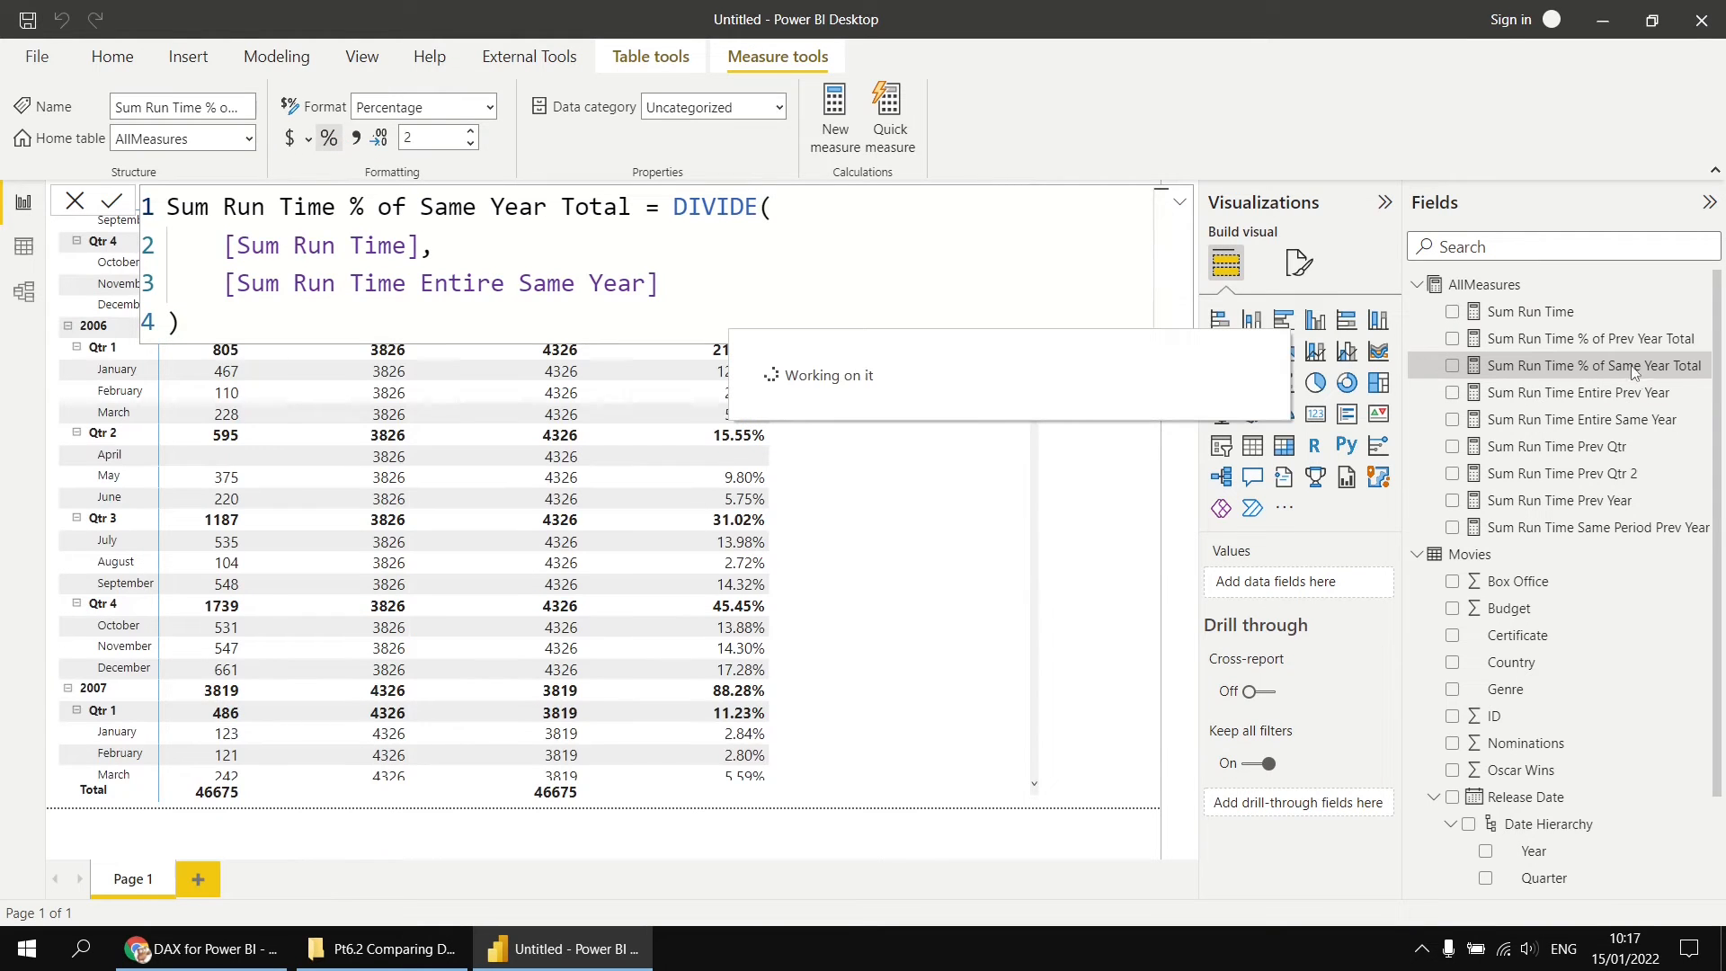
{"action": "left_click_drag", "start_coordinate": [1630, 368], "coordinate": [1032, 503]}
{"action": "left_click", "coordinate": [1115, 483]}
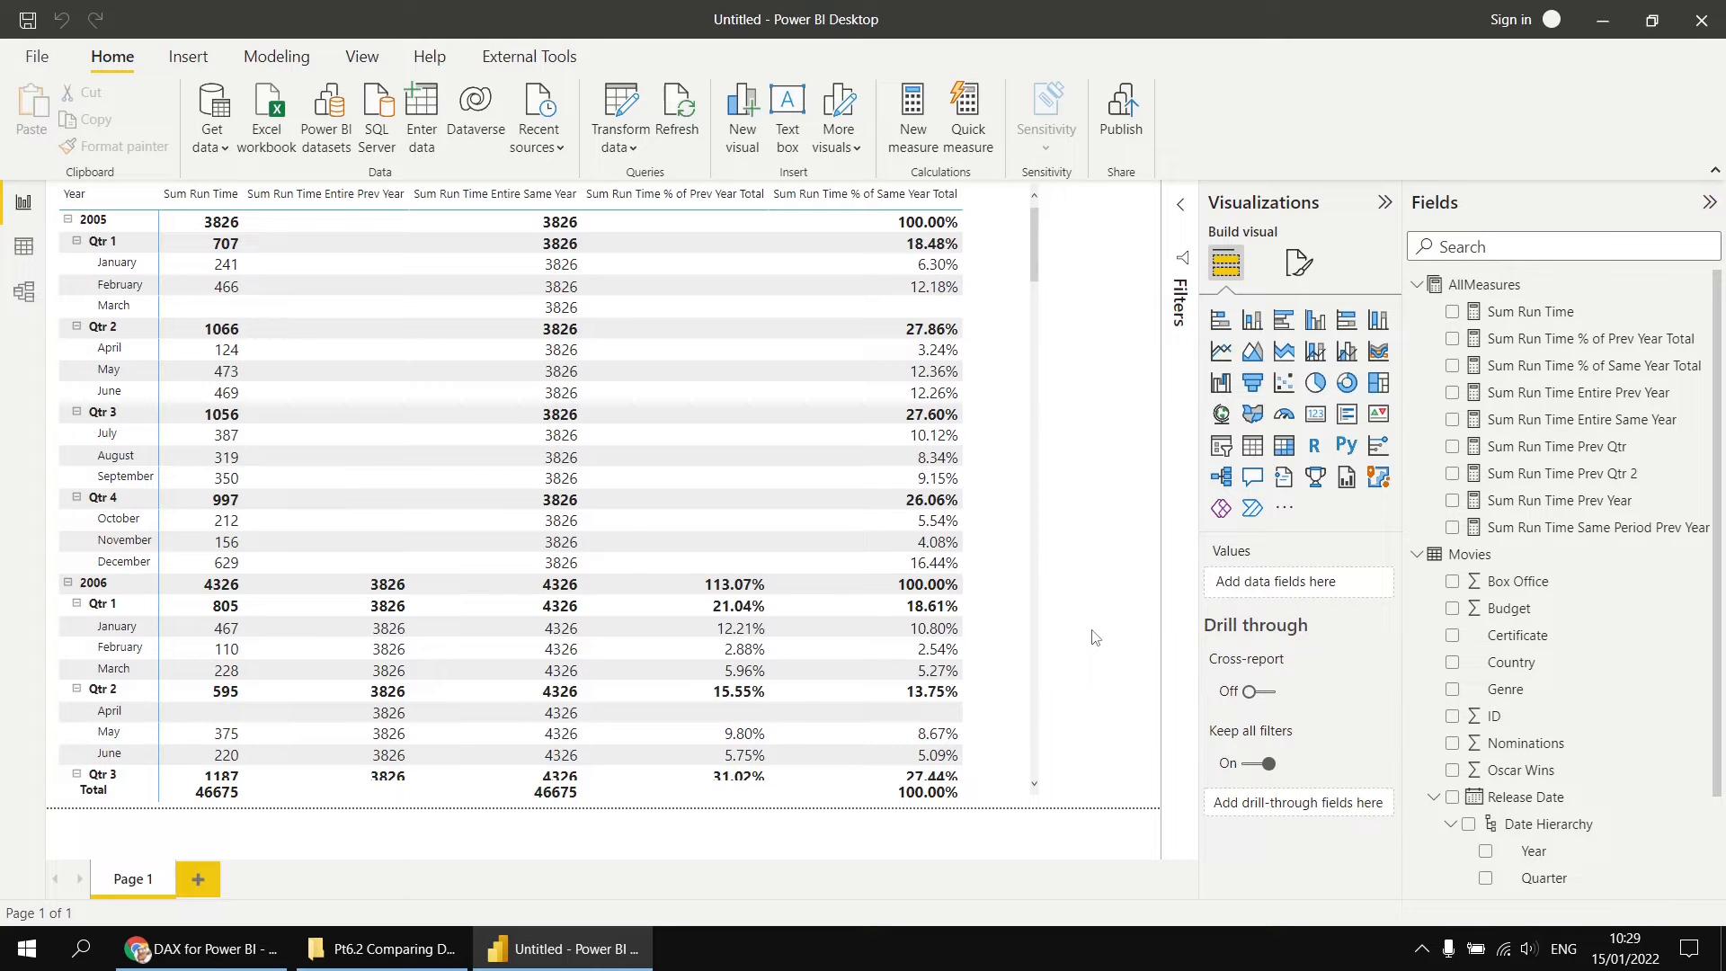
Step: Switch to Chrome and check the open news article and the Google results for the dates of the Hollywood writers strike
{"action": "left_click", "coordinate": [172, 951]}
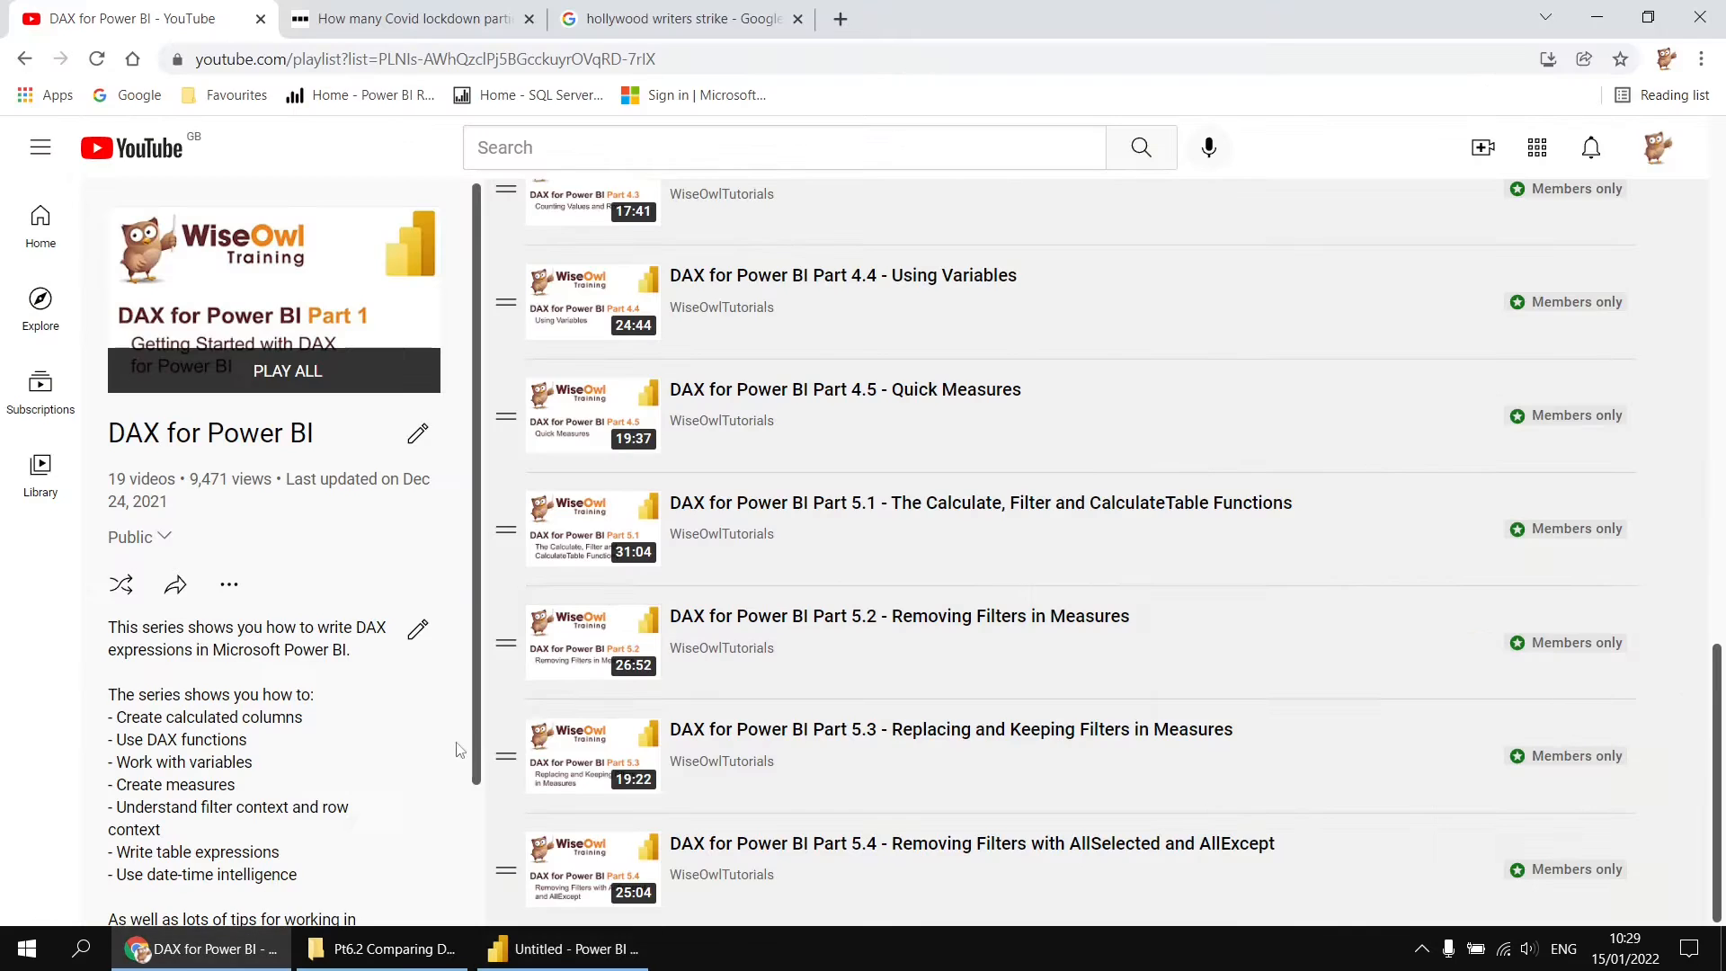
{"action": "left_click", "coordinate": [438, 26]}
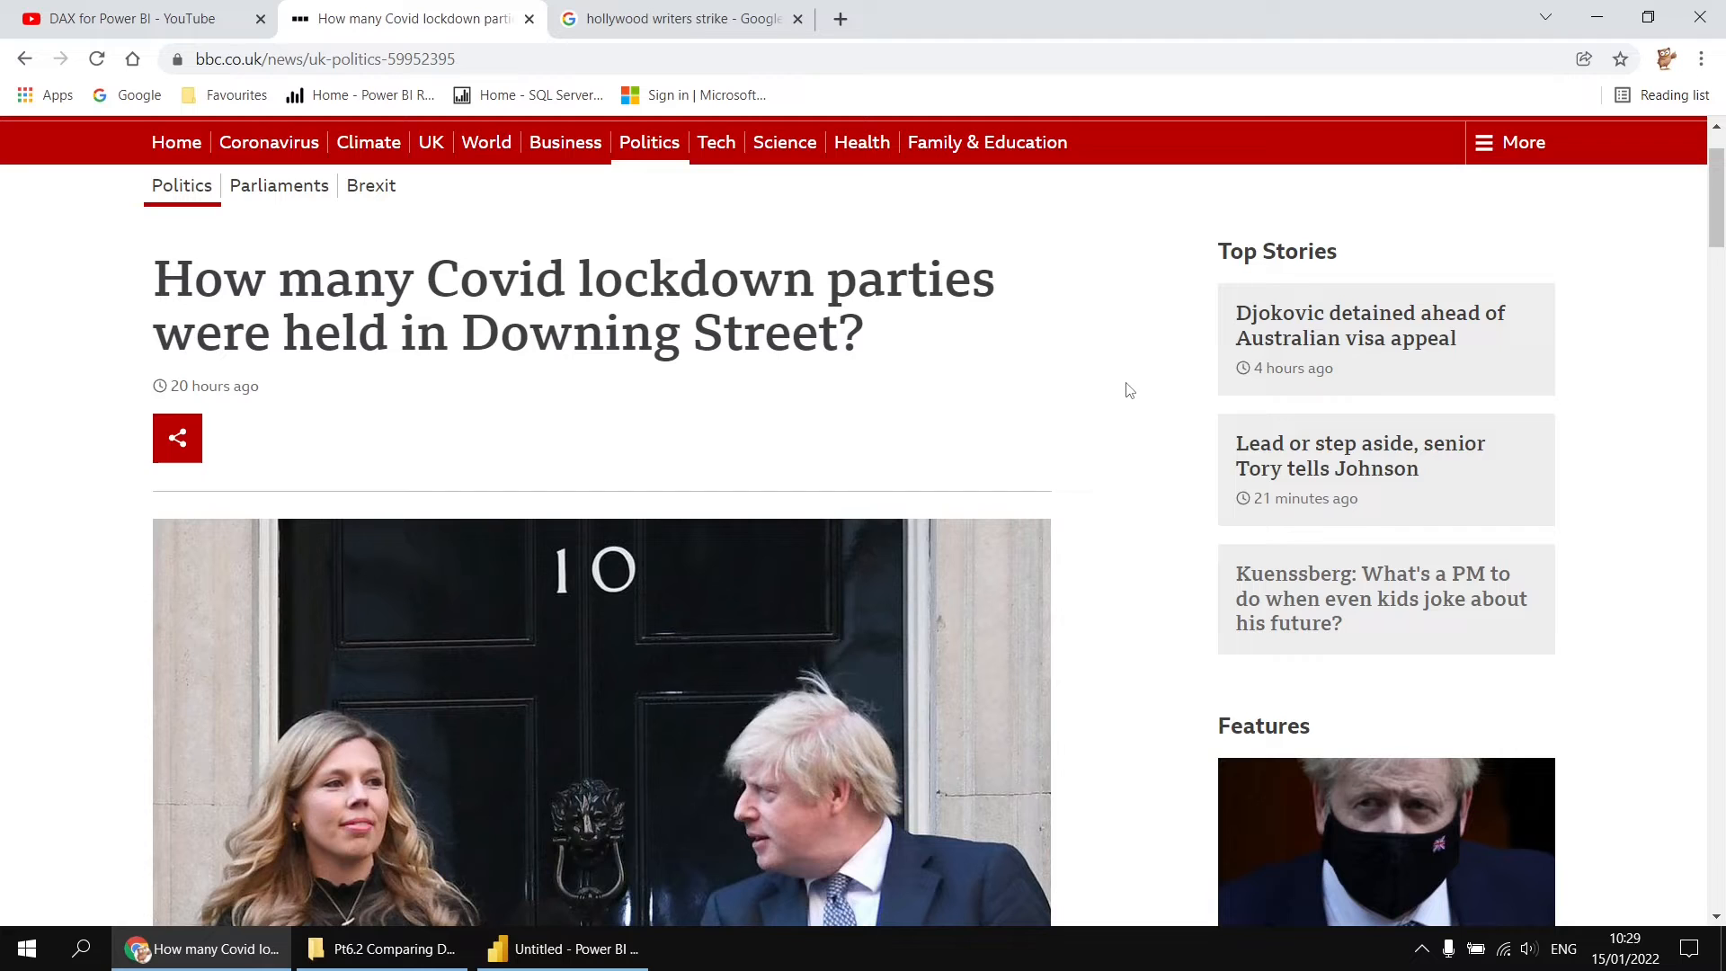
{"action": "left_click", "coordinate": [682, 27]}
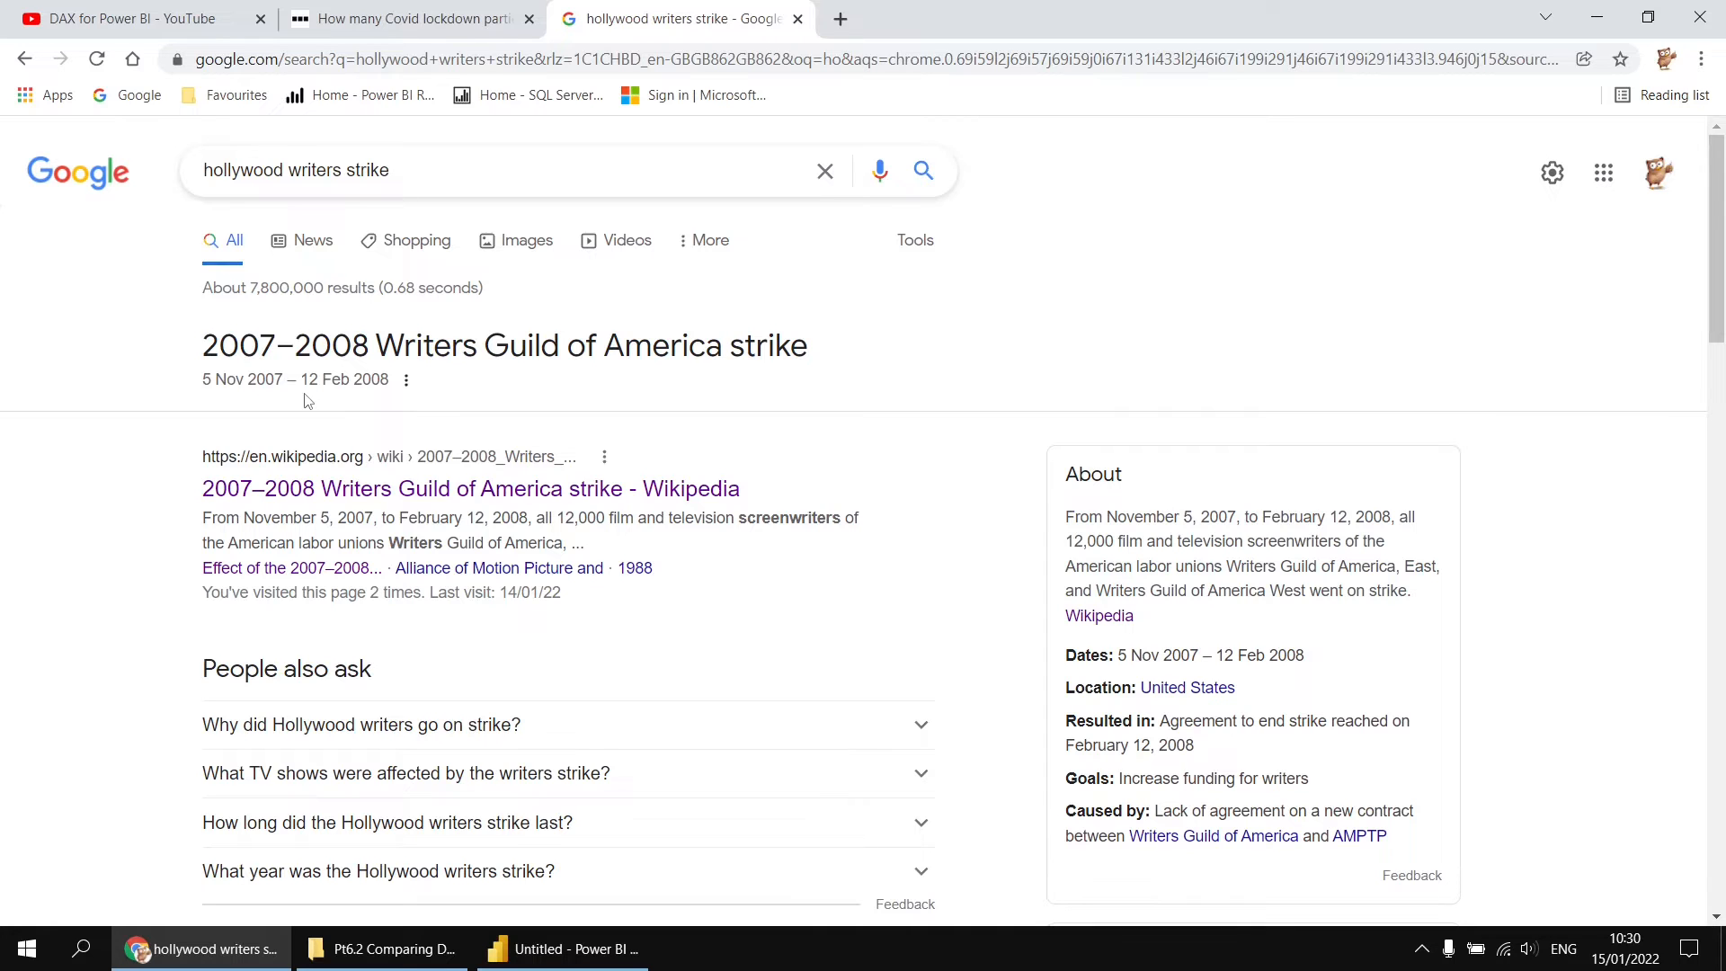
Step: Switch back to Power BI and create a new measure in the AllMeasures table named Sum Run Time During Strike
{"action": "left_click", "coordinate": [566, 955]}
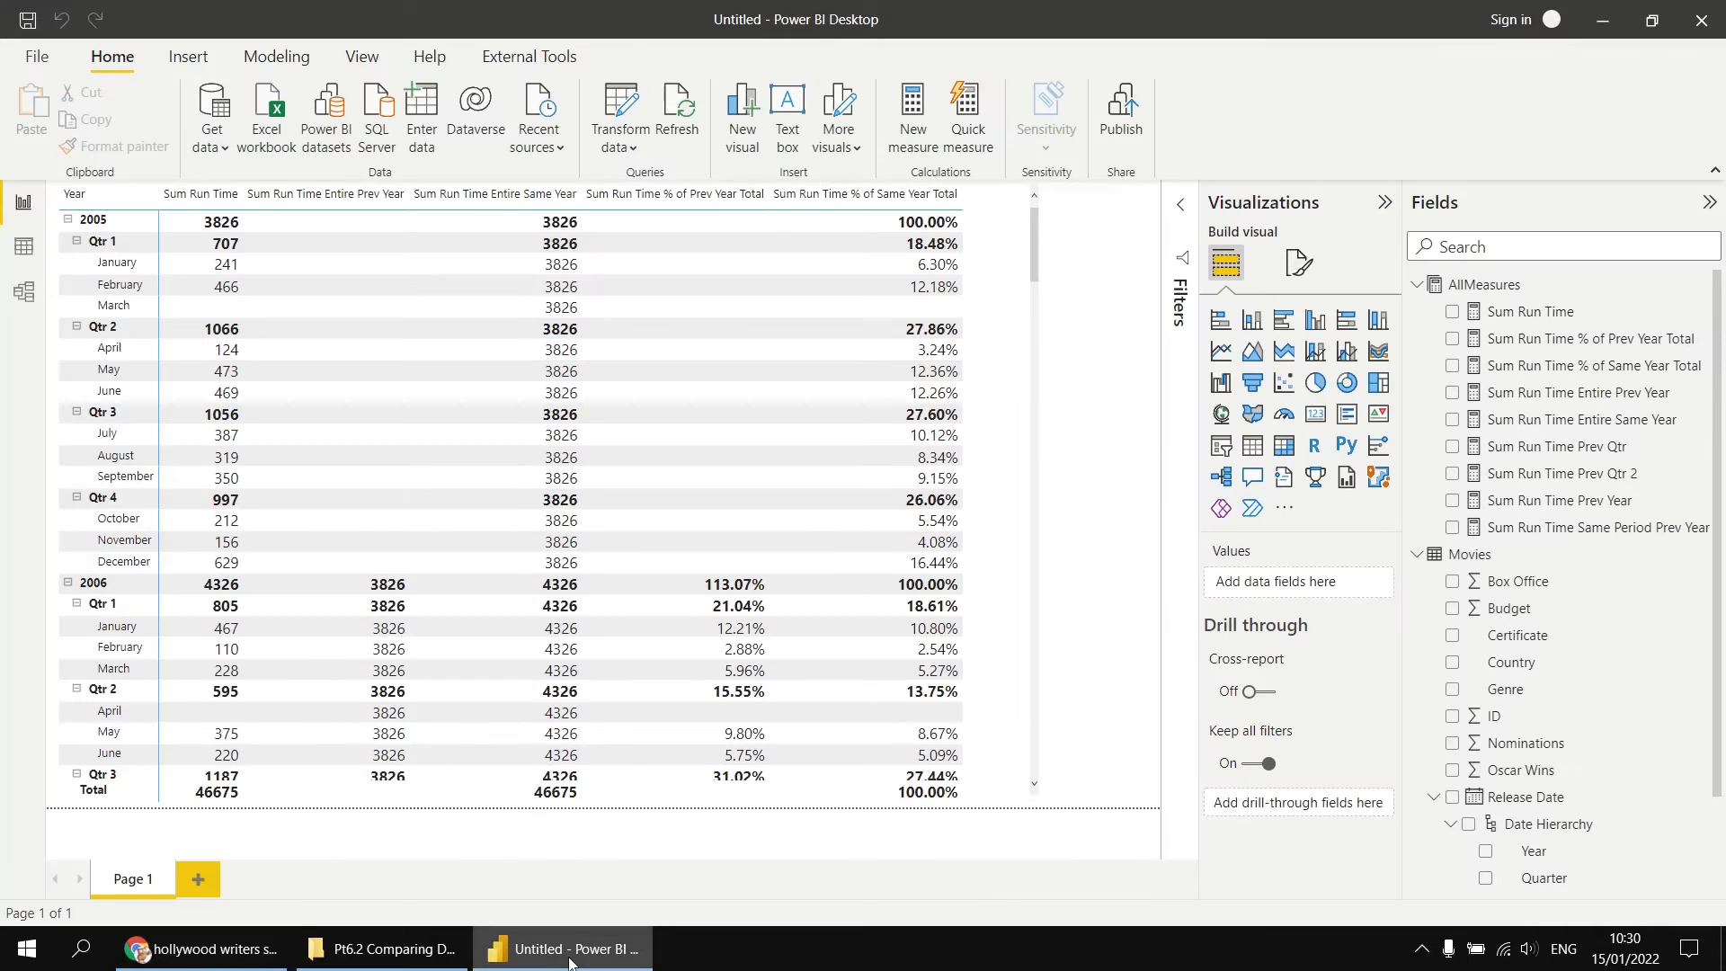
{"action": "right_click", "coordinate": [1472, 284]}
{"action": "left_click", "coordinate": [1498, 296]}
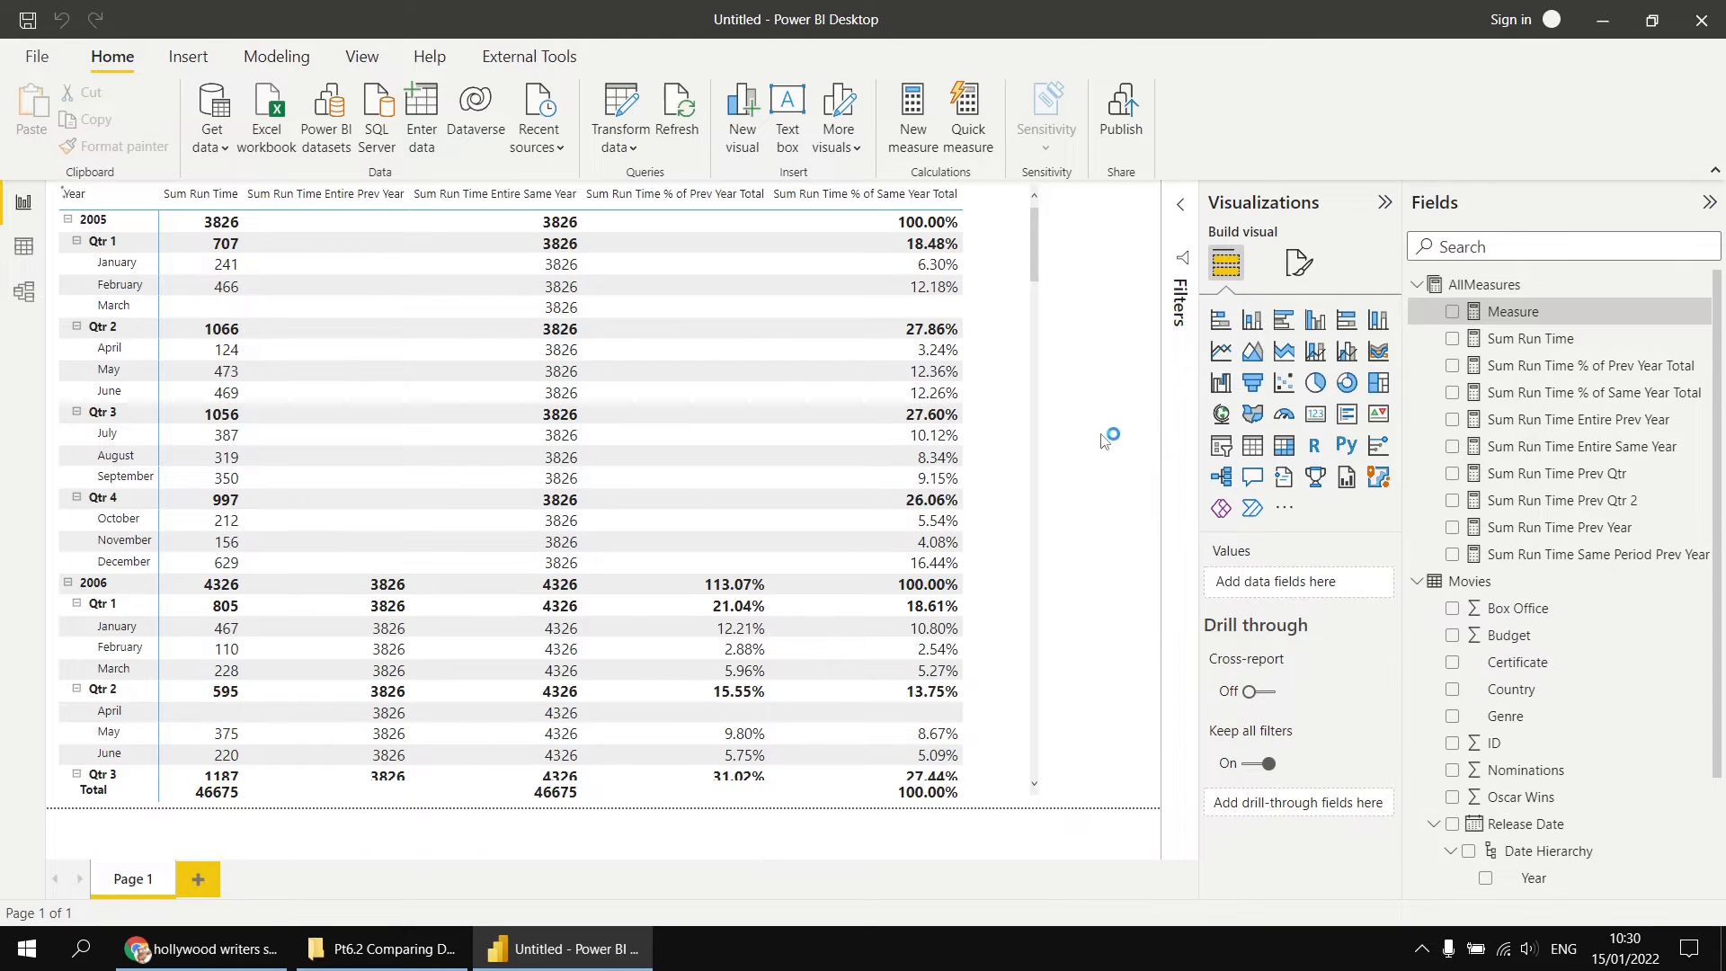
{"action": "type", "text": "Su"}
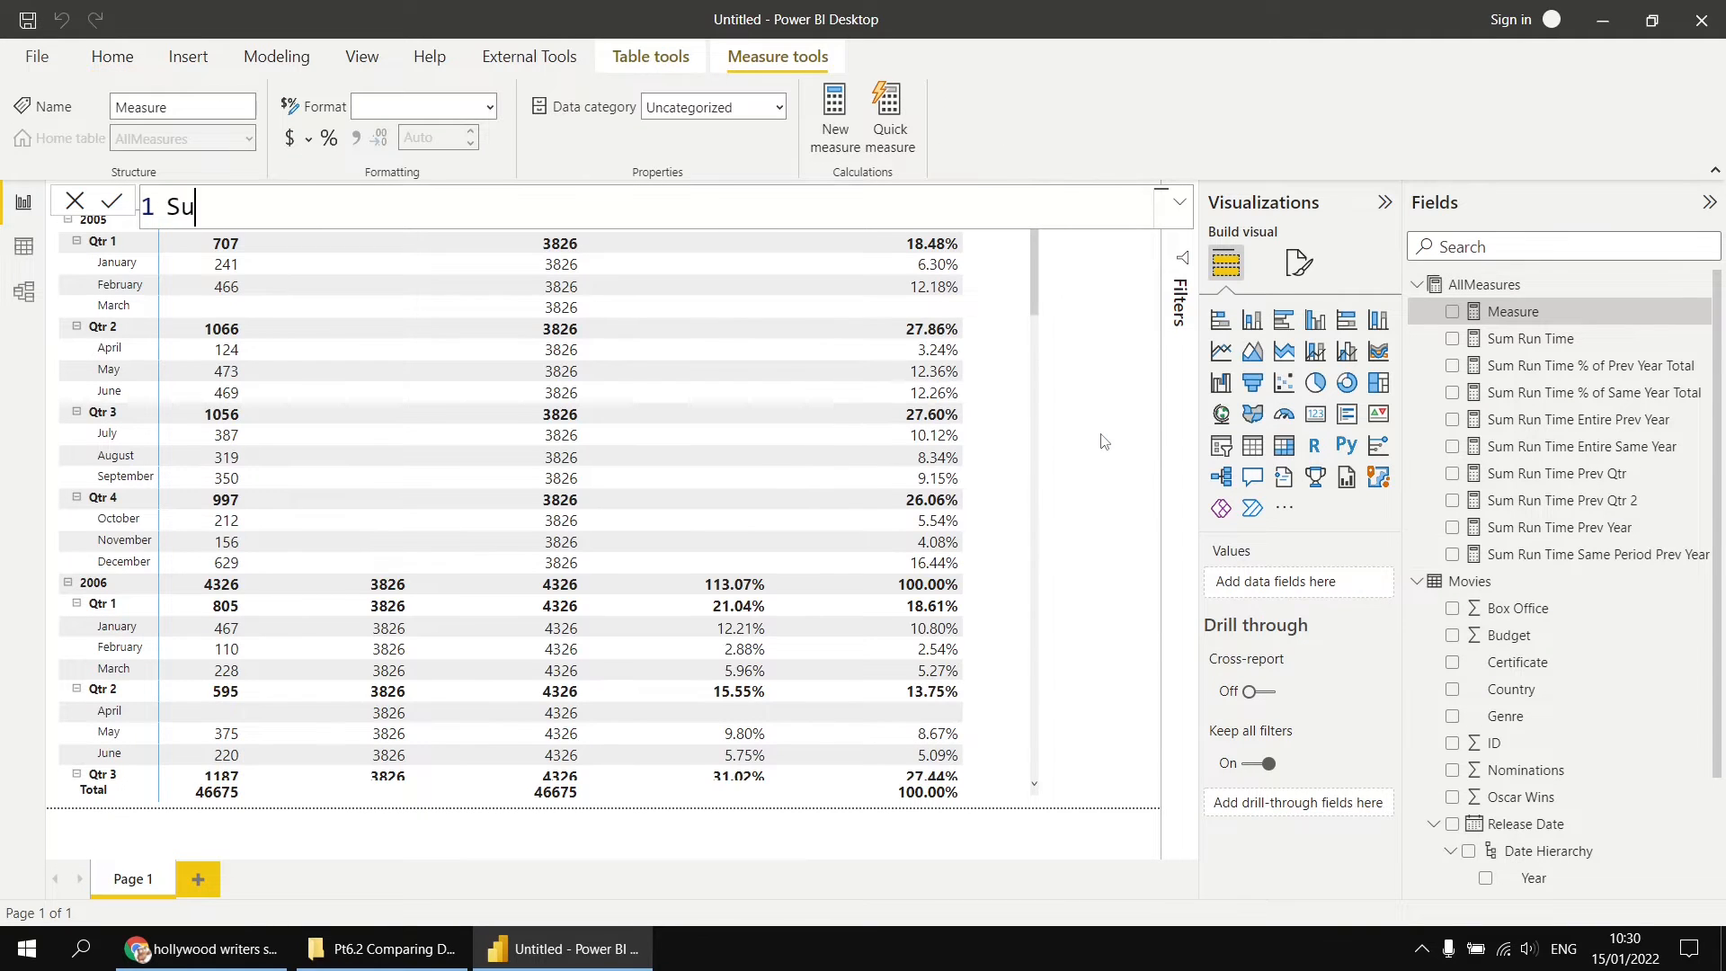
{"action": "type", "text": "m Run Time Durin"}
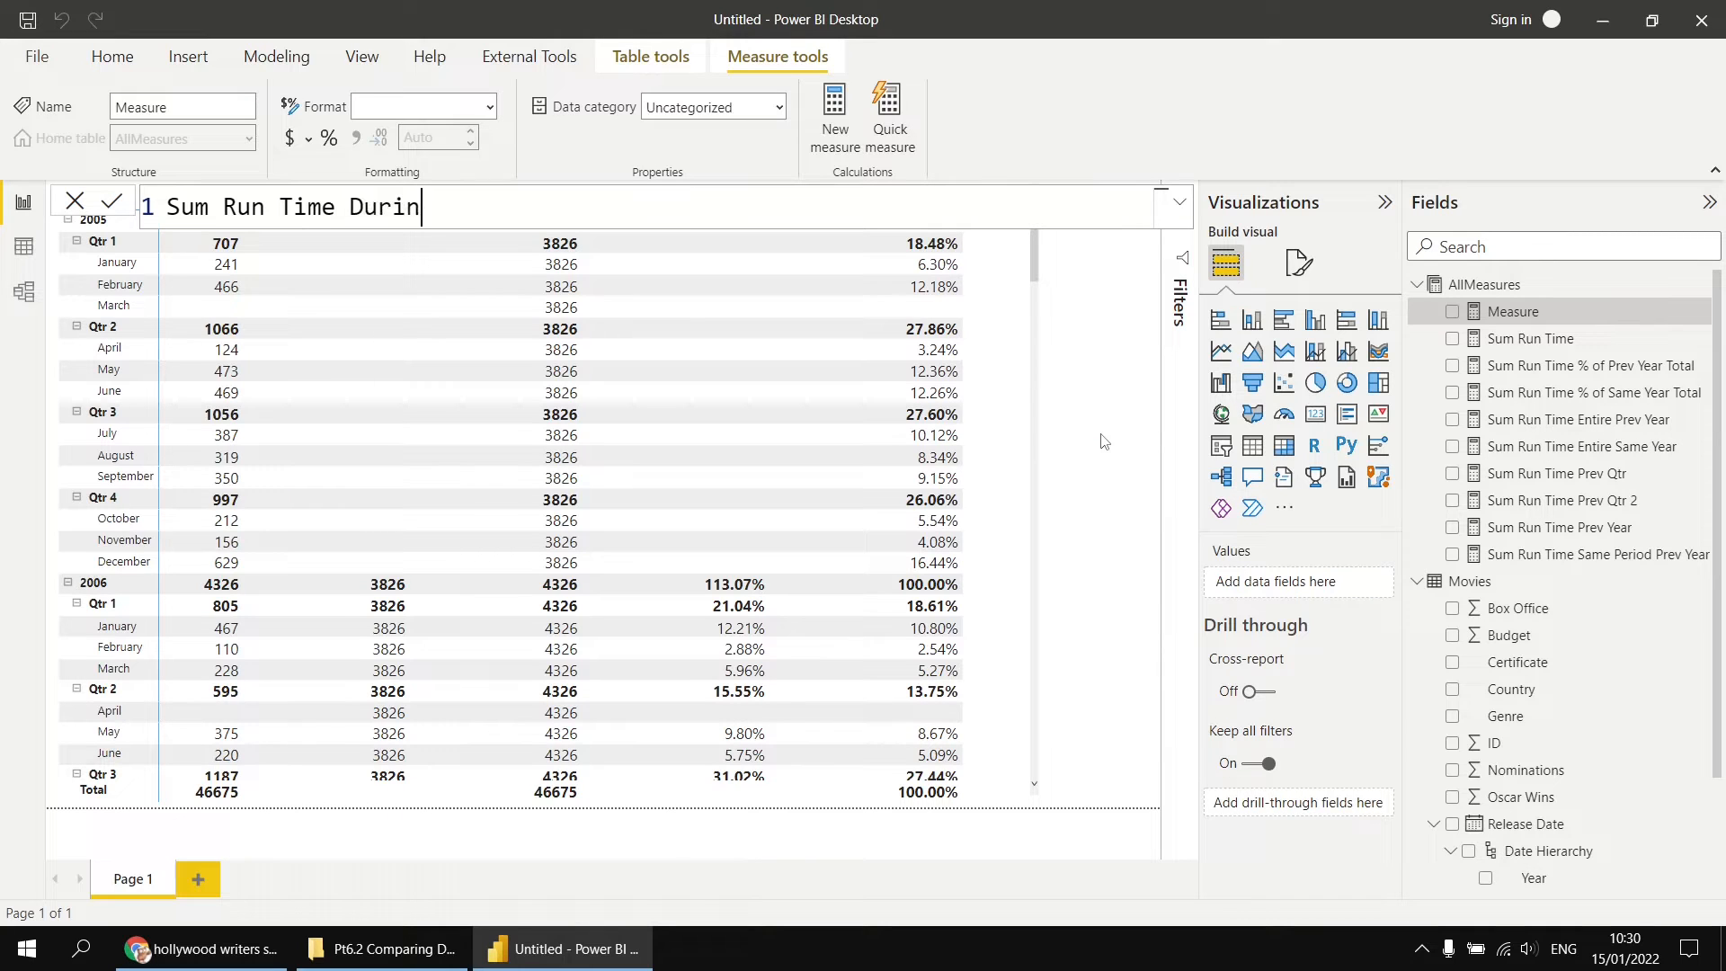
{"action": "type", "text": "g Strike = CALCULATE("}
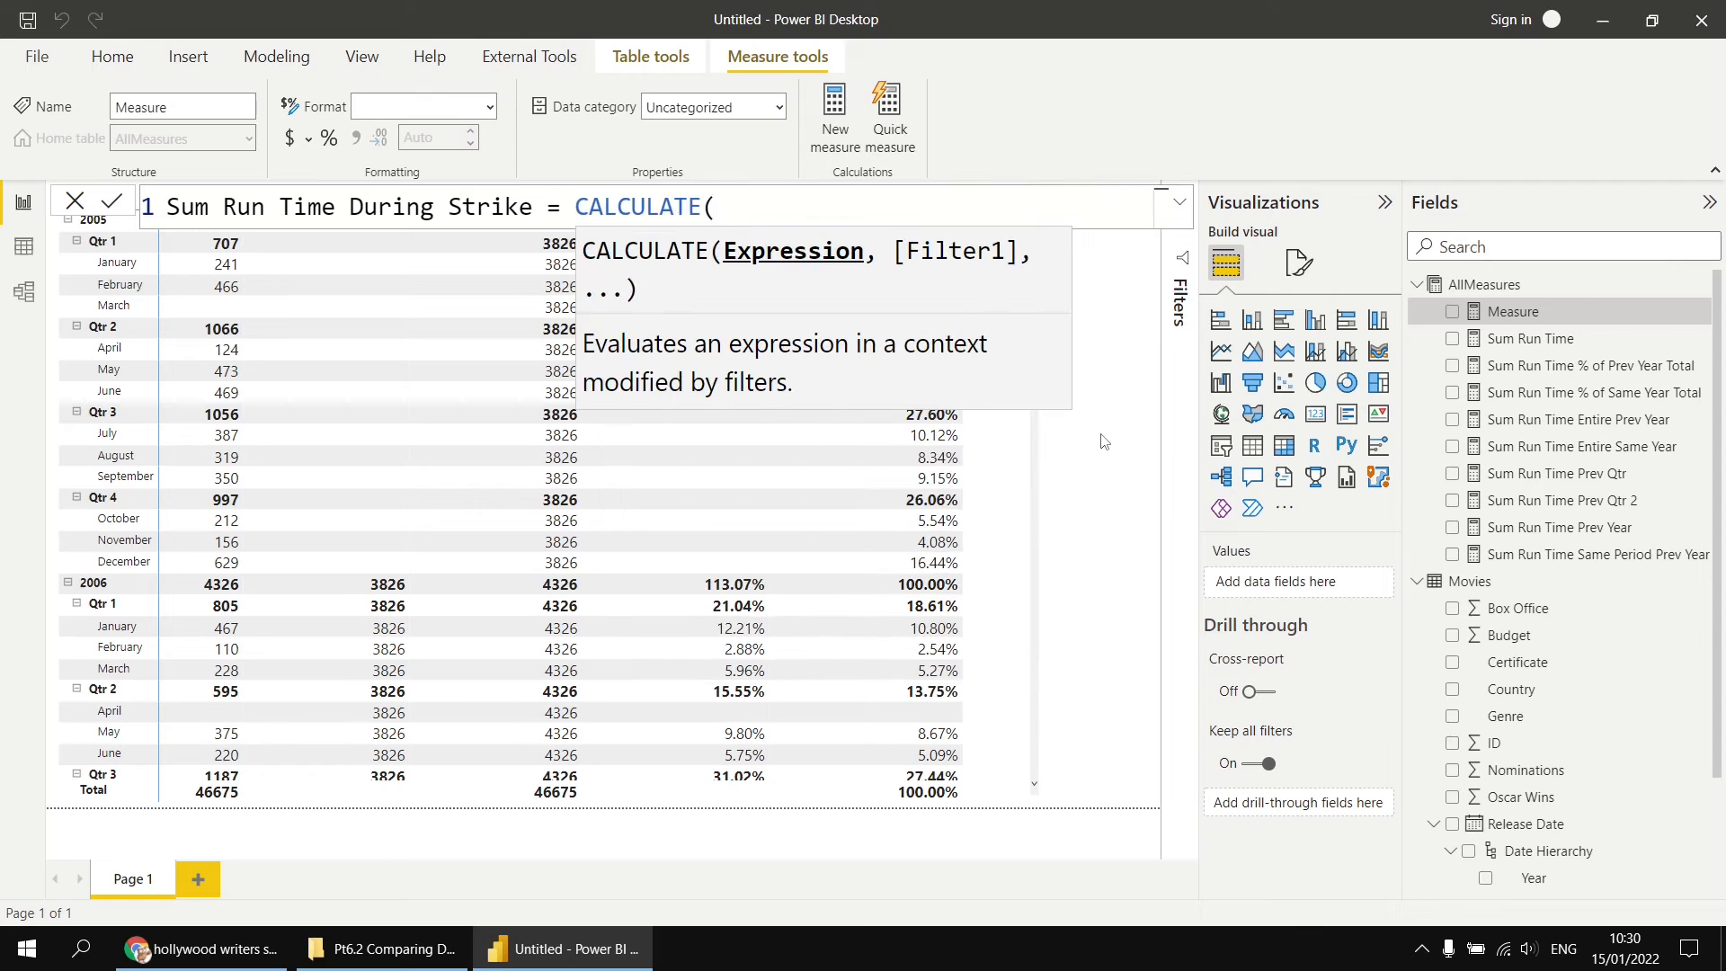
Step: Define Sum Run Time During Strike as a multi-line CALCULATE formula with [Sum Run Time] as its expression
{"action": "key", "text": "shift+Return"}
{"action": "type", "text": "["}
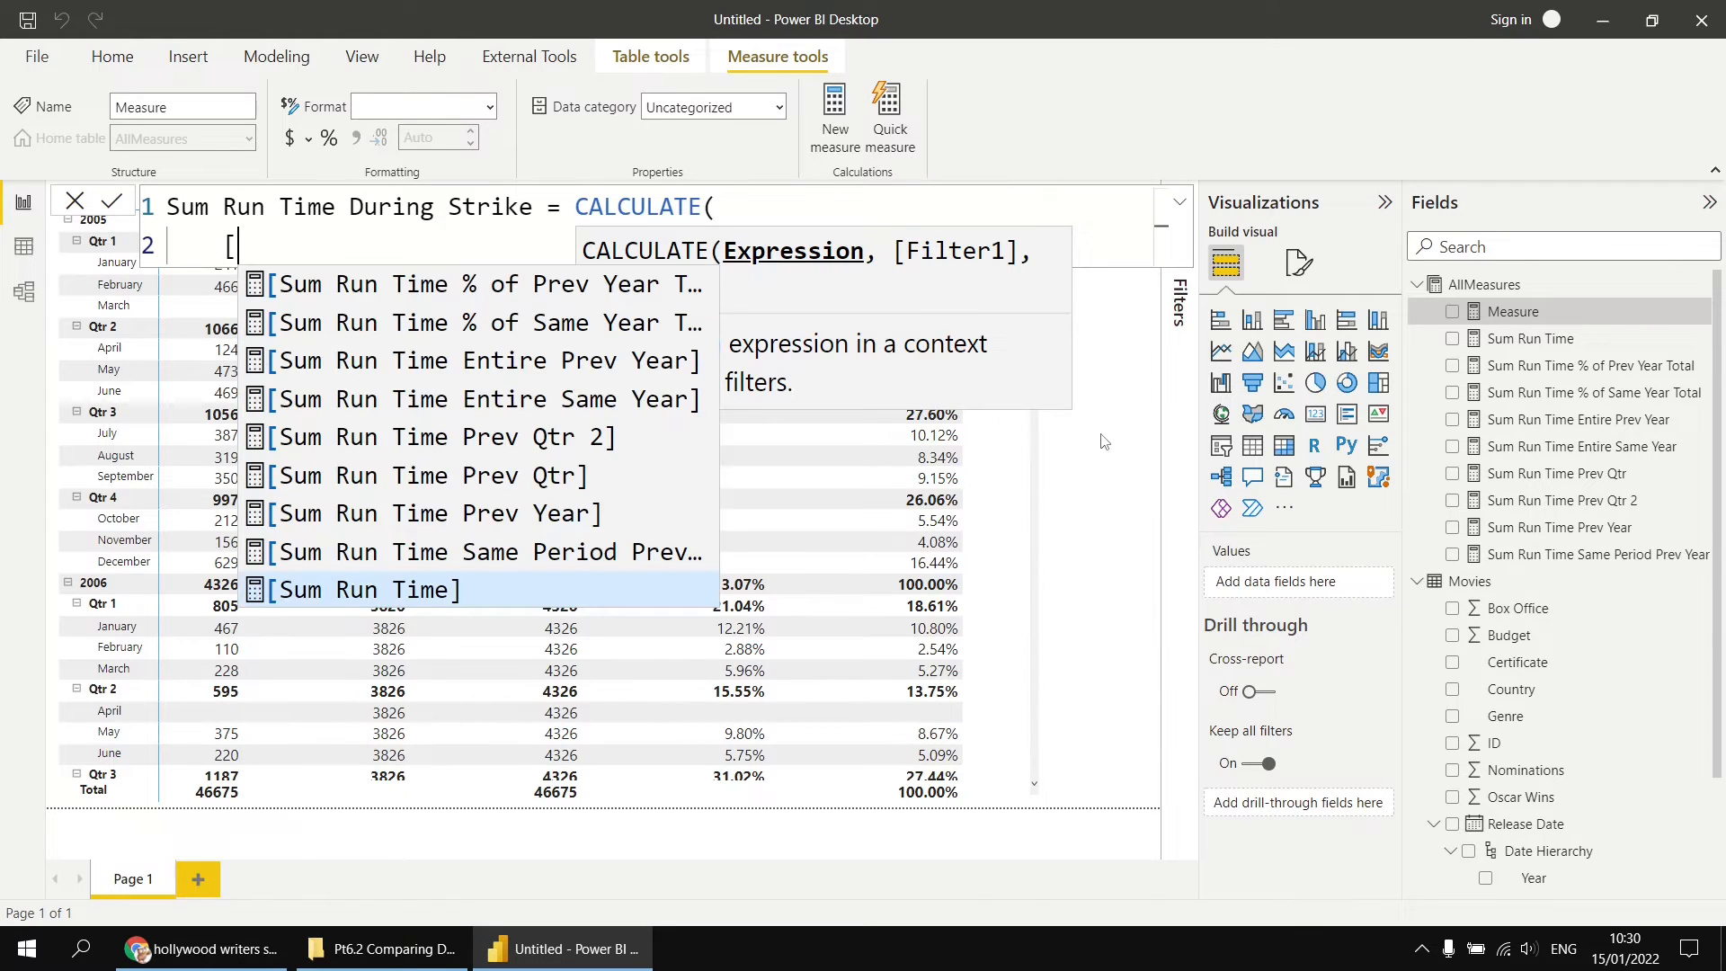
{"action": "type", "text": "s"}
{"action": "key", "text": "Tab"}
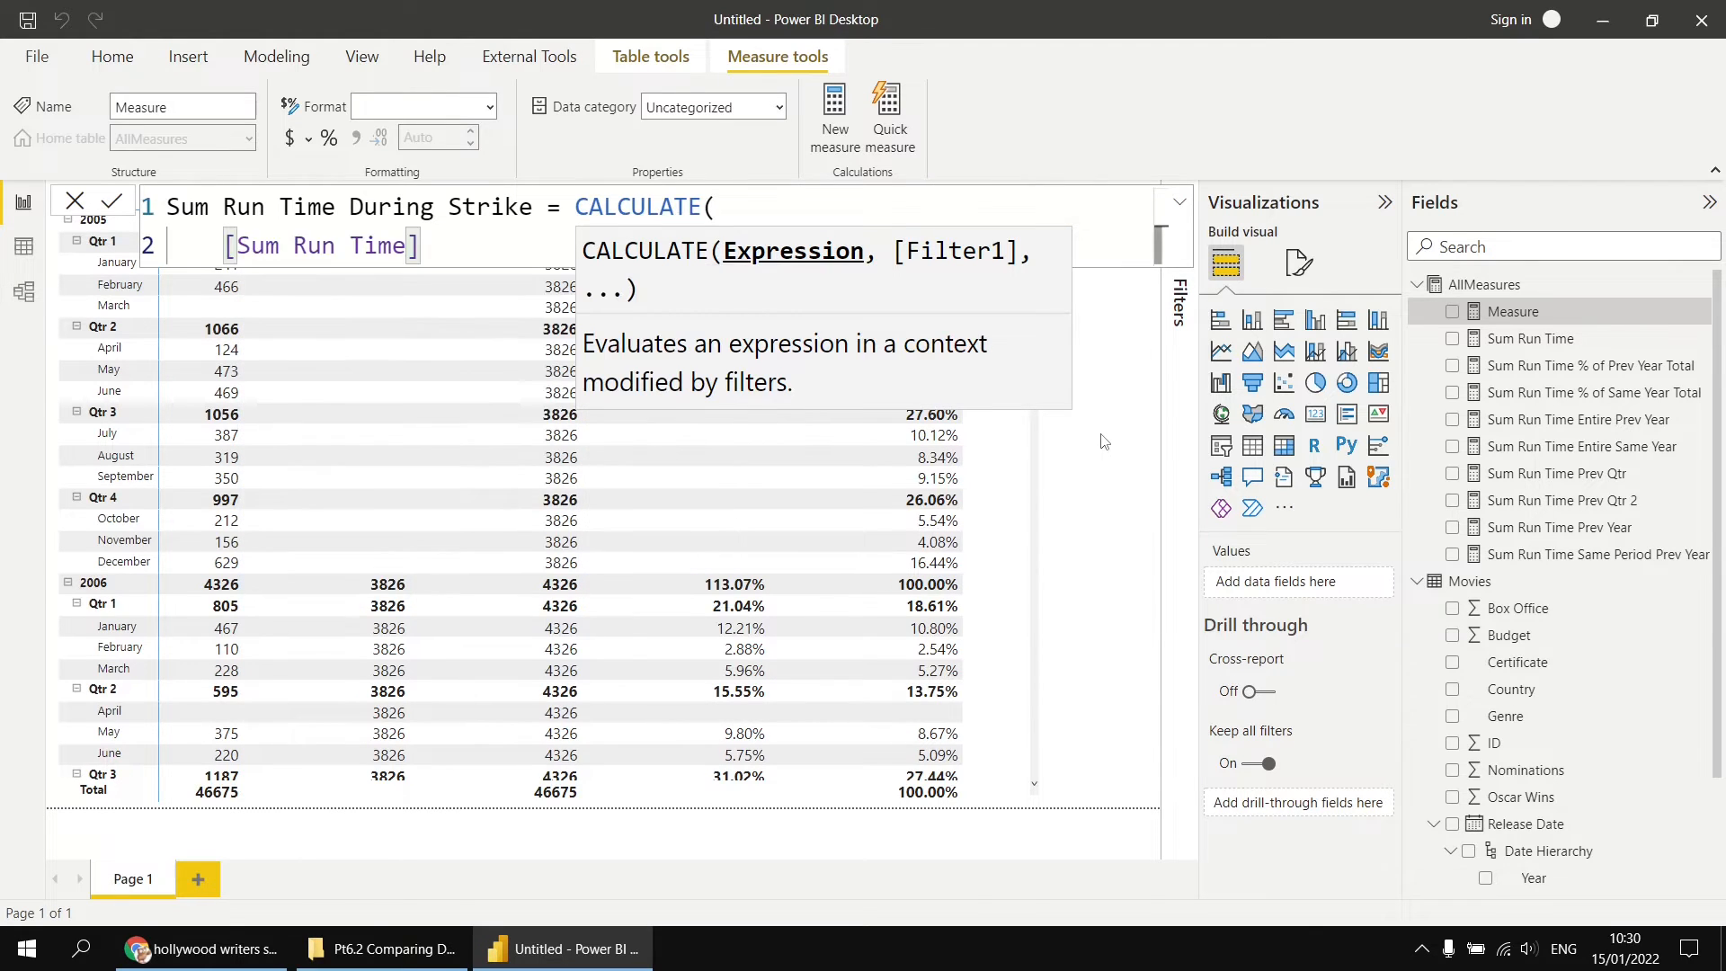
{"action": "type", "text": ","}
{"action": "key", "text": "shift+Return"}
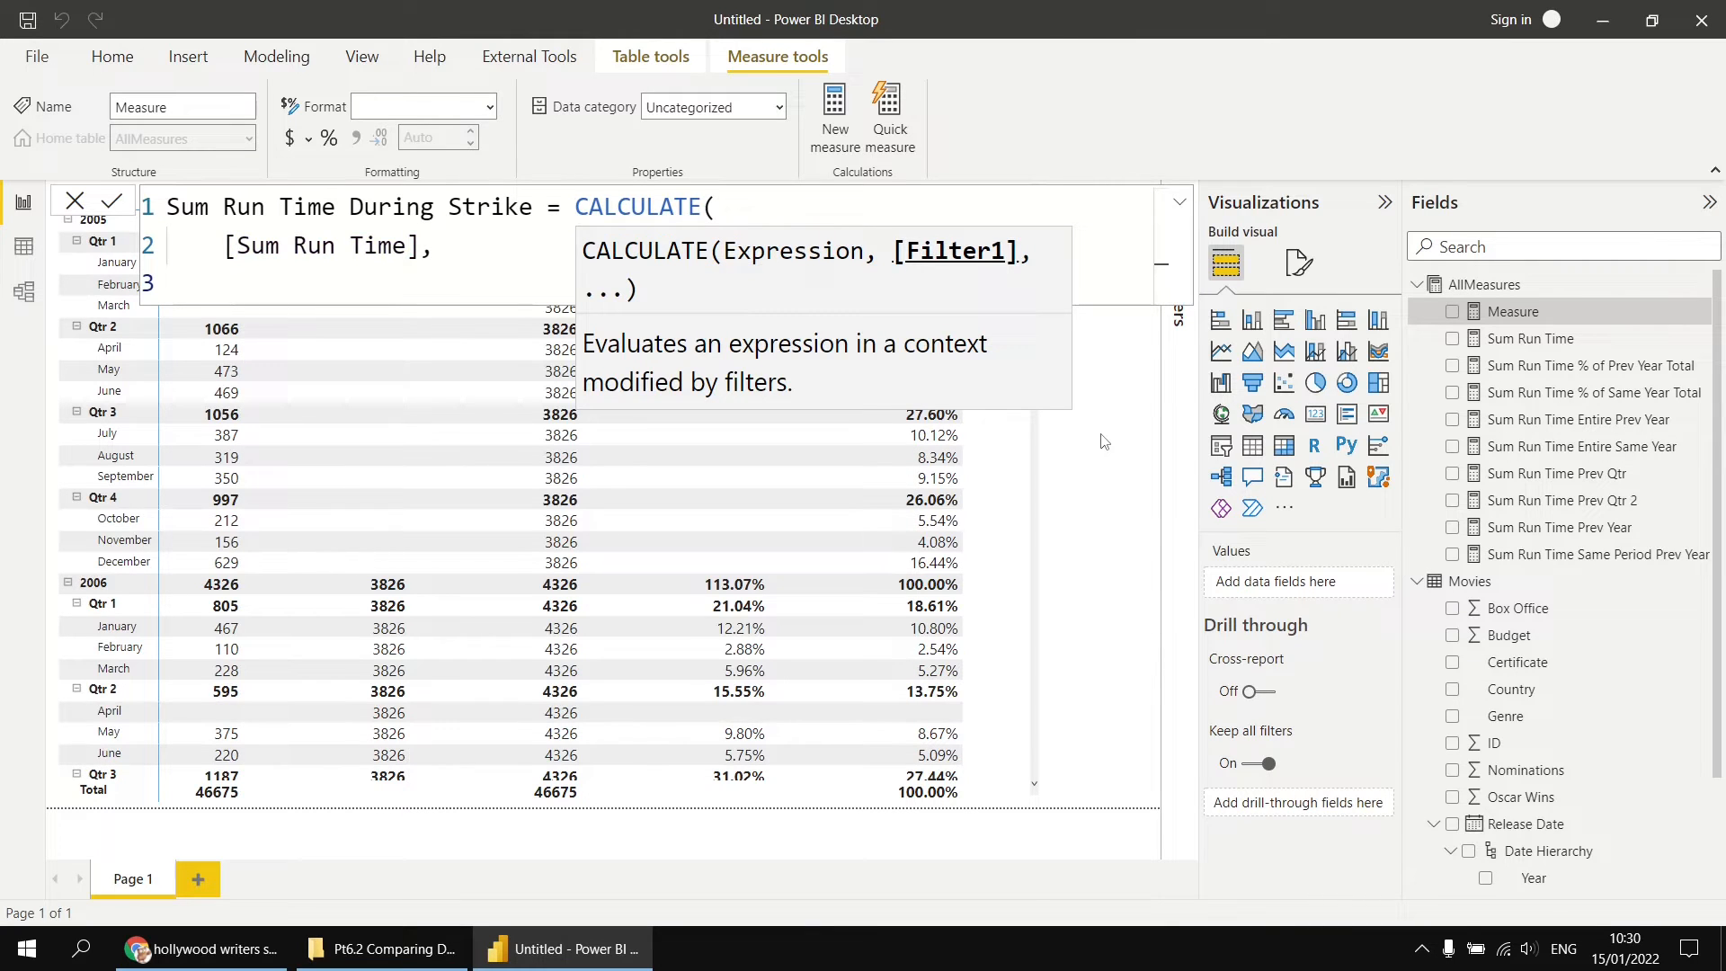
Step: Add a DATESBETWEEN filter on a new line, using Movies[Release Date].[Date] as its dates column
{"action": "type", "text": "dates"}
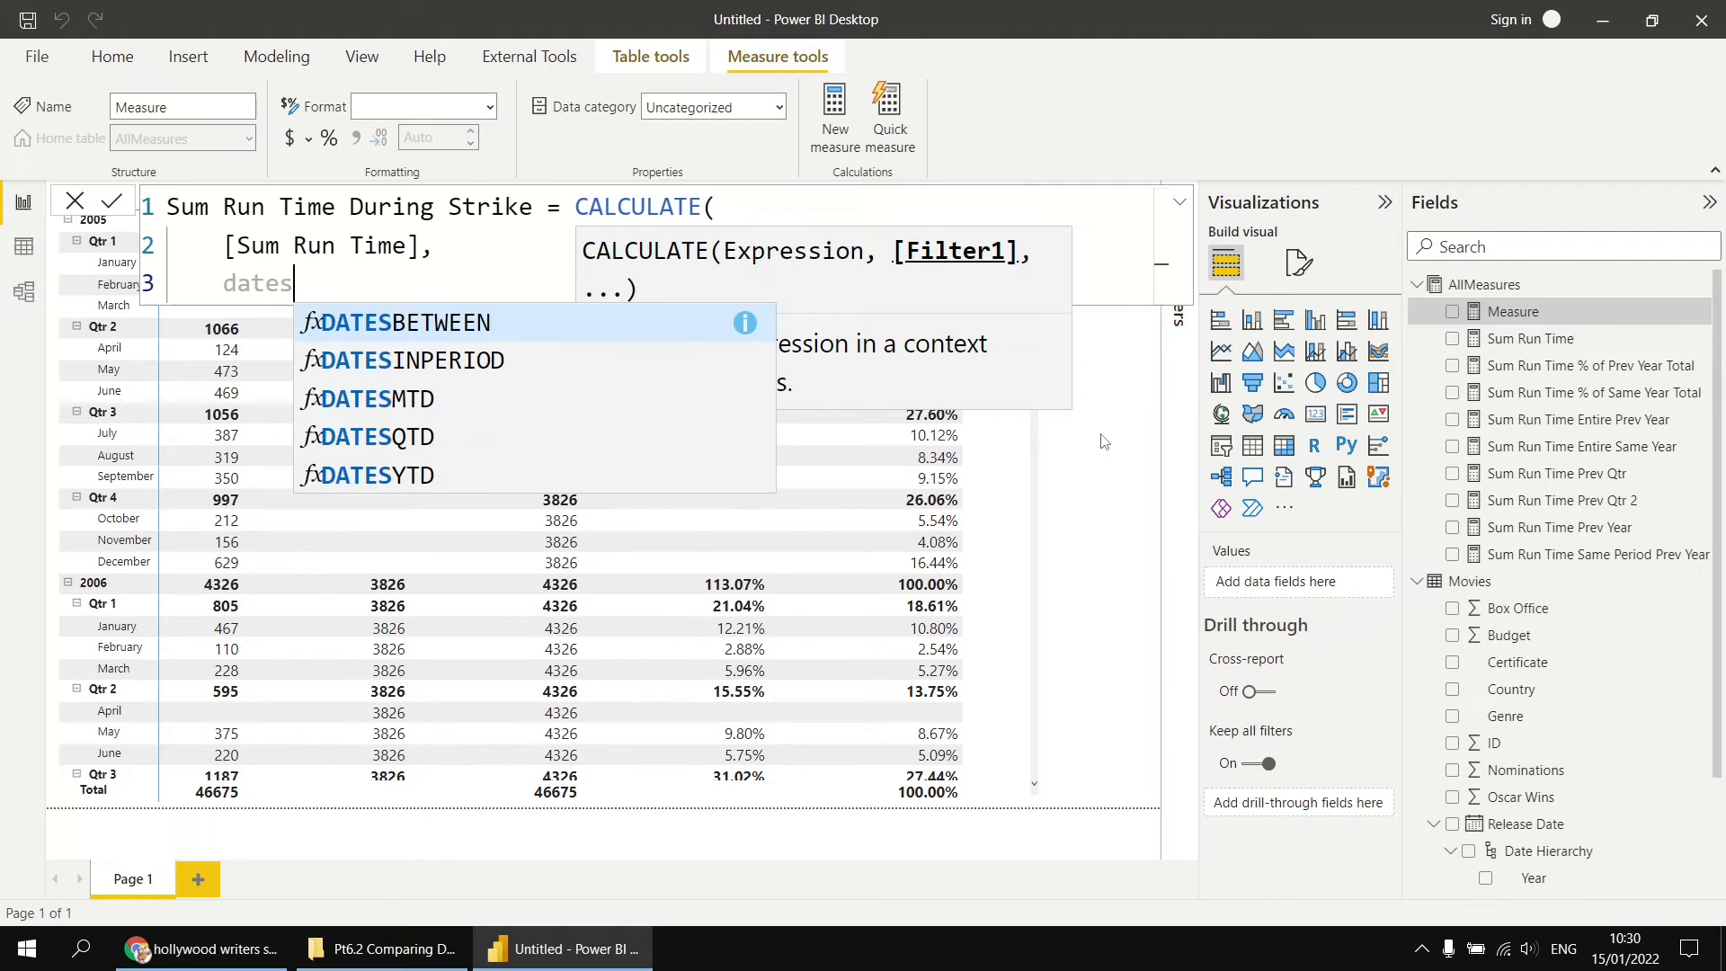
{"action": "key", "text": "Tab"}
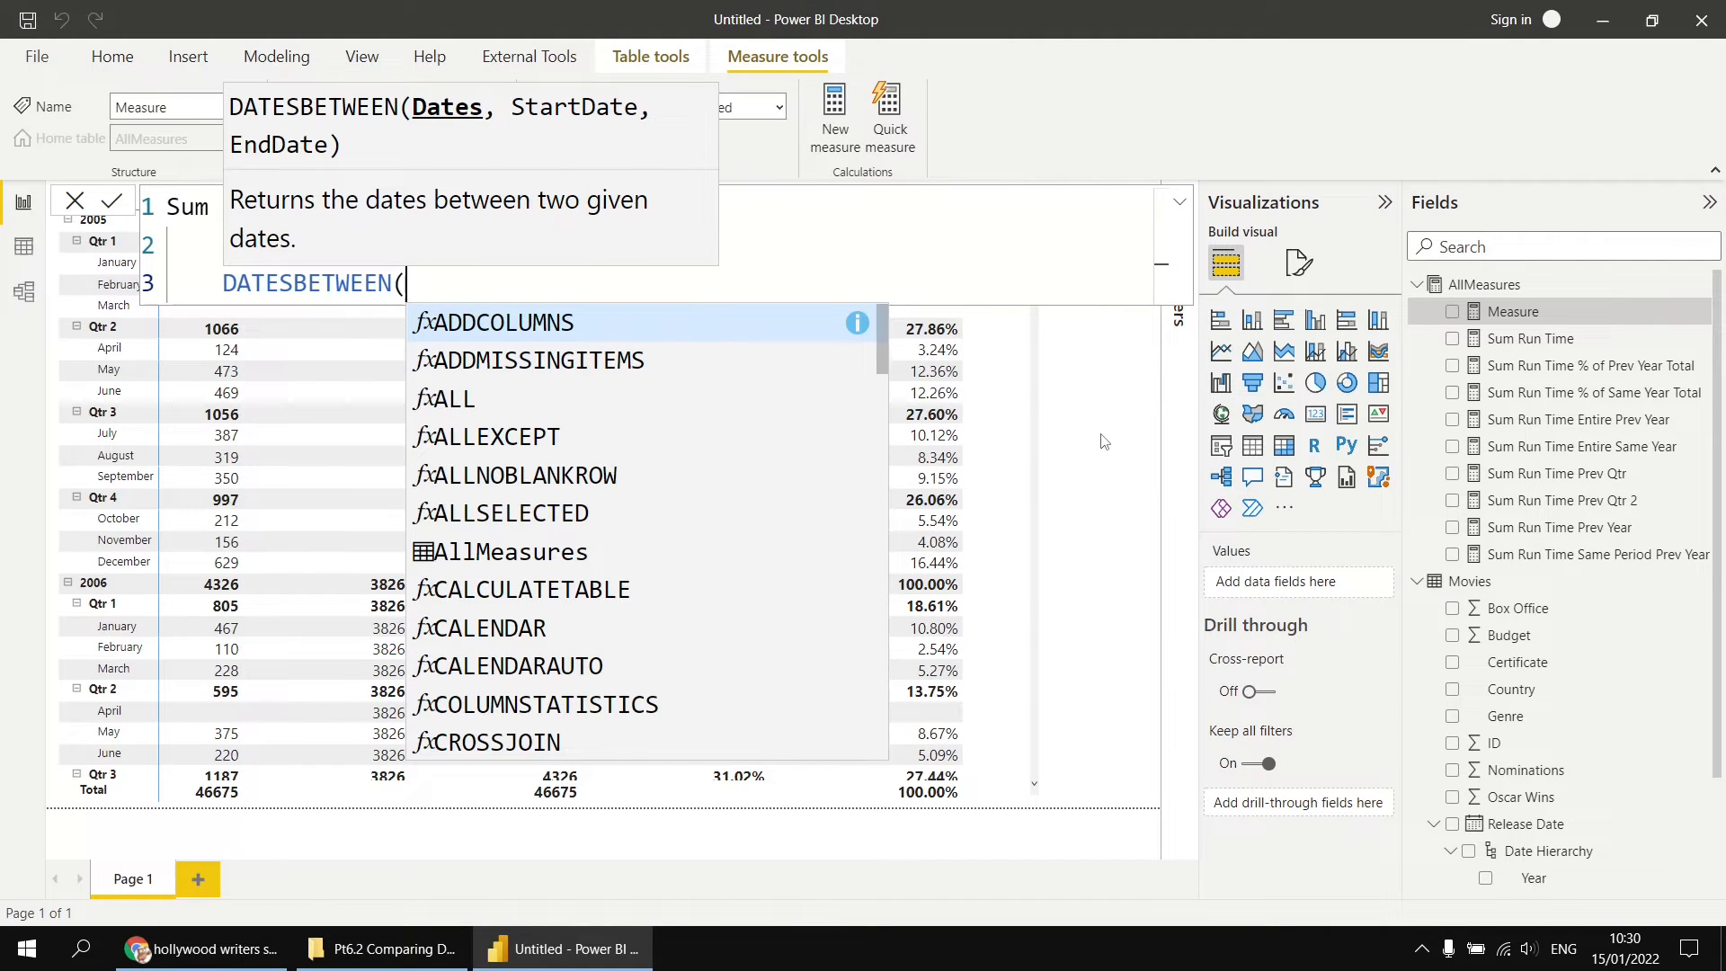
{"action": "key", "text": "shift+Return"}
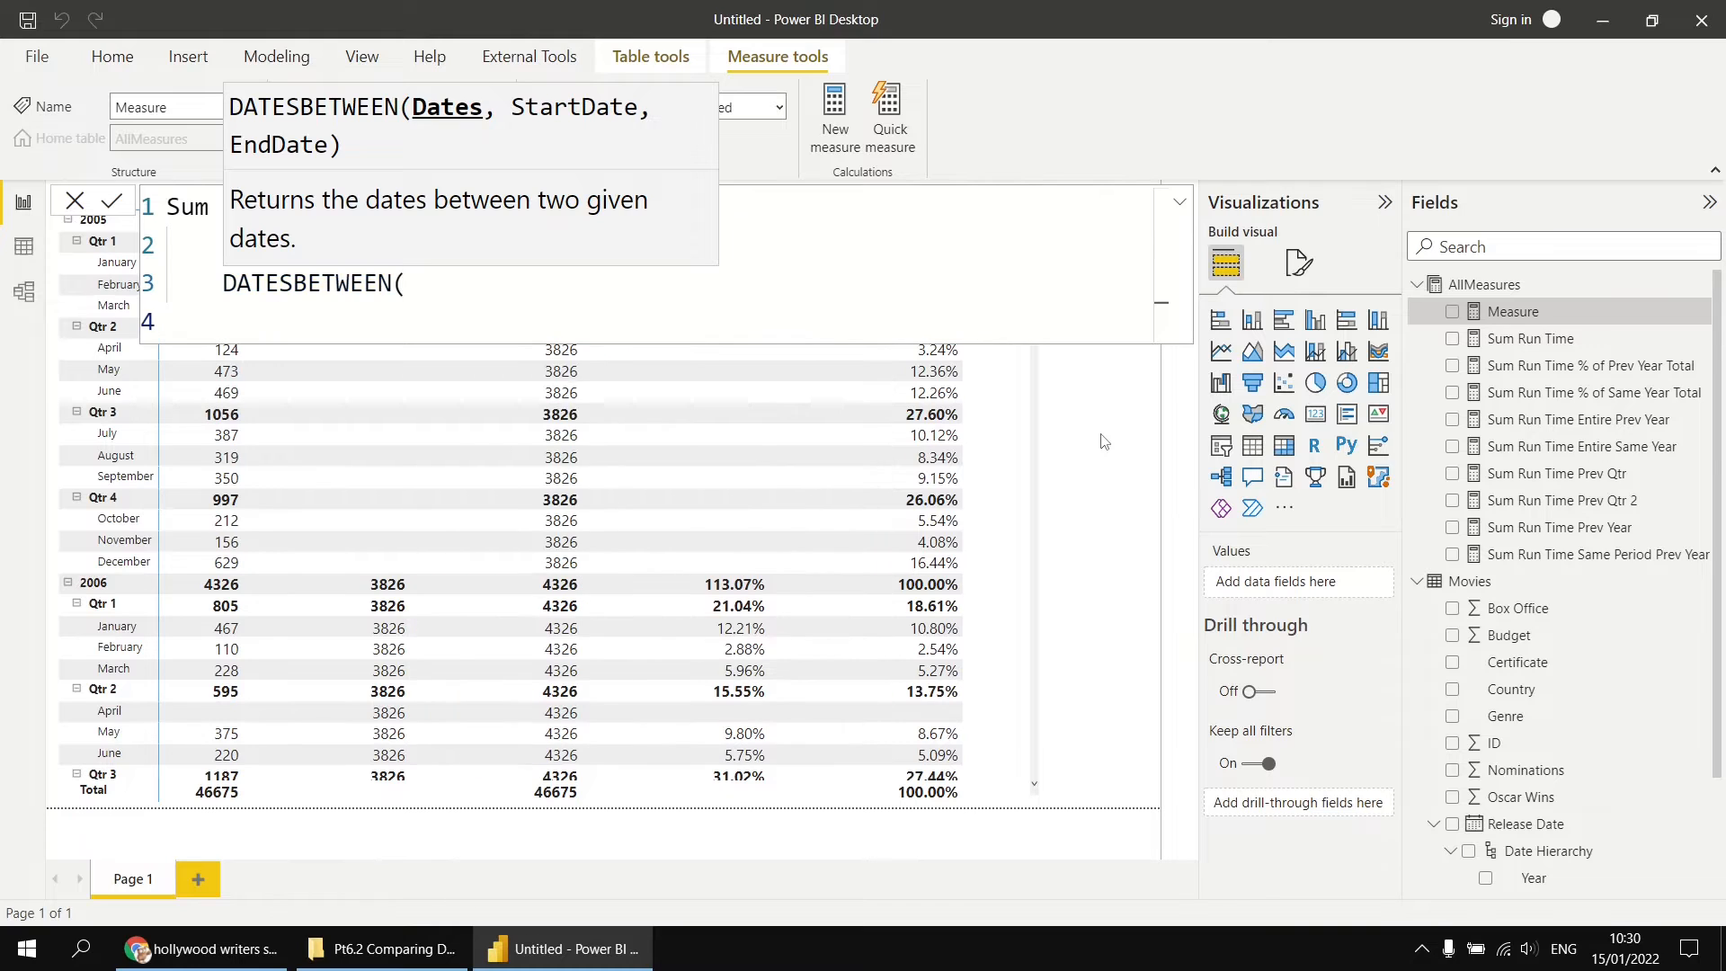
{"action": "type", "text": "rel"}
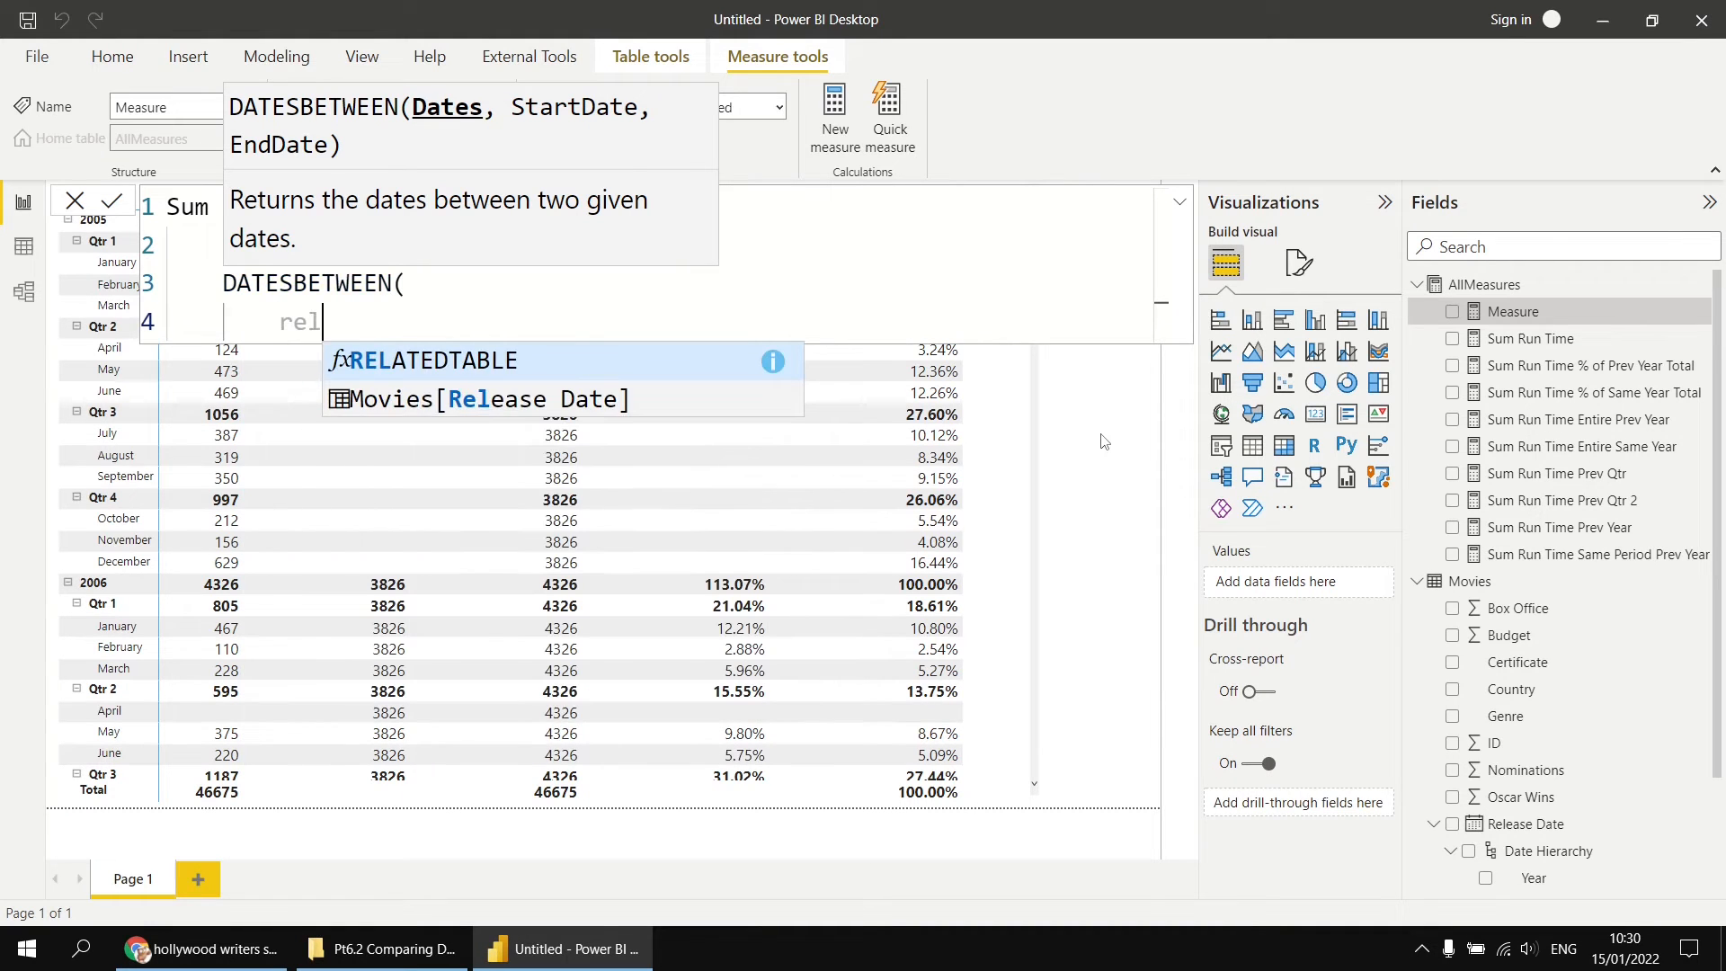
{"action": "key", "text": "Down"}
{"action": "key", "text": "Tab"}
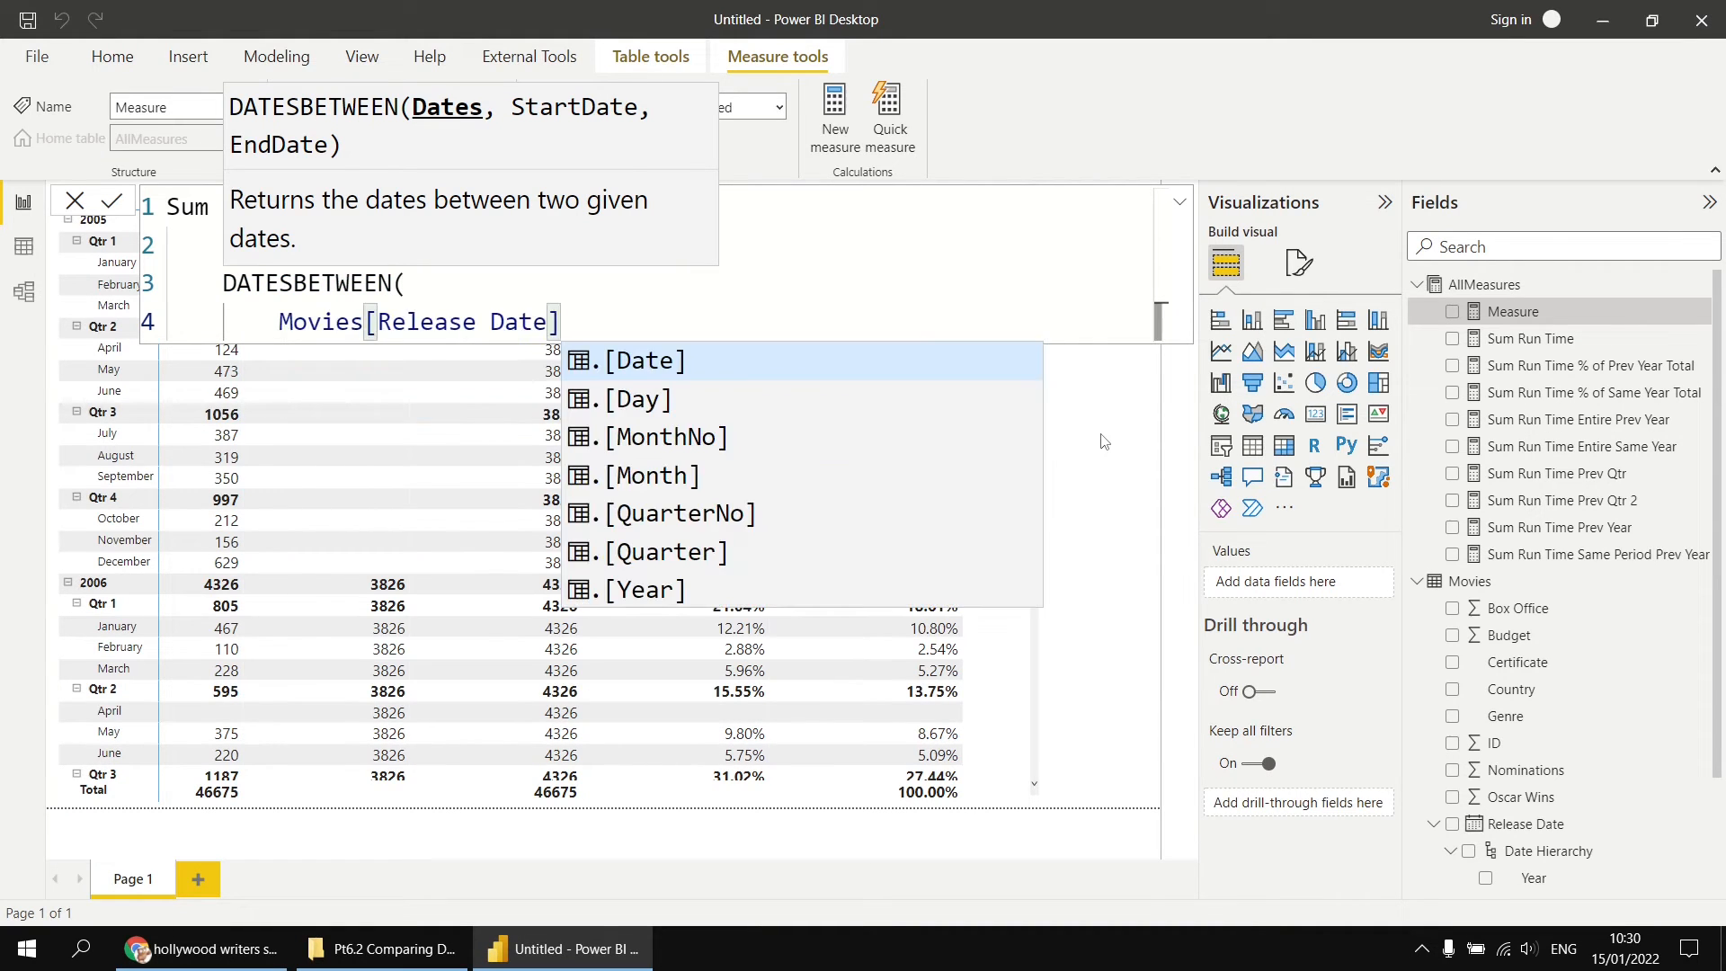
{"action": "key", "text": "Tab"}
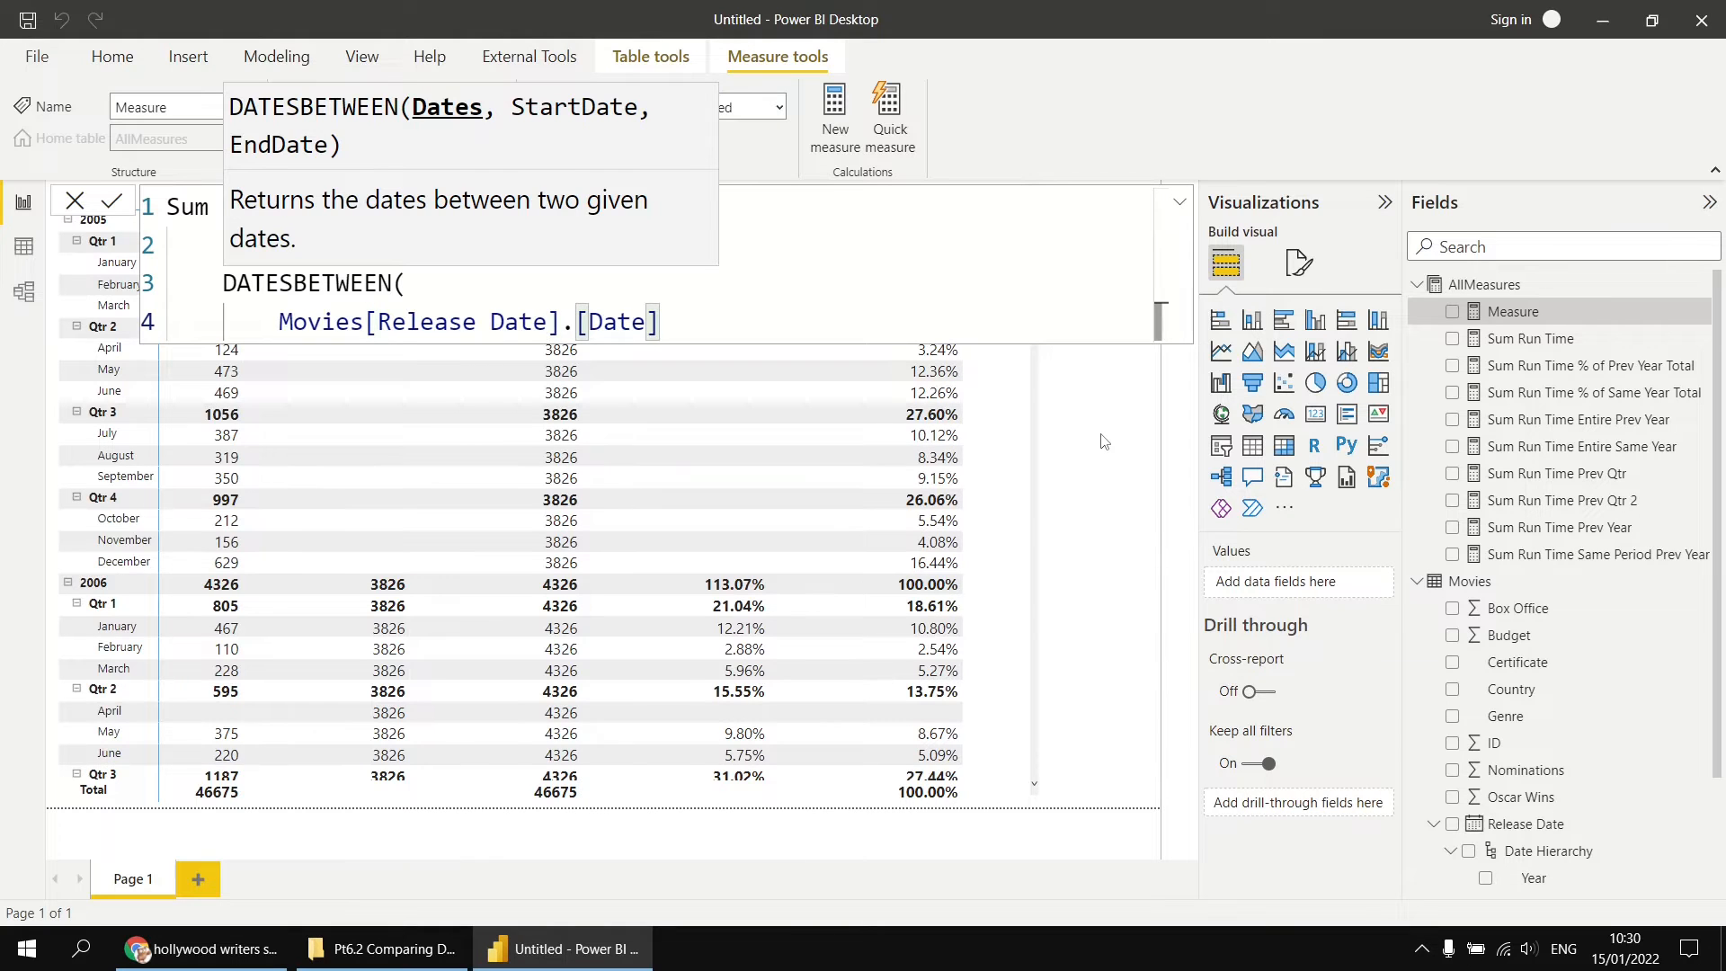
{"action": "type", "text": ","}
{"action": "key", "text": "shift+Return"}
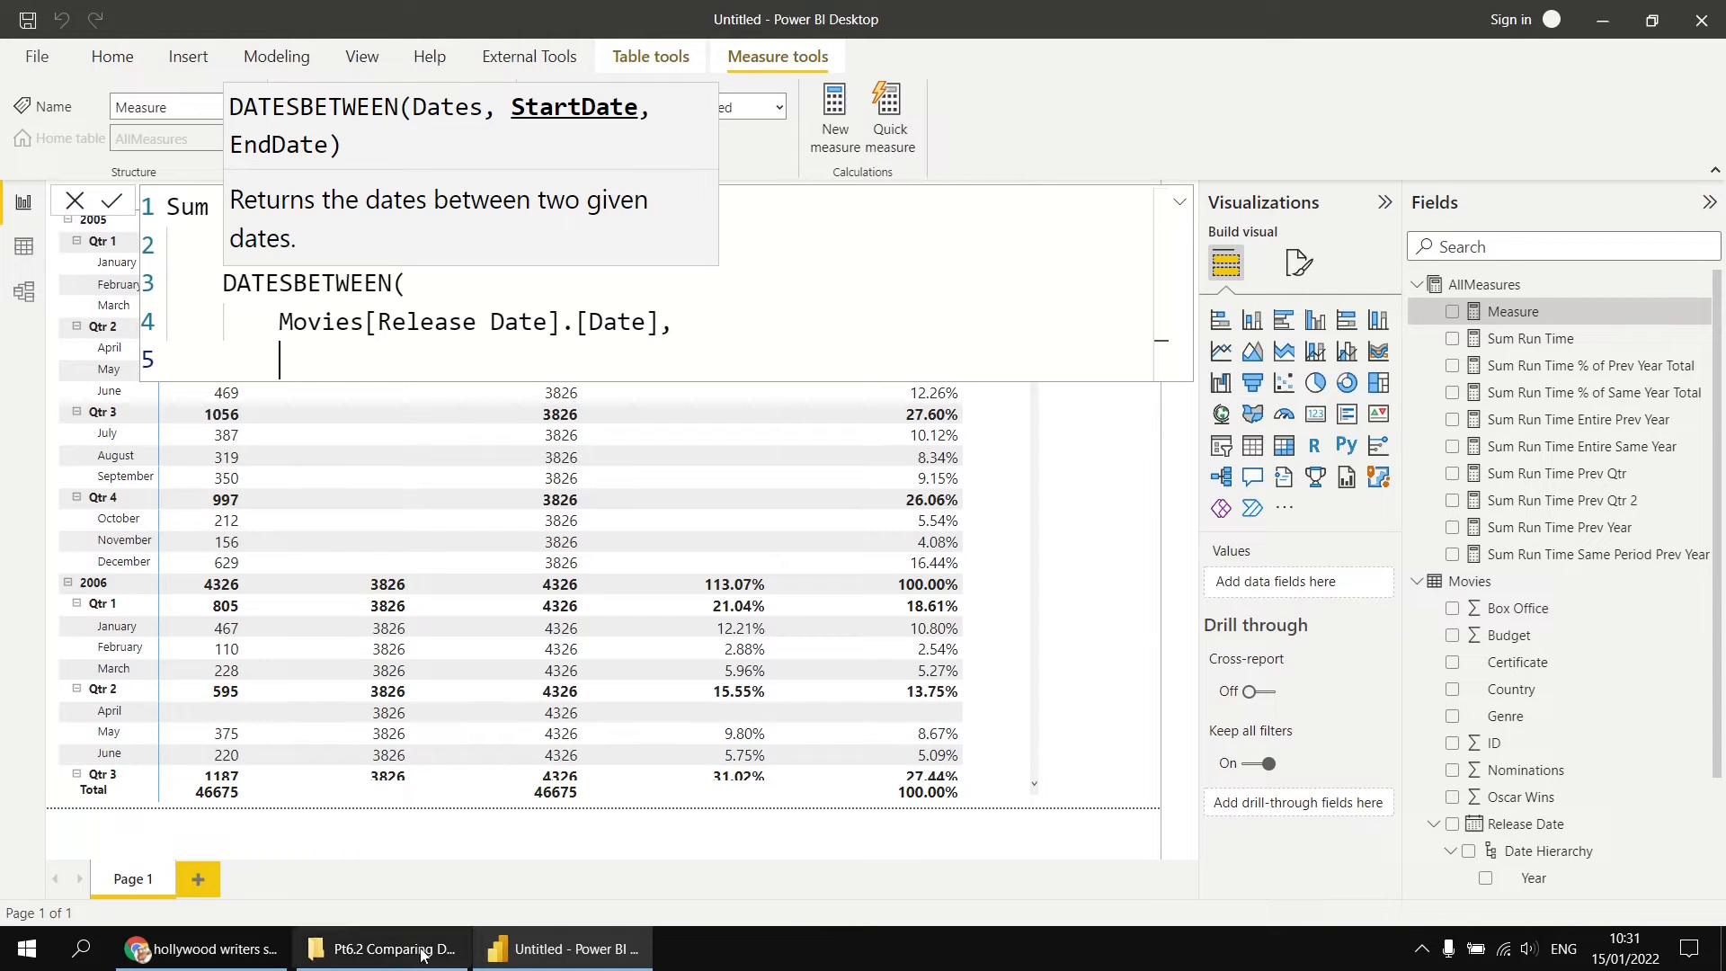
Step: Check the strike dates in Chrome, return to Power BI and enter 5/11/2007 as the DATESBETWEEN start date
{"action": "left_click", "coordinate": [202, 948]}
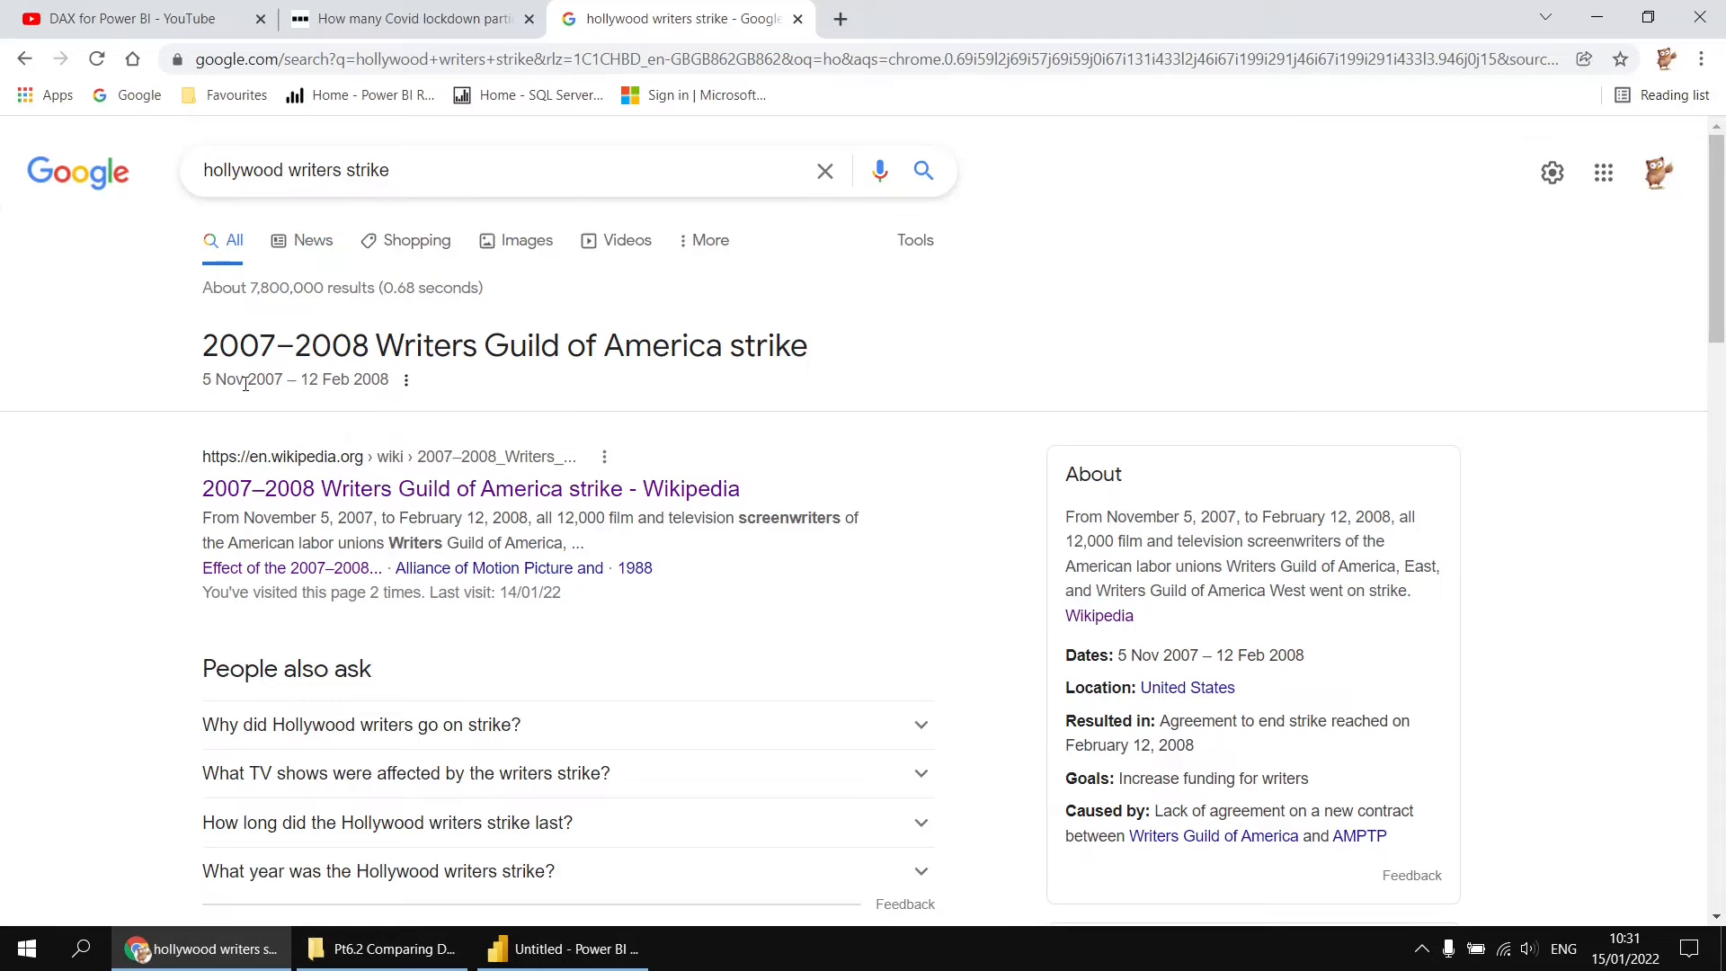
{"action": "left_click", "coordinate": [540, 948]}
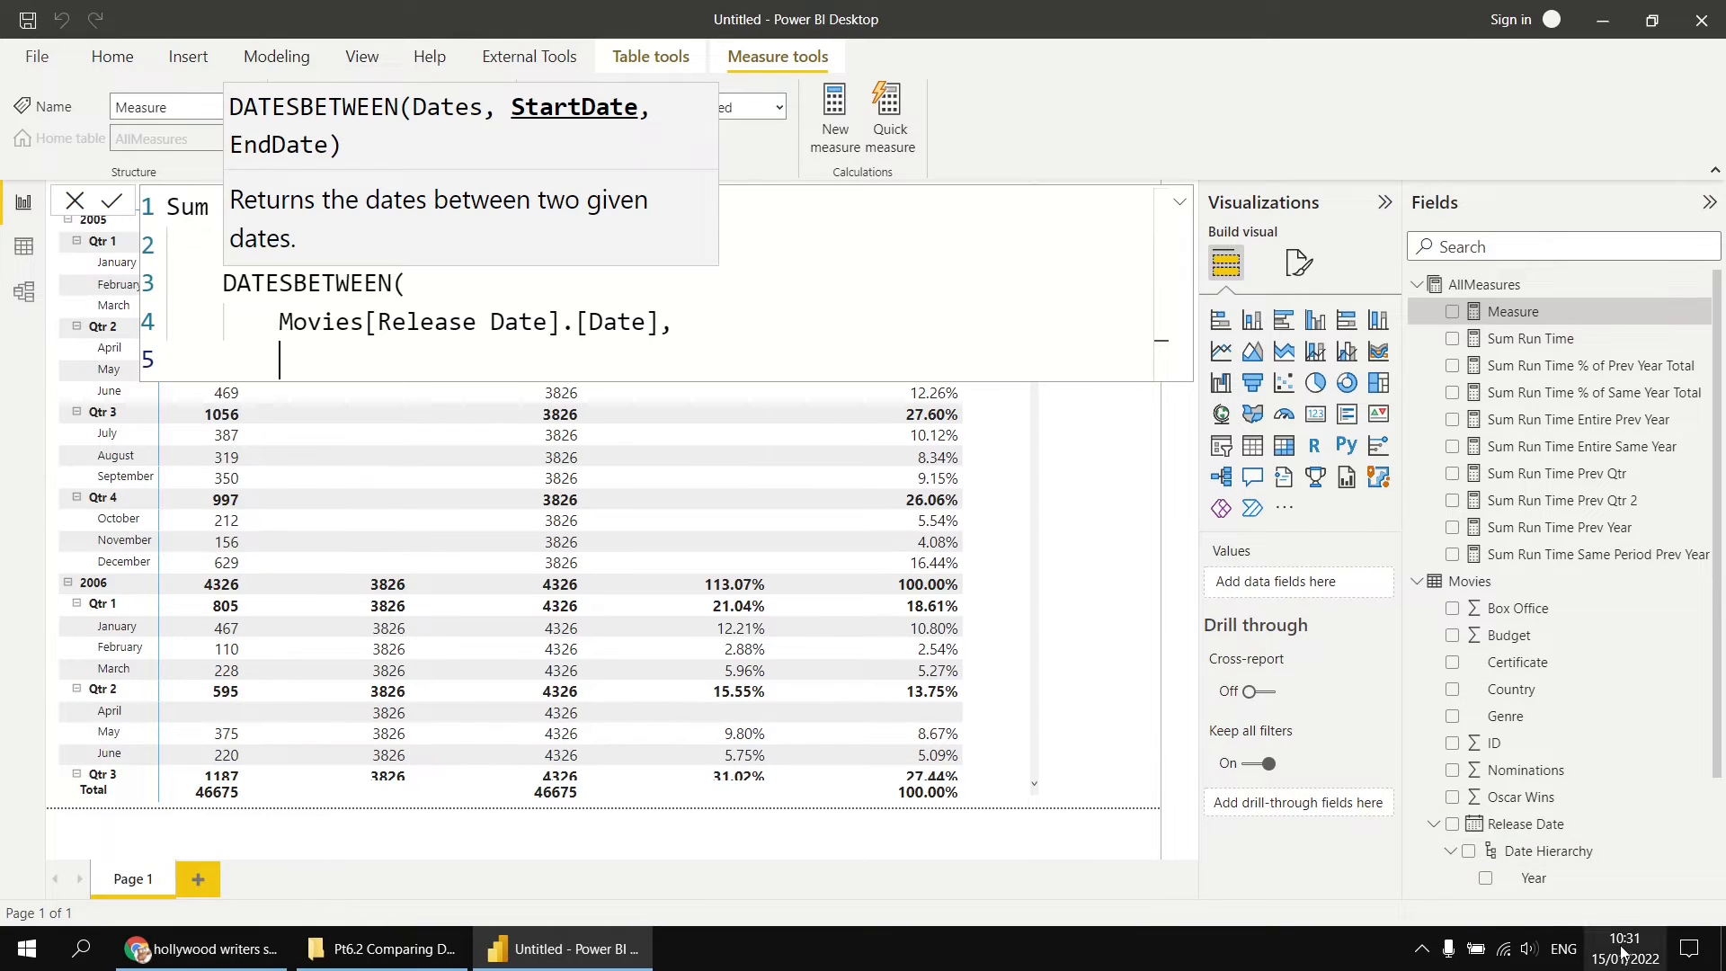
{"action": "mouse_move", "coordinate": [1621, 952]}
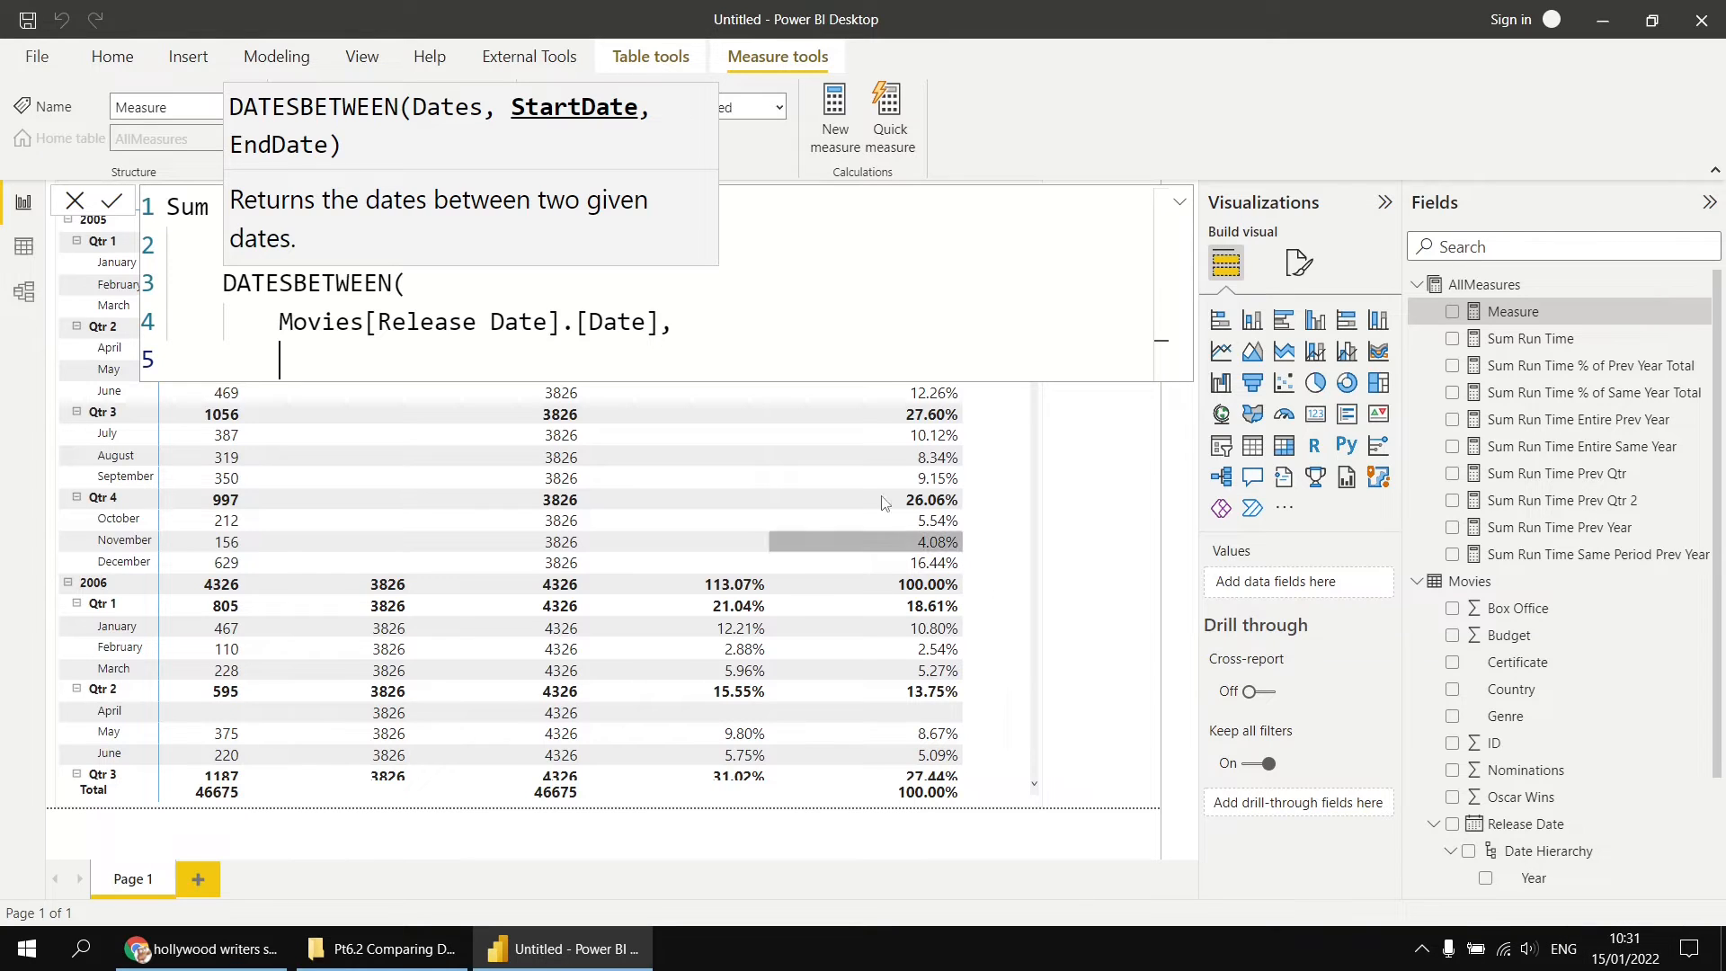
{"action": "type", "text": "5/"}
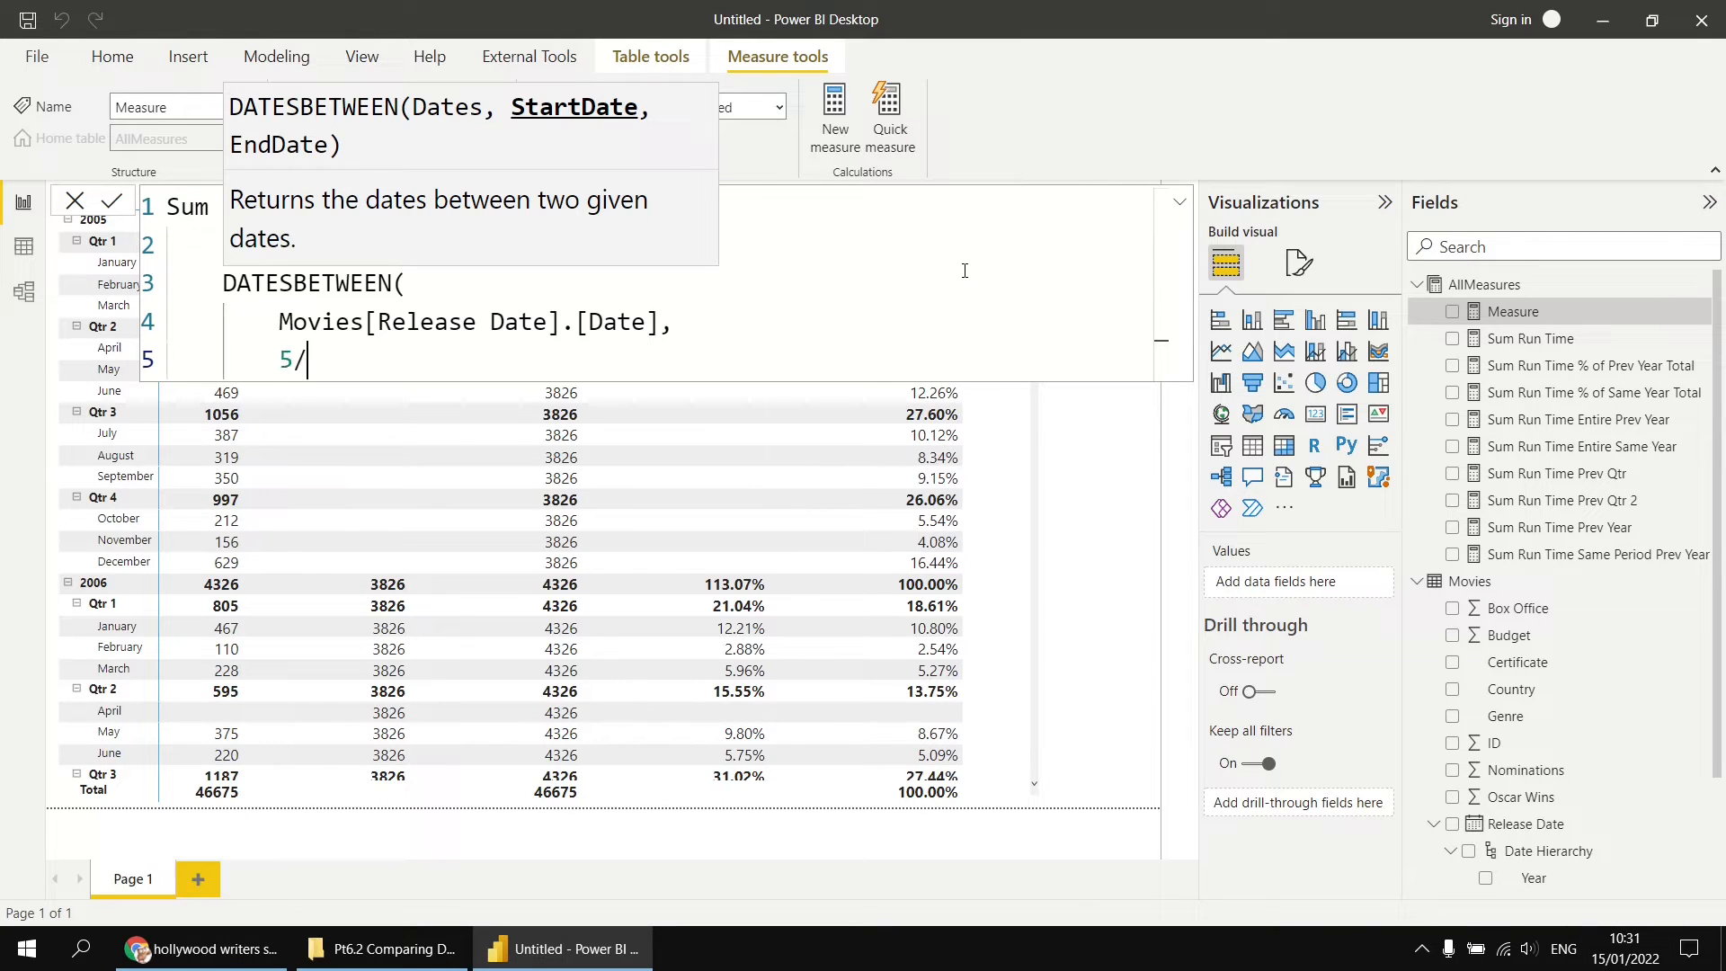
{"action": "type", "text": "11/2007"}
Step: Enclose the 5/11/2007 start date in double quotes
{"action": "key", "text": "Left"}
{"action": "key", "text": "Left"}
{"action": "key", "text": "Left"}
{"action": "key", "text": "Left"}
{"action": "key", "text": "Left"}
{"action": "key", "text": "Left"}
{"action": "key", "text": "Left"}
{"action": "key", "text": "Left"}
{"action": "key", "text": "Left"}
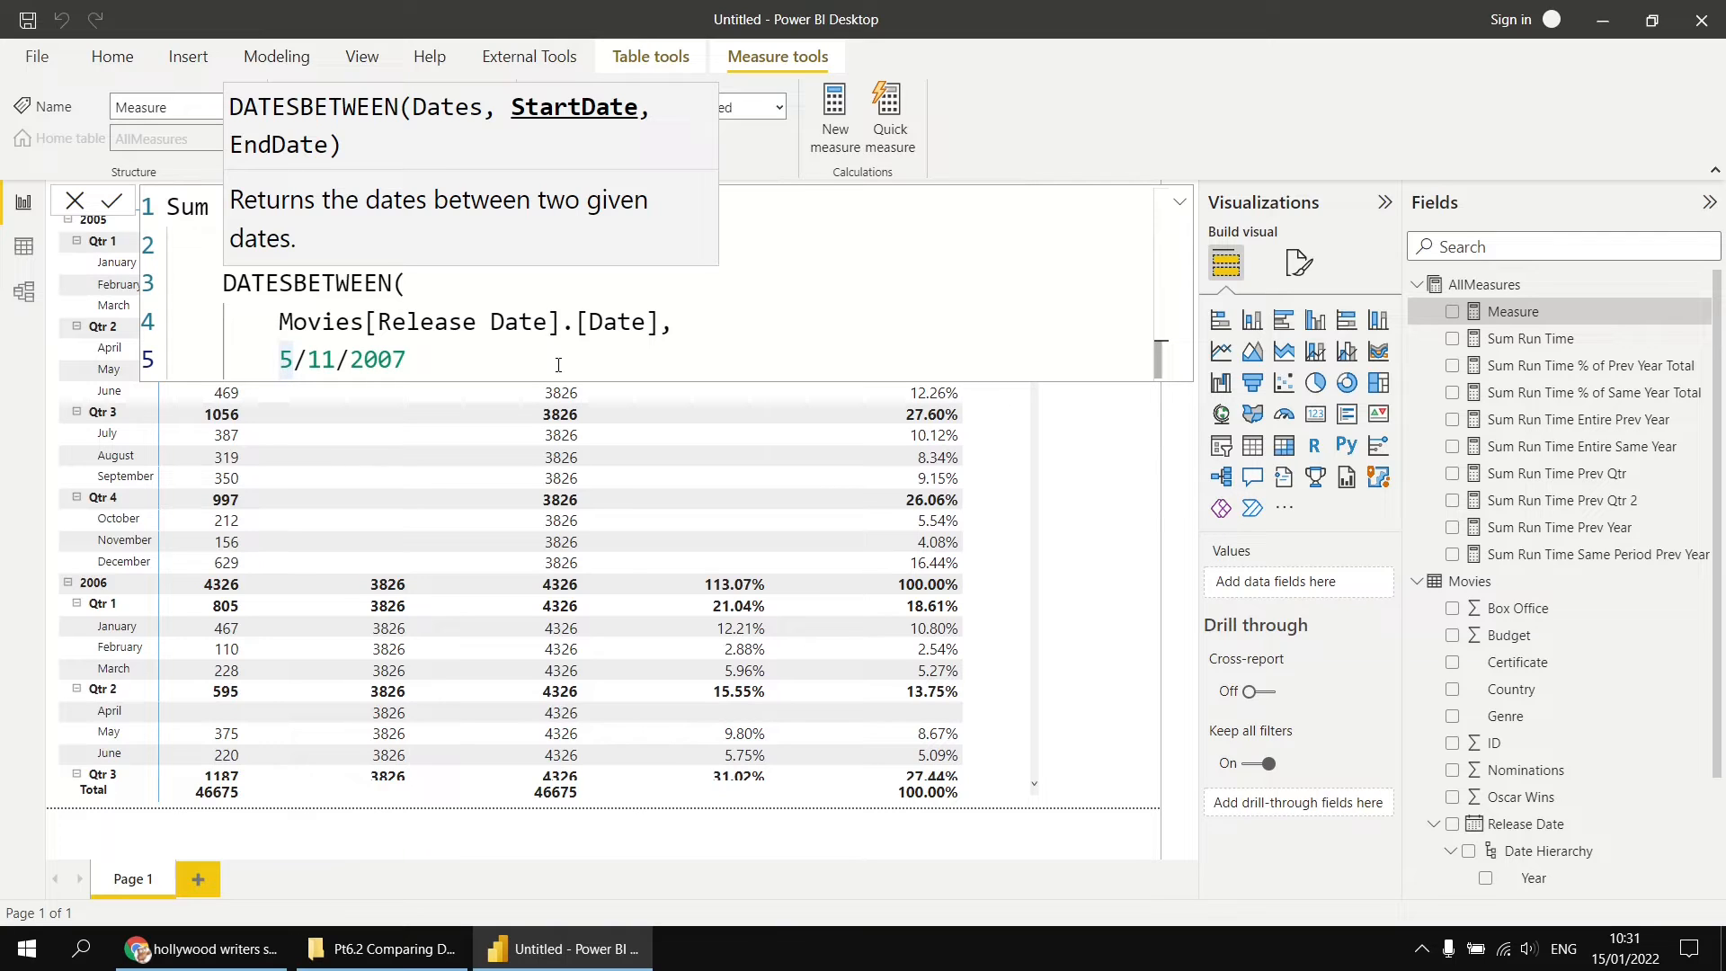
{"action": "type", "text": "\""}
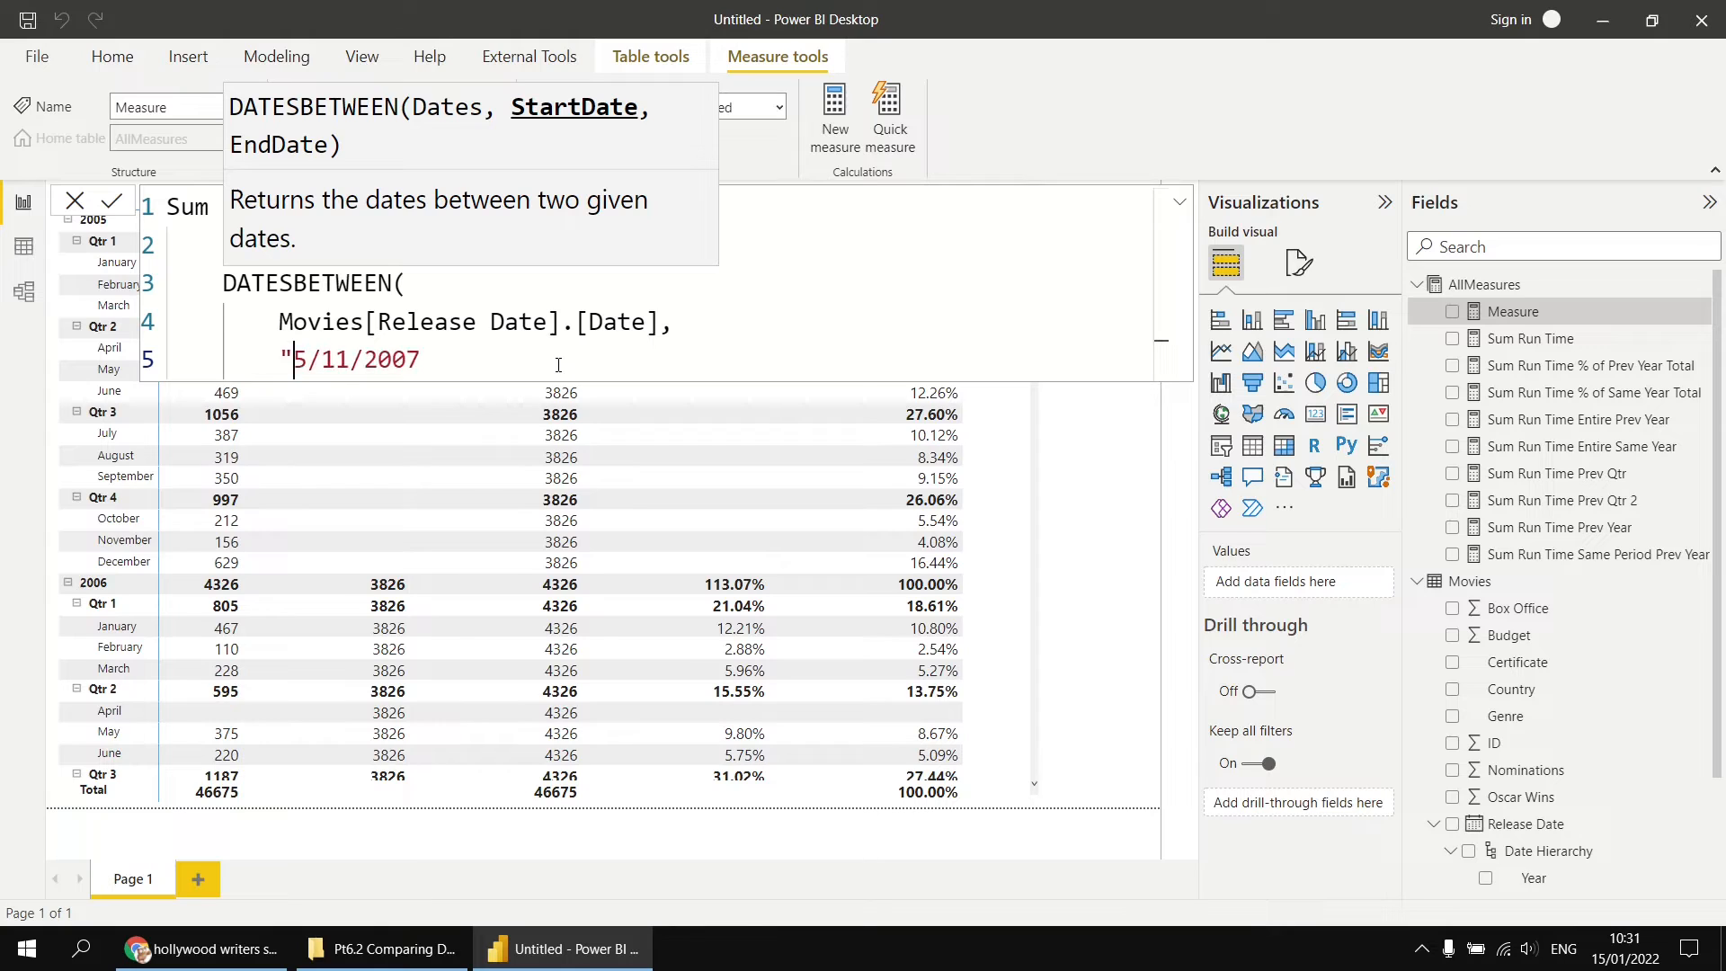
{"action": "key", "text": "Right"}
{"action": "key", "text": "Right"}
{"action": "key", "text": "Right"}
{"action": "key", "text": "Right"}
{"action": "key", "text": "Right"}
{"action": "key", "text": "Right"}
{"action": "key", "text": "Right"}
{"action": "key", "text": "Right"}
{"action": "key", "text": "Right"}
{"action": "type", "text": "\""}
Step: Try replacing the date inside the quotes with the word Boris, and undo the replacement
{"action": "key", "text": "Left"}
{"action": "key", "text": "ctrl+shift+Left"}
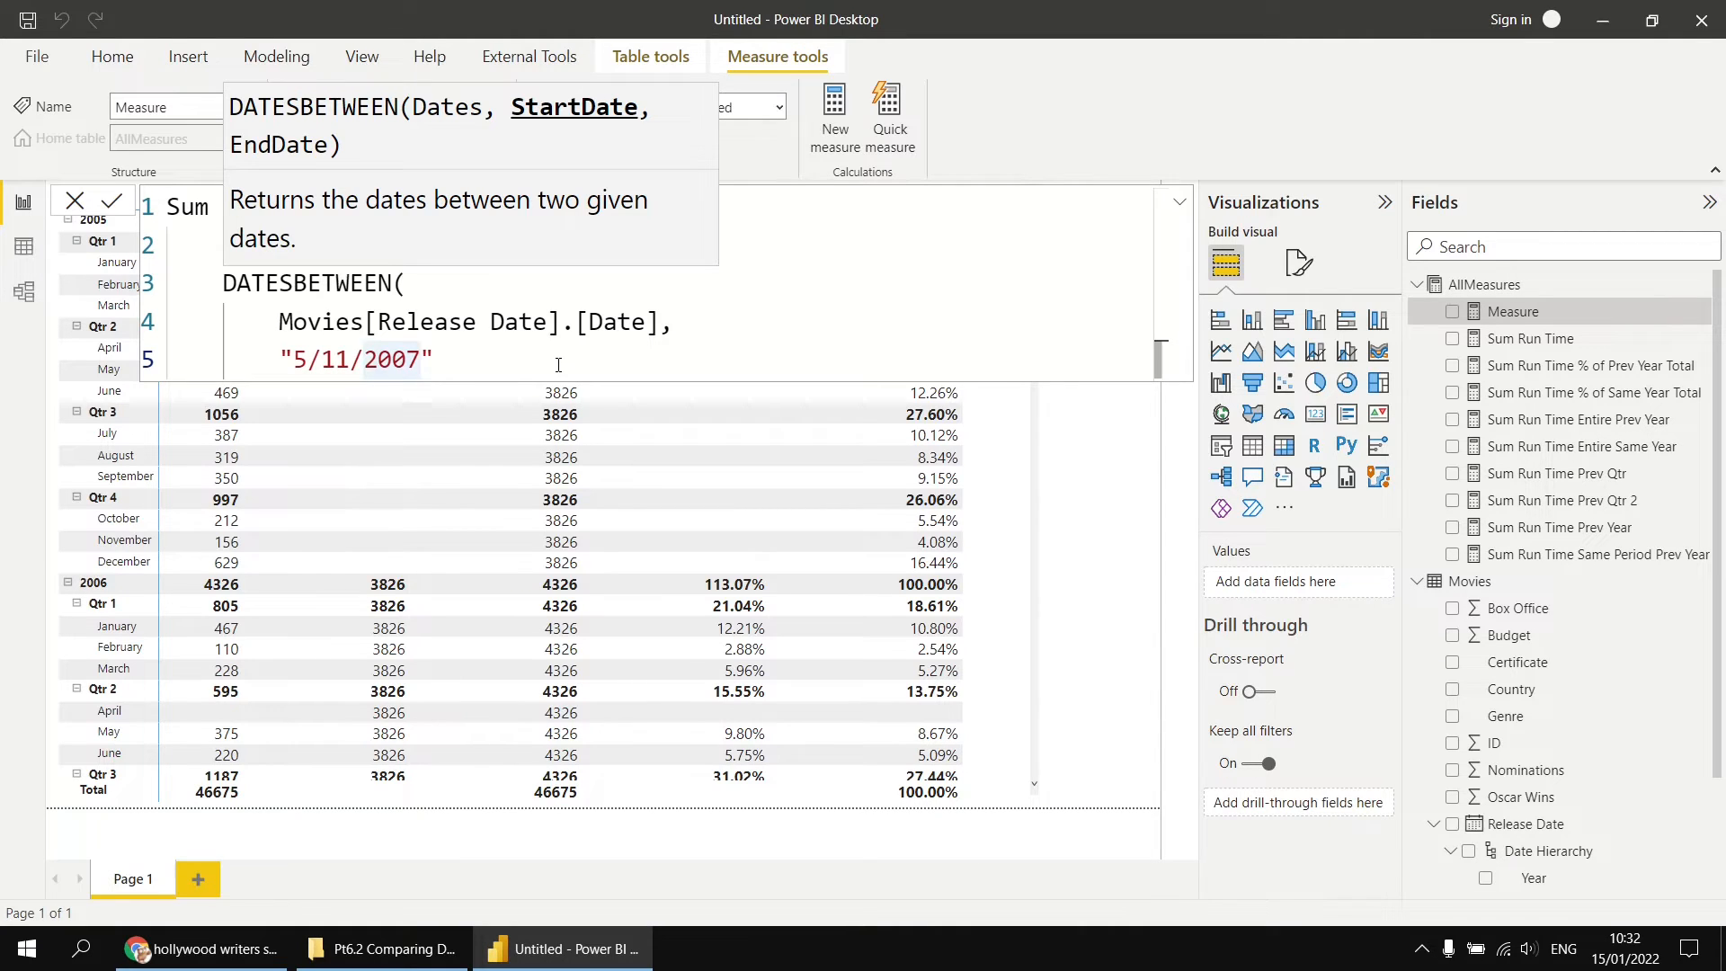
{"action": "key", "text": "ctrl+shift+Left"}
{"action": "key", "text": "ctrl+shift+Left"}
{"action": "key", "text": "ctrl+shift+Left"}
{"action": "key", "text": "ctrl+shift+Left"}
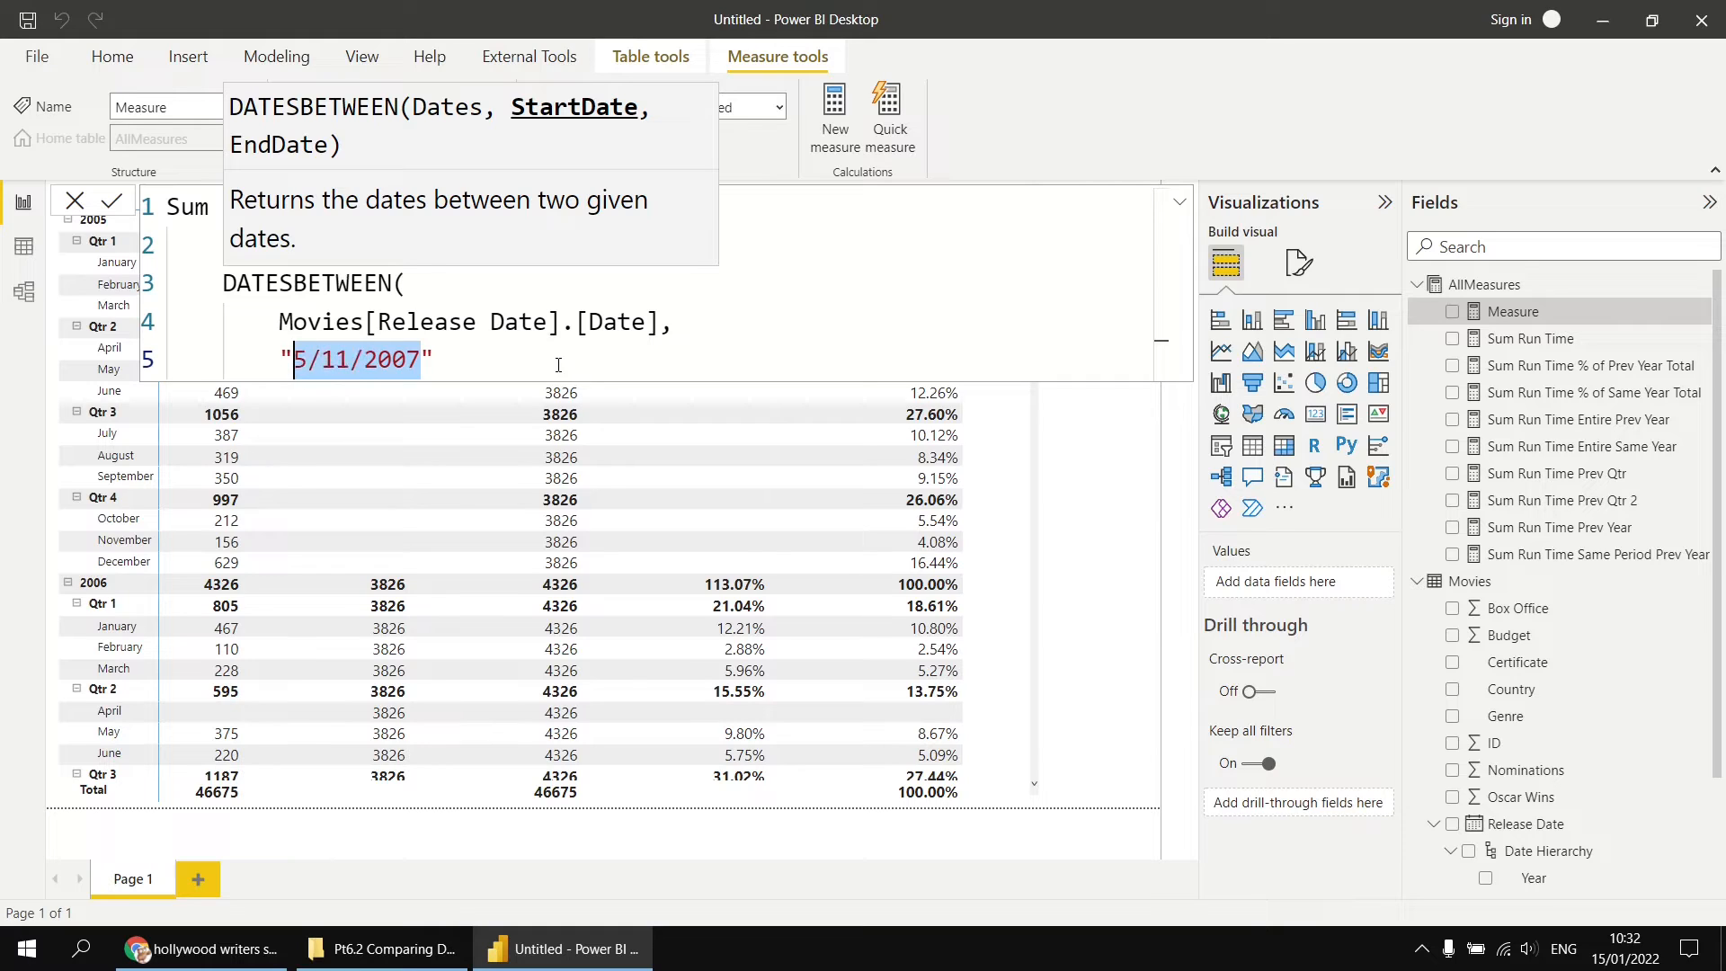
{"action": "type", "text": "Boris"}
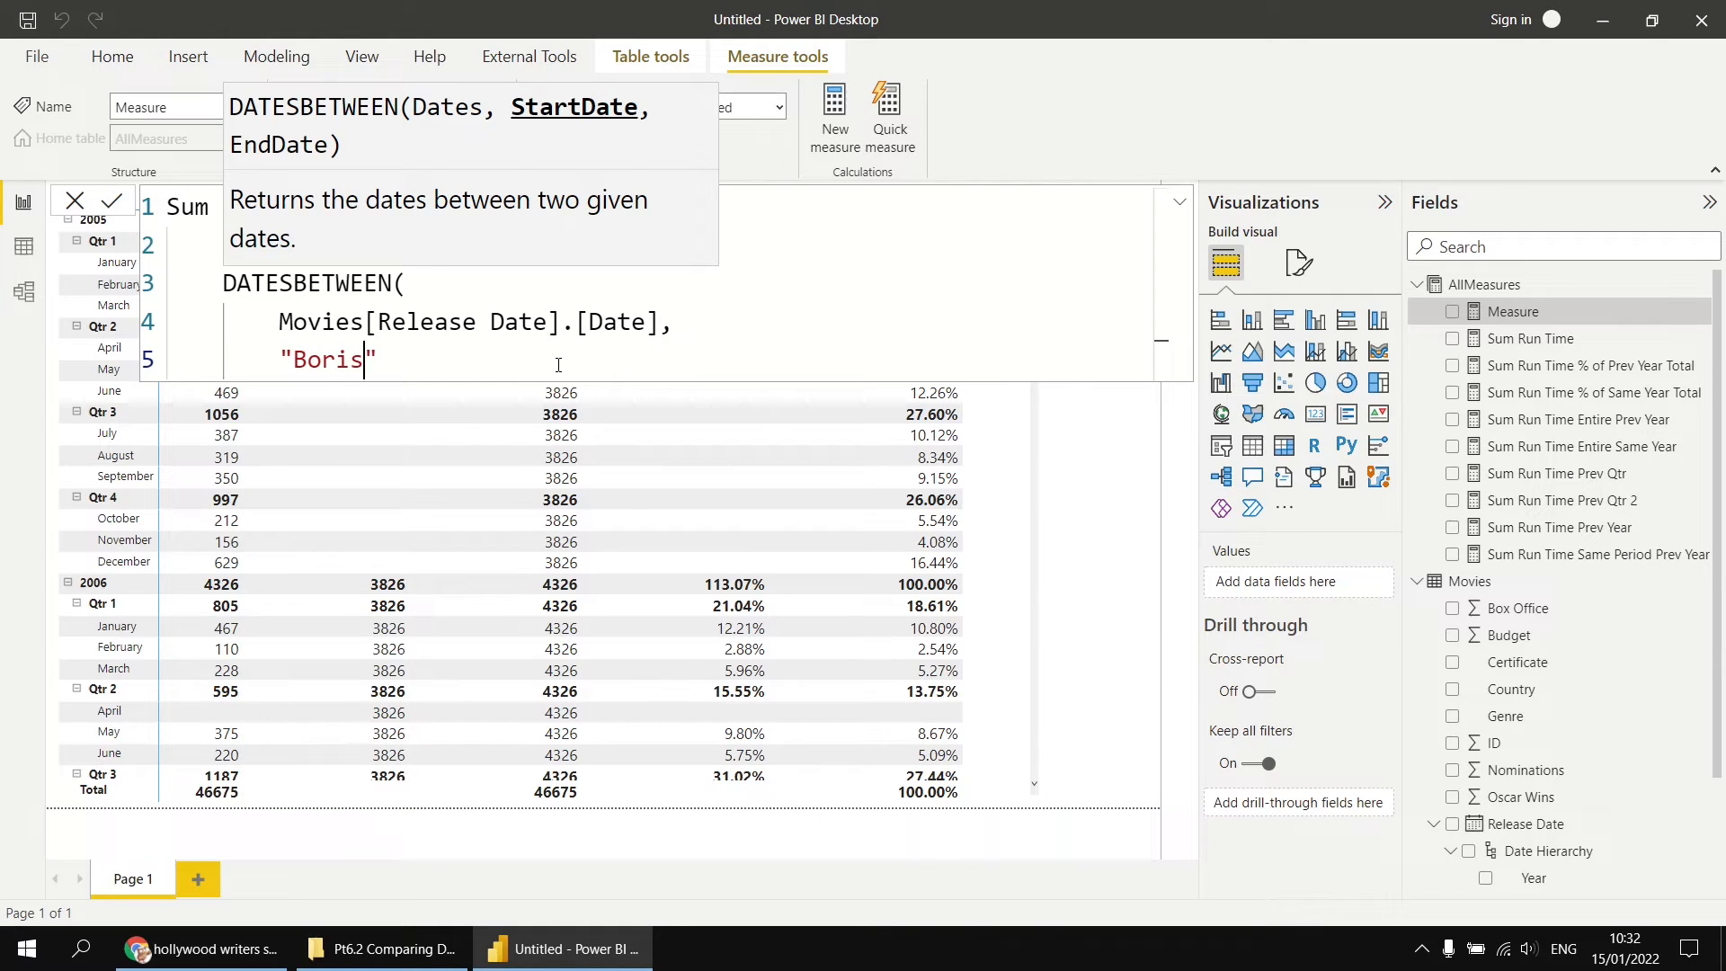
{"action": "key", "text": "ctrl+z"}
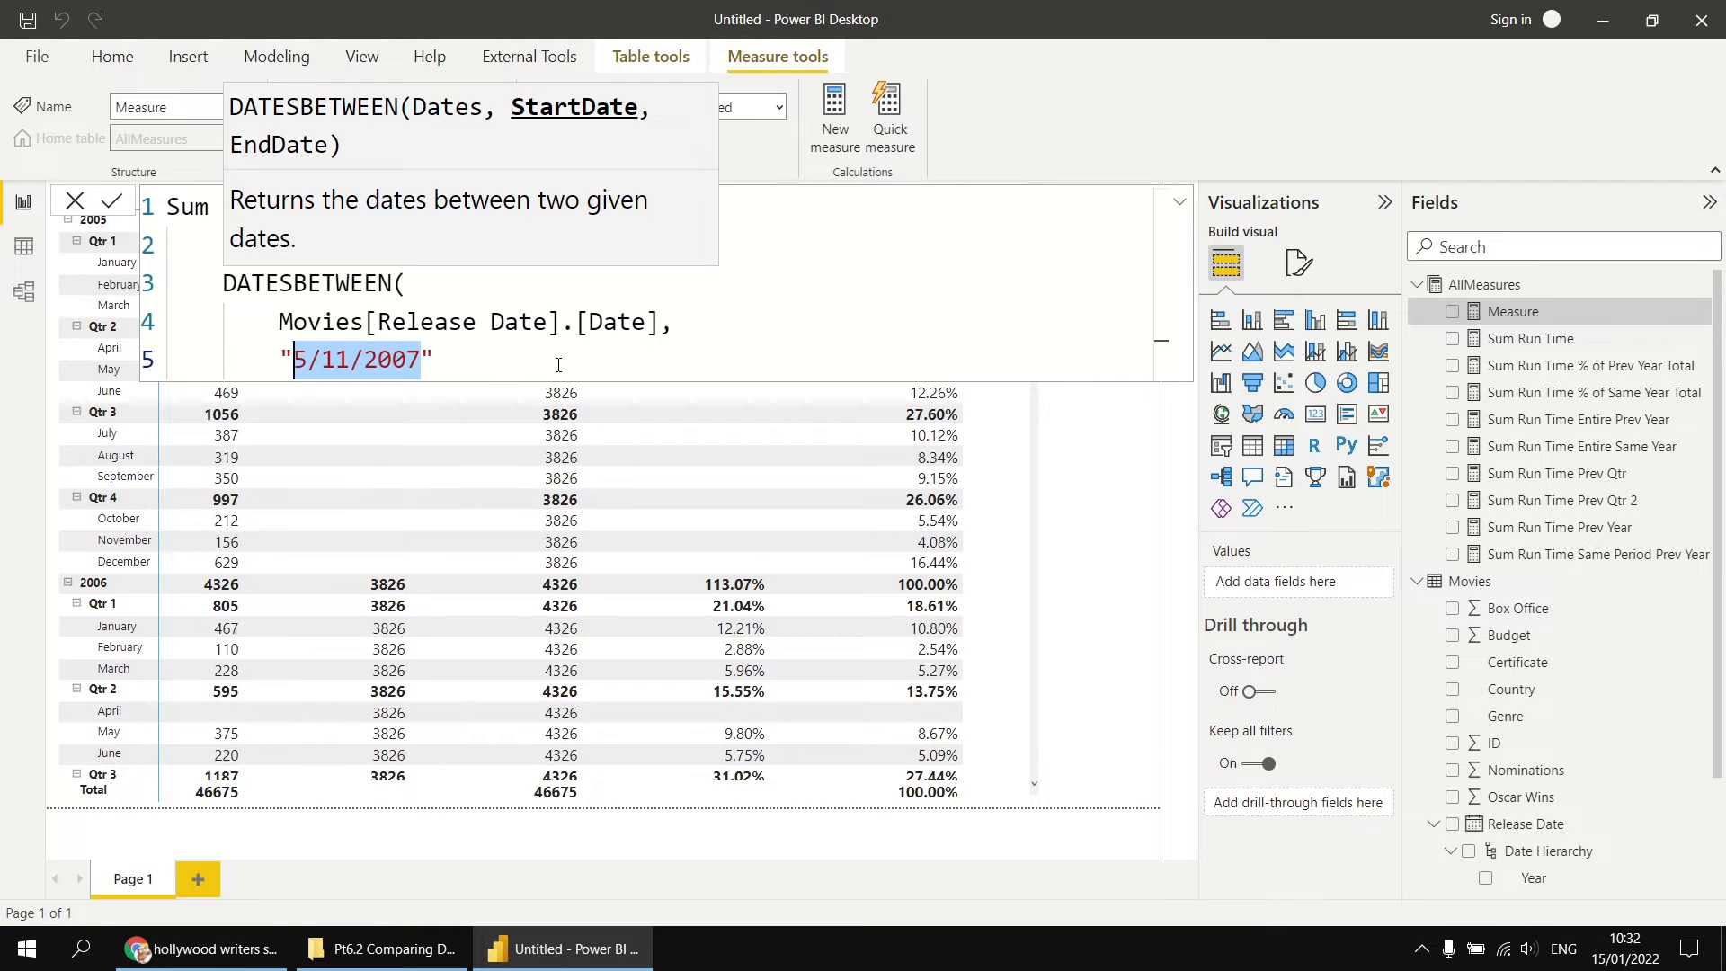
{"action": "key", "text": "Right"}
{"action": "key", "text": "Right"}
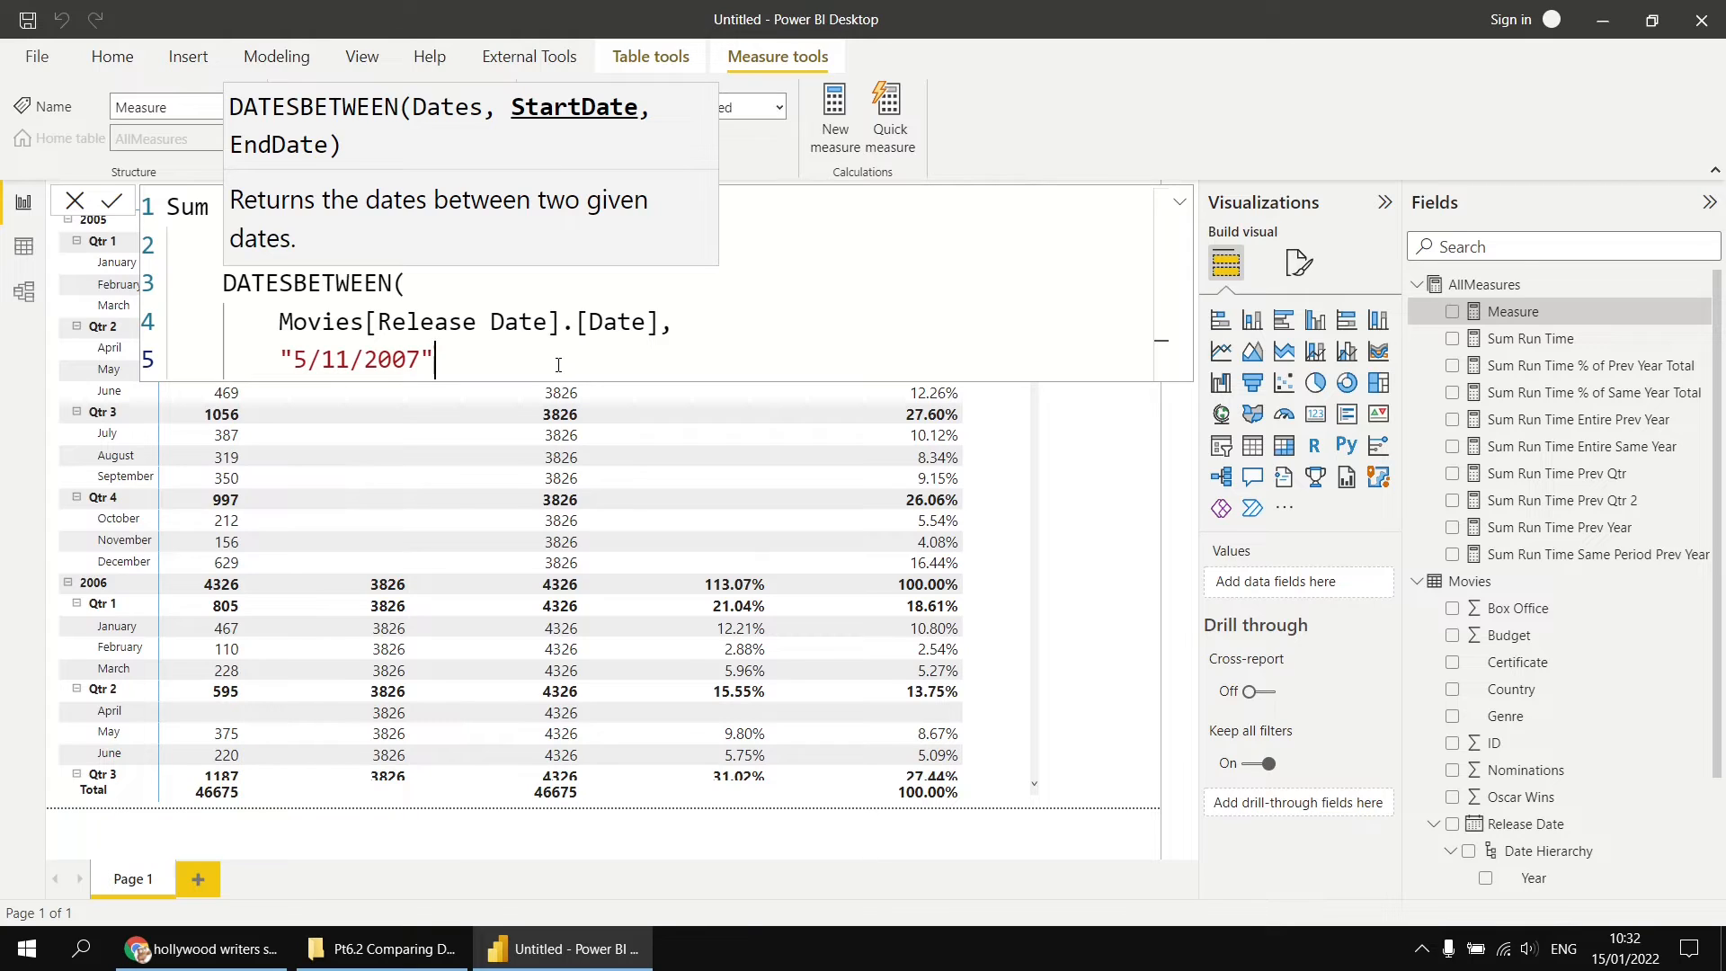
Step: Rewrite the quoted start date with the month spelled out as "5 Nov 2007"
{"action": "key", "text": "Left"}
{"action": "key", "text": "shift+Left"}
{"action": "key", "text": "shift+Left"}
{"action": "key", "text": "shift+Left"}
{"action": "key", "text": "shift+Left"}
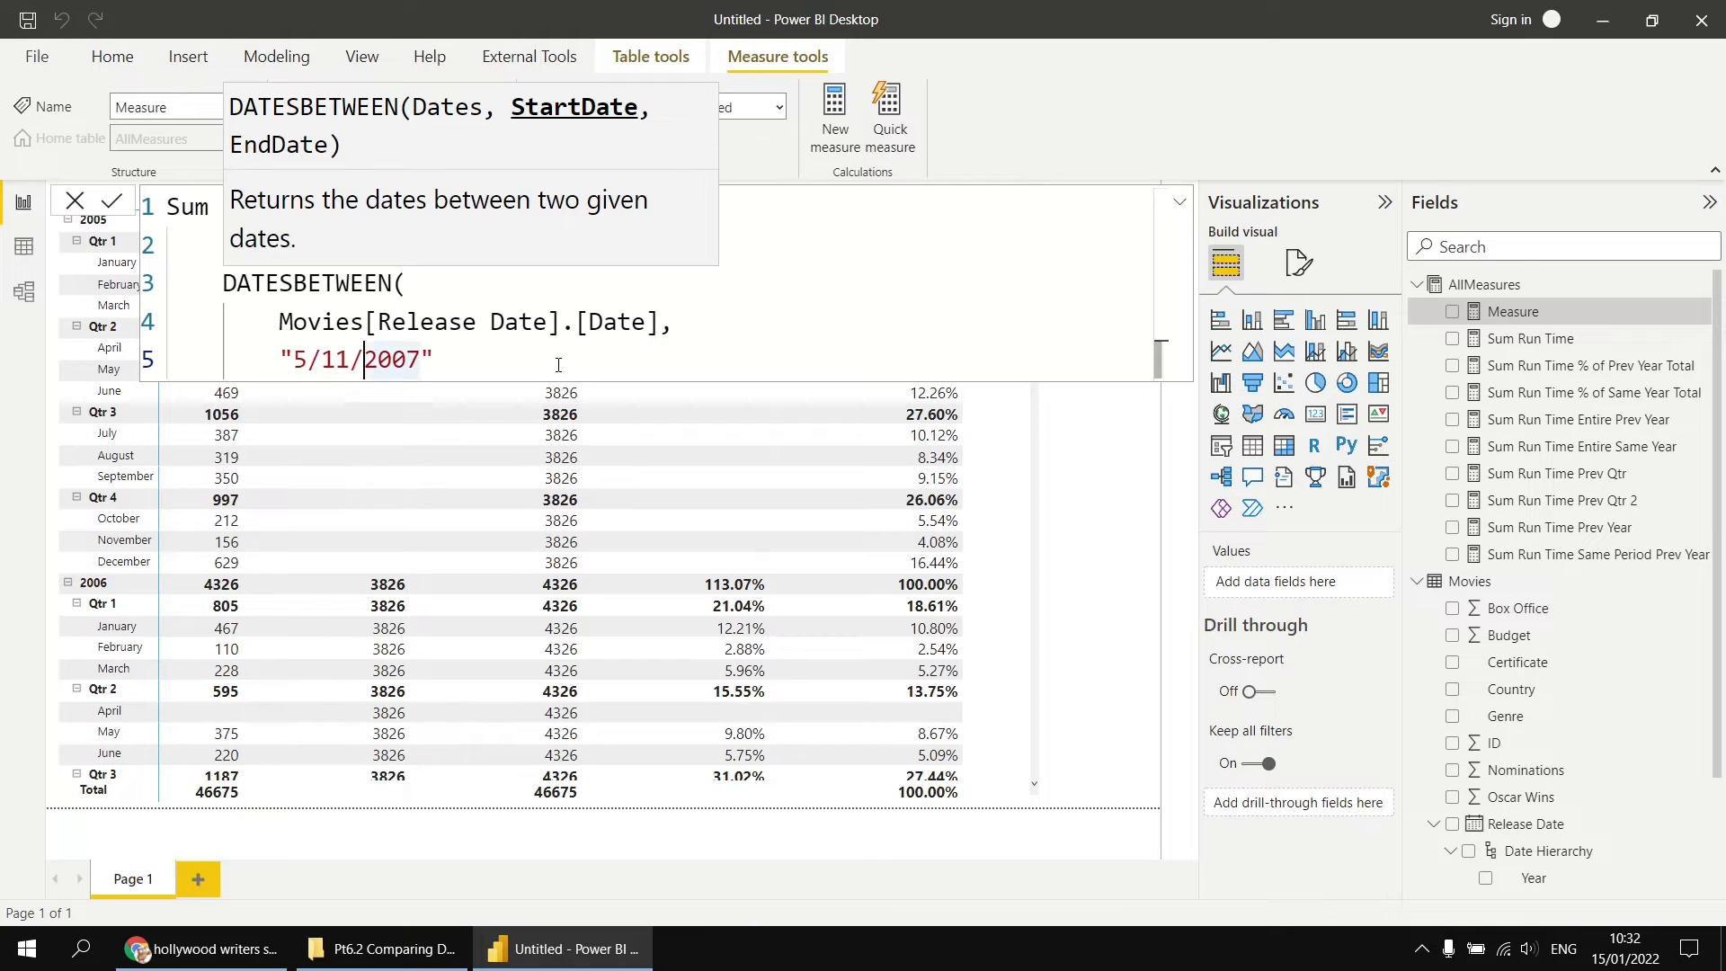
{"action": "key", "text": "Left"}
{"action": "key", "text": "shift+Left"}
{"action": "key", "text": "shift+Left"}
{"action": "key", "text": "shift+Left"}
{"action": "key", "text": "shift+Left"}
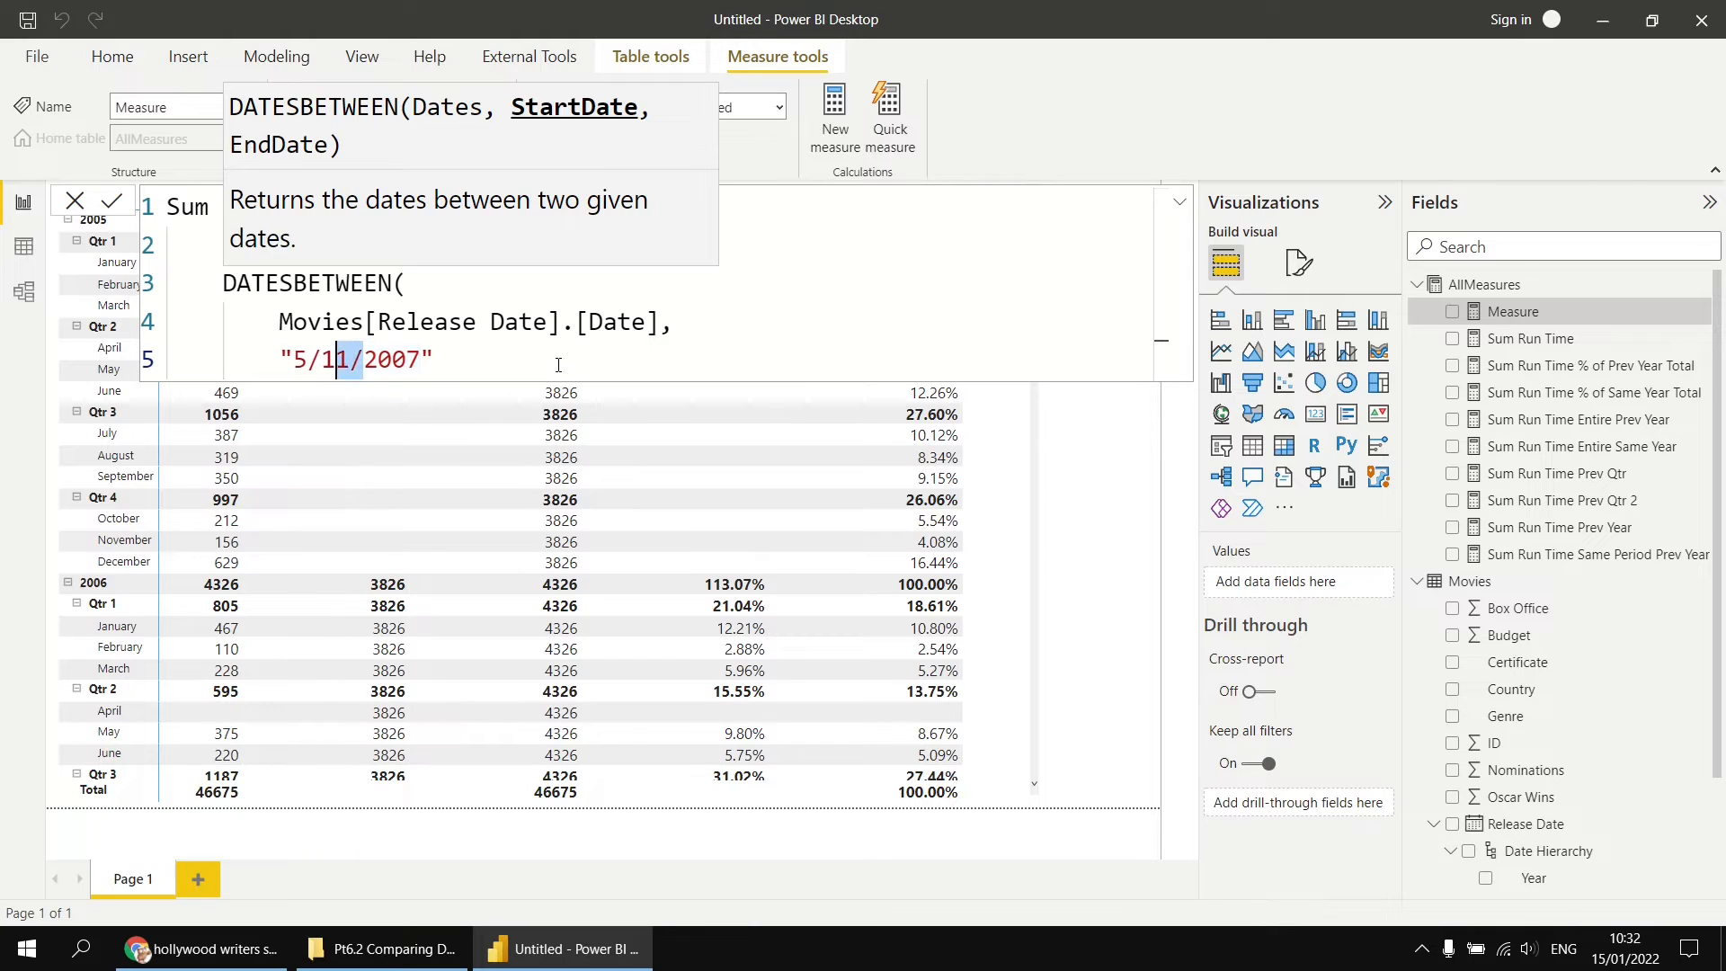
{"action": "type", "text": "No"}
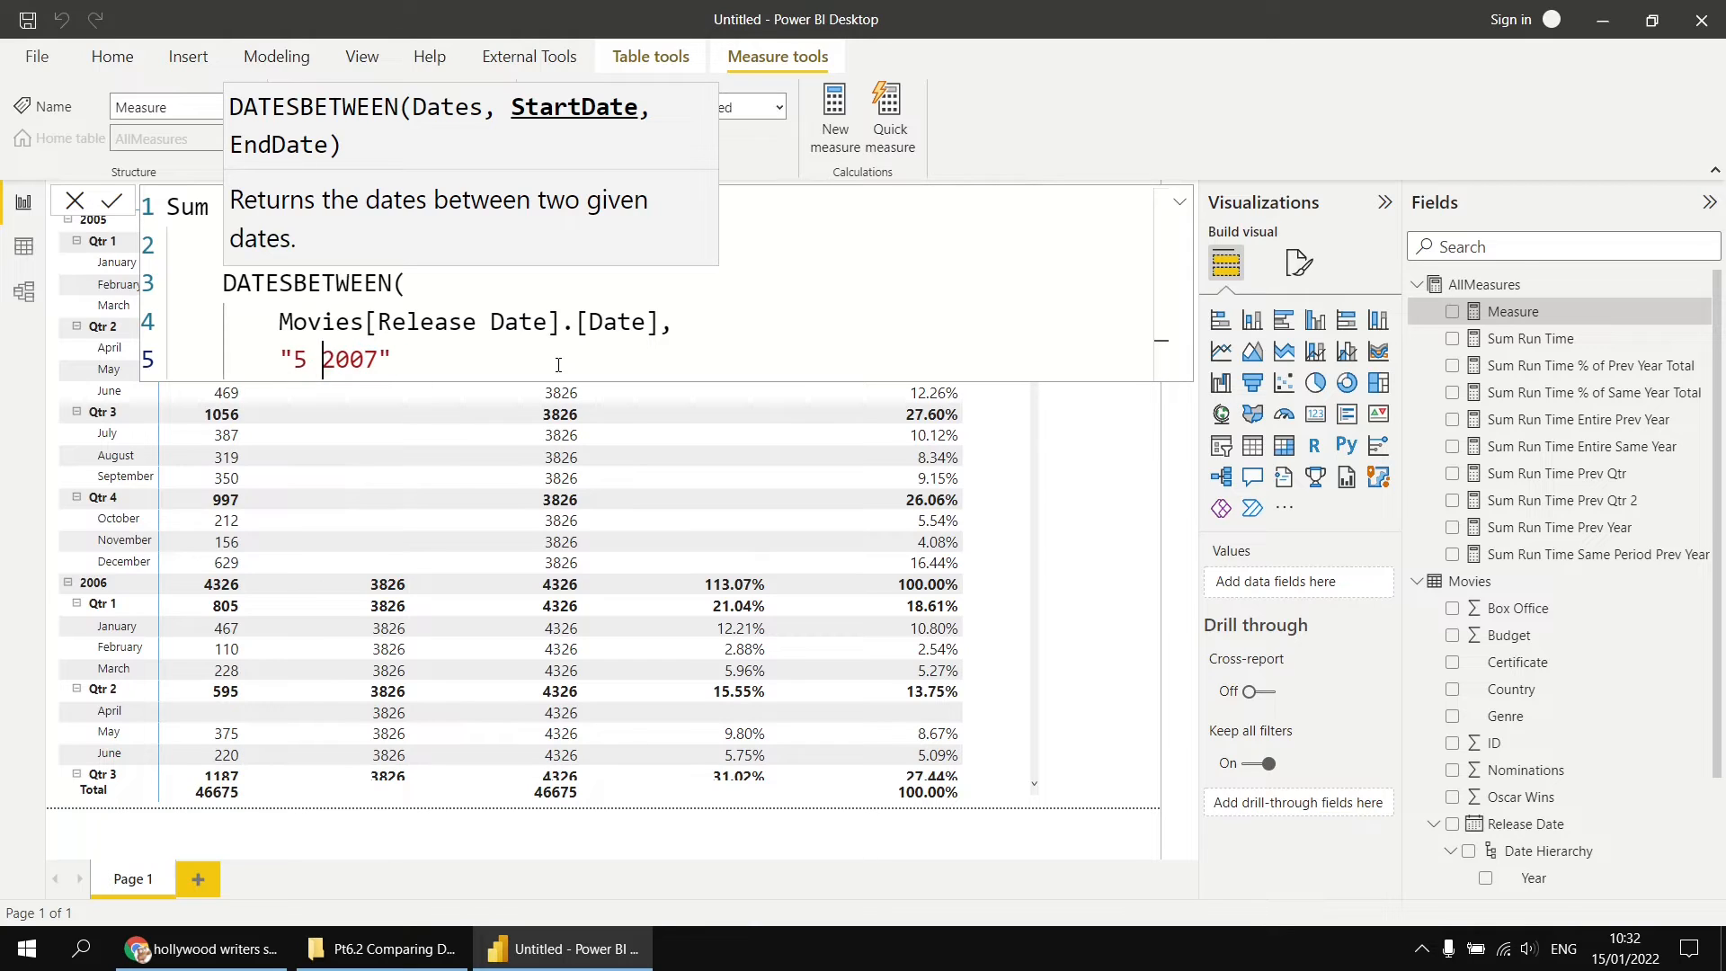
{"action": "type", "text": "v"}
{"action": "key", "text": "Right"}
{"action": "key", "text": "Right"}
{"action": "key", "text": "Right"}
{"action": "key", "text": "Right"}
Step: Wrap the quoted start date in the DATEVALUE function, including the closing parenthesis
{"action": "key", "text": "Left"}
{"action": "key", "text": "Left"}
{"action": "key", "text": "Left"}
{"action": "key", "text": "Left"}
{"action": "key", "text": "Left"}
{"action": "key", "text": "Left"}
{"action": "key", "text": "Left"}
{"action": "key", "text": "Left"}
{"action": "key", "text": "Left"}
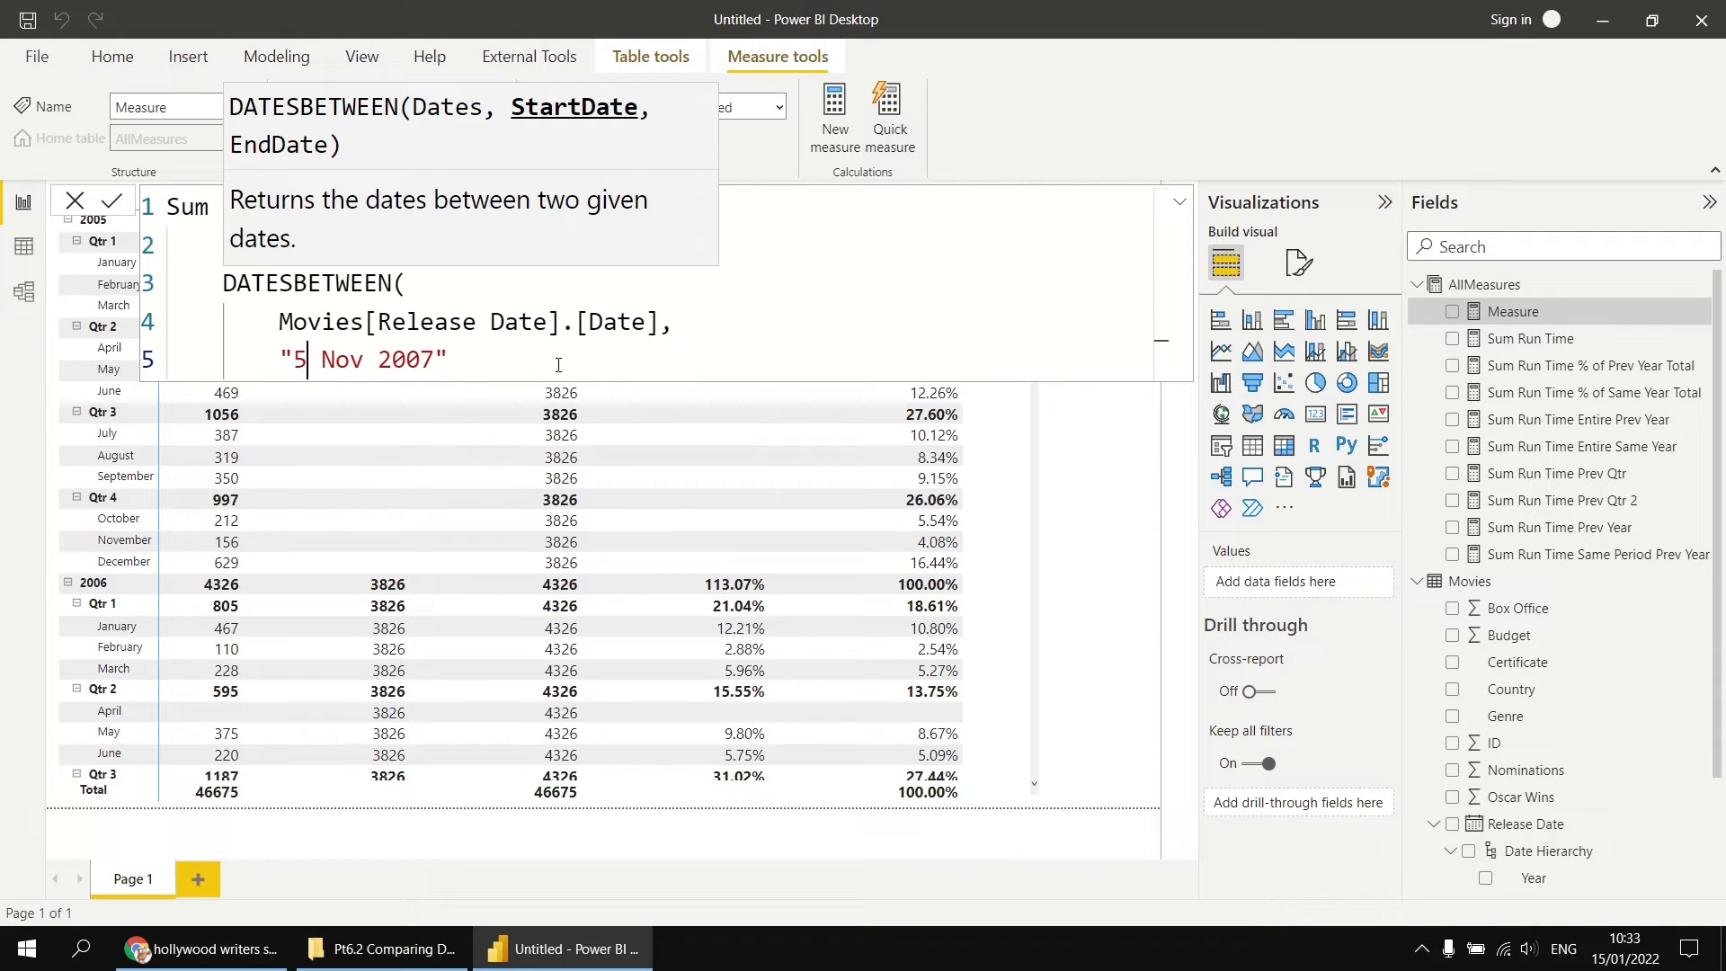
{"action": "key", "text": "Left"}
{"action": "key", "text": "Left"}
{"action": "type", "text": "DATE"}
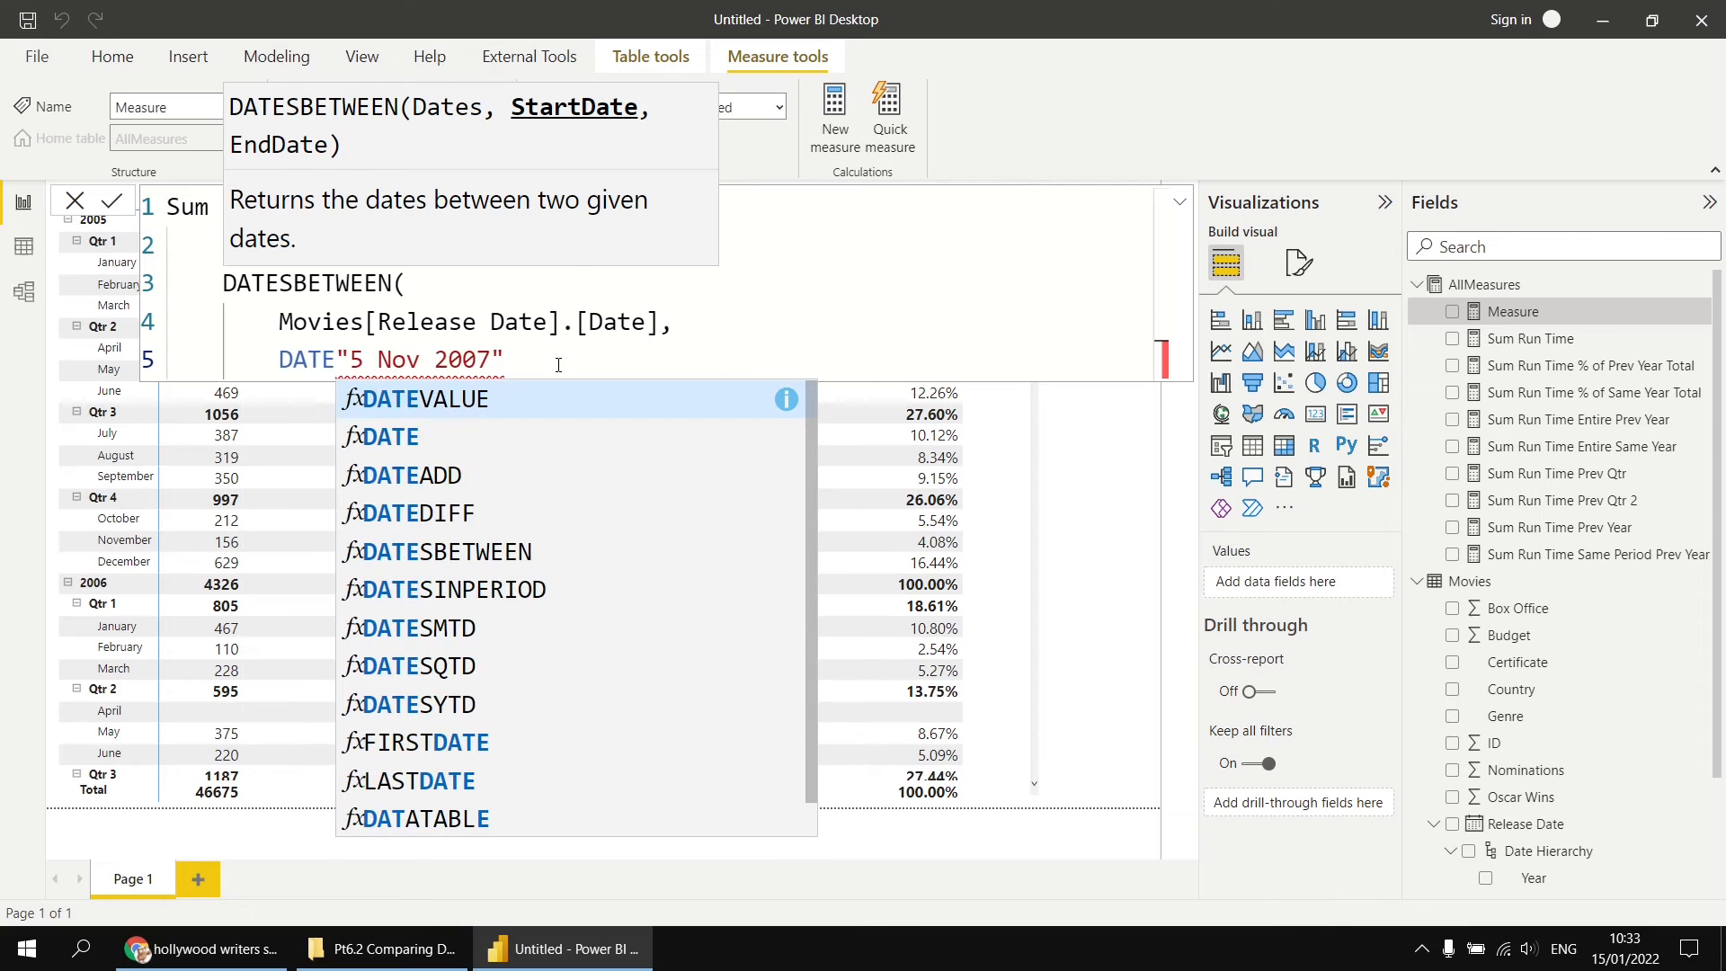
{"action": "key", "text": "Tab"}
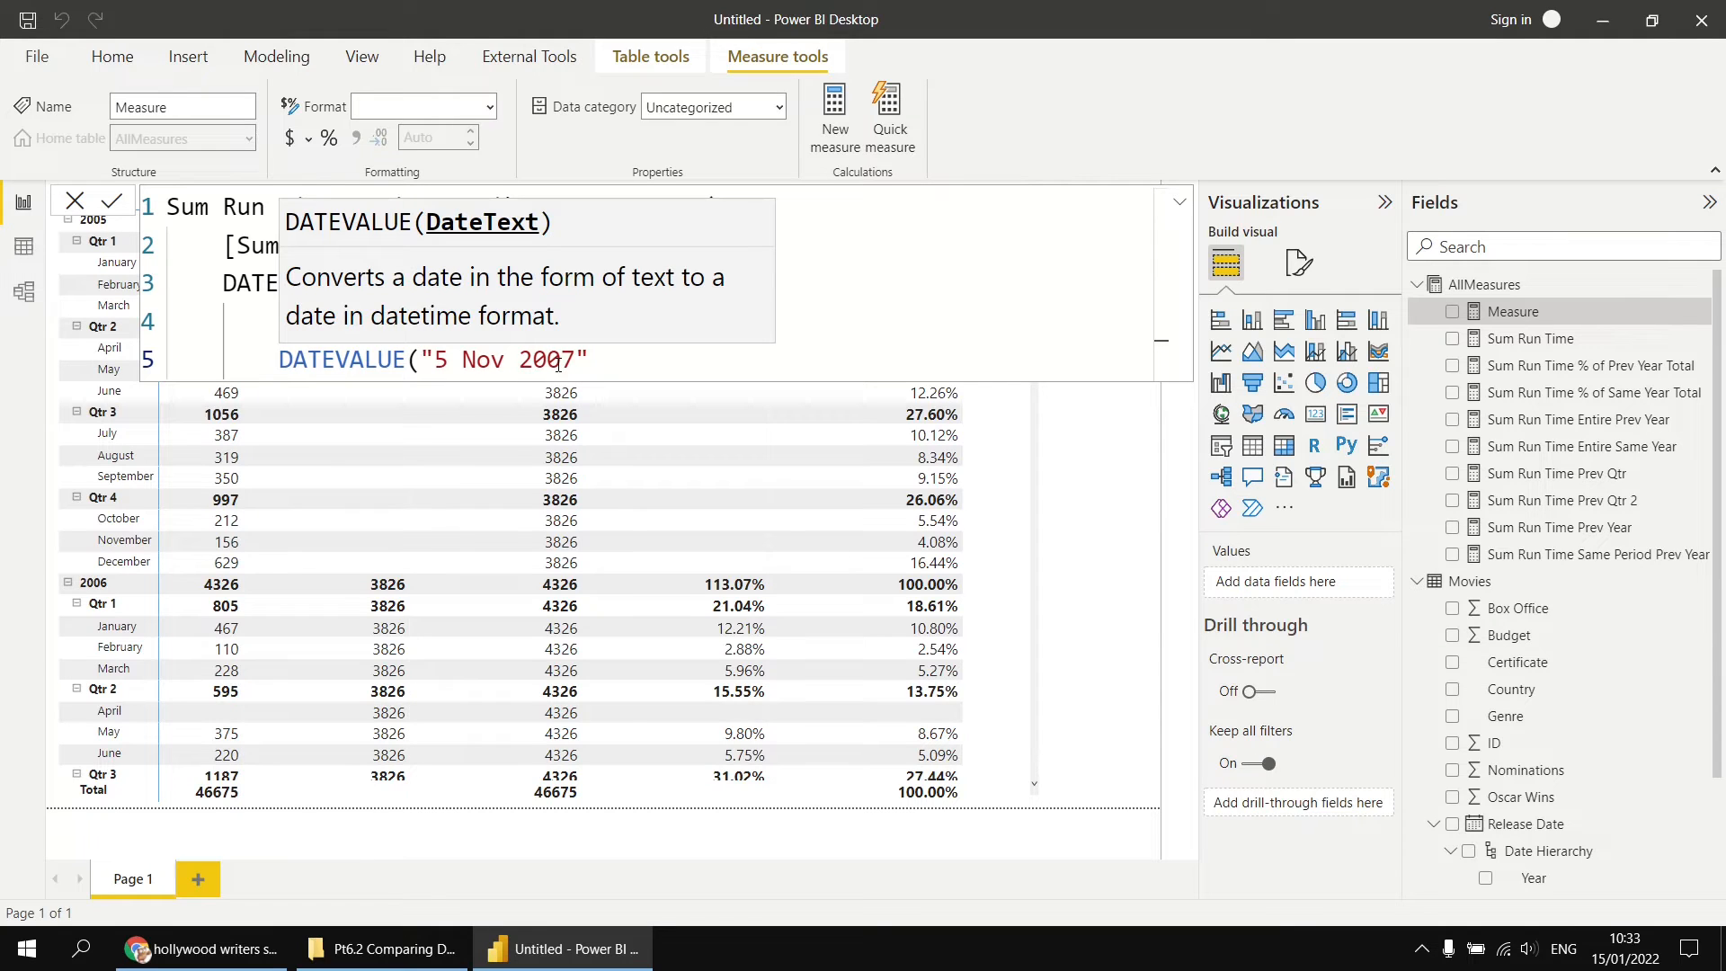
{"action": "key", "text": "ctrl+Right"}
{"action": "key", "text": "ctrl+Right"}
{"action": "key", "text": "ctrl+Right"}
{"action": "key", "text": "ctrl+Right"}
{"action": "type", "text": ")"}
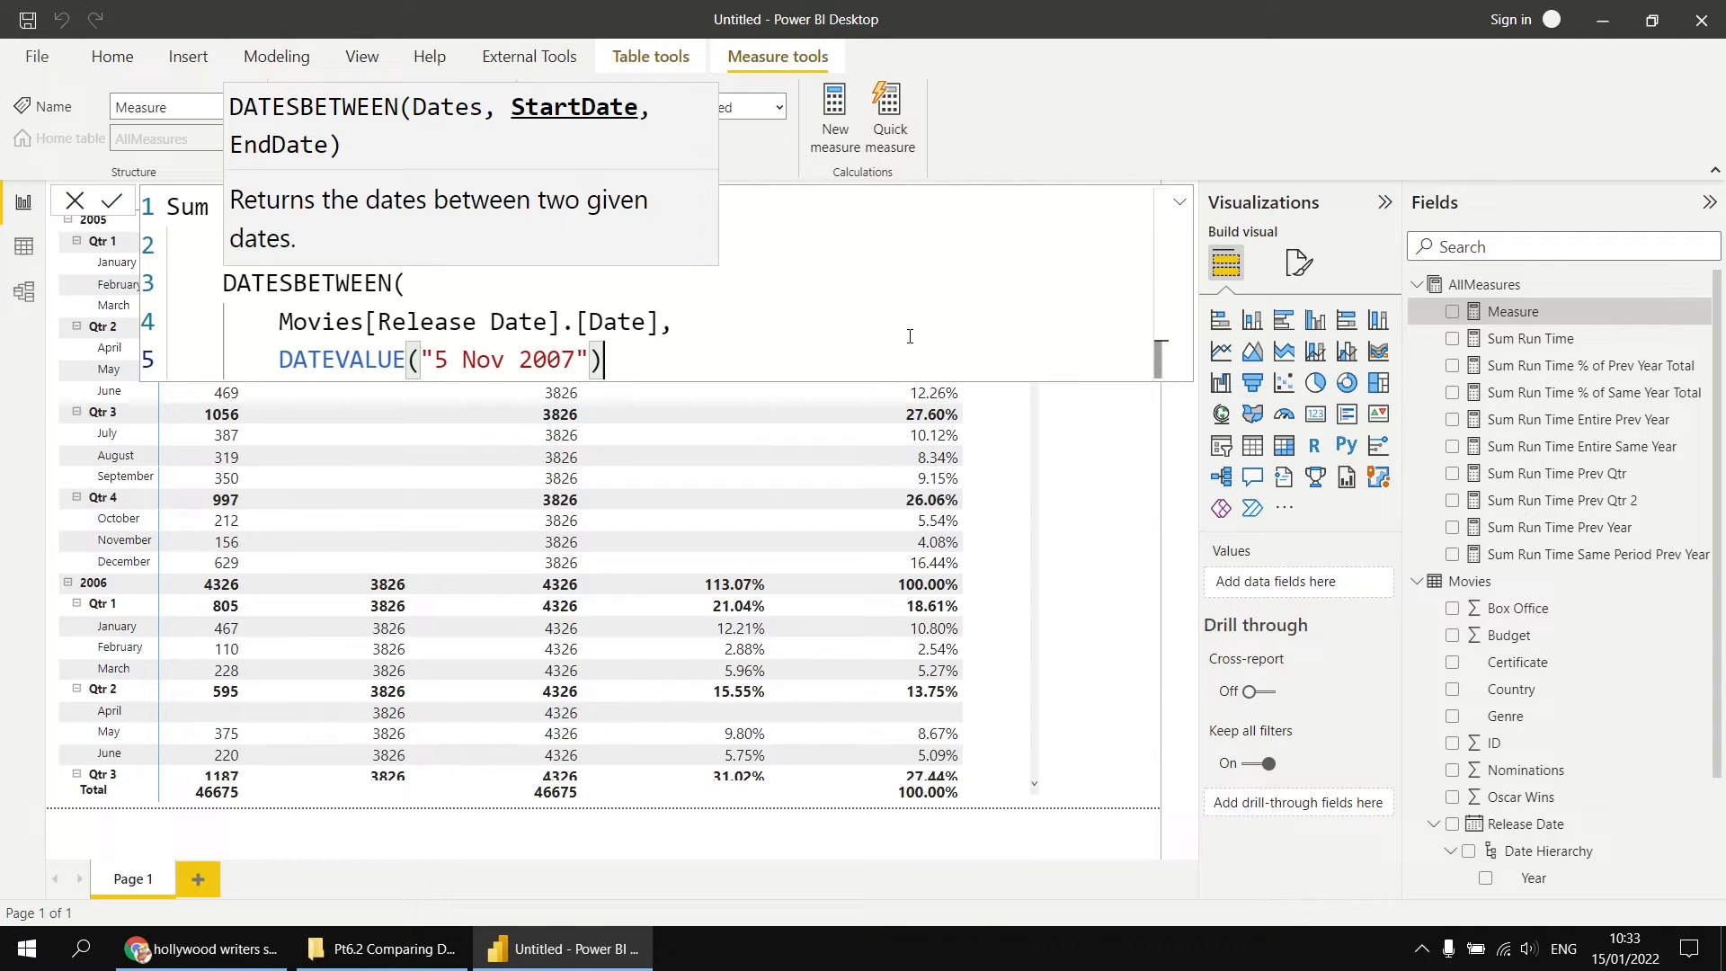
Step: Add DATE(2008, 2, 12) on a new line as the end date argument of DATESBETWEEN
{"action": "type", "text": ","}
{"action": "key", "text": "shift+Return"}
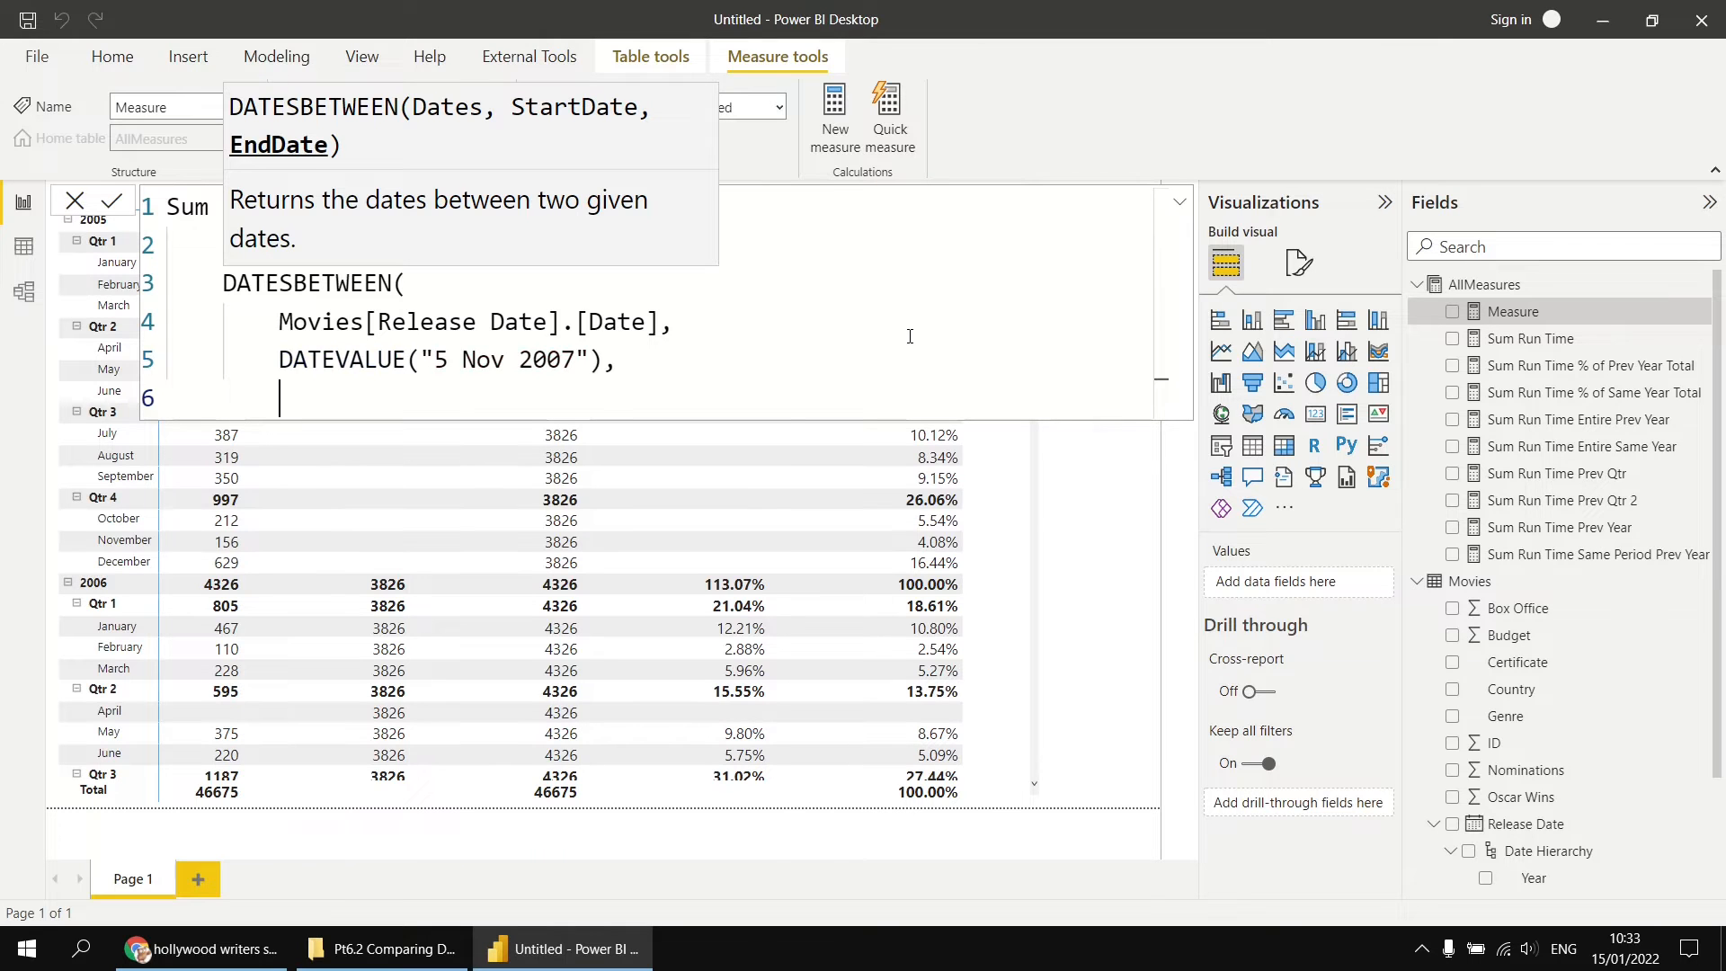
{"action": "type", "text": "DA"}
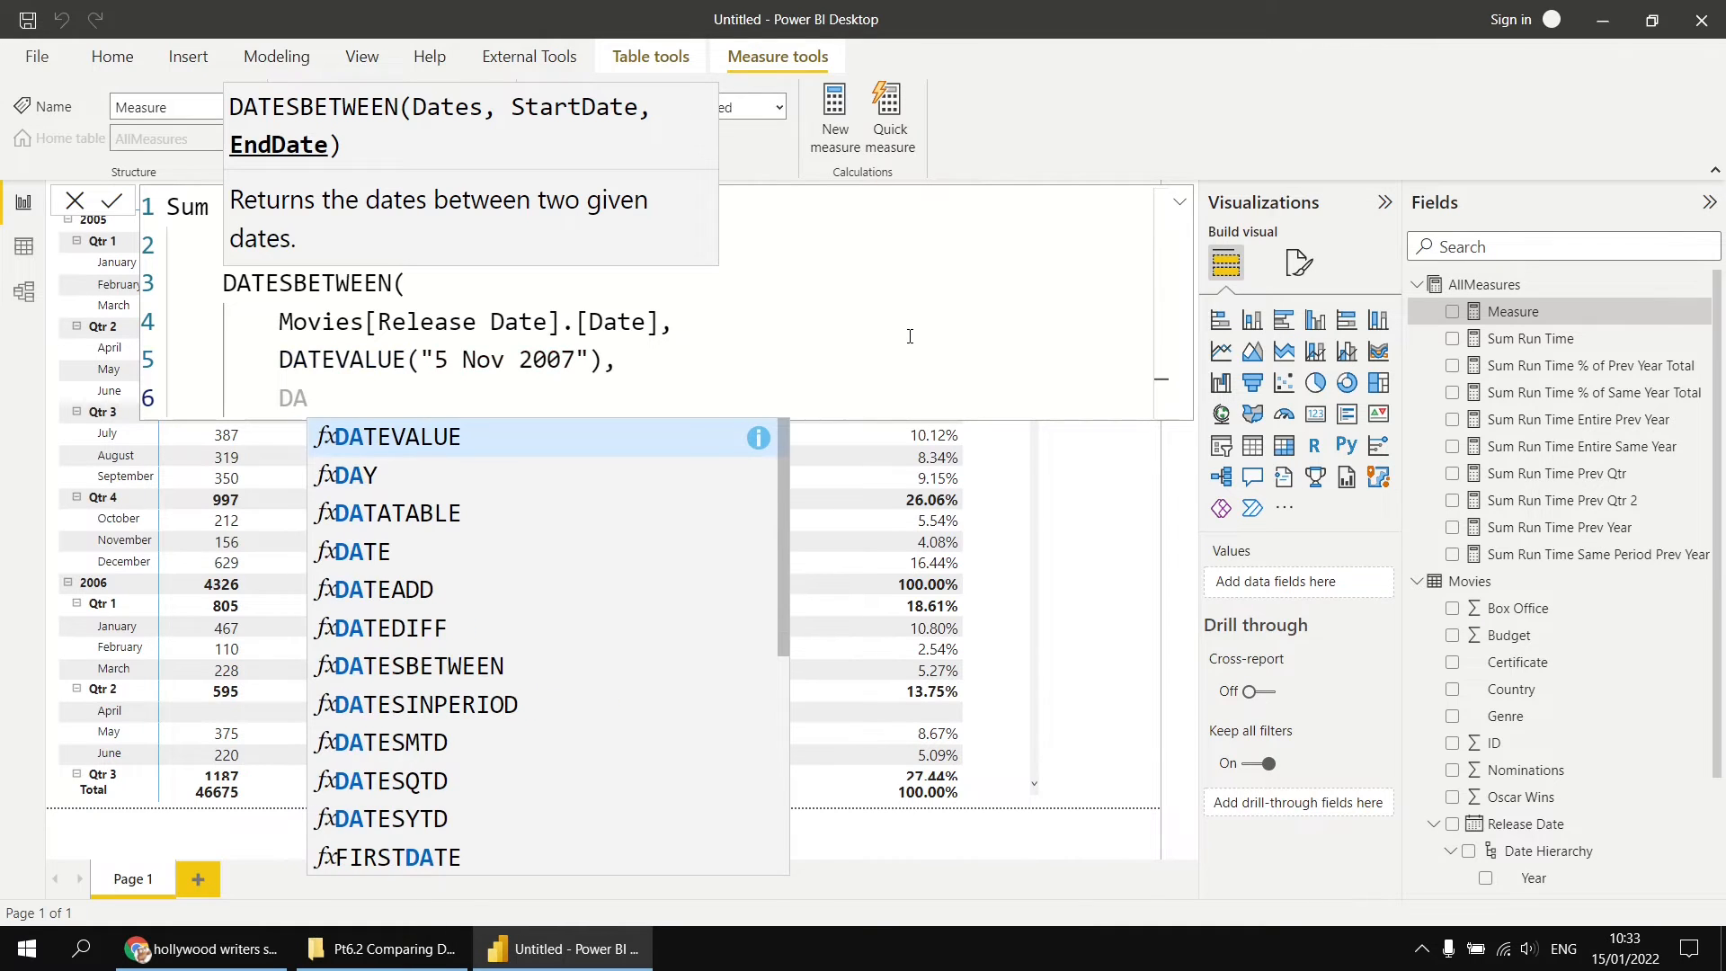
{"action": "key", "text": "Down"}
{"action": "key", "text": "Down"}
{"action": "key", "text": "Down"}
{"action": "key", "text": "Tab"}
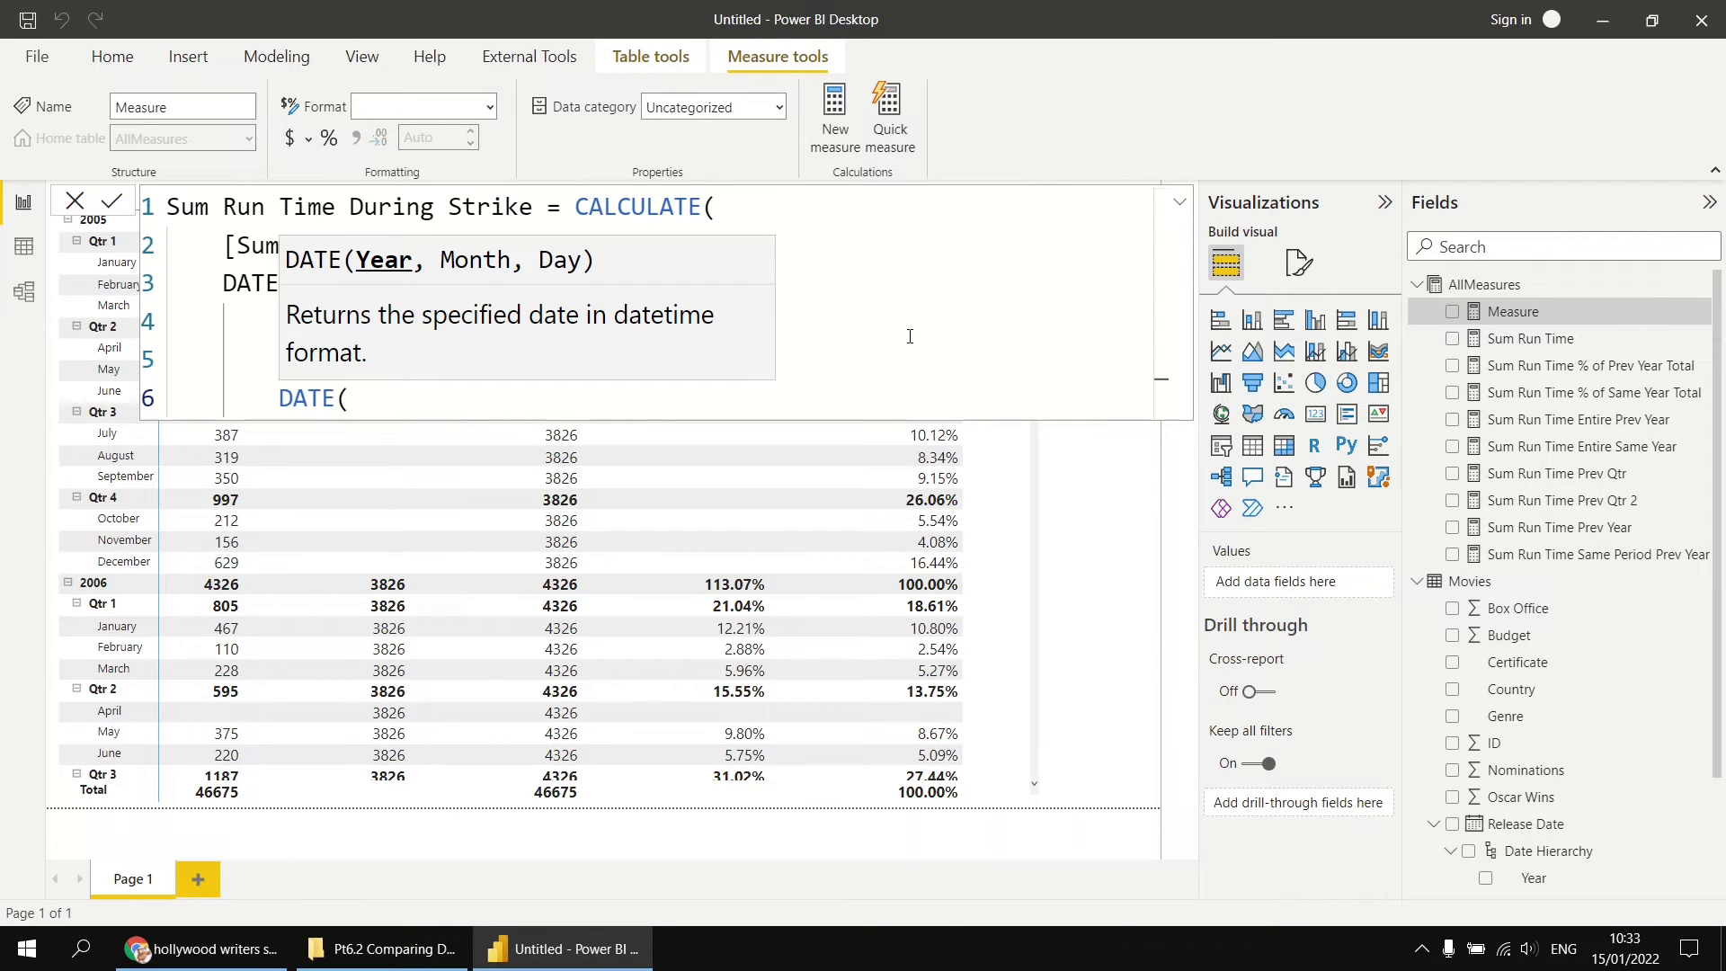
{"action": "type", "text": "2008,"}
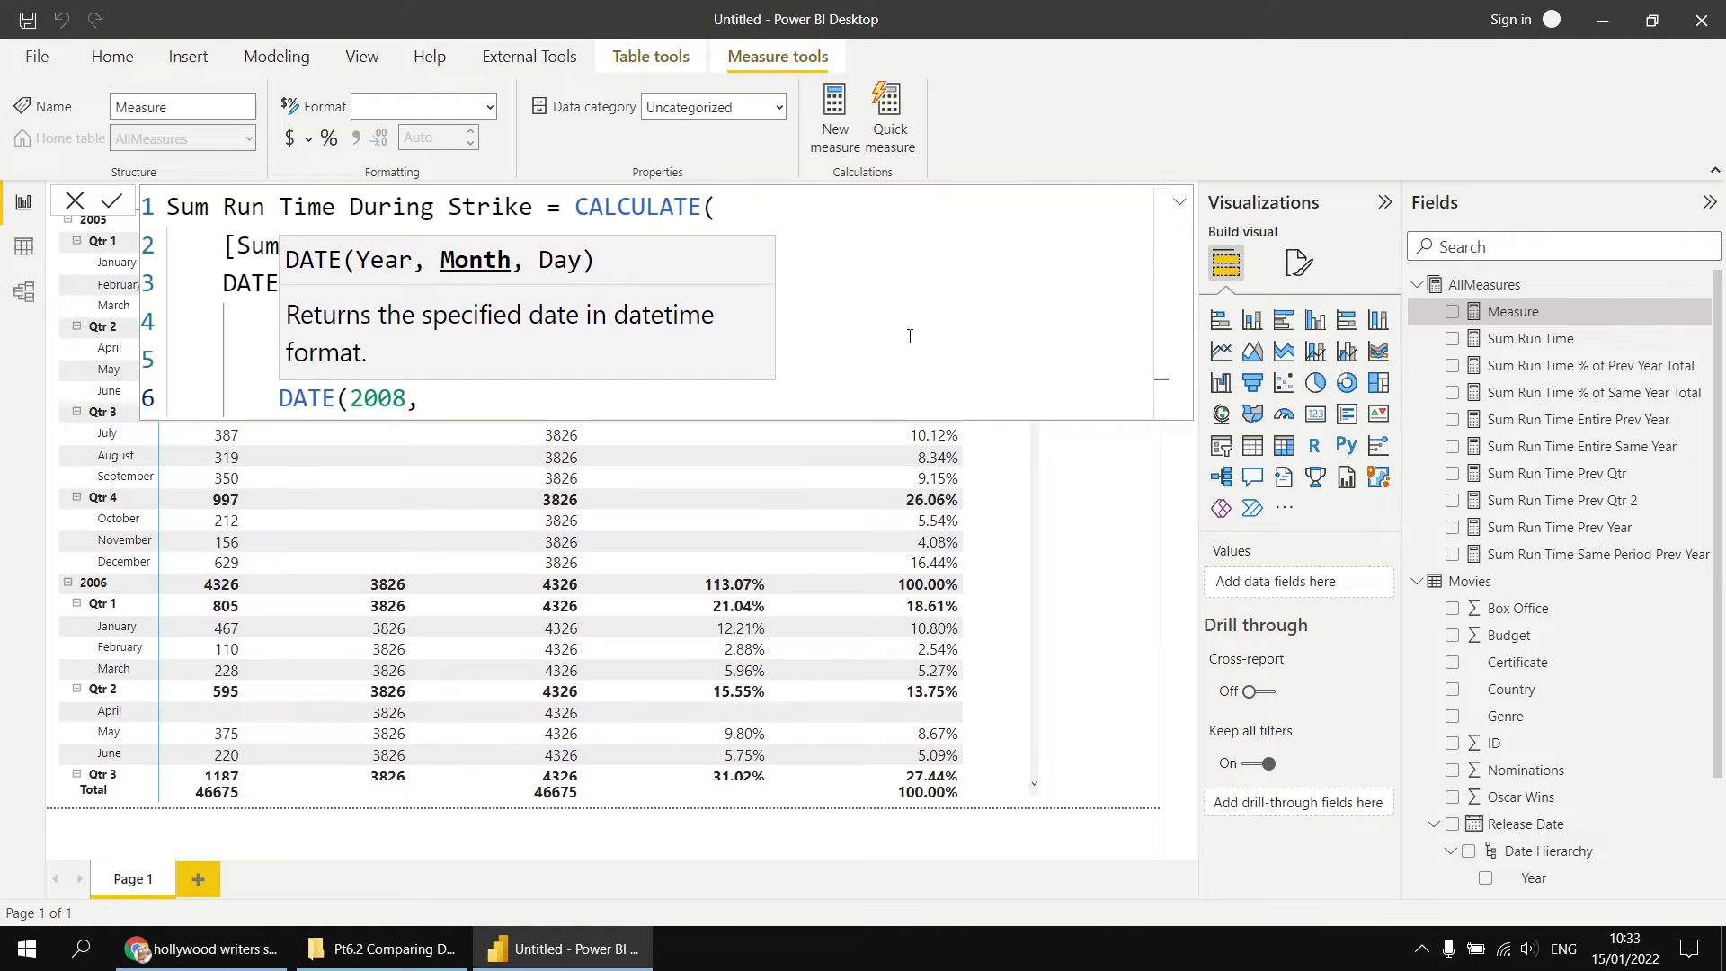
{"action": "type", "text": " 2, "}
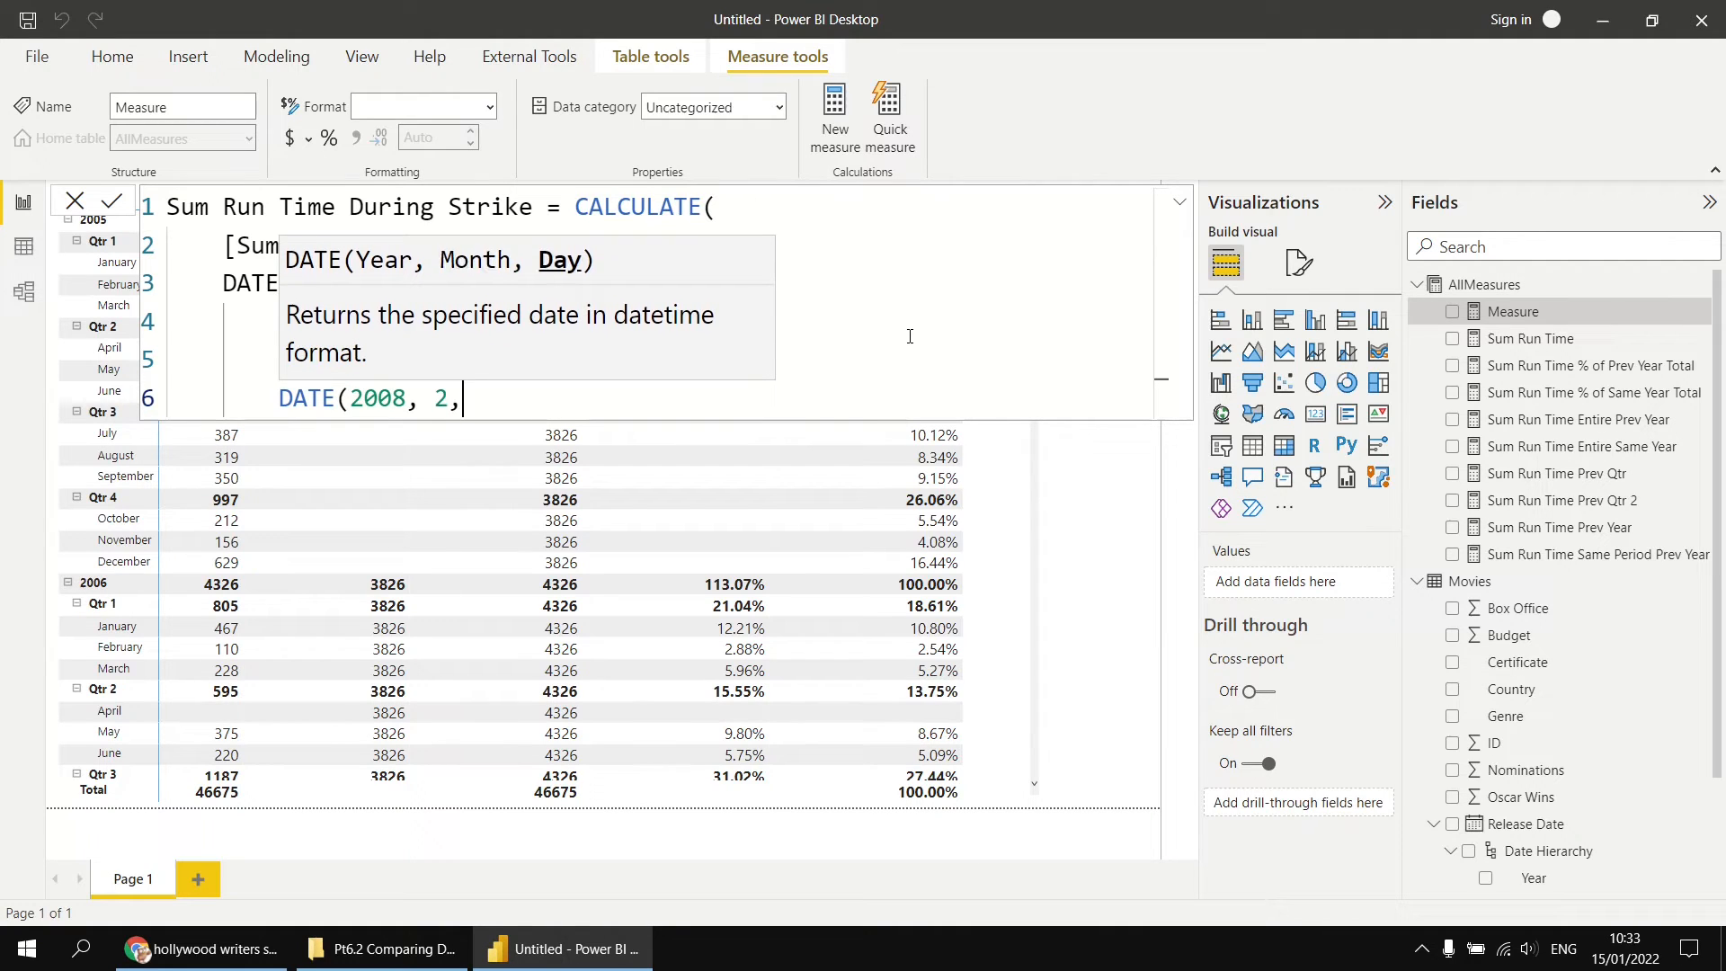
{"action": "type", "text": "12"}
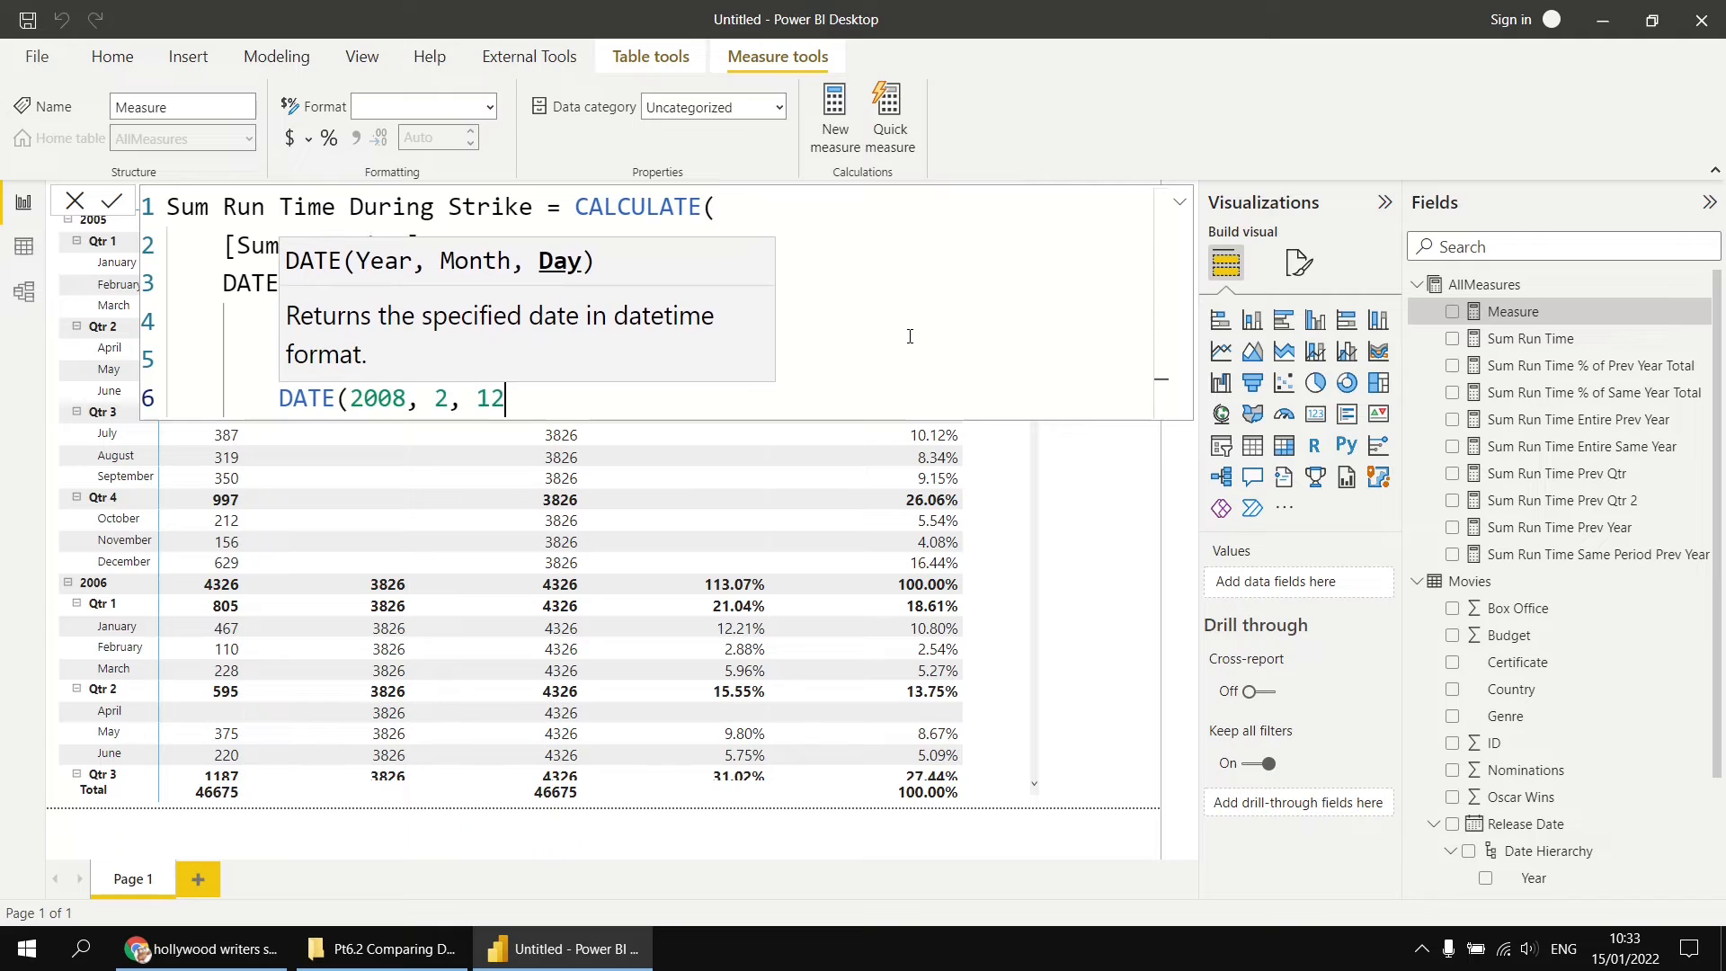
{"action": "type", "text": ")"}
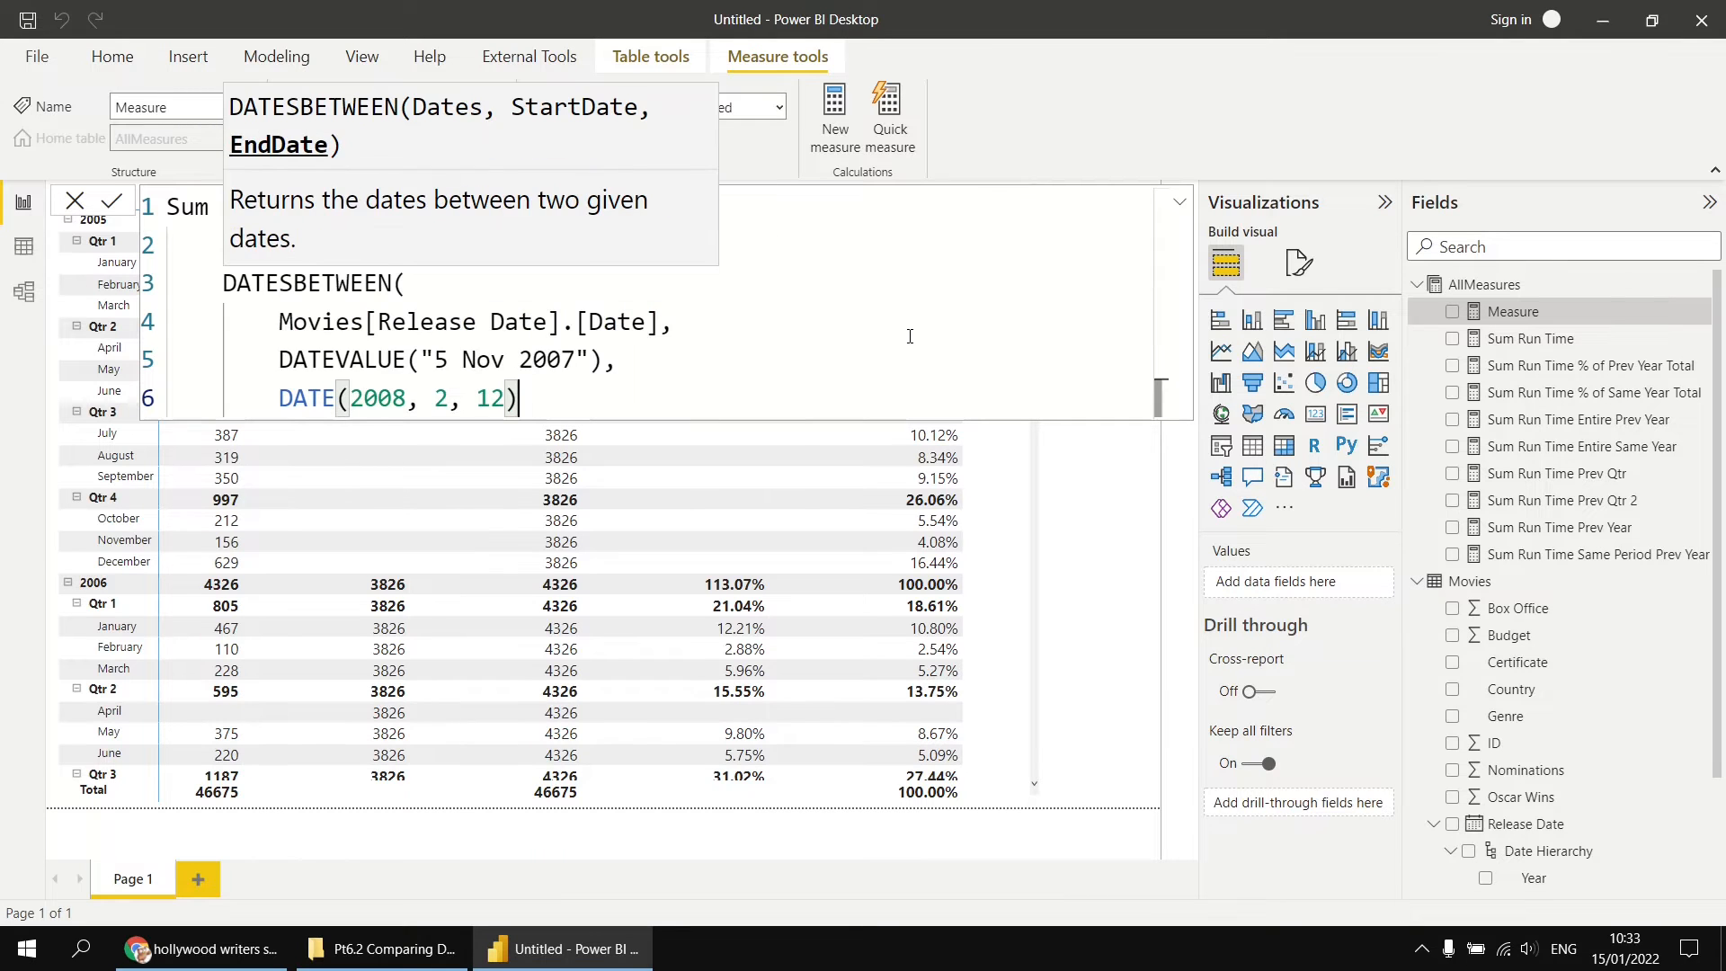
Step: Close the DATESBETWEEN and CALCULATE functions on separate lines and commit the Sum Run Time During Strike measure
{"action": "key", "text": "Return"}
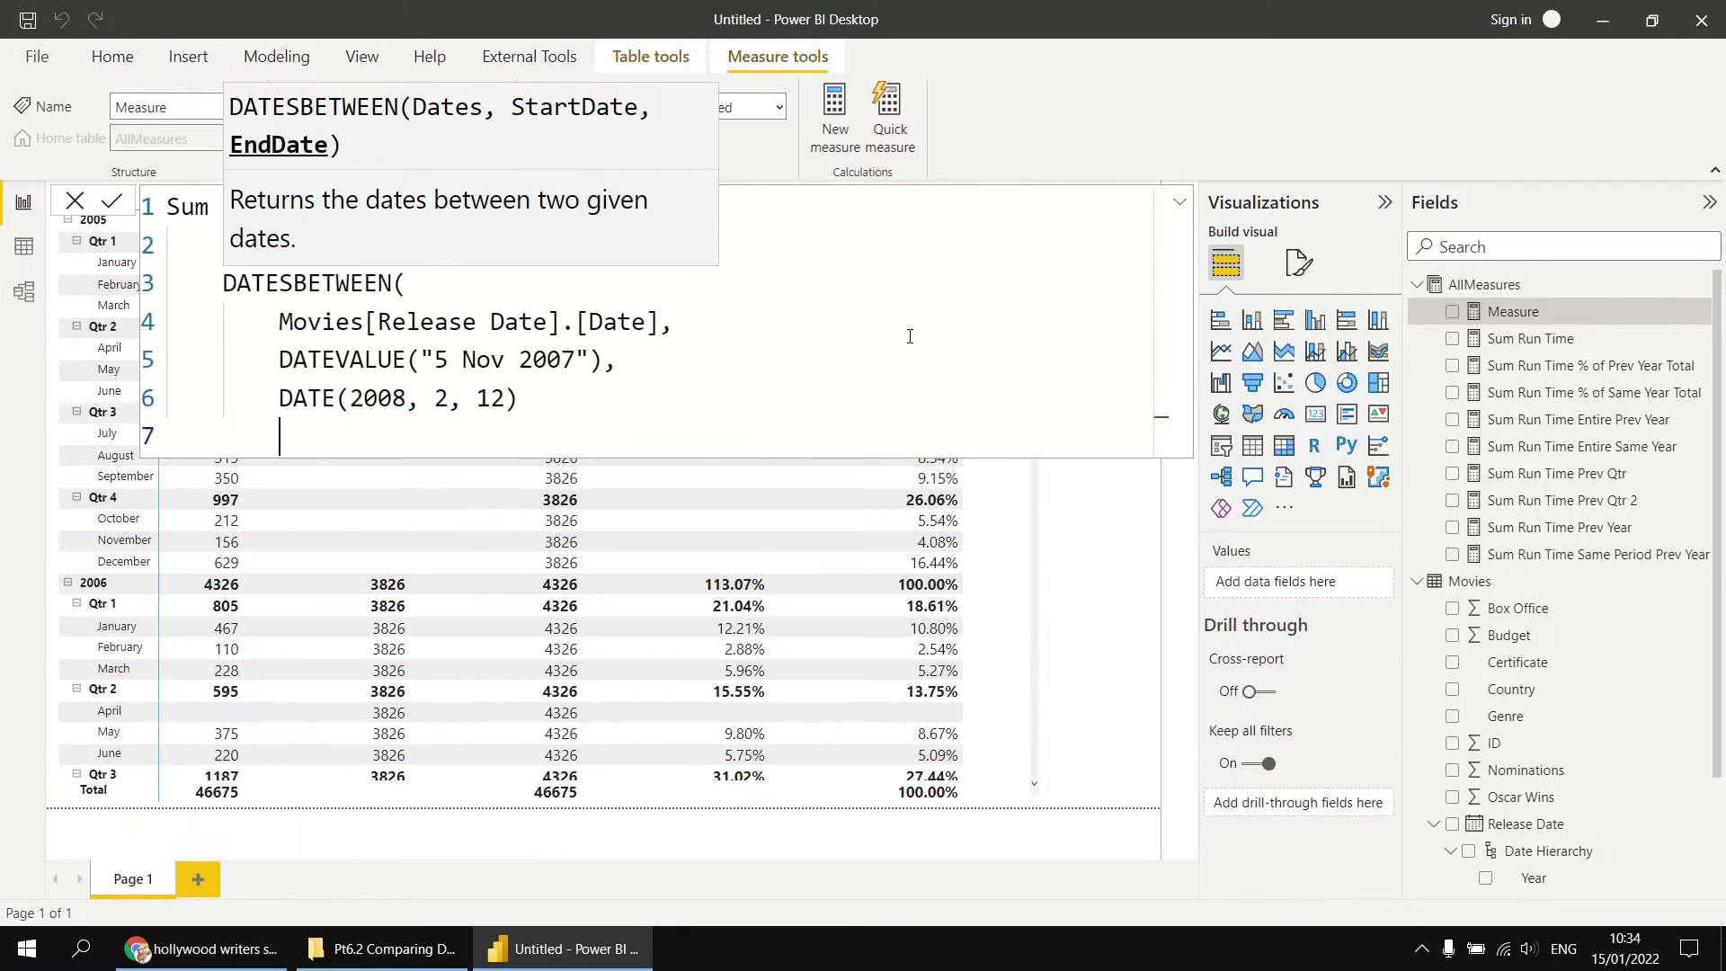
{"action": "type", "text": ")"}
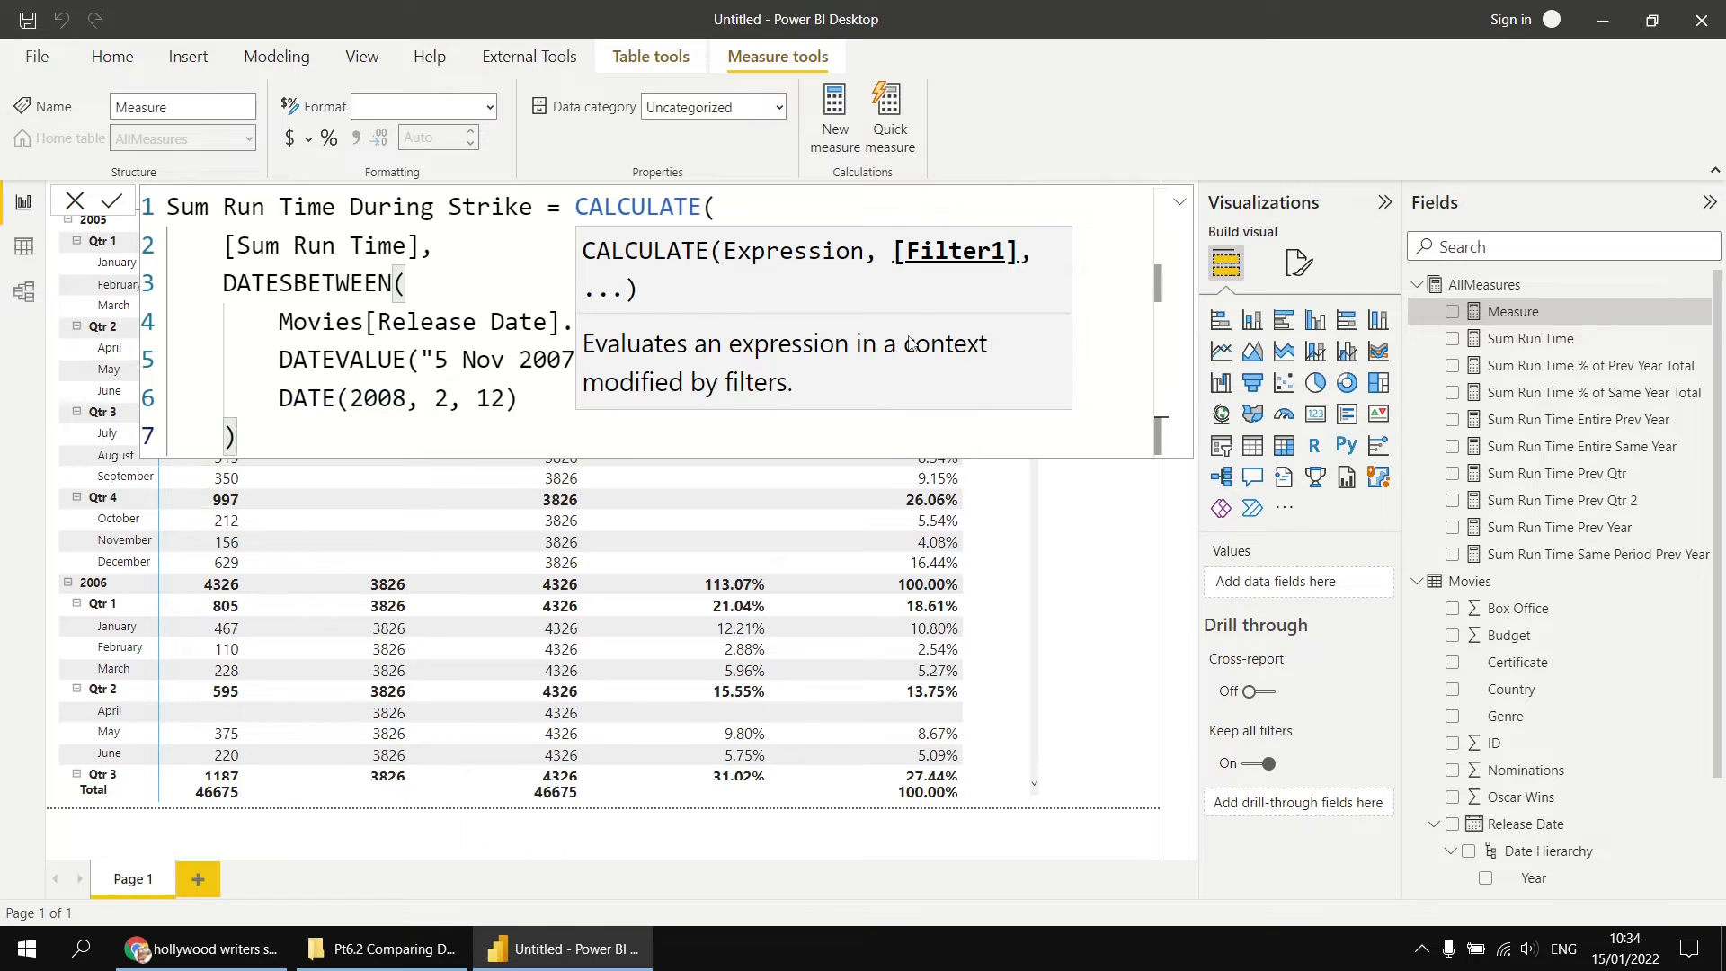
{"action": "key", "text": "shift+Return"}
{"action": "type", "text": ")"}
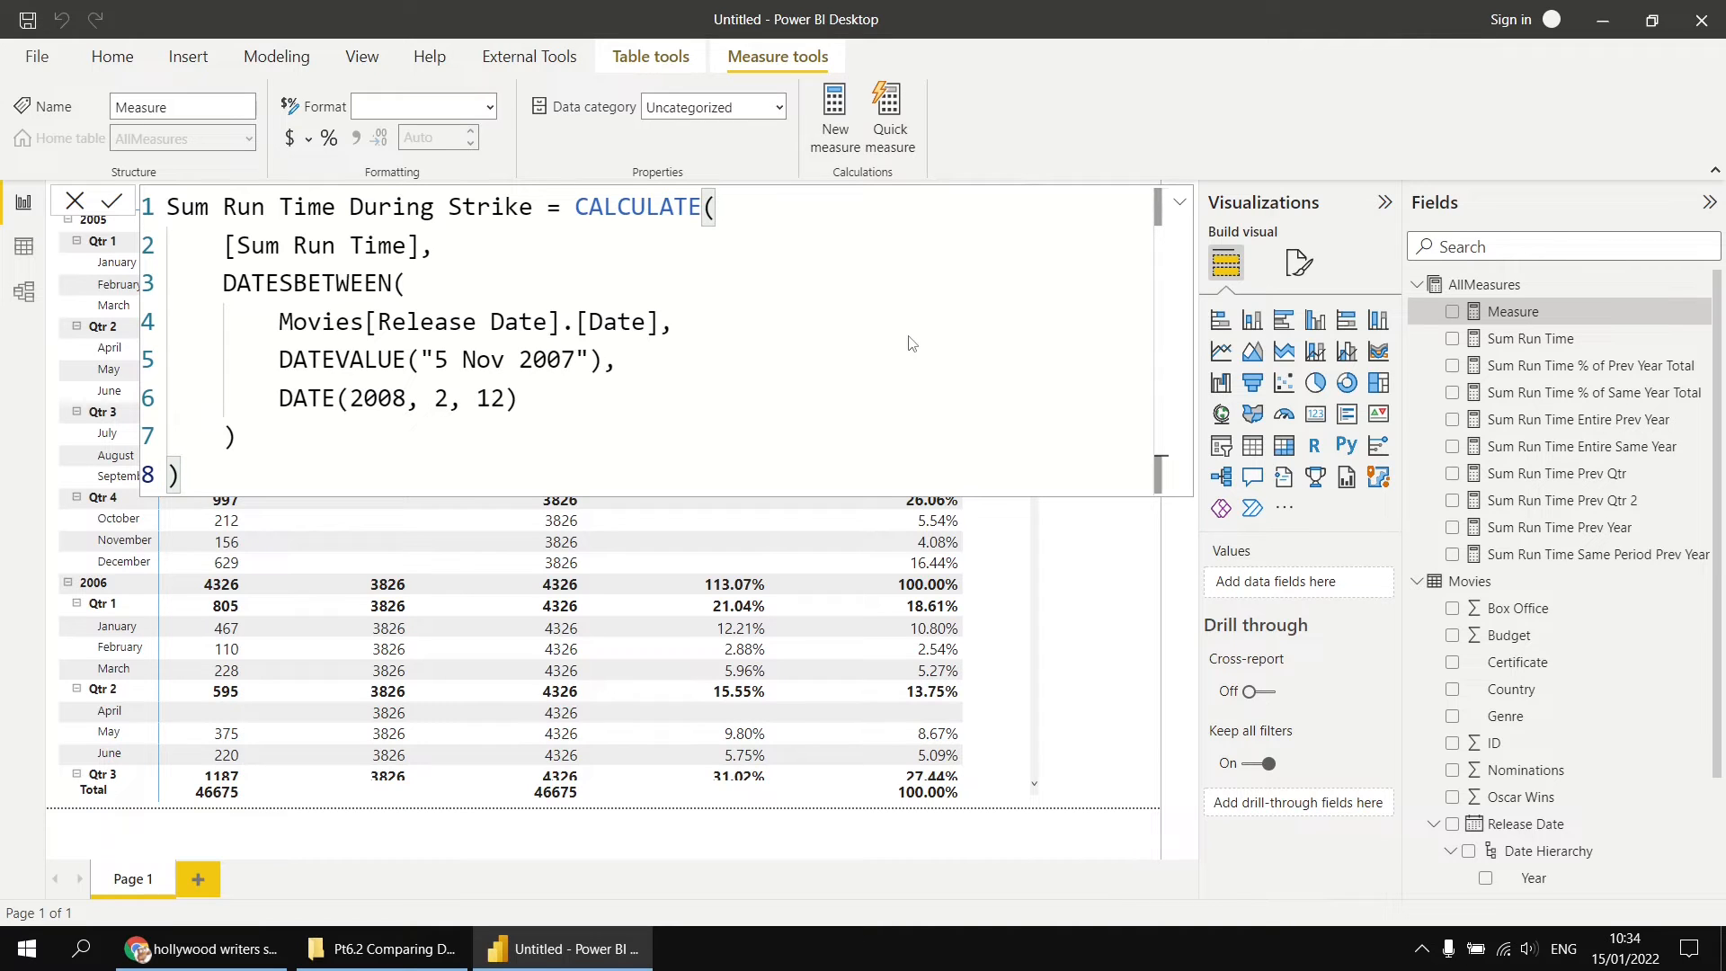
{"action": "key", "text": "Return"}
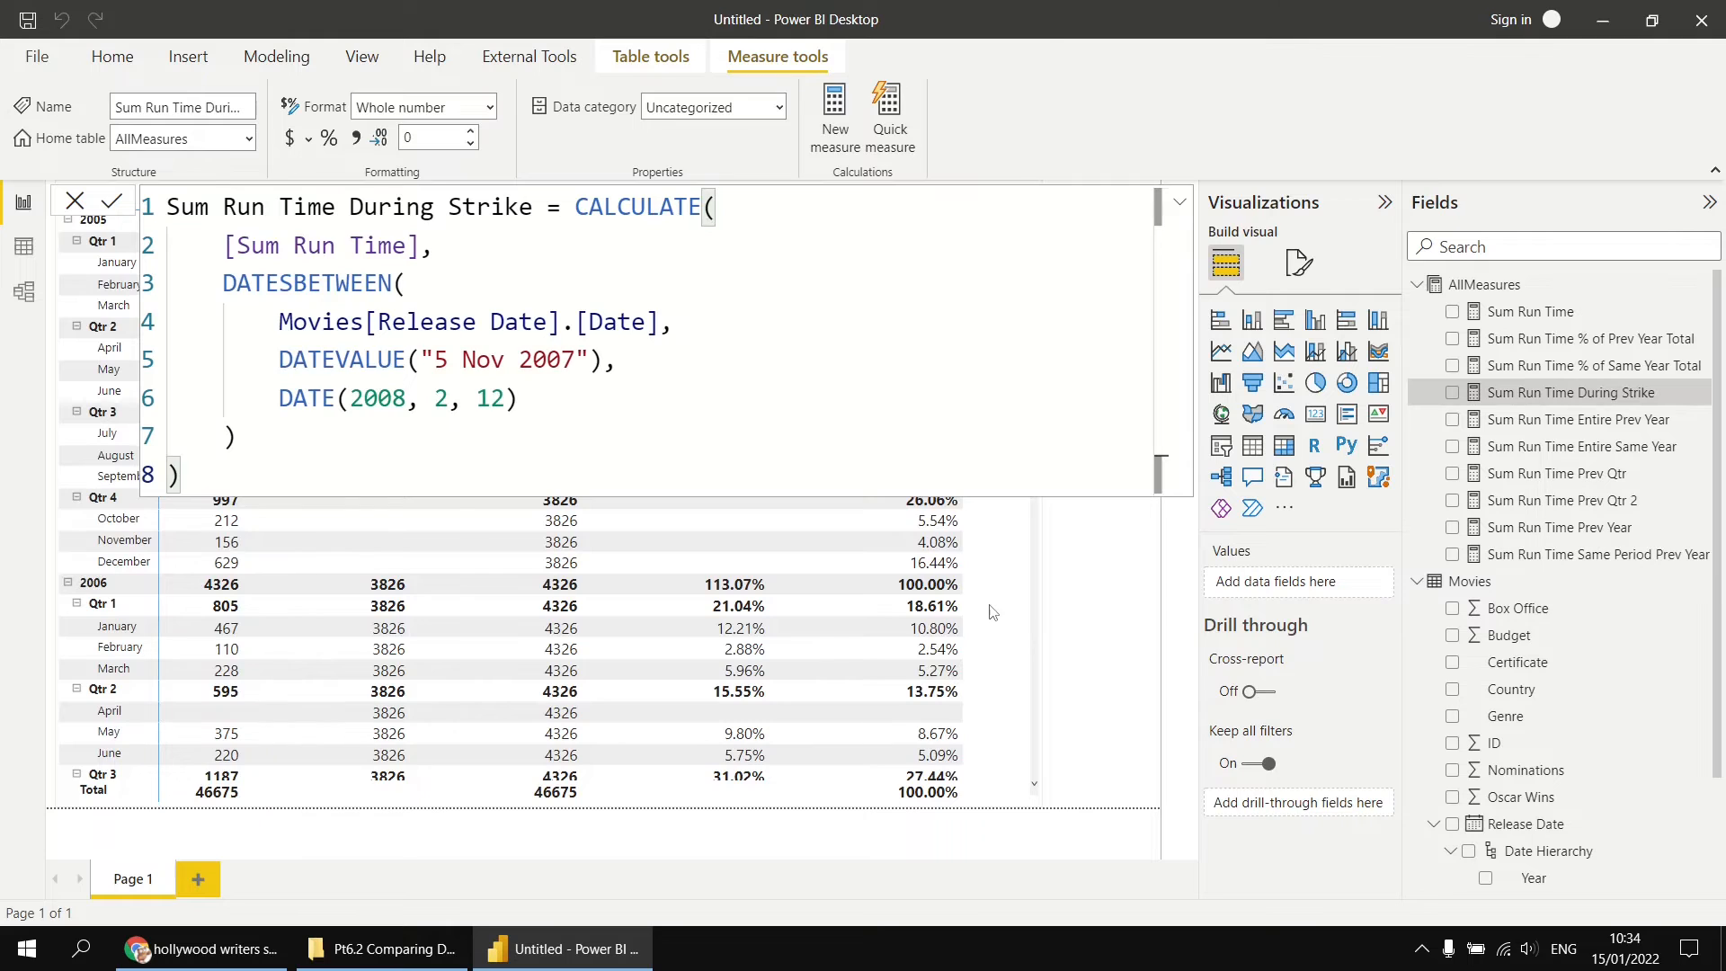
Step: Replace the matrix's two entire-year measures and two percentage-of-total measures with Sum Run Time During Strike, keeping Sum Run Time
{"action": "left_click", "coordinate": [1016, 629]}
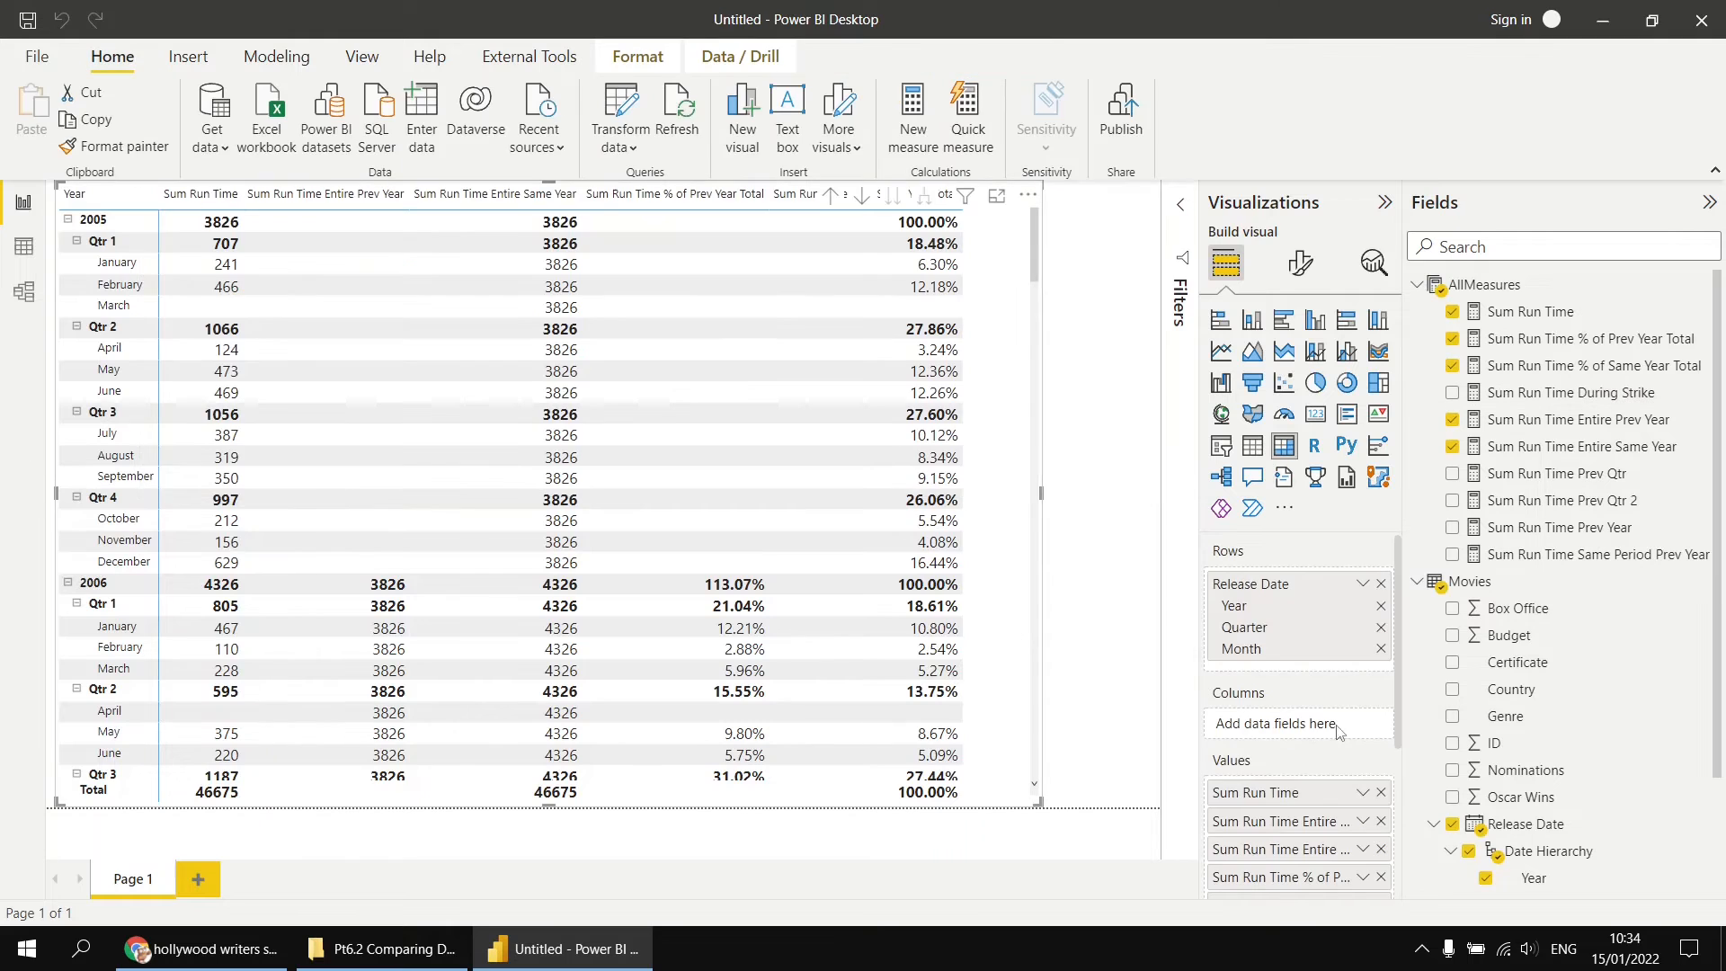
{"action": "left_click", "coordinate": [1454, 447]}
{"action": "left_click", "coordinate": [1453, 420]}
{"action": "left_click", "coordinate": [1453, 366]}
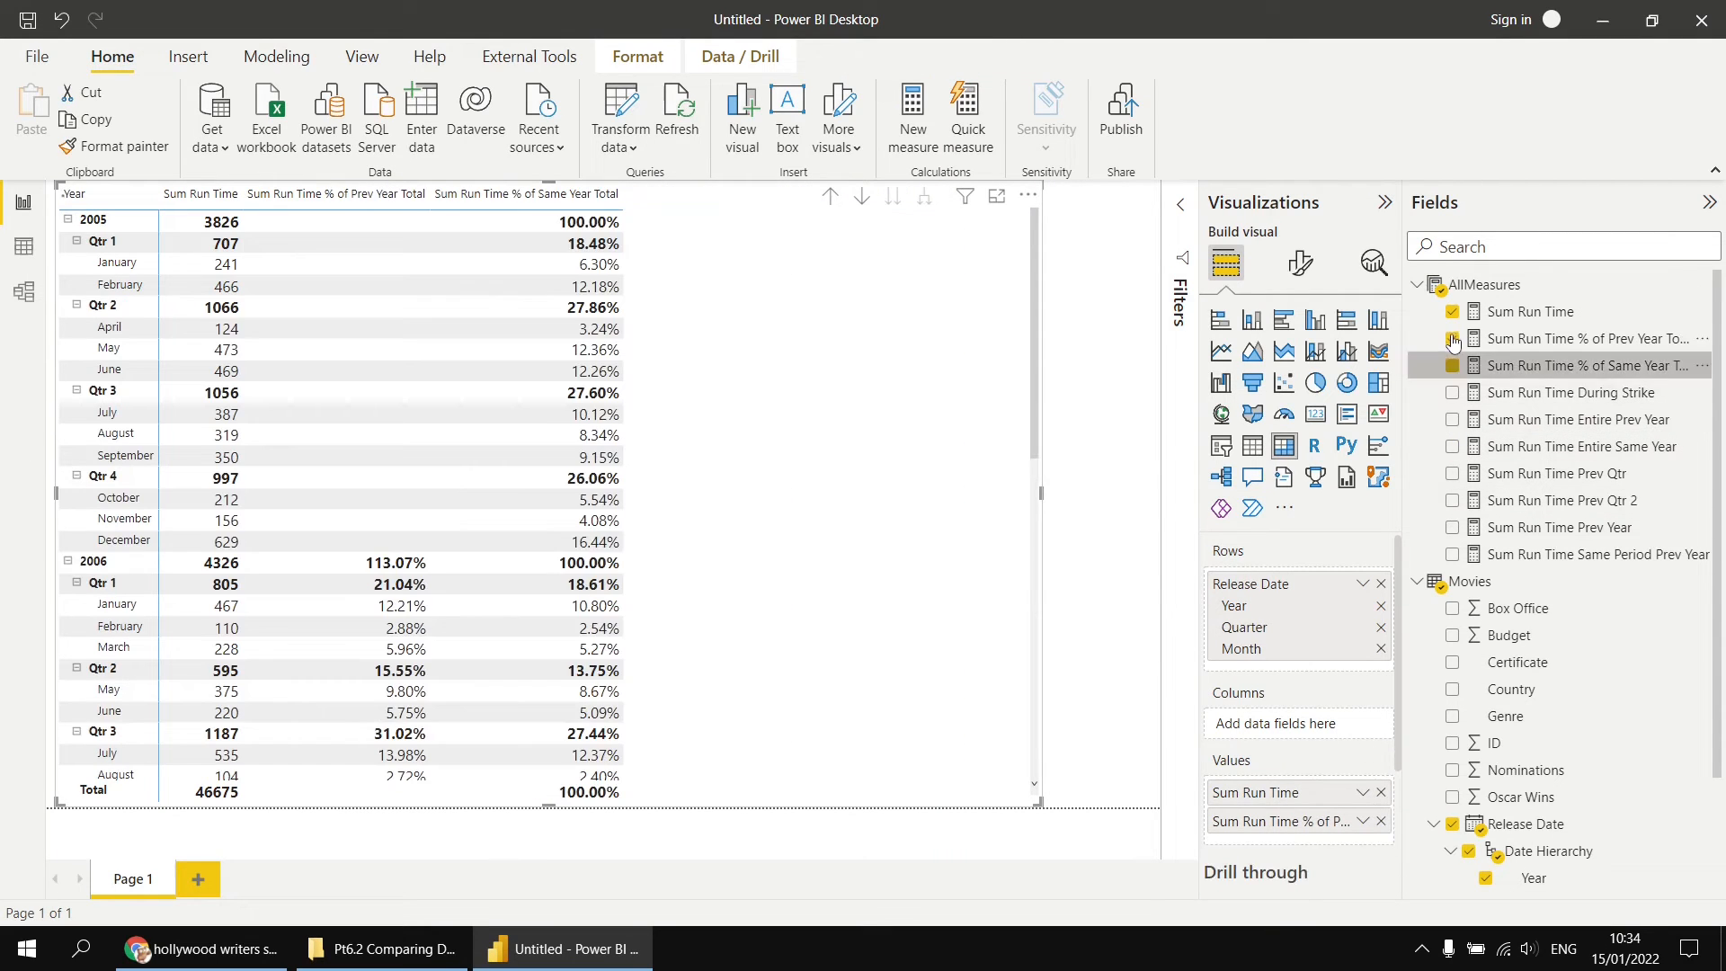
{"action": "left_click", "coordinate": [1547, 339]}
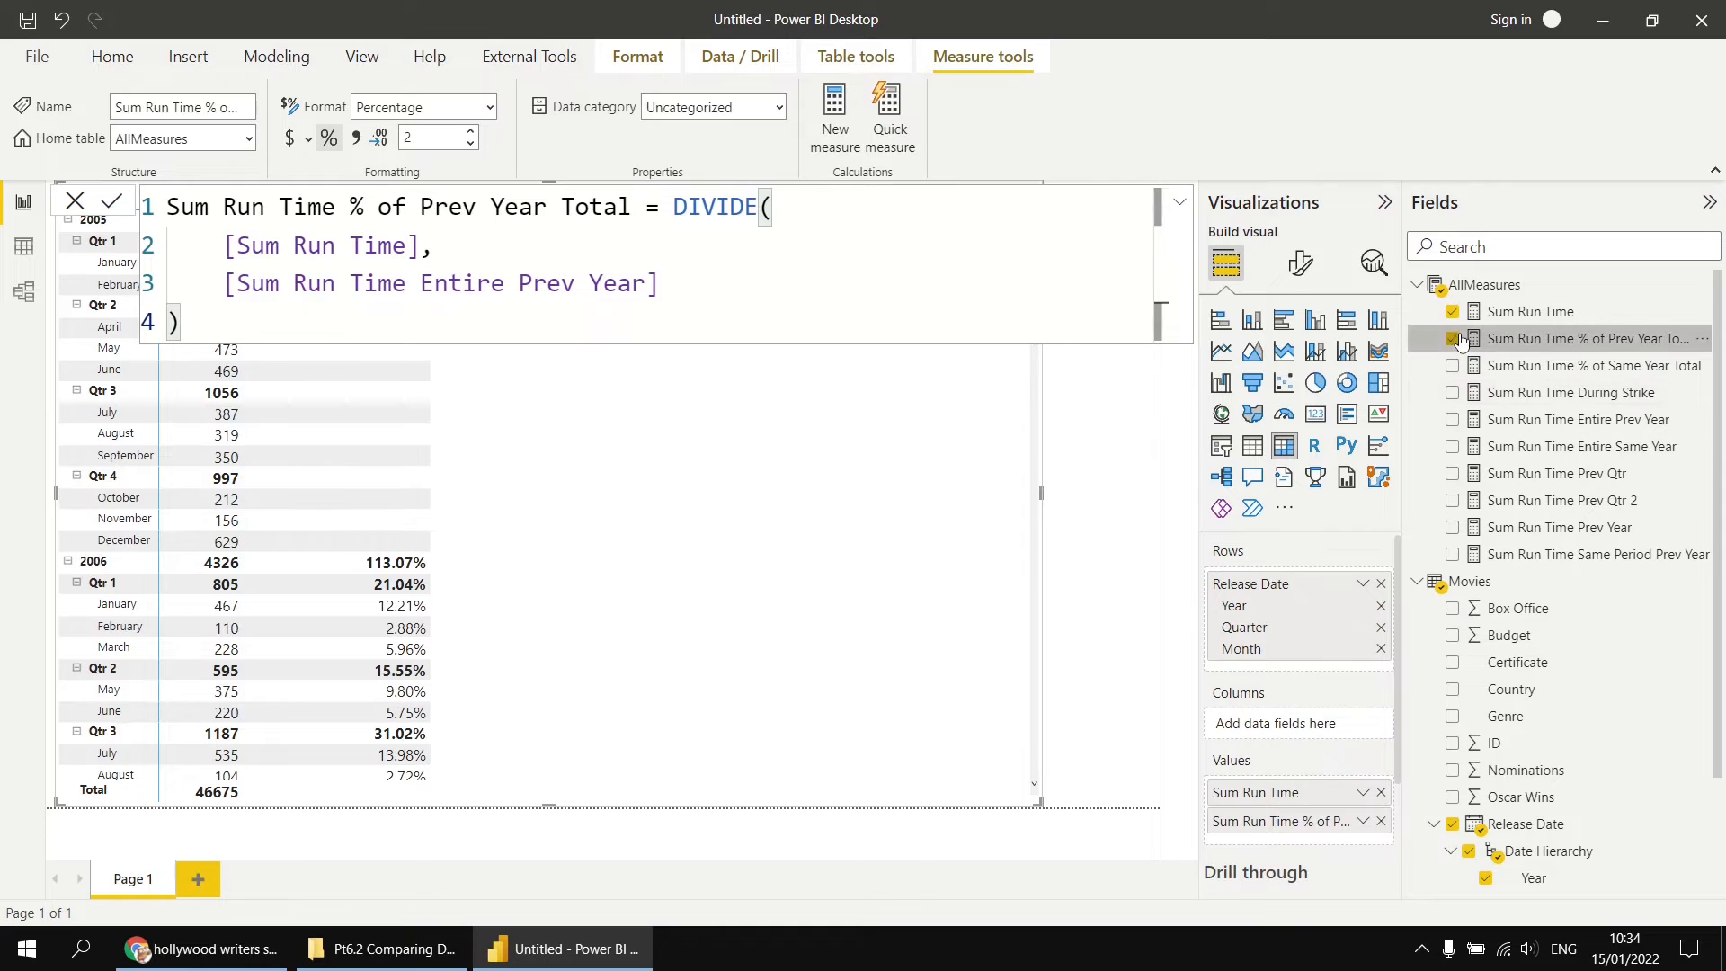
{"action": "left_click", "coordinate": [1453, 339]}
{"action": "left_click", "coordinate": [1453, 393]}
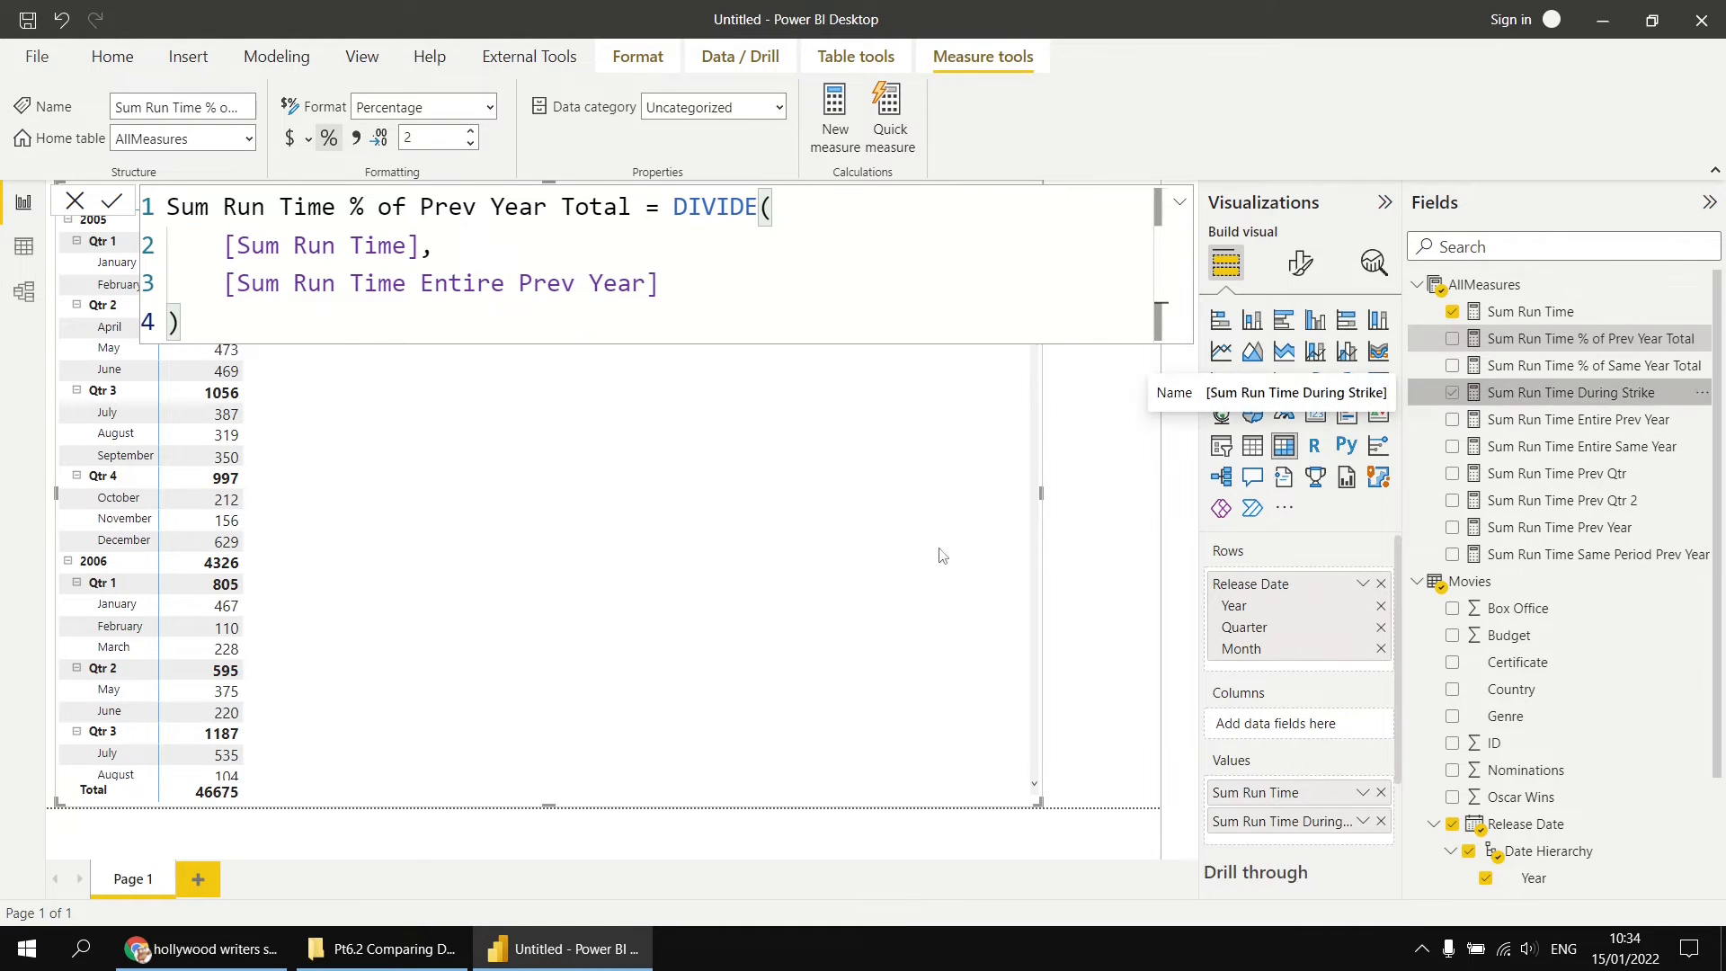
{"action": "left_click", "coordinate": [1048, 641]}
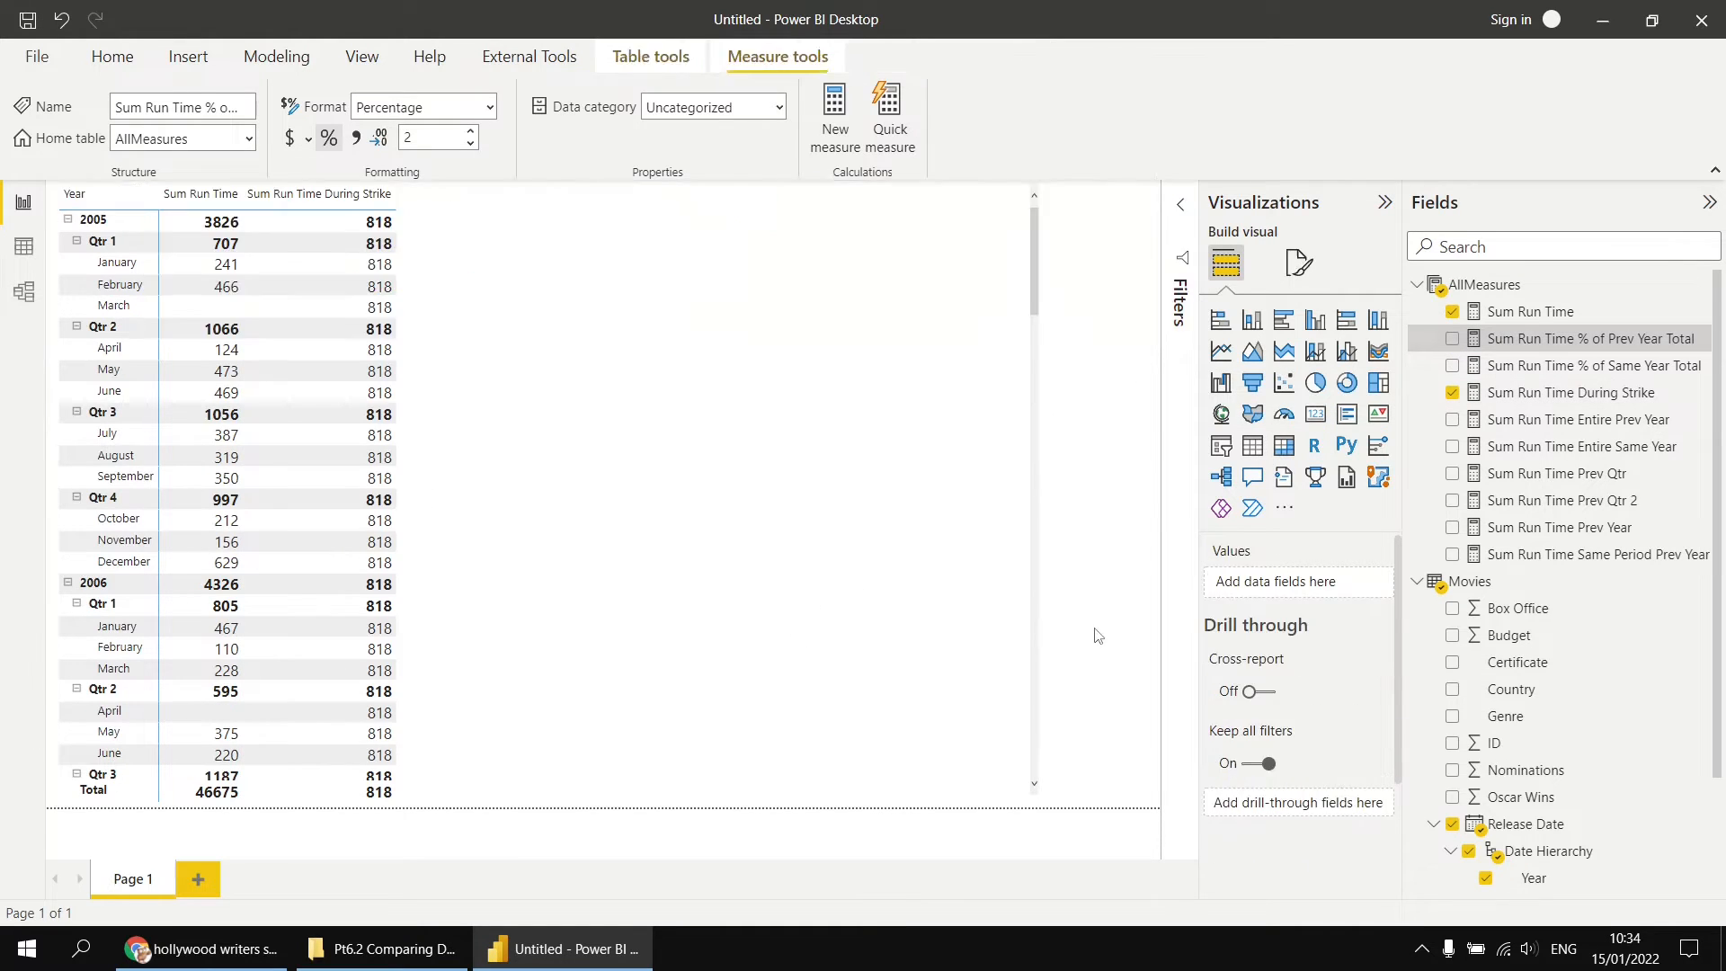
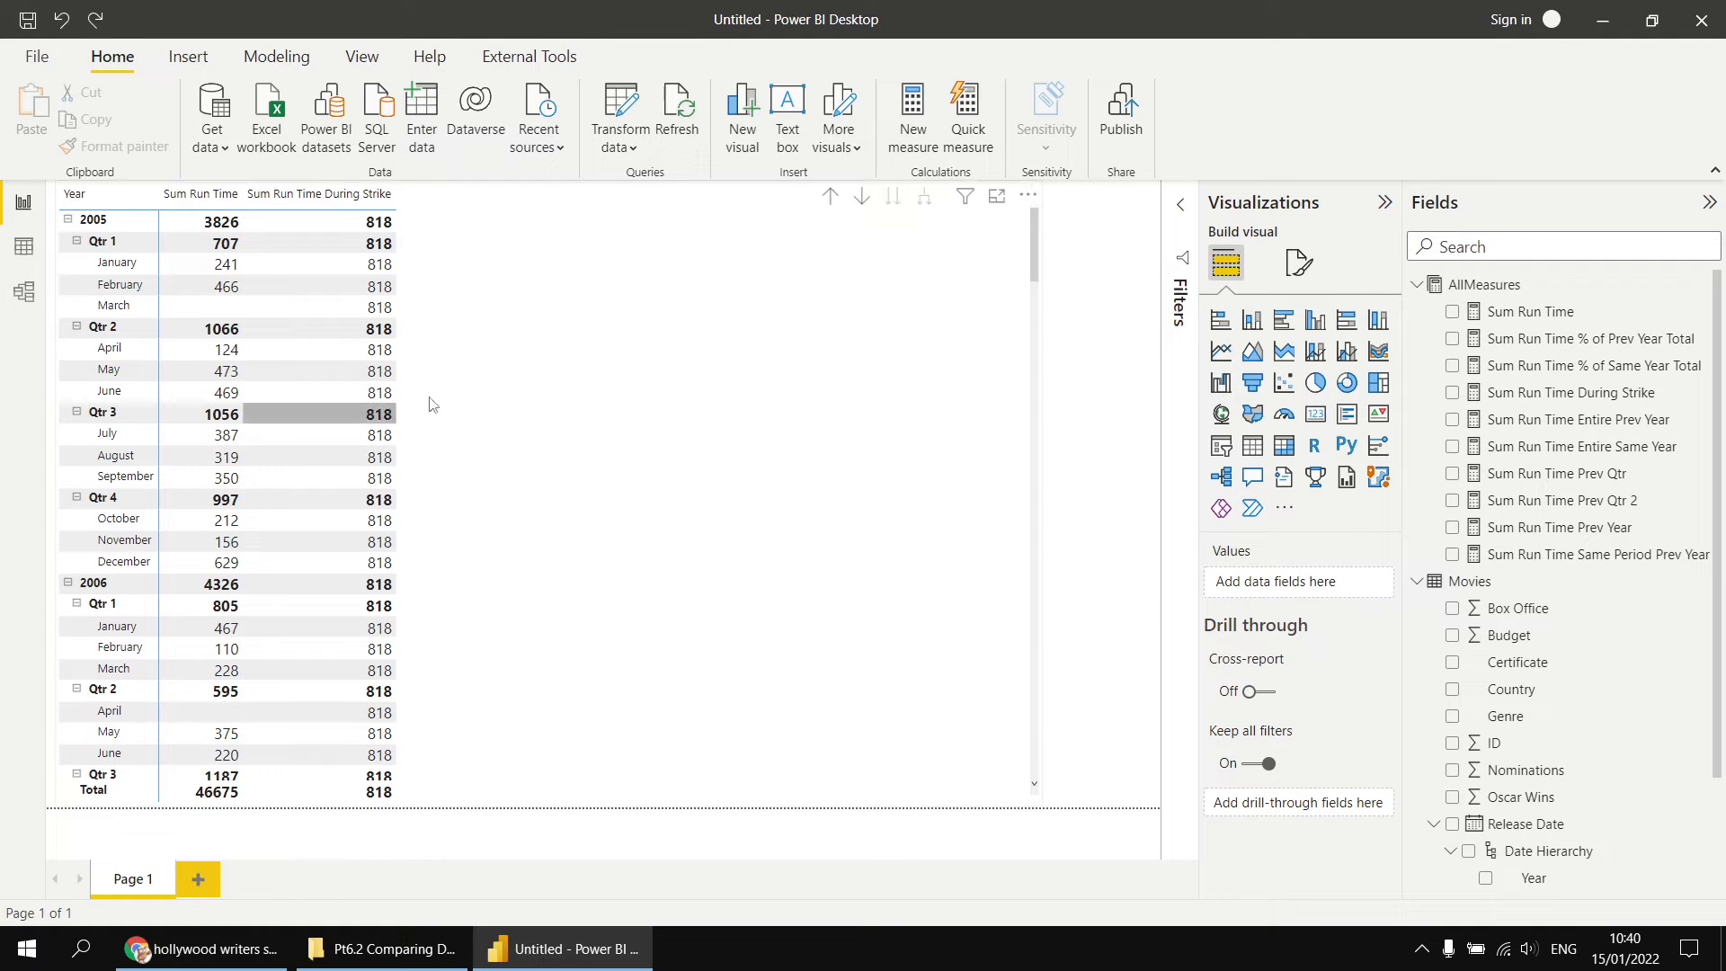
Step: Narrow the run time matrix from its outer edge to free up space beside it on the report page
{"action": "left_click", "coordinate": [943, 497]}
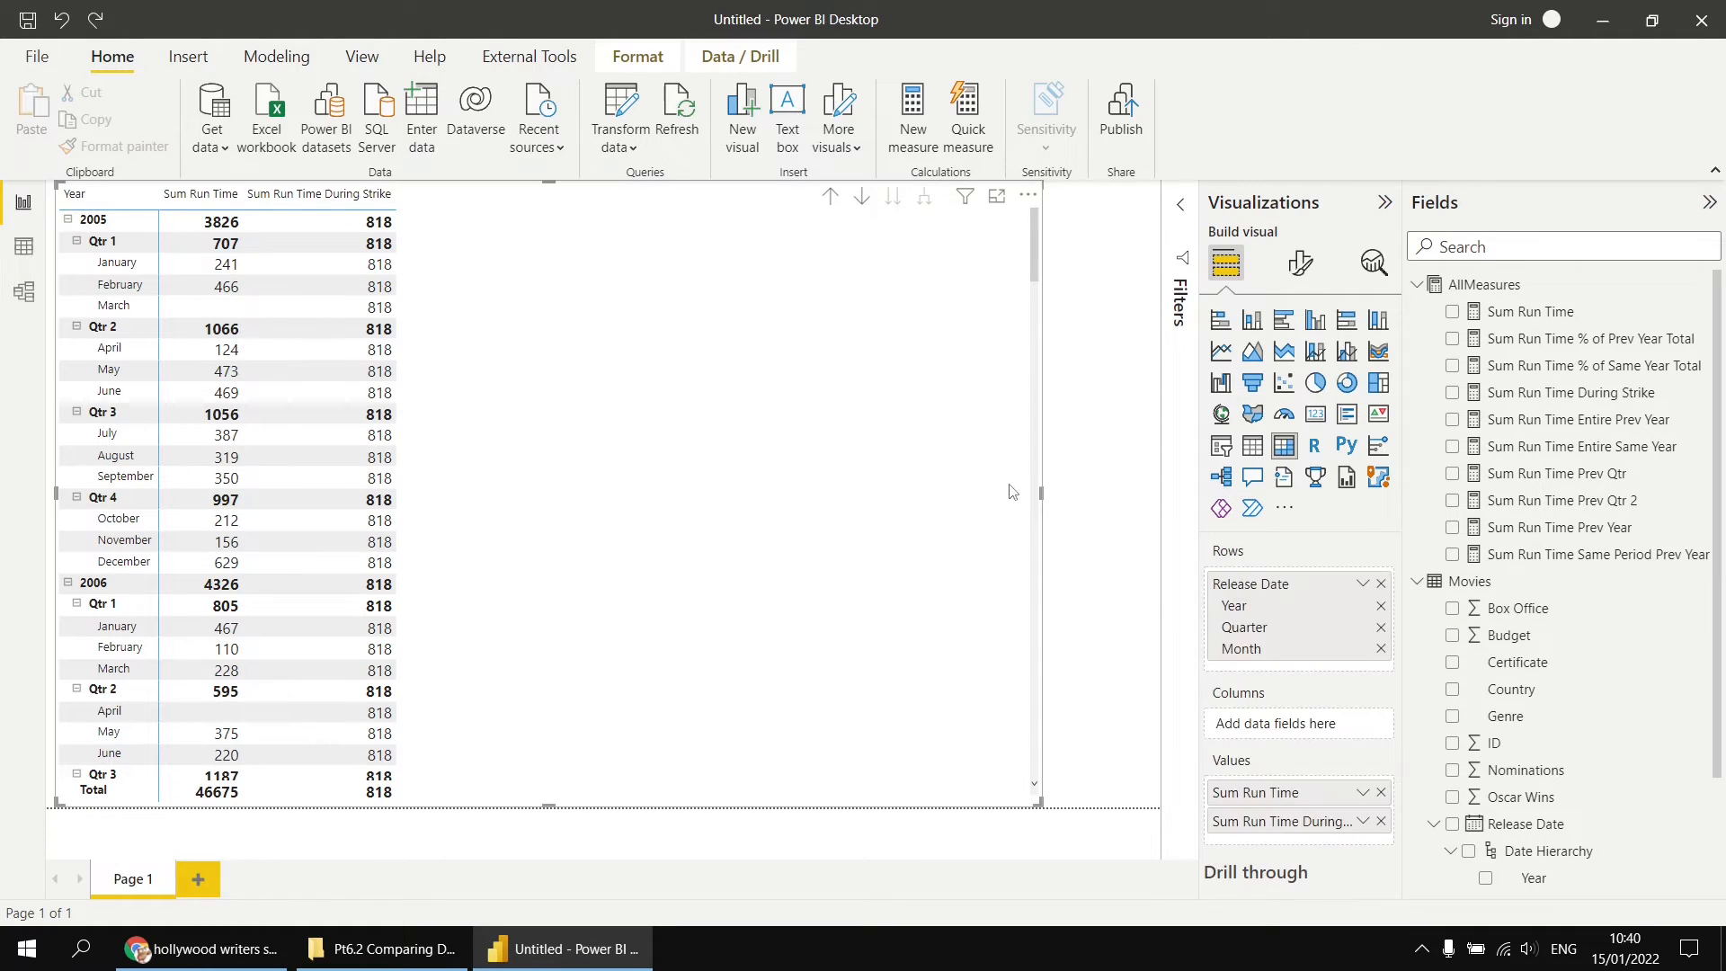
{"action": "left_click_drag", "start_coordinate": [1041, 493], "coordinate": [919, 499]}
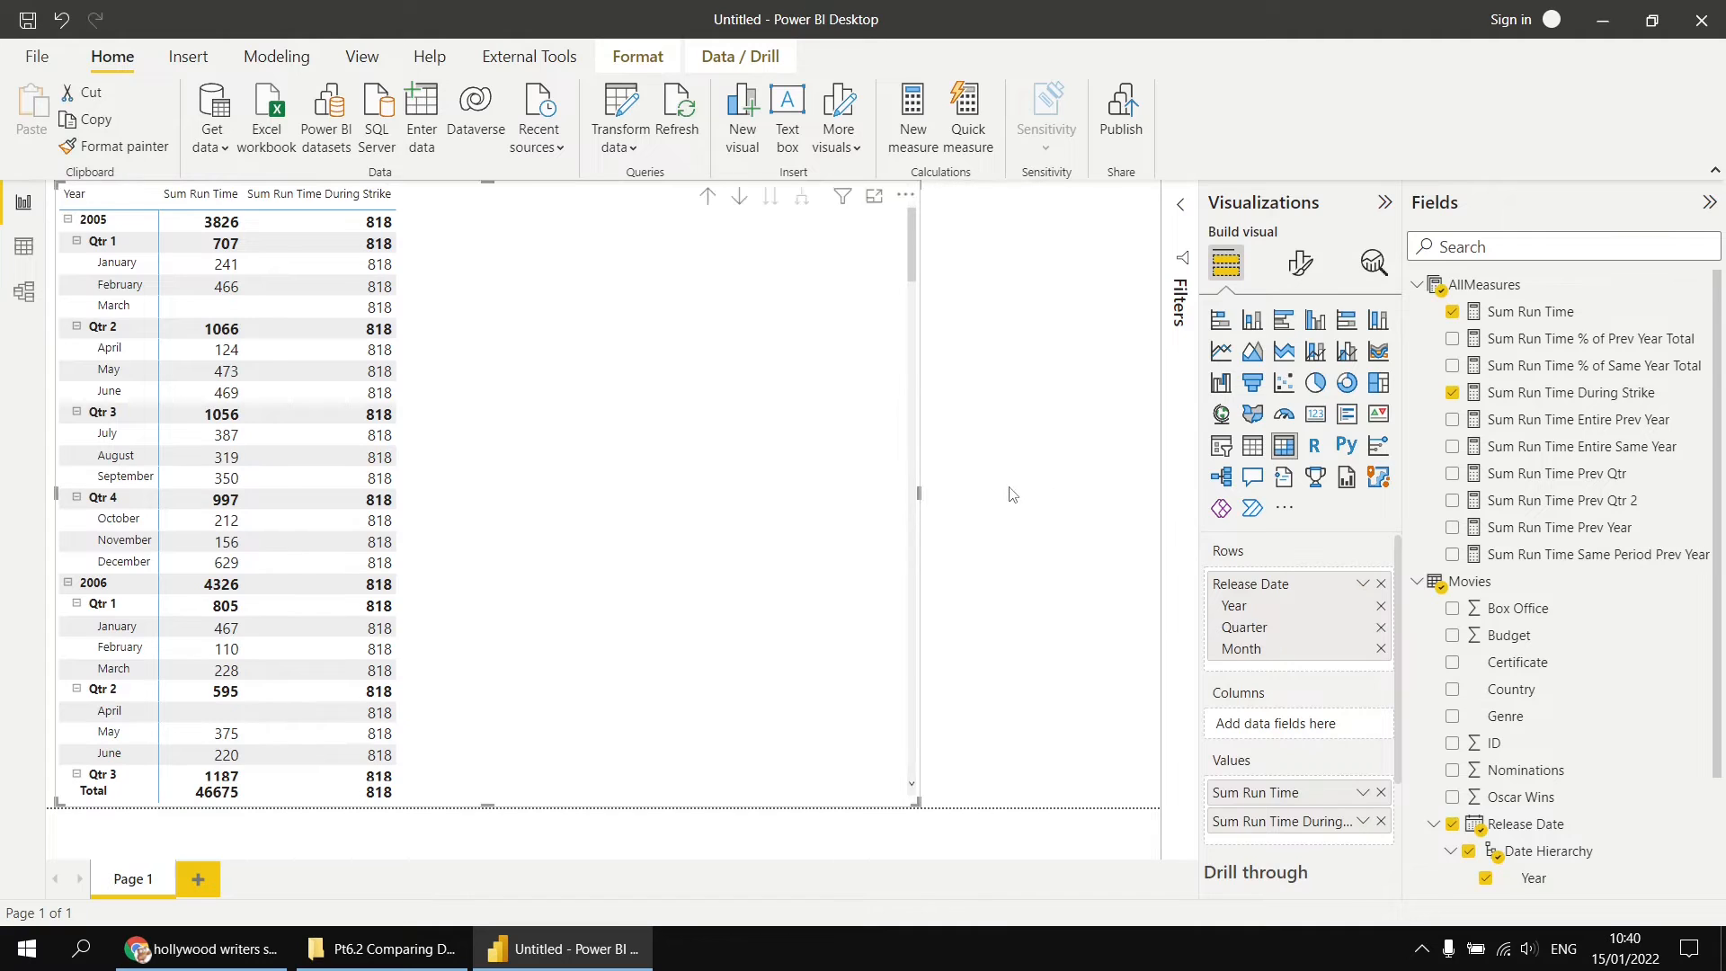
{"action": "left_click", "coordinate": [1061, 490]}
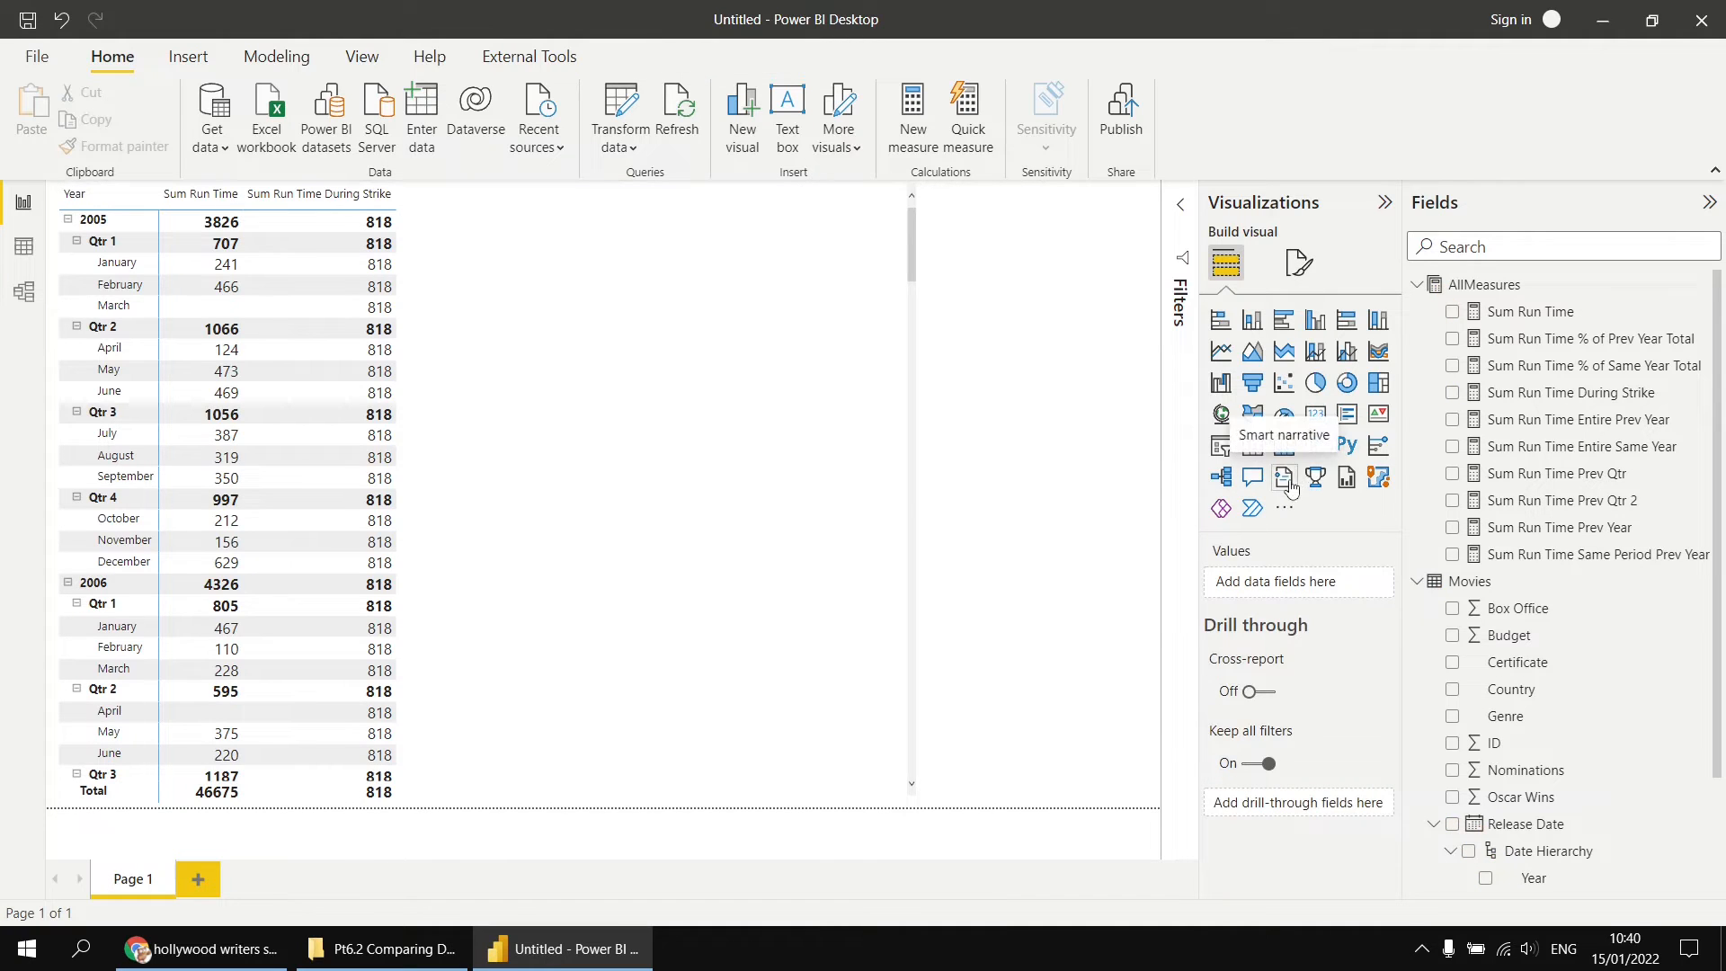
Step: Add a card visual showing Sum Run Time beside the matrix and shorten it to about half the matrix's height
{"action": "left_click", "coordinate": [1315, 415]}
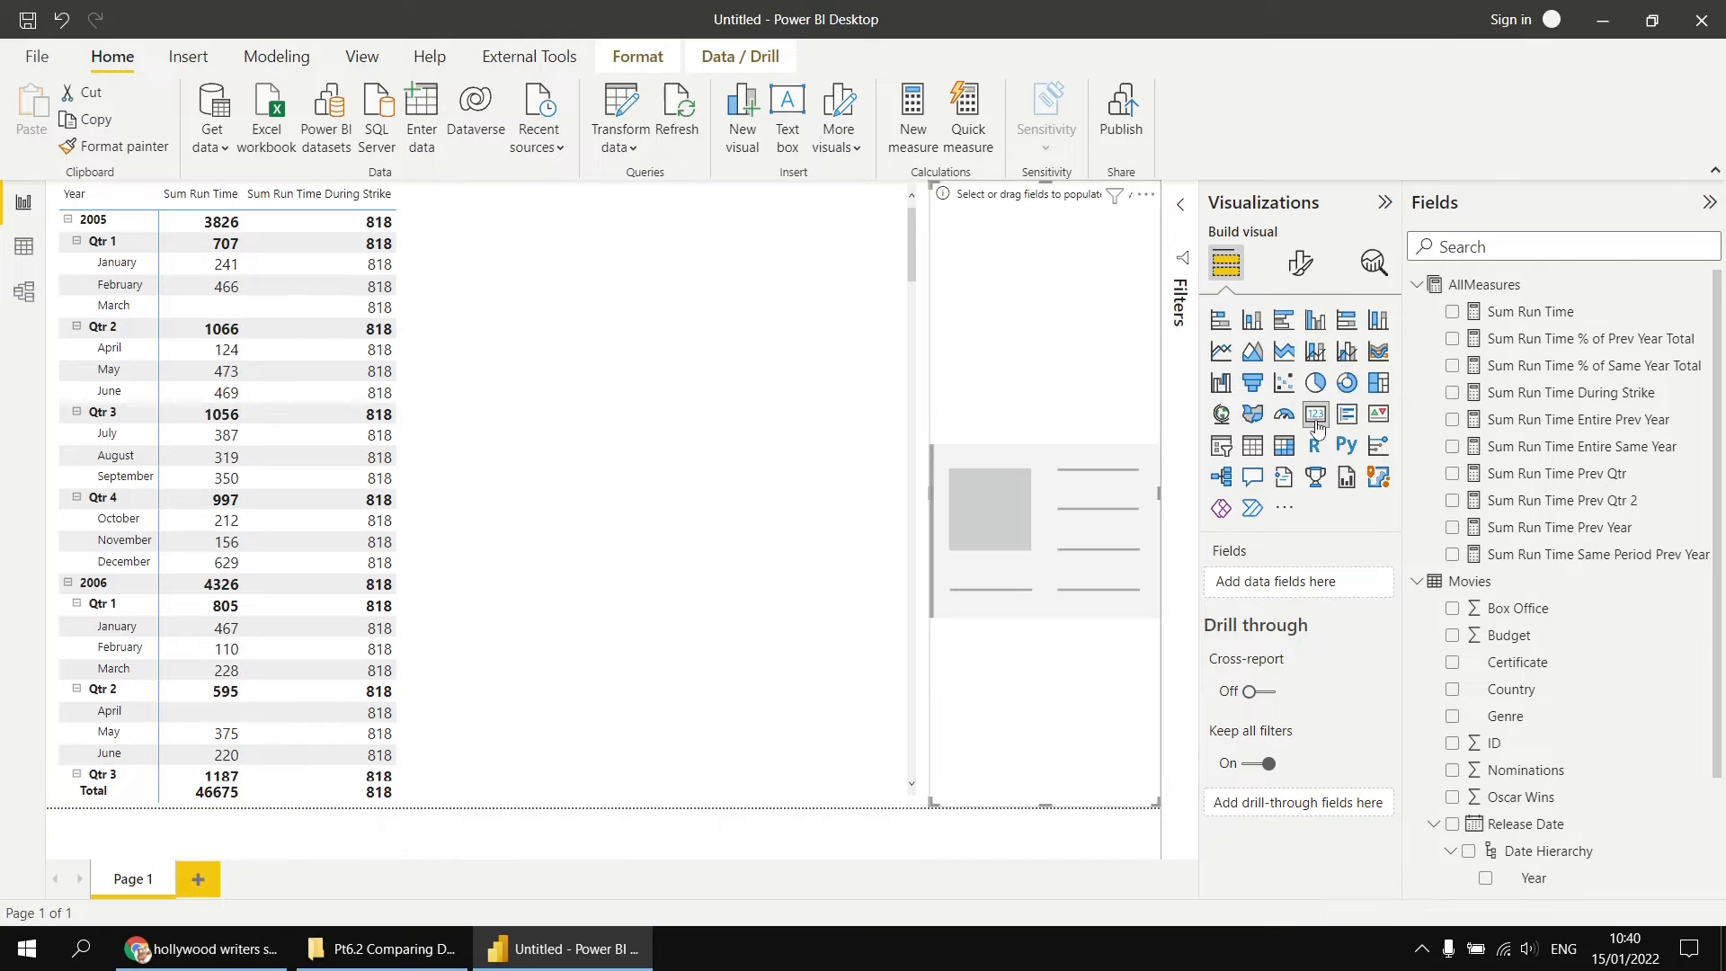
{"action": "left_click", "coordinate": [1452, 313]}
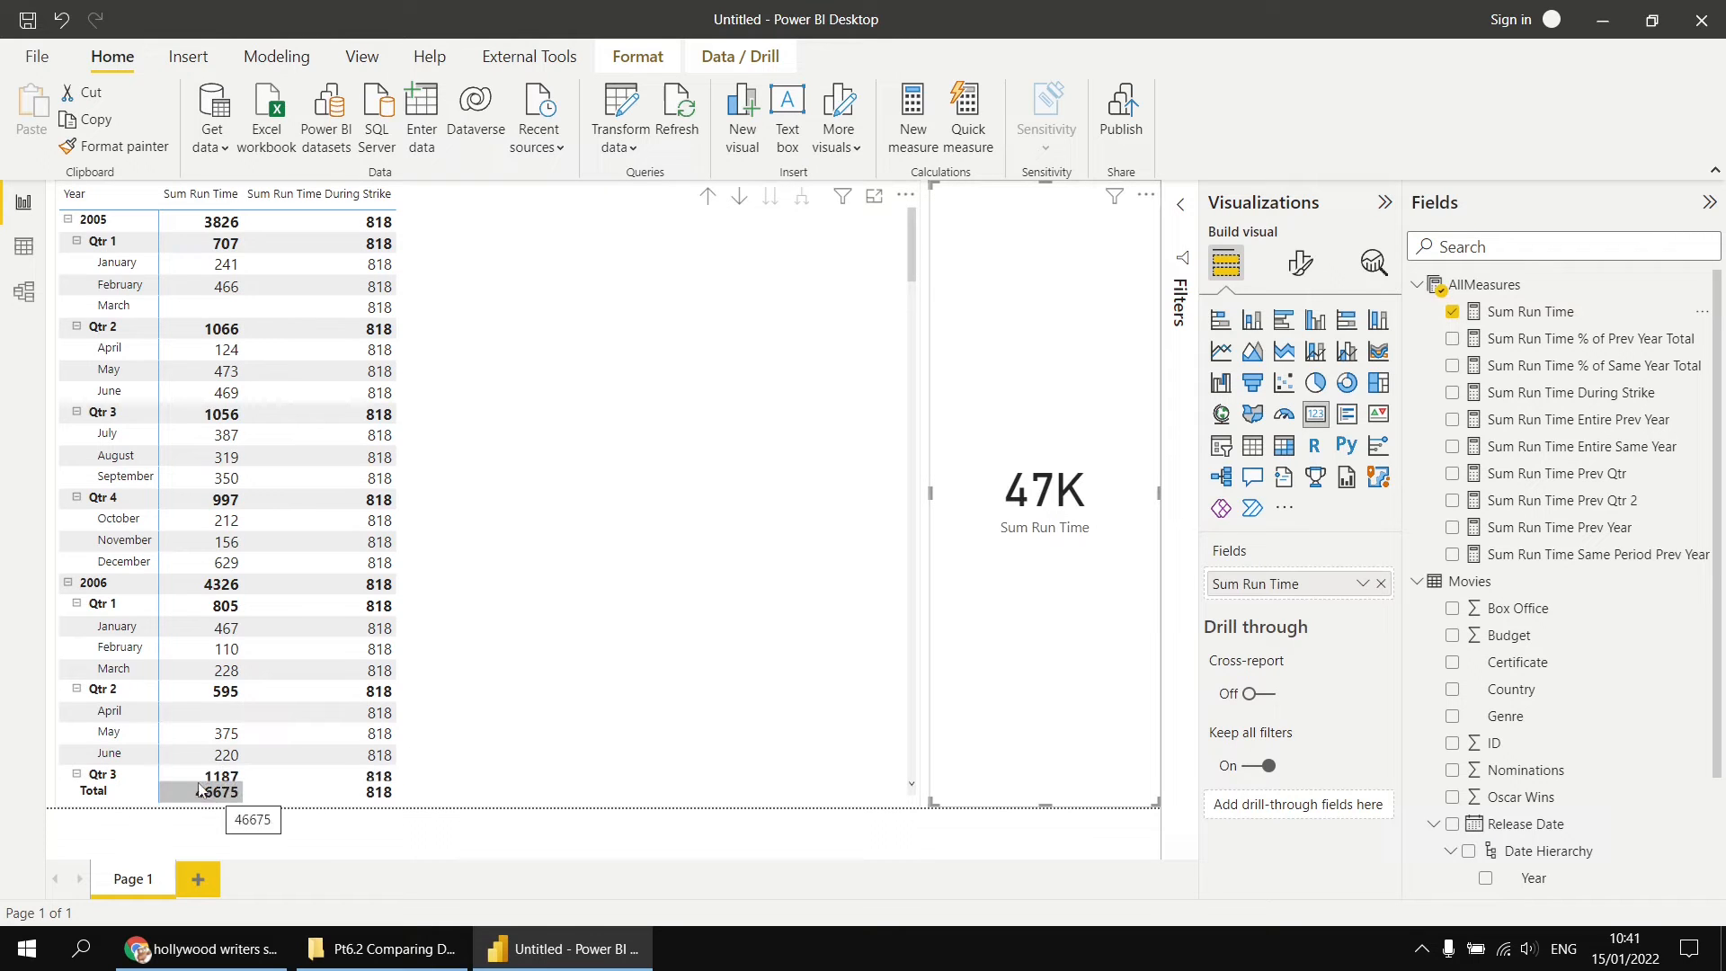
{"action": "left_click_drag", "start_coordinate": [1043, 804], "coordinate": [1047, 402]}
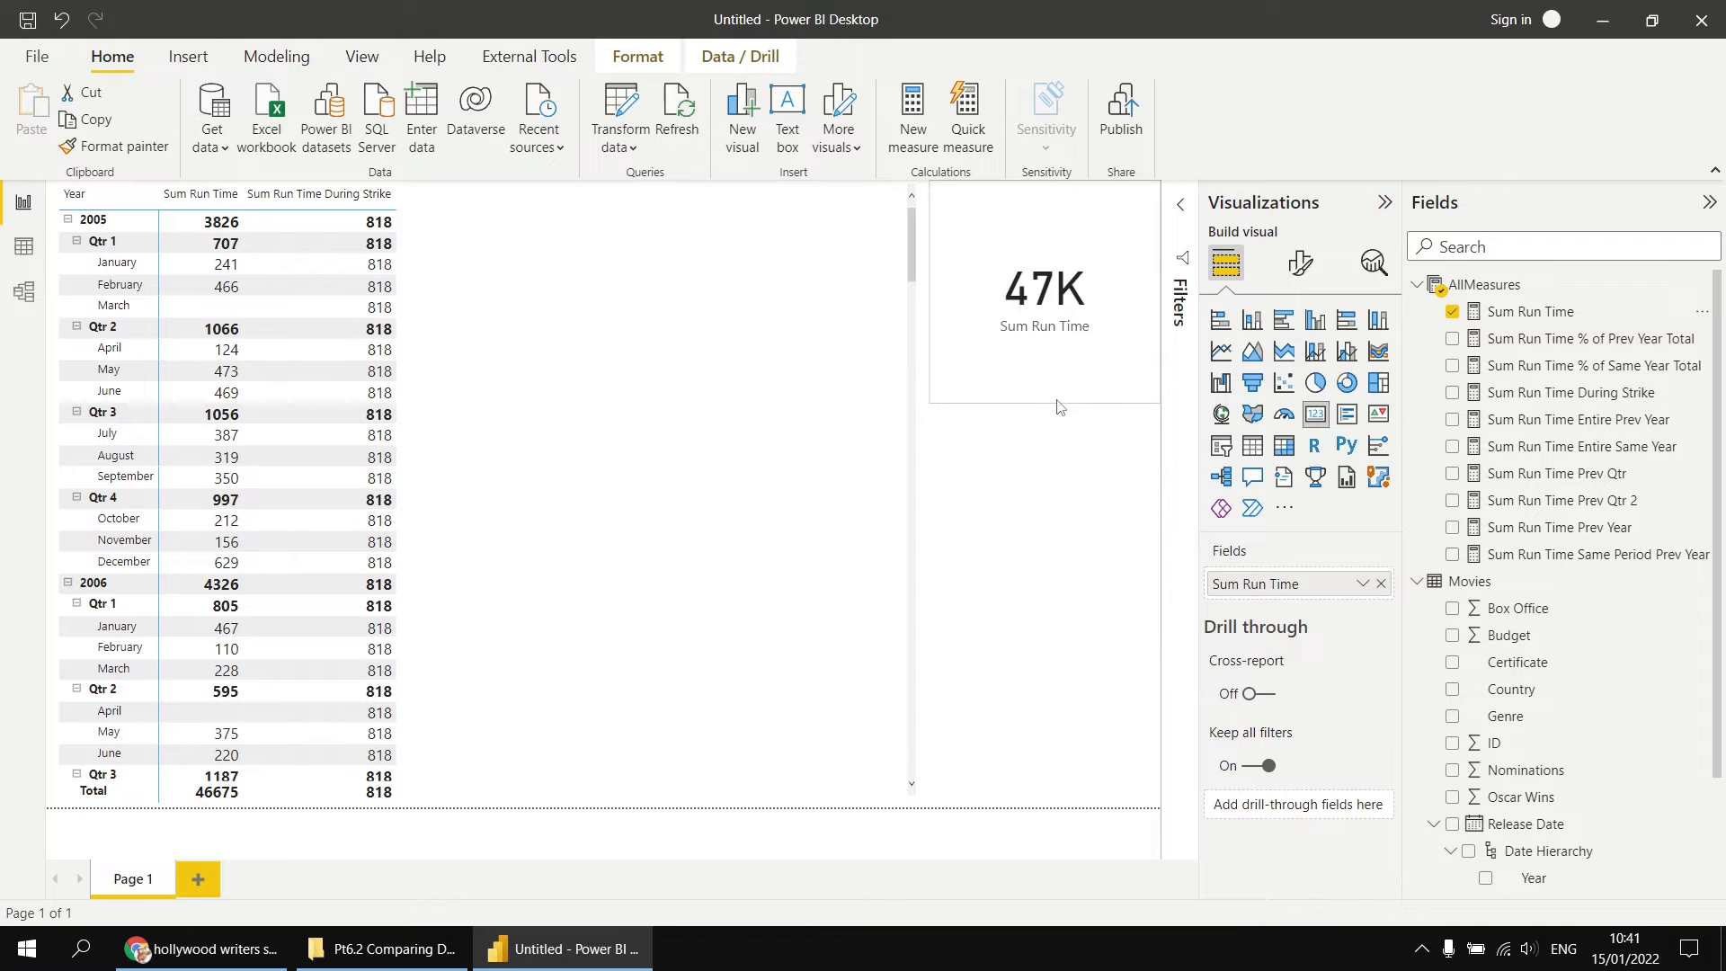
Step: Add Release Date as a visual-level filter on the card and switch its filter type to Advanced filtering
{"action": "left_click", "coordinate": [1184, 213]}
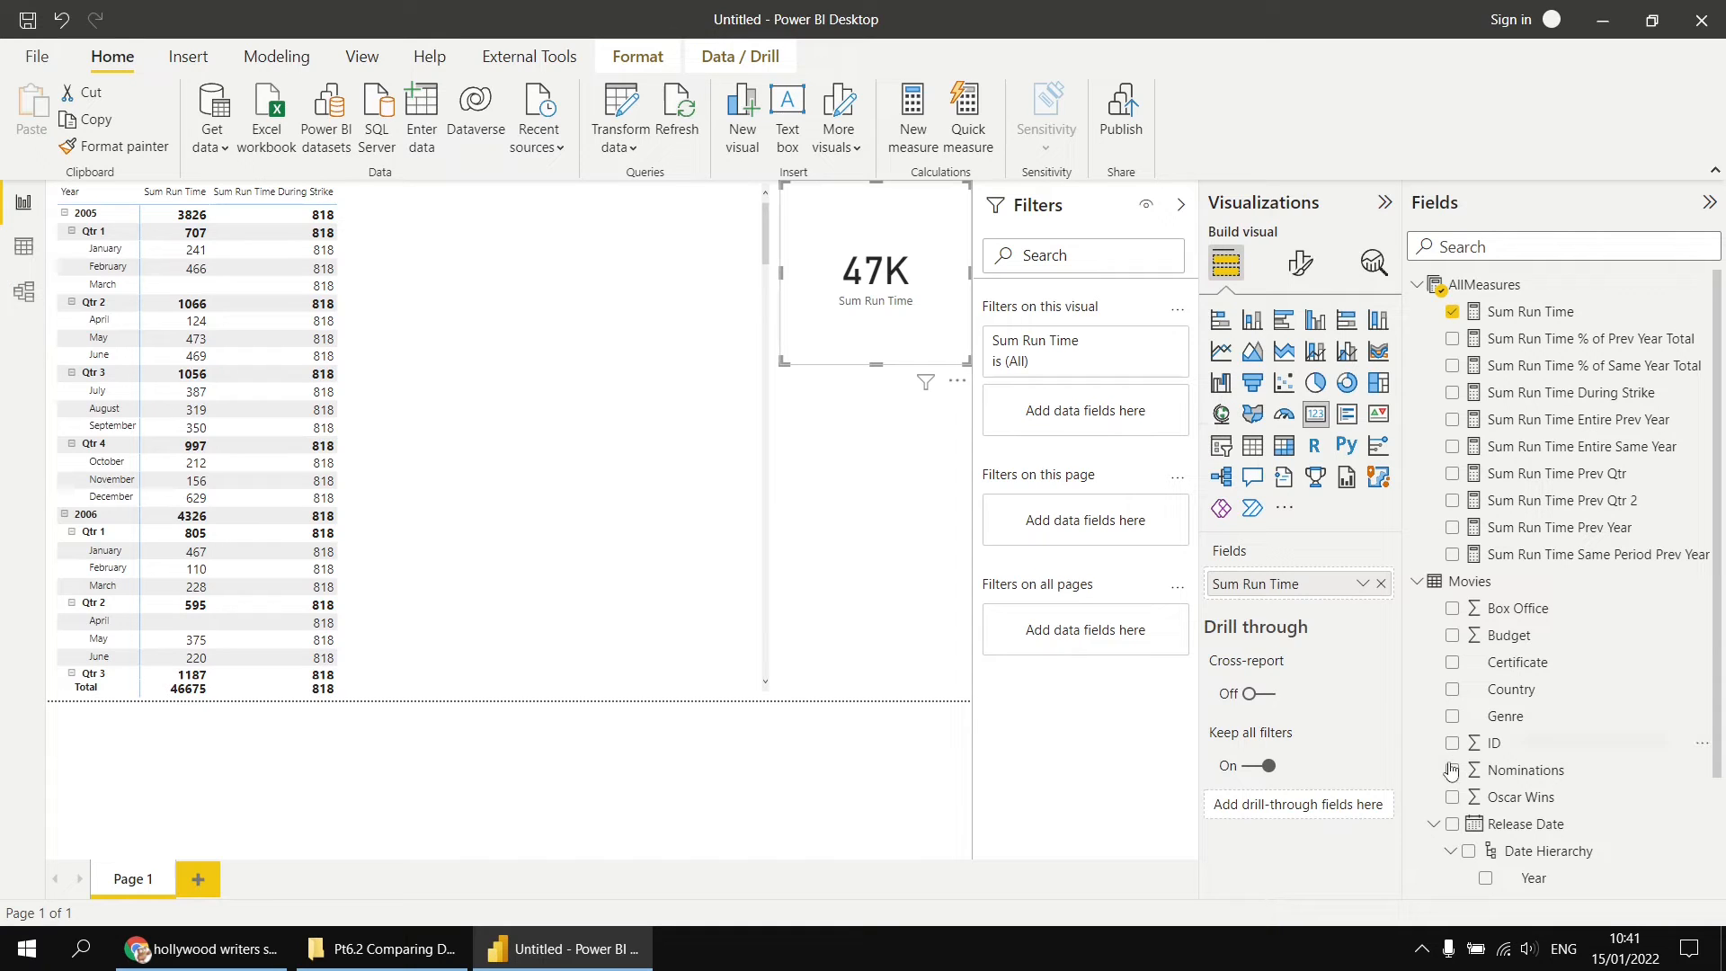
{"action": "left_click_drag", "start_coordinate": [1519, 829], "coordinate": [1102, 450]}
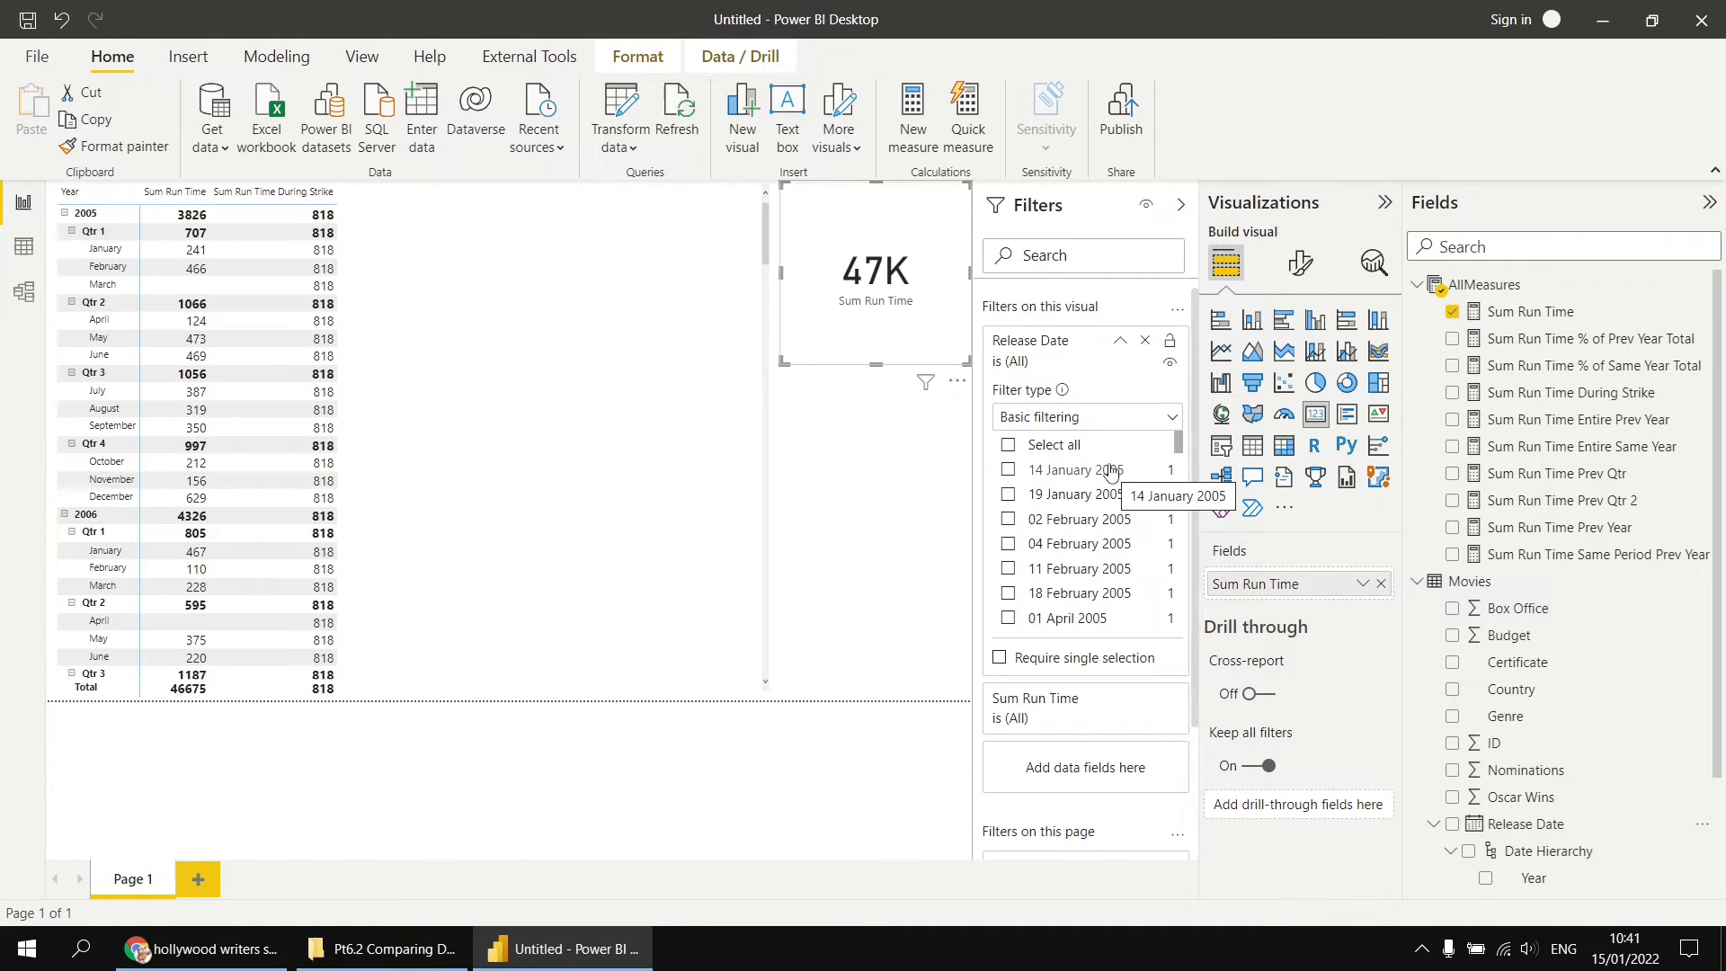
{"action": "left_click", "coordinate": [1164, 418]}
{"action": "left_click", "coordinate": [1094, 447]}
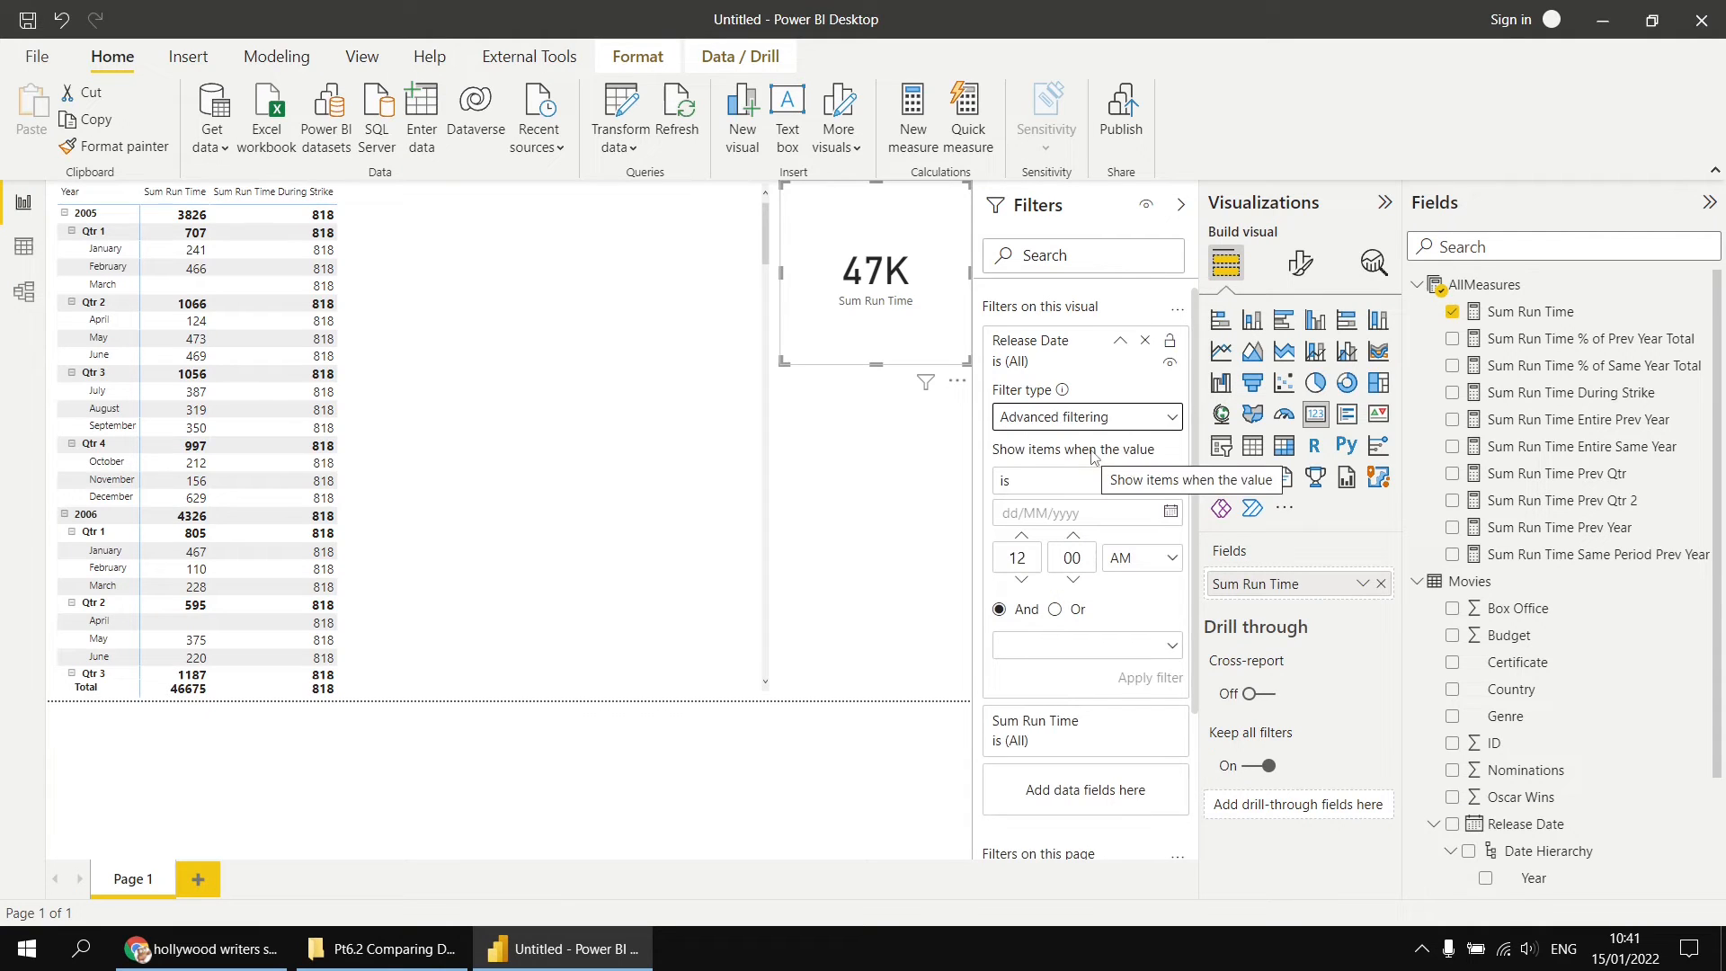
Step: Set the first Release Date filter condition to is on or after 05/11/2007
{"action": "left_click", "coordinate": [1170, 482]}
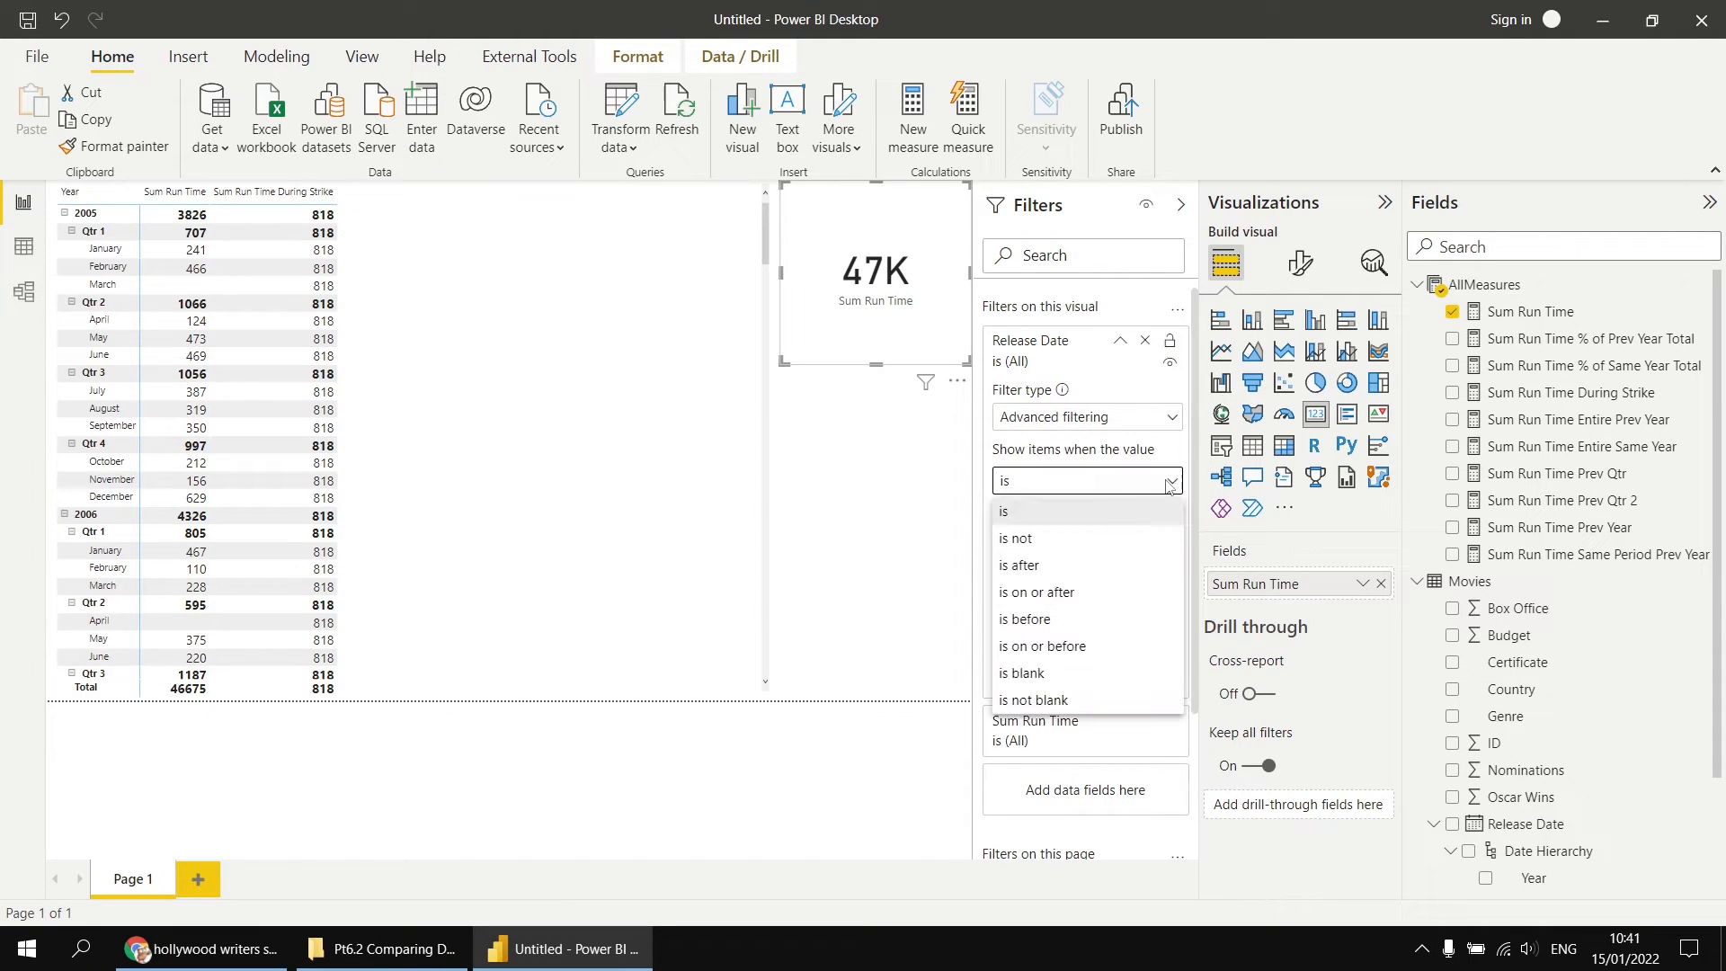
{"action": "left_click", "coordinate": [1068, 592]}
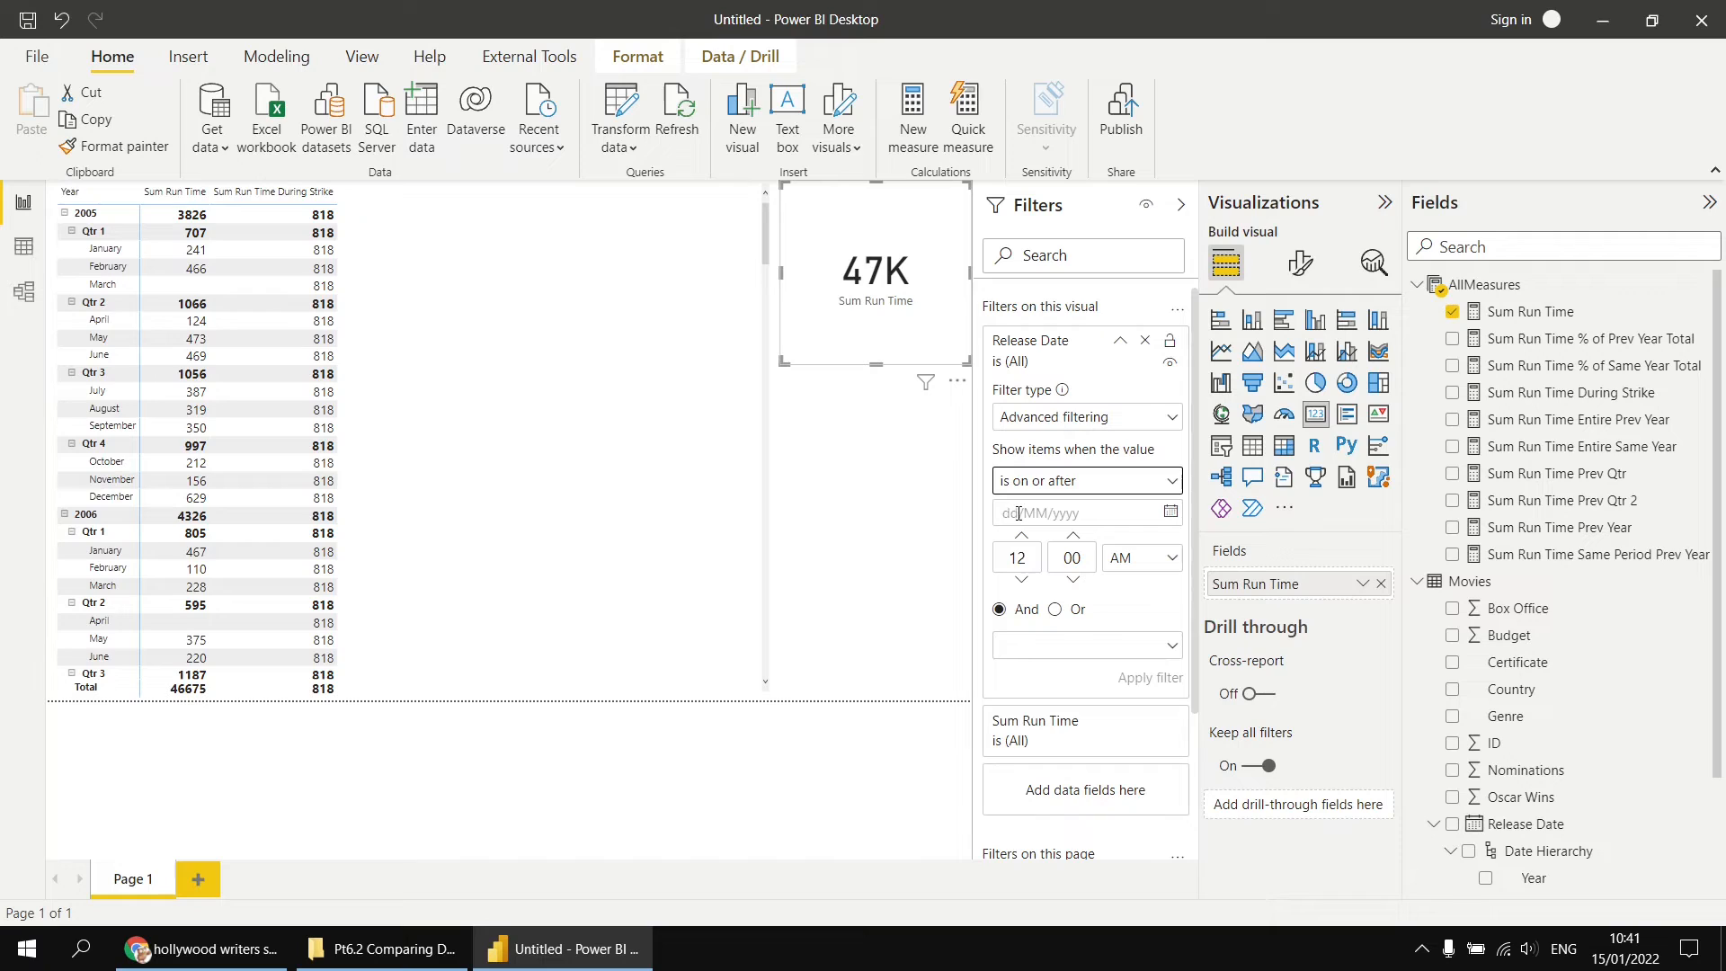
{"action": "left_click", "coordinate": [1019, 514]}
{"action": "type", "text": "05/11/1"}
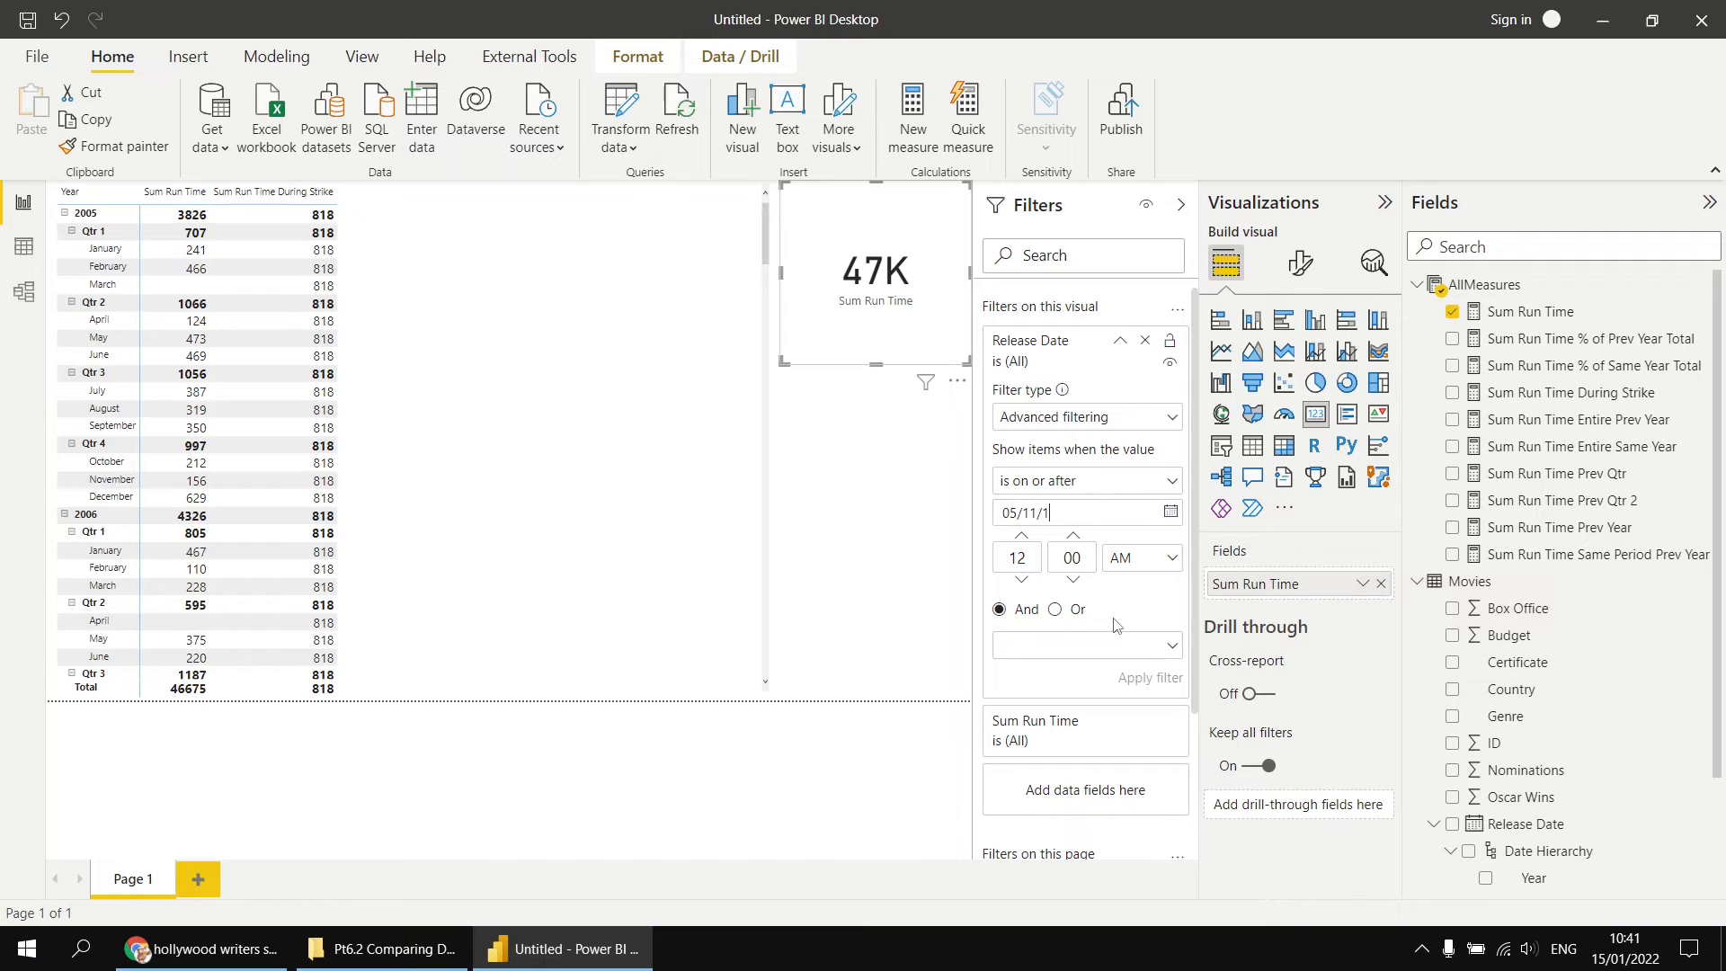
{"action": "key", "text": "BackSpace"}
{"action": "type", "text": "2007"}
Step: Add the second Release Date condition, is on or before 12/02/2008, joined with And, and apply the filter
{"action": "left_click", "coordinate": [1173, 647]}
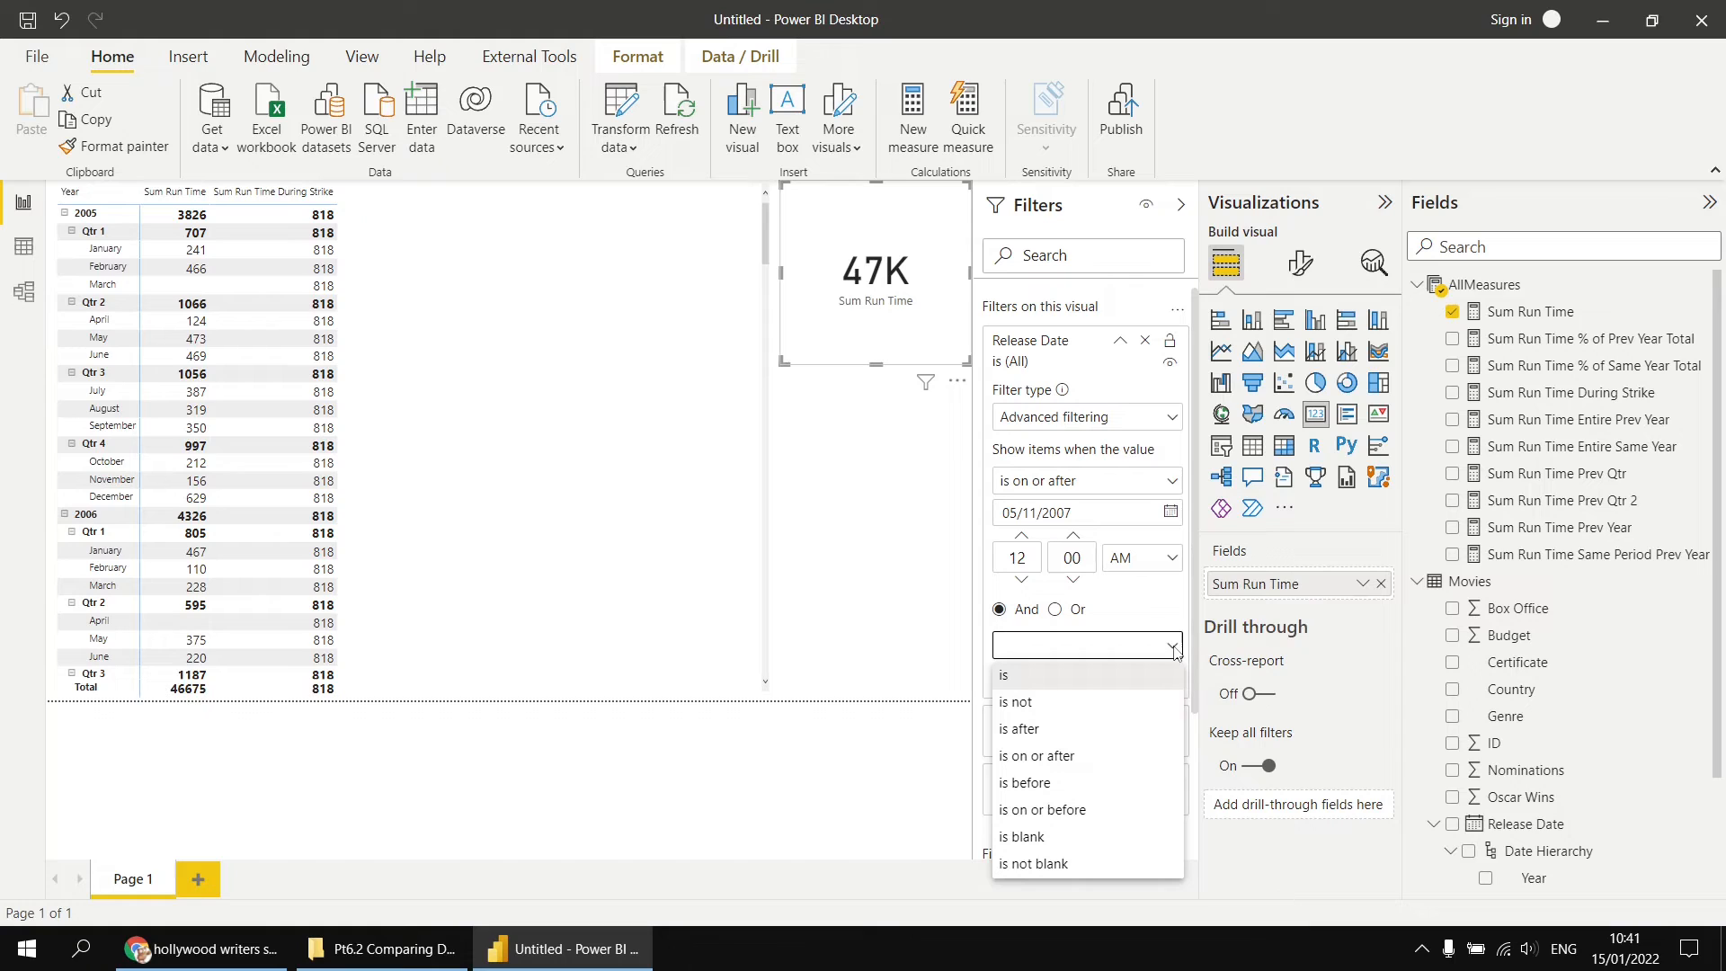
{"action": "left_click", "coordinate": [1074, 809]}
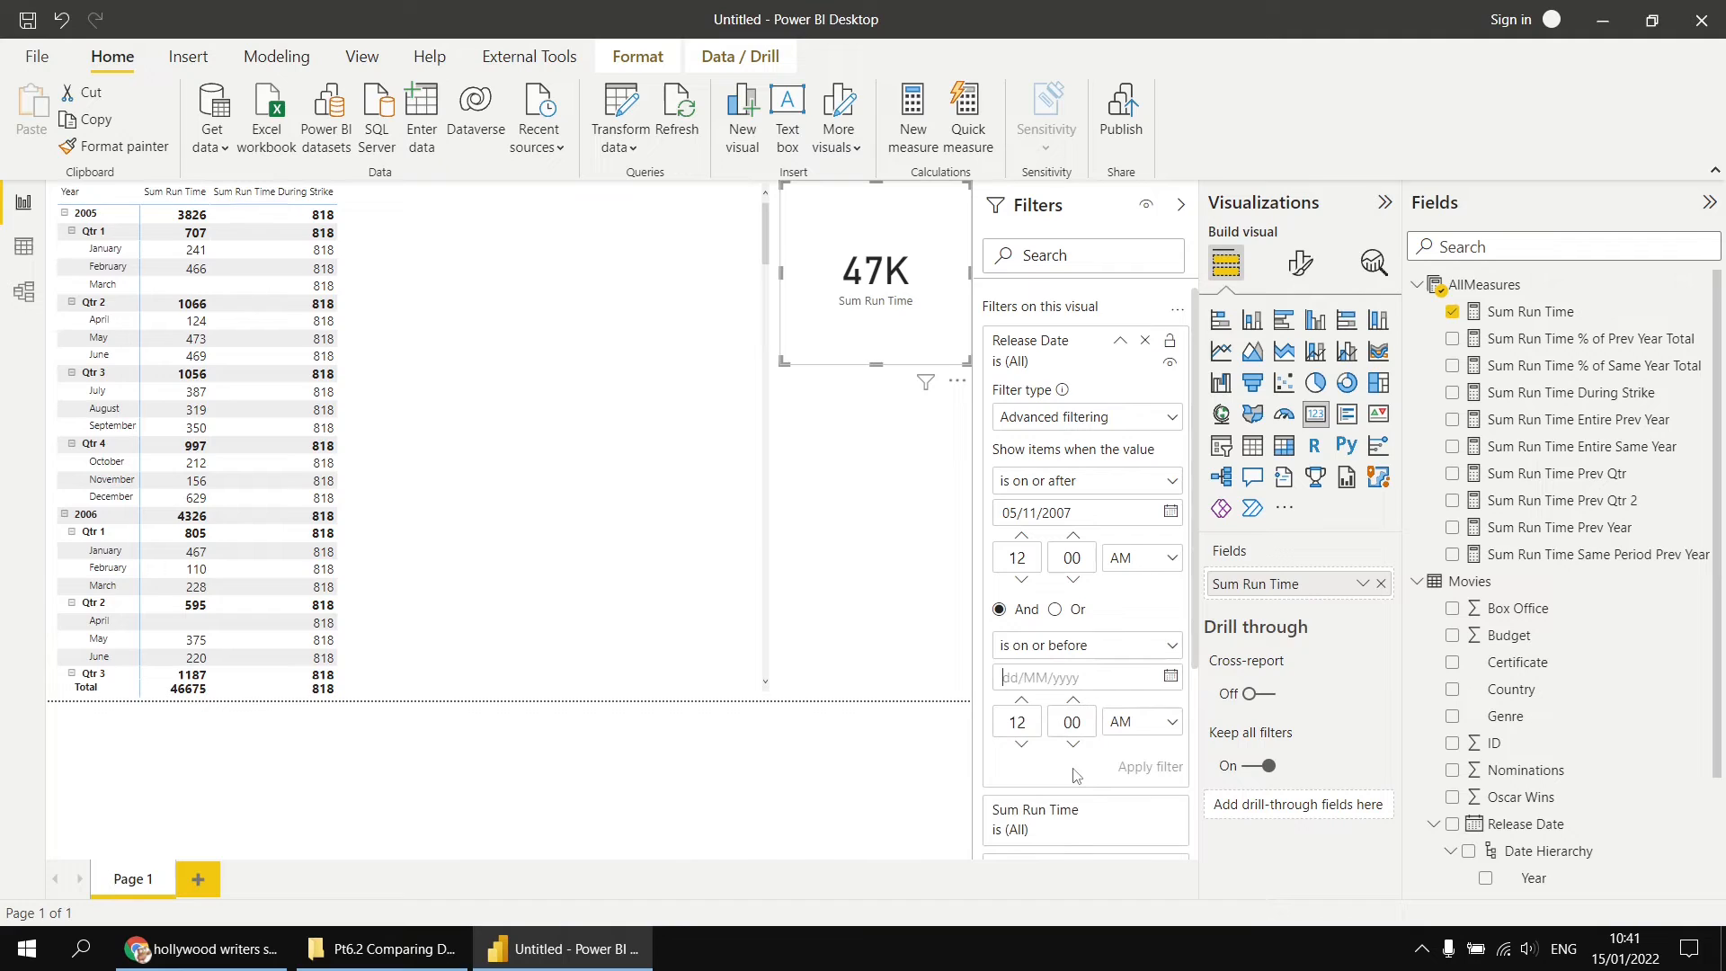
{"action": "type", "text": "12/02/2008"}
{"action": "left_click", "coordinate": [1146, 771]}
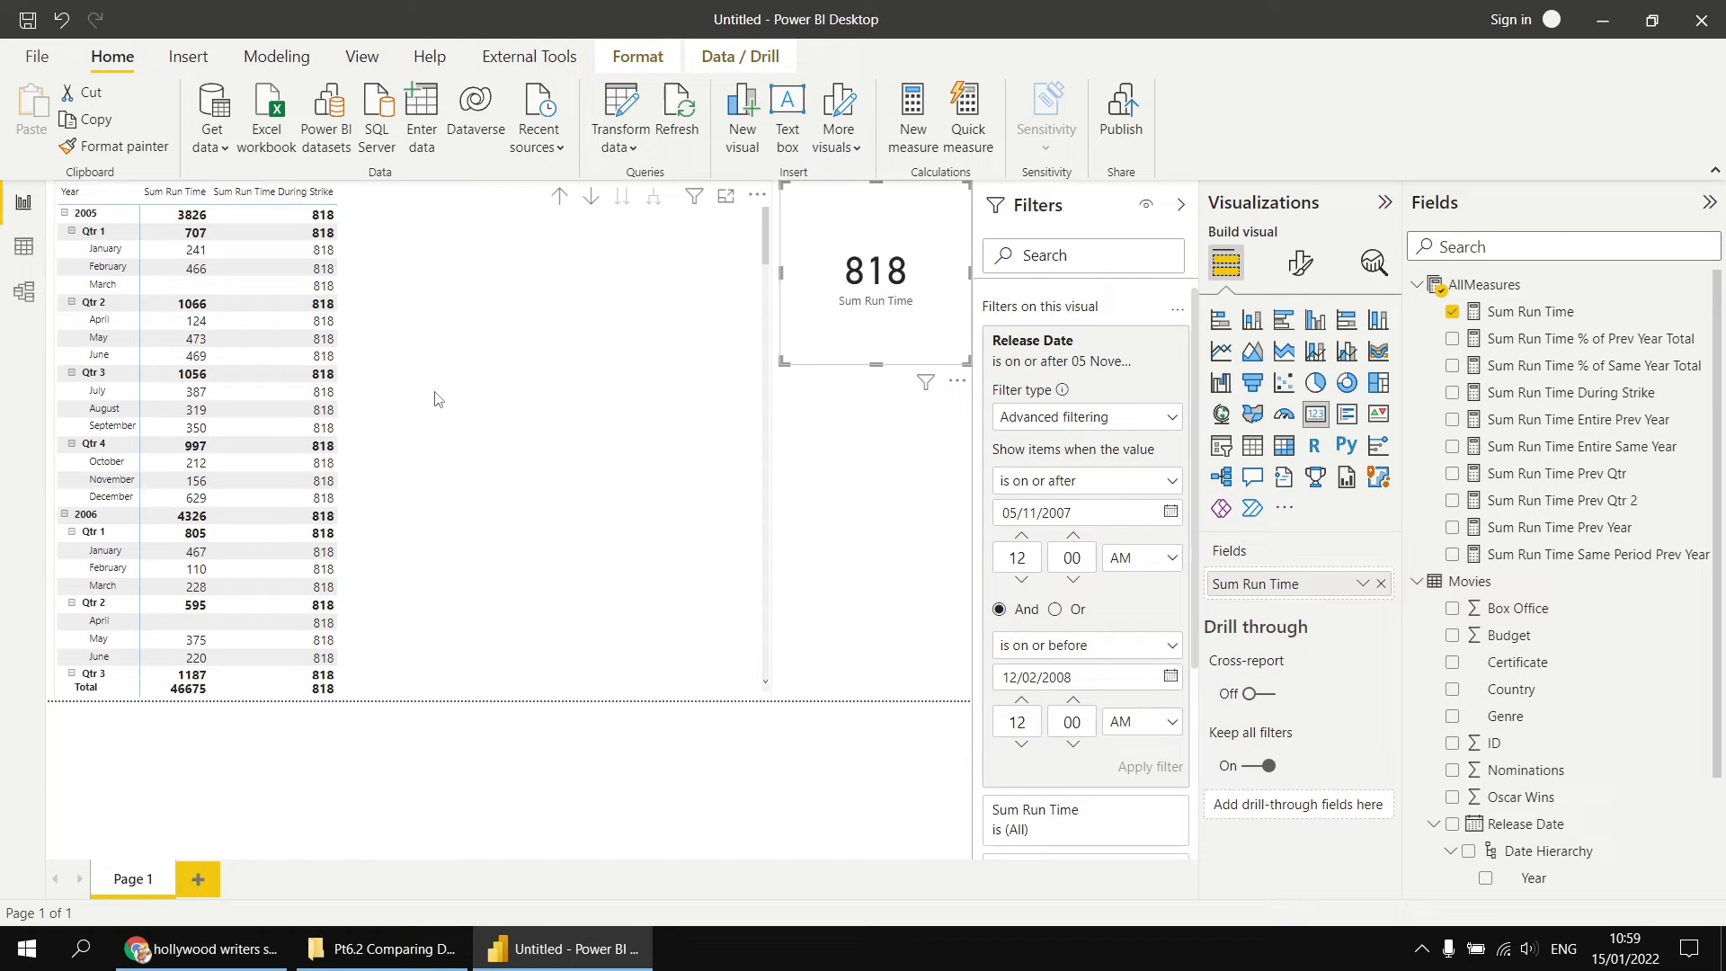
Step: Switch to Chrome, examine the UK coronavirus daily cases chart with its 7-day average, and return to Power BI Desktop
{"action": "left_click", "coordinate": [214, 960]}
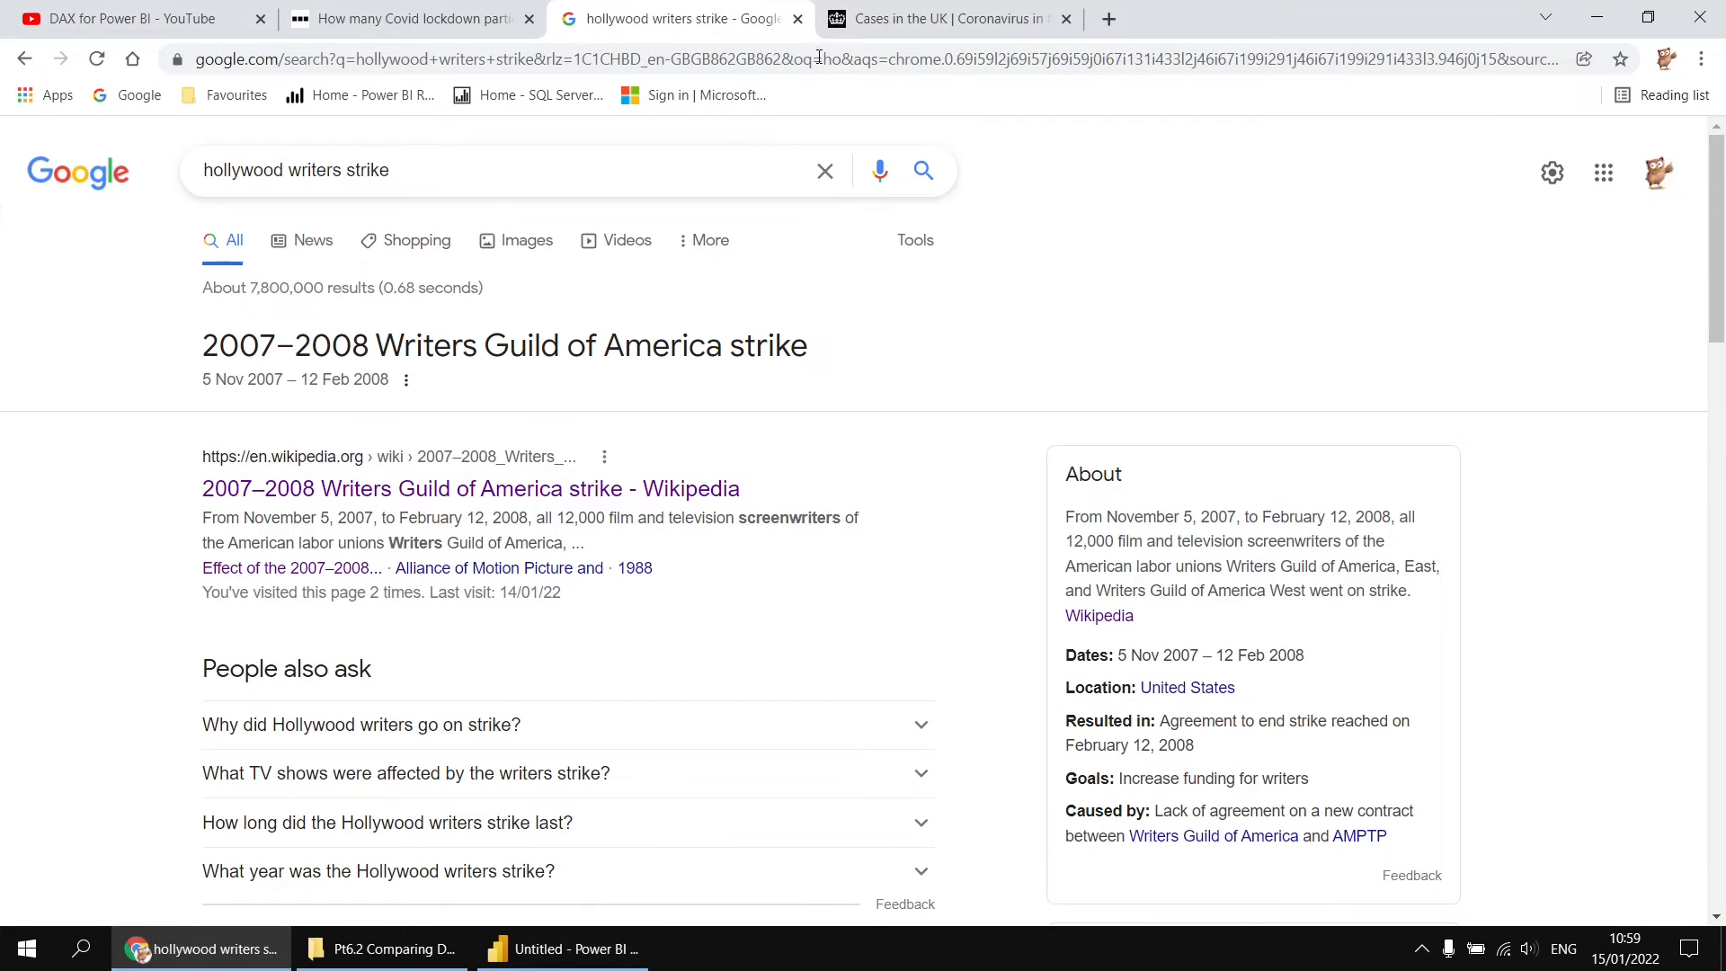
{"action": "left_click", "coordinate": [935, 24]}
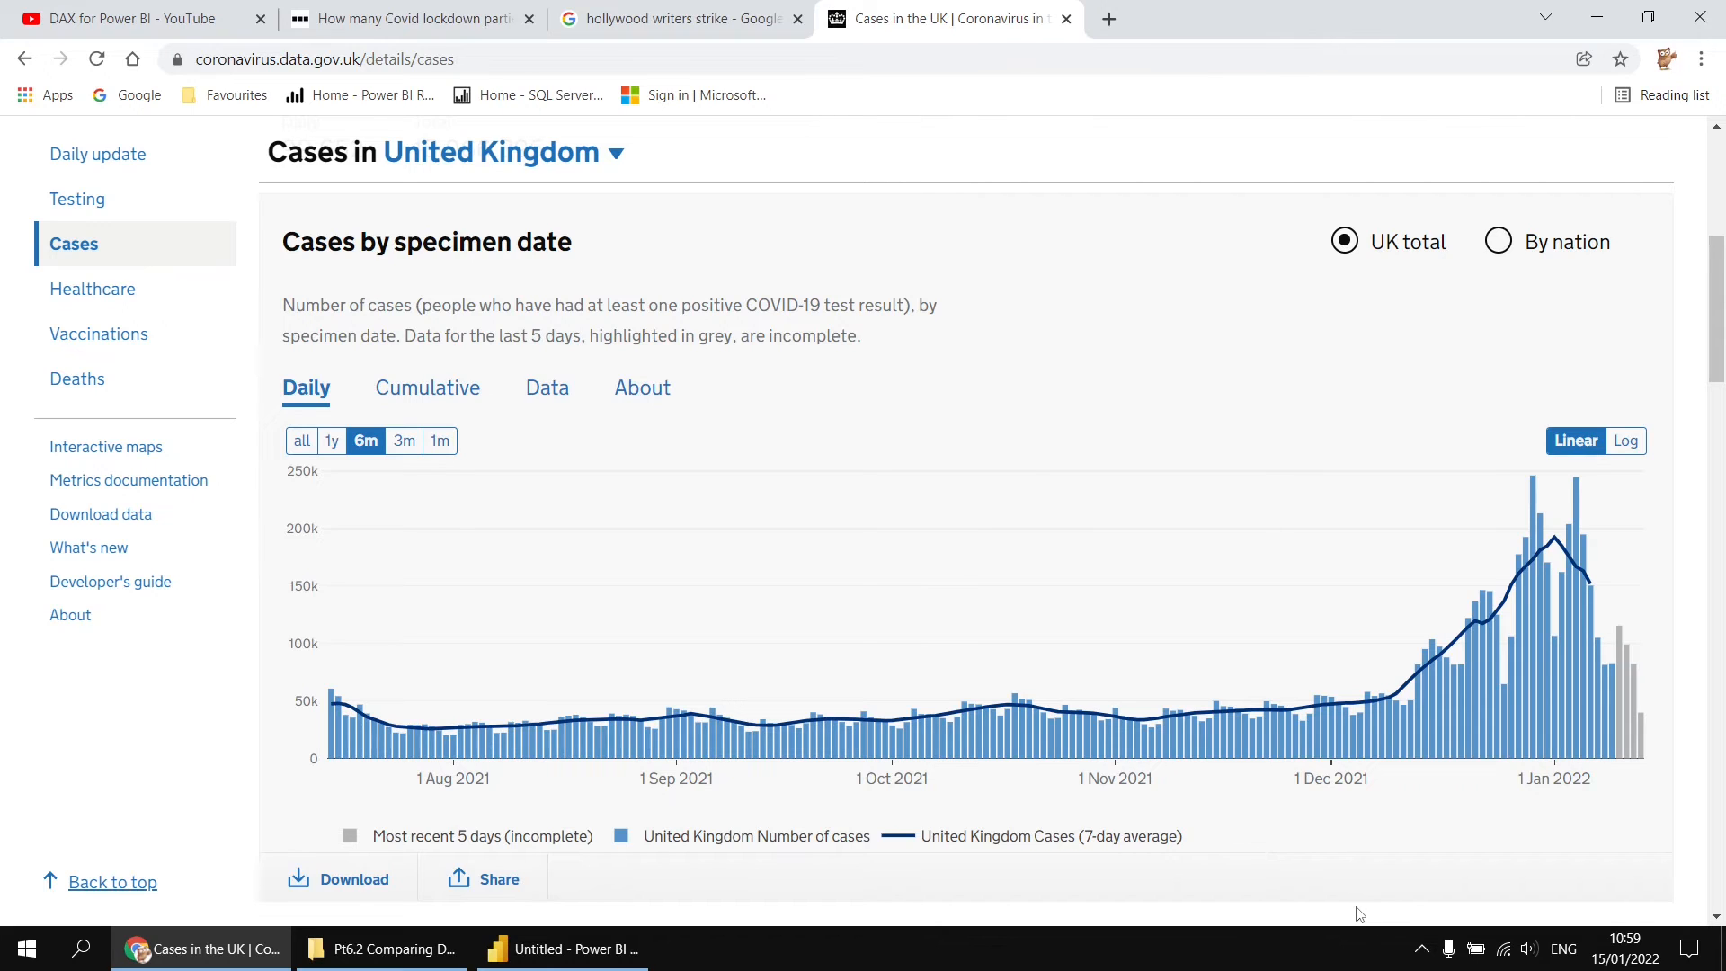
{"action": "left_click", "coordinate": [572, 954]}
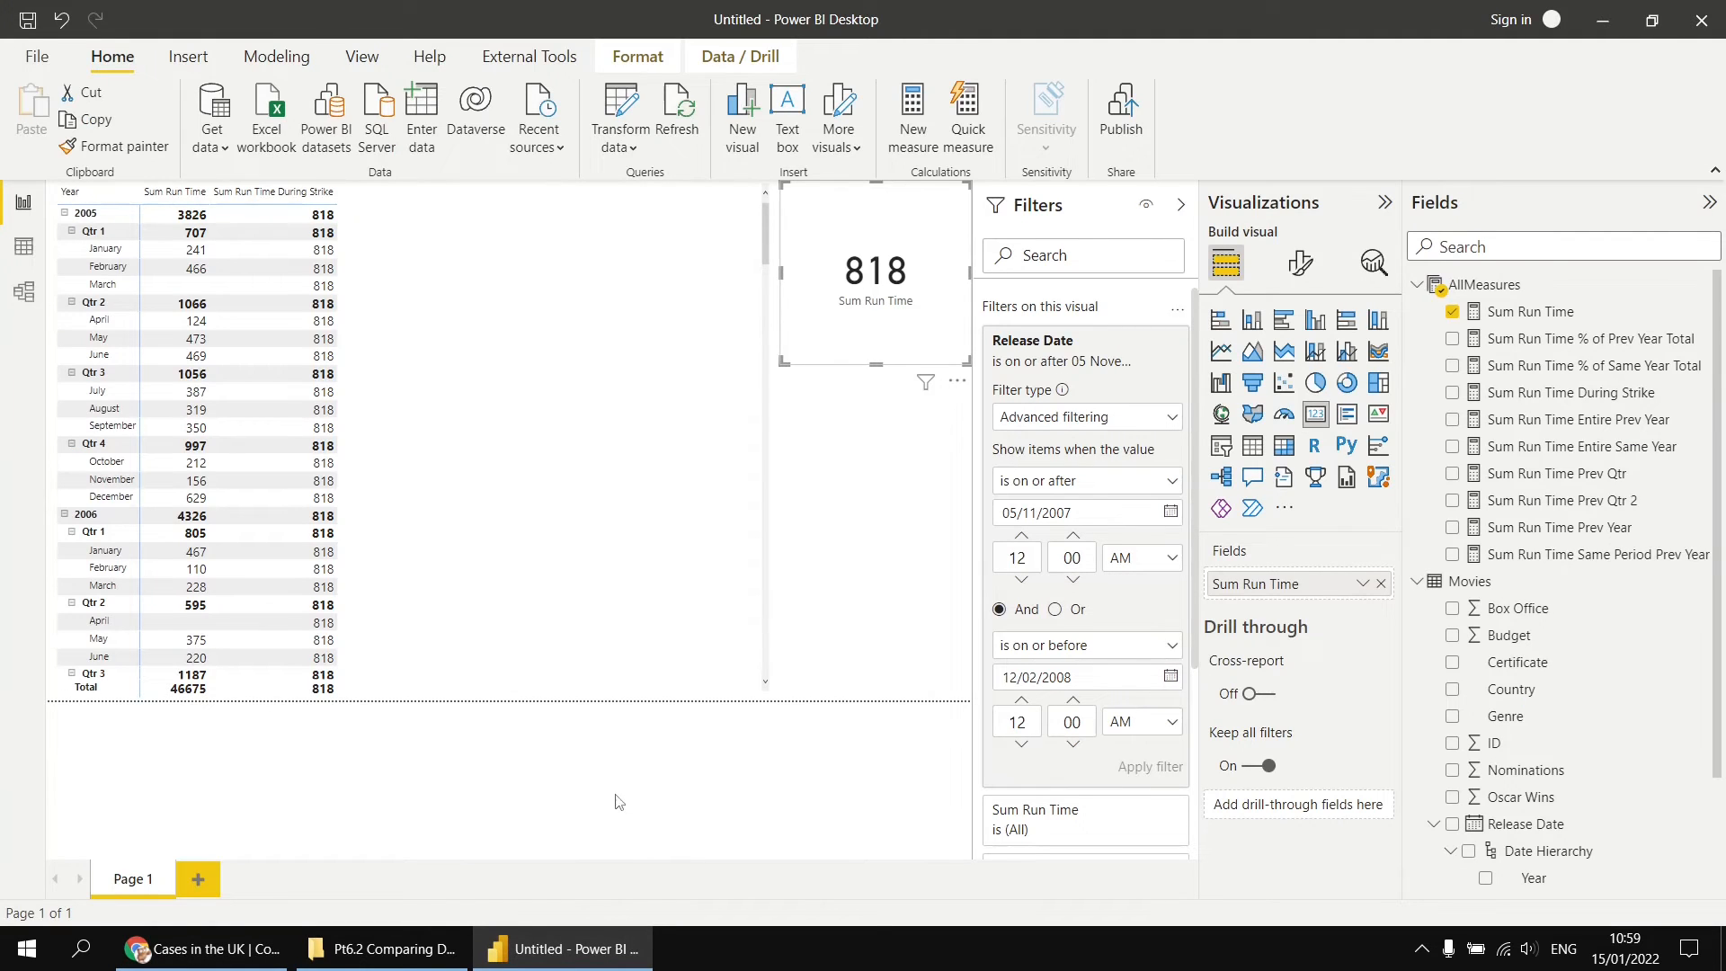
Step: Collapse the filter settings and delete the Sum Run Time card from the report page
{"action": "left_click", "coordinate": [1179, 206]}
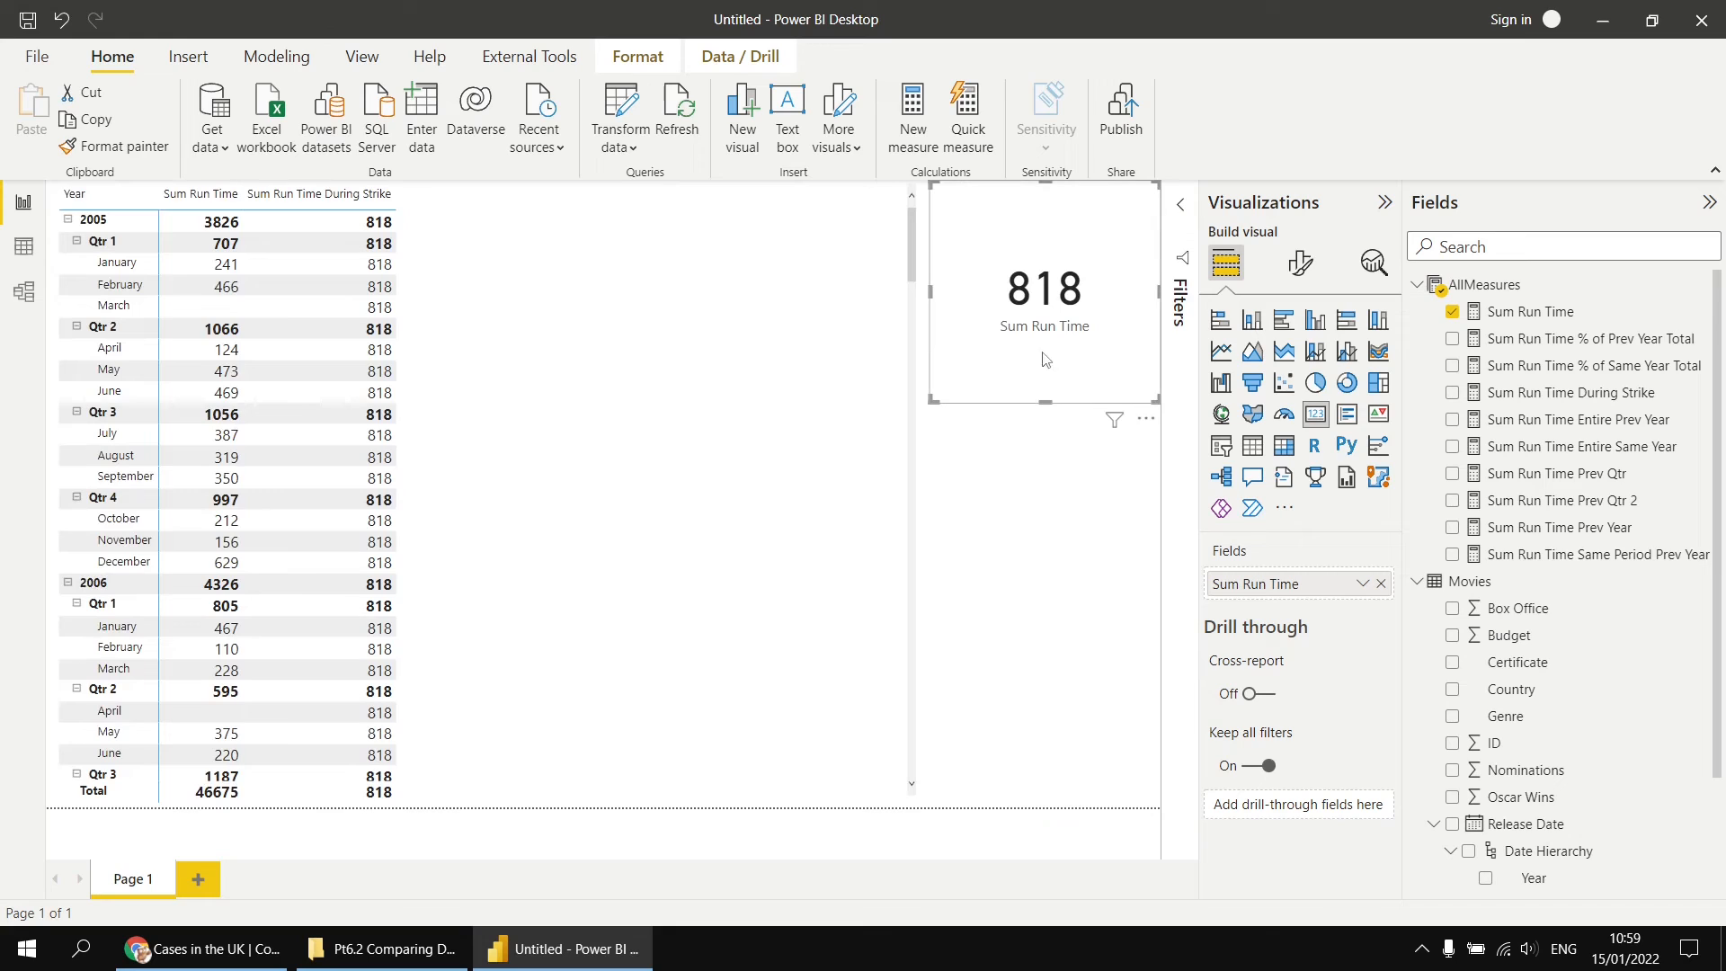
{"action": "key", "text": "Delete"}
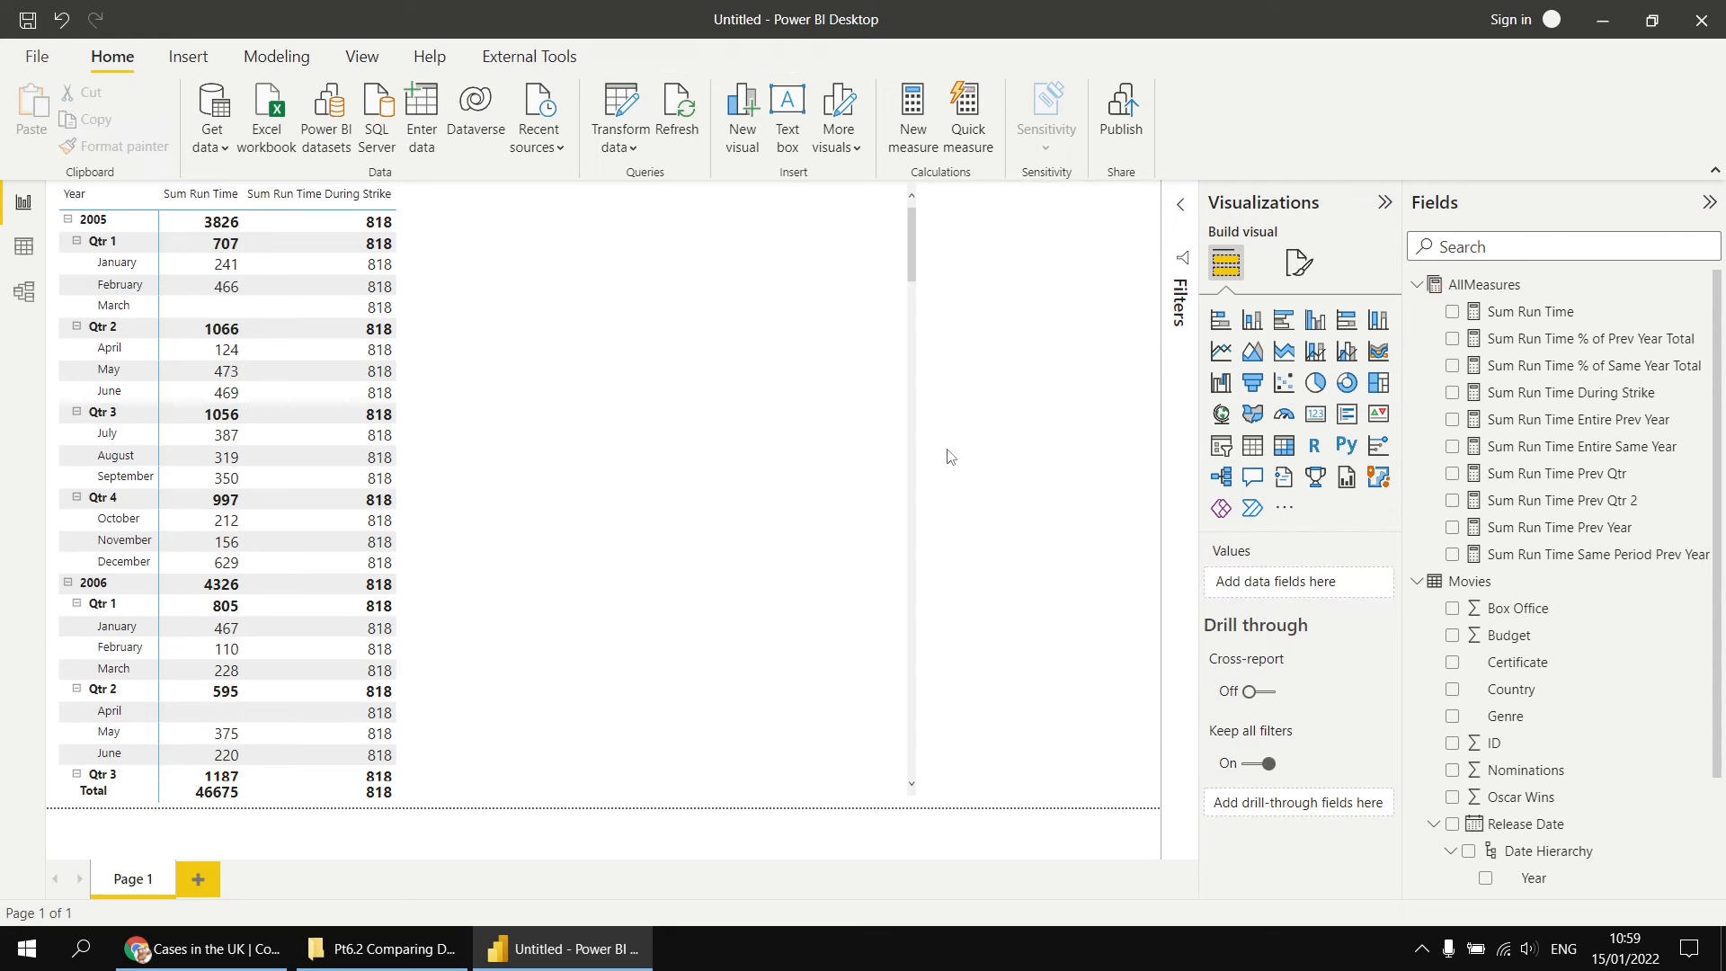
Step: Convert the matrix into a table of Year, Month and Sum Run Time, removing Sum Run Time During Strike and Quarter
{"action": "left_click", "coordinate": [727, 544]}
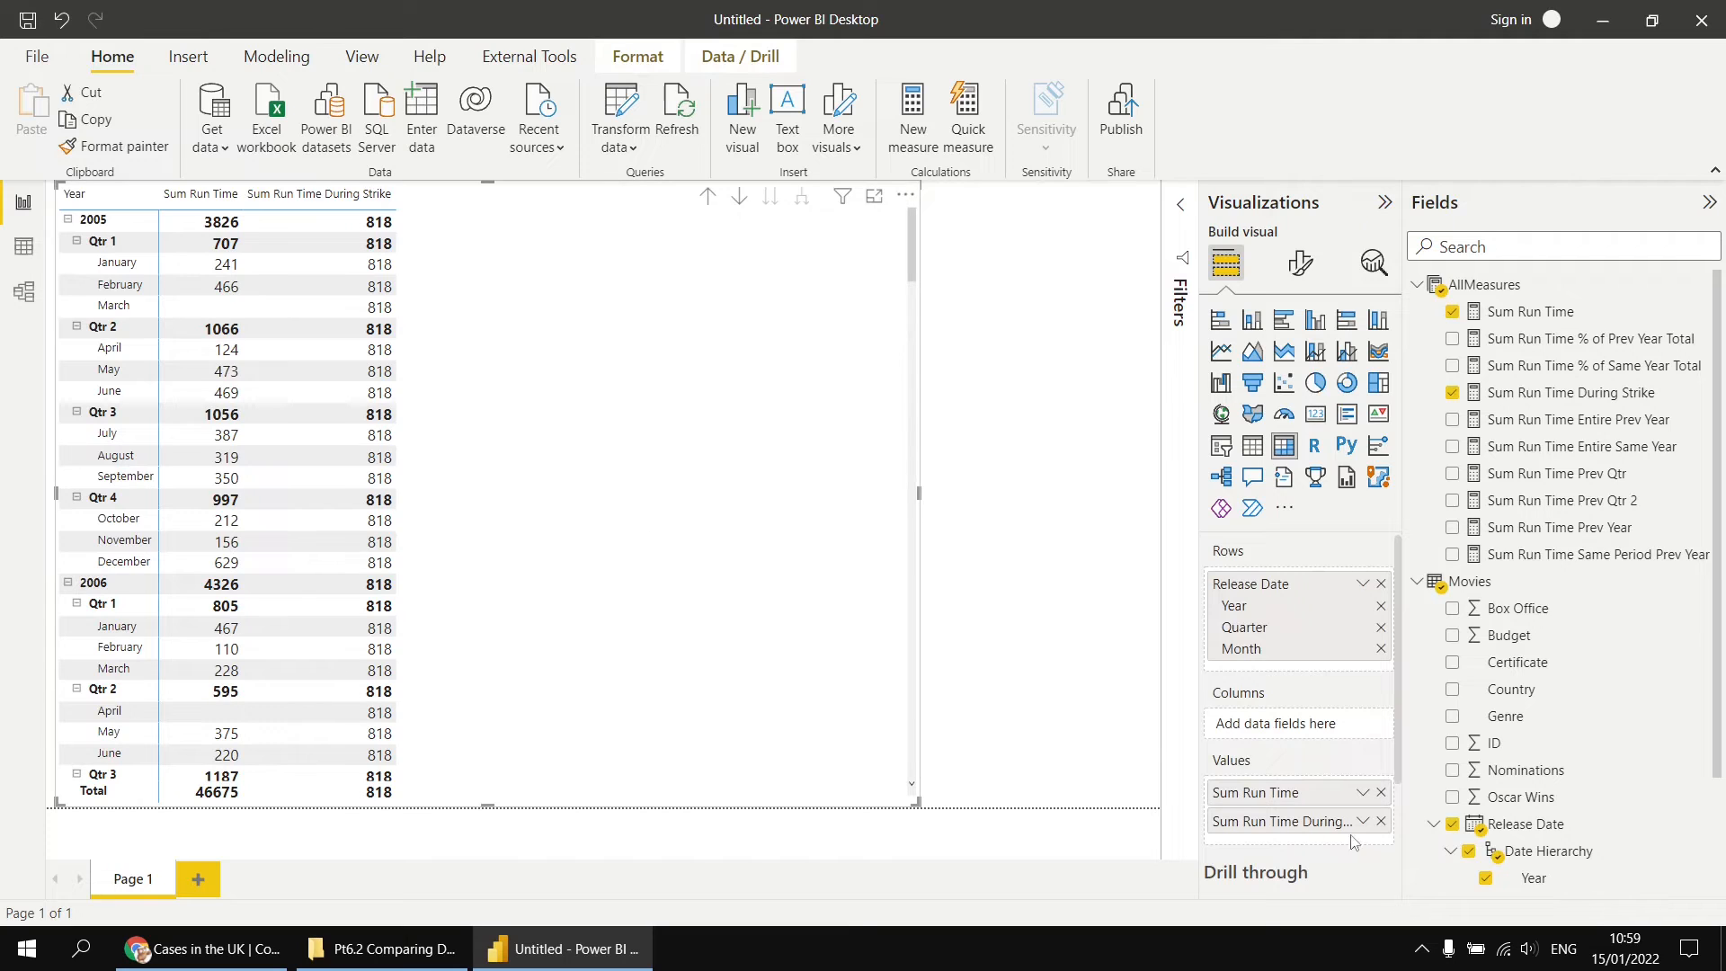
{"action": "left_click", "coordinate": [1381, 821]}
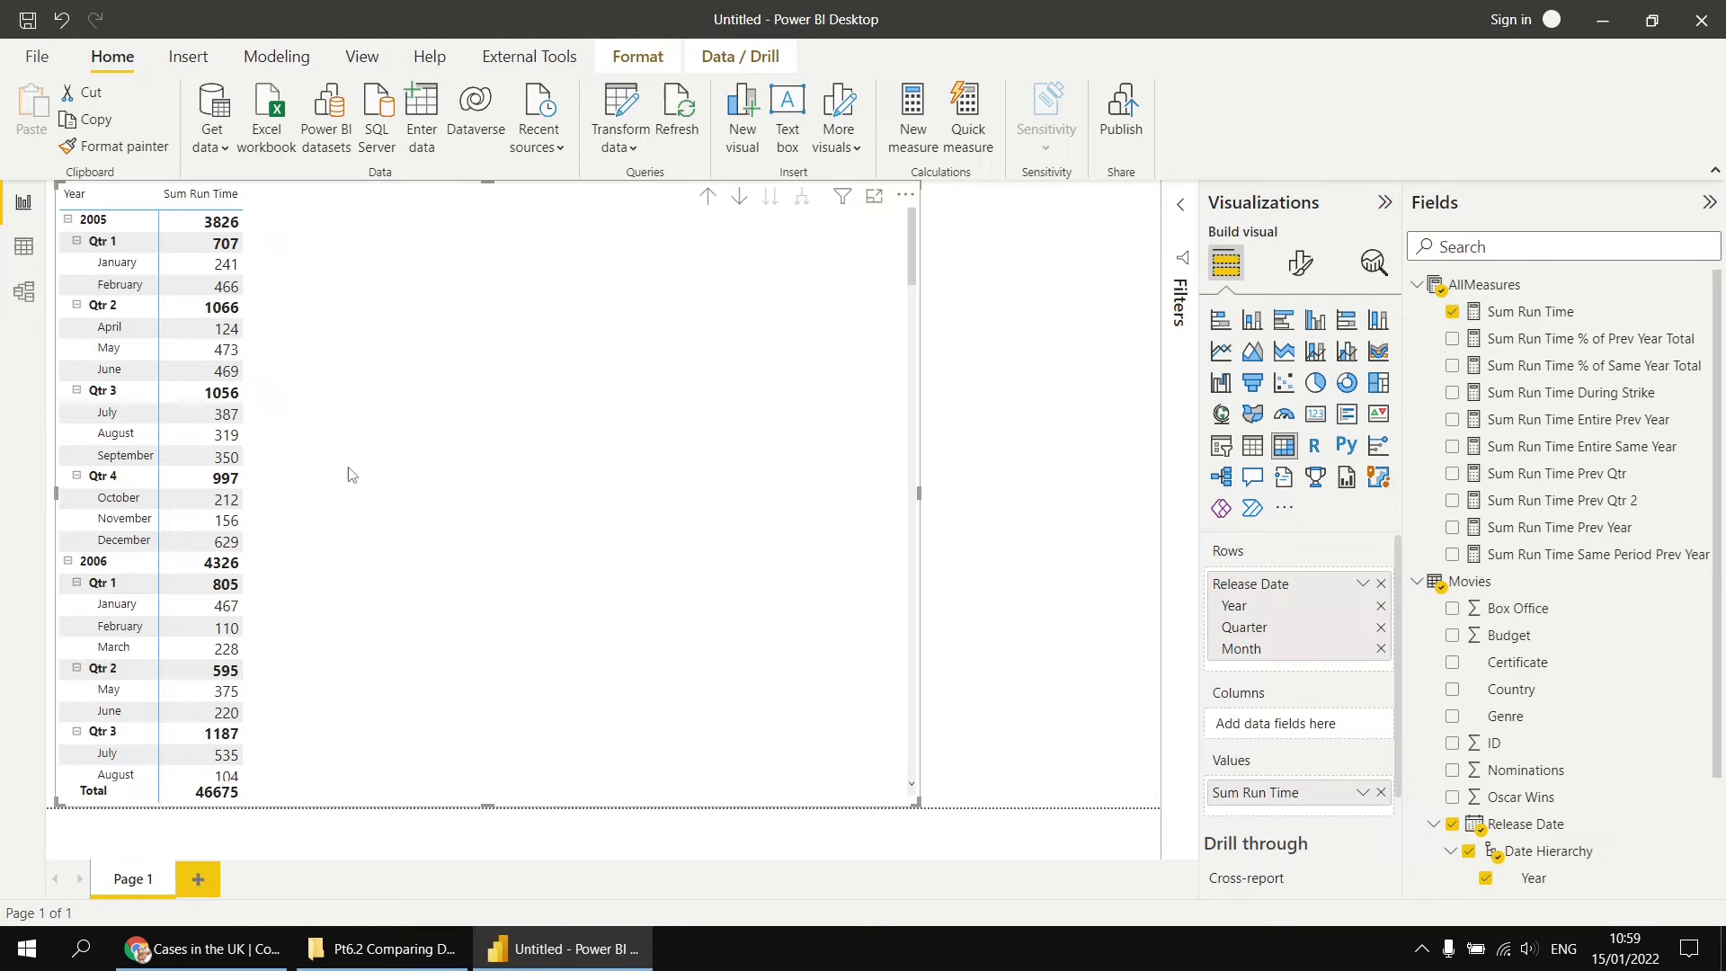
{"action": "left_click", "coordinate": [1255, 454]}
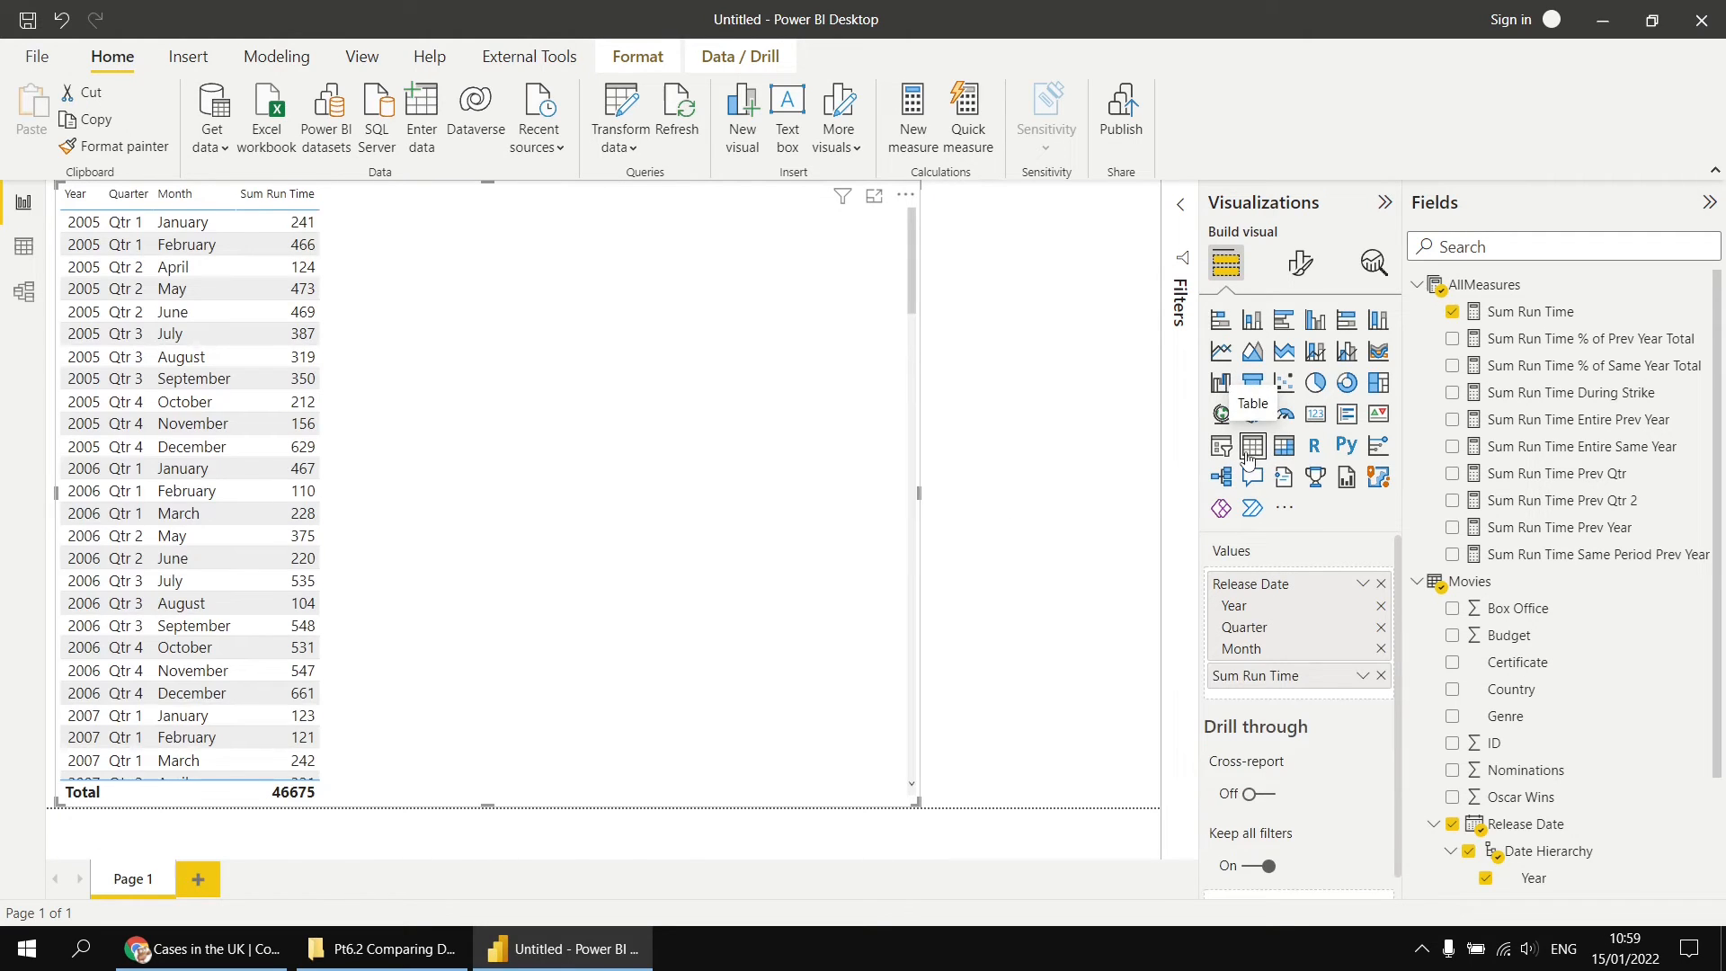
{"action": "left_click", "coordinate": [1382, 629]}
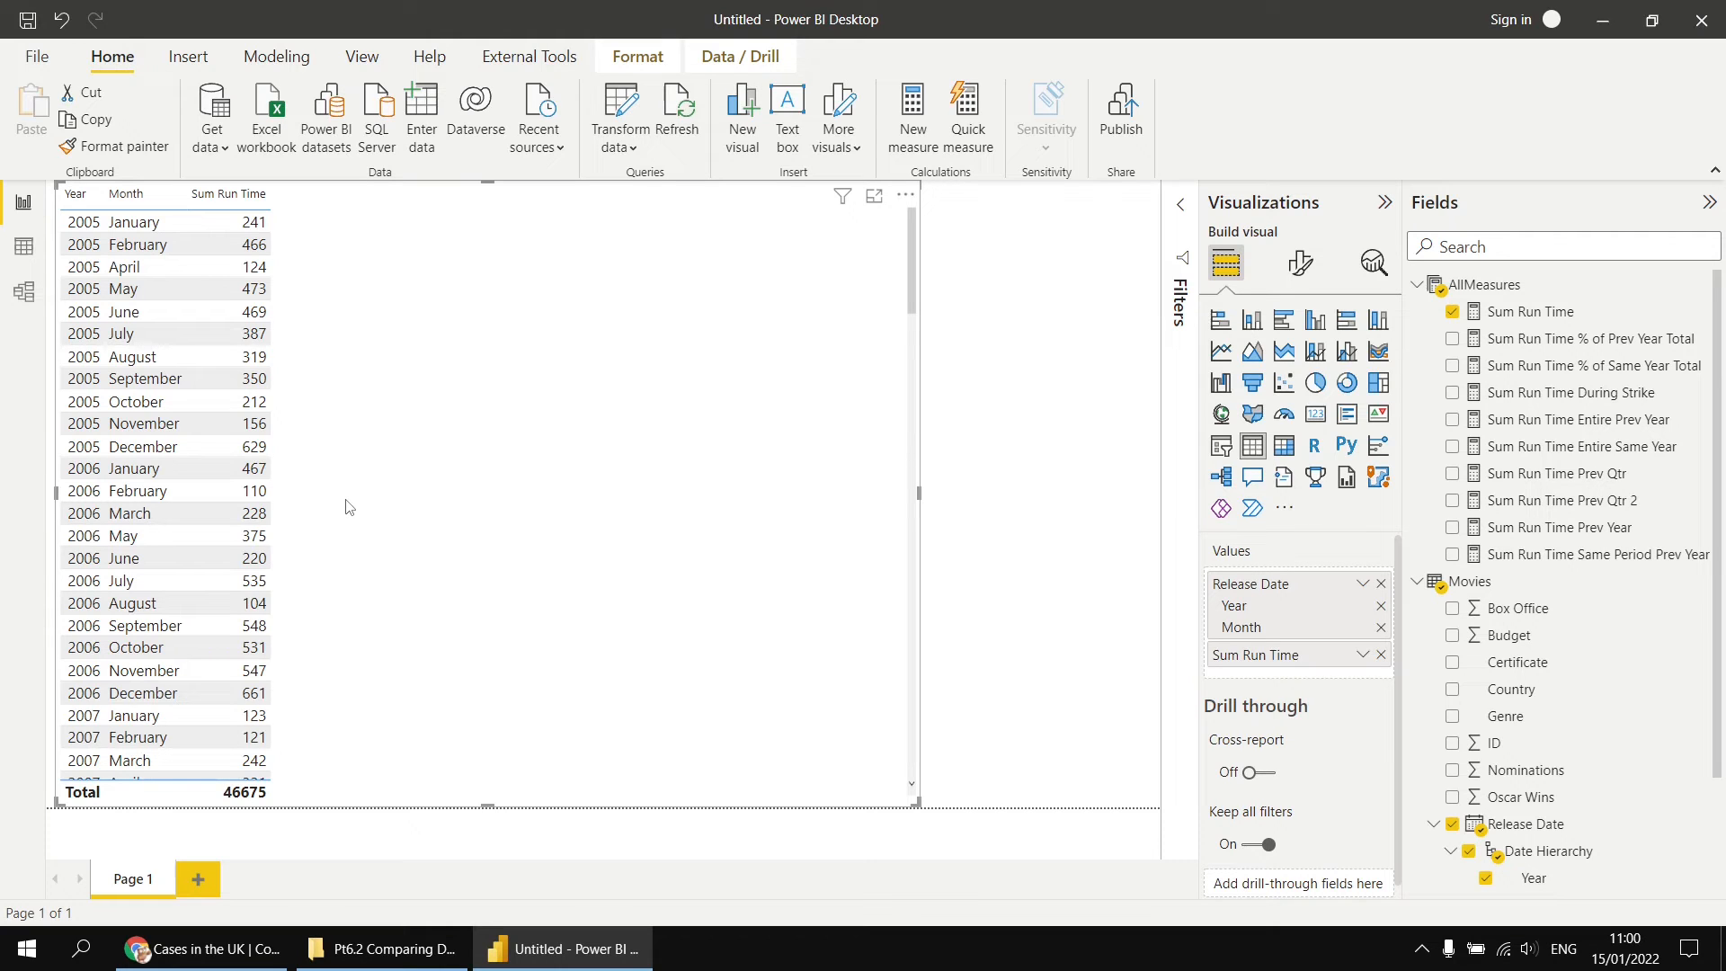
Step: Create the measure First Date of Interval = FIRSTDATE(Movies[Release Date].[Date]) in the AllMeasures table
{"action": "right_click", "coordinate": [1496, 286]}
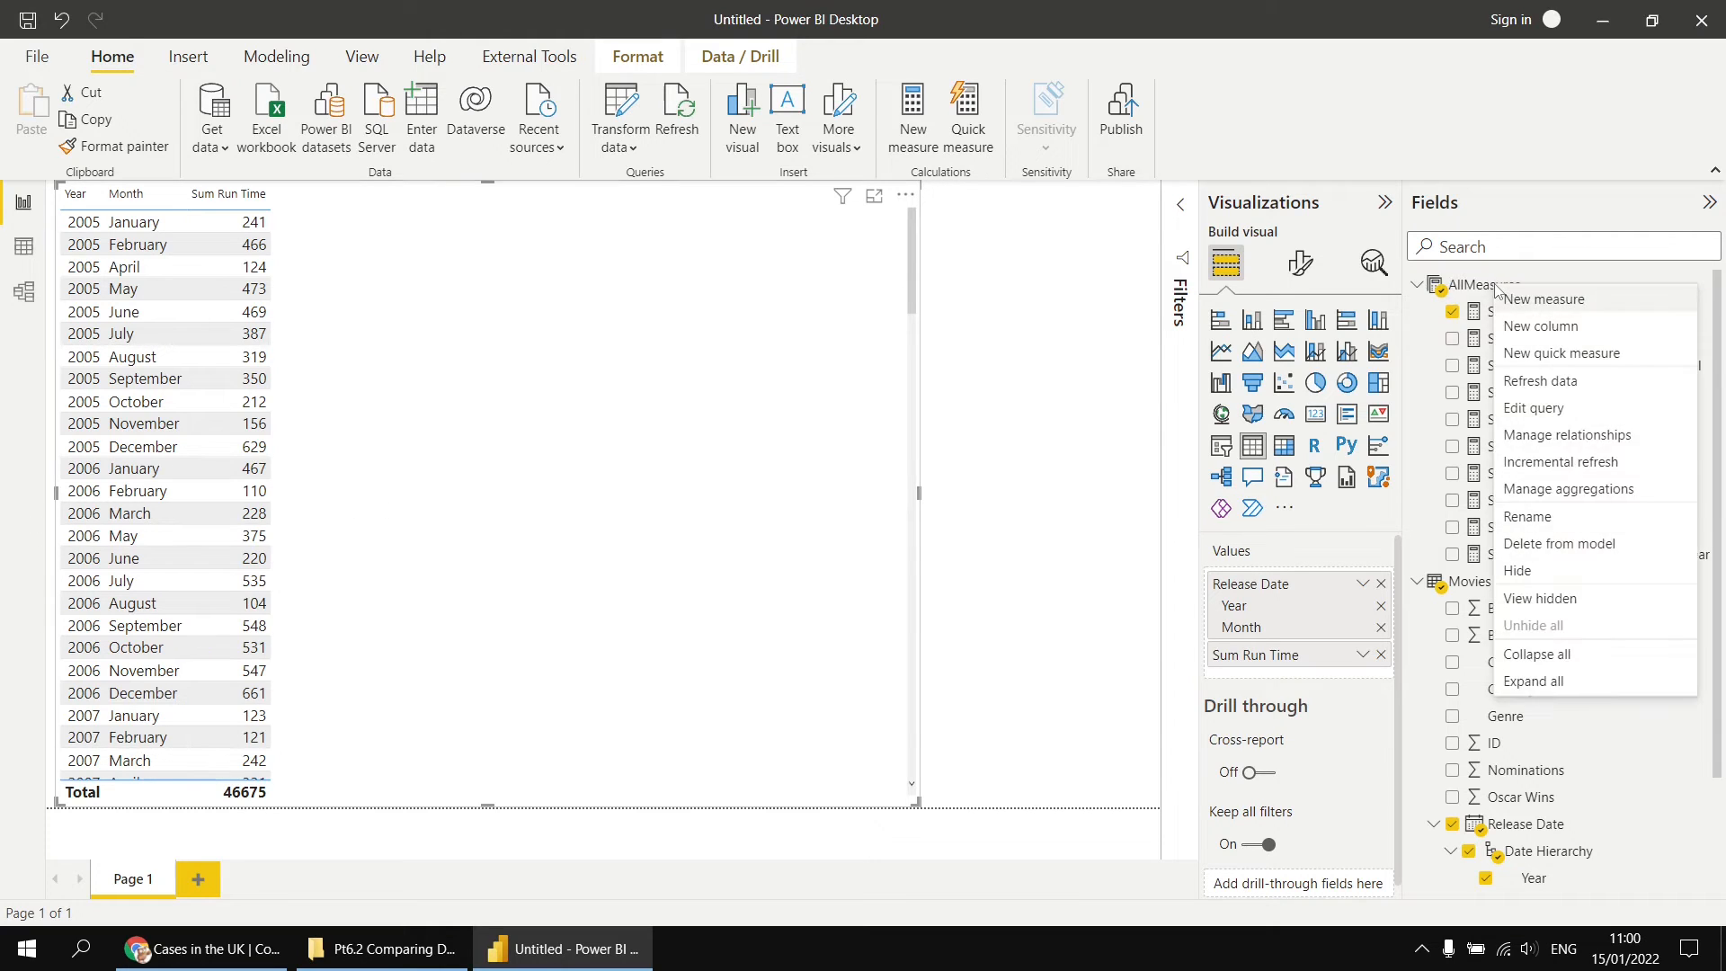
{"action": "left_click", "coordinate": [1537, 306]}
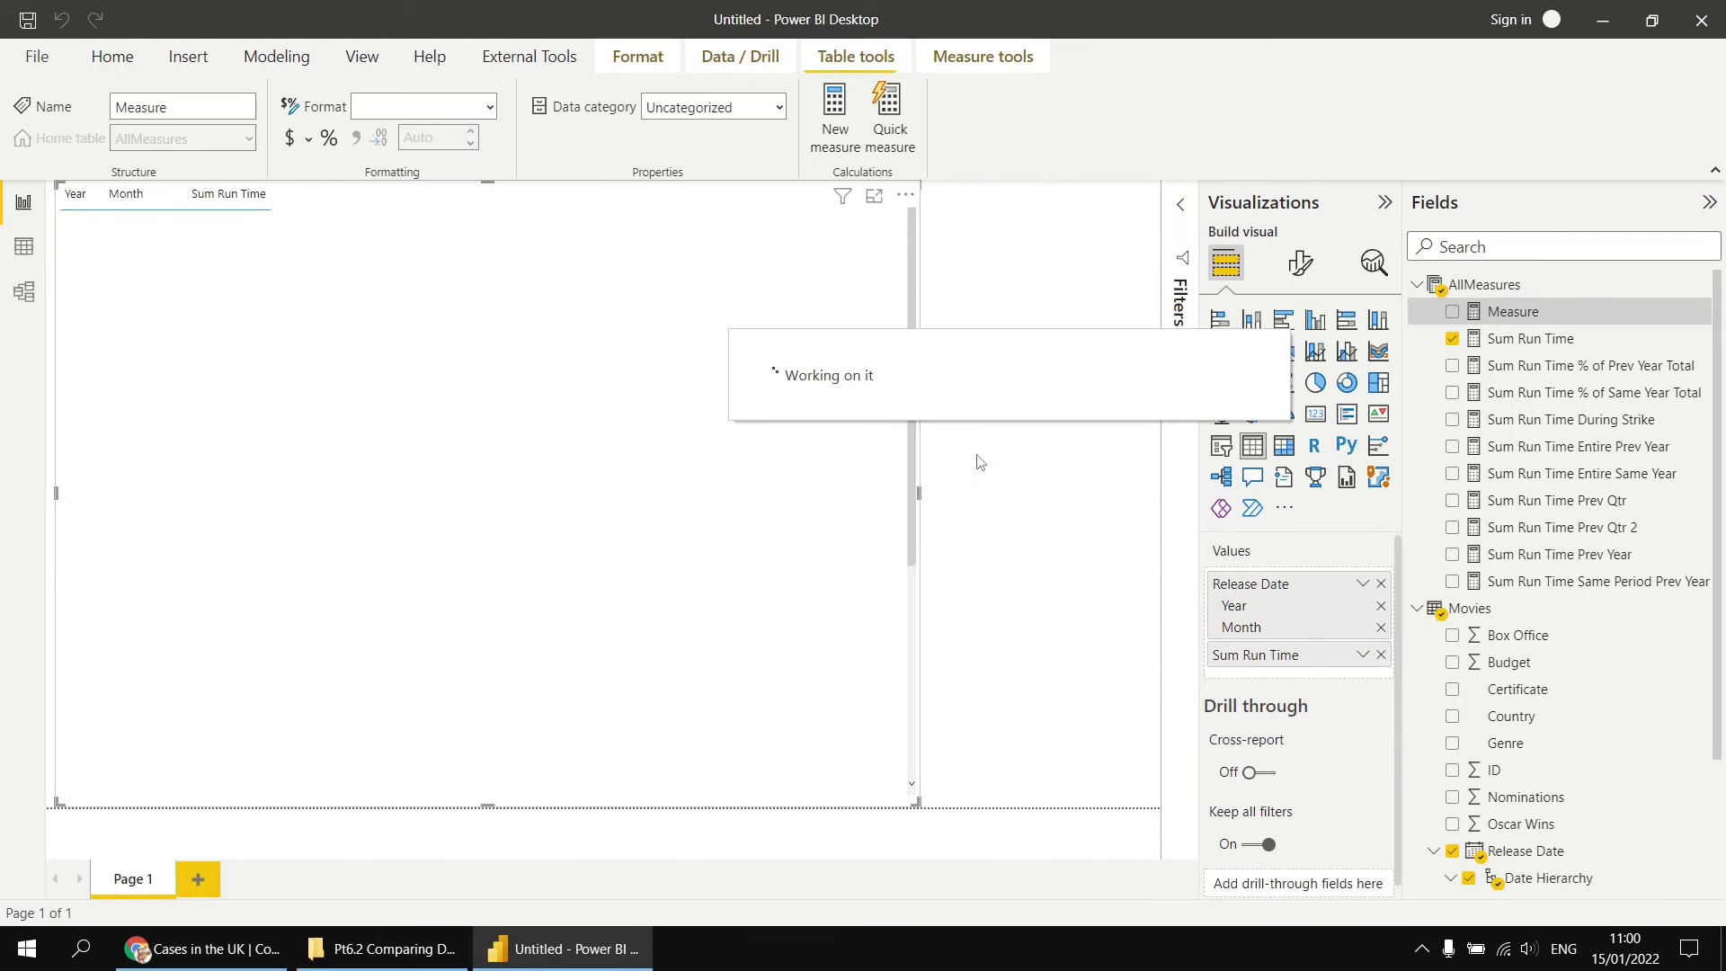
{"action": "type", "text": "Fir"}
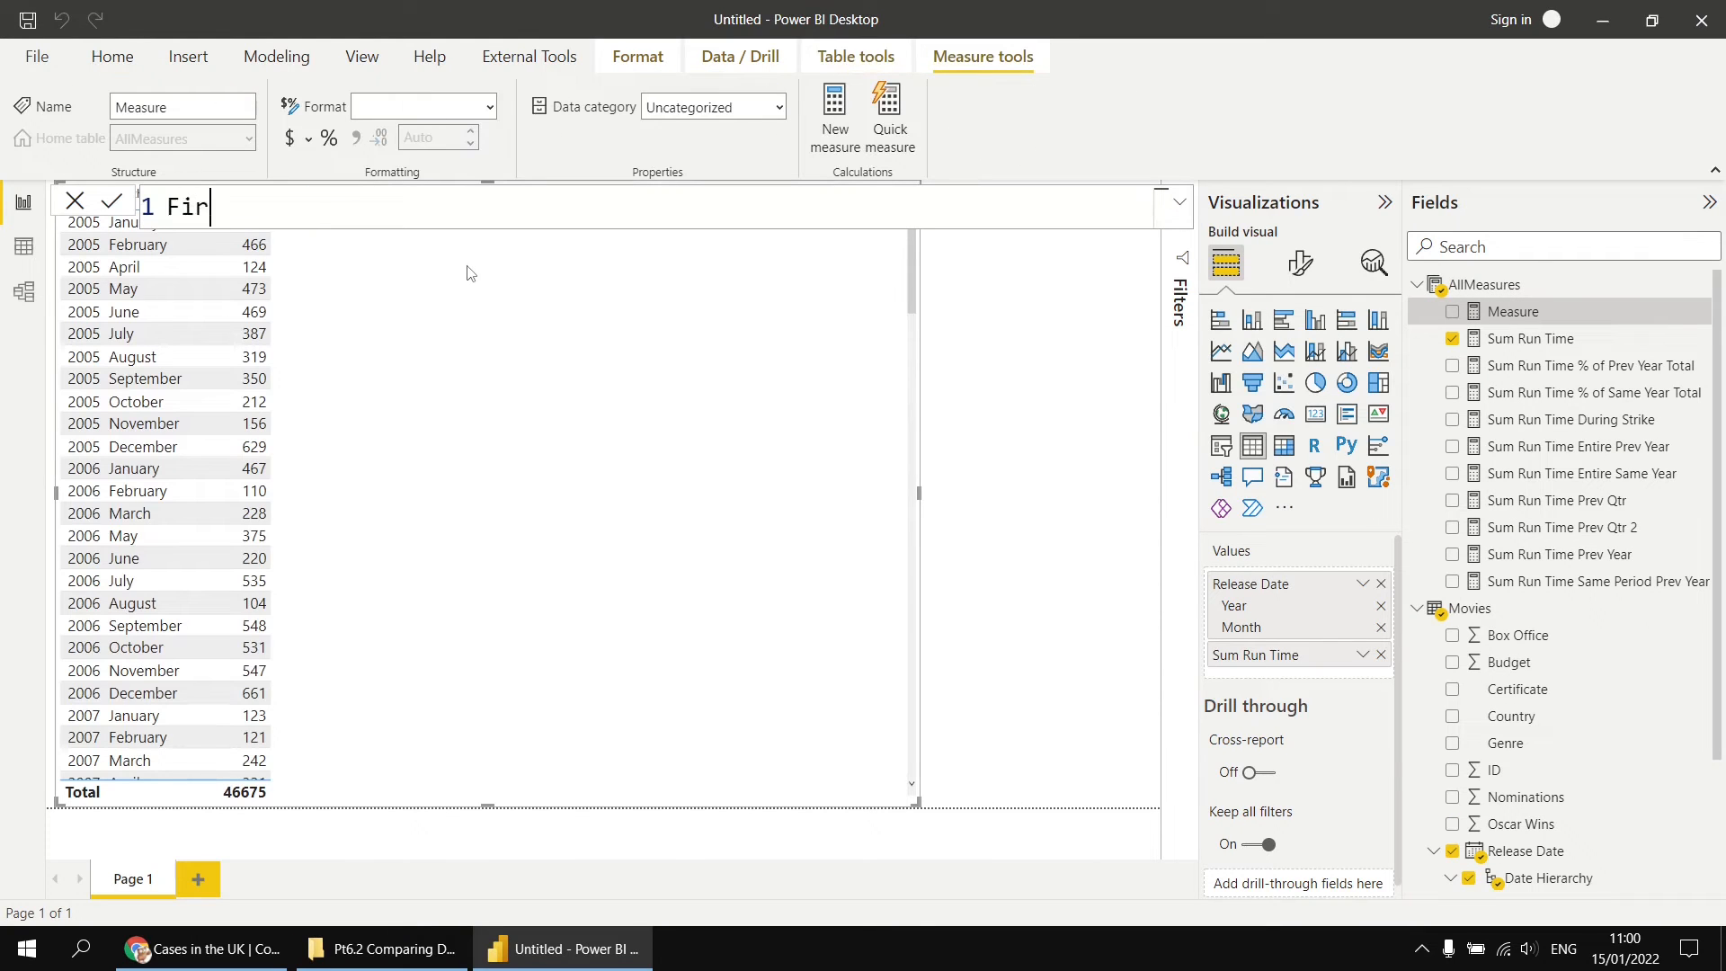
{"action": "type", "text": "st Date of In"}
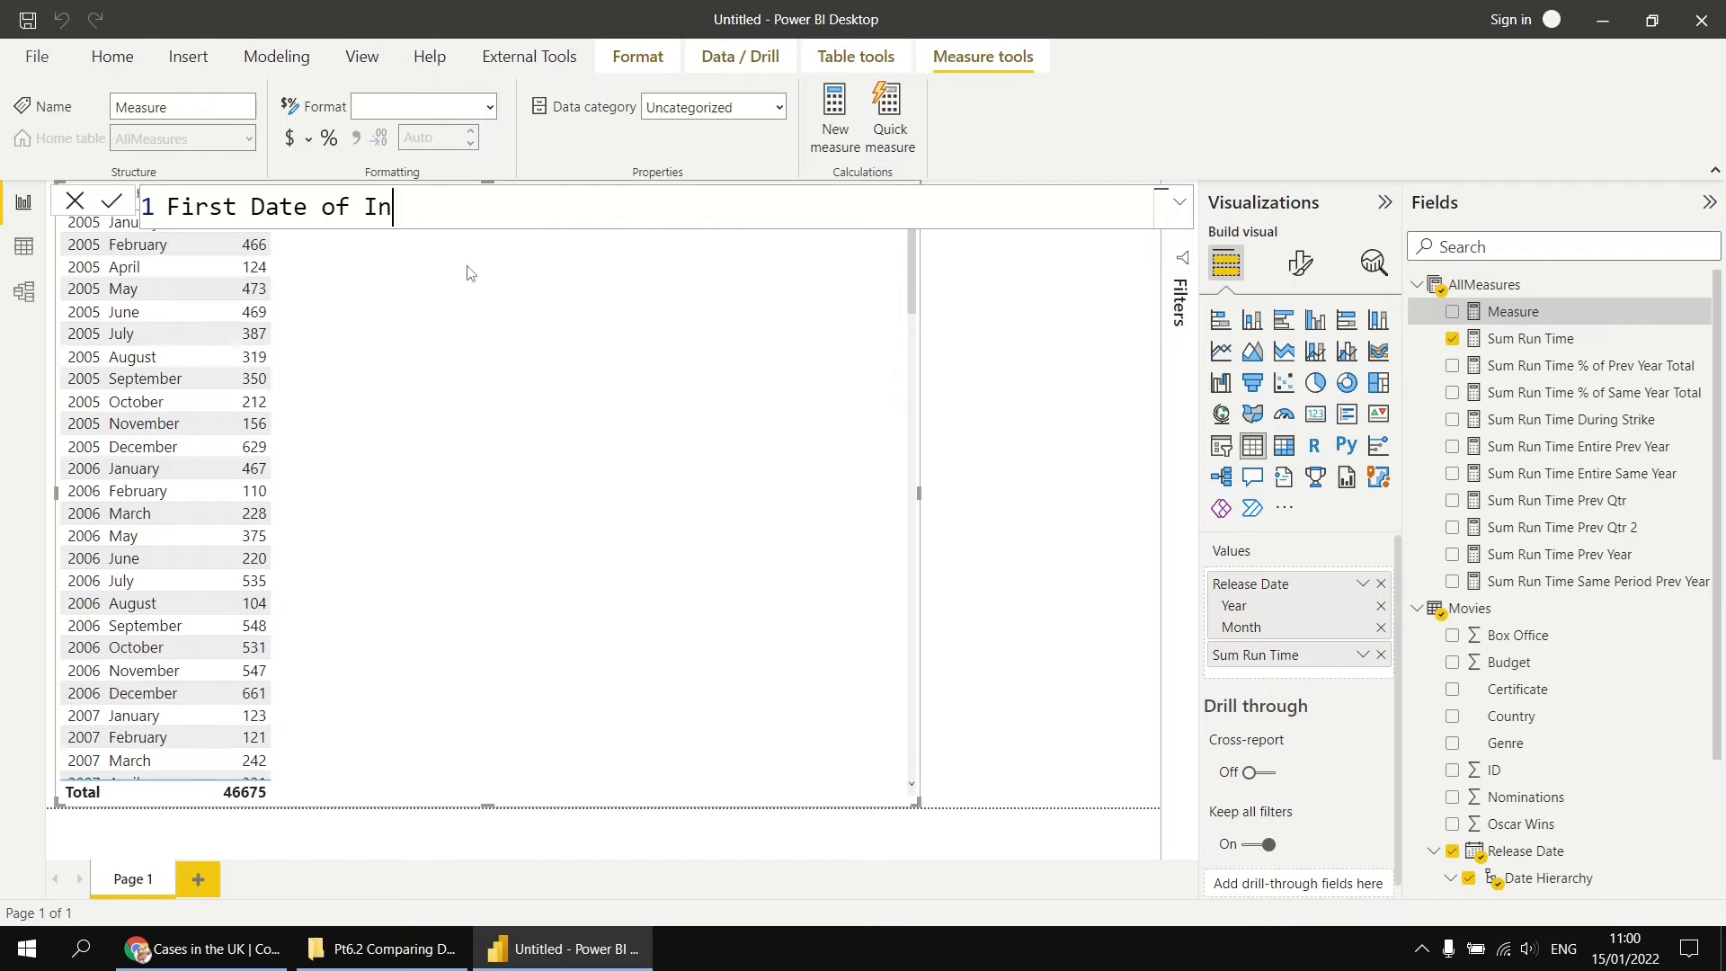
{"action": "type", "text": "terval = FIRSTDATE("}
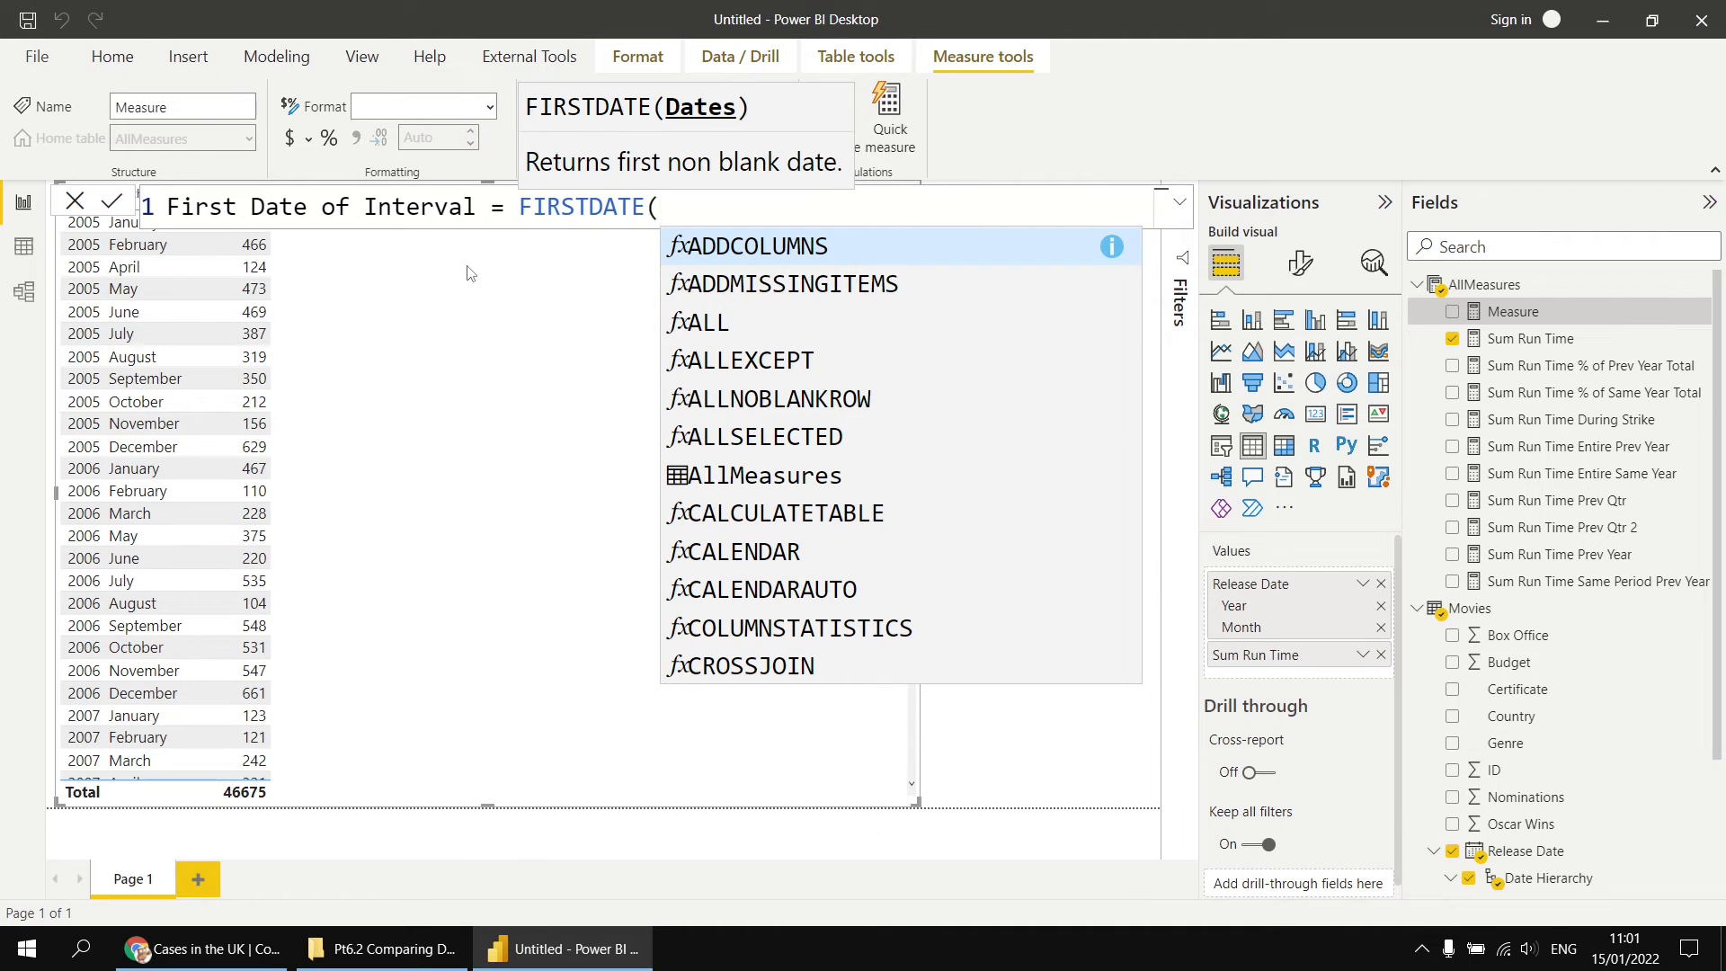
{"action": "type", "text": "rele"}
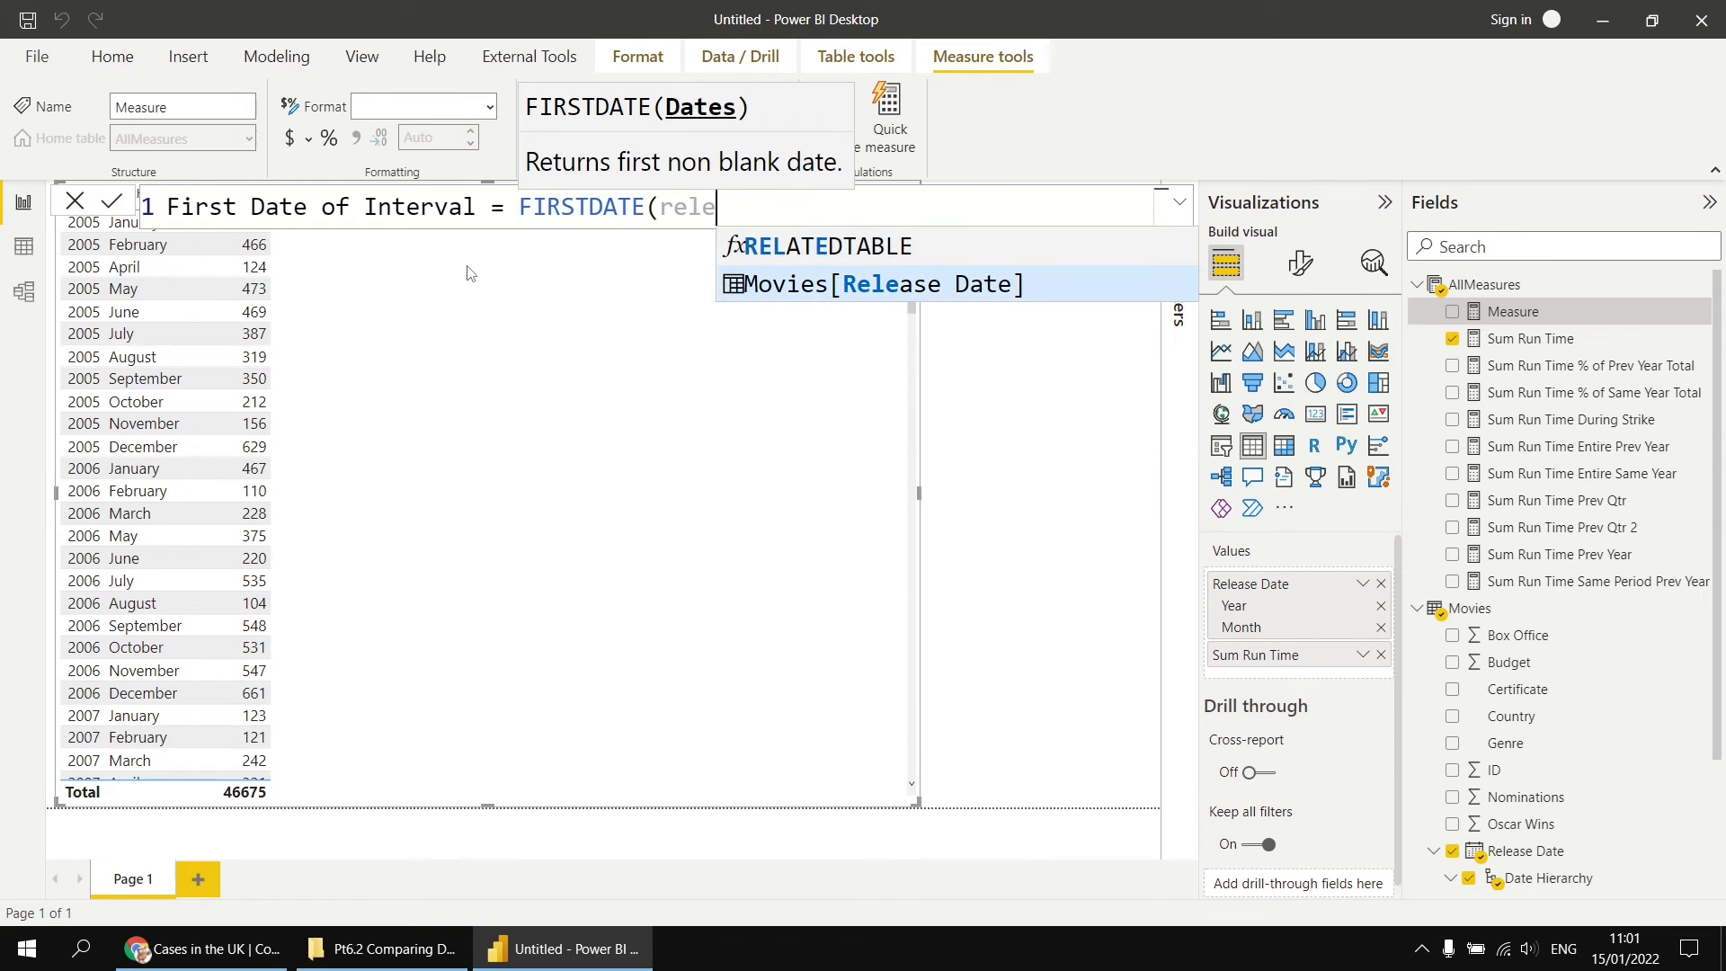
{"action": "key", "text": "Tab"}
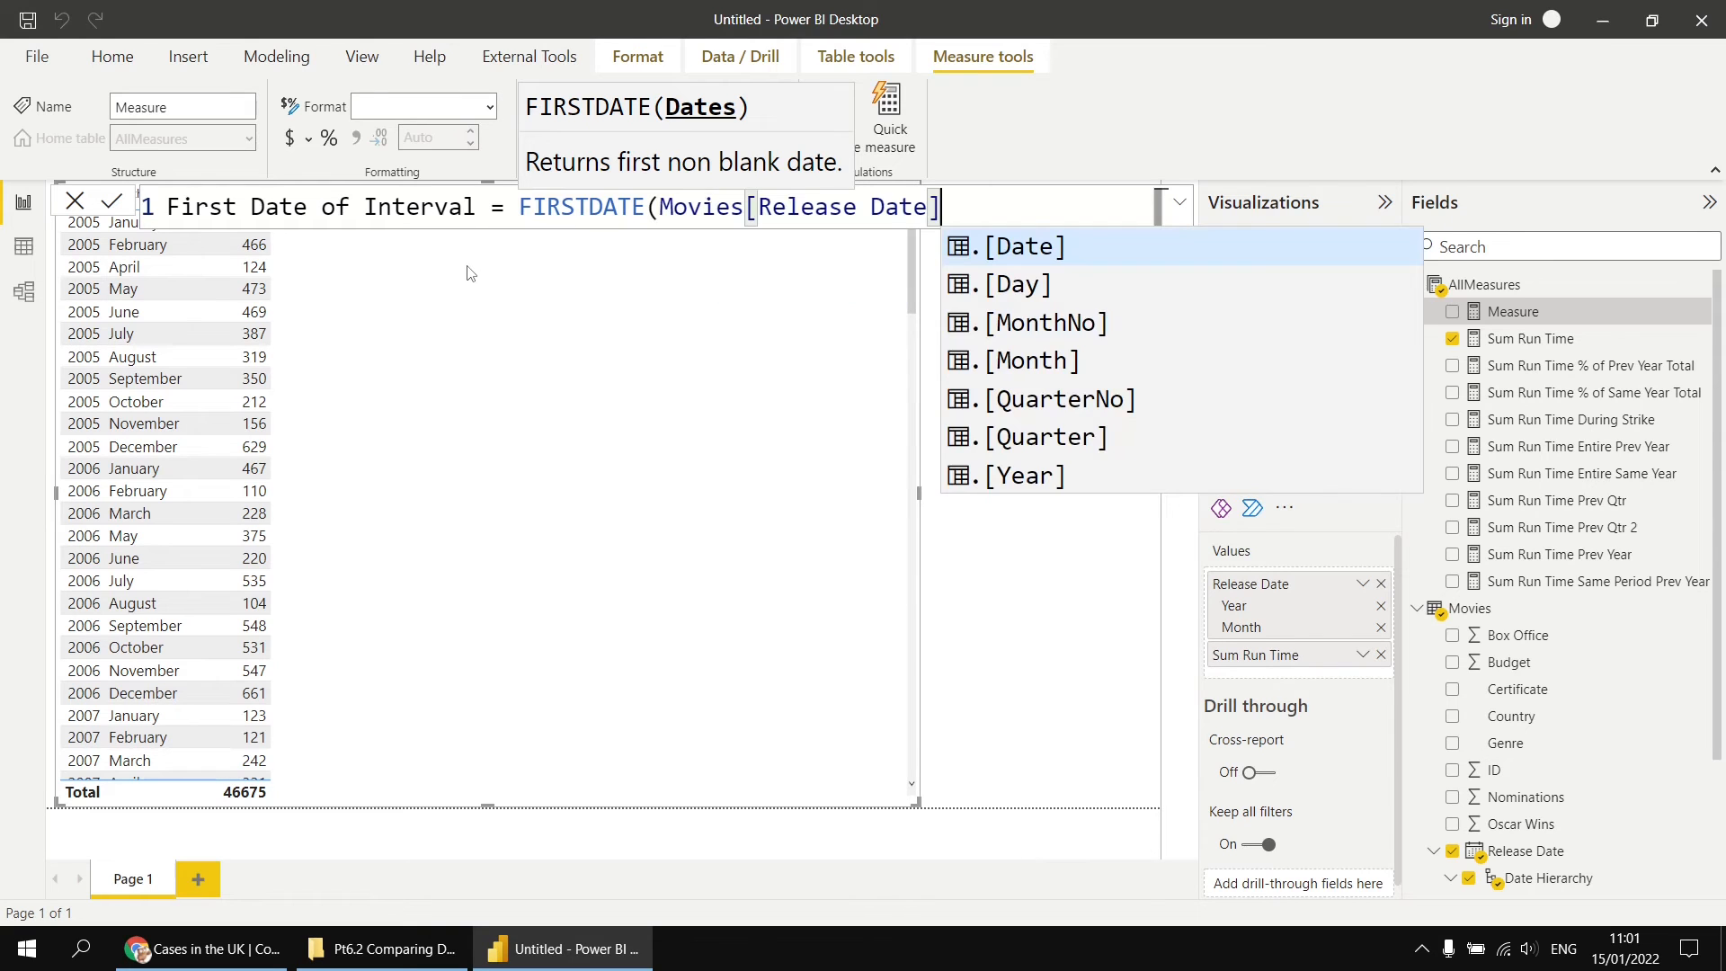
{"action": "key", "text": "Tab"}
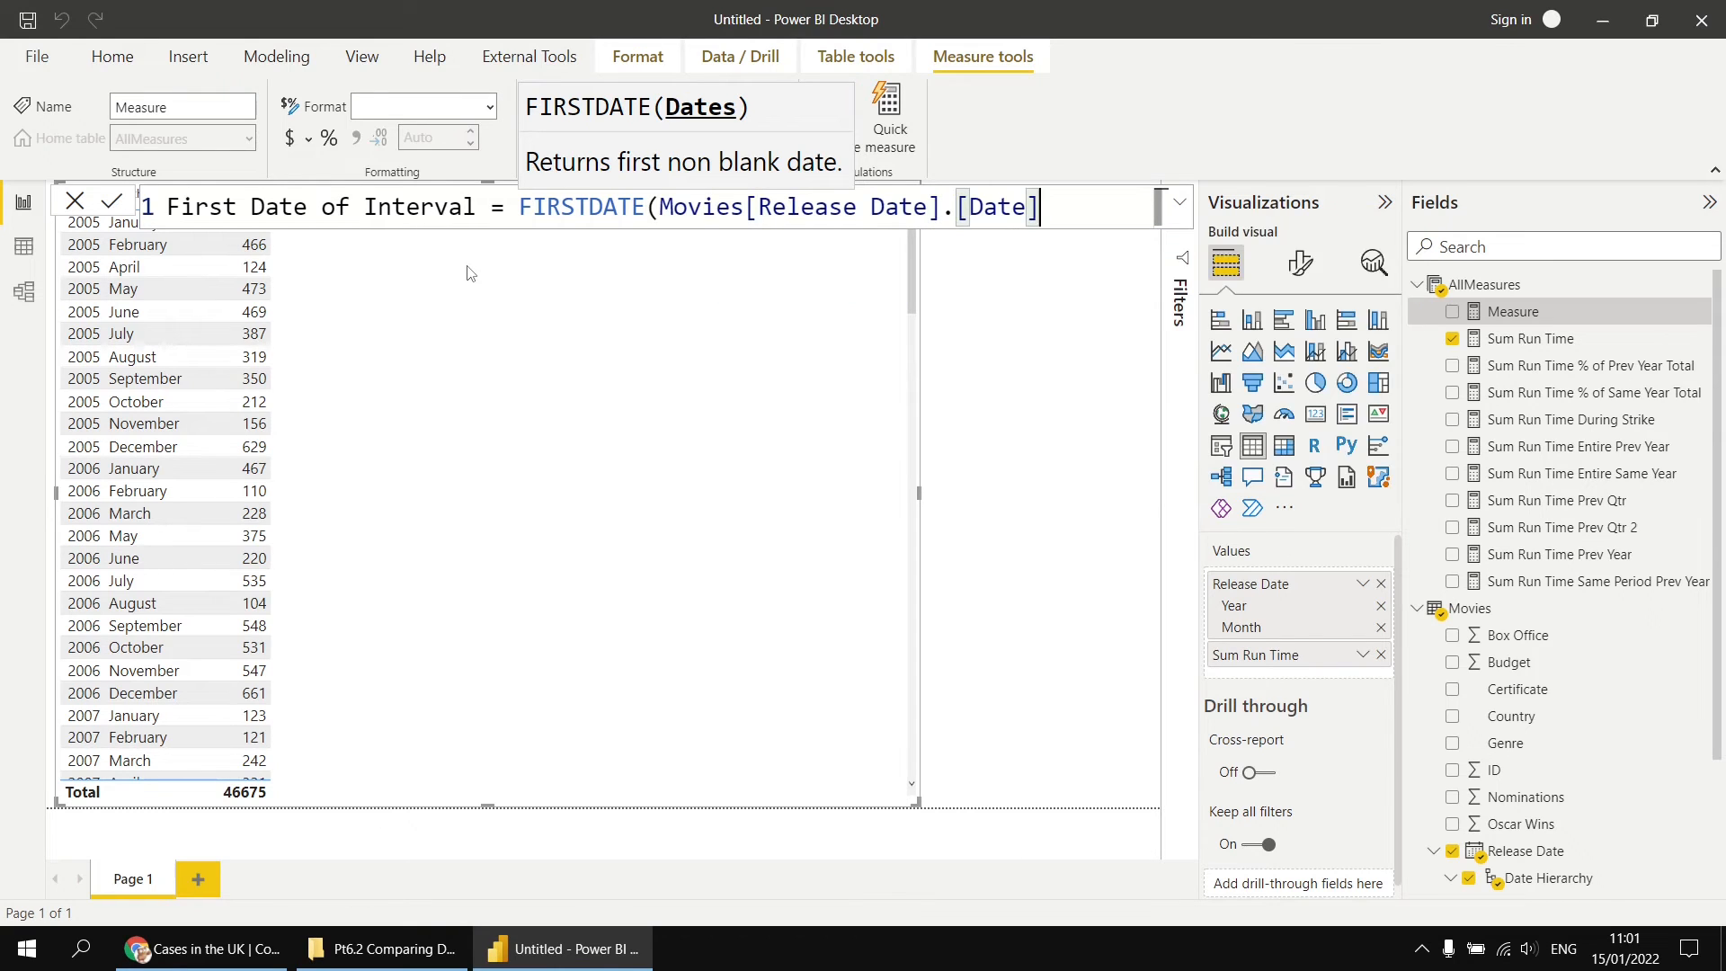
{"action": "type", "text": ")"}
{"action": "key", "text": "Return"}
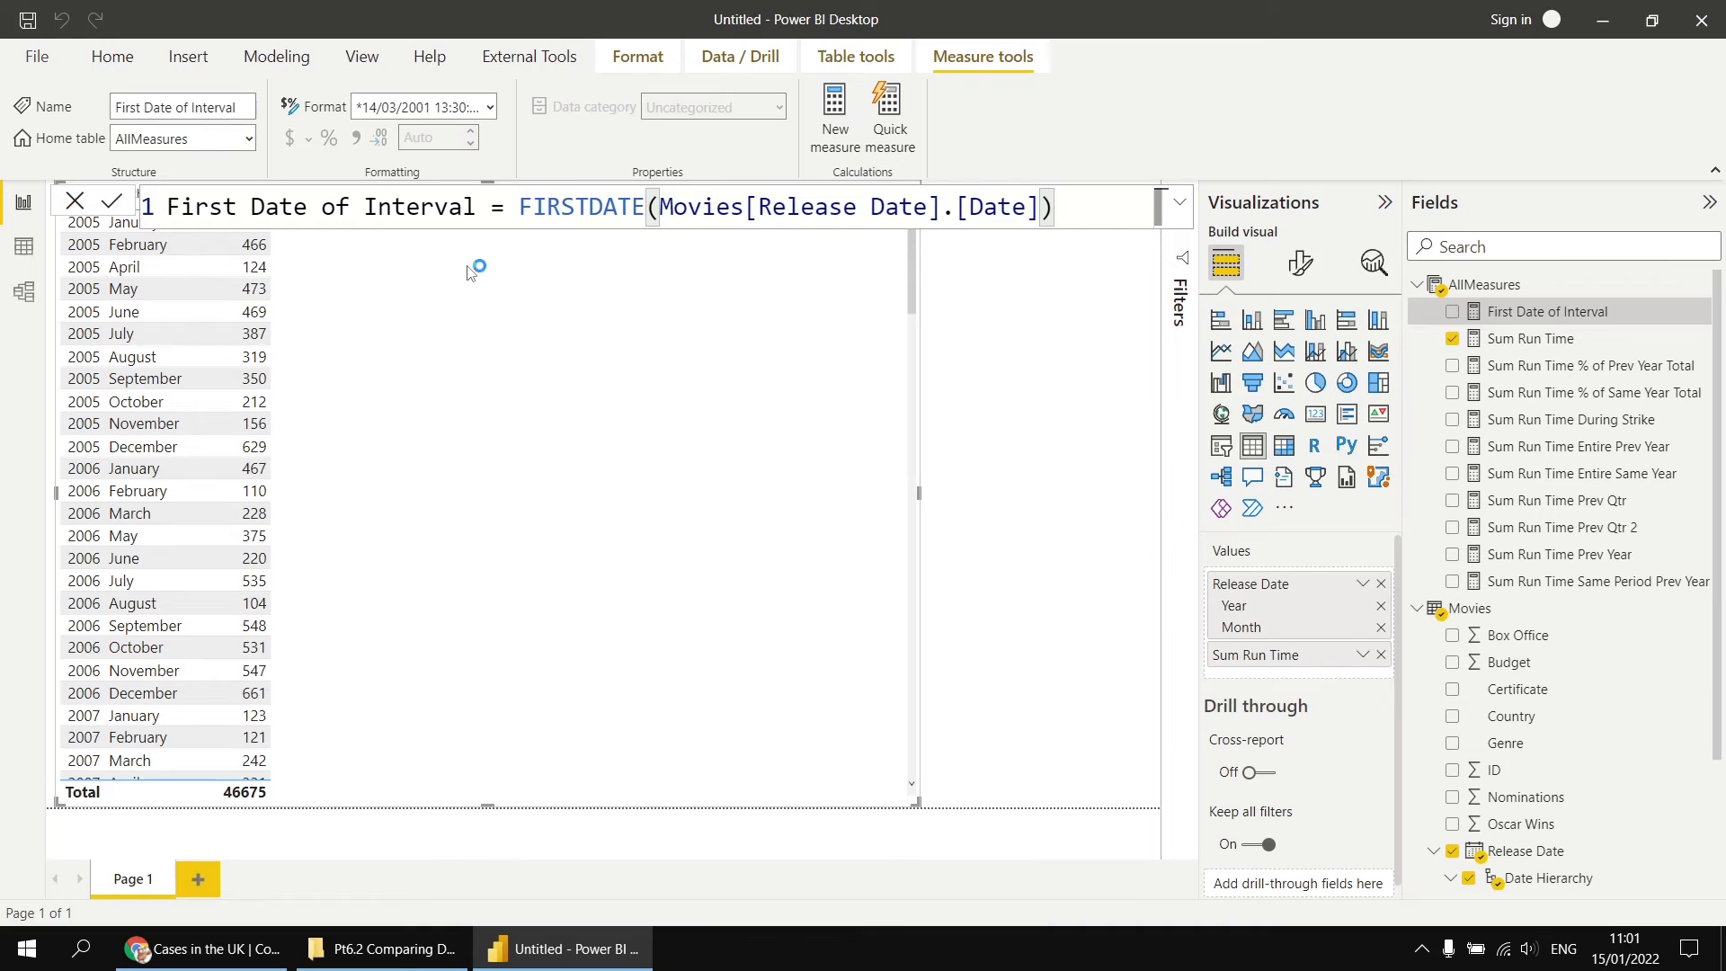
Step: Create the measure Last Date of Interval = LASTDATE(Movies[Release Date].[Date]) in the AllMeasures table, reusing the First Date of Interval formula
{"action": "left_click_drag", "start_coordinate": [1056, 208], "coordinate": [176, 210]}
{"action": "key", "text": "ctrl+c"}
{"action": "right_click", "coordinate": [1479, 286]}
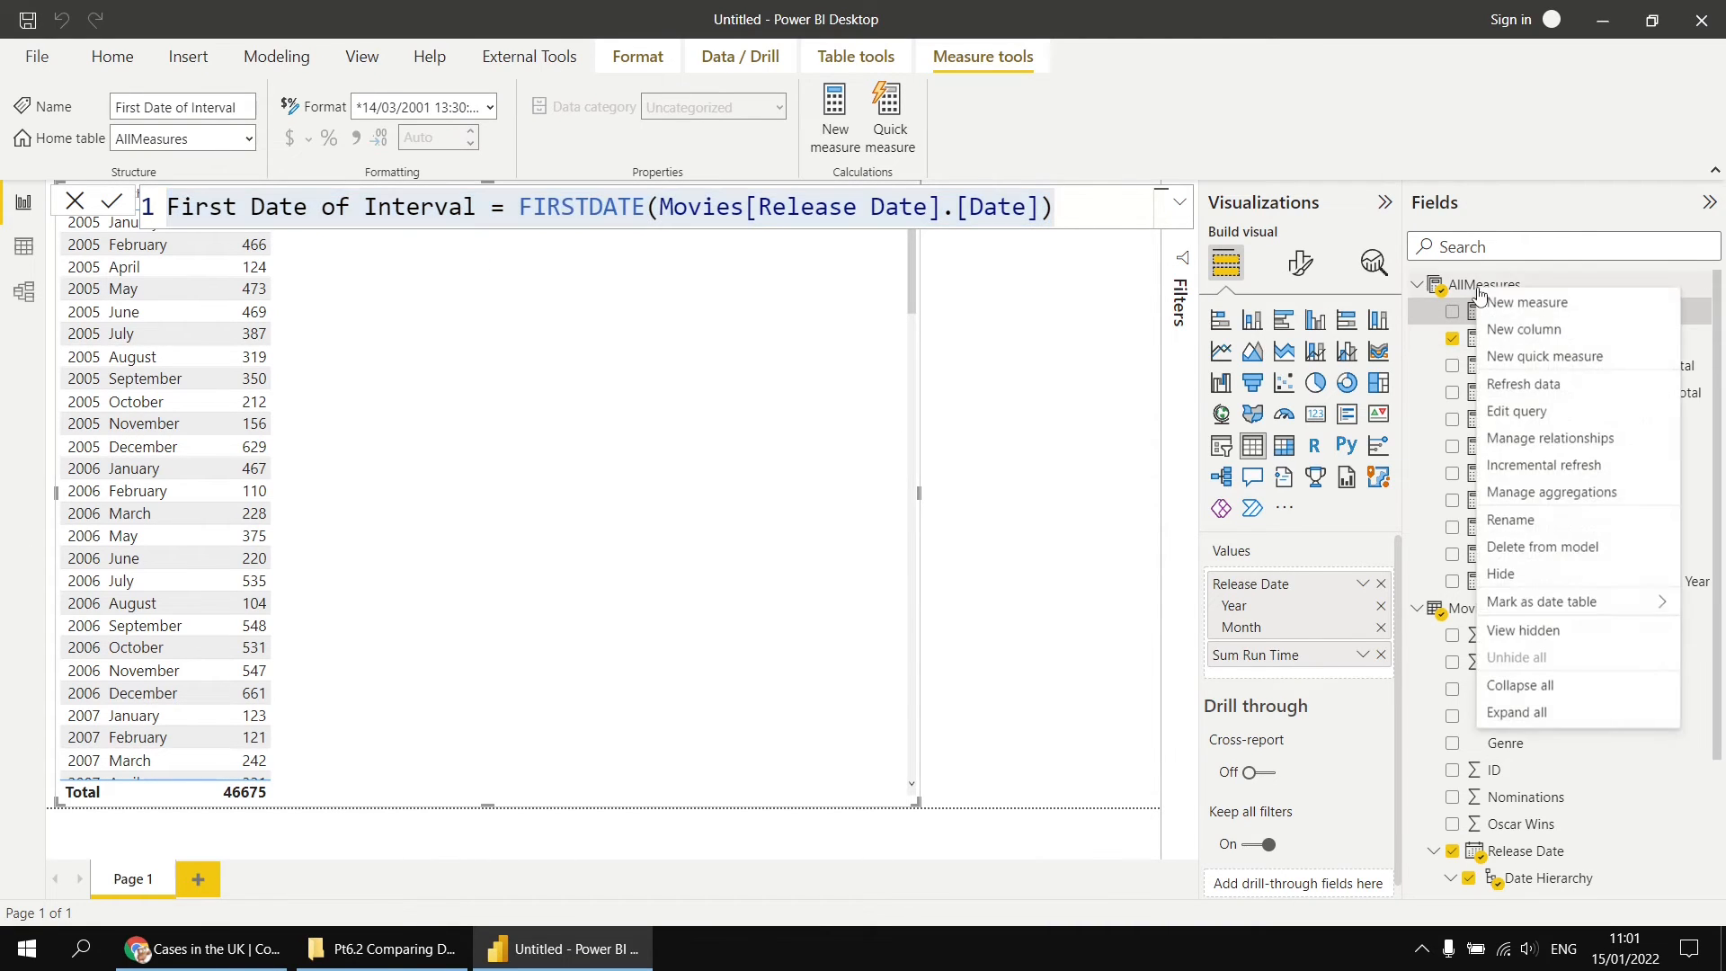
{"action": "left_click", "coordinate": [1535, 303]}
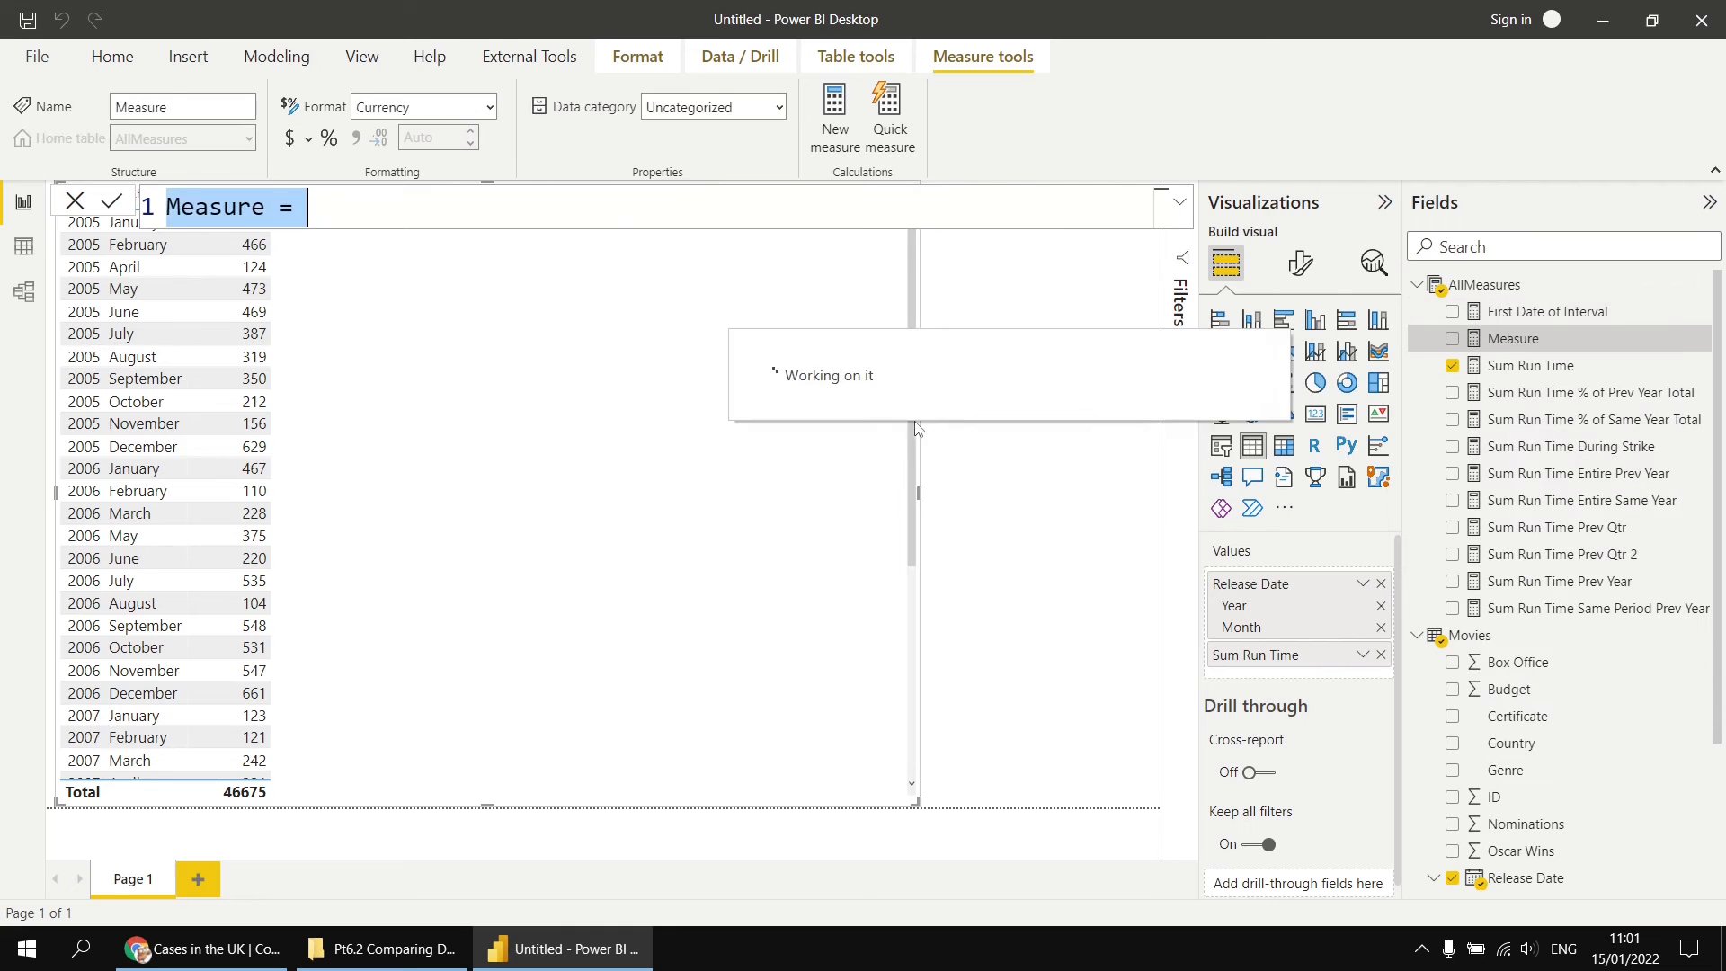
{"action": "key", "text": "ctrl+v"}
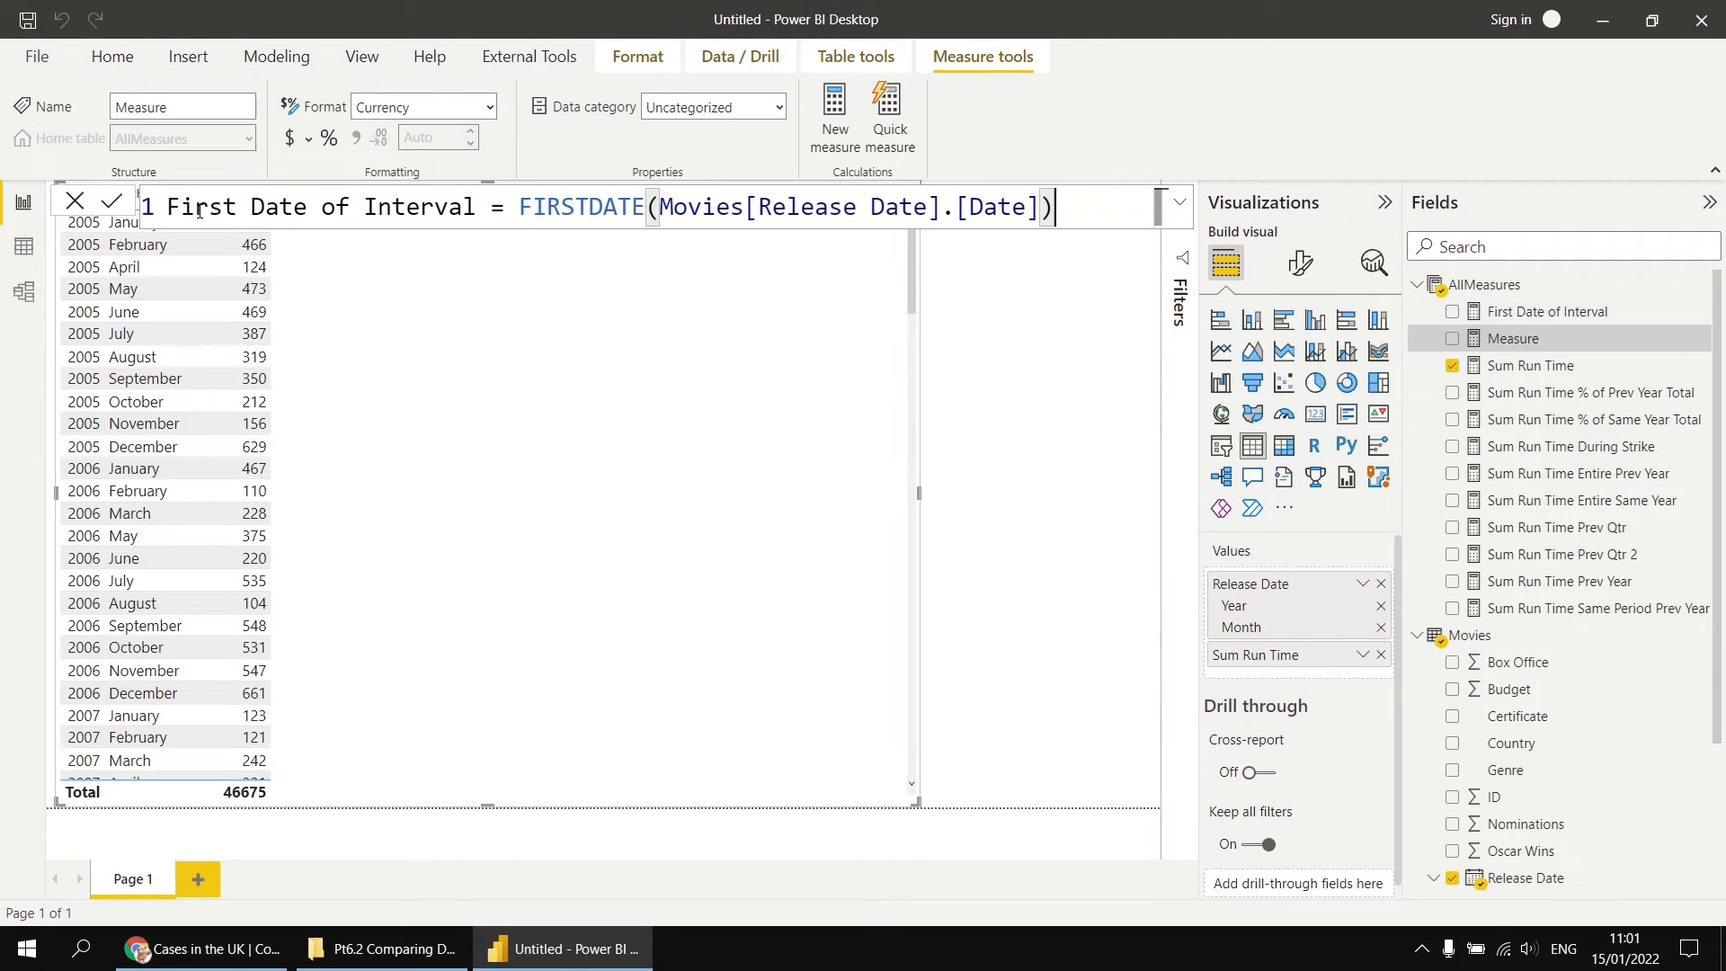
{"action": "left_click_drag", "start_coordinate": [206, 206], "coordinate": [169, 209]}
{"action": "type", "text": "Las"}
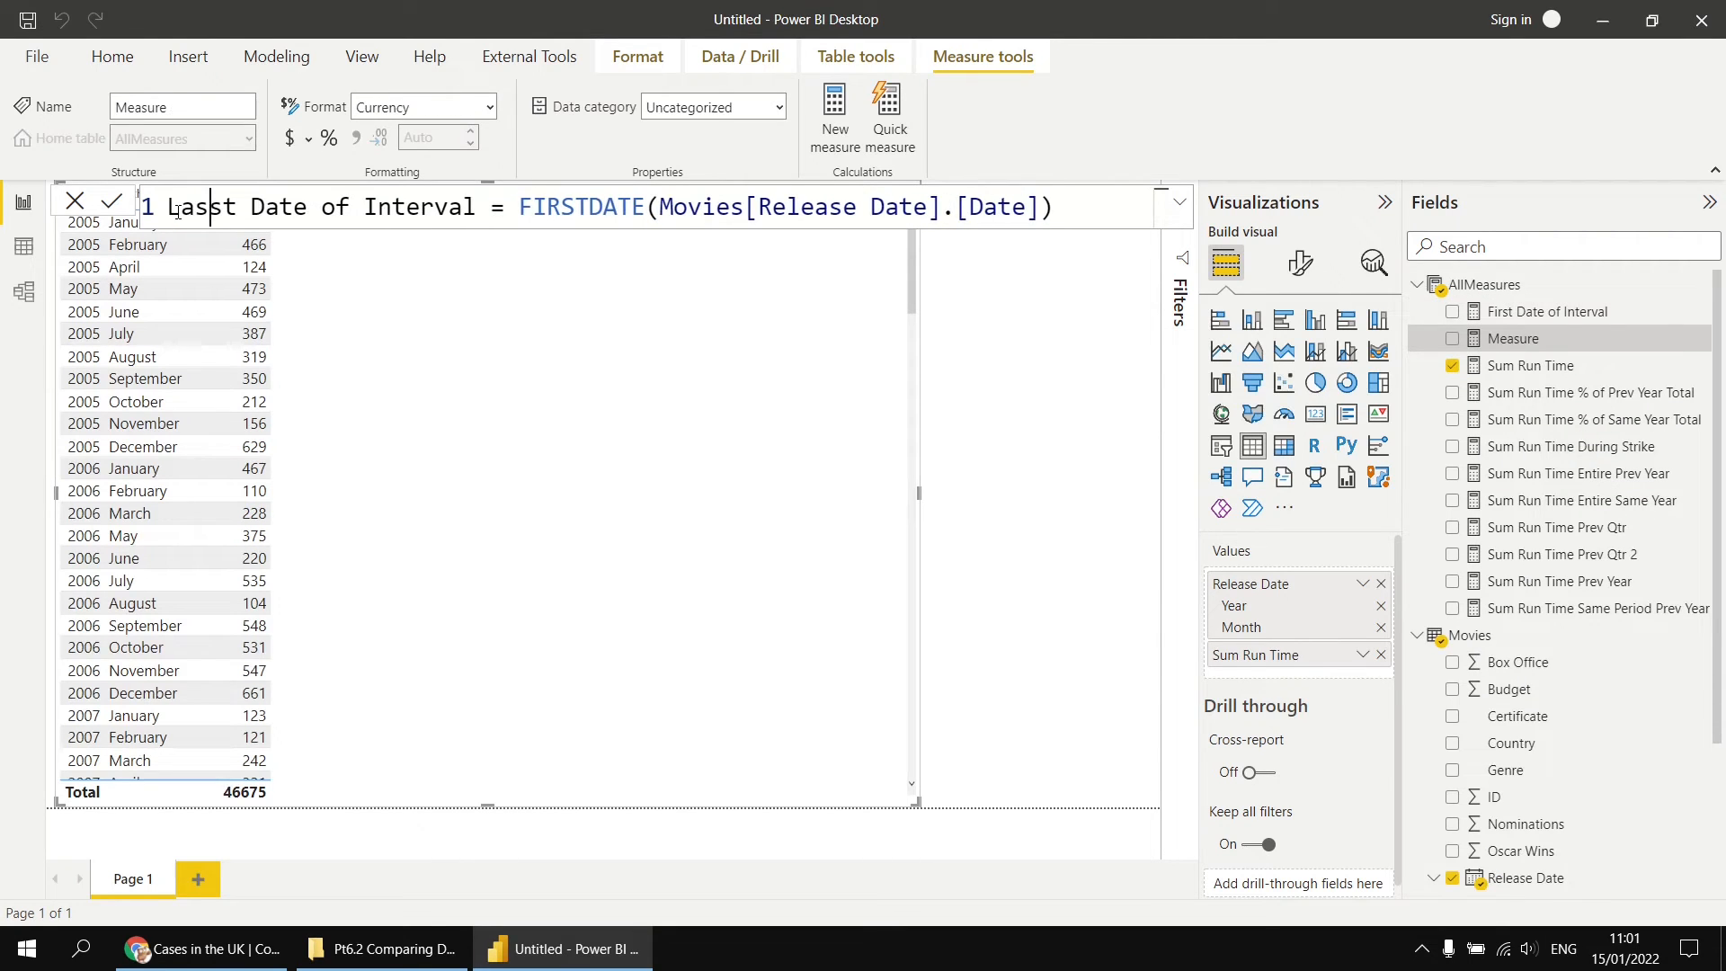
{"action": "key", "text": "Delete"}
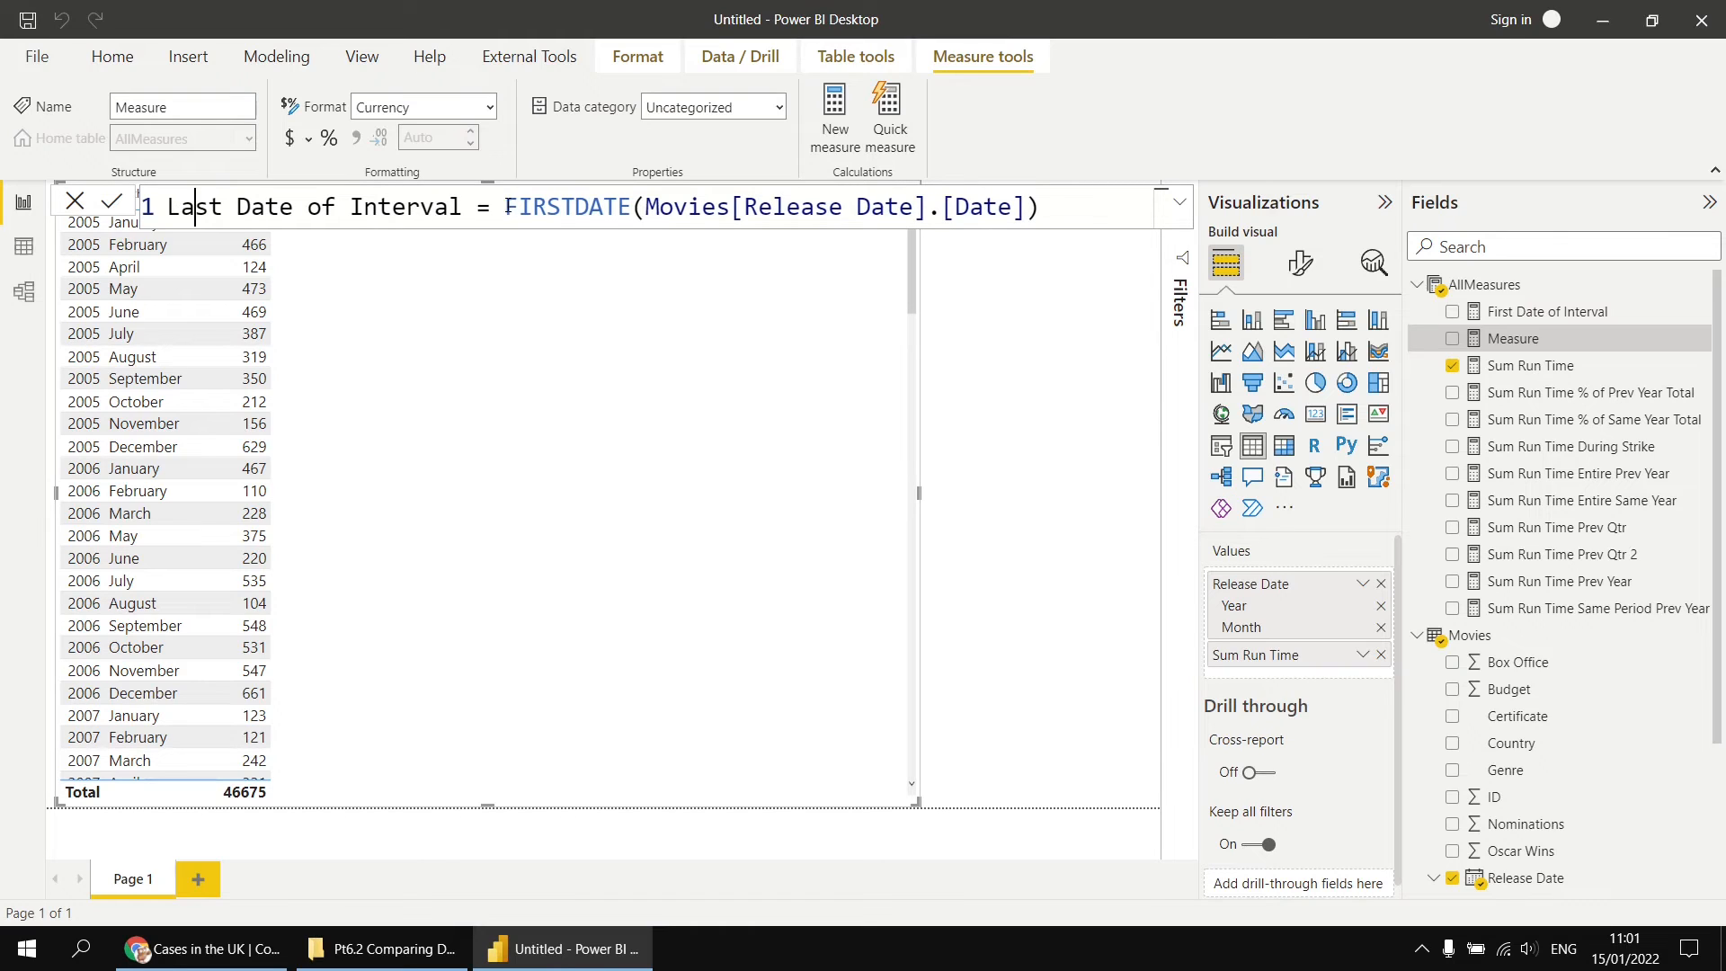
{"action": "left_click_drag", "start_coordinate": [506, 206], "coordinate": [546, 204]}
{"action": "type", "text": "L"}
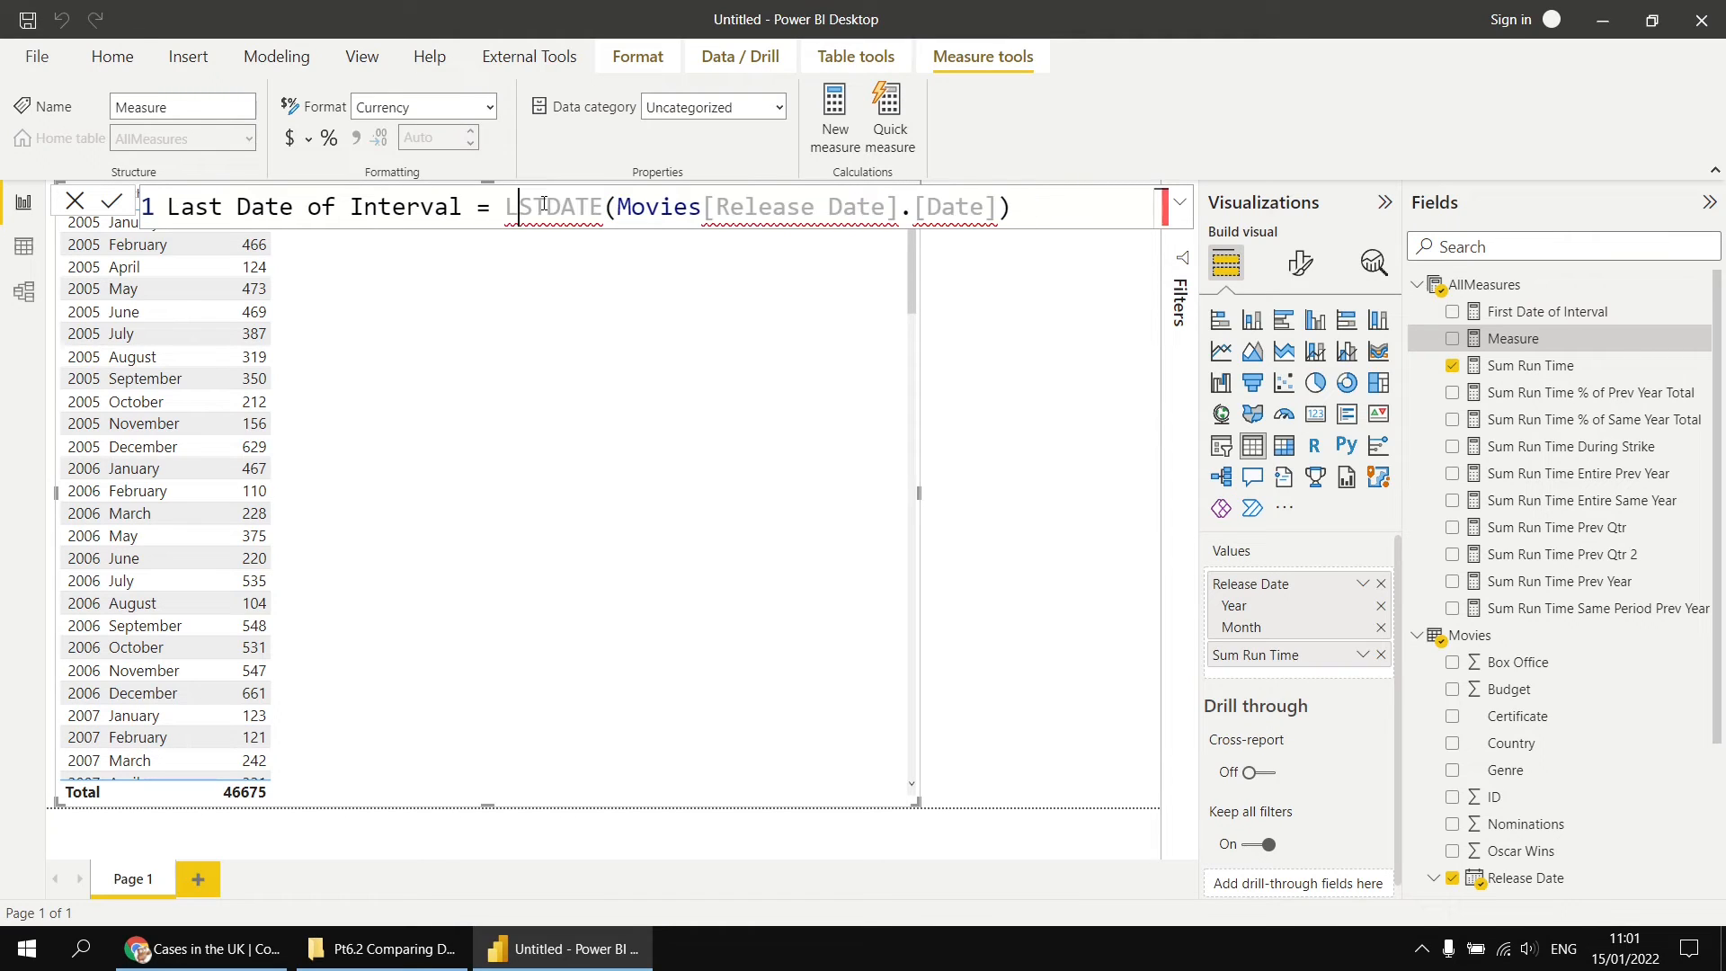
{"action": "type", "text": "A"}
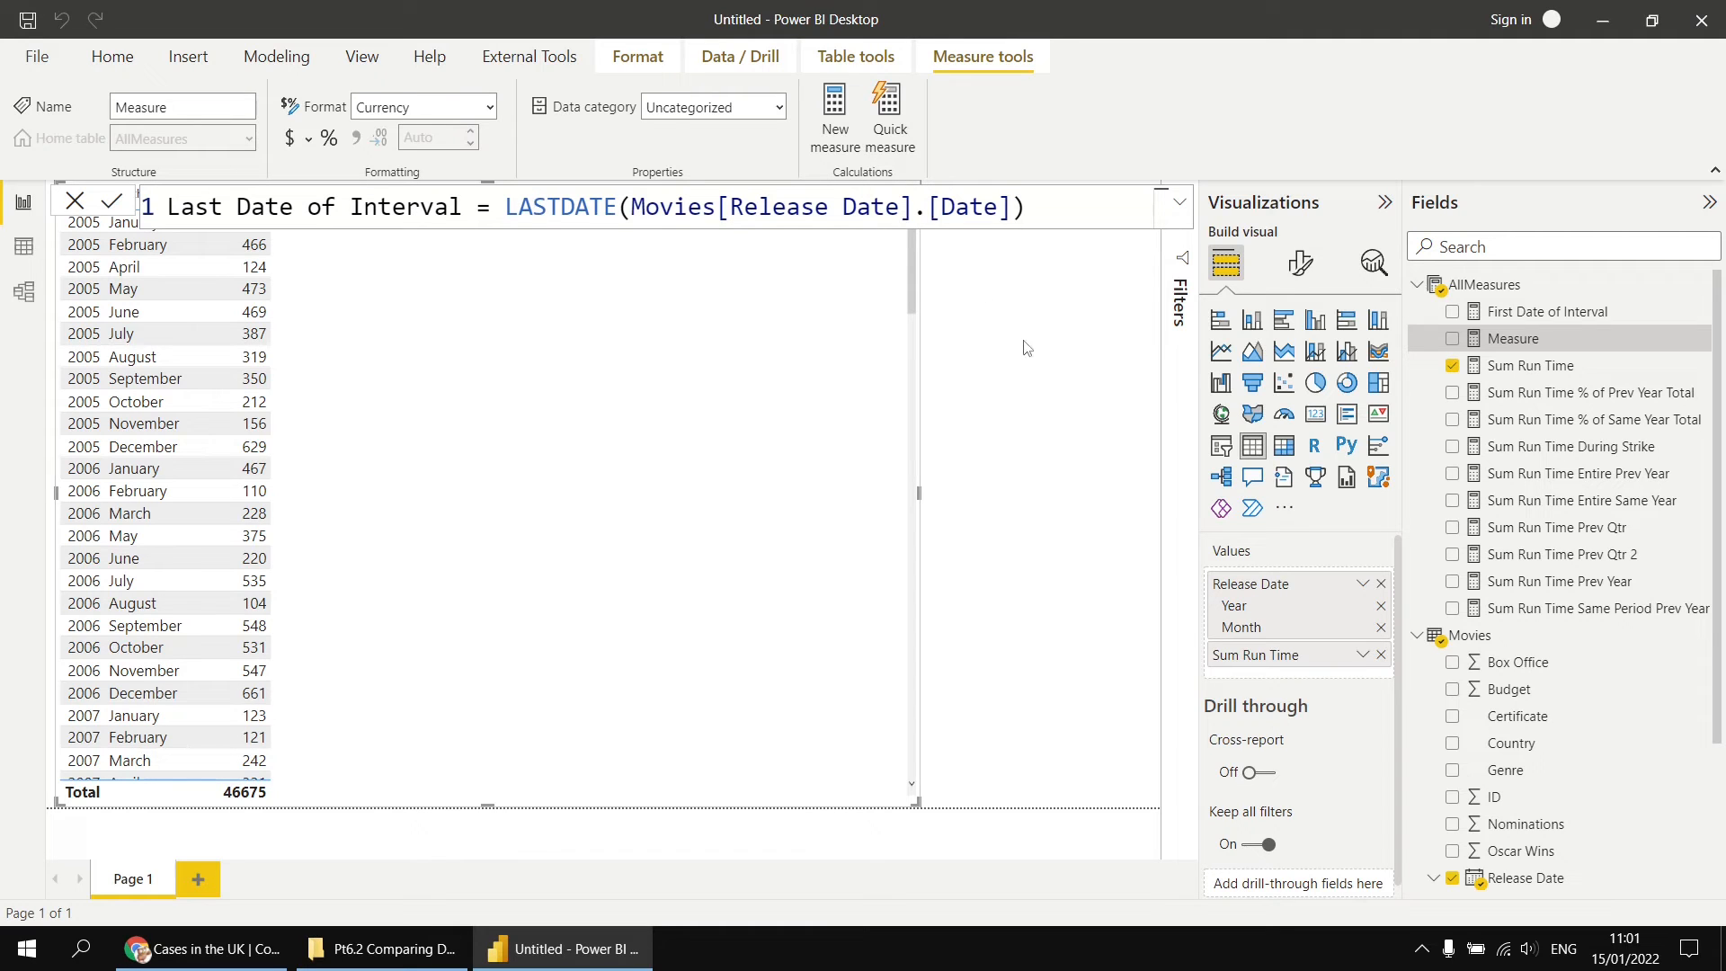
{"action": "key", "text": "Return"}
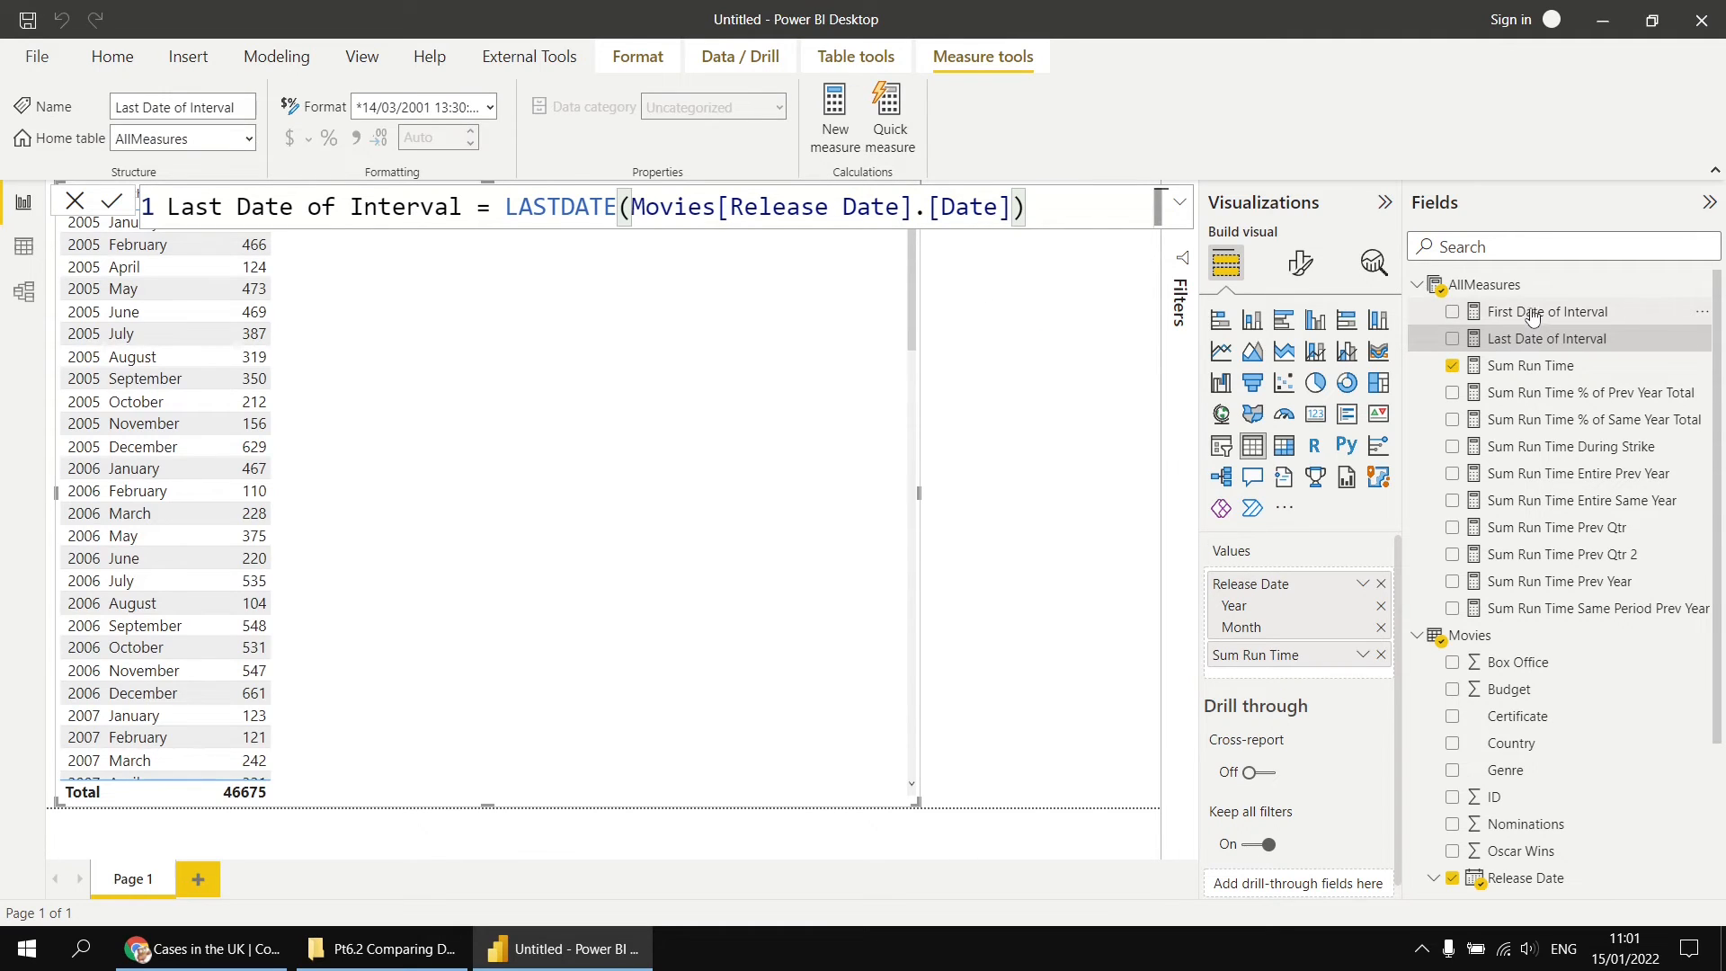
Step: Add the First Date of Interval and Last Date of Interval measures to the monthly table
{"action": "left_click_drag", "start_coordinate": [1532, 315], "coordinate": [840, 447]}
{"action": "left_click", "coordinate": [992, 436]}
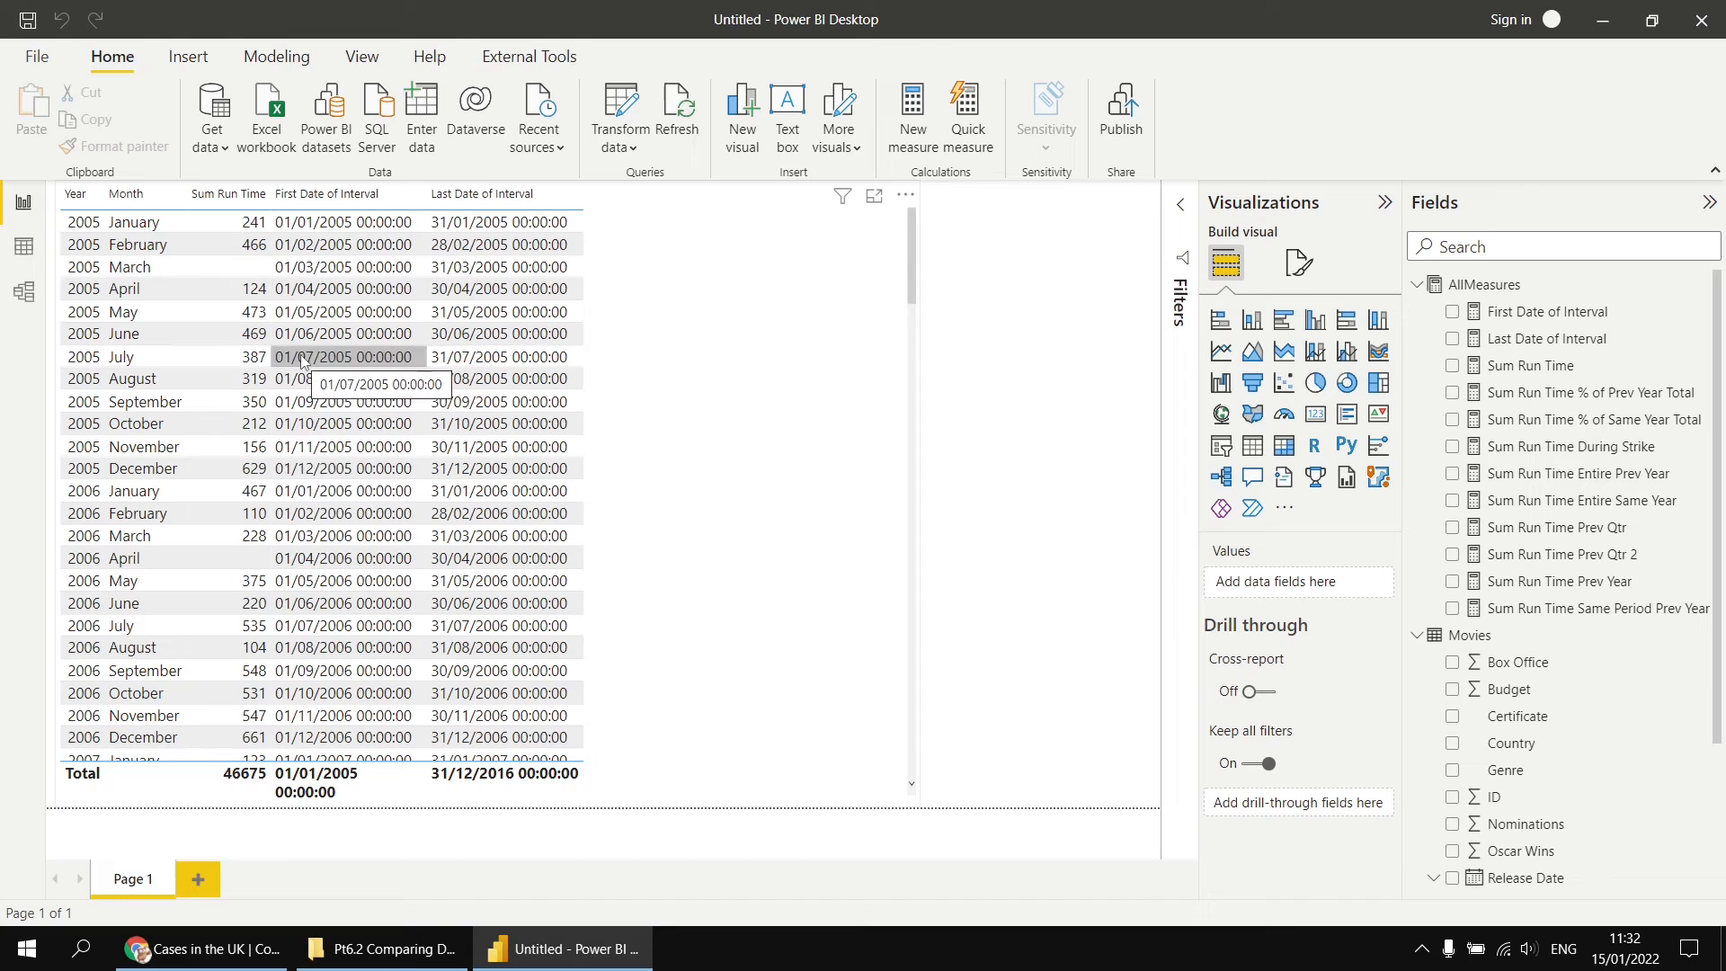
Step: In the First Date of Interval formula, nest Movies[Release Date].[Date] inside a DATEADD function on separate, indented lines
{"action": "left_click", "coordinate": [1531, 315]}
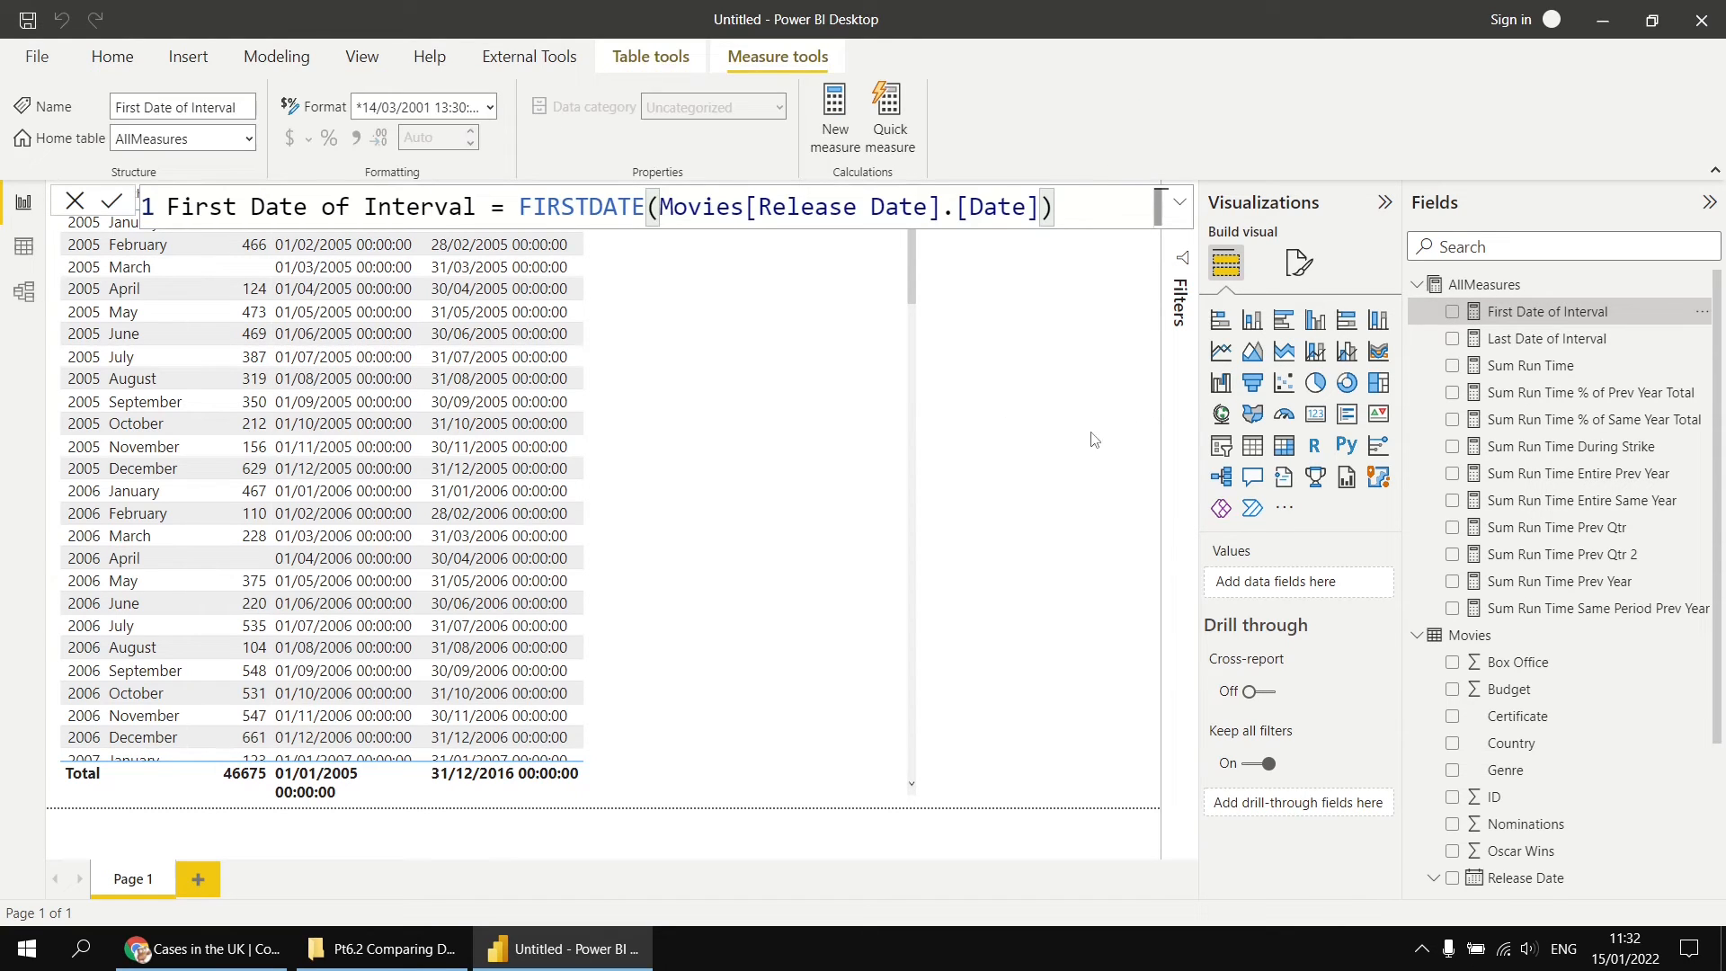
{"action": "left_click", "coordinate": [664, 206]}
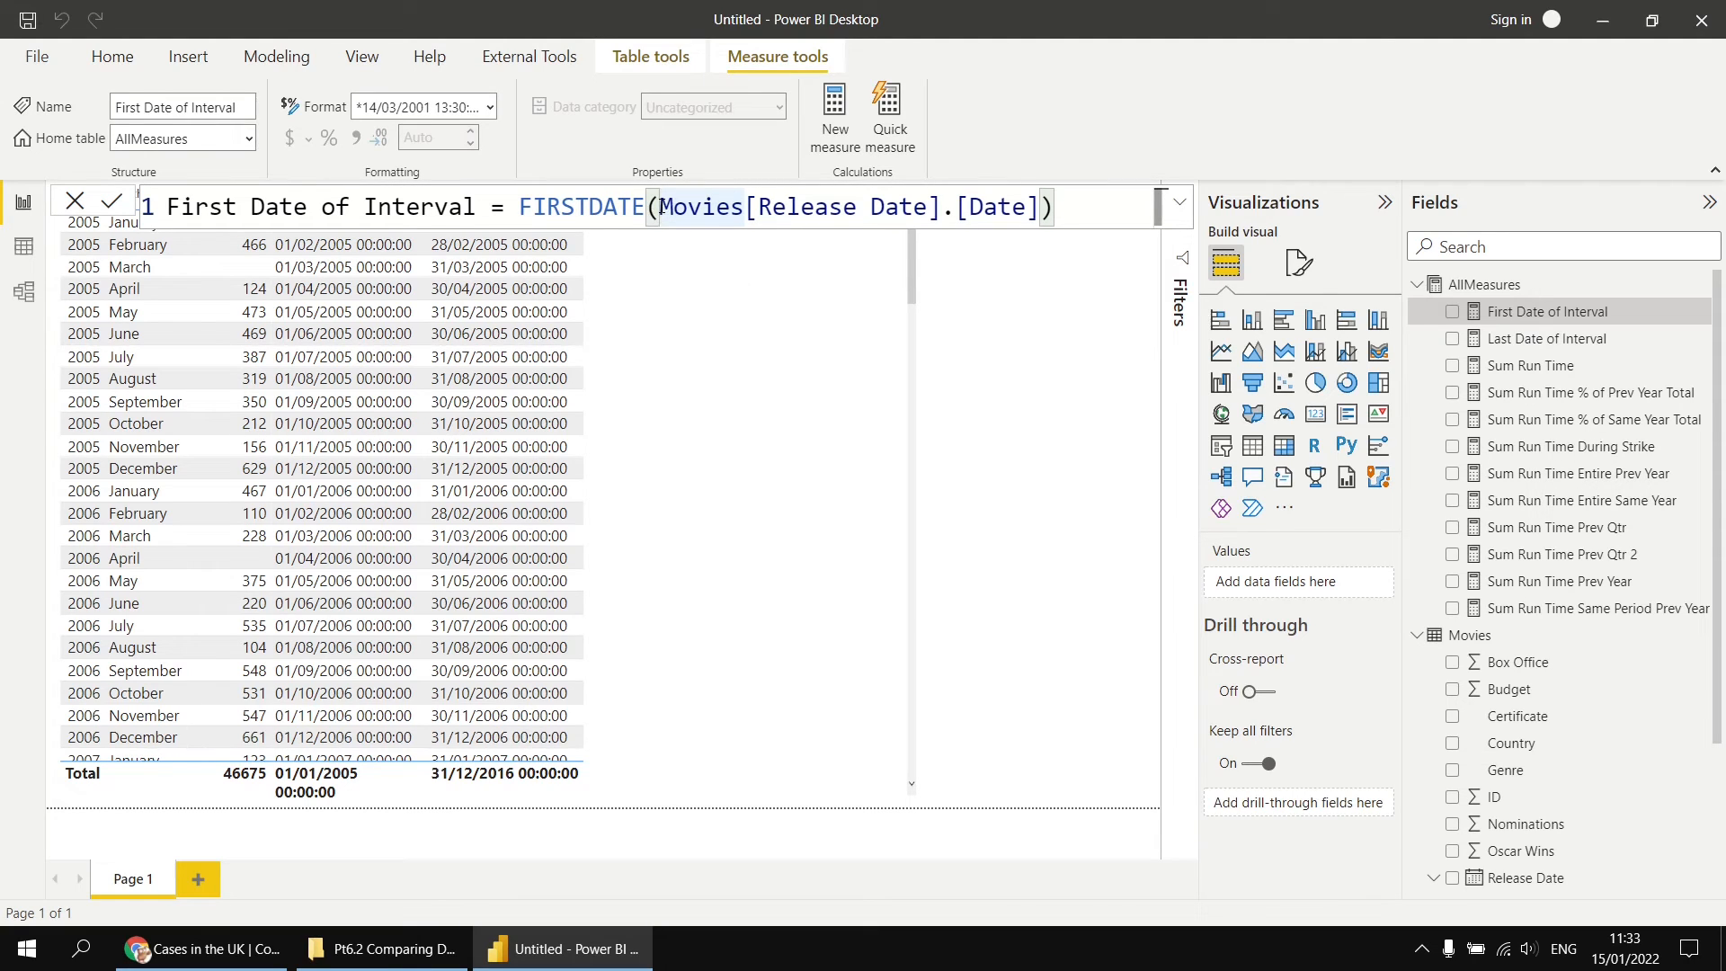
{"action": "left_click_drag", "start_coordinate": [664, 207], "coordinate": [1040, 209]}
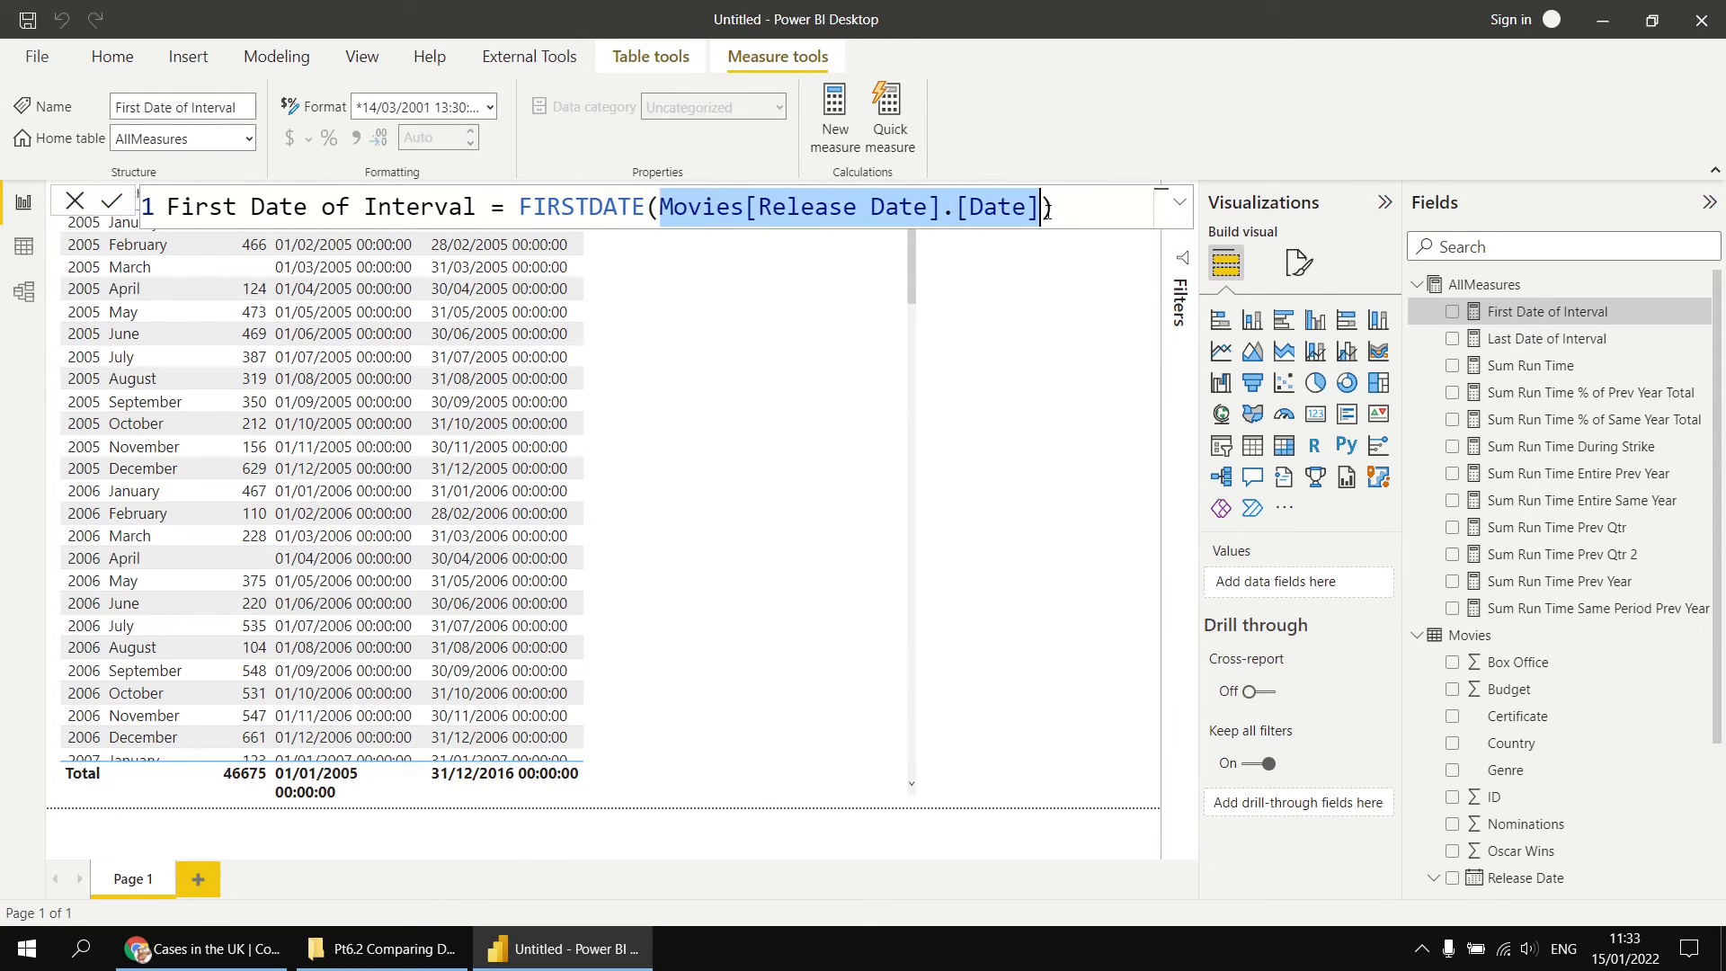
{"action": "left_click", "coordinate": [664, 209]}
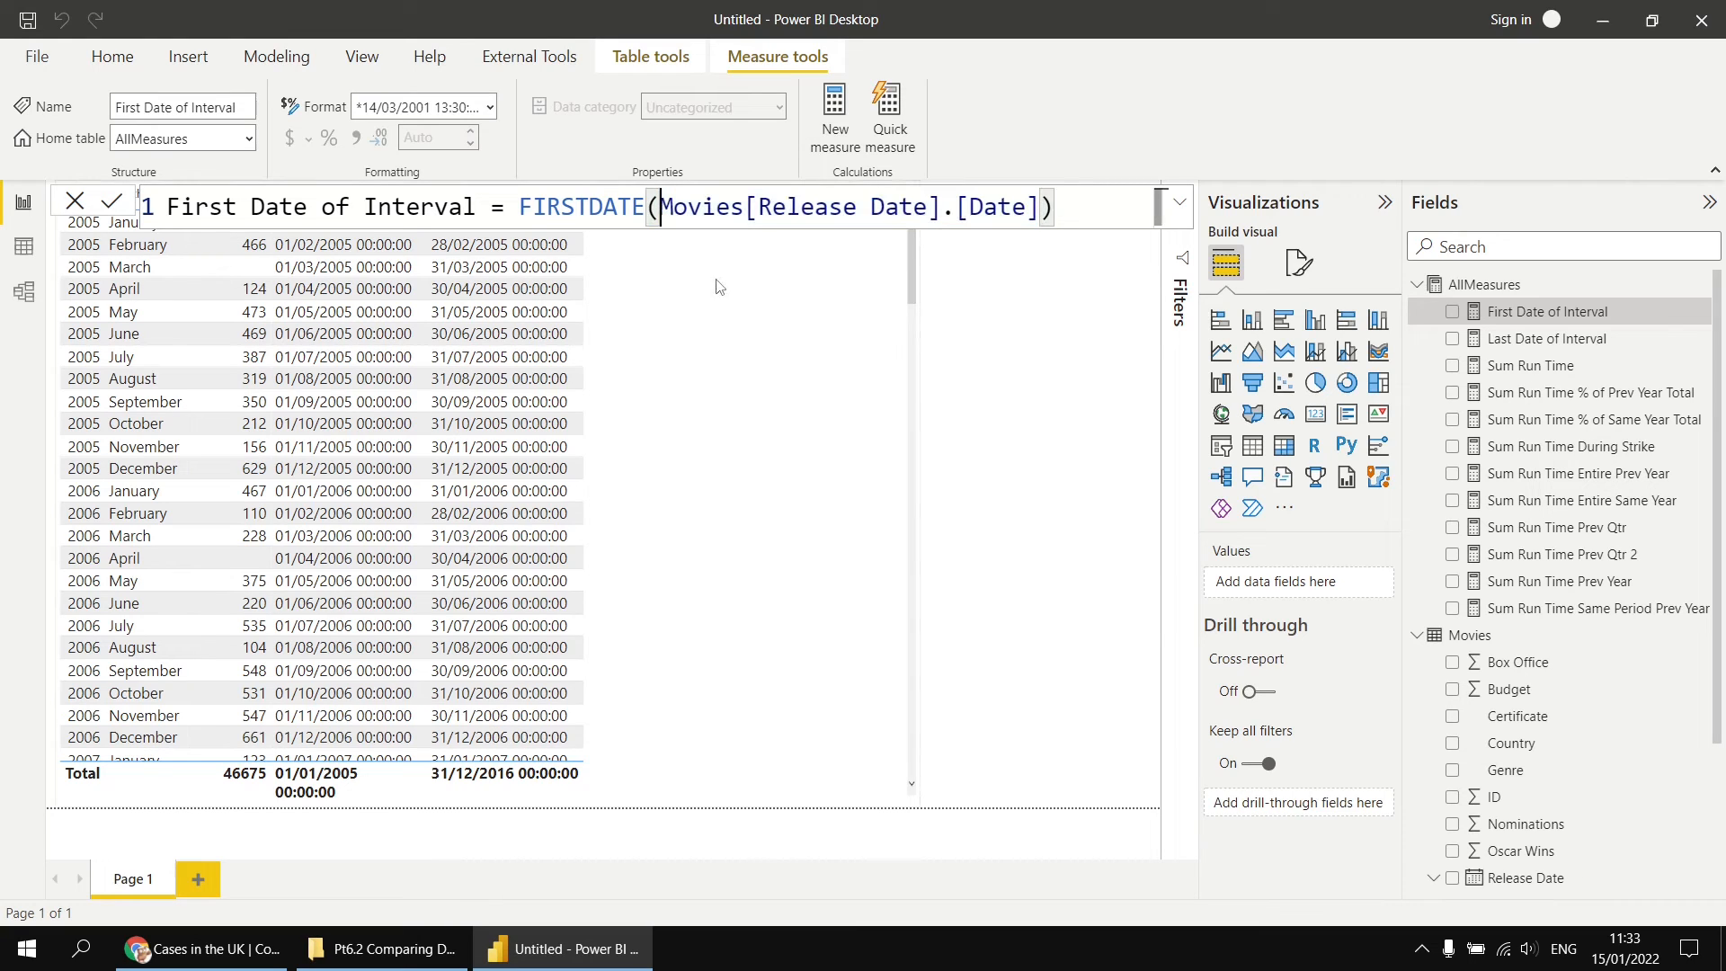
{"action": "key", "text": "shift+Return"}
{"action": "key", "text": "shift+Return"}
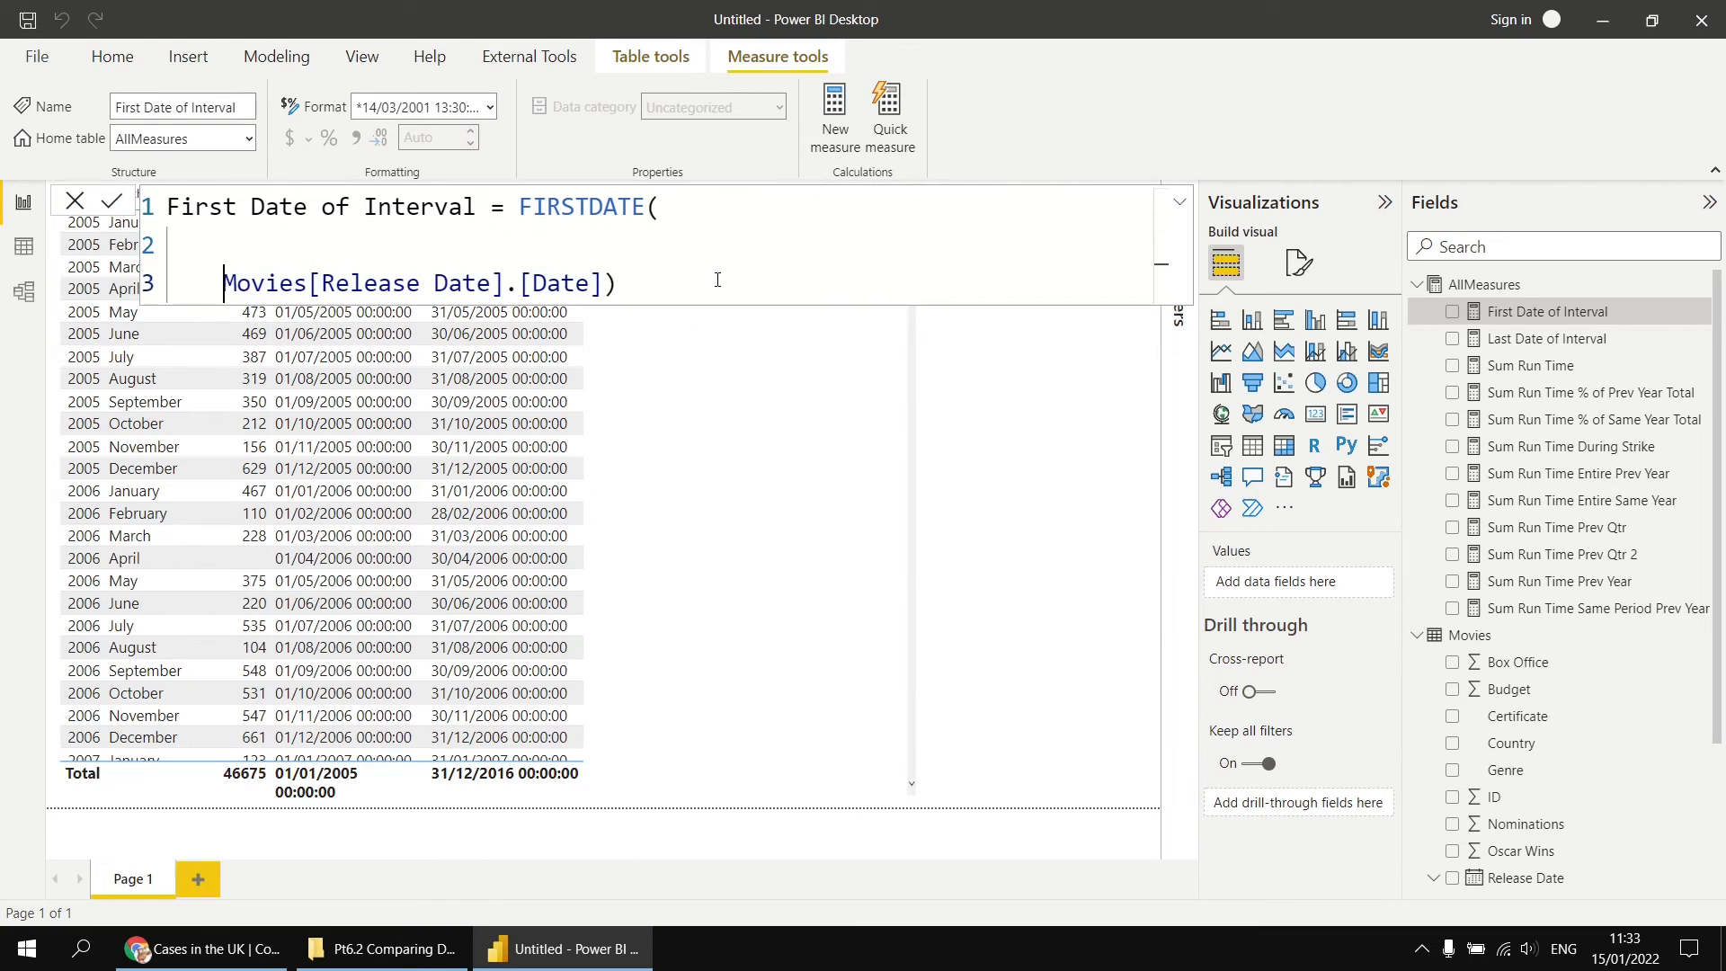
{"action": "left_click", "coordinate": [417, 243]}
{"action": "type", "text": "DATEA"}
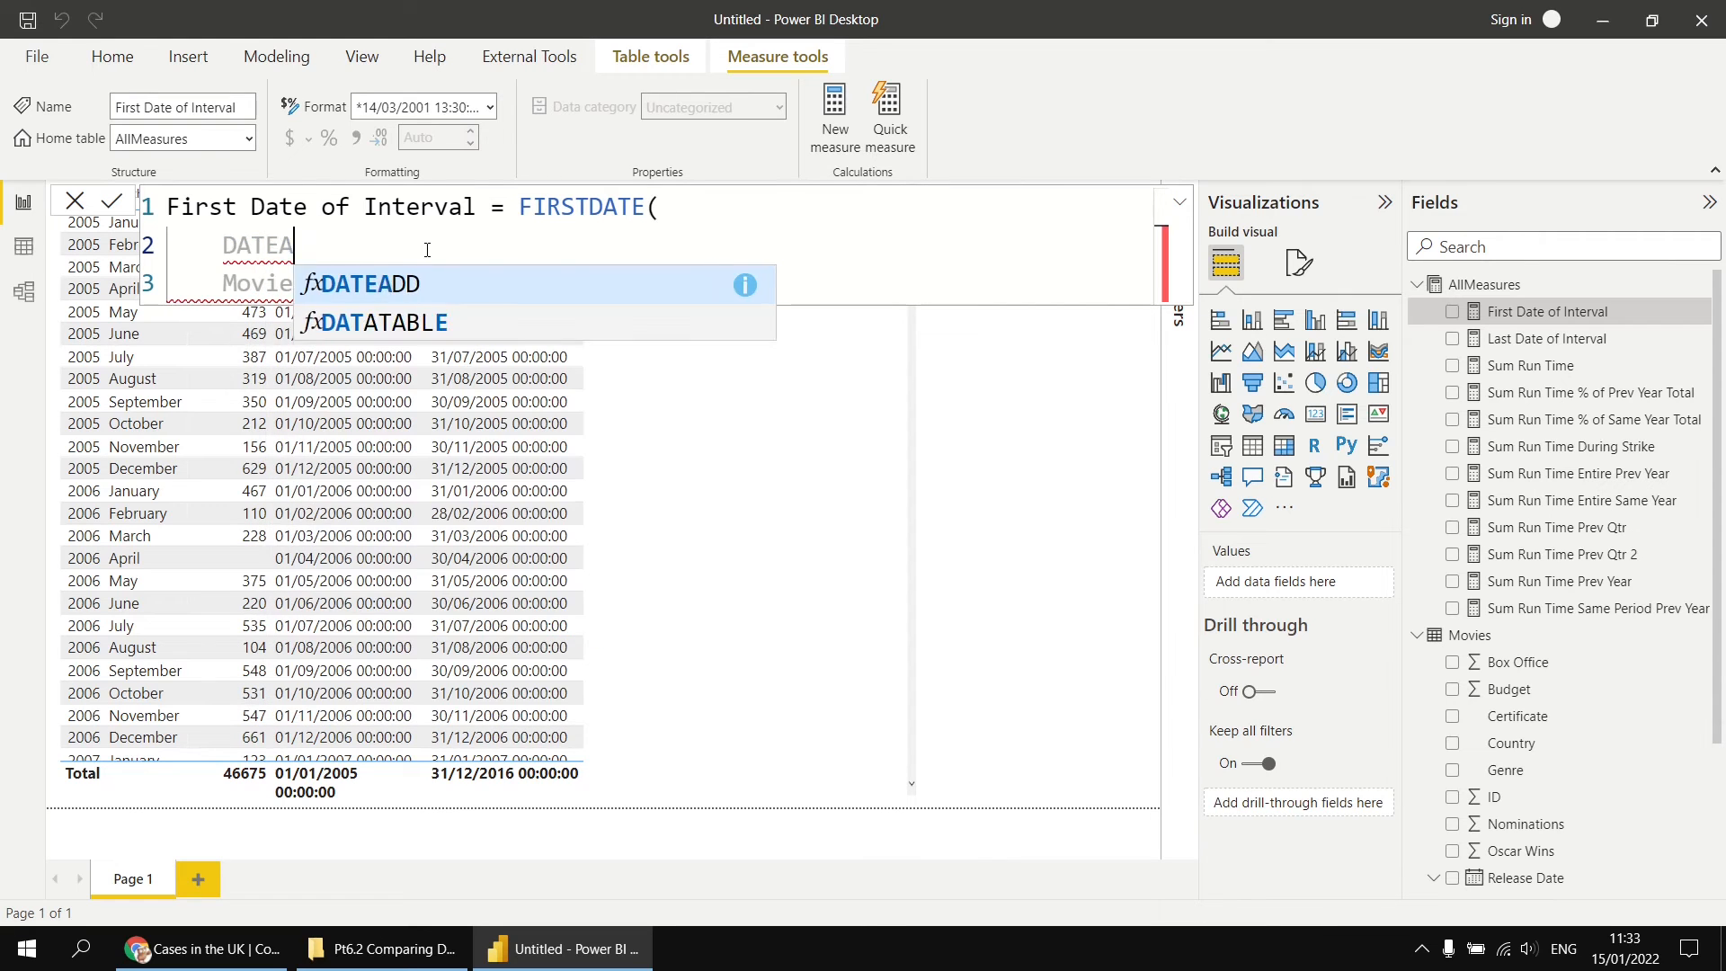
{"action": "type", "text": "DD("}
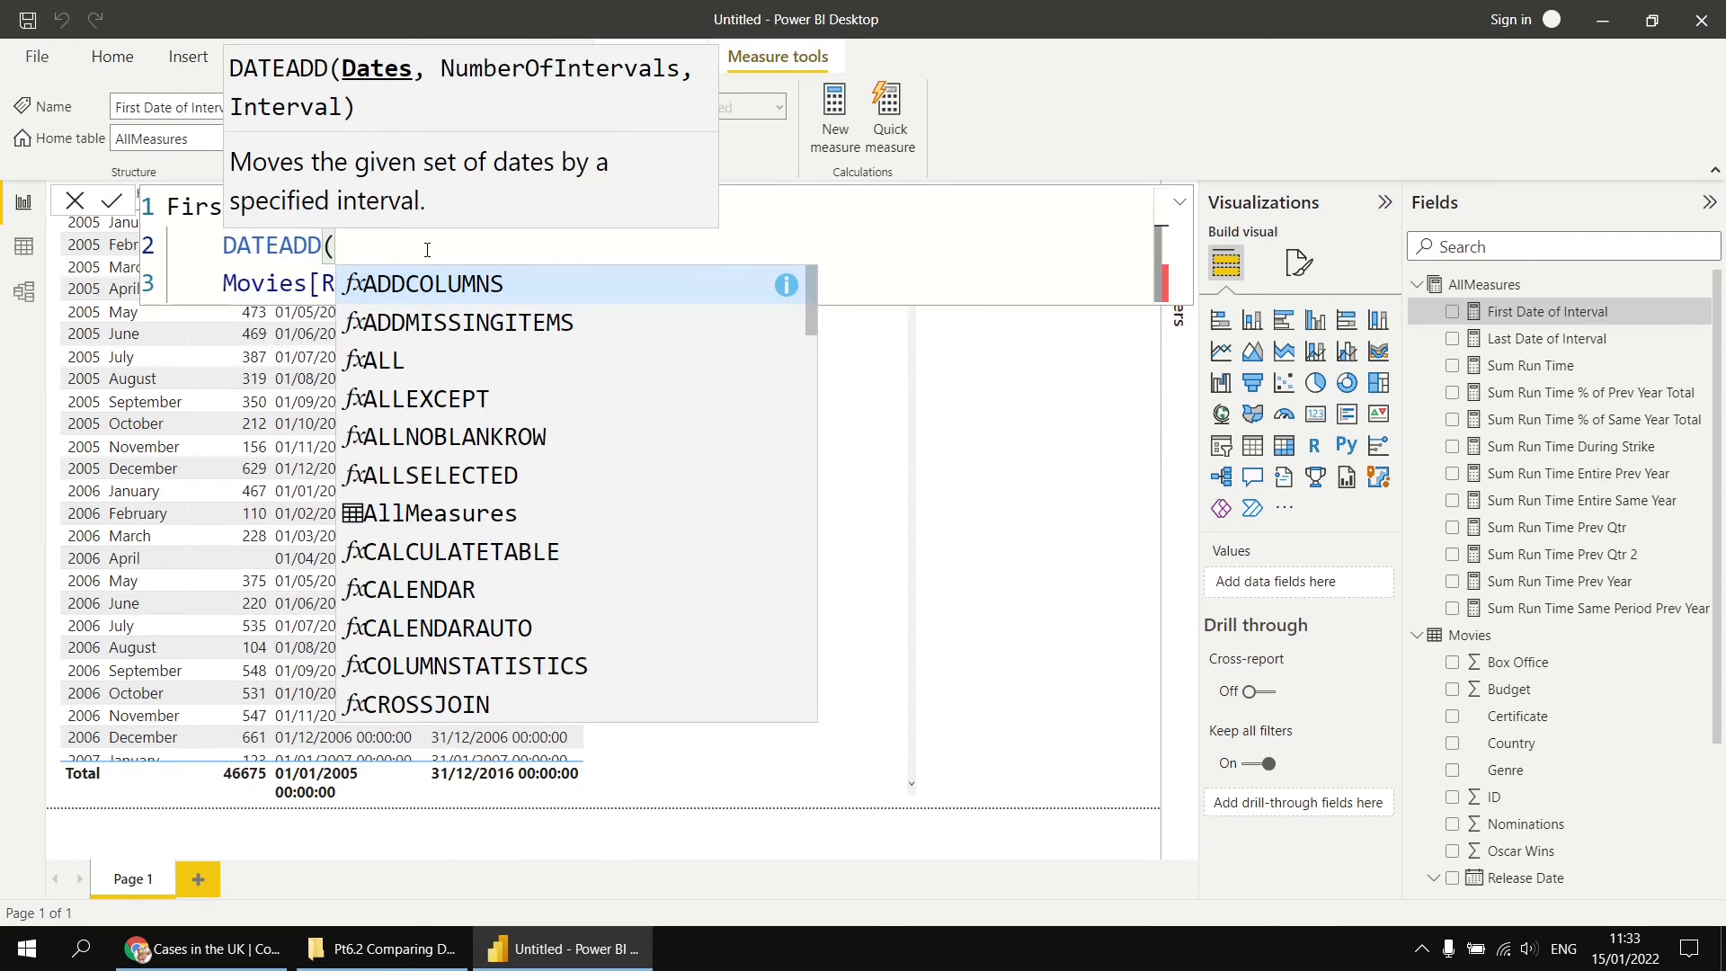
{"action": "left_click", "coordinate": [224, 284]}
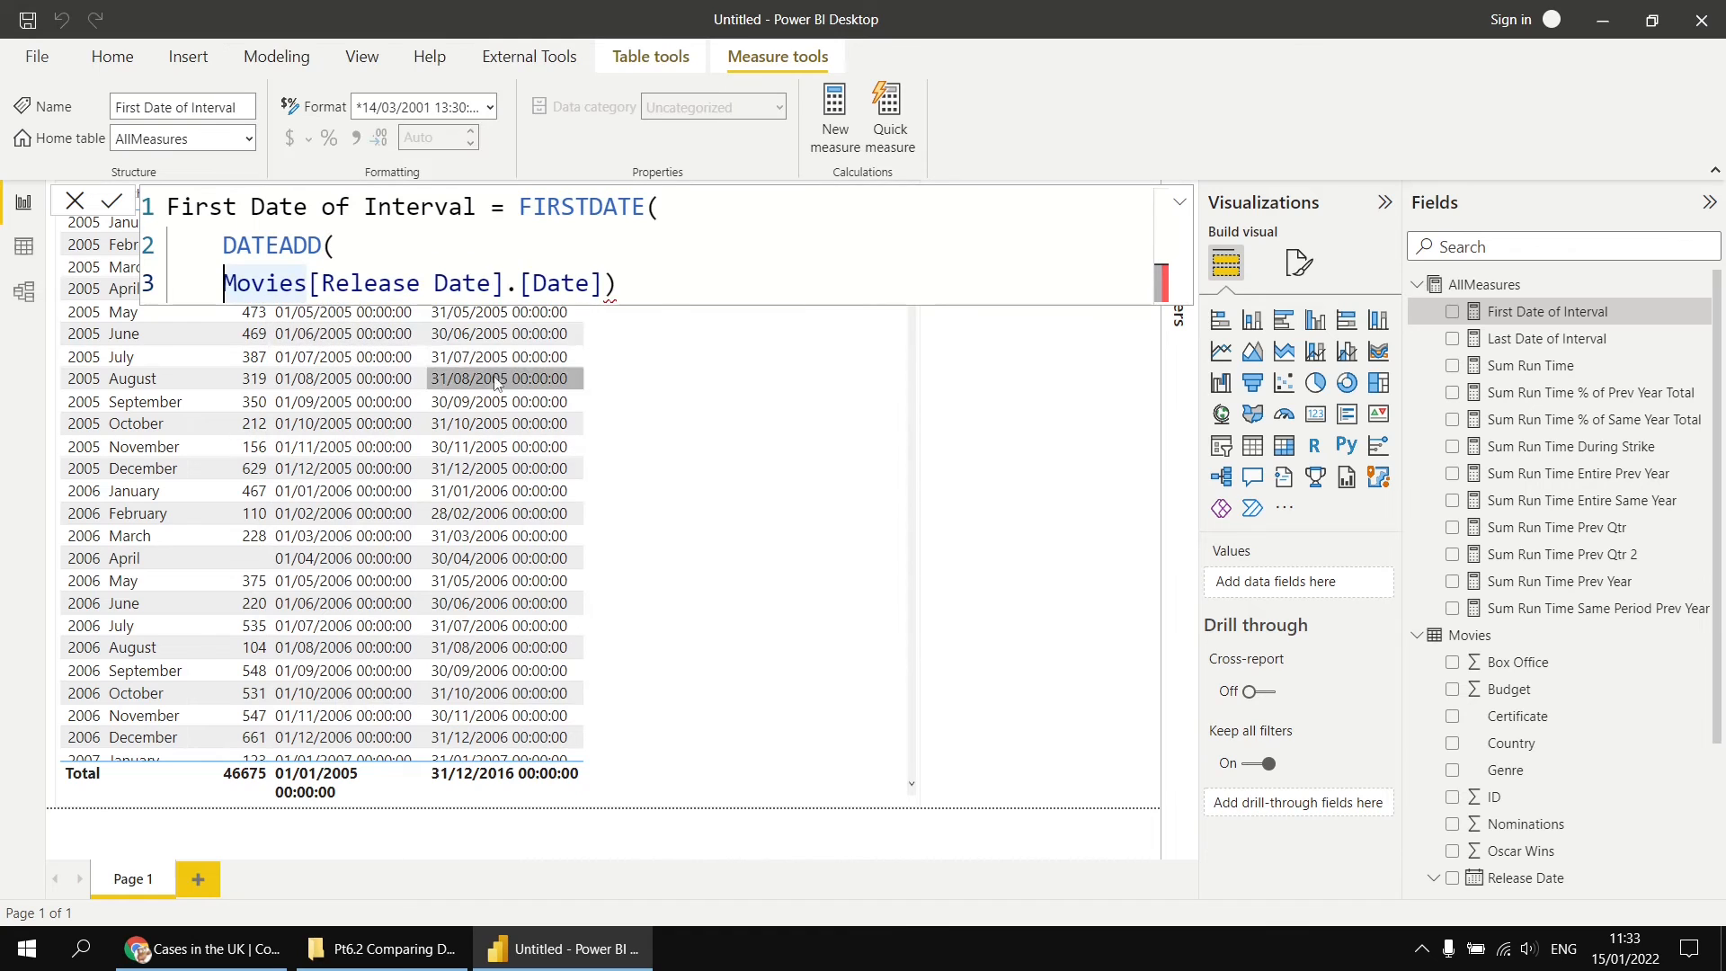
{"action": "key", "text": "Tab"}
{"action": "left_click", "coordinate": [662, 284]}
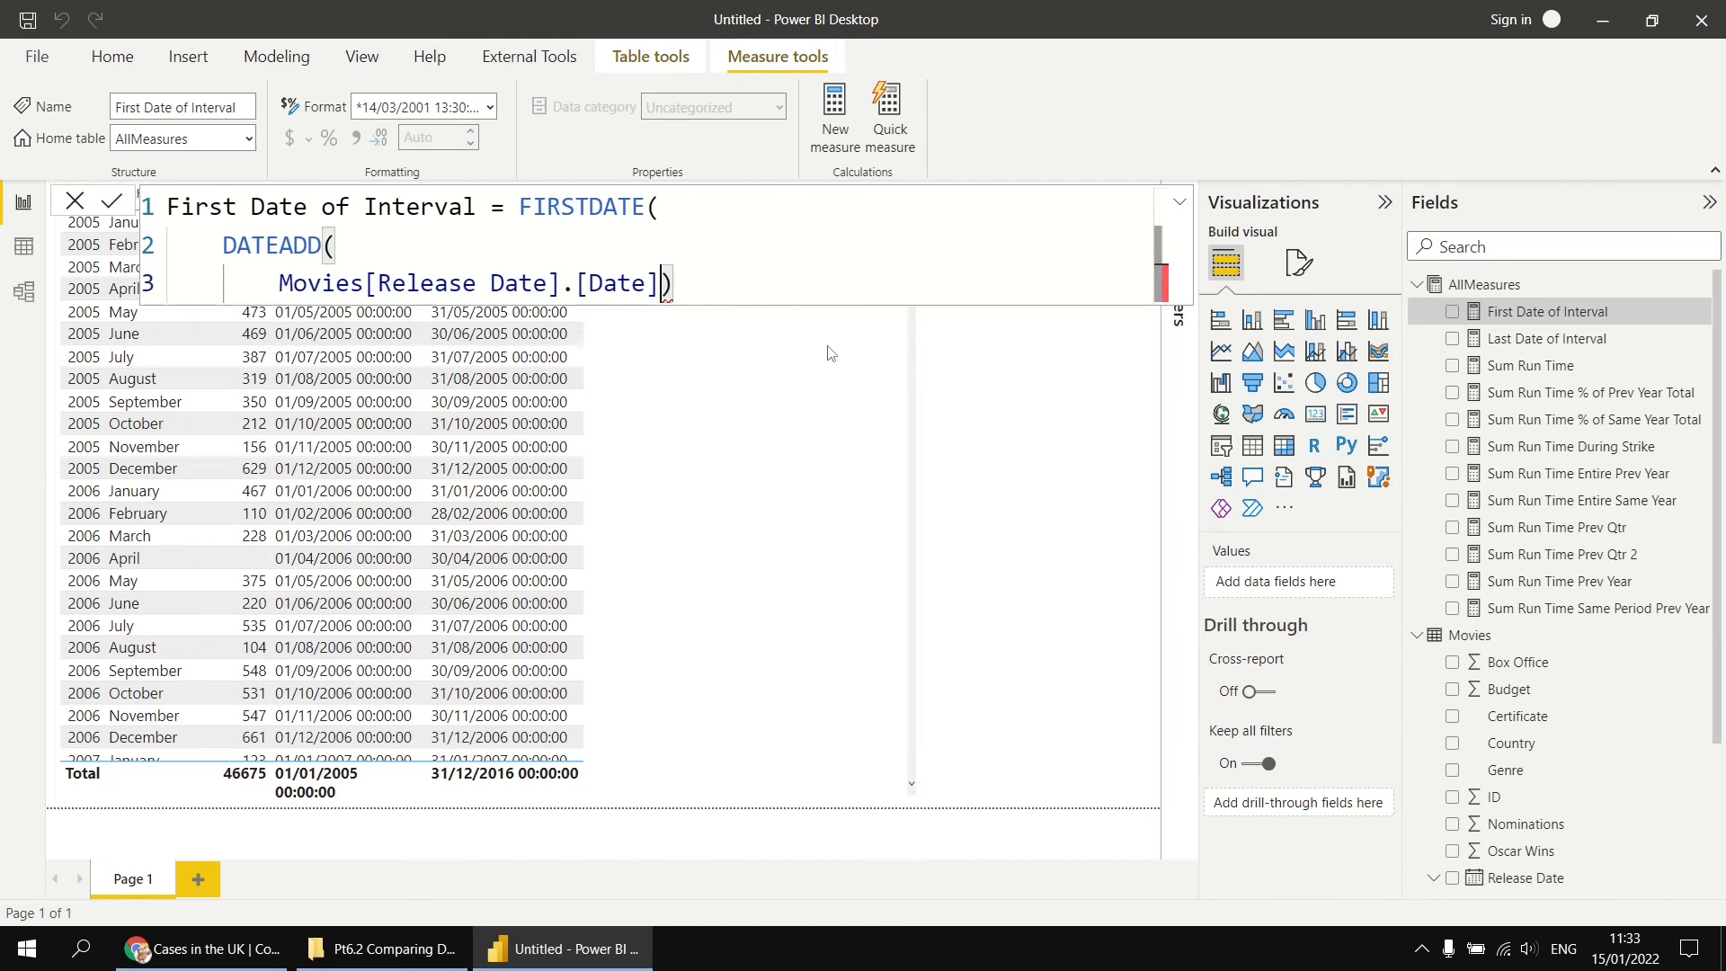
Step: Complete the DATEADD arguments with -5 and MONTH, close both functions on their own lines, and commit the First Date of Interval measure
{"action": "type", "text": ","}
{"action": "key", "text": "shift+Return"}
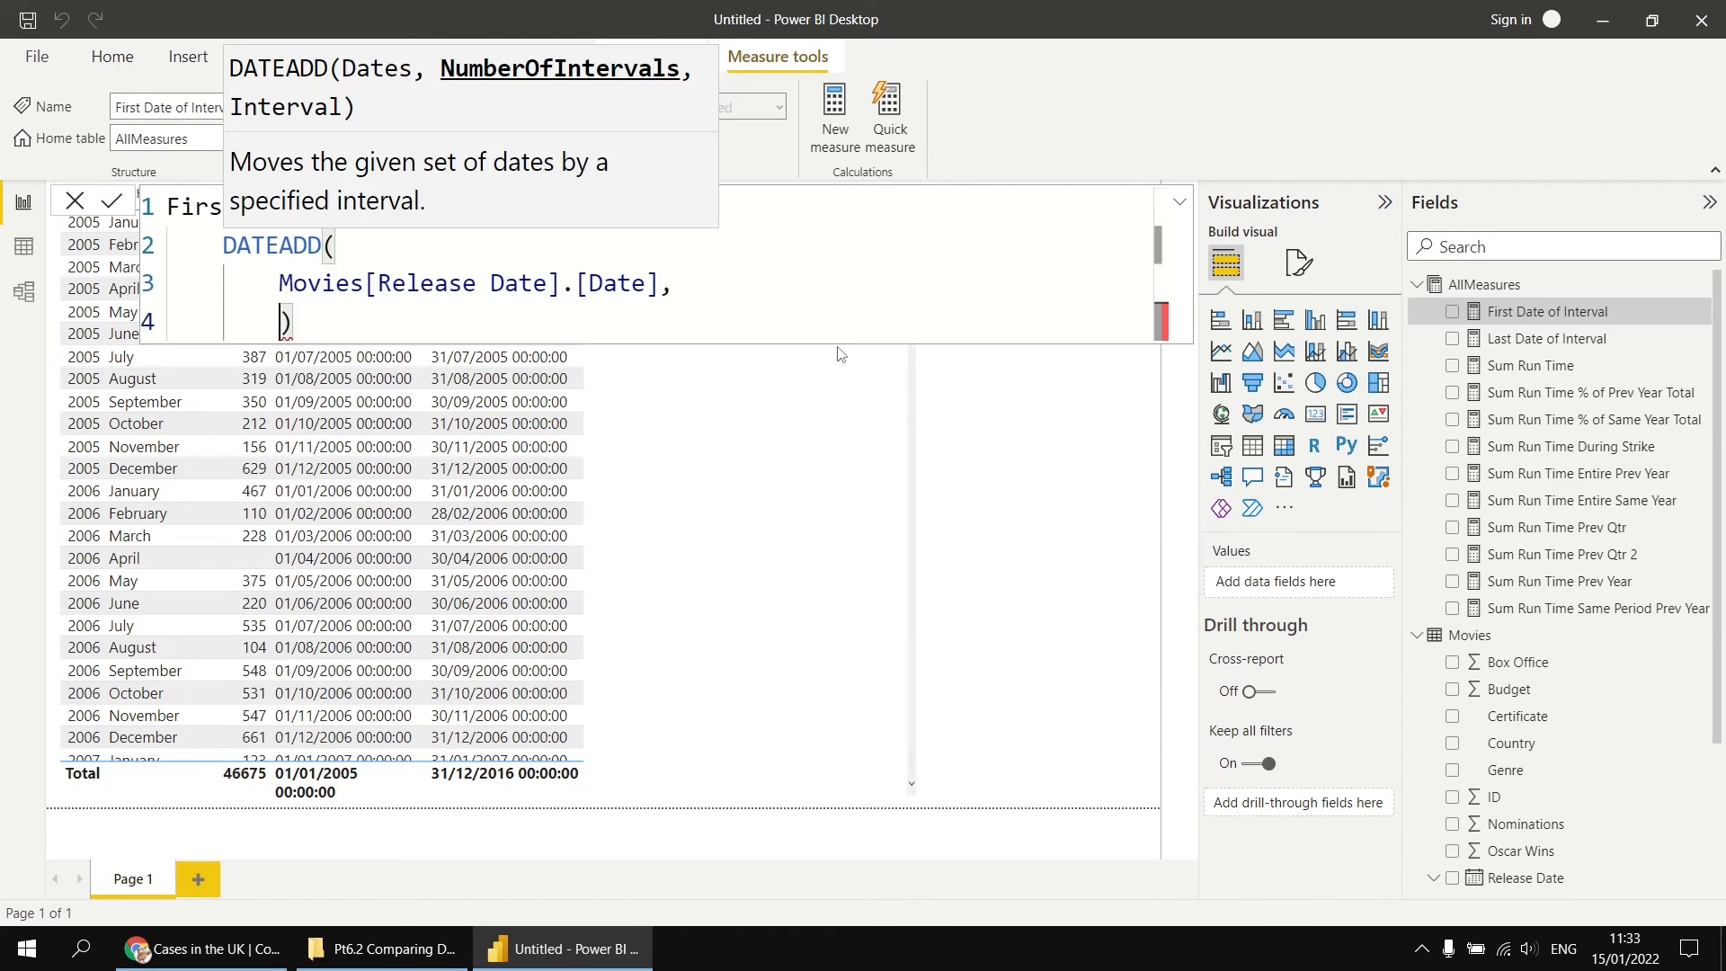
{"action": "type", "text": "-5,"}
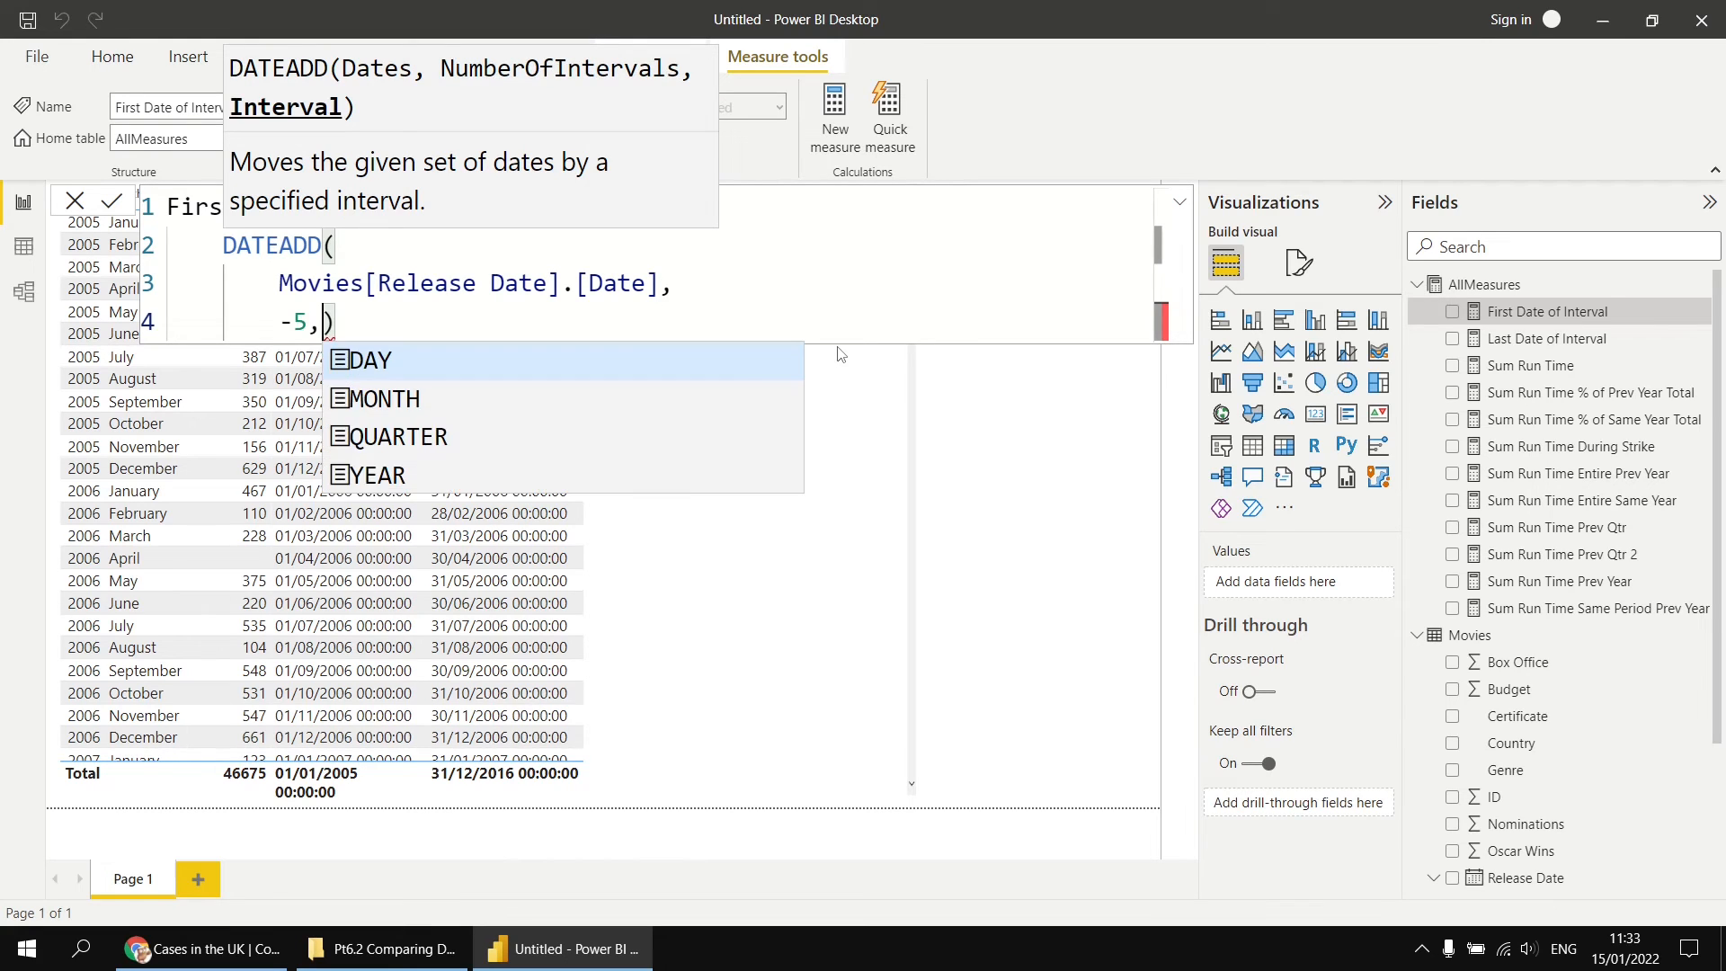
{"action": "key", "text": "shift+Return"}
{"action": "type", "text": "MONTH"}
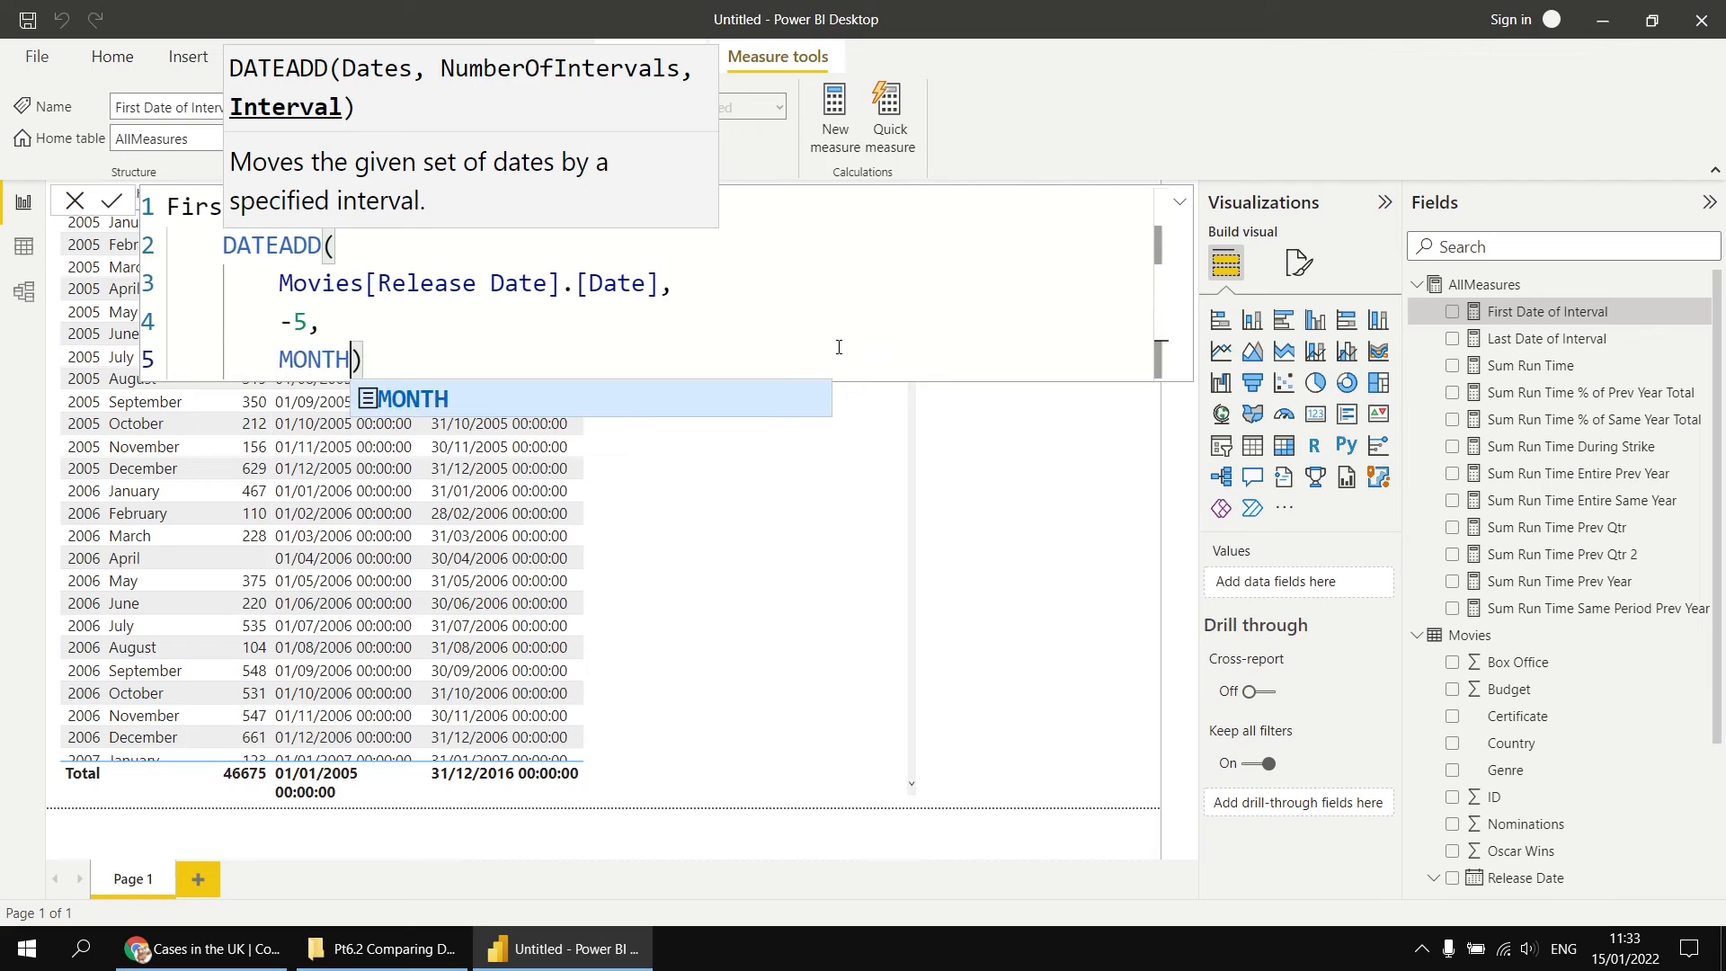
{"action": "key", "text": "shift+Return"}
{"action": "key", "text": "shift+Tab"}
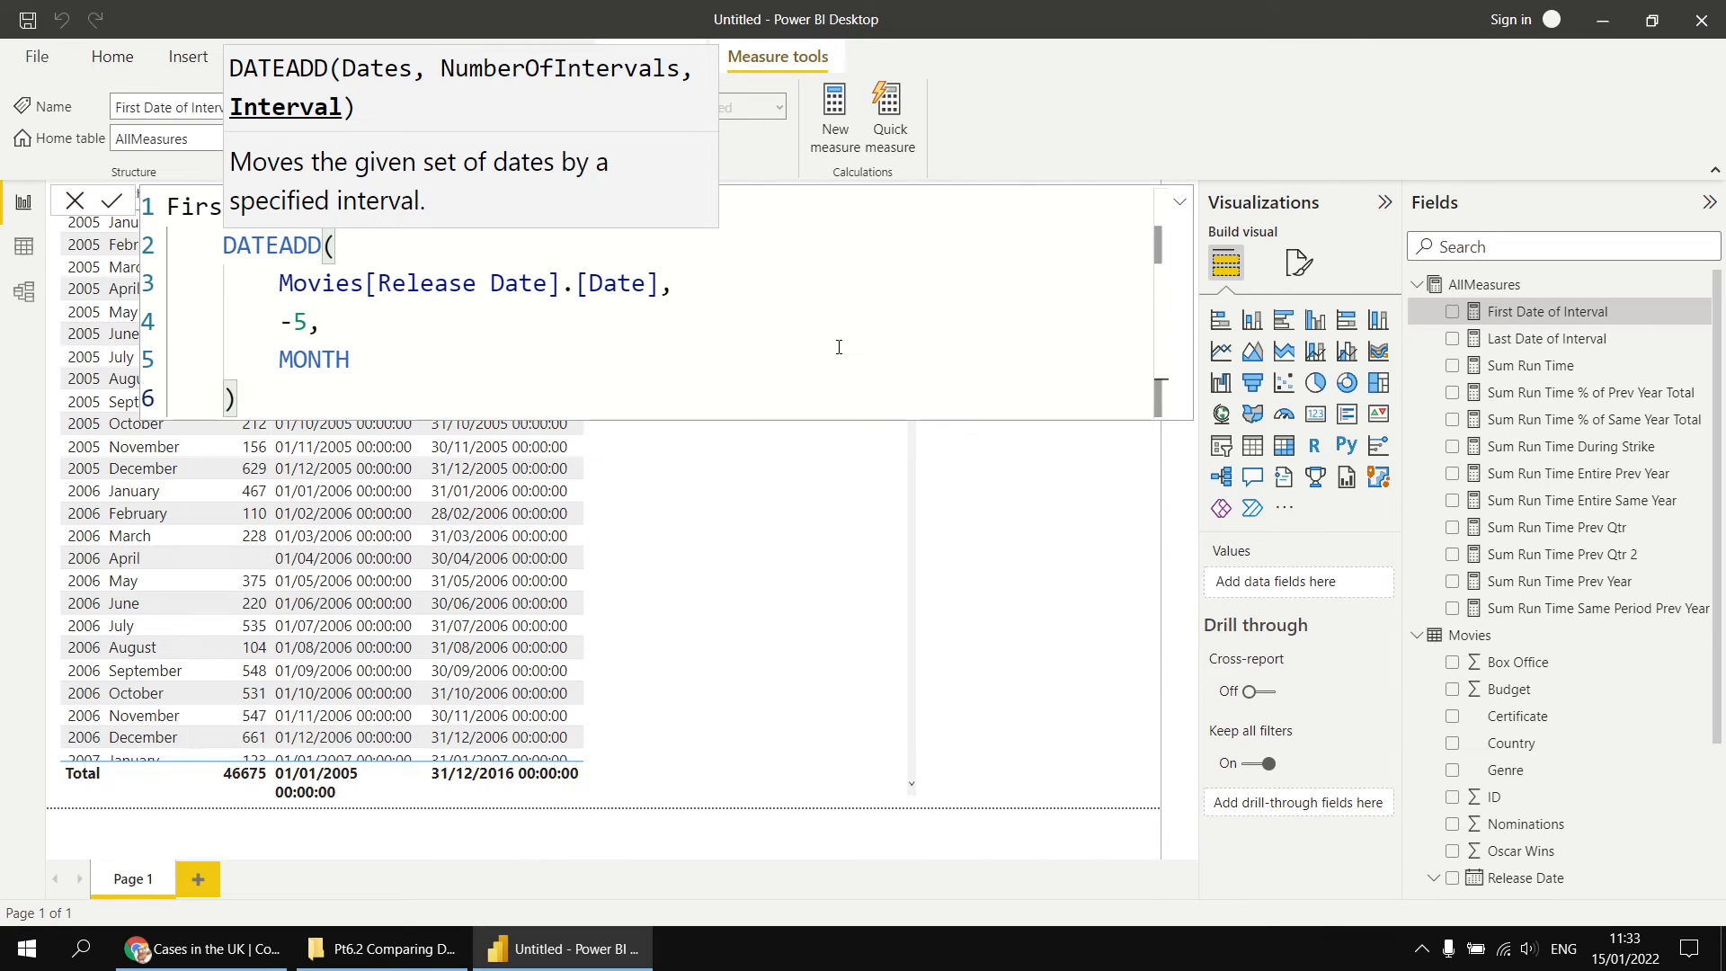
{"action": "key", "text": "End"}
{"action": "key", "text": "shift+Return"}
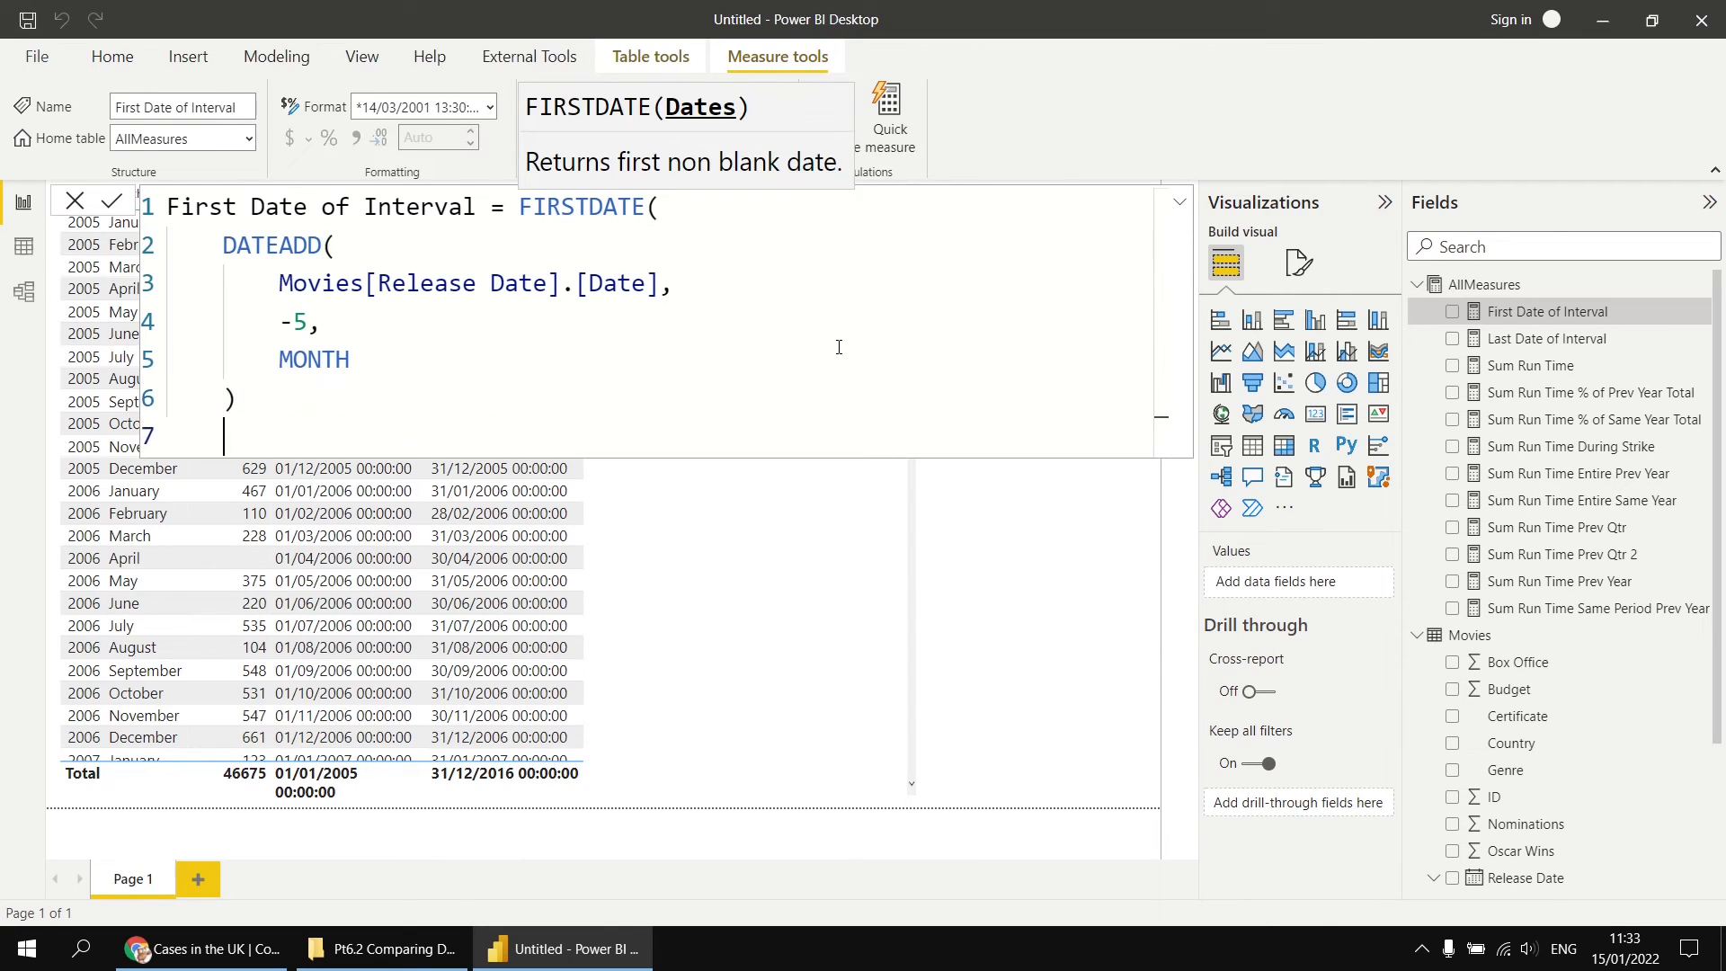
{"action": "key", "text": "shift+Tab"}
{"action": "type", "text": ")"}
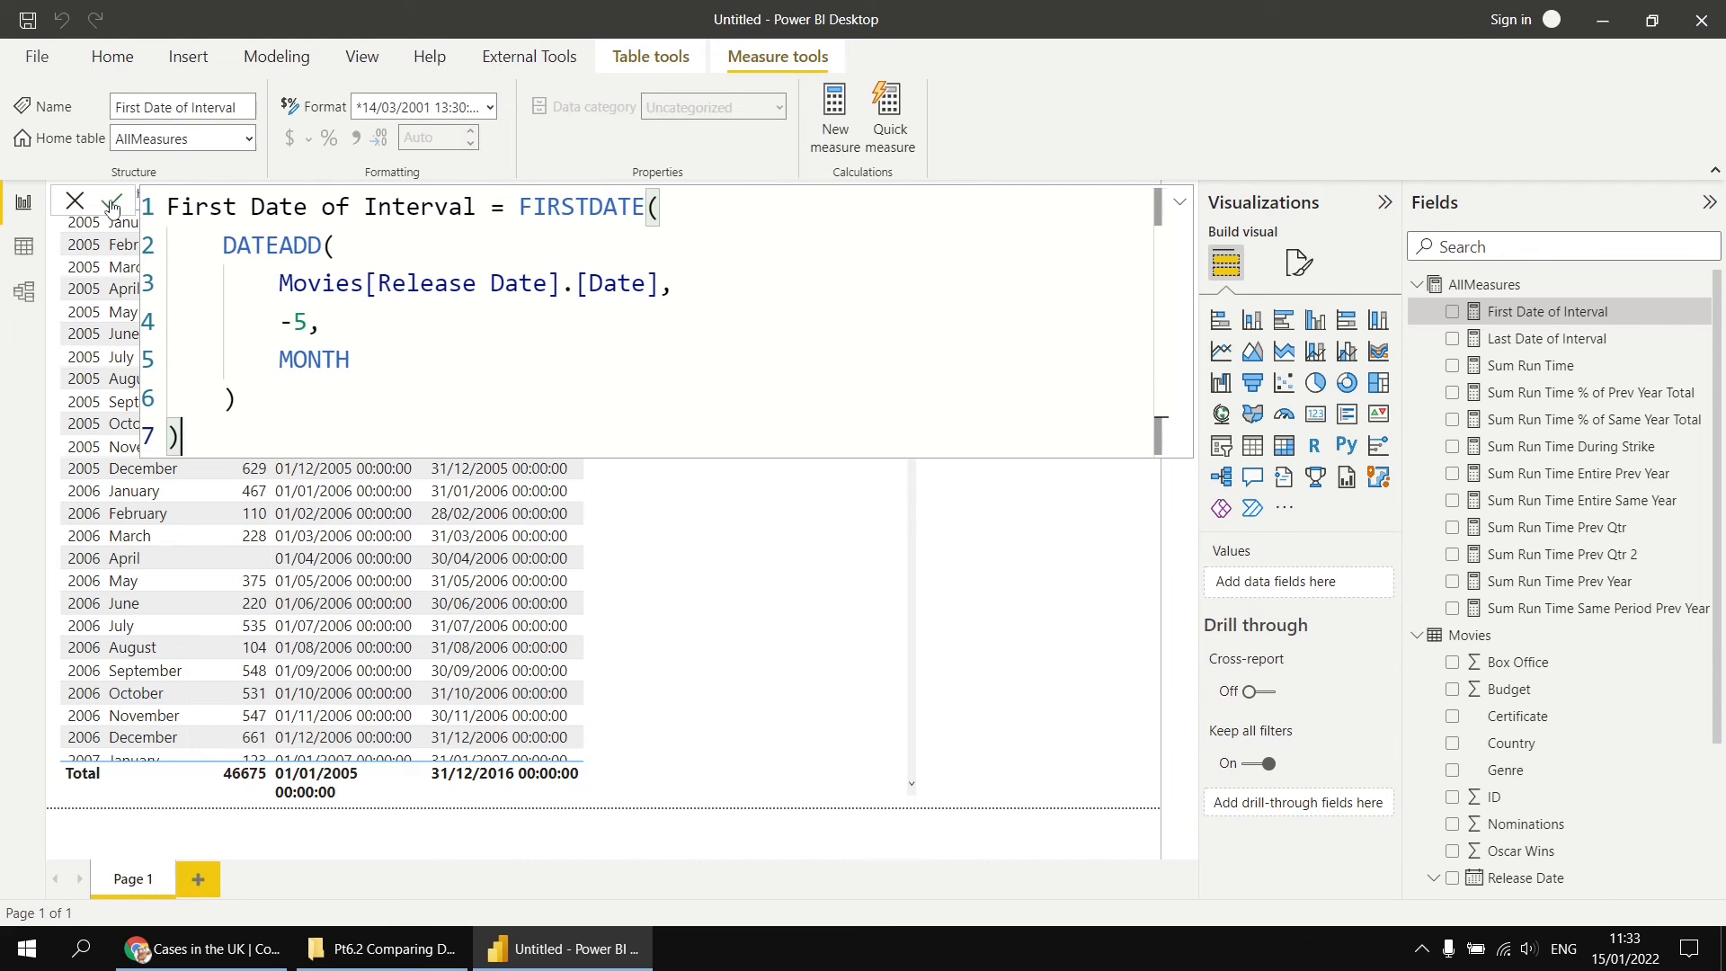
{"action": "key", "text": "Return"}
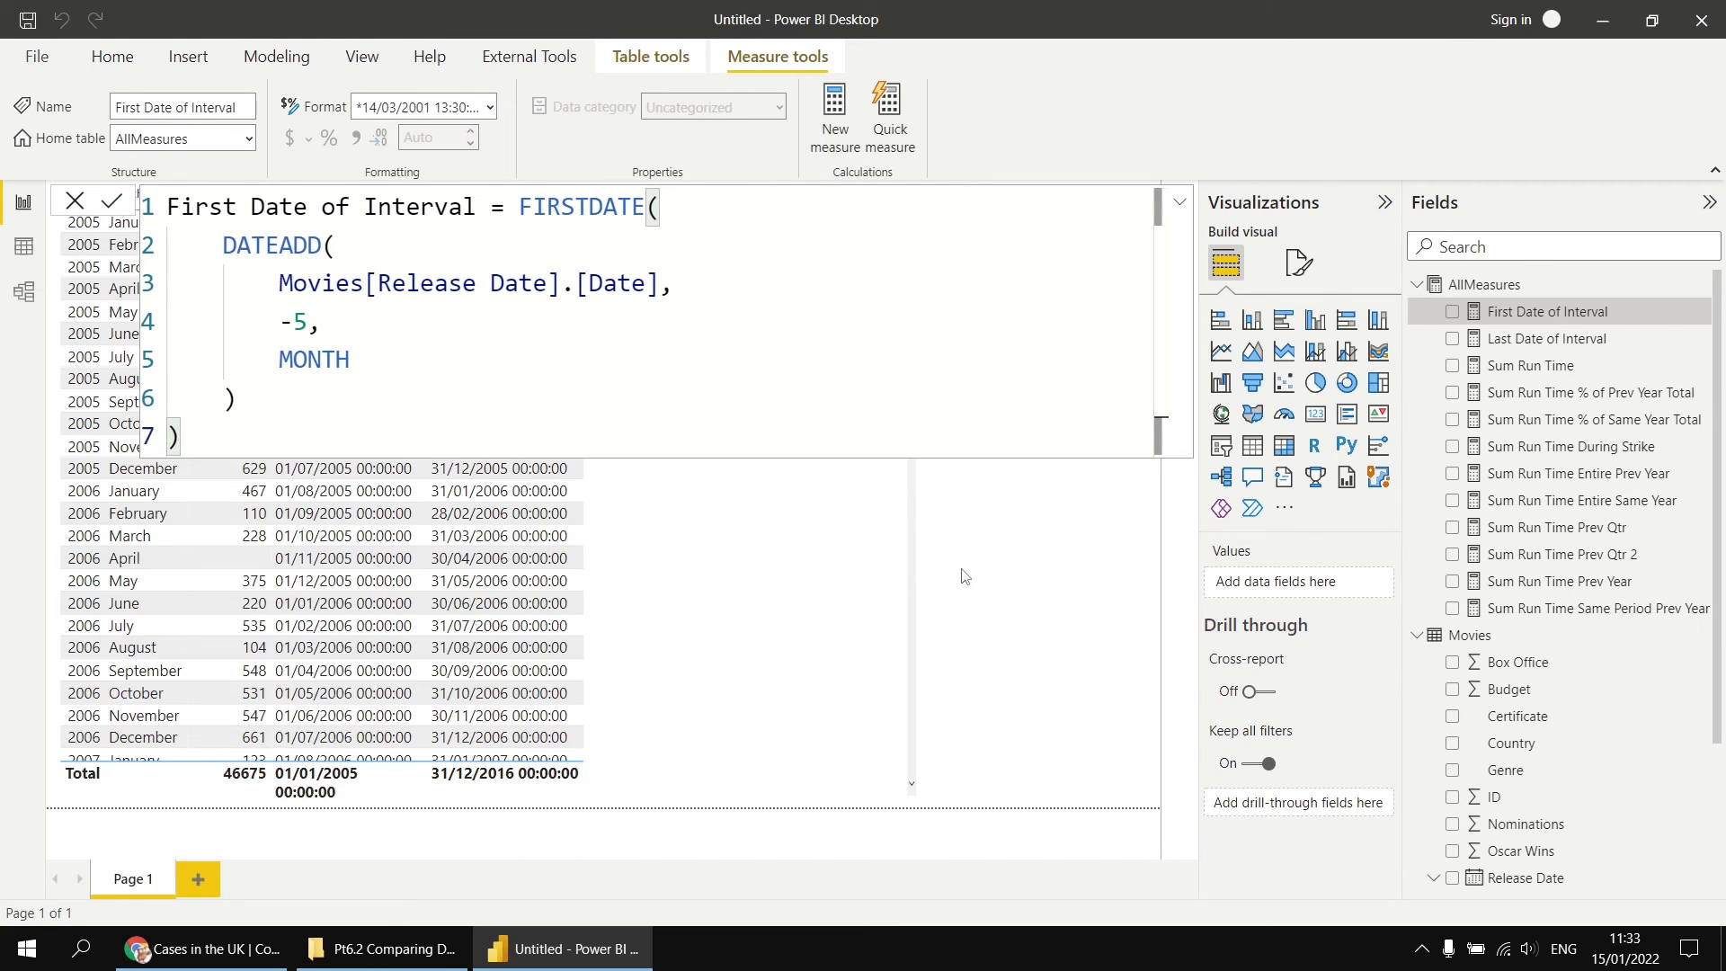
{"action": "left_click", "coordinate": [1002, 574]}
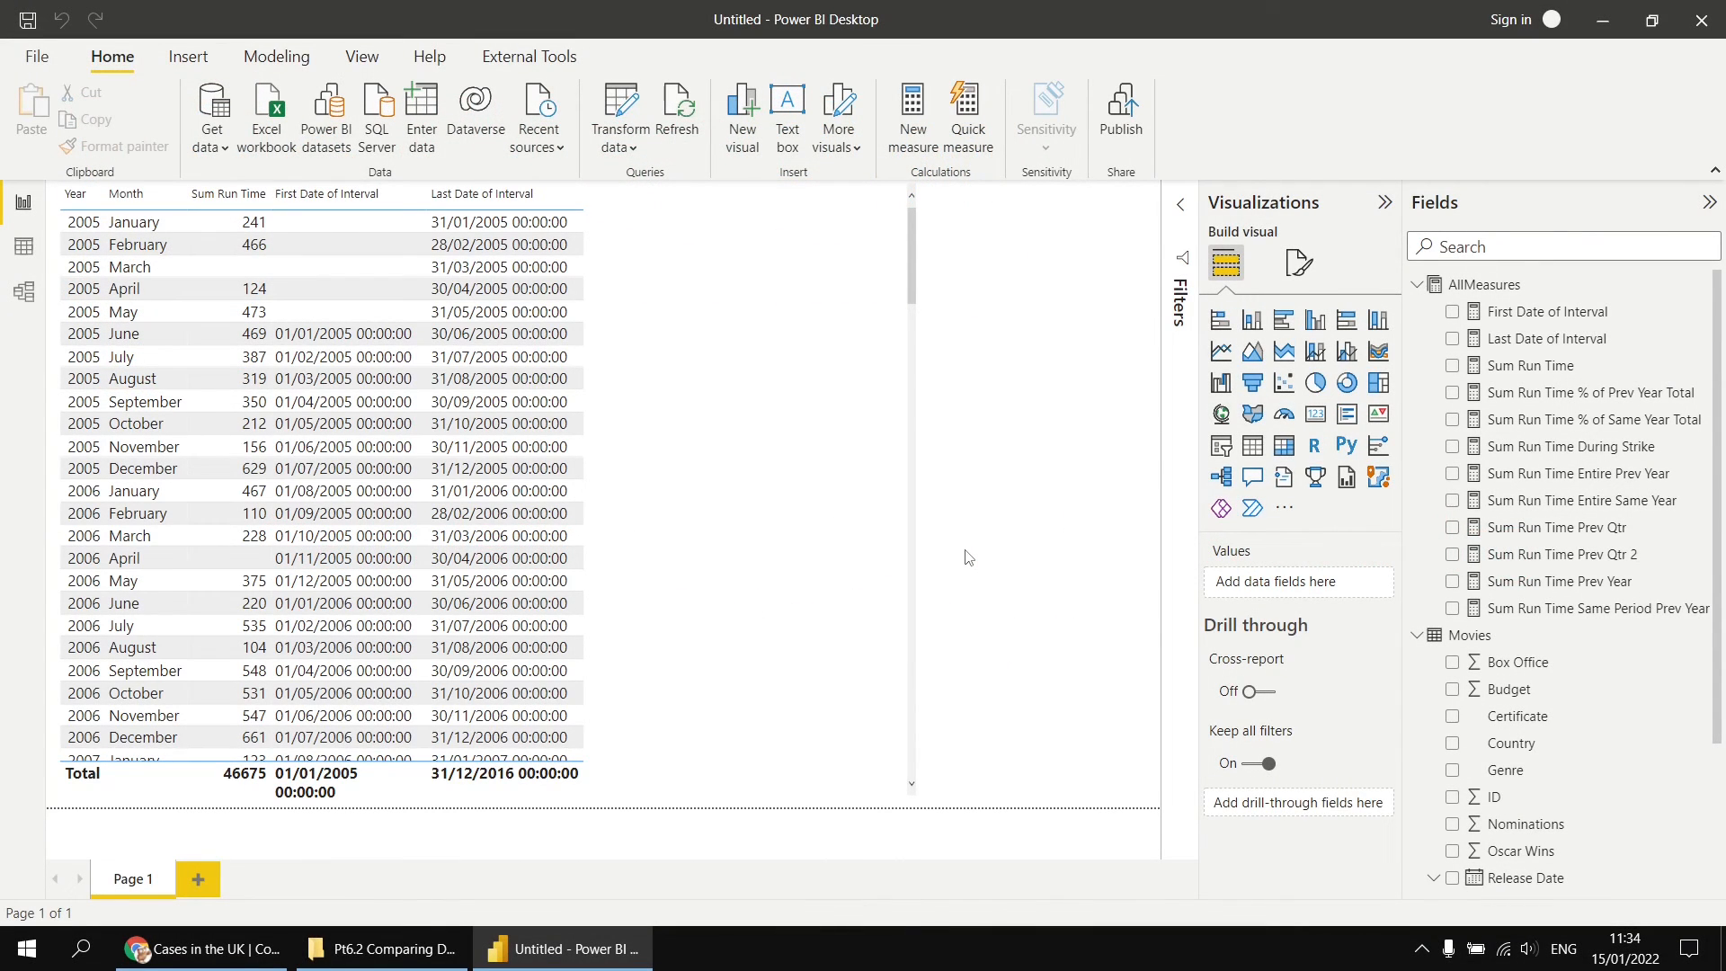
Step: Start a new measure in AllMeasures named Avg Run Time 6 Mth Mvg, with CALCULATE as its outer function
{"action": "right_click", "coordinate": [1468, 288]}
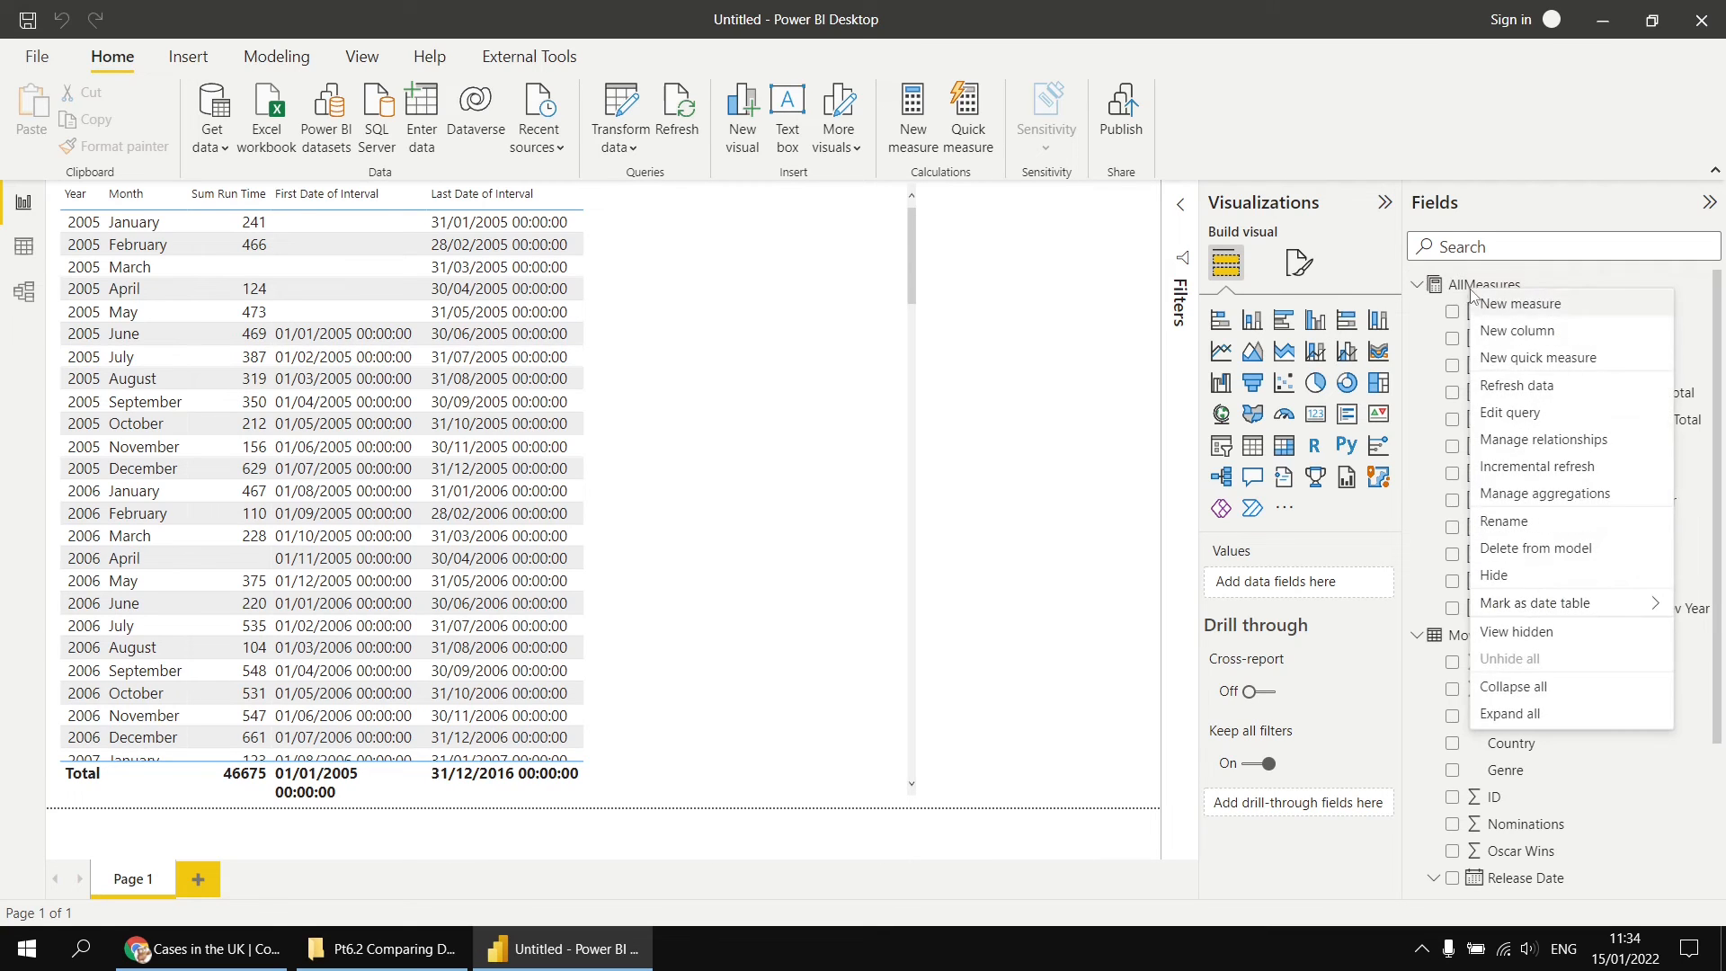
{"action": "key", "text": "Escape"}
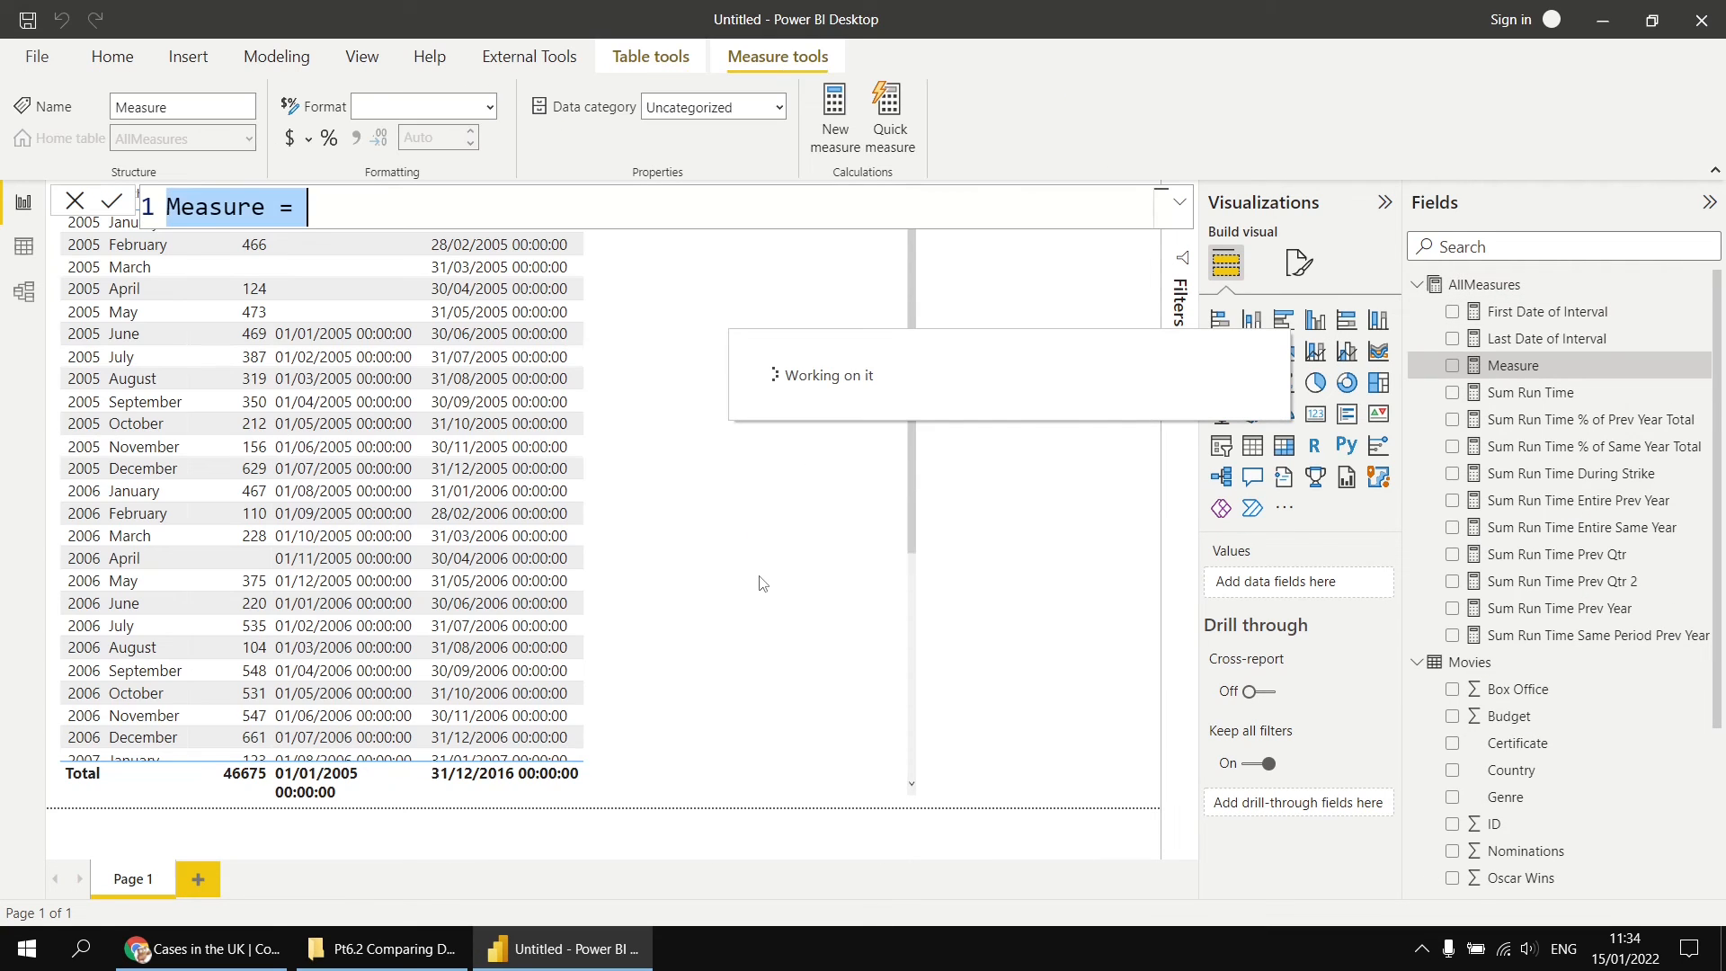
{"action": "type", "text": "Avg R"}
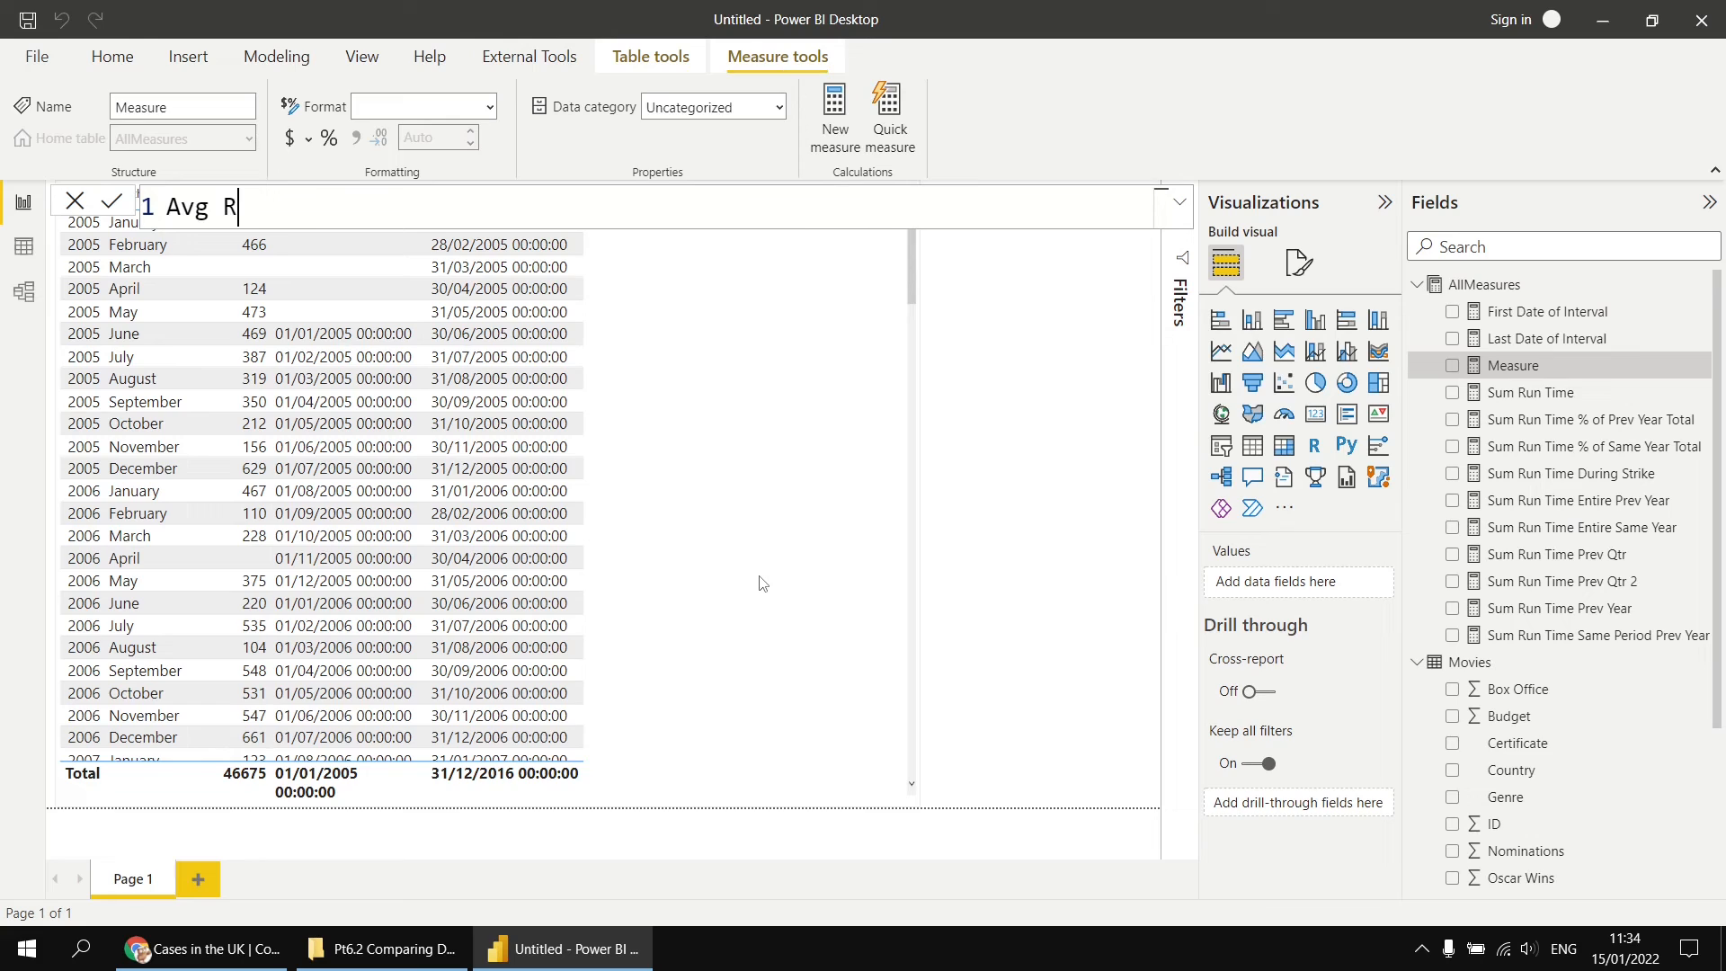
{"action": "type", "text": "un Time 6 Mth Mv"}
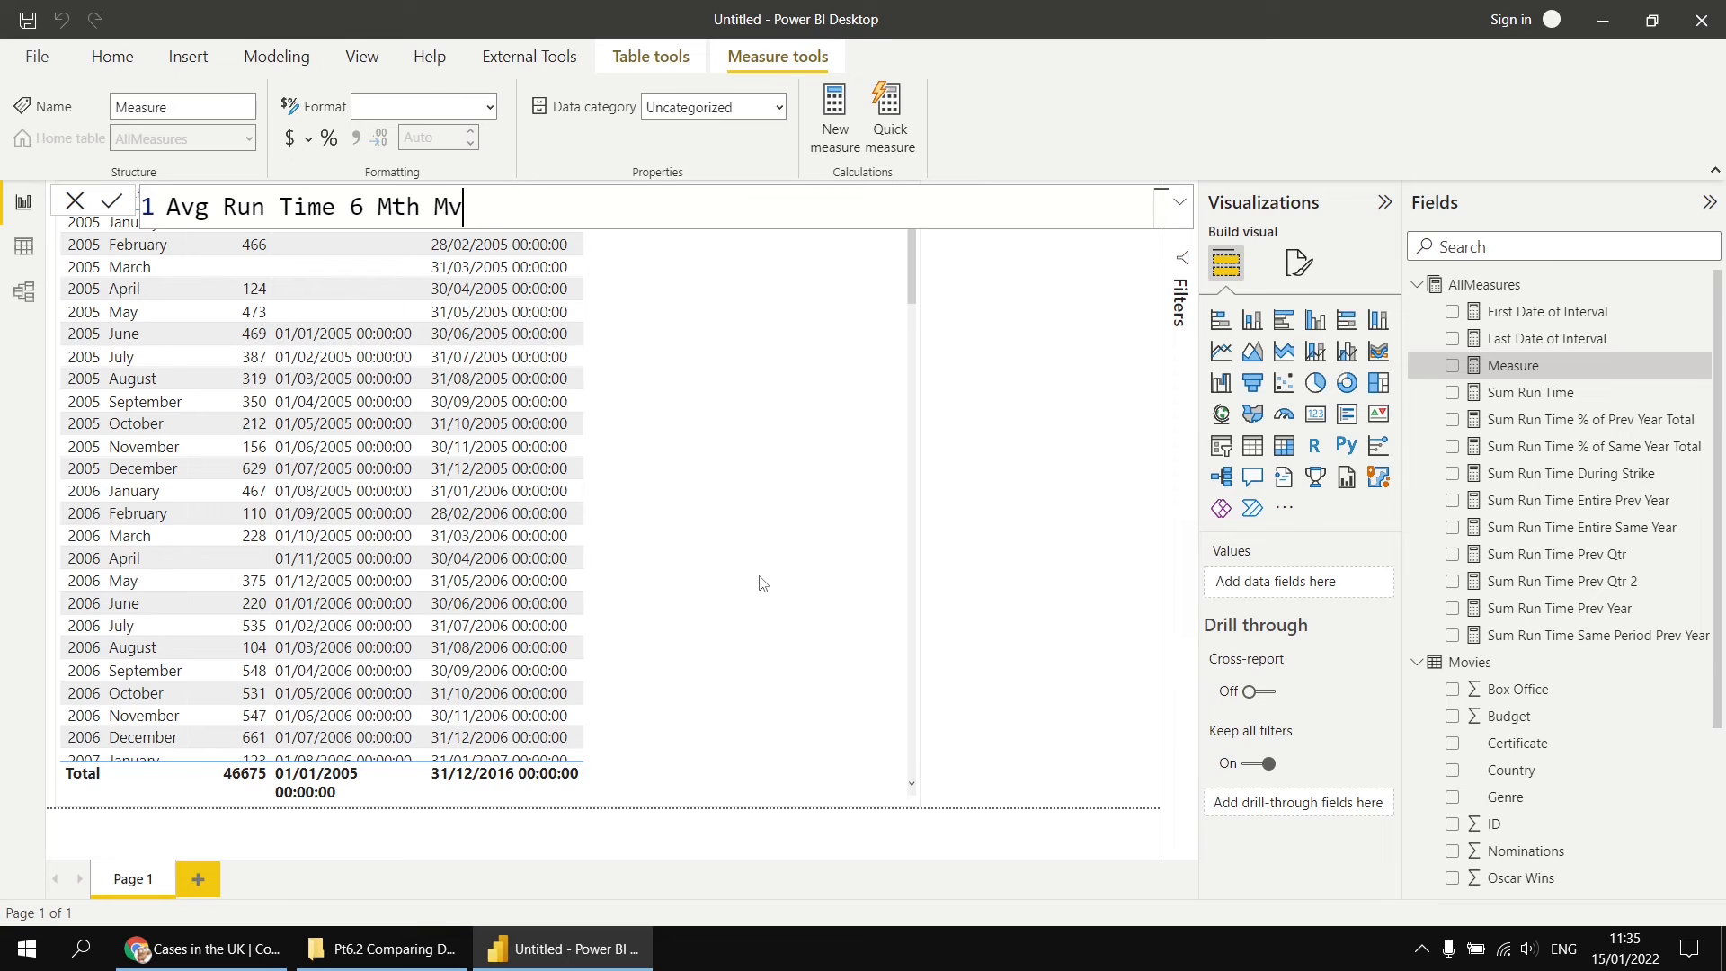
{"action": "type", "text": "g = cal"}
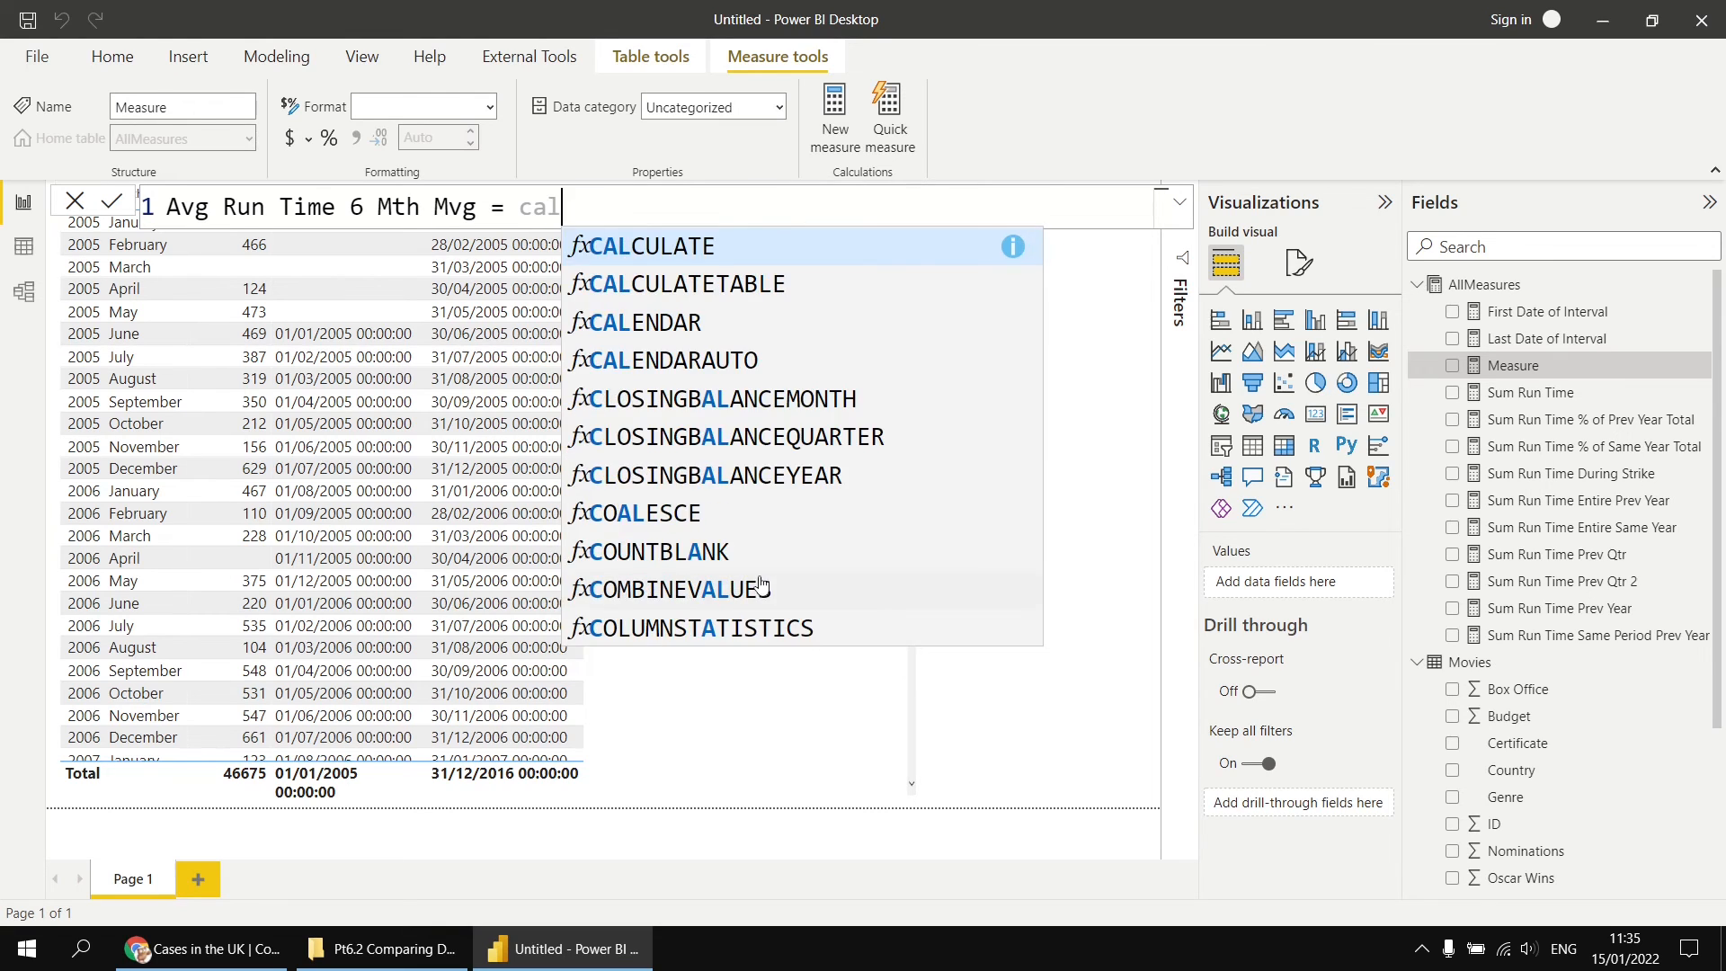
{"action": "key", "text": "Tab"}
{"action": "key", "text": "shift+Return"}
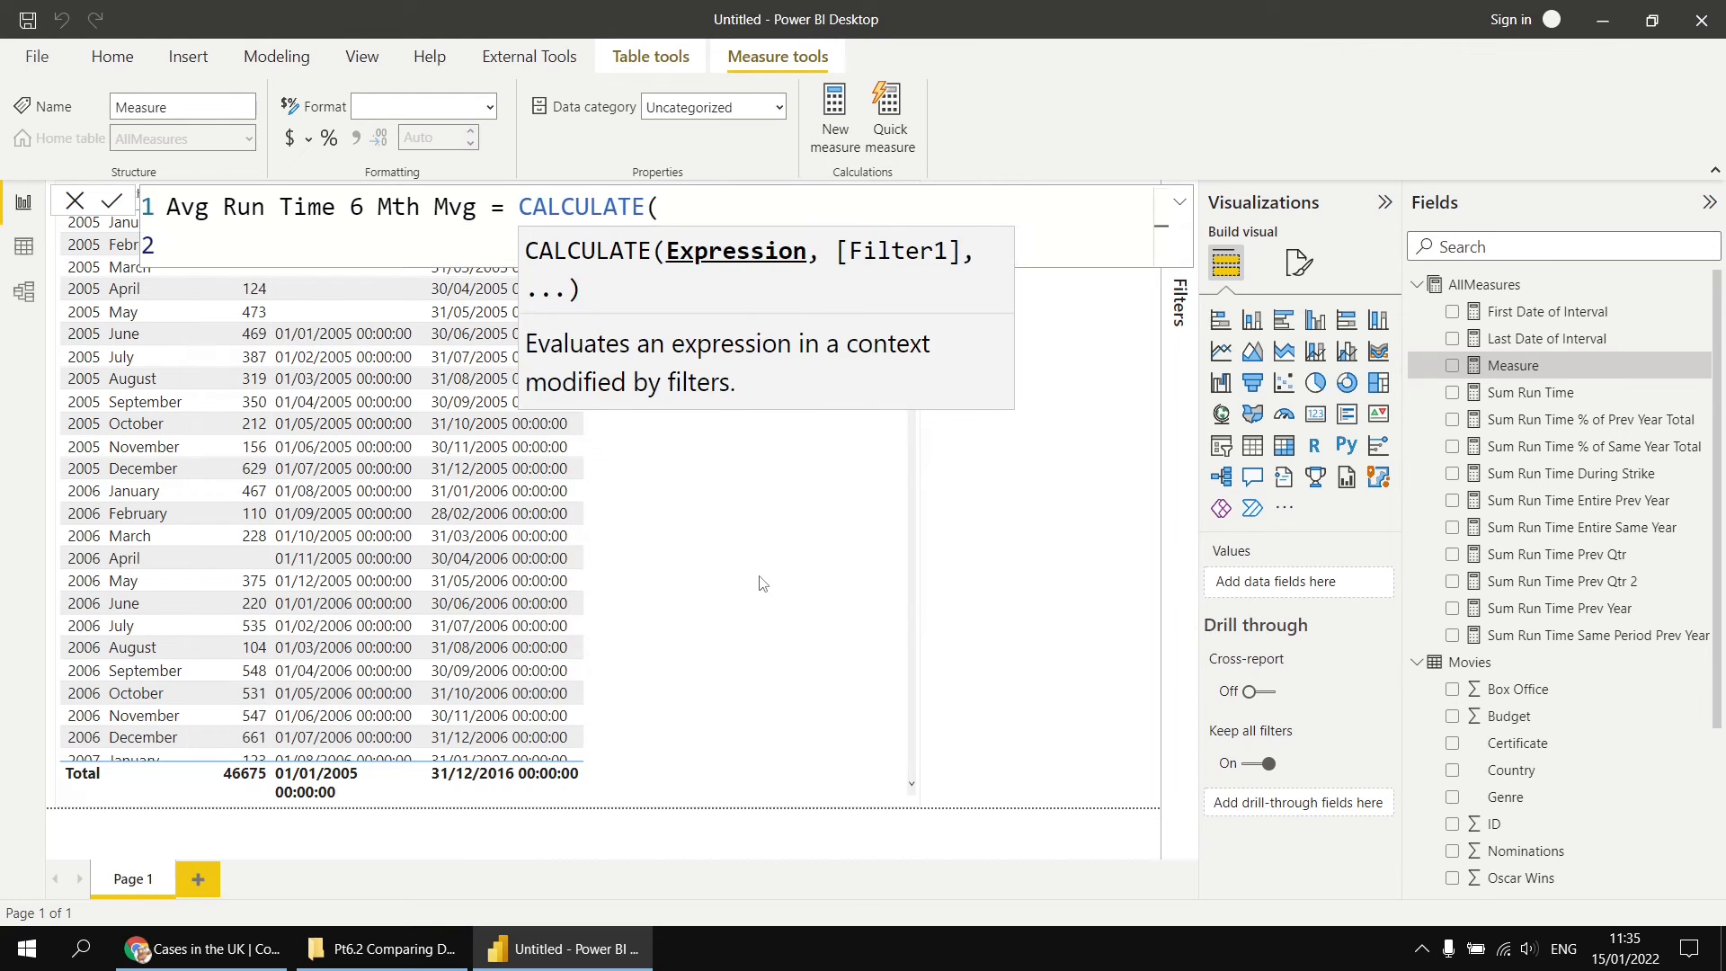
Step: Enter AVERAGE(Movies[Run Time]) as the expression to calculate, followed by a comma for the filter argument
{"action": "type", "text": "aver"}
{"action": "key", "text": "Tab"}
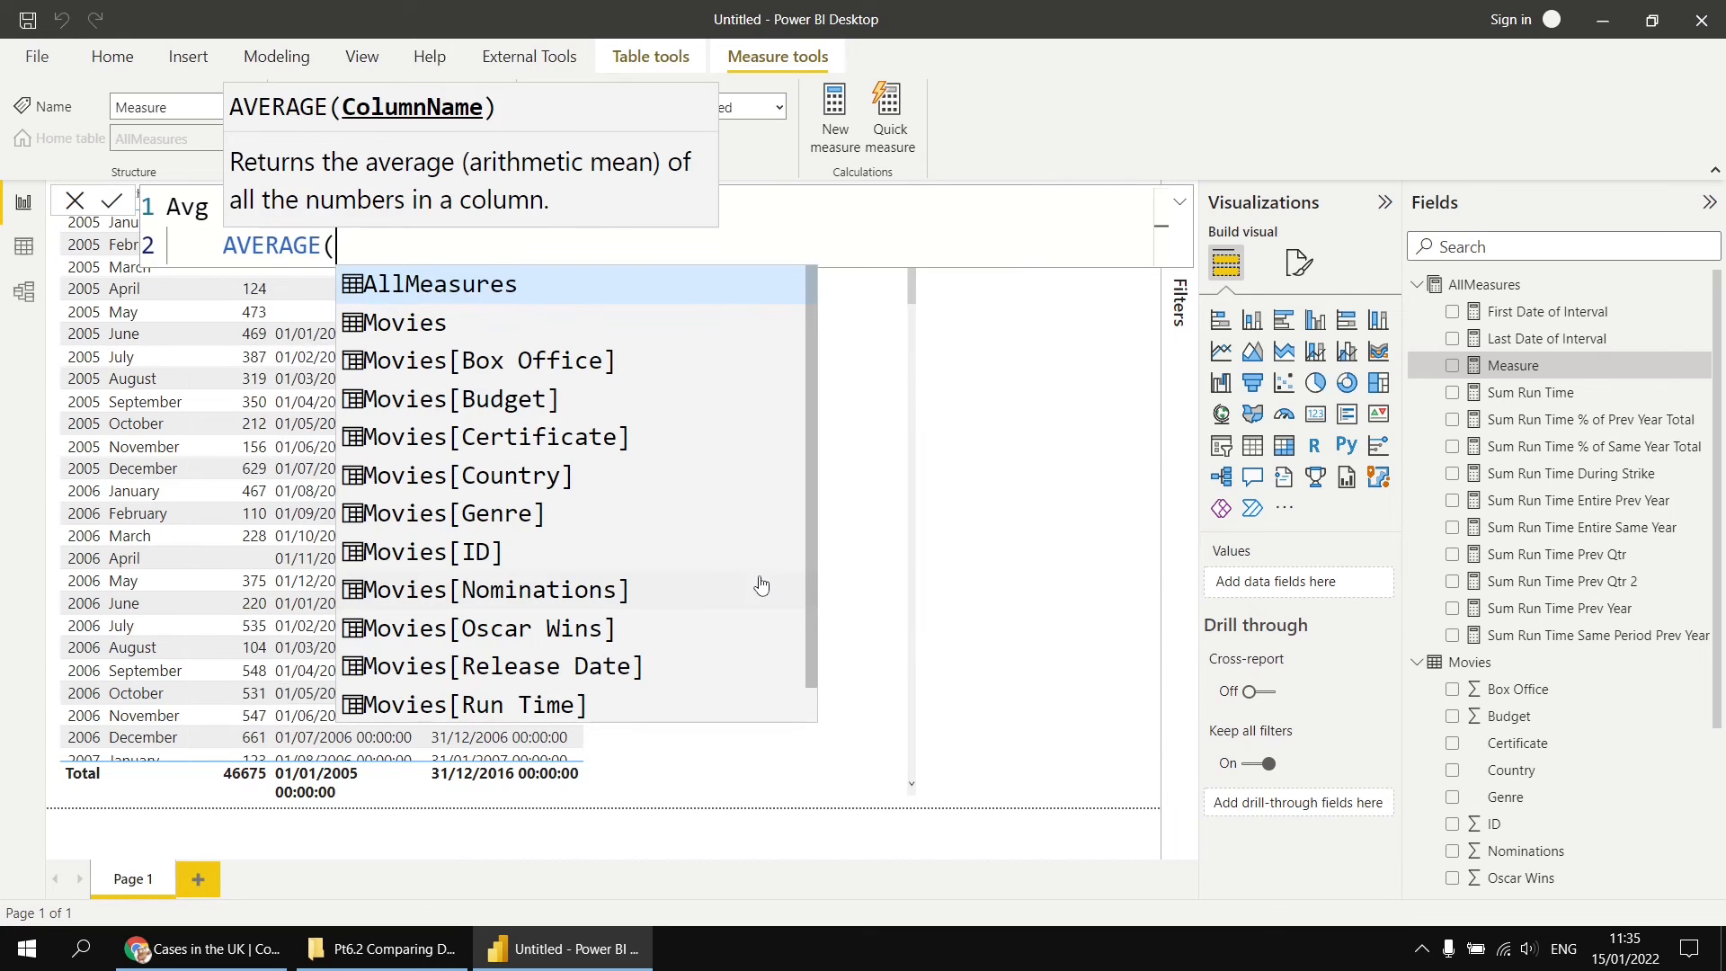
{"action": "type", "text": "run"}
{"action": "key", "text": "Tab"}
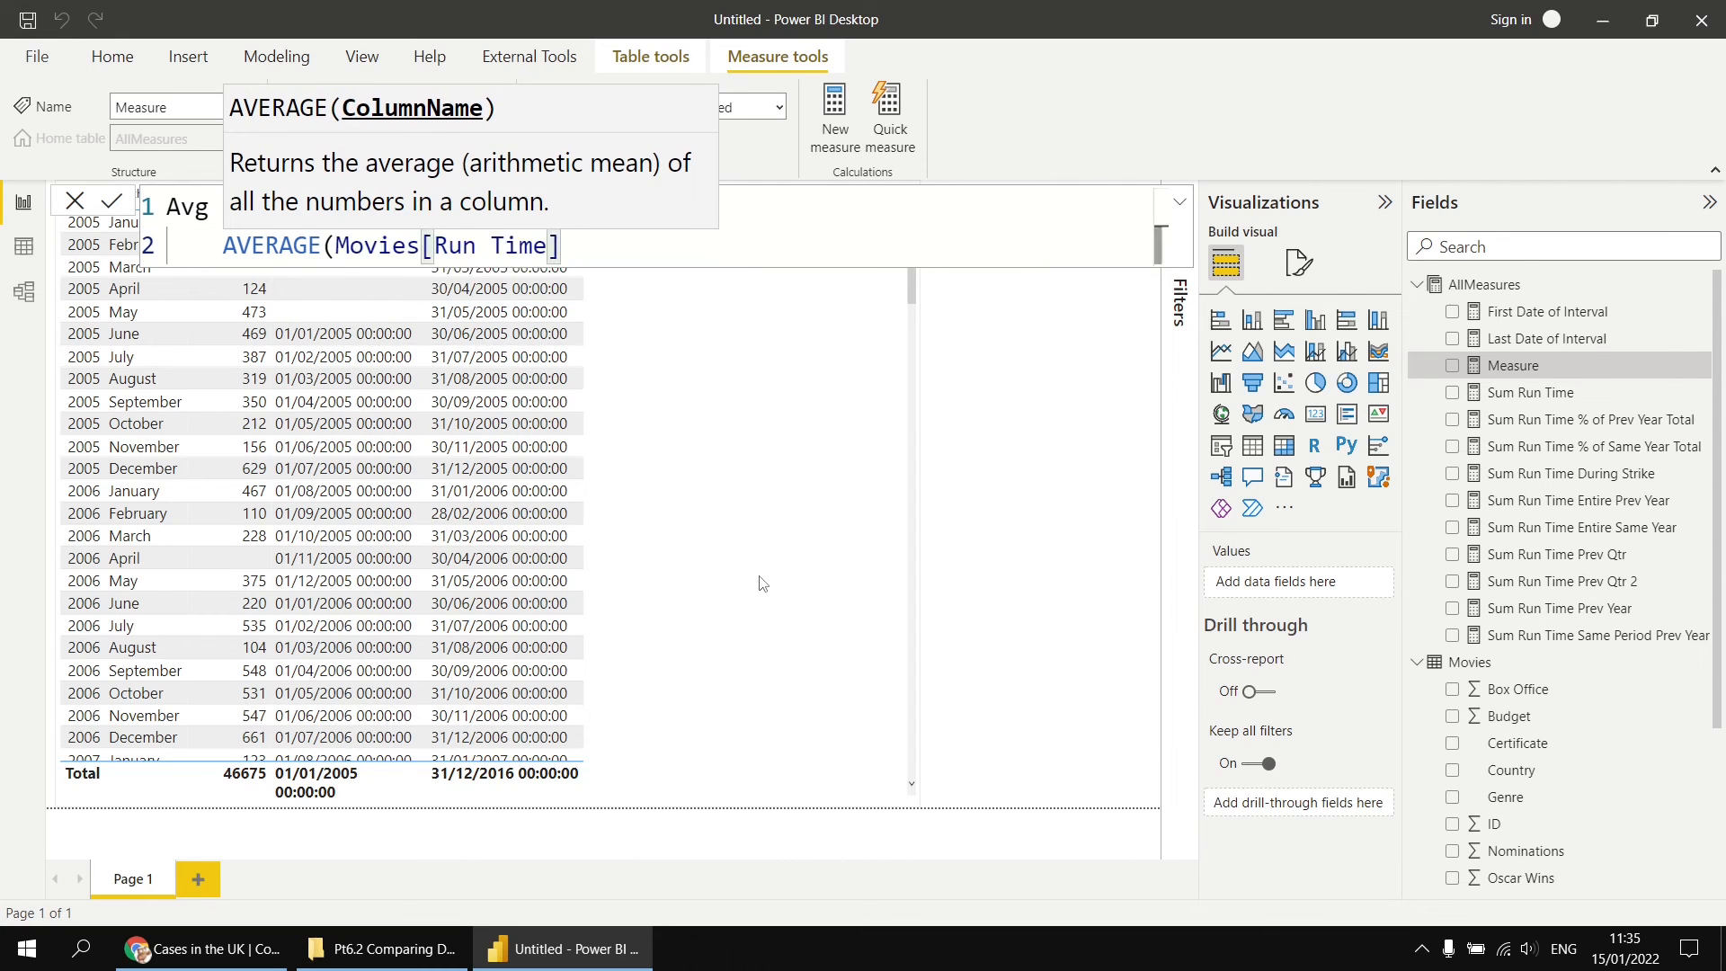
{"action": "type", "text": "),"}
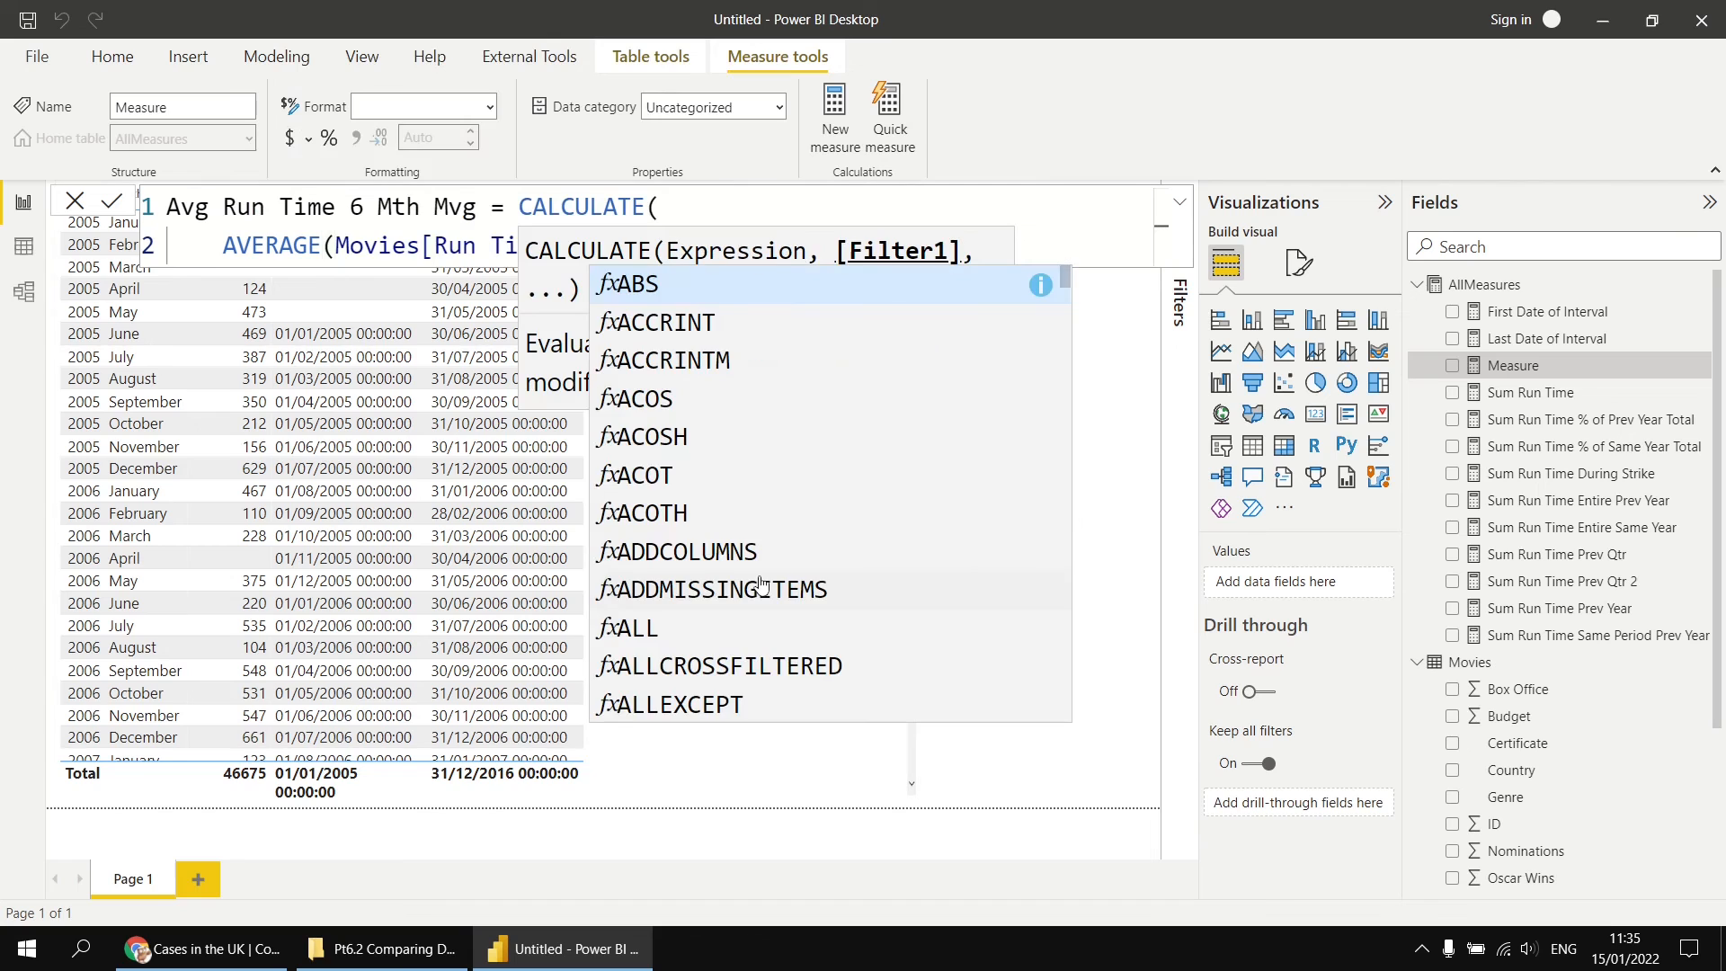
Step: Add a DATESBETWEEN filter to the CALCULATE function on its own line, with Movies[Release Date].[Date] as its Dates argument on an indented line
{"action": "key", "text": "shift+Return"}
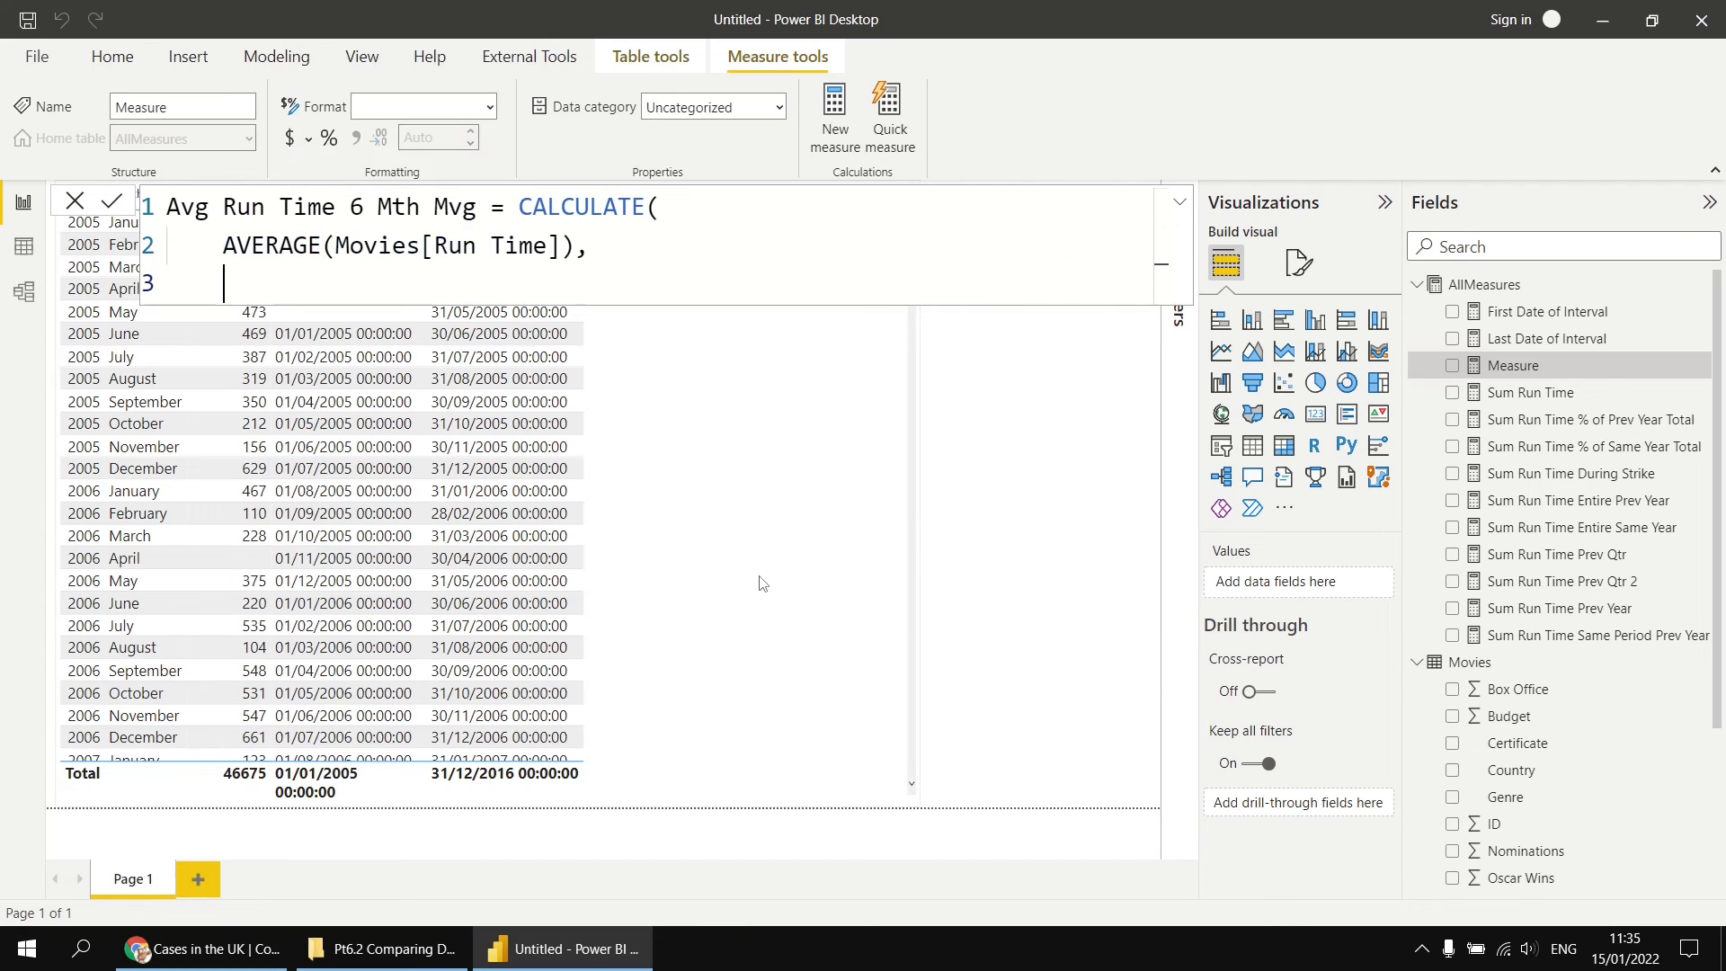
{"action": "type", "text": "dates"}
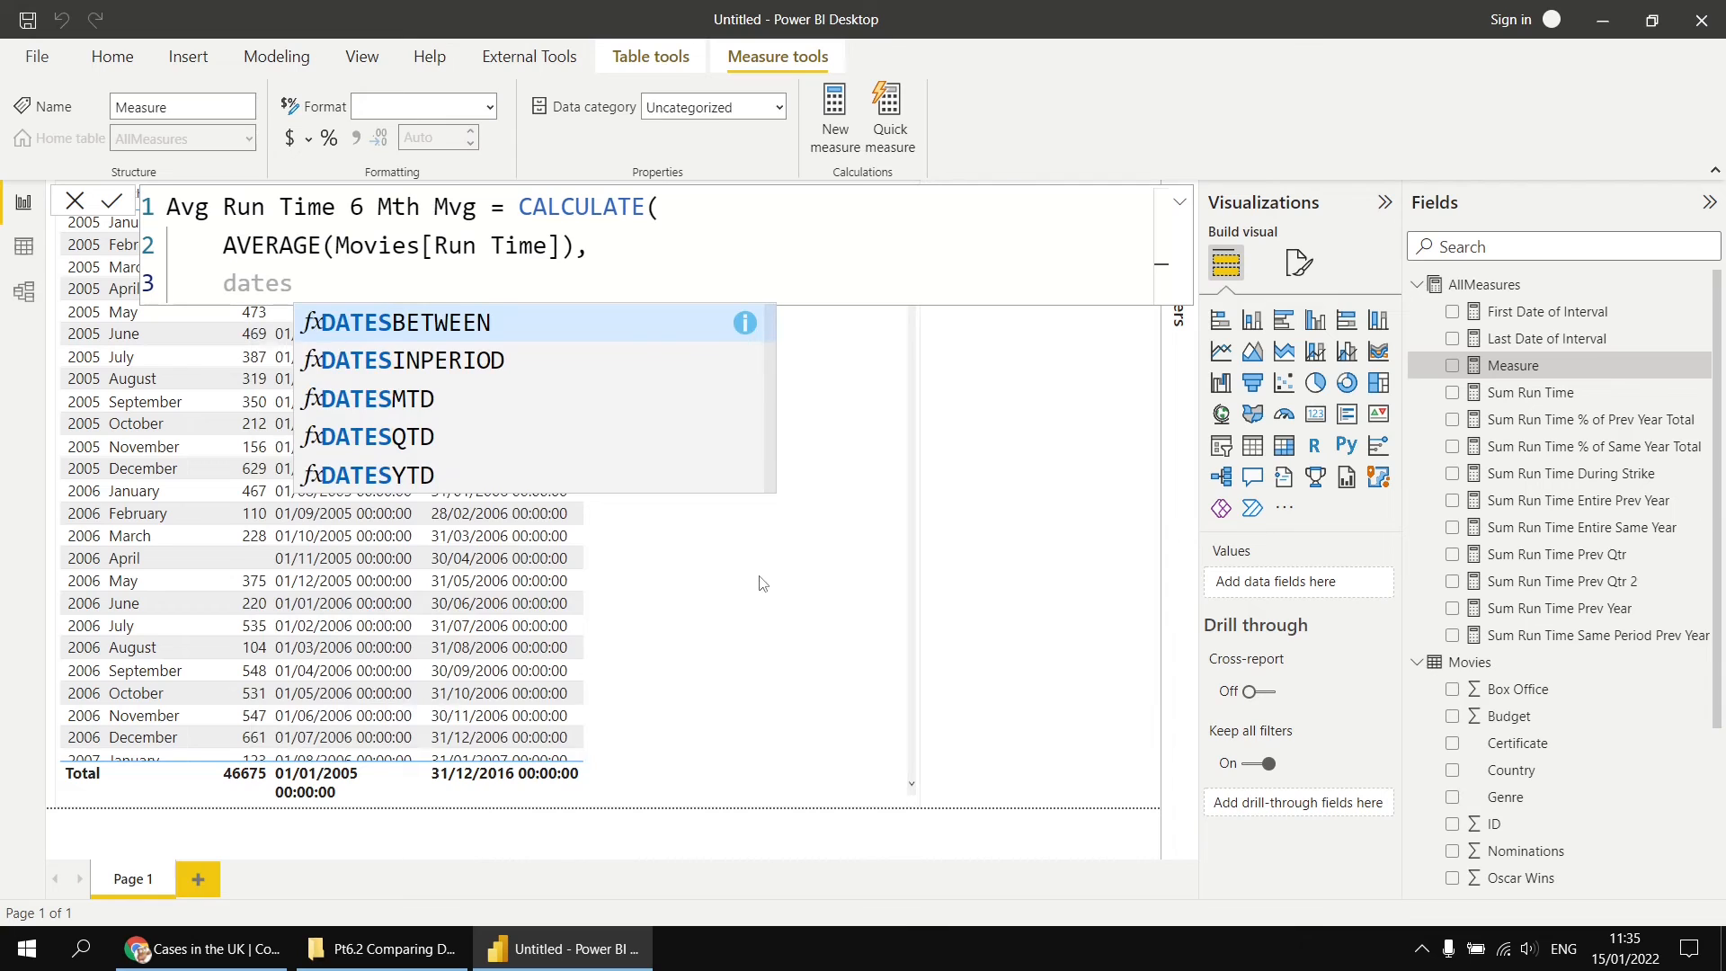
{"action": "key", "text": "Tab"}
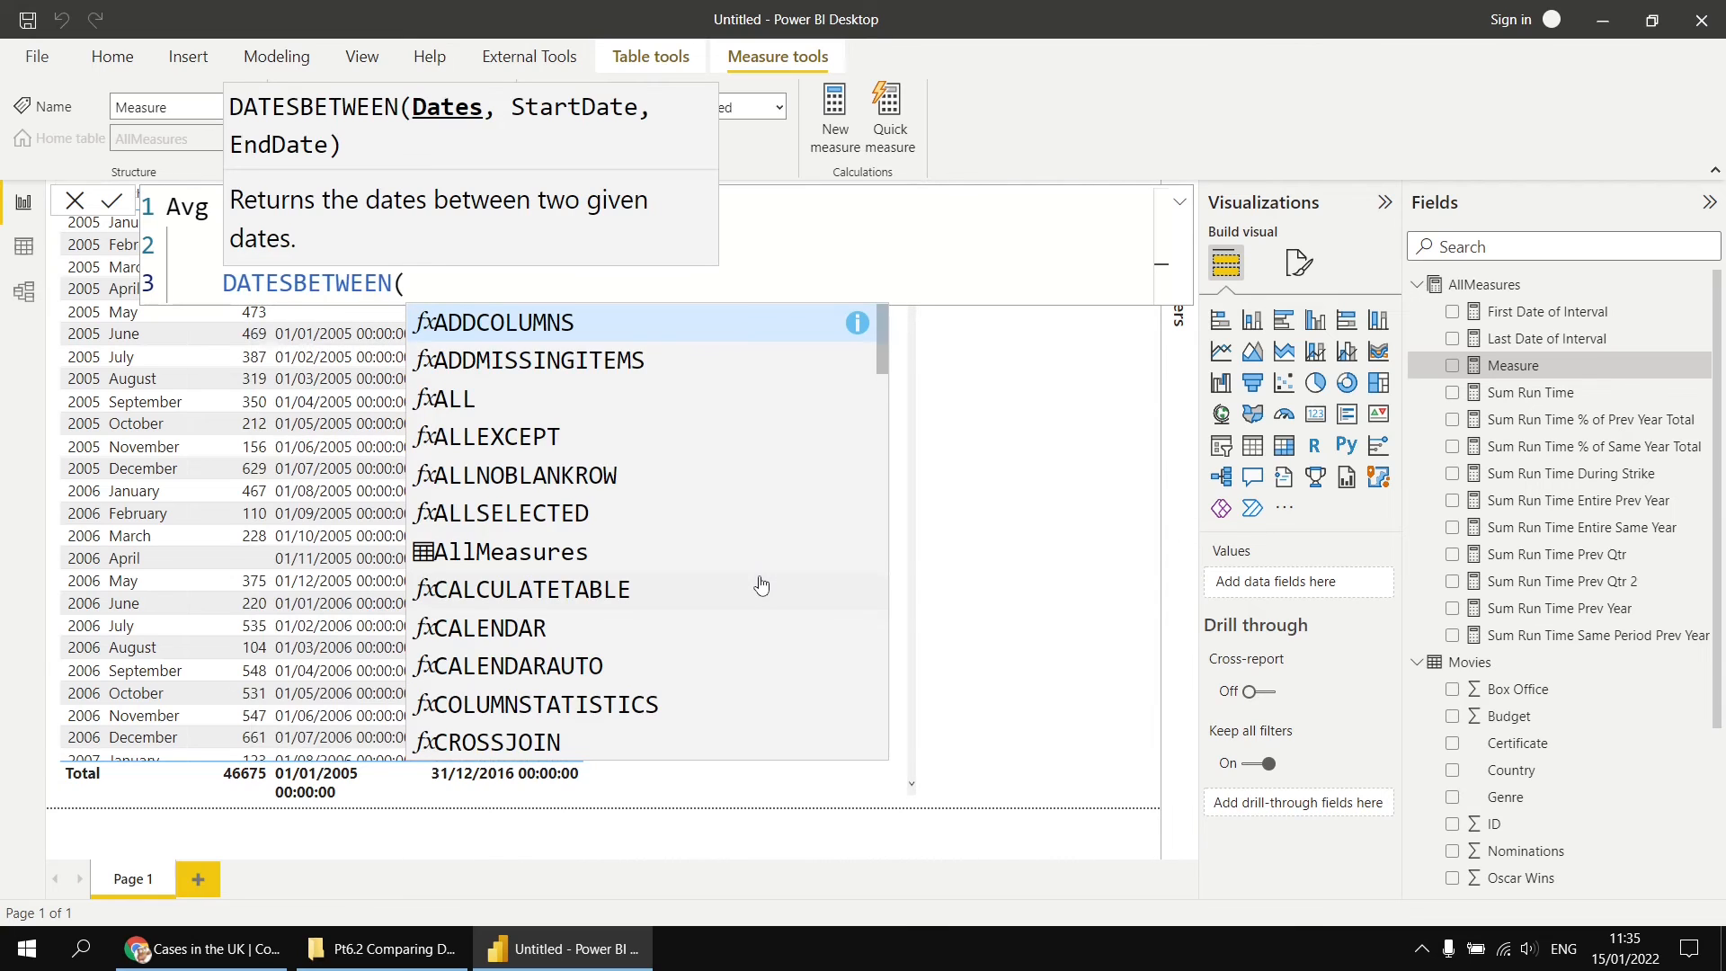
{"action": "key", "text": "shift+Return"}
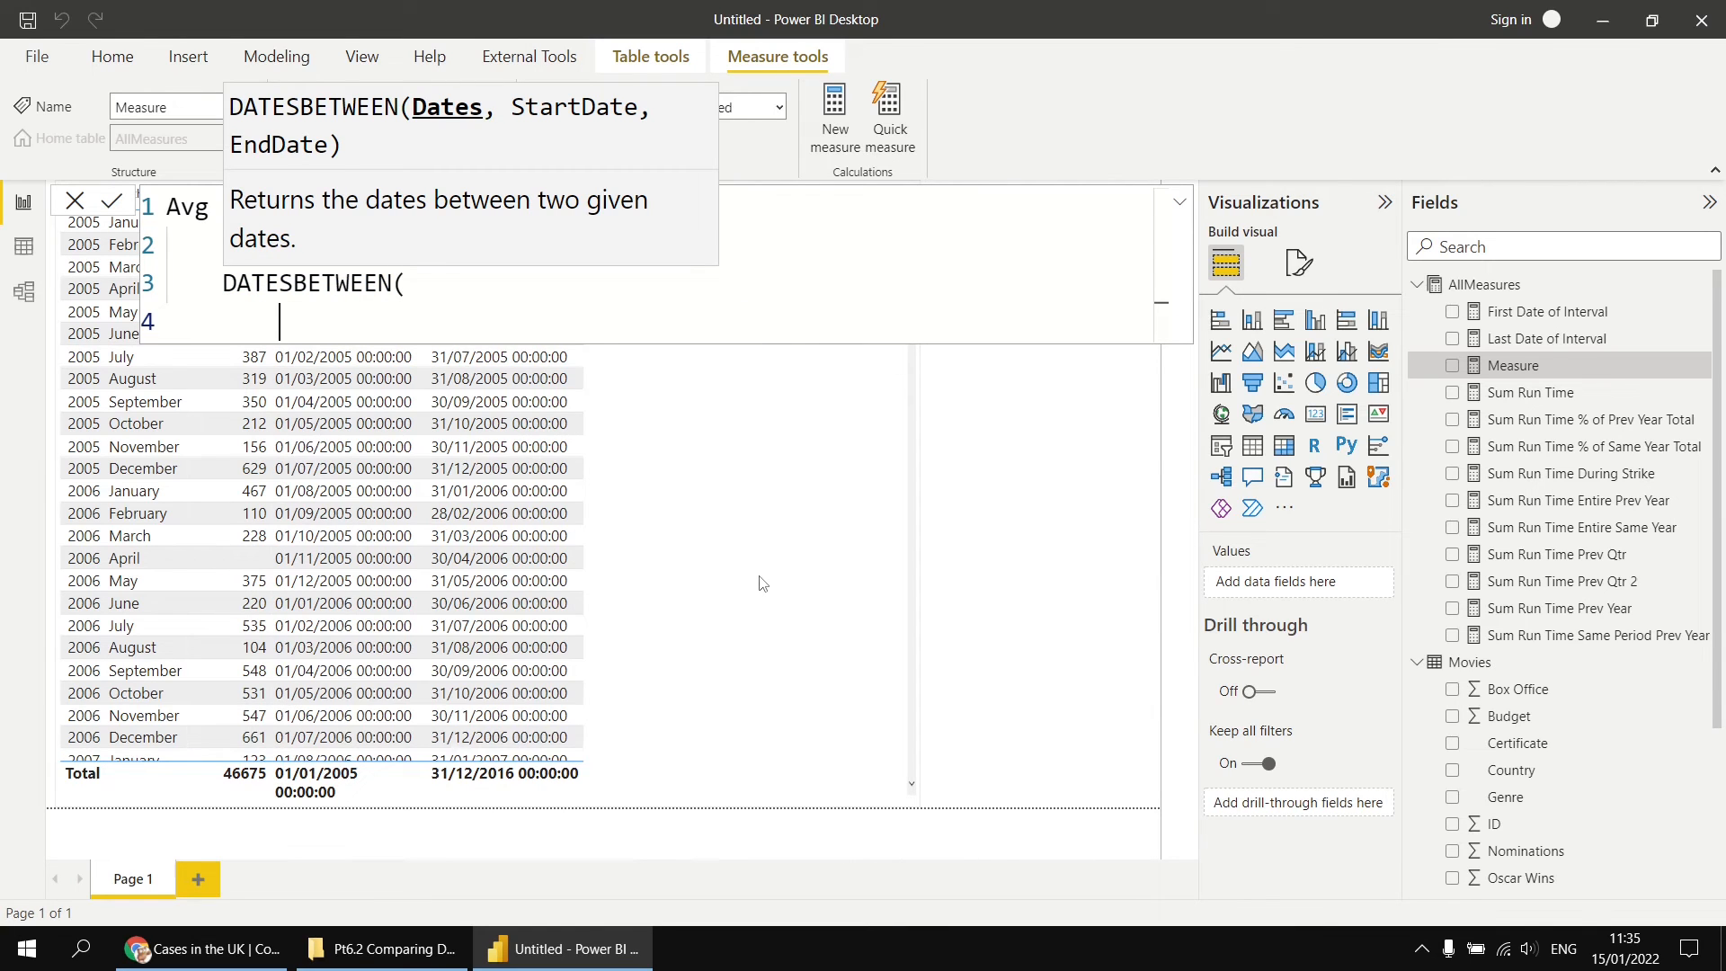
{"action": "type", "text": "rel"}
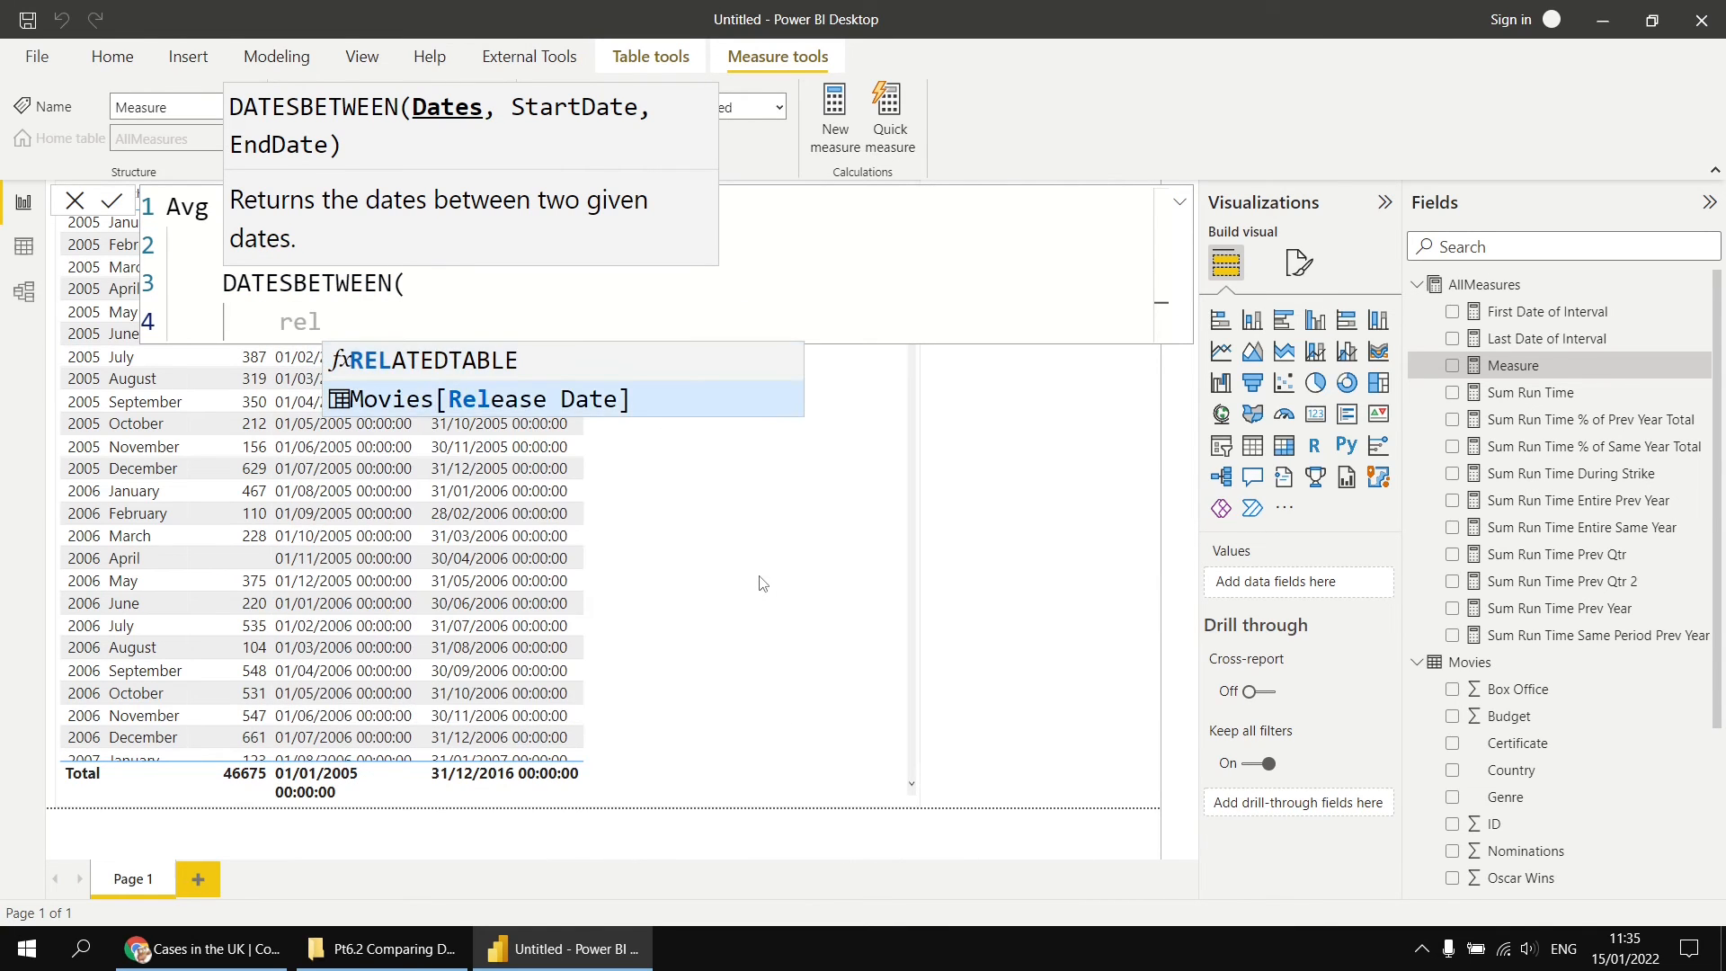
{"action": "key", "text": "Tab"}
{"action": "key", "text": "Tab"}
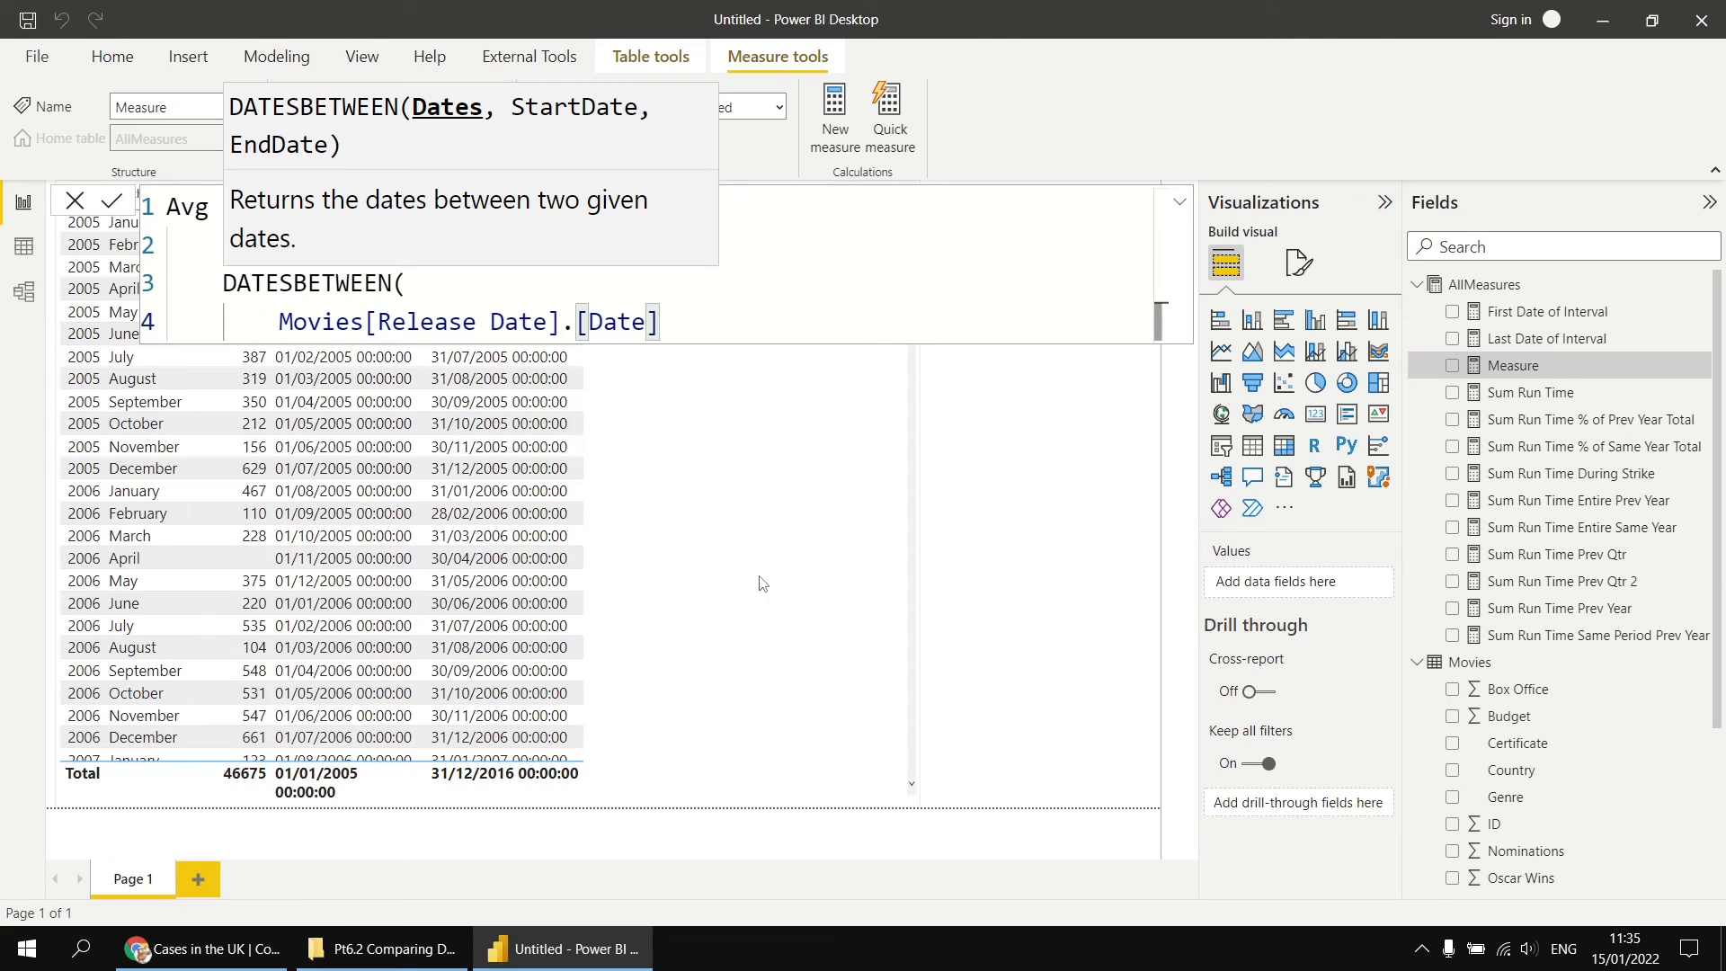
{"action": "type", "text": ","}
{"action": "key", "text": "shift+Return"}
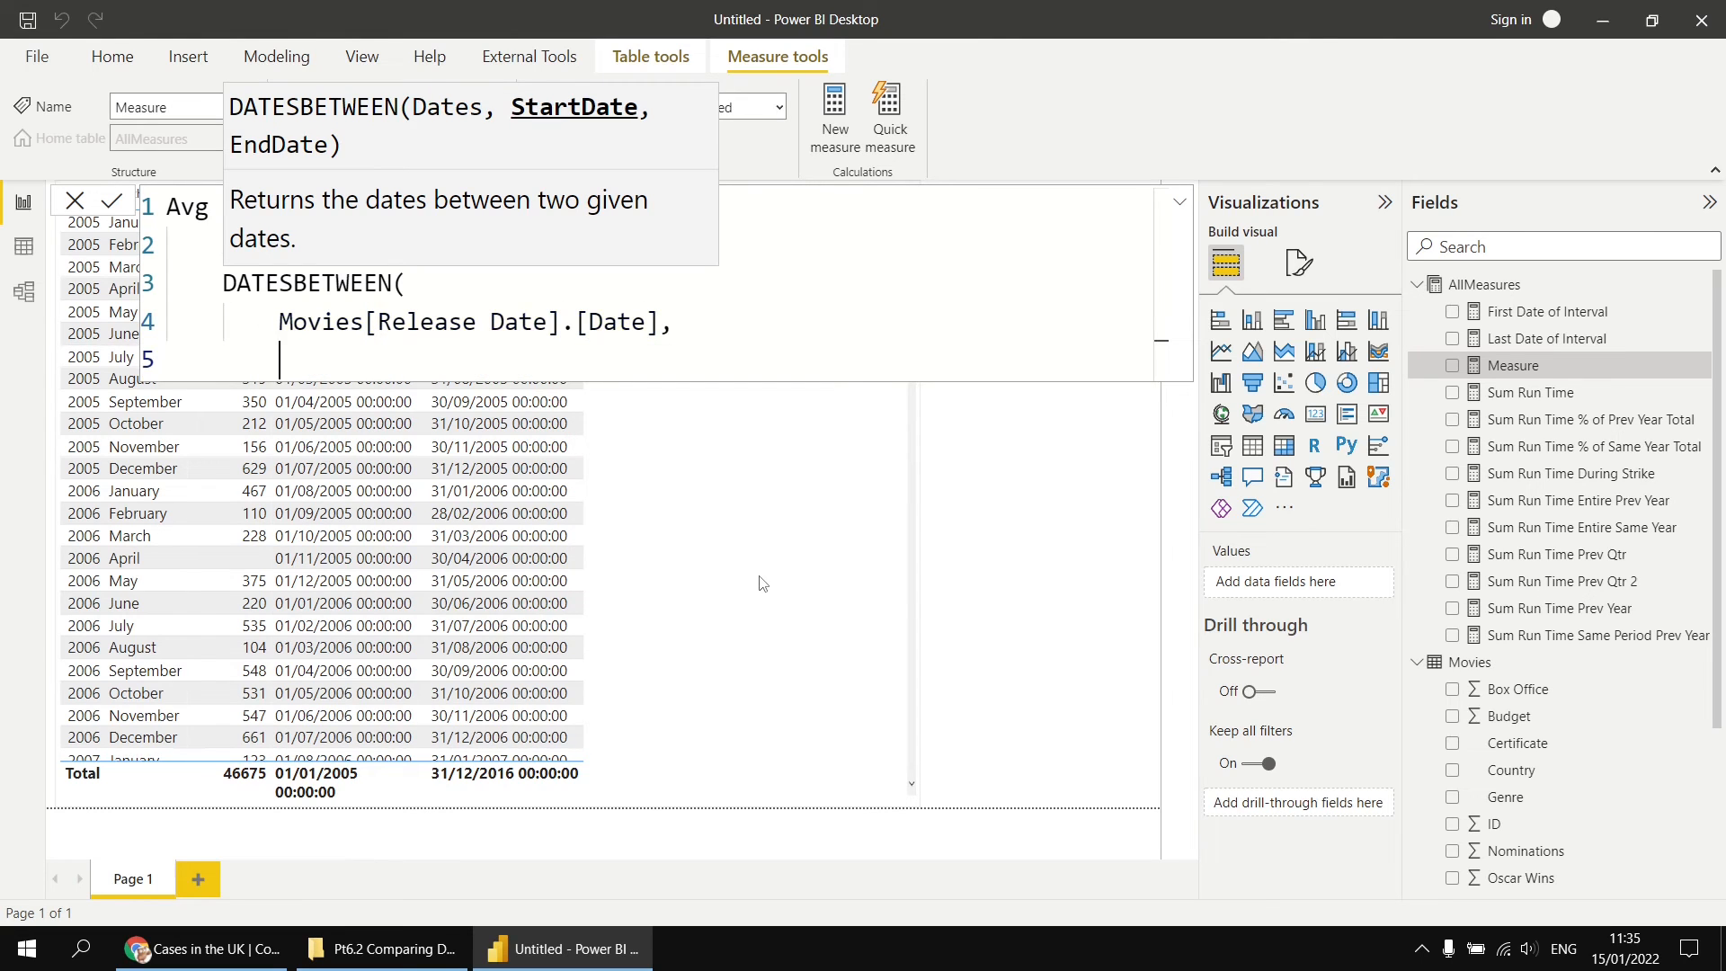
Step: Supply [First Date of Interval] as the start date and [Last Date of Interval] as the end date of DATESBETWEEN, on separate lines
{"action": "type", "text": "["}
{"action": "key", "text": "Tab"}
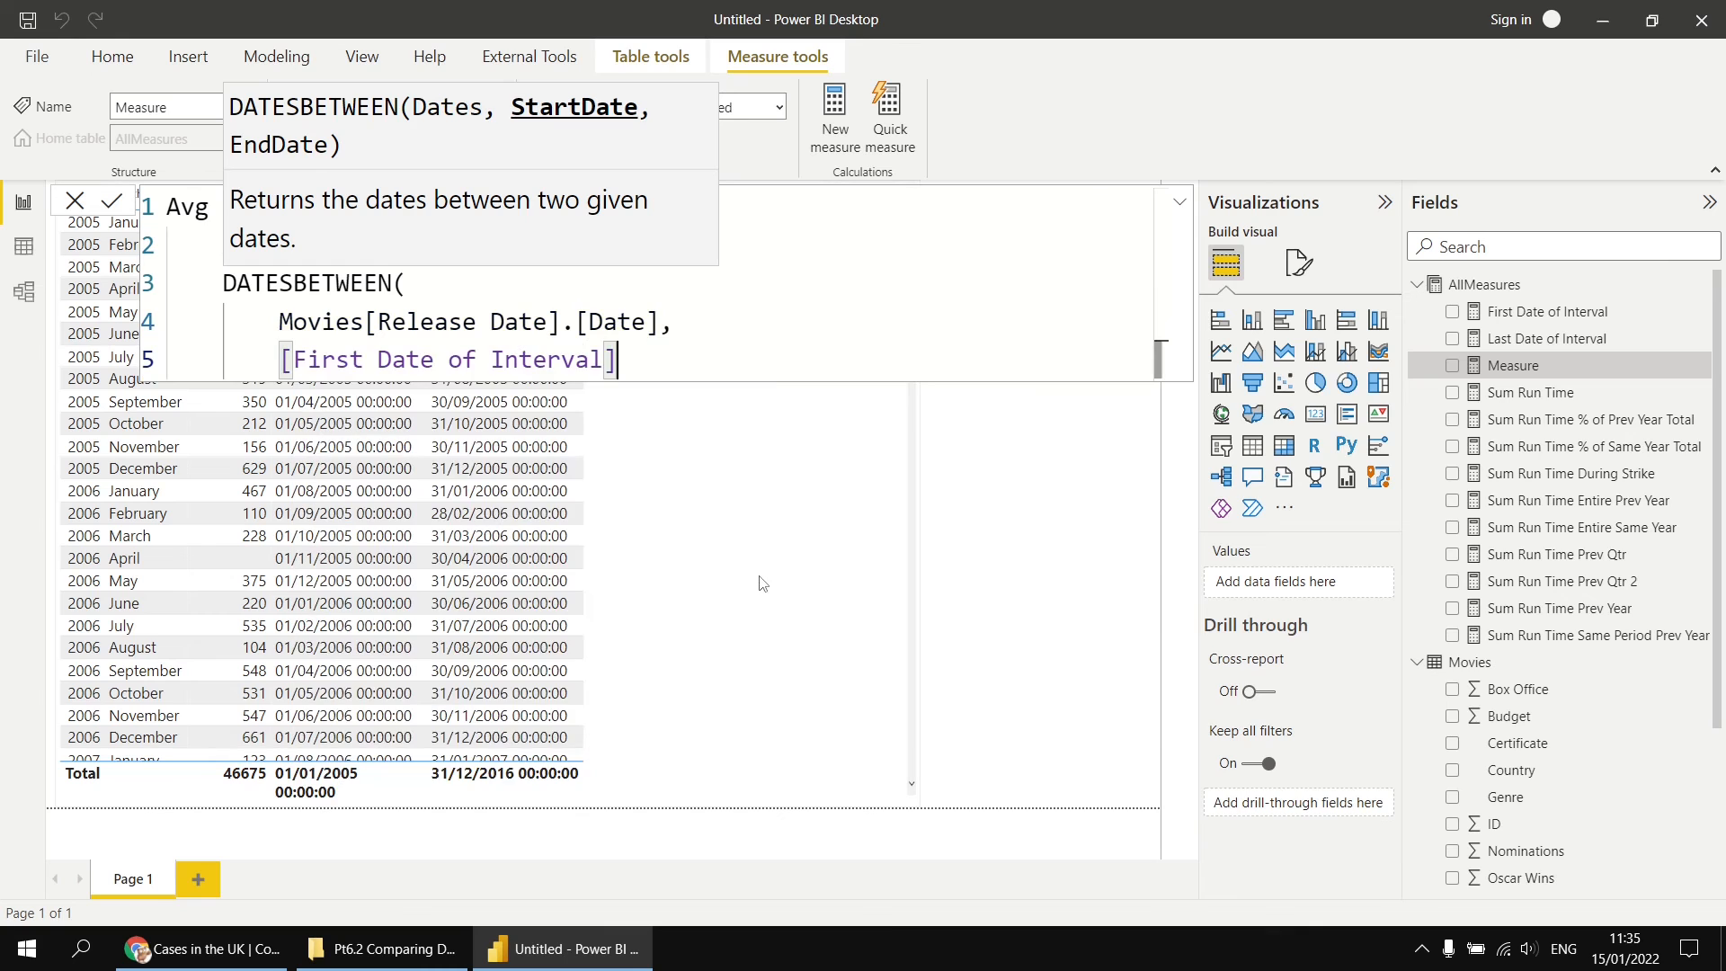
{"action": "type", "text": ","}
{"action": "key", "text": "shift+Return"}
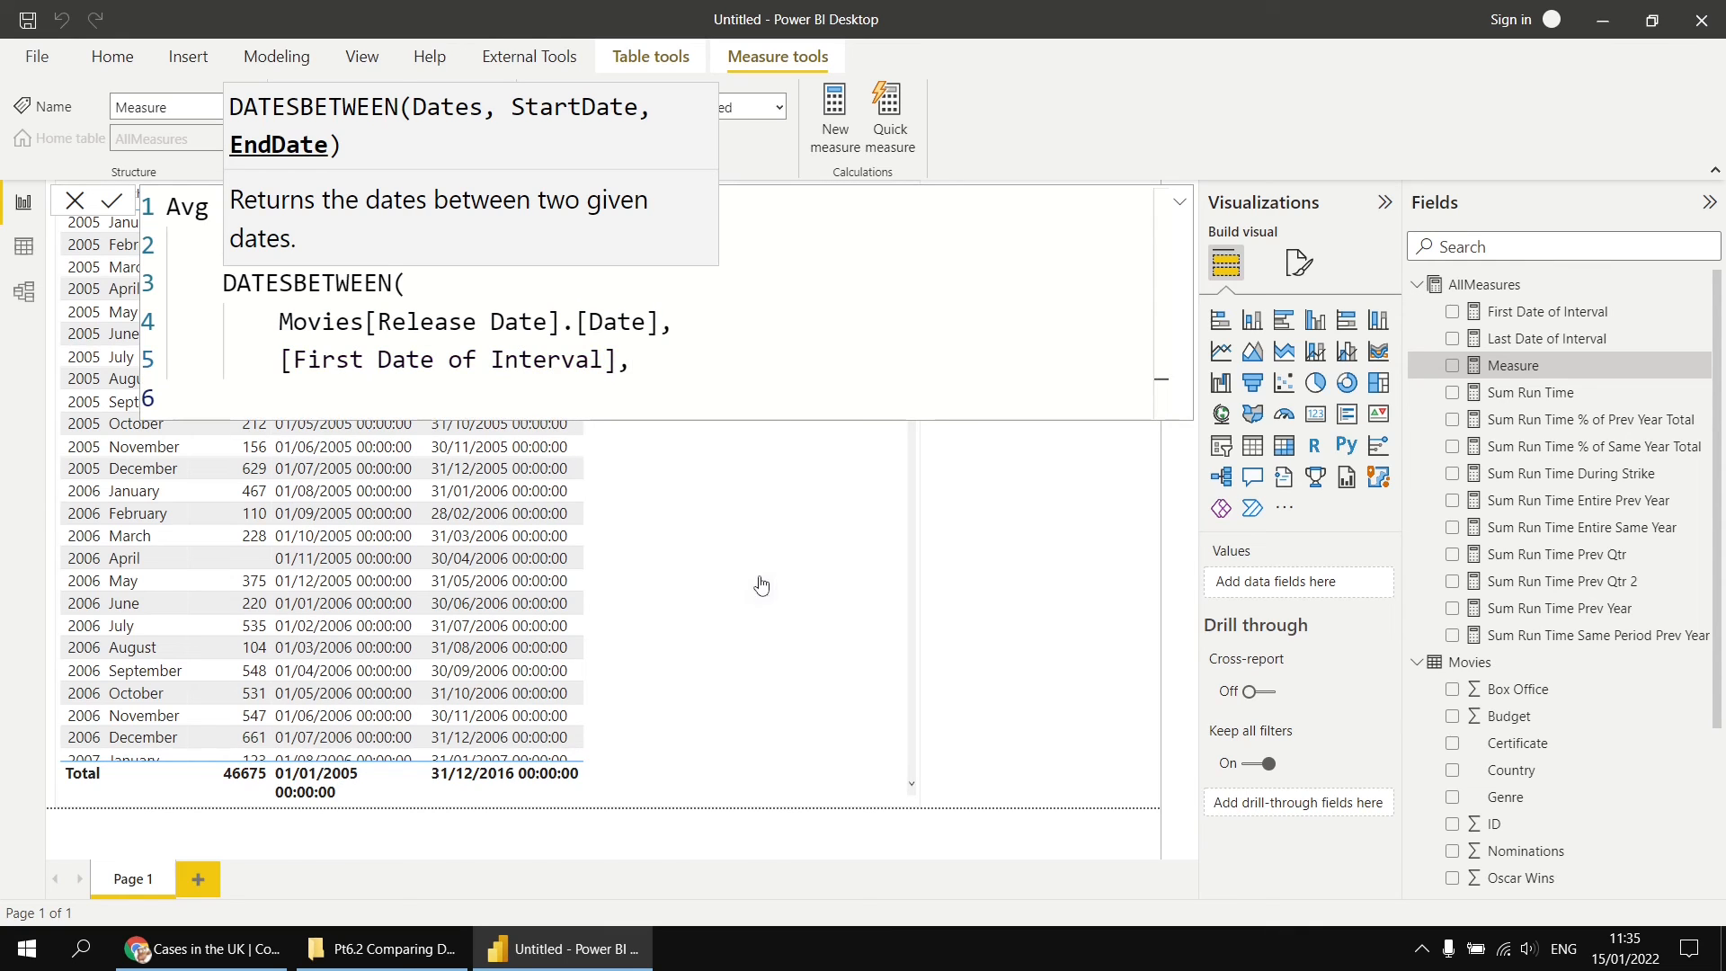
{"action": "type", "text": "["}
{"action": "key", "text": "Down"}
{"action": "key", "text": "Tab"}
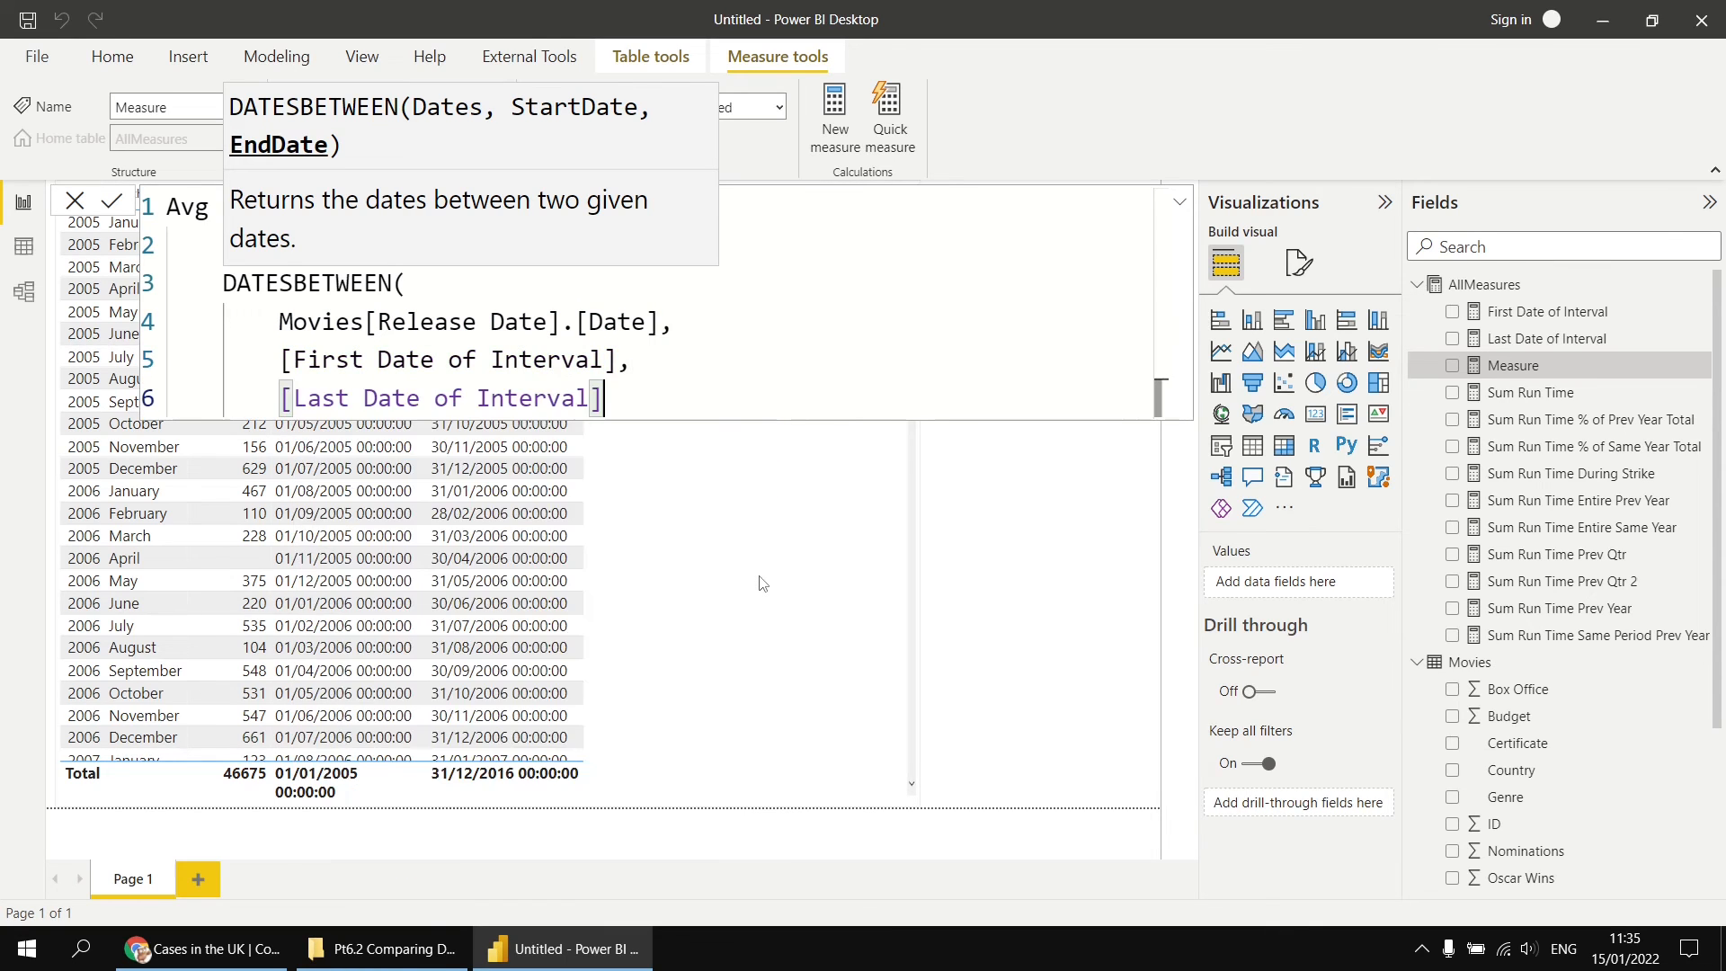
Step: Close both functions on their own lines to commit the Avg Run Time 6 Mth Mvg measure, and add it to the table visual
{"action": "key", "text": "shift+Return"}
{"action": "type", "text": ")"}
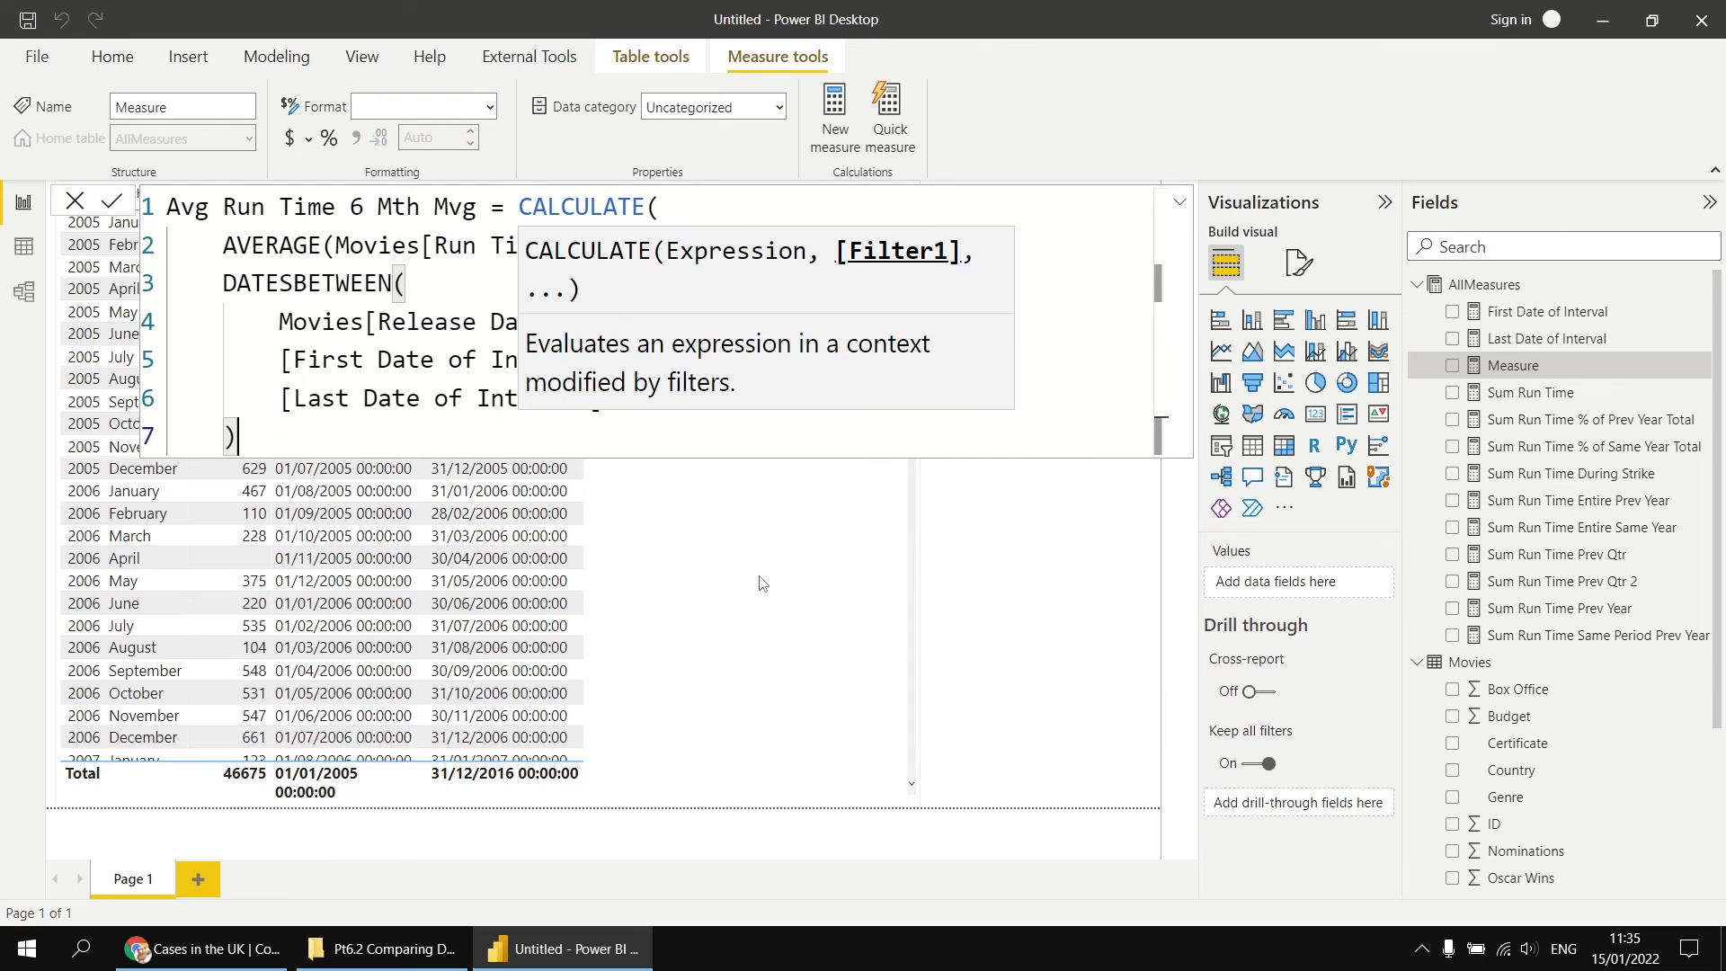
{"action": "key", "text": "shift+Return"}
{"action": "type", "text": ")"}
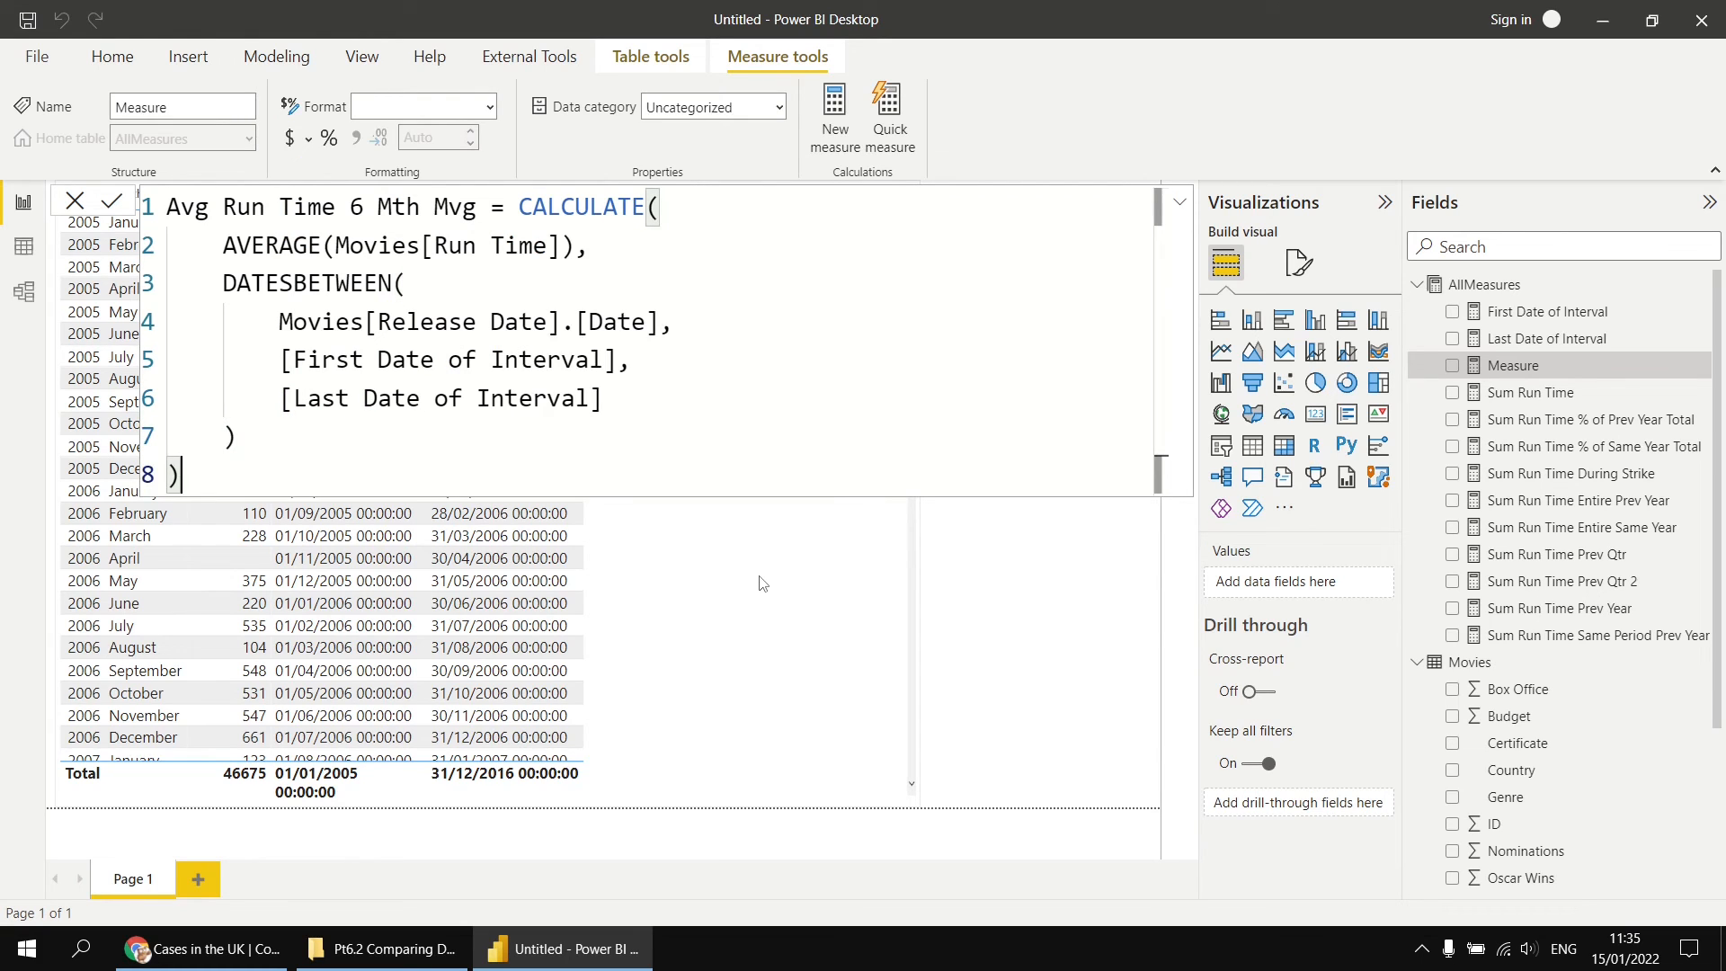
{"action": "key", "text": "Return"}
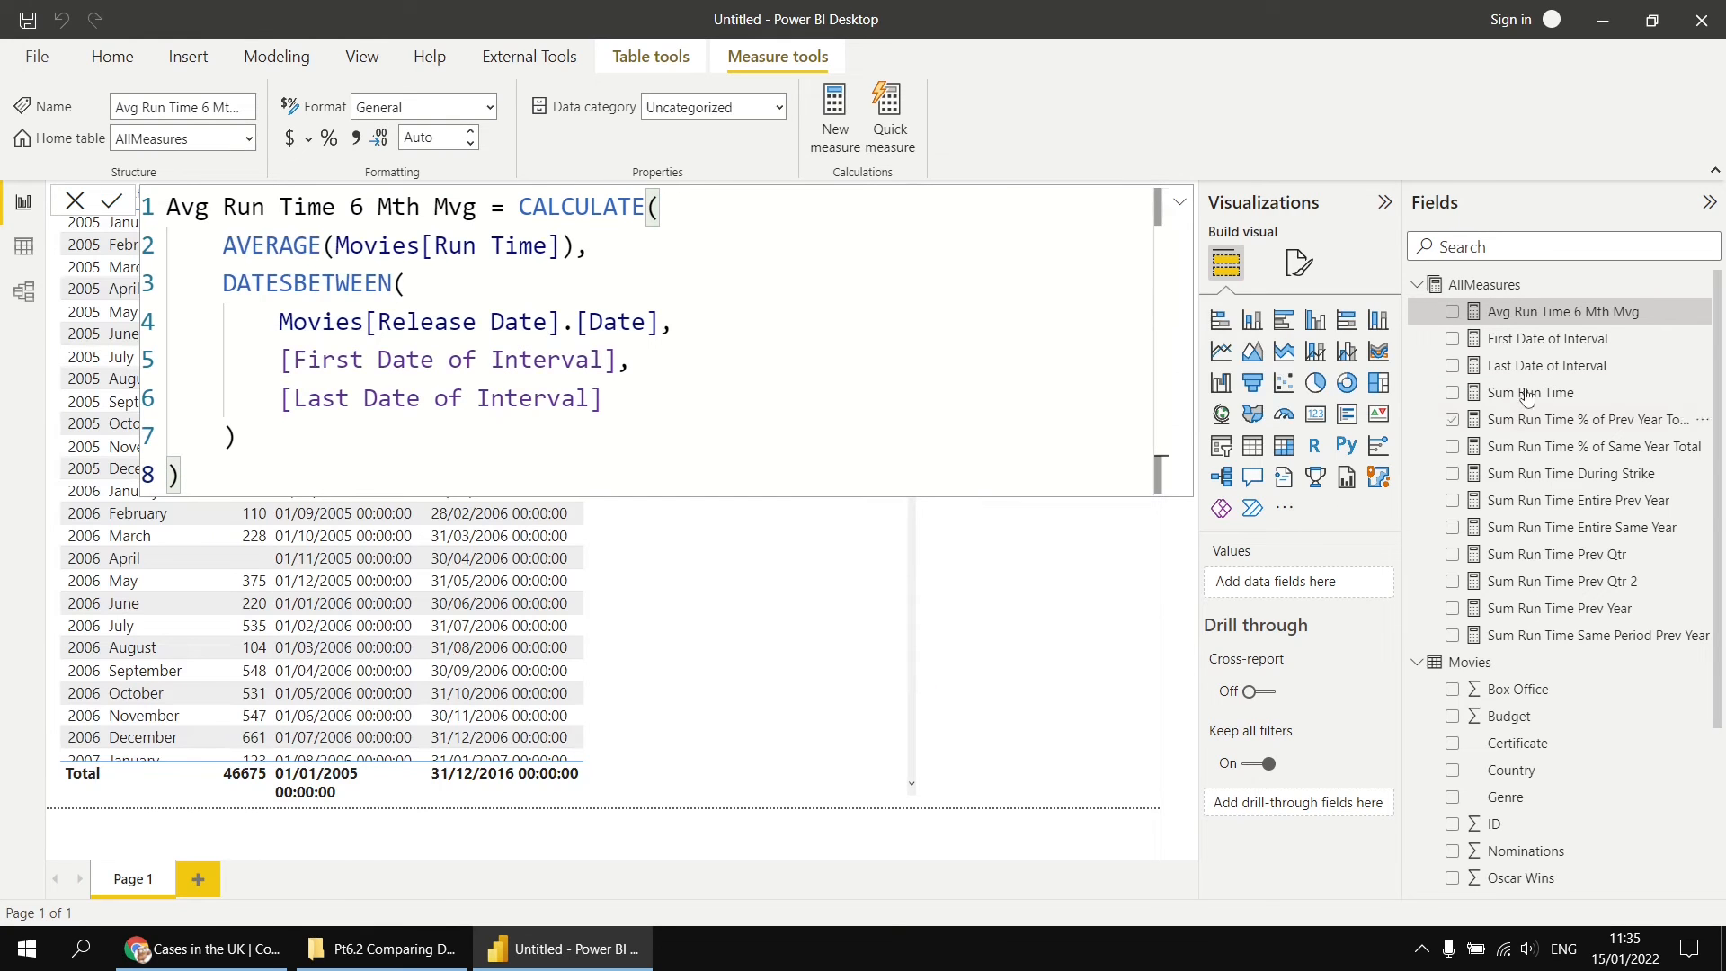
{"action": "left_click_drag", "start_coordinate": [1584, 320], "coordinate": [716, 586]}
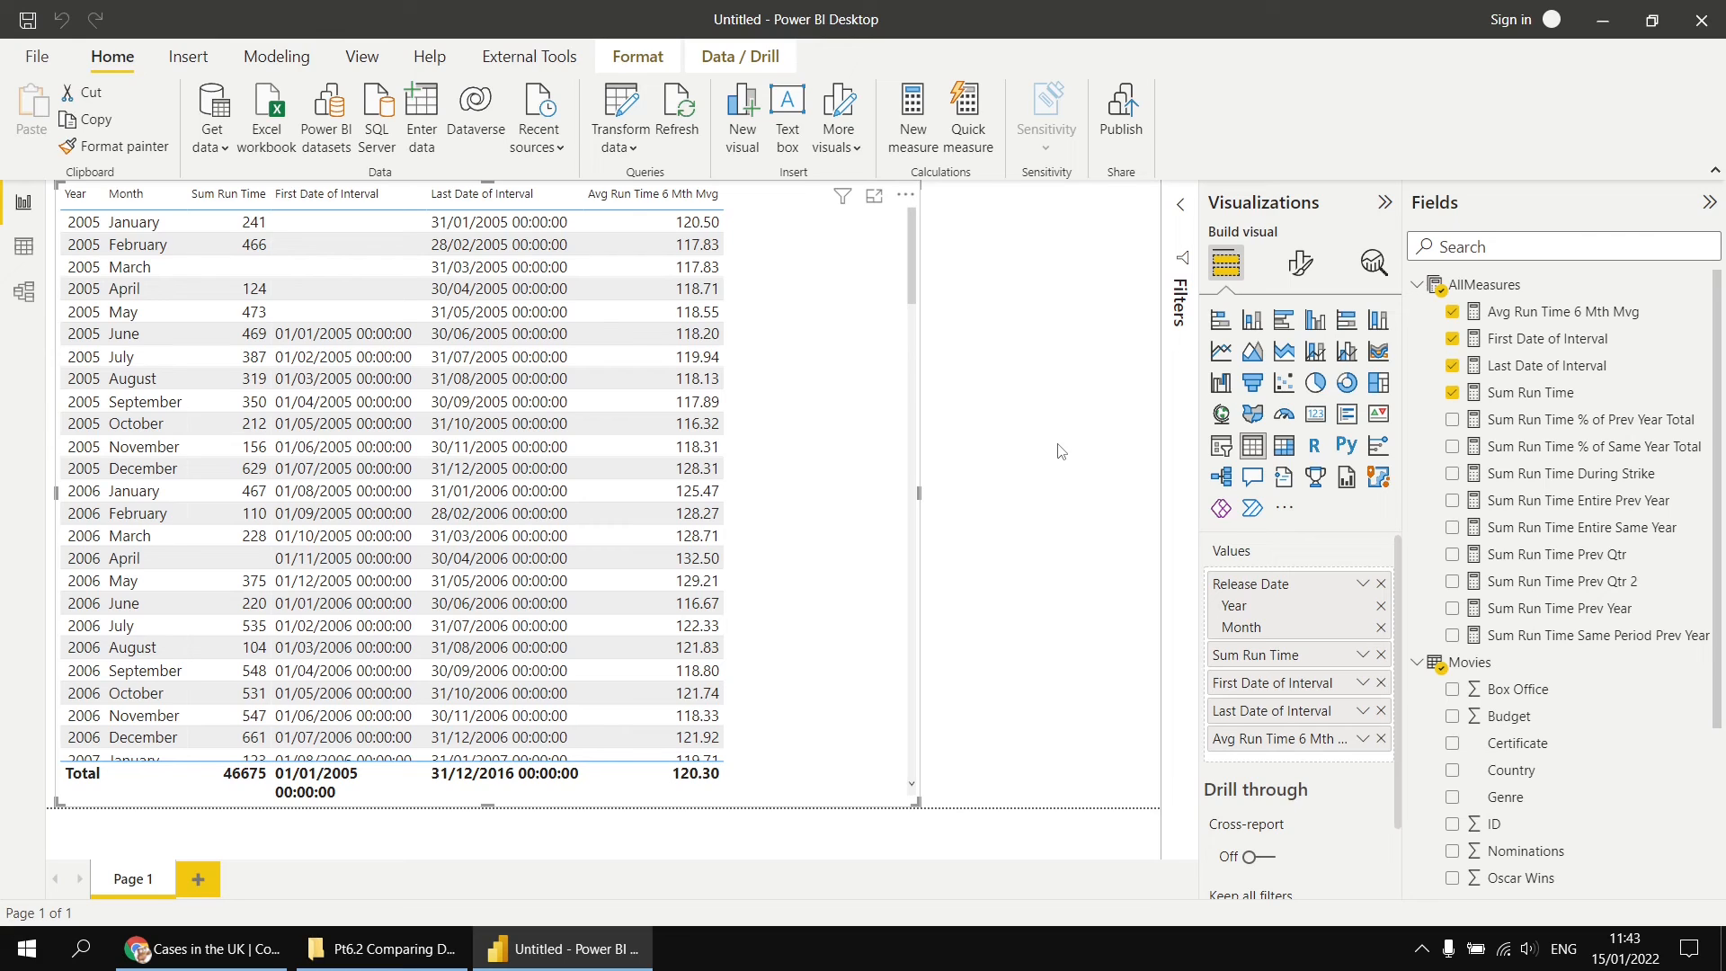
Step: Copy the Avg Run Time 6 Mth Mvg formula into a new AllMeasures measure and name it Avg Run Time 6 Mth Mvg 2
{"action": "left_click", "coordinate": [1527, 314]}
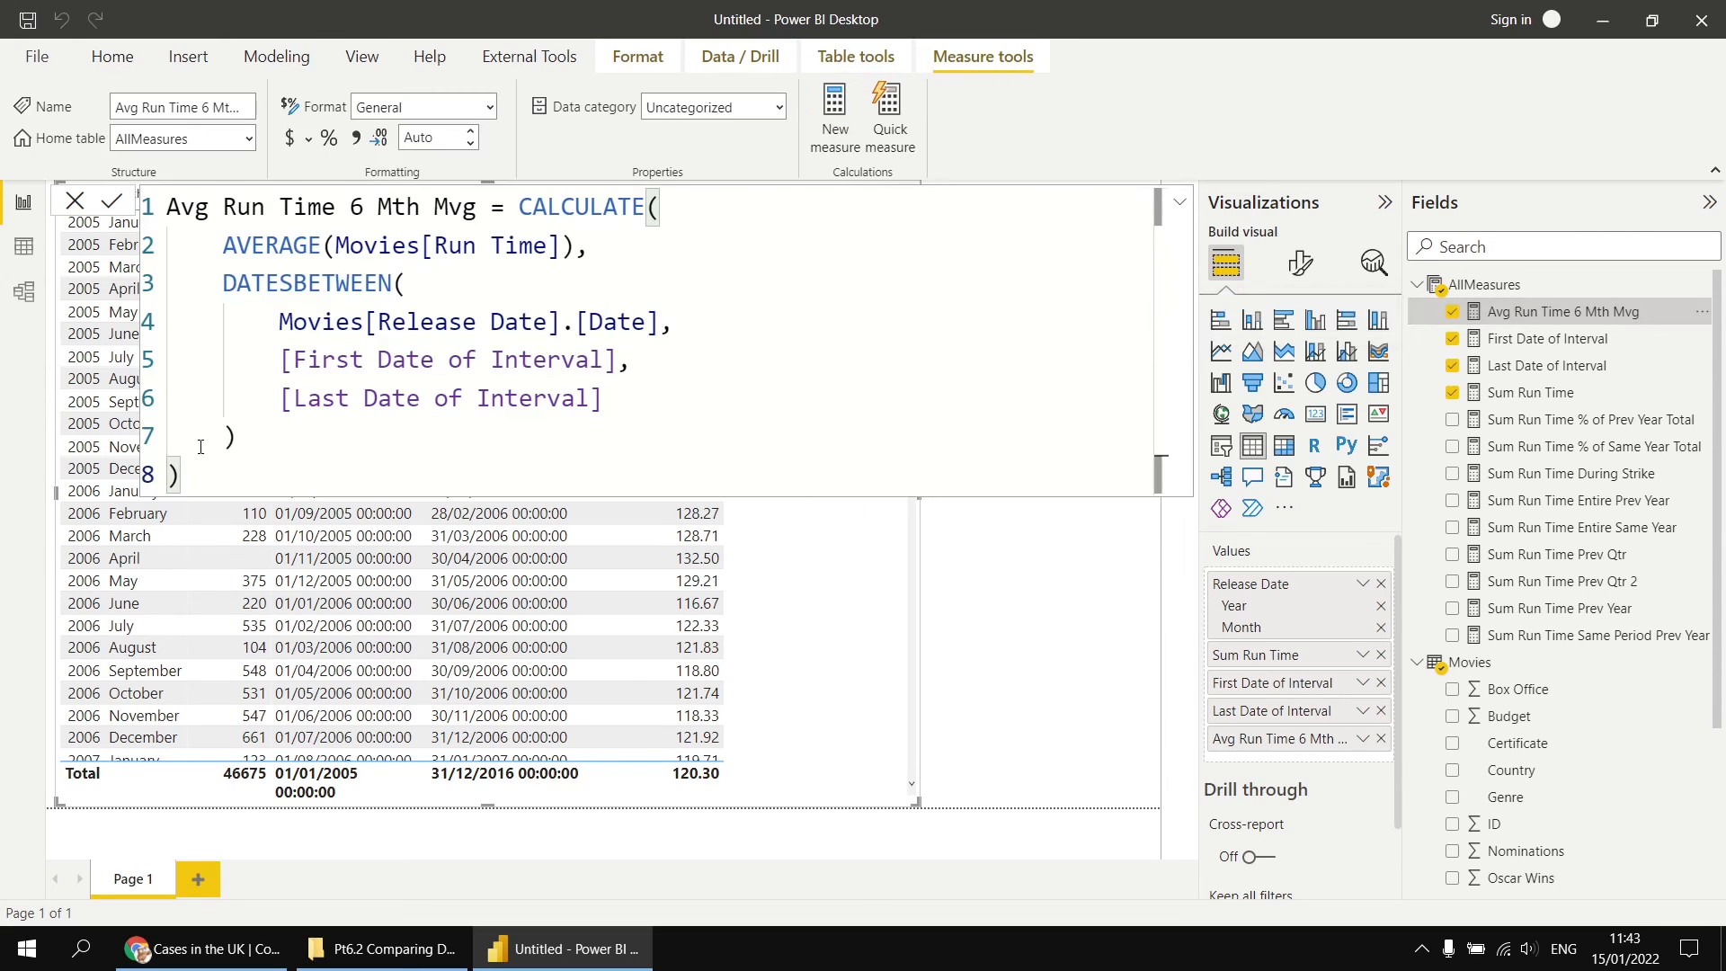
{"action": "left_click_drag", "start_coordinate": [213, 474], "coordinate": [164, 209]}
{"action": "key", "text": "ctrl+c"}
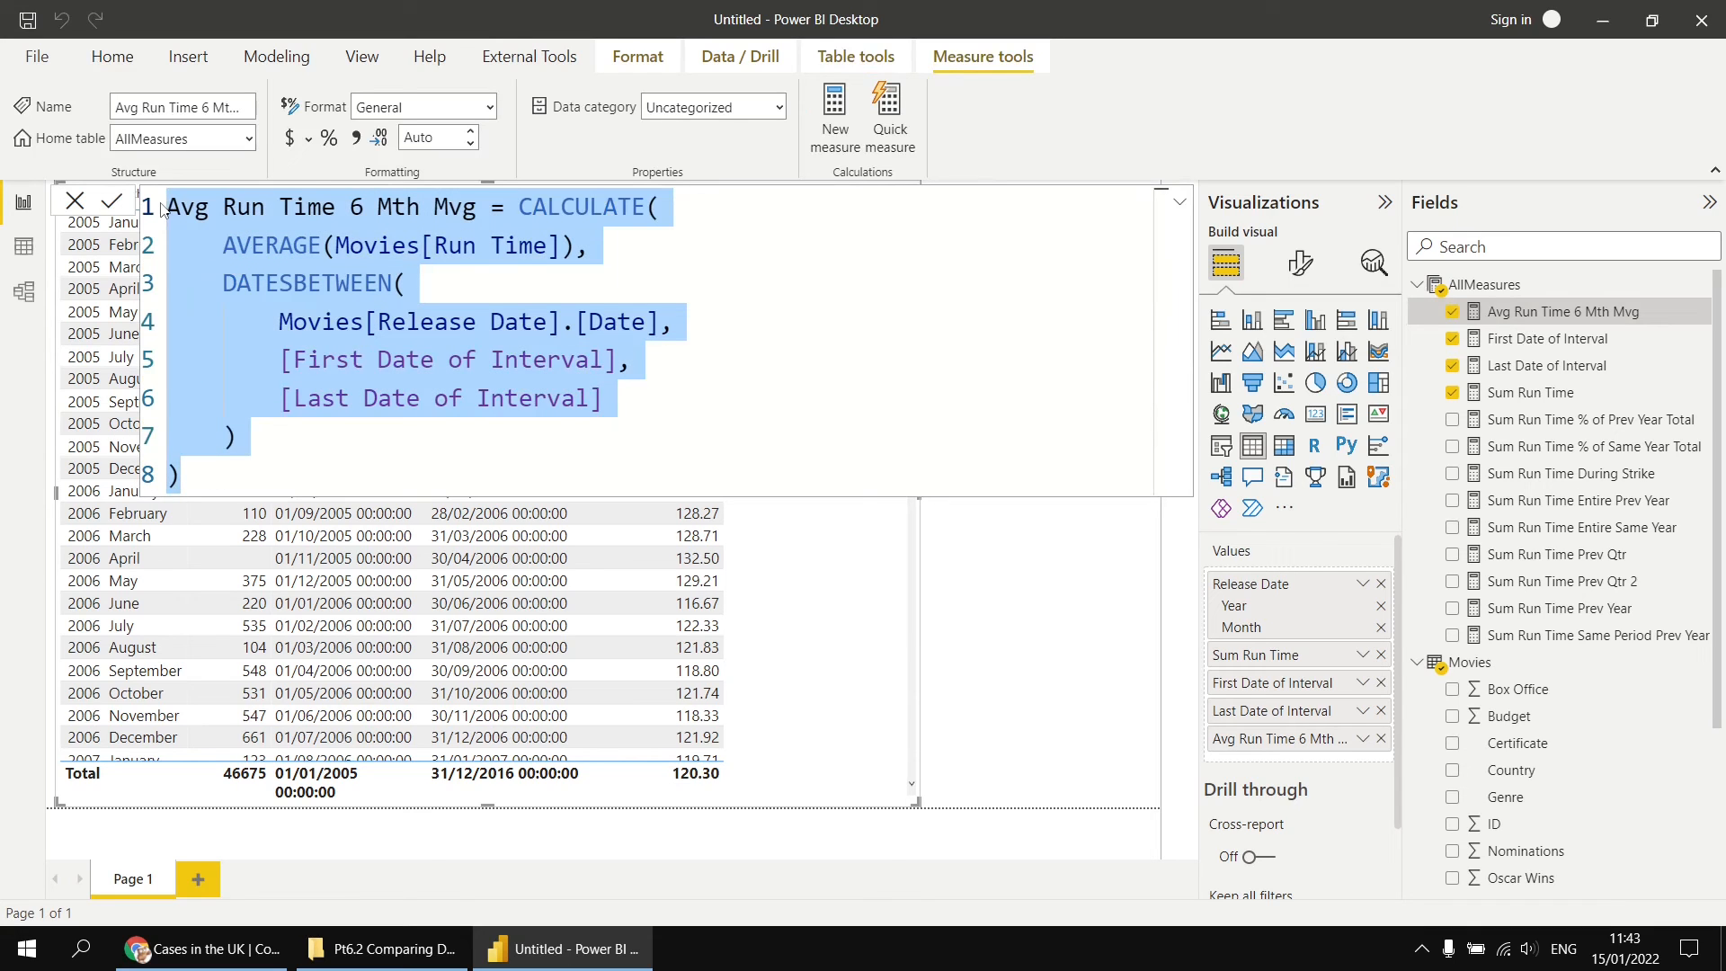
{"action": "right_click", "coordinate": [1461, 286]}
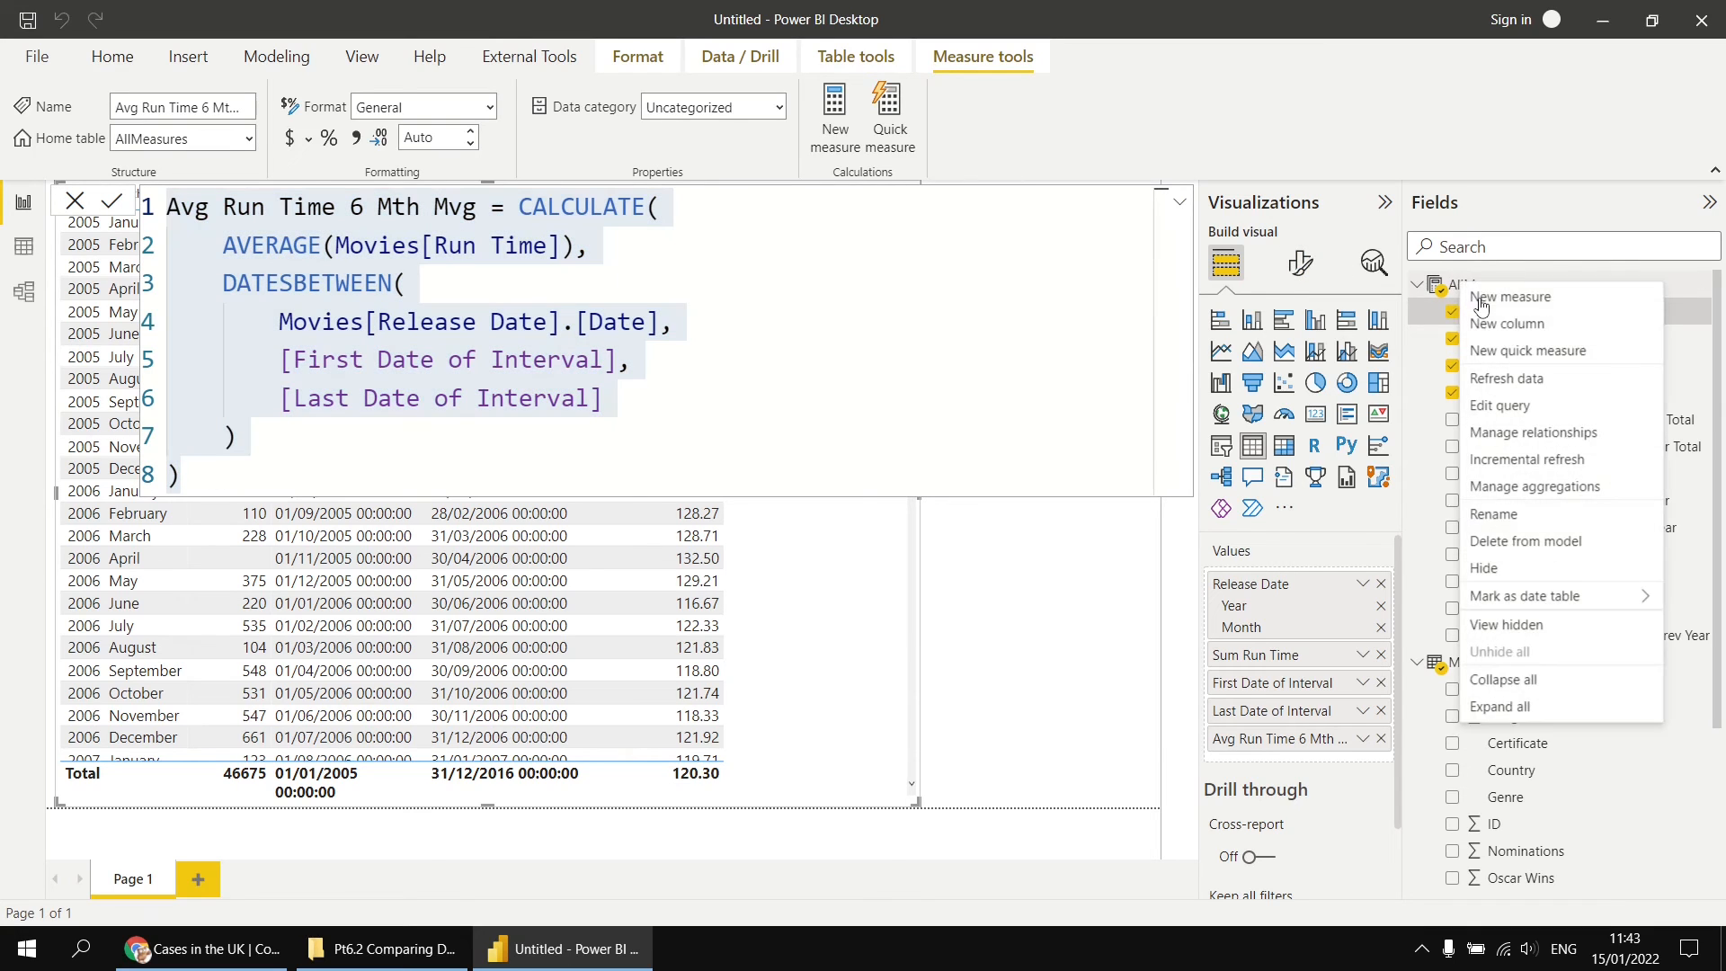
{"action": "left_click", "coordinate": [1482, 306]}
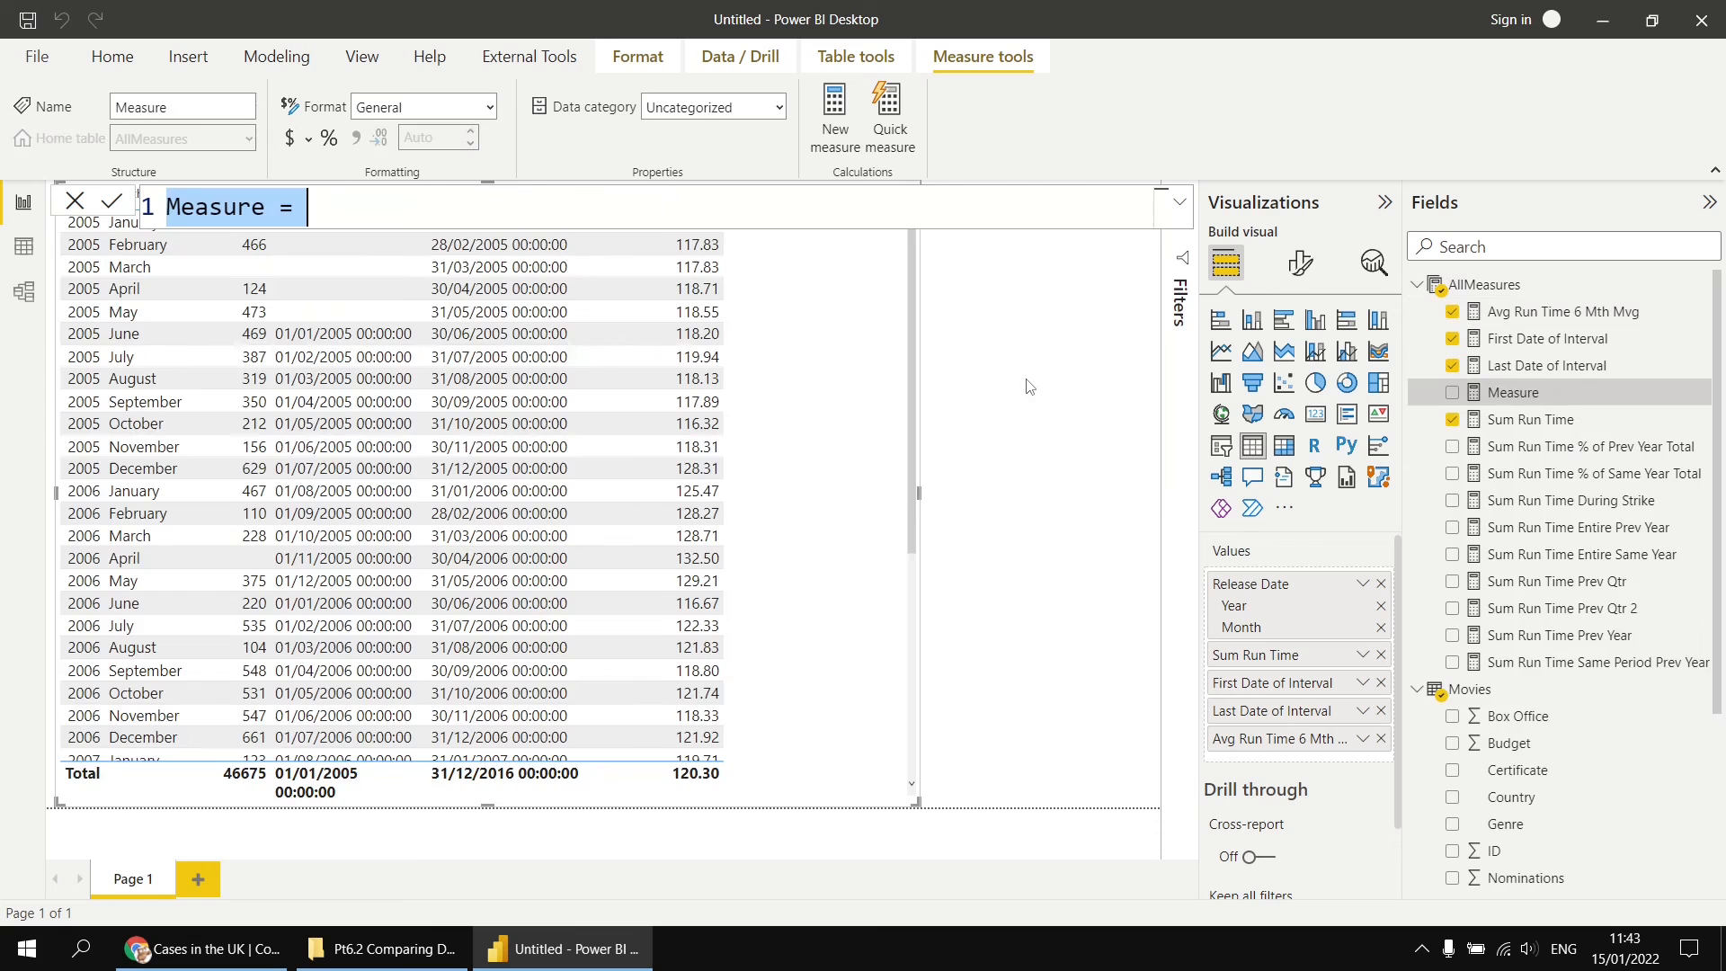
{"action": "key", "text": "ctrl+v"}
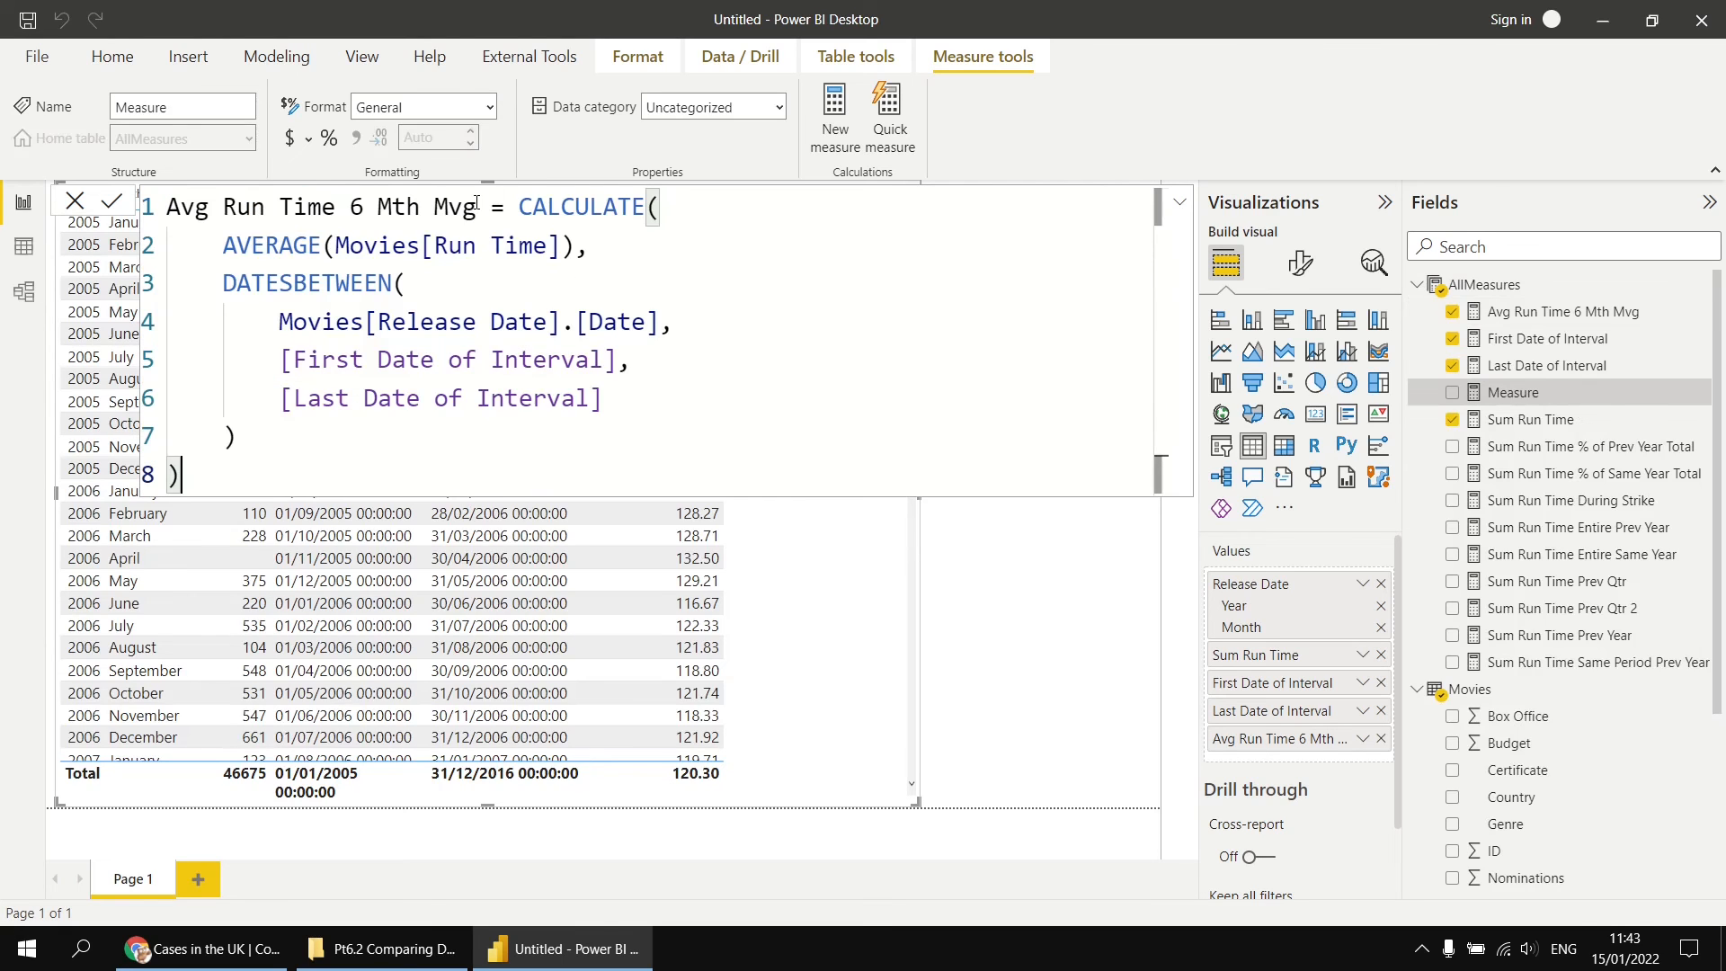
{"action": "left_click", "coordinate": [476, 203]}
{"action": "type", "text": "2"}
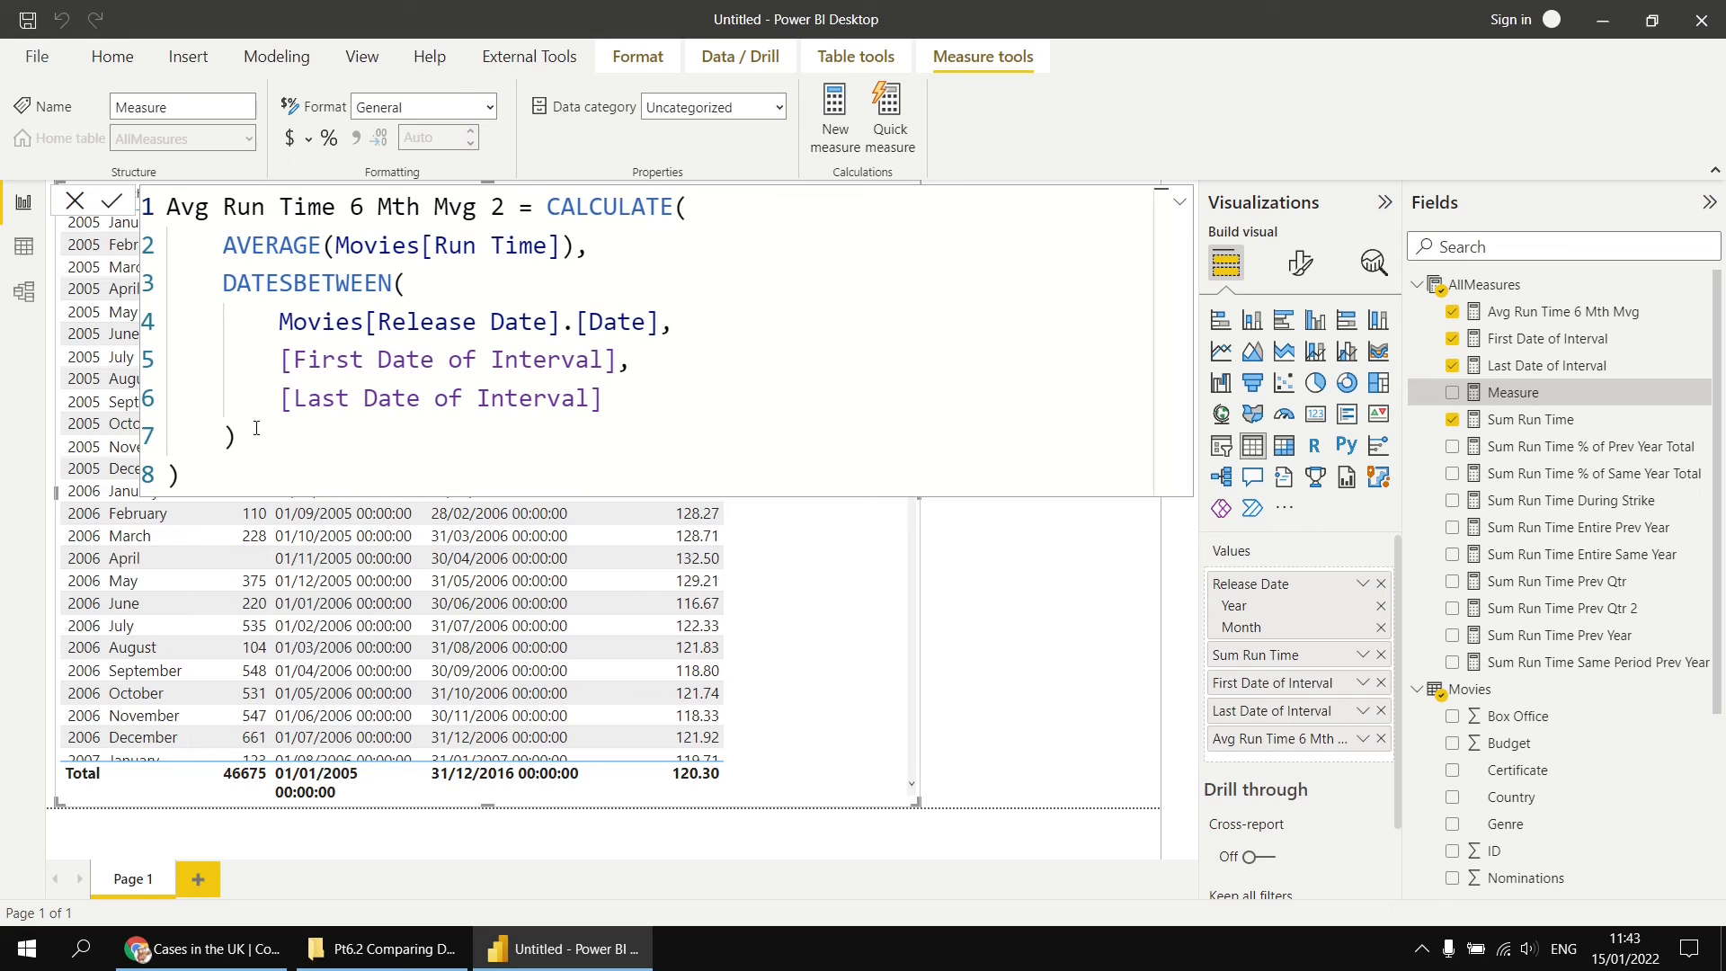
Step: Replace the whole DATESBETWEEN filter in the copied formula with the opening of a DATESINPERIOD function
{"action": "left_click_drag", "start_coordinate": [256, 428], "coordinate": [223, 283]}
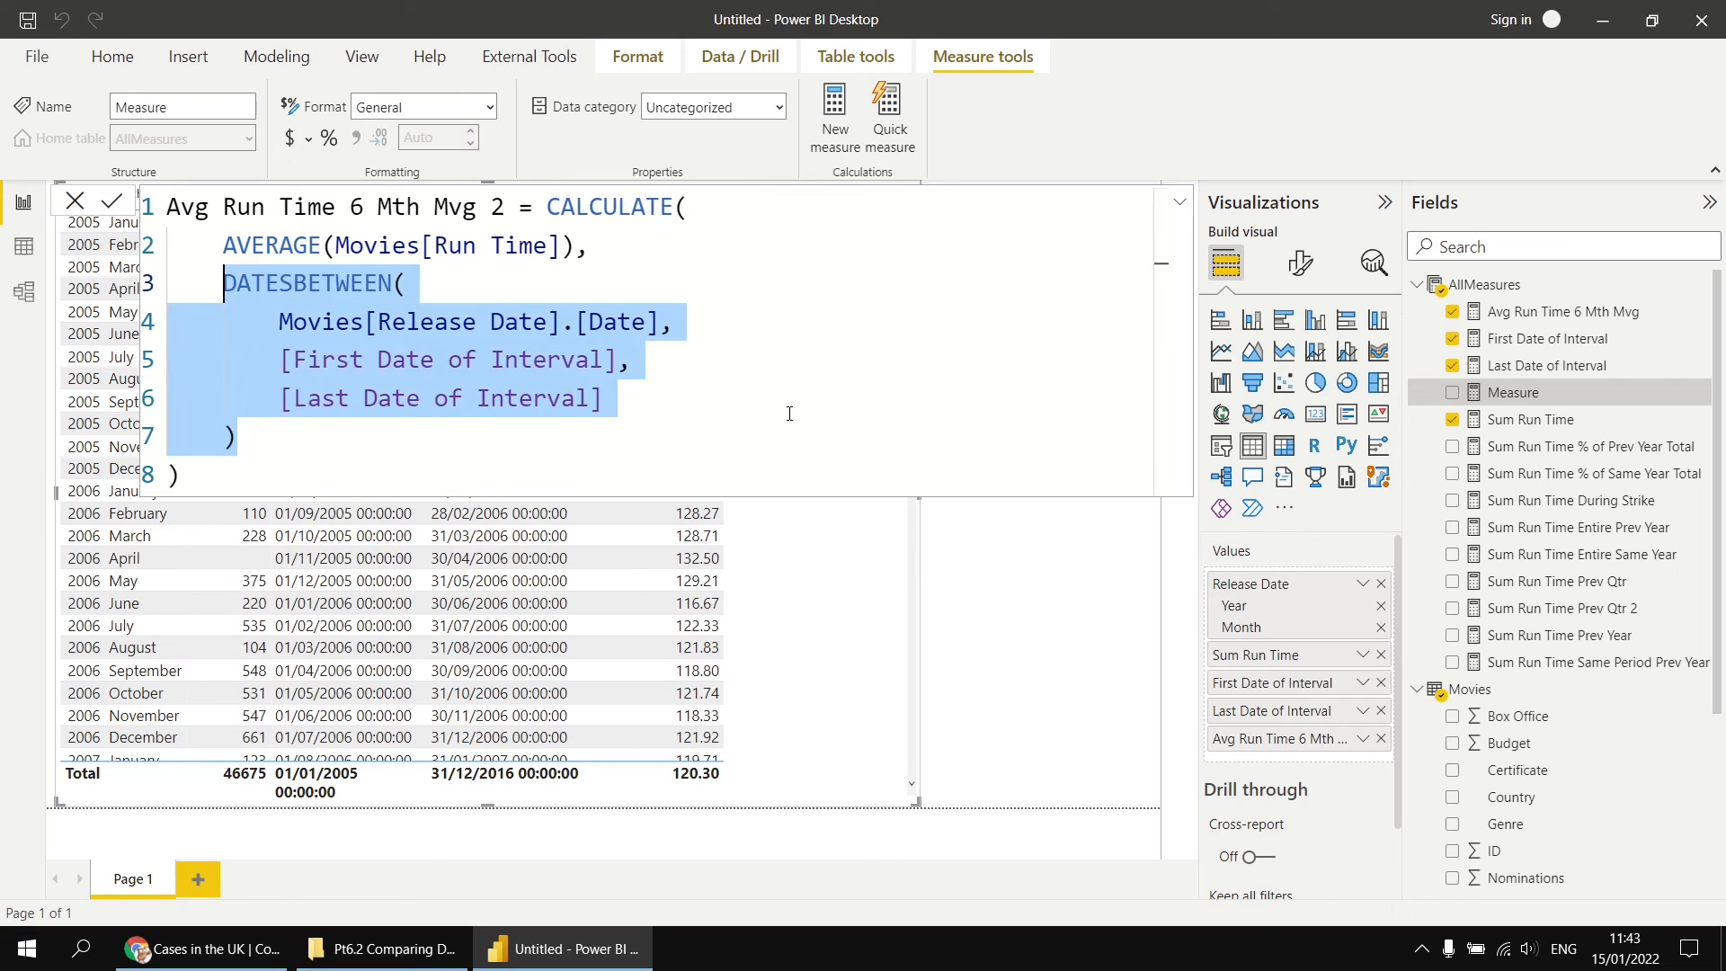
{"action": "key", "text": "Delete"}
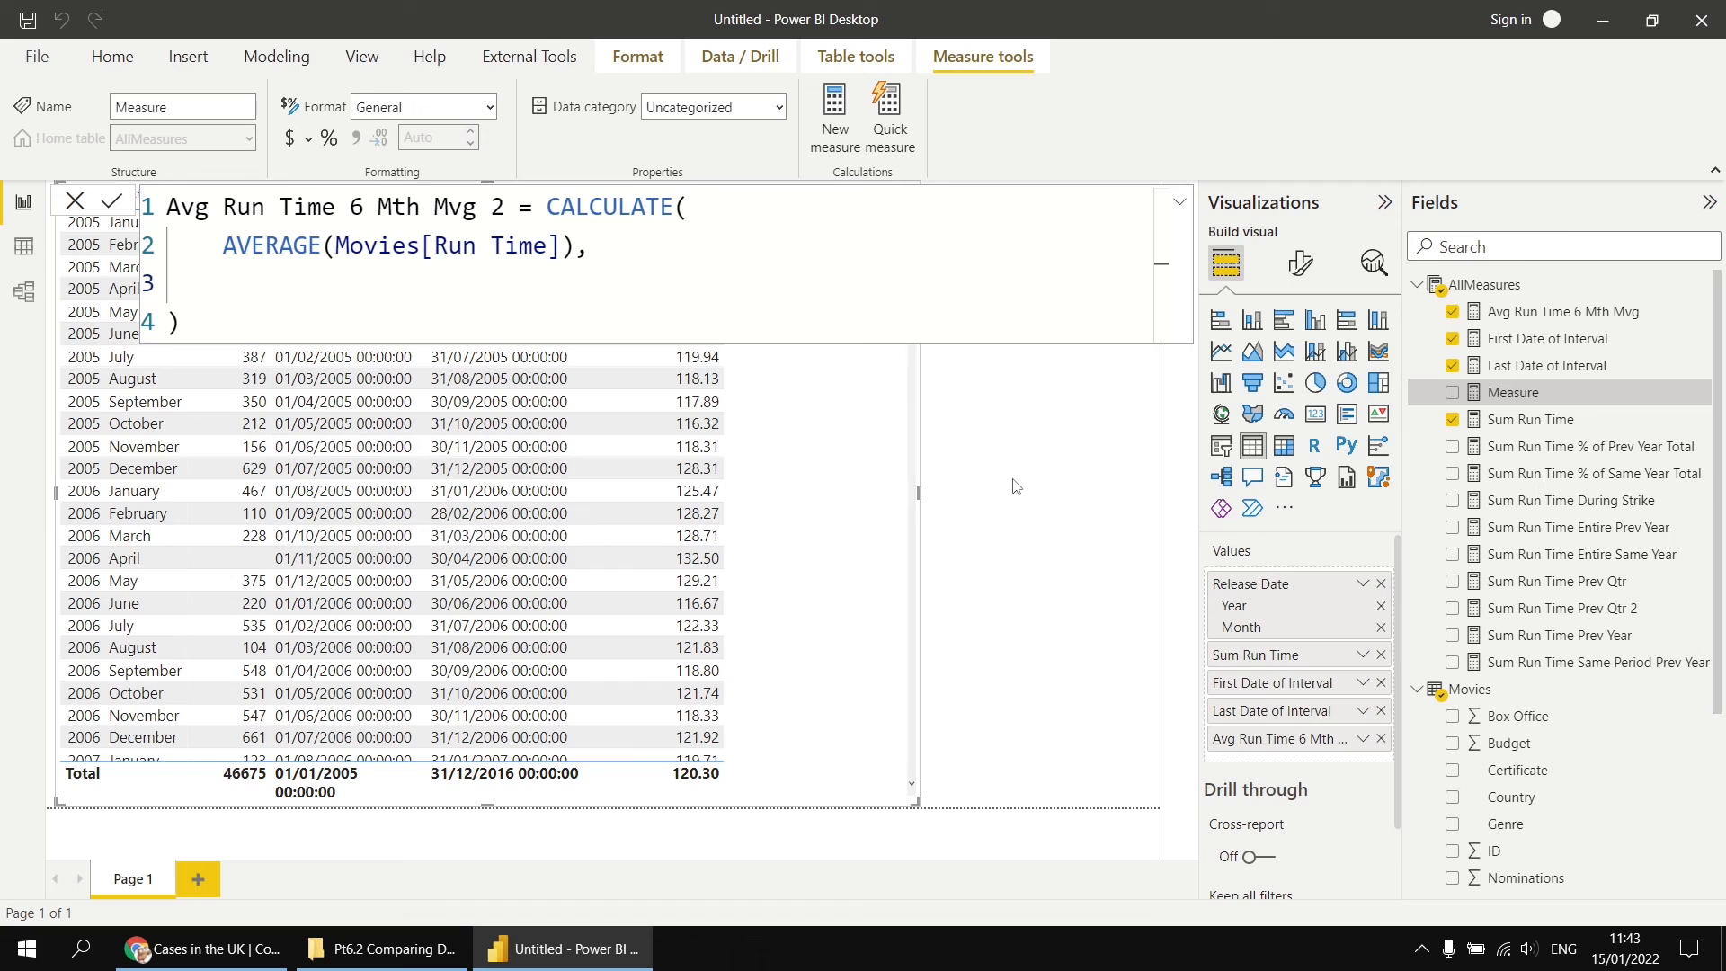
{"action": "type", "text": "da"}
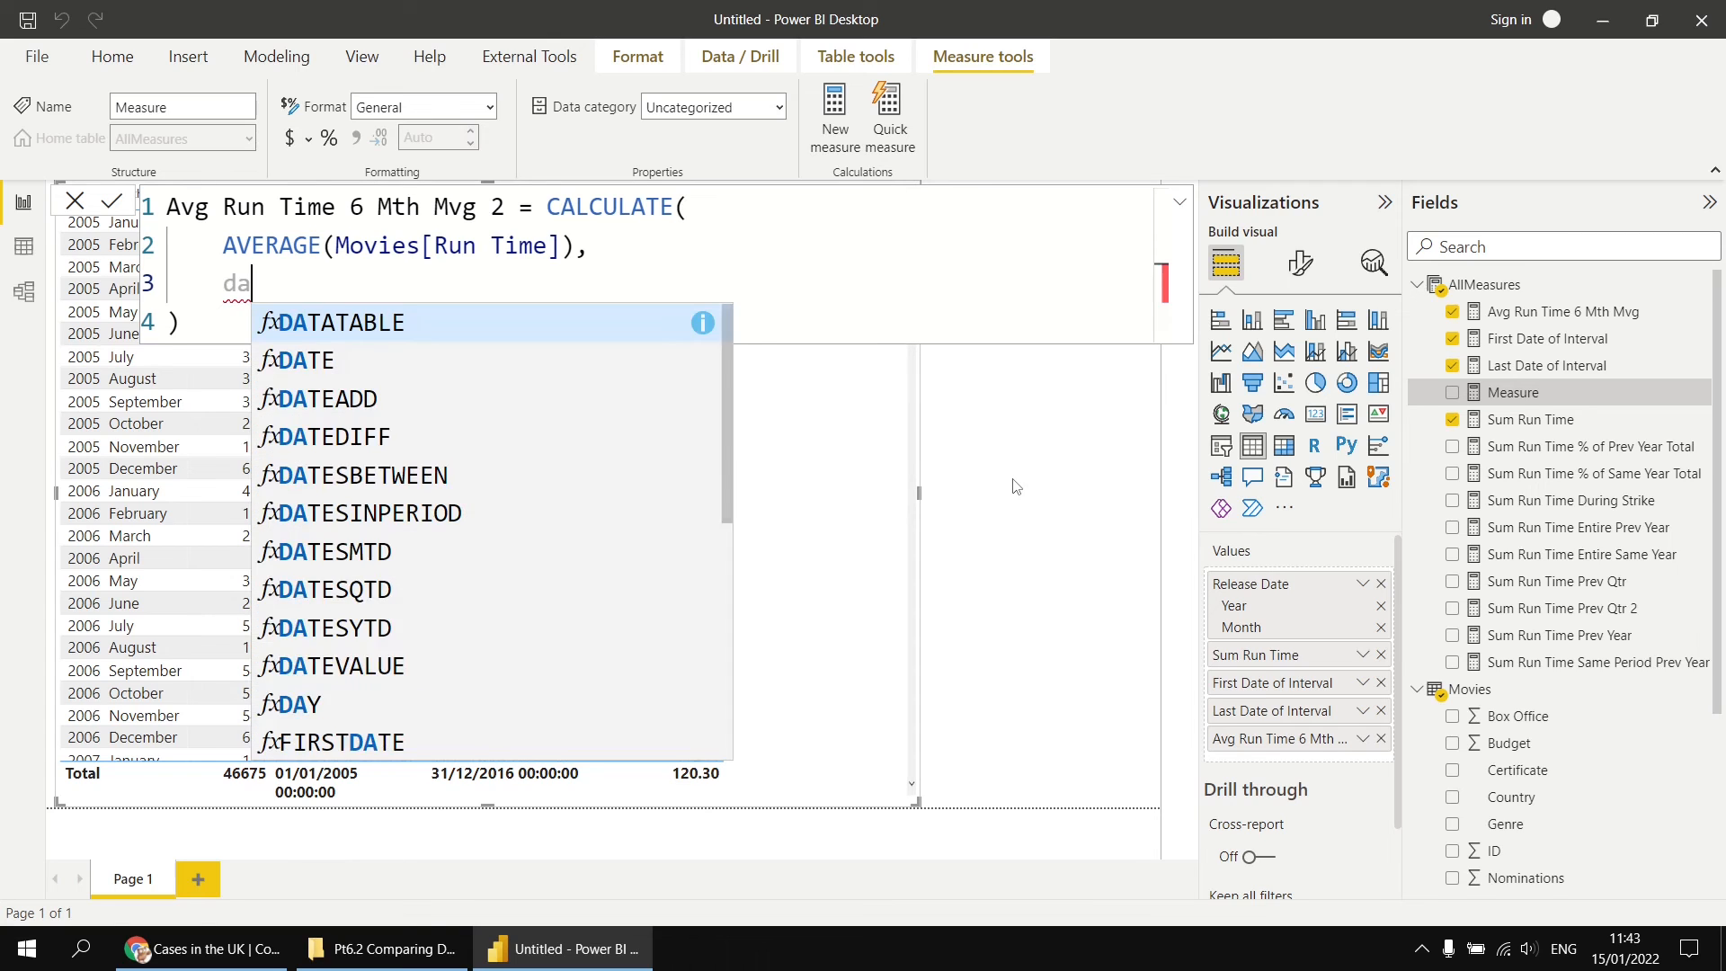
{"action": "type", "text": "tes"}
{"action": "key", "text": "Down"}
{"action": "key", "text": "Tab"}
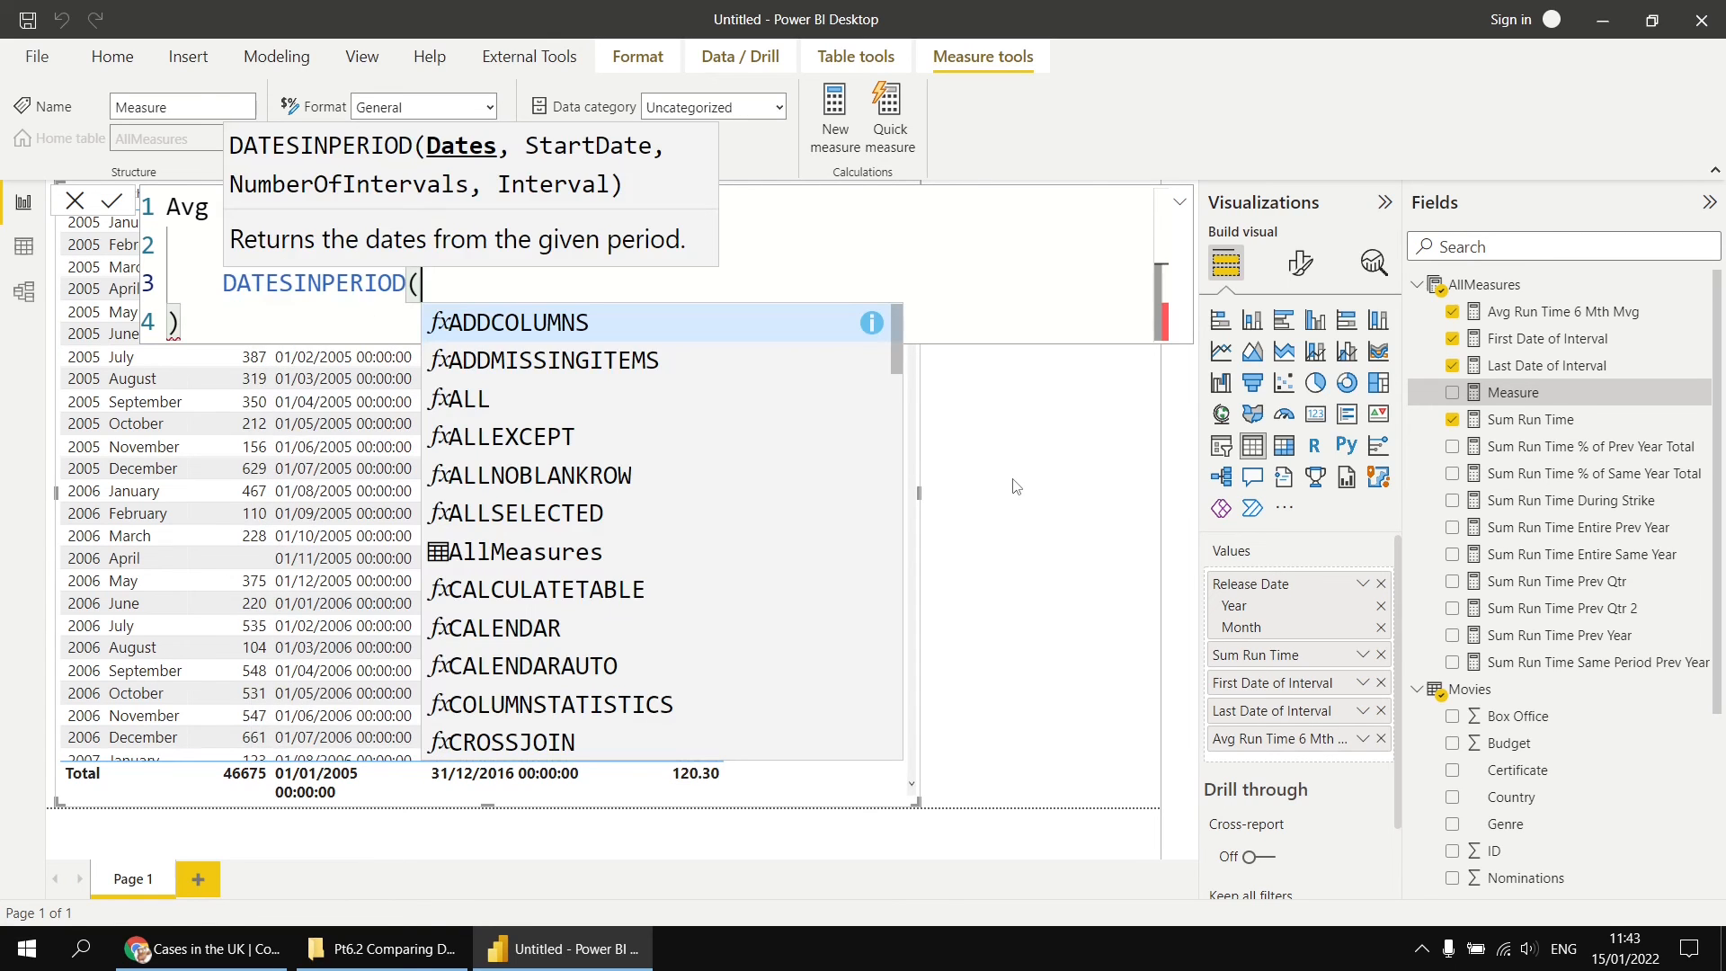
Step: Enter Movies[Release Date].[Date] as the Dates argument of DATESINPERIOD on an indented line, followed by a comma and a new line
{"action": "key", "text": "shift+Return"}
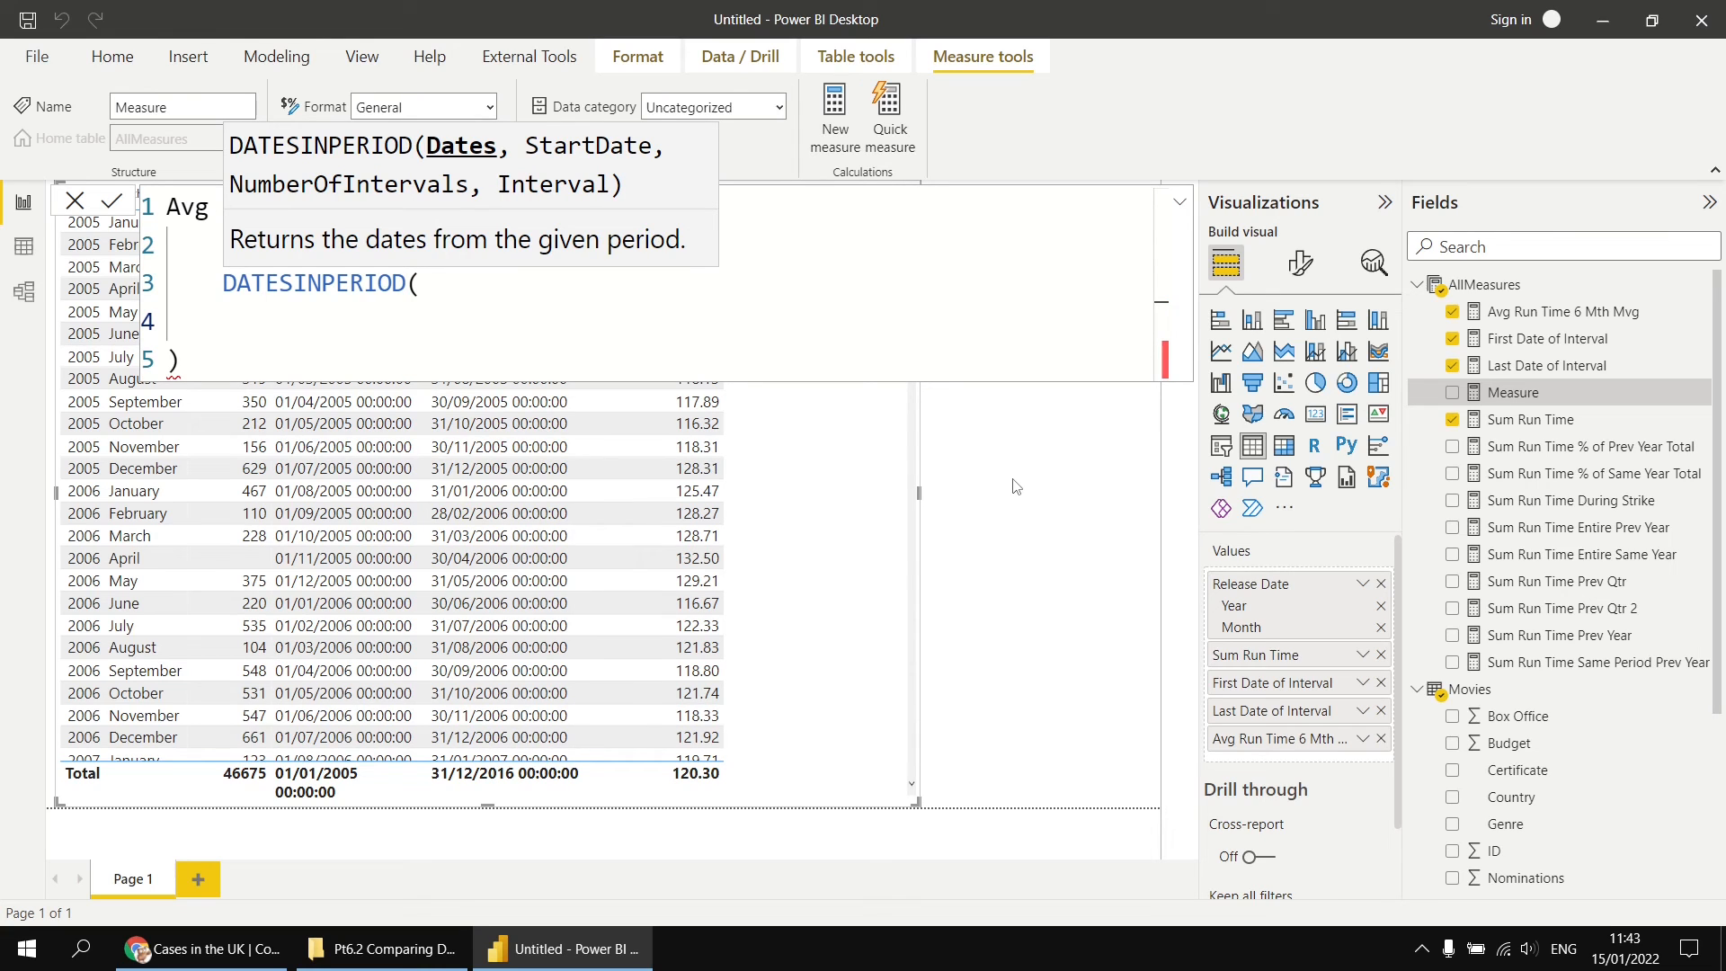
{"action": "type", "text": "rel"}
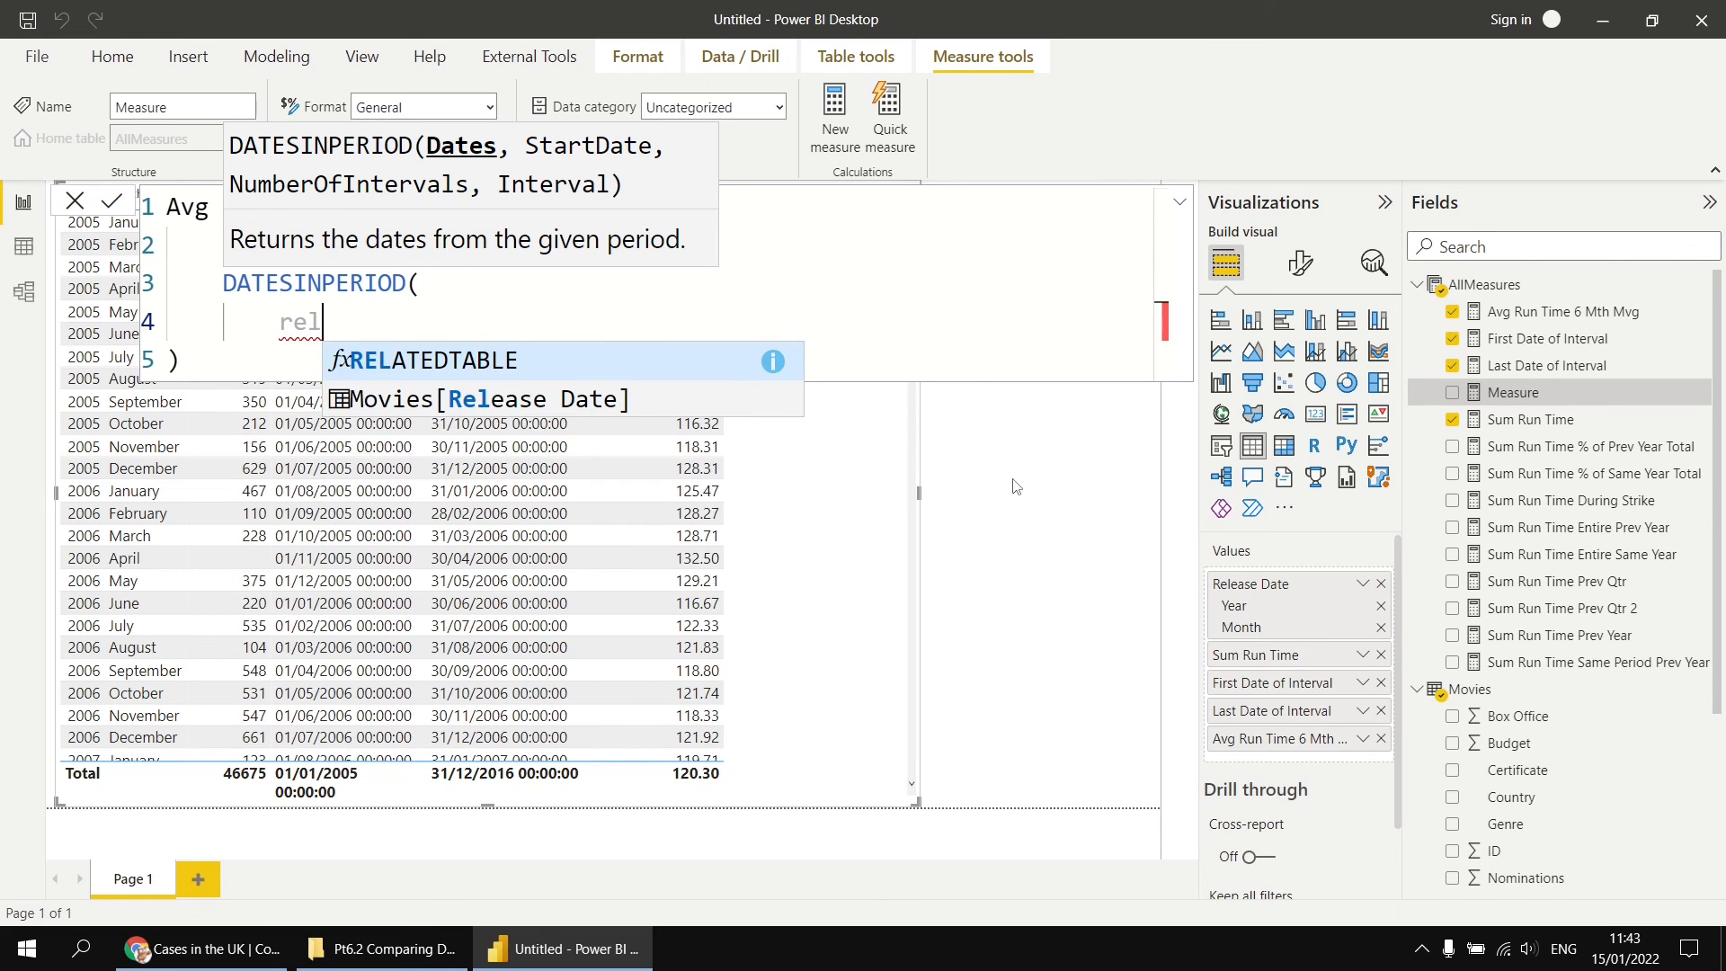
{"action": "key", "text": "Down"}
{"action": "key", "text": "Tab"}
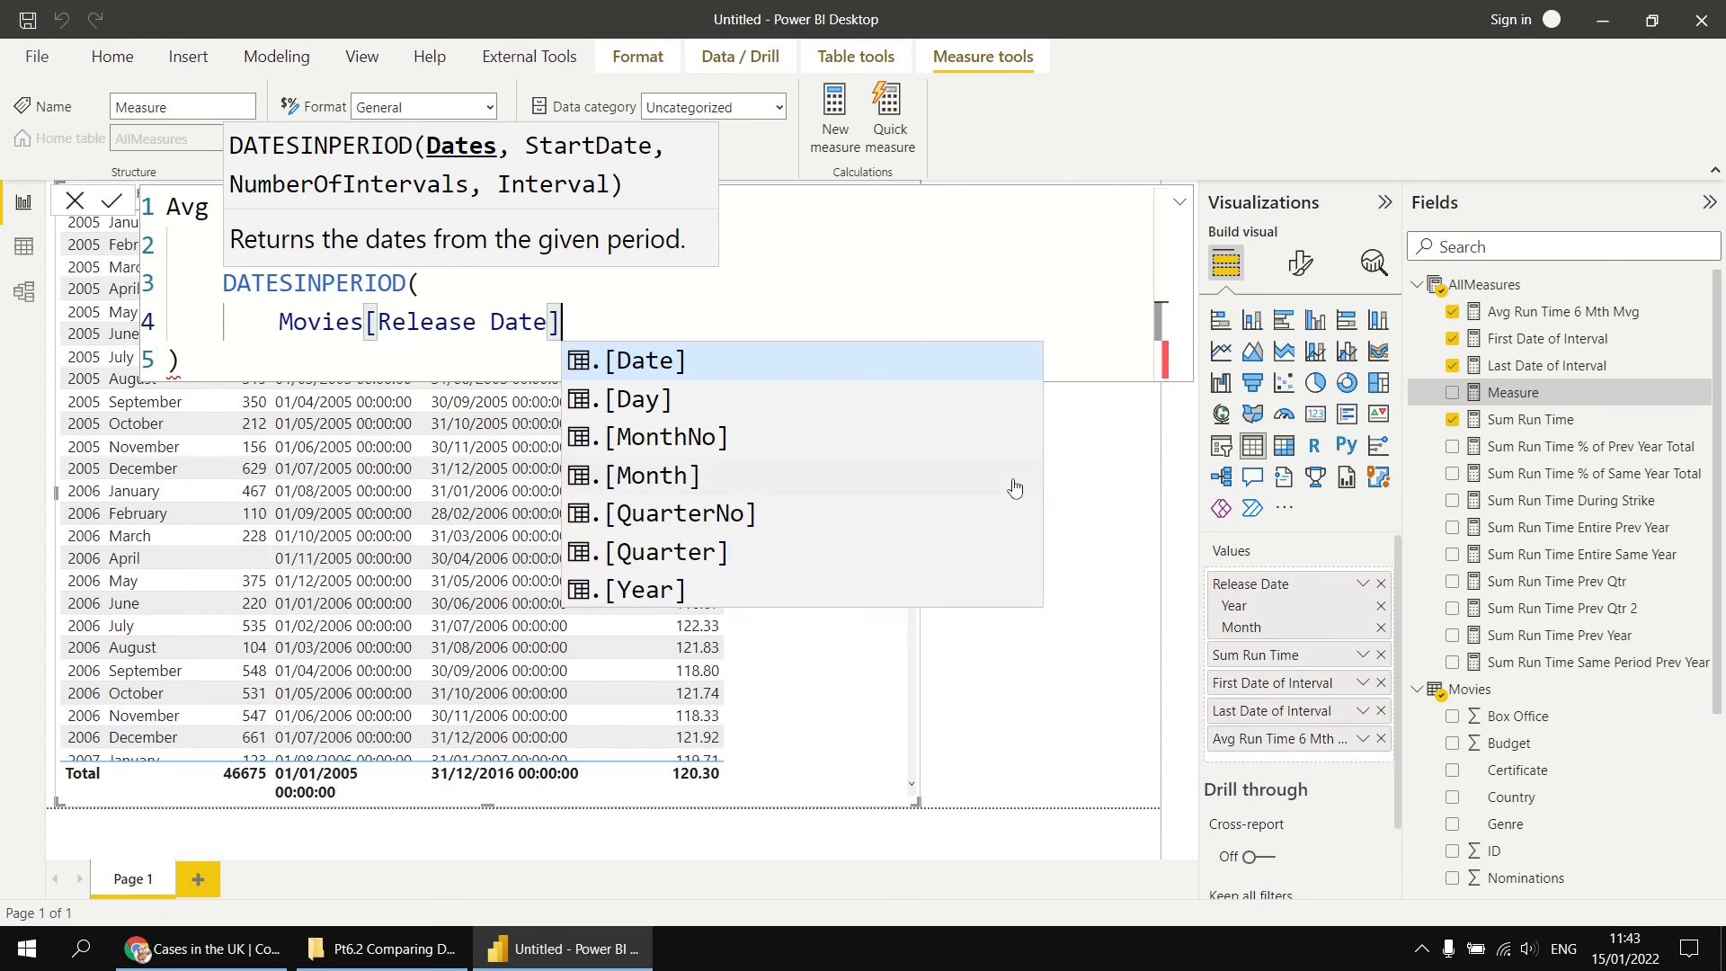
{"action": "key", "text": "Tab"}
{"action": "type", "text": ","}
{"action": "key", "text": "shift+Return"}
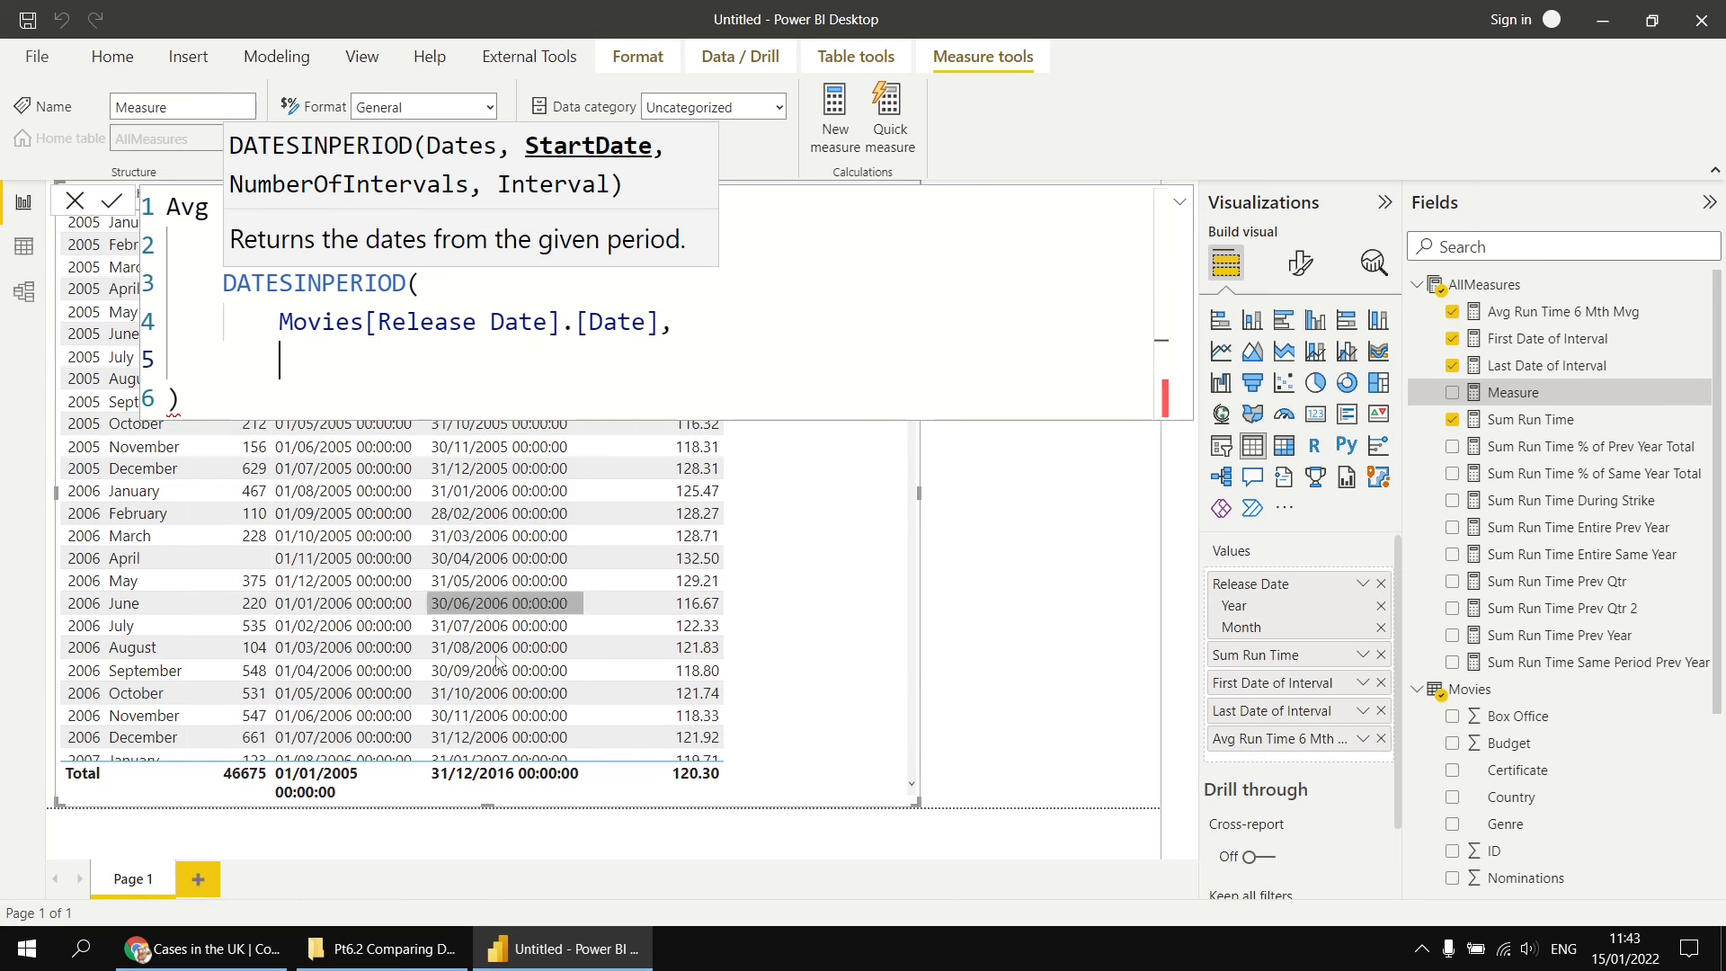
Step: Enter LASTDATE(Movies[Release Date].[Date]) as the StartDate argument of DATESINPERIOD, followed by a comma and a new line
{"action": "type", "text": "last"}
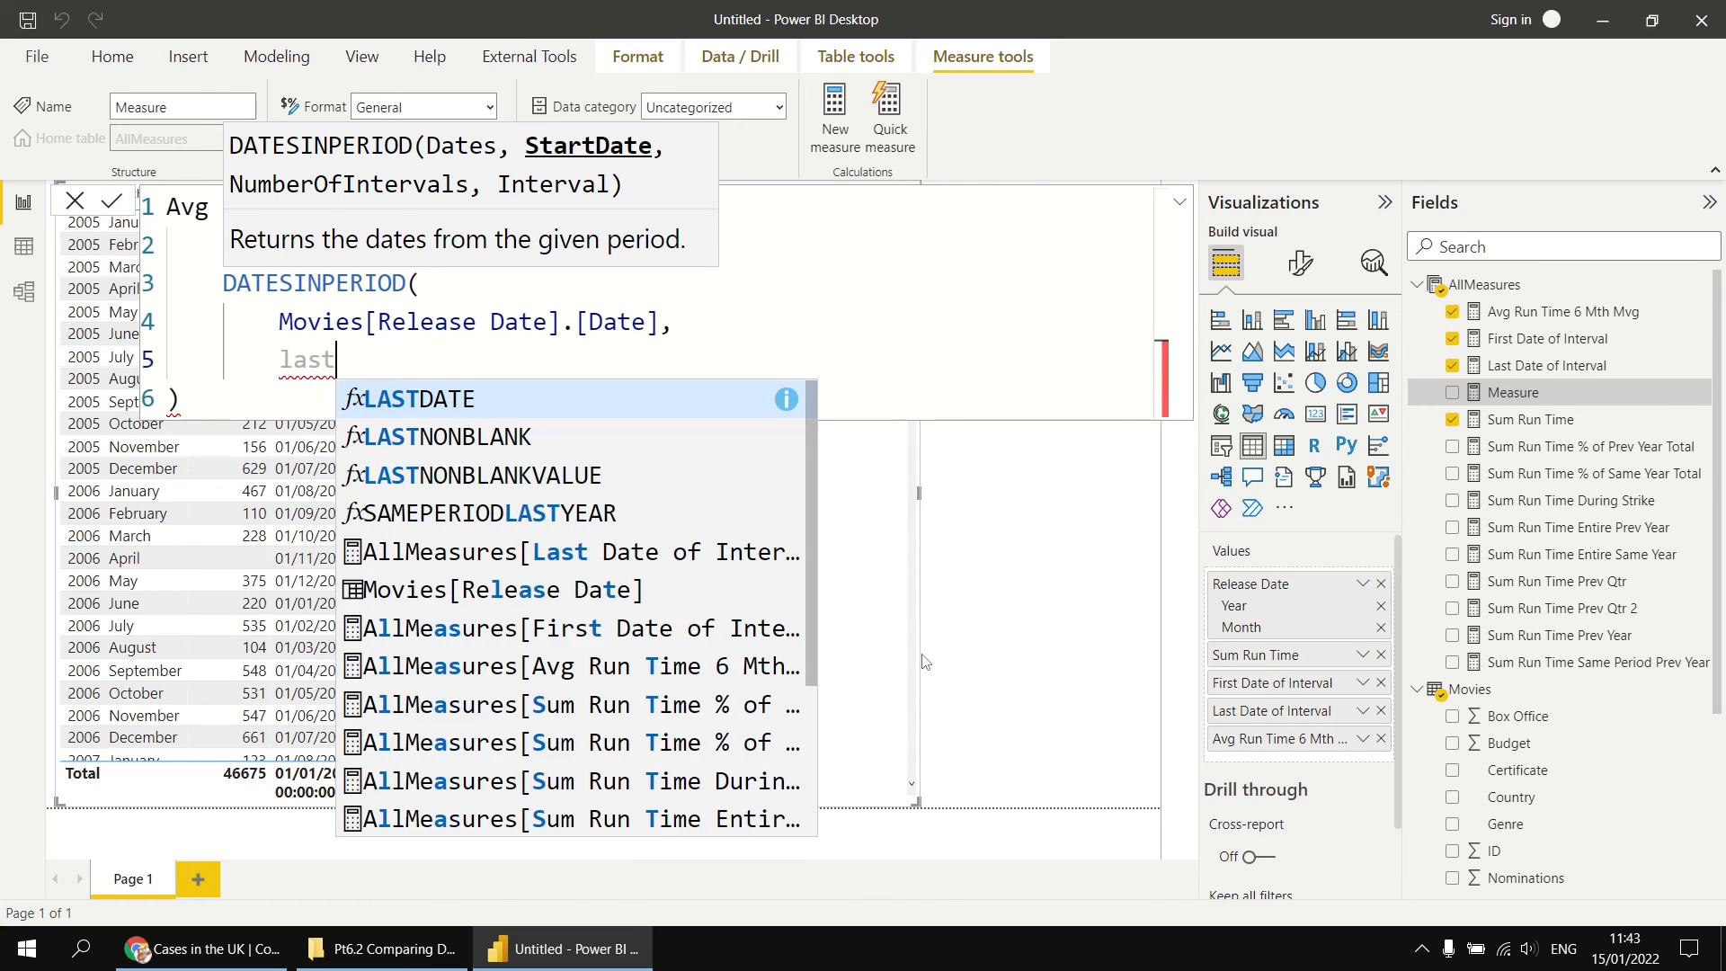
{"action": "key", "text": "Tab"}
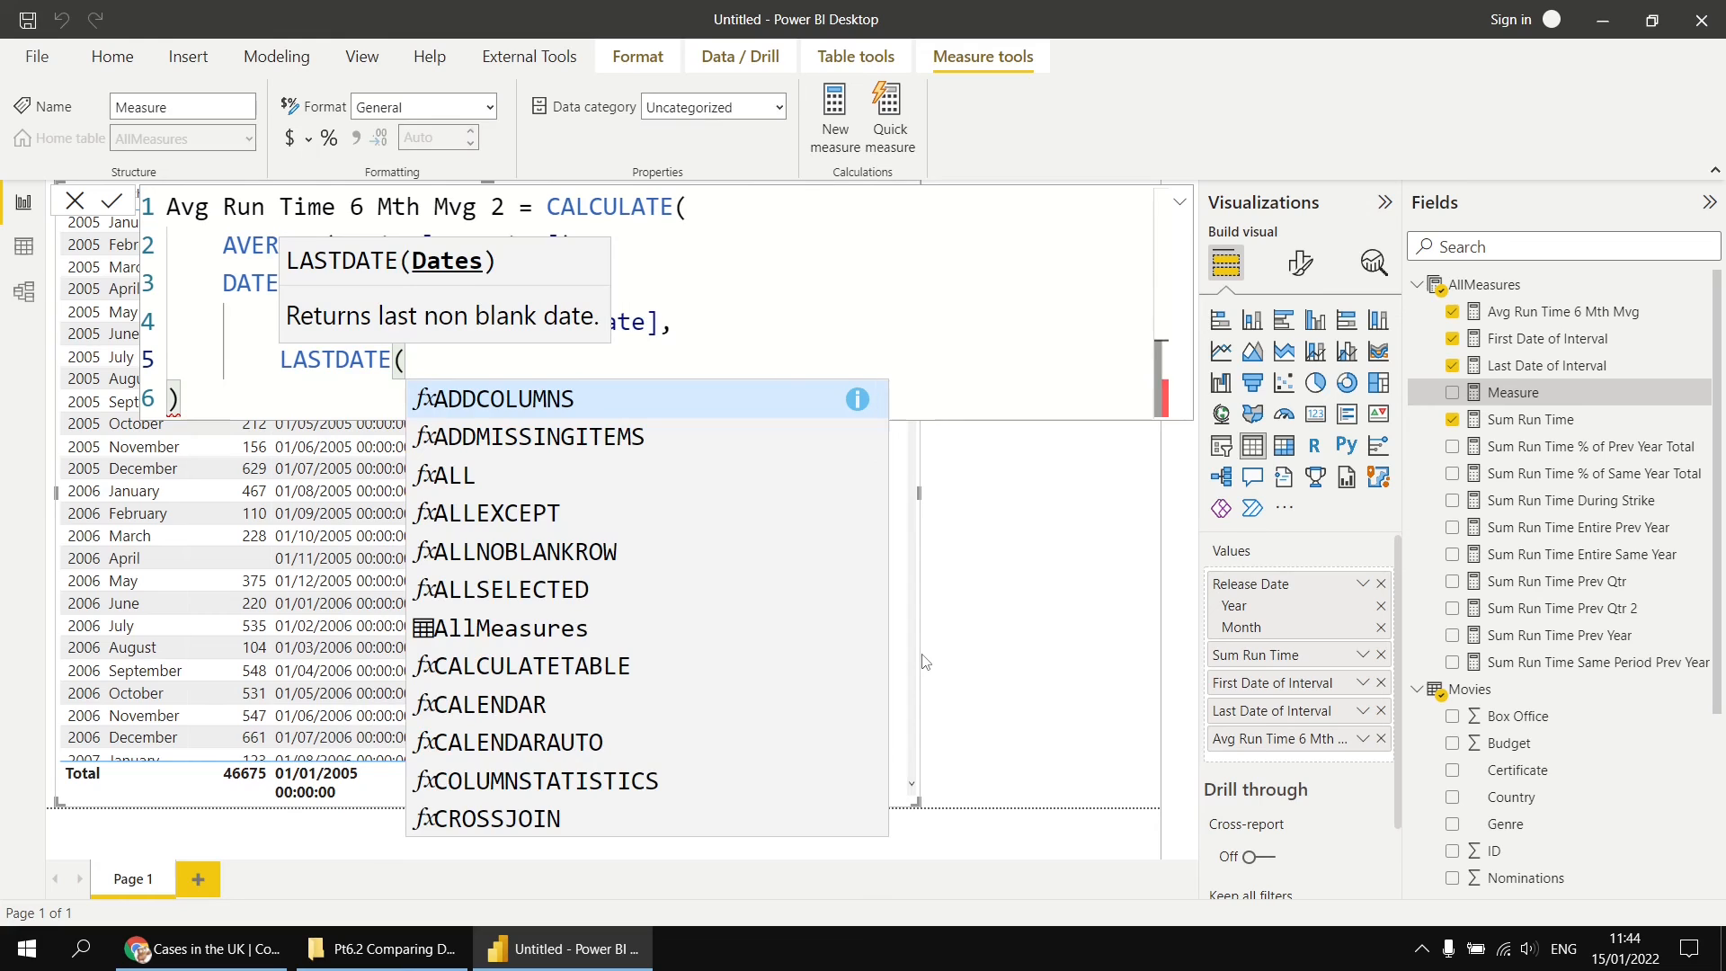
{"action": "type", "text": "rel"}
{"action": "key", "text": "Tab"}
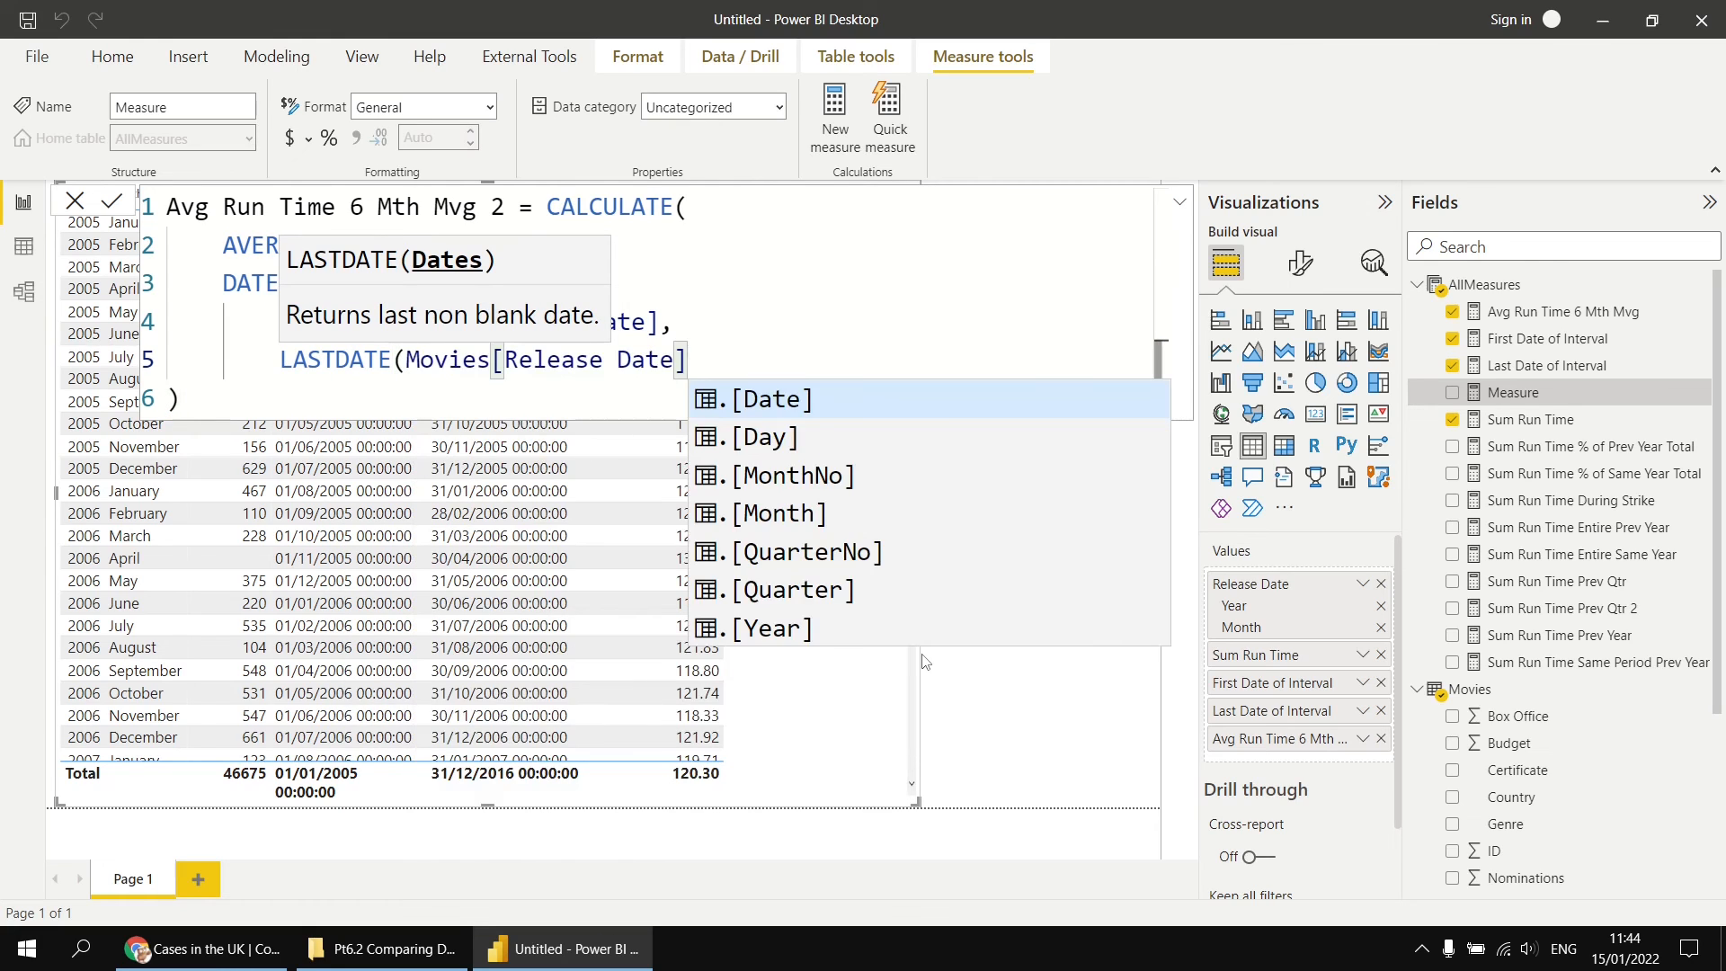
{"action": "key", "text": "Tab"}
{"action": "type", "text": ","}
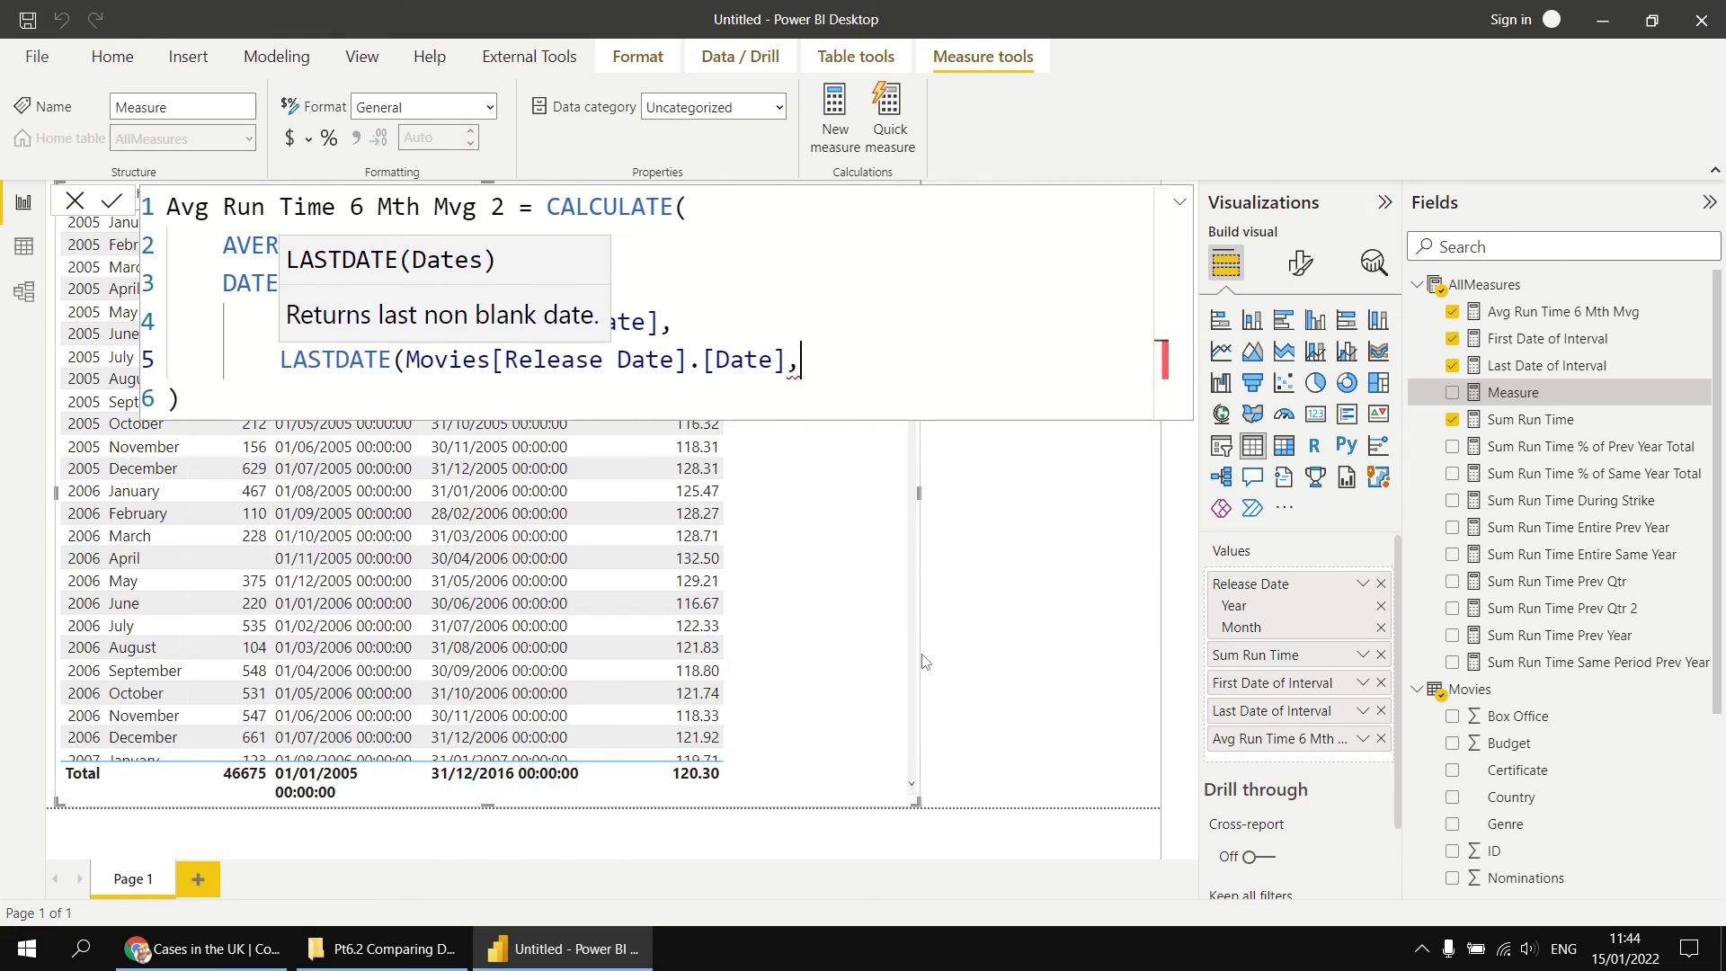
{"action": "key", "text": "Return"}
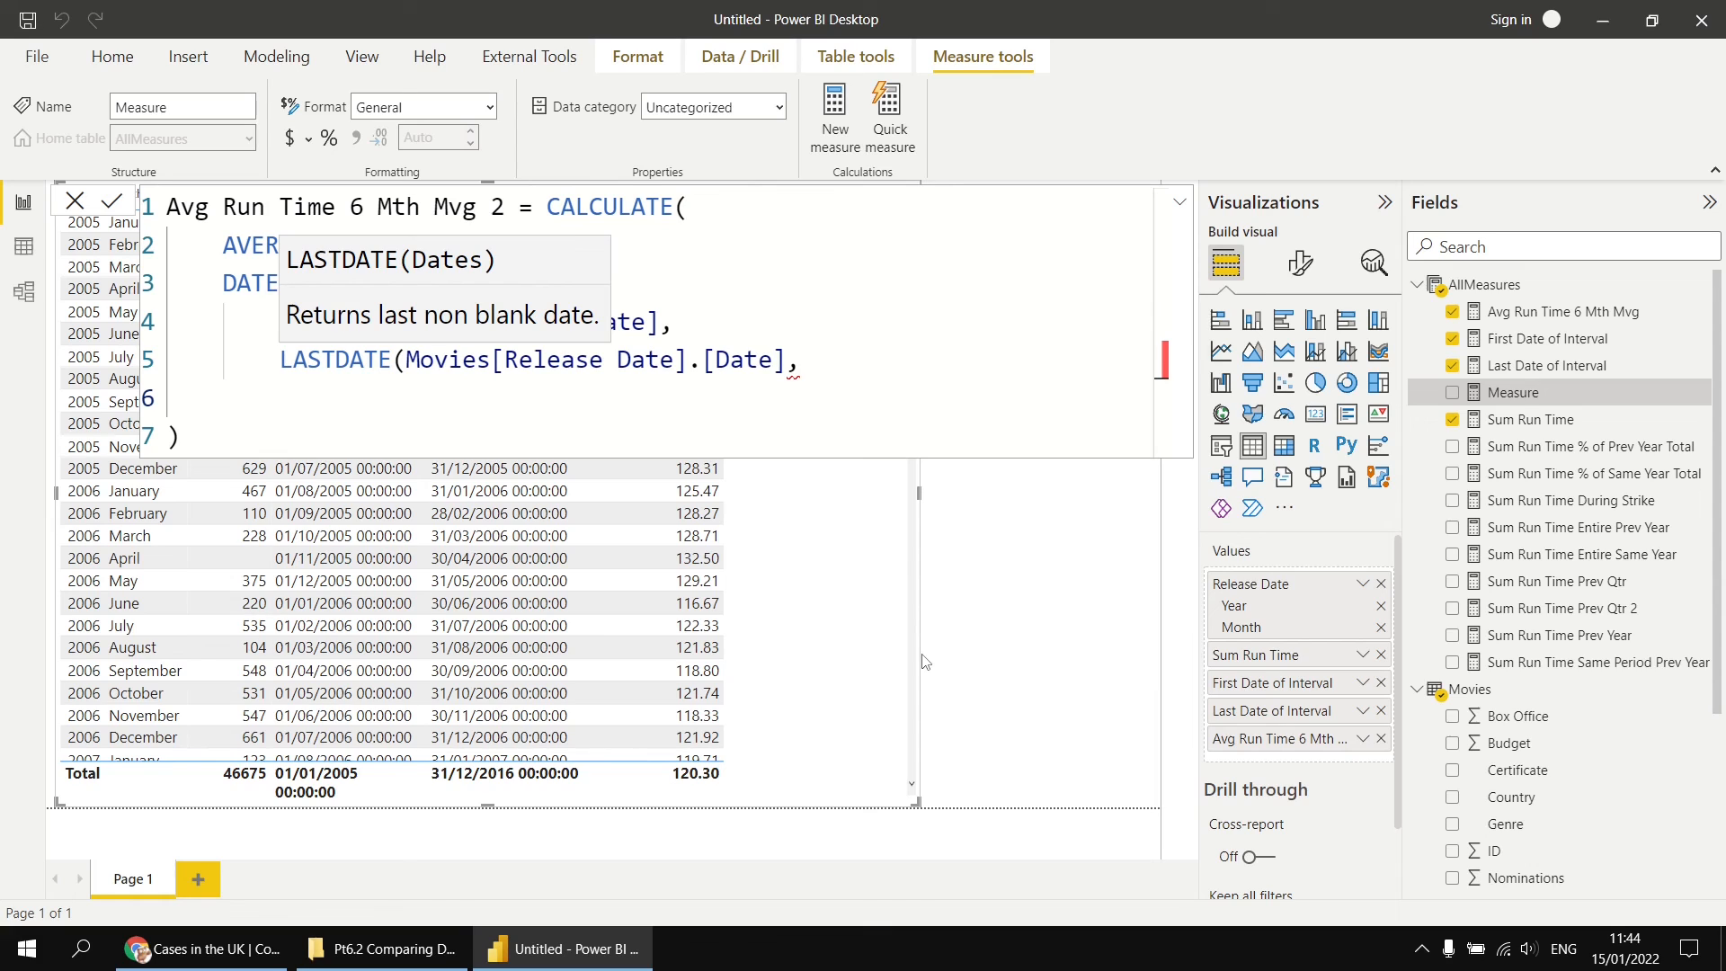
{"action": "key", "text": "BackSpace"}
{"action": "key", "text": "BackSpace"}
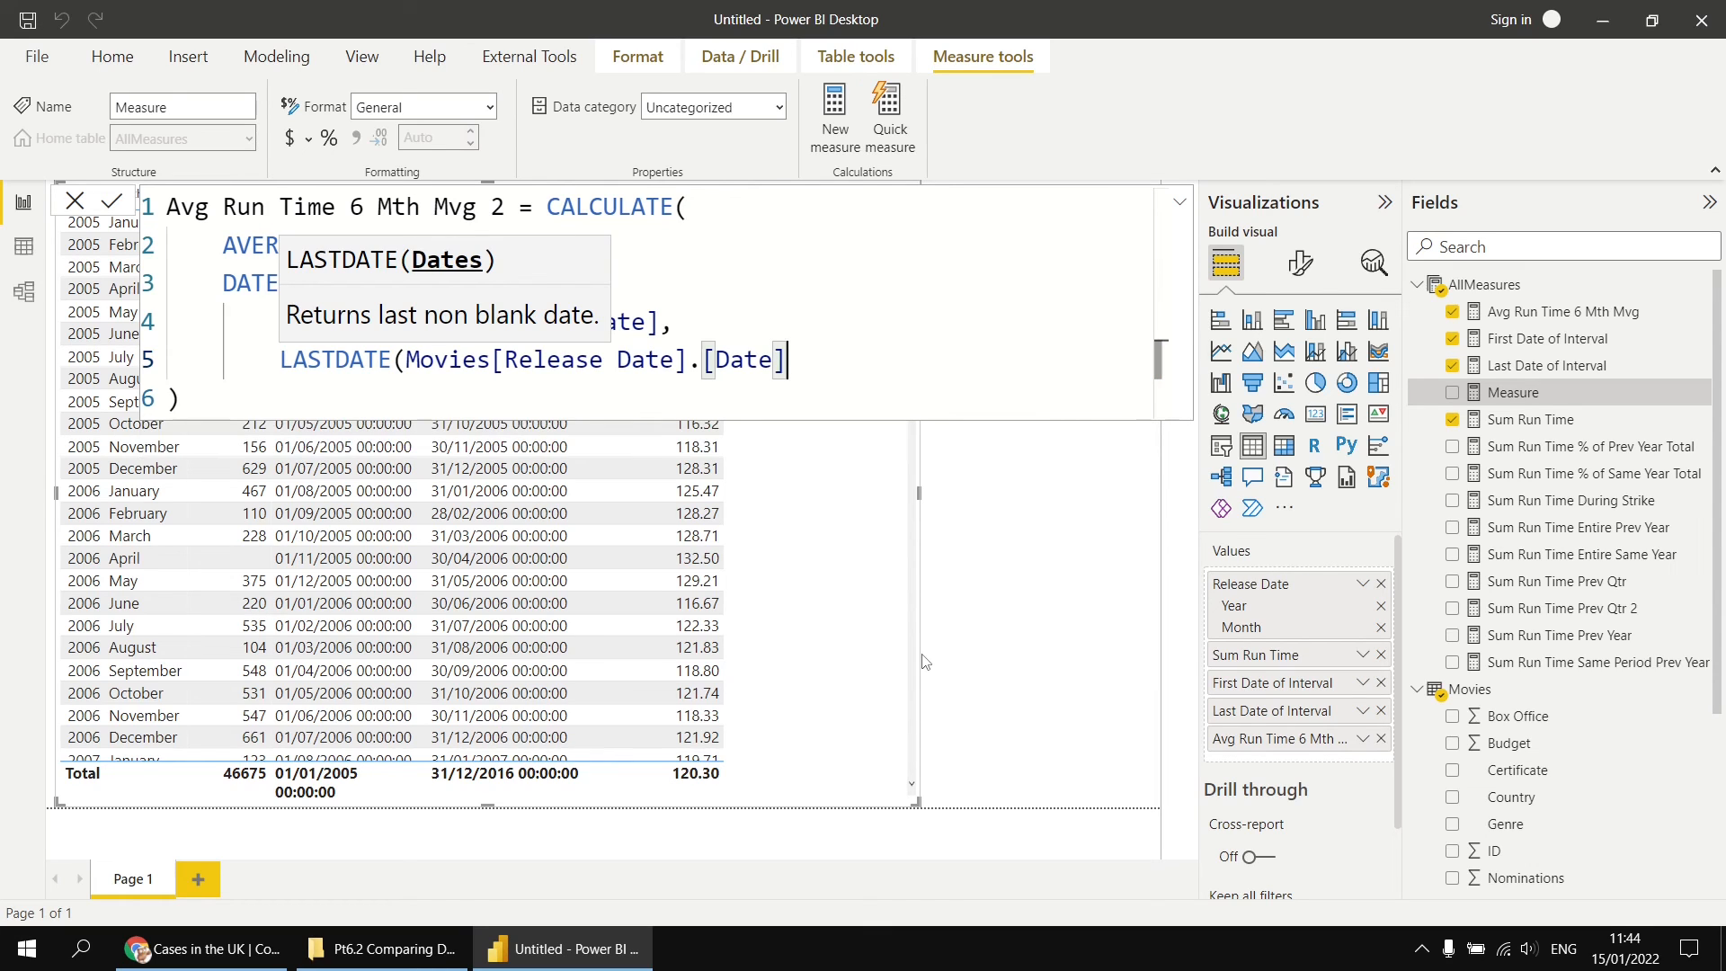
{"action": "type", "text": "),"}
{"action": "key", "text": "Return"}
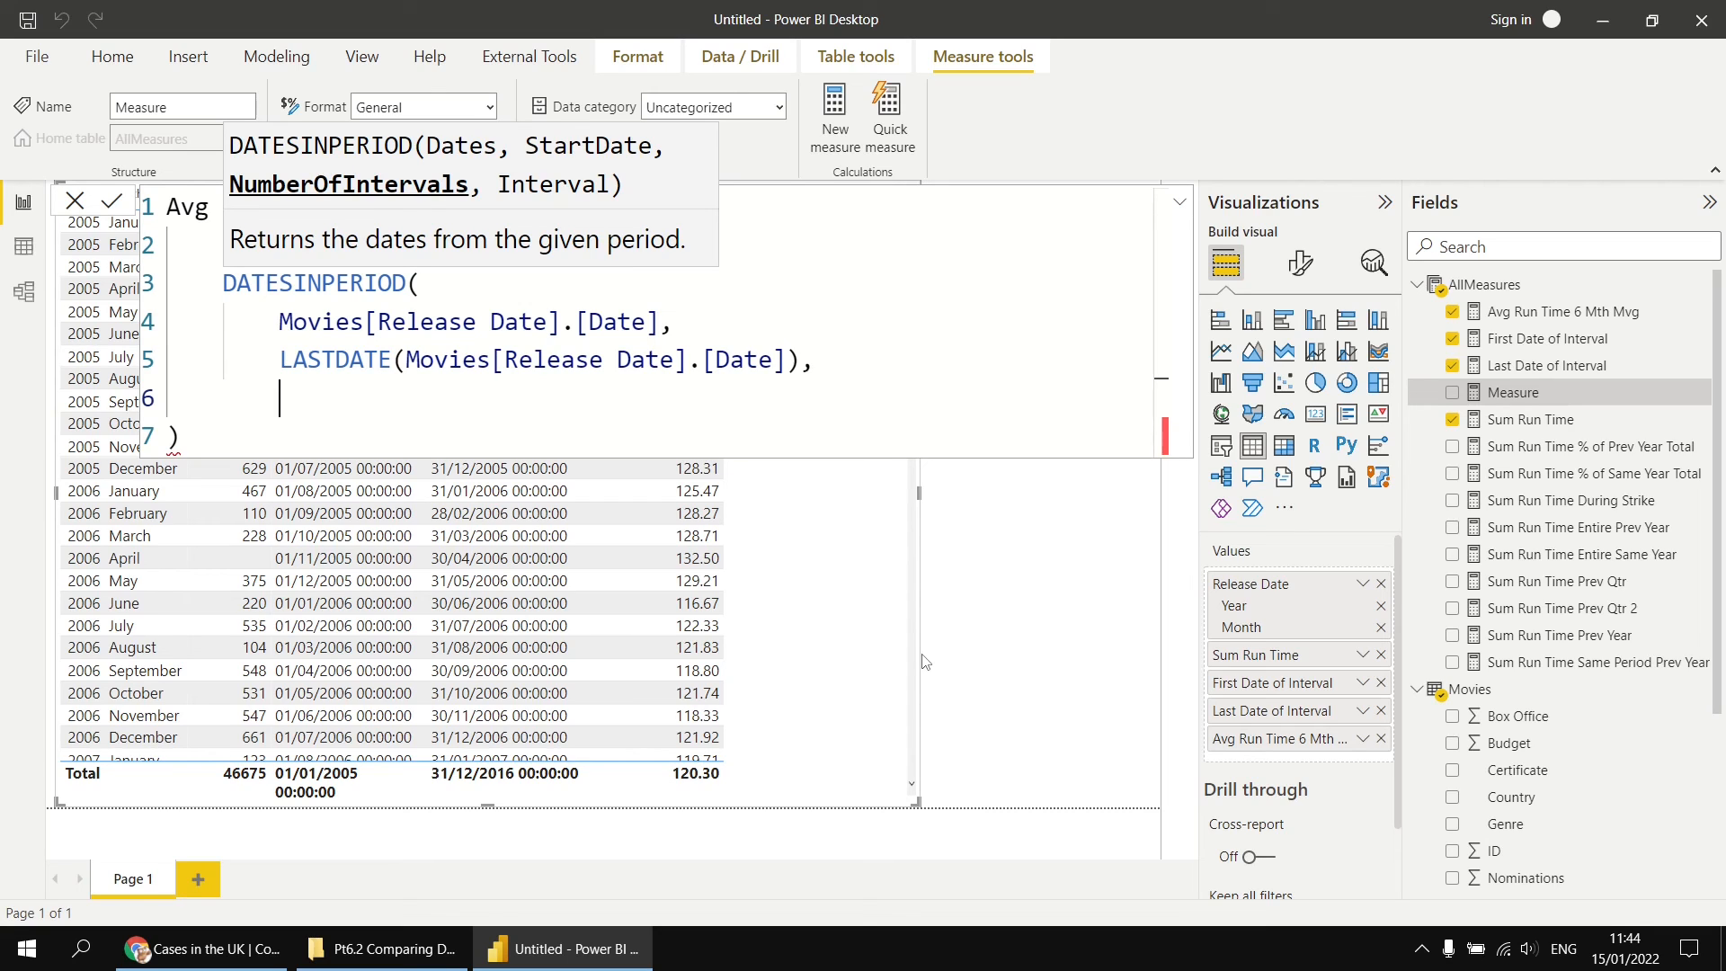
Step: Finish DATESINPERIOD with -6 as the number of intervals and MONTH as the interval, close the function and commit the measure
{"action": "type", "text": "-6"}
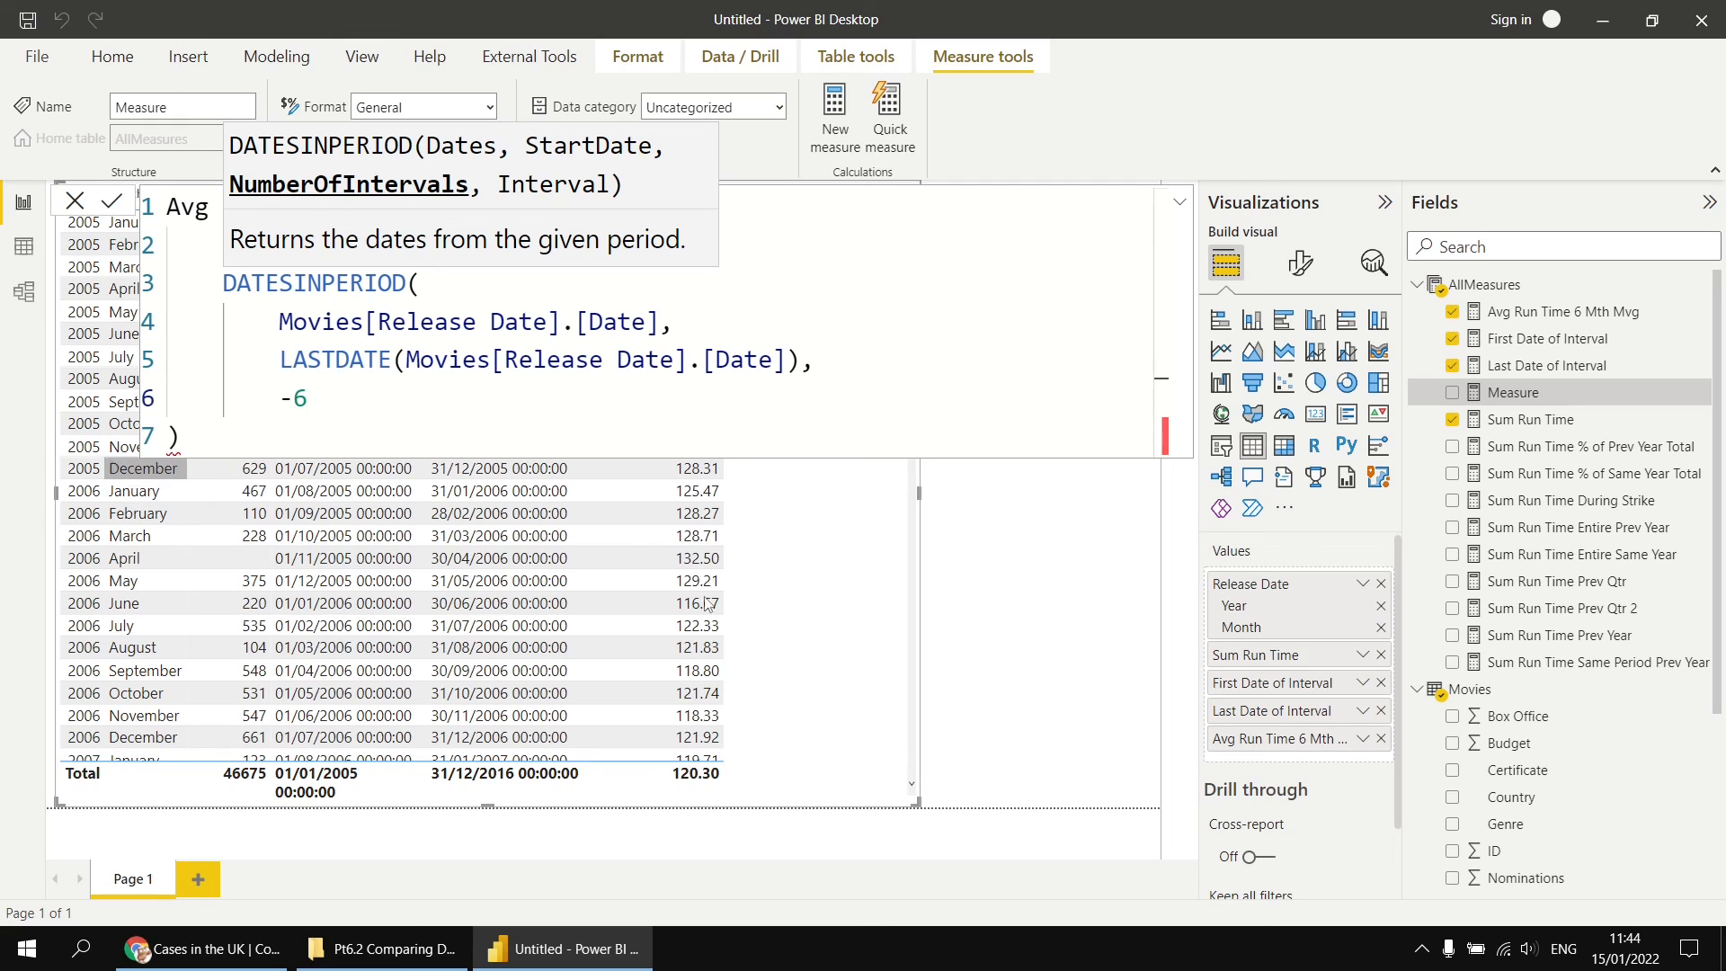
{"action": "type", "text": ","}
{"action": "key", "text": "shift+Return"}
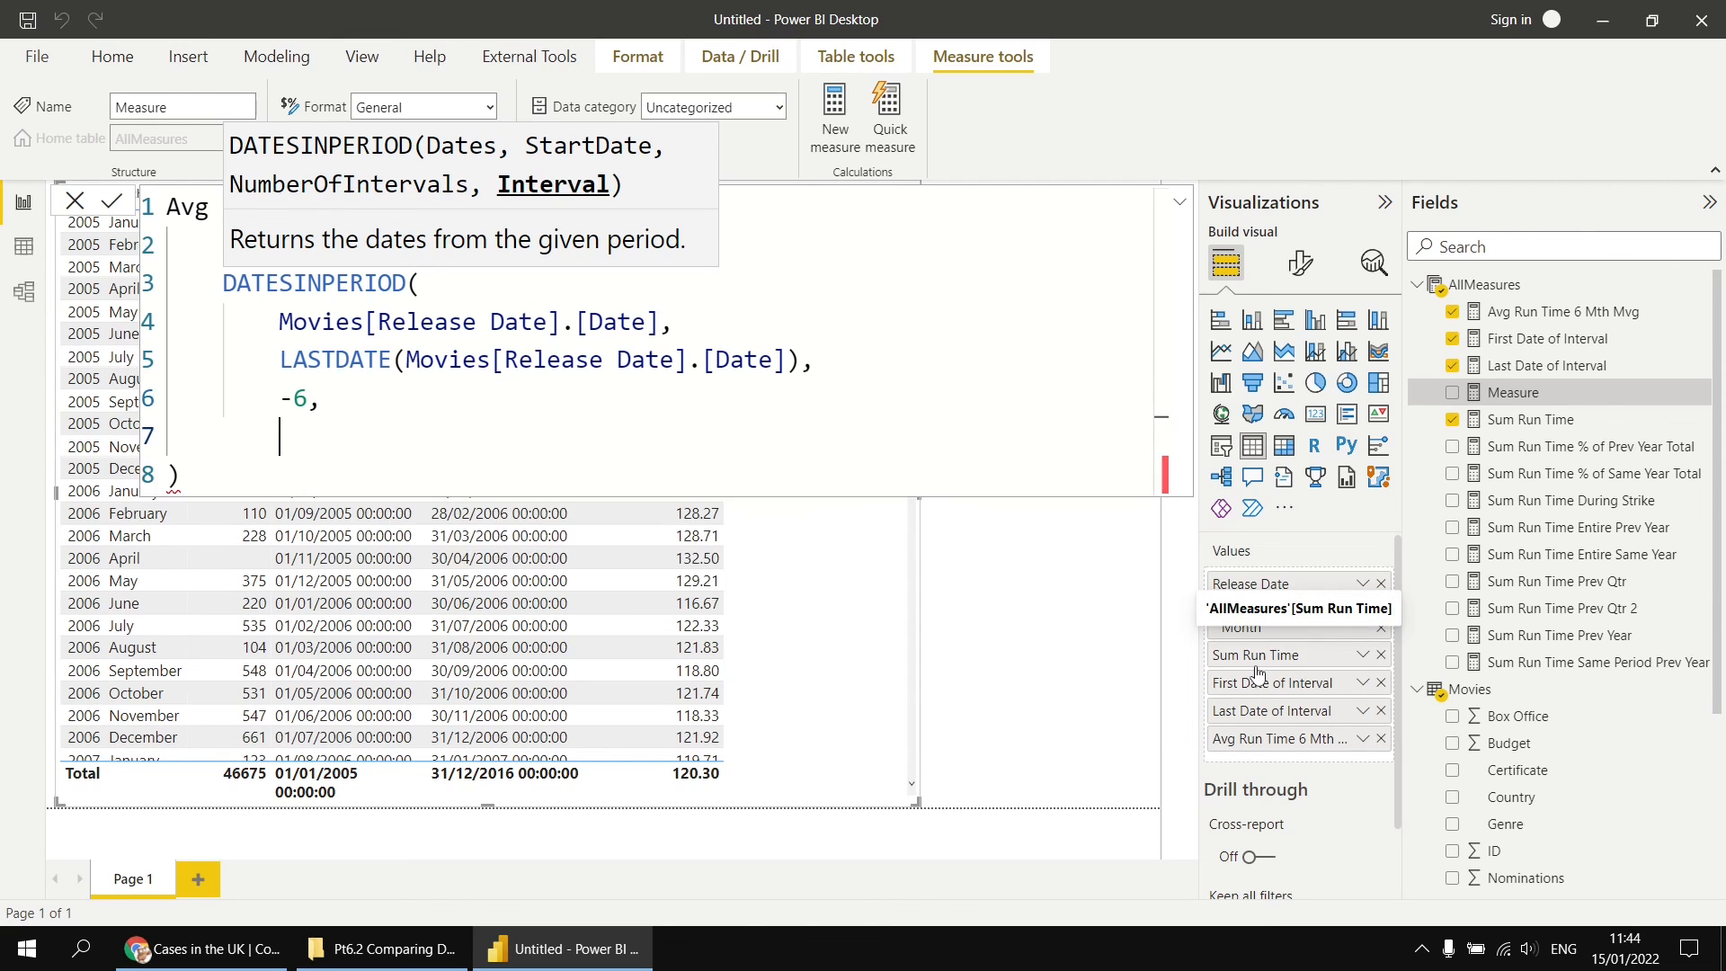
{"action": "type", "text": "MONTH"}
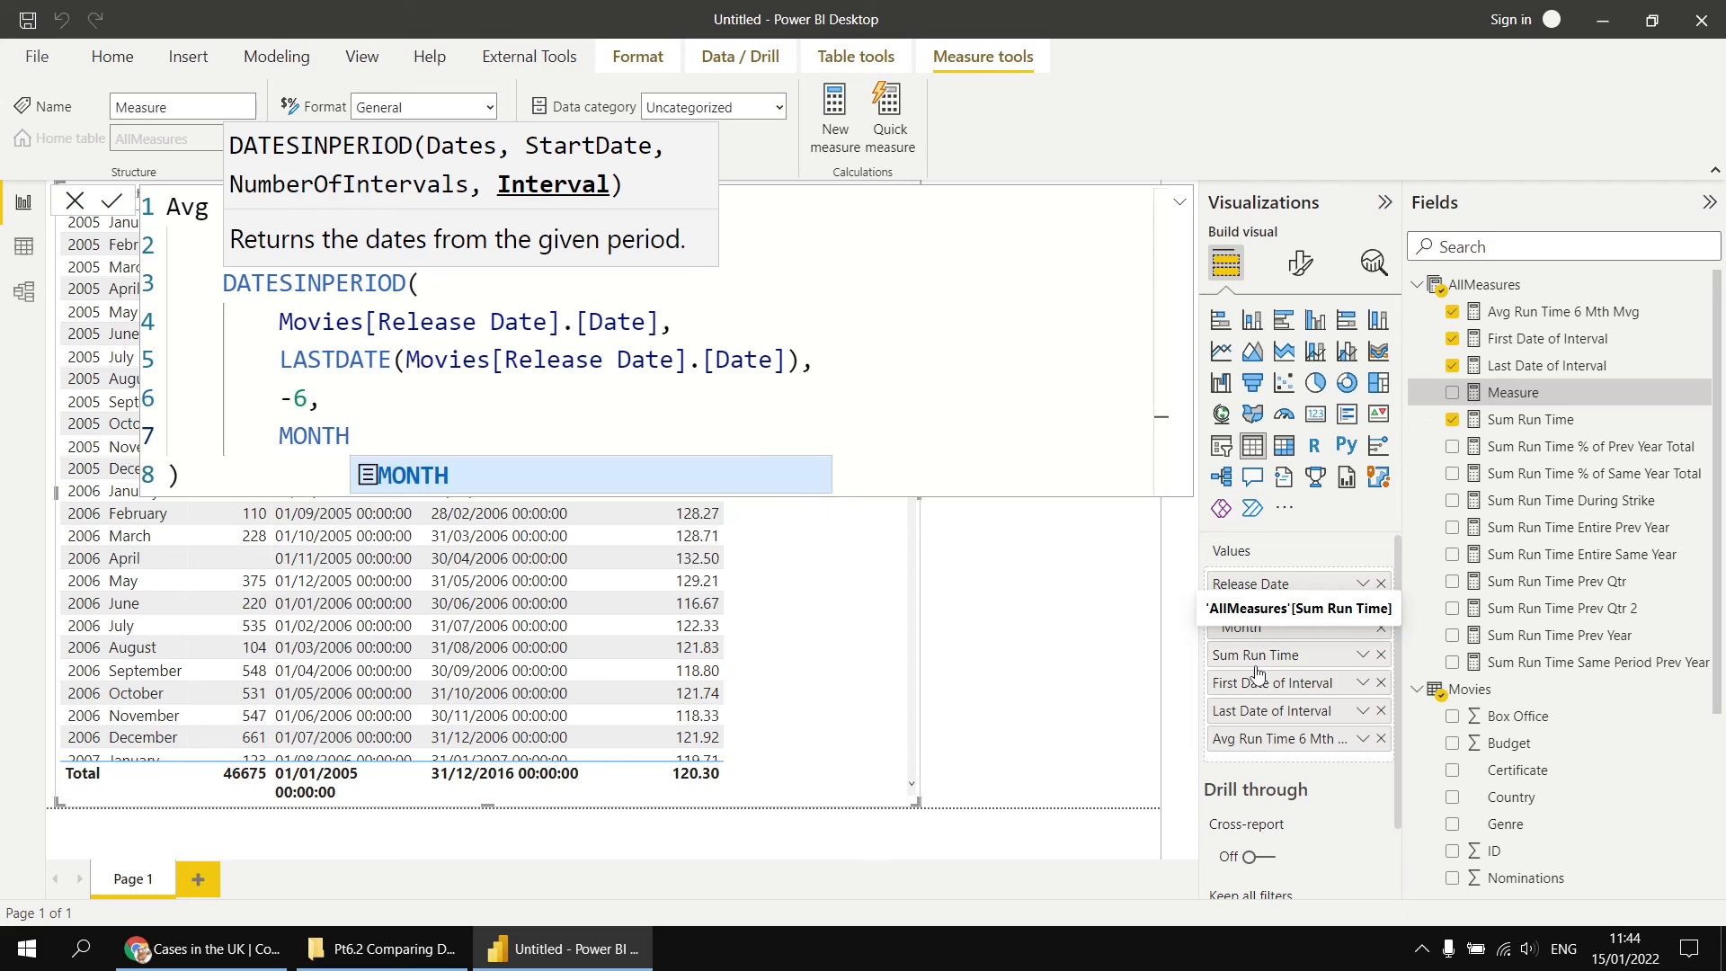
{"action": "key", "text": "shift+Return"}
{"action": "type", "text": ")"}
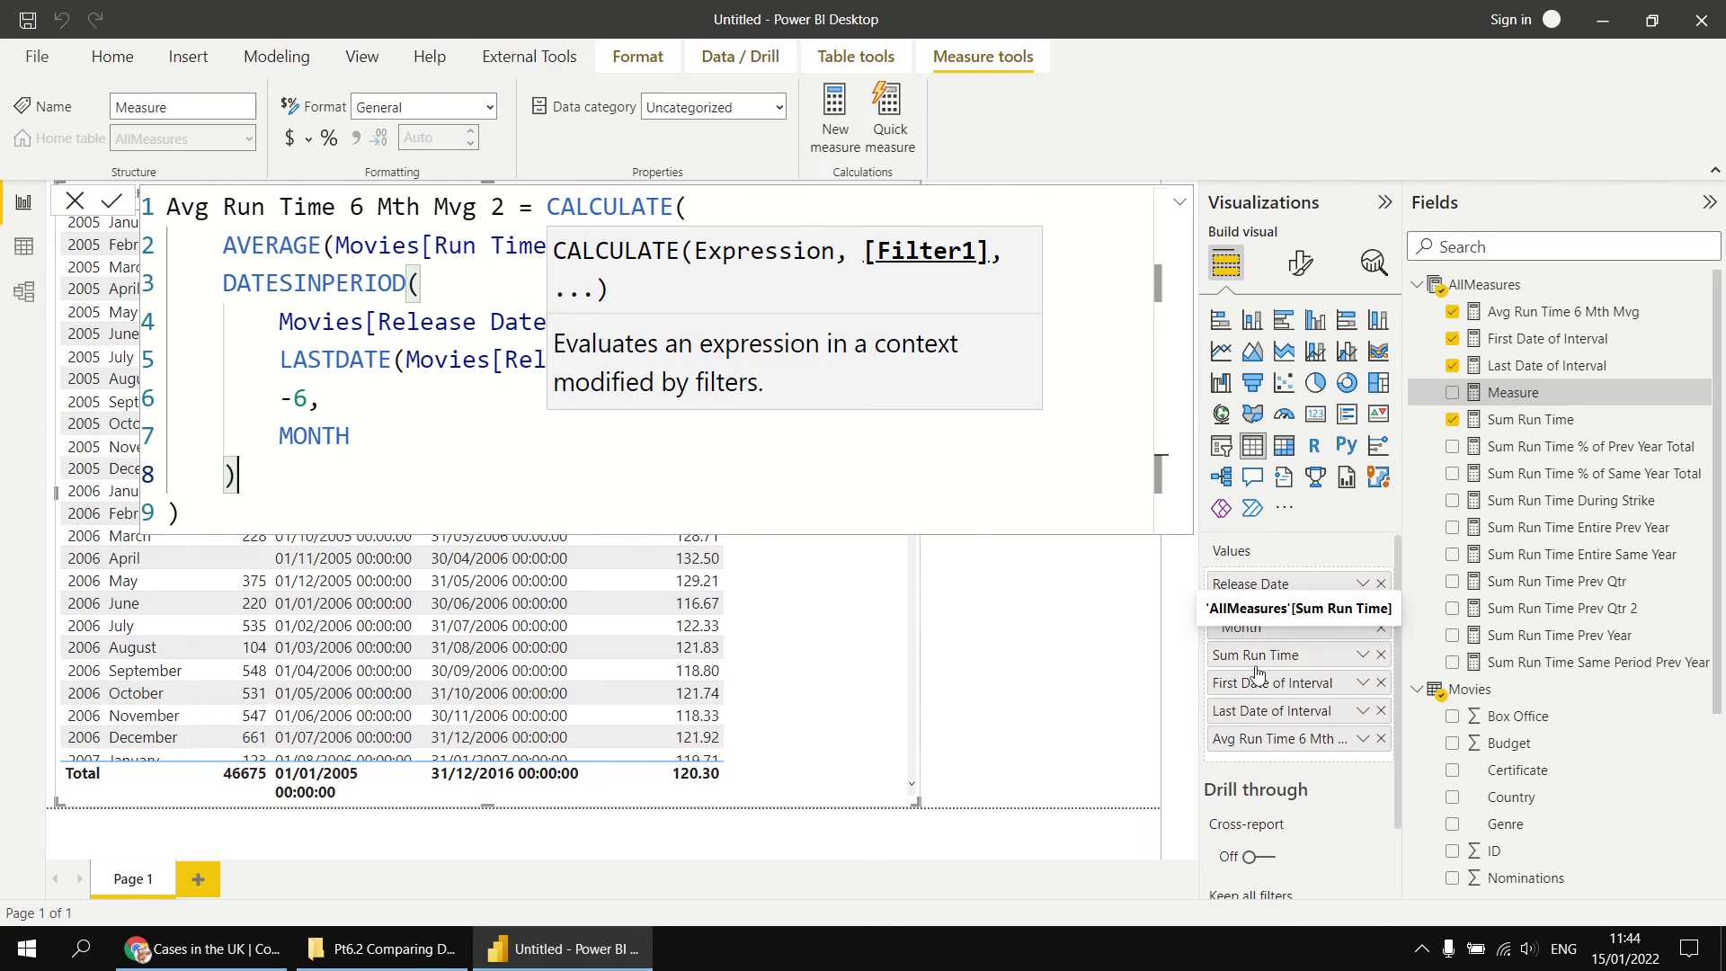
{"action": "key", "text": "Return"}
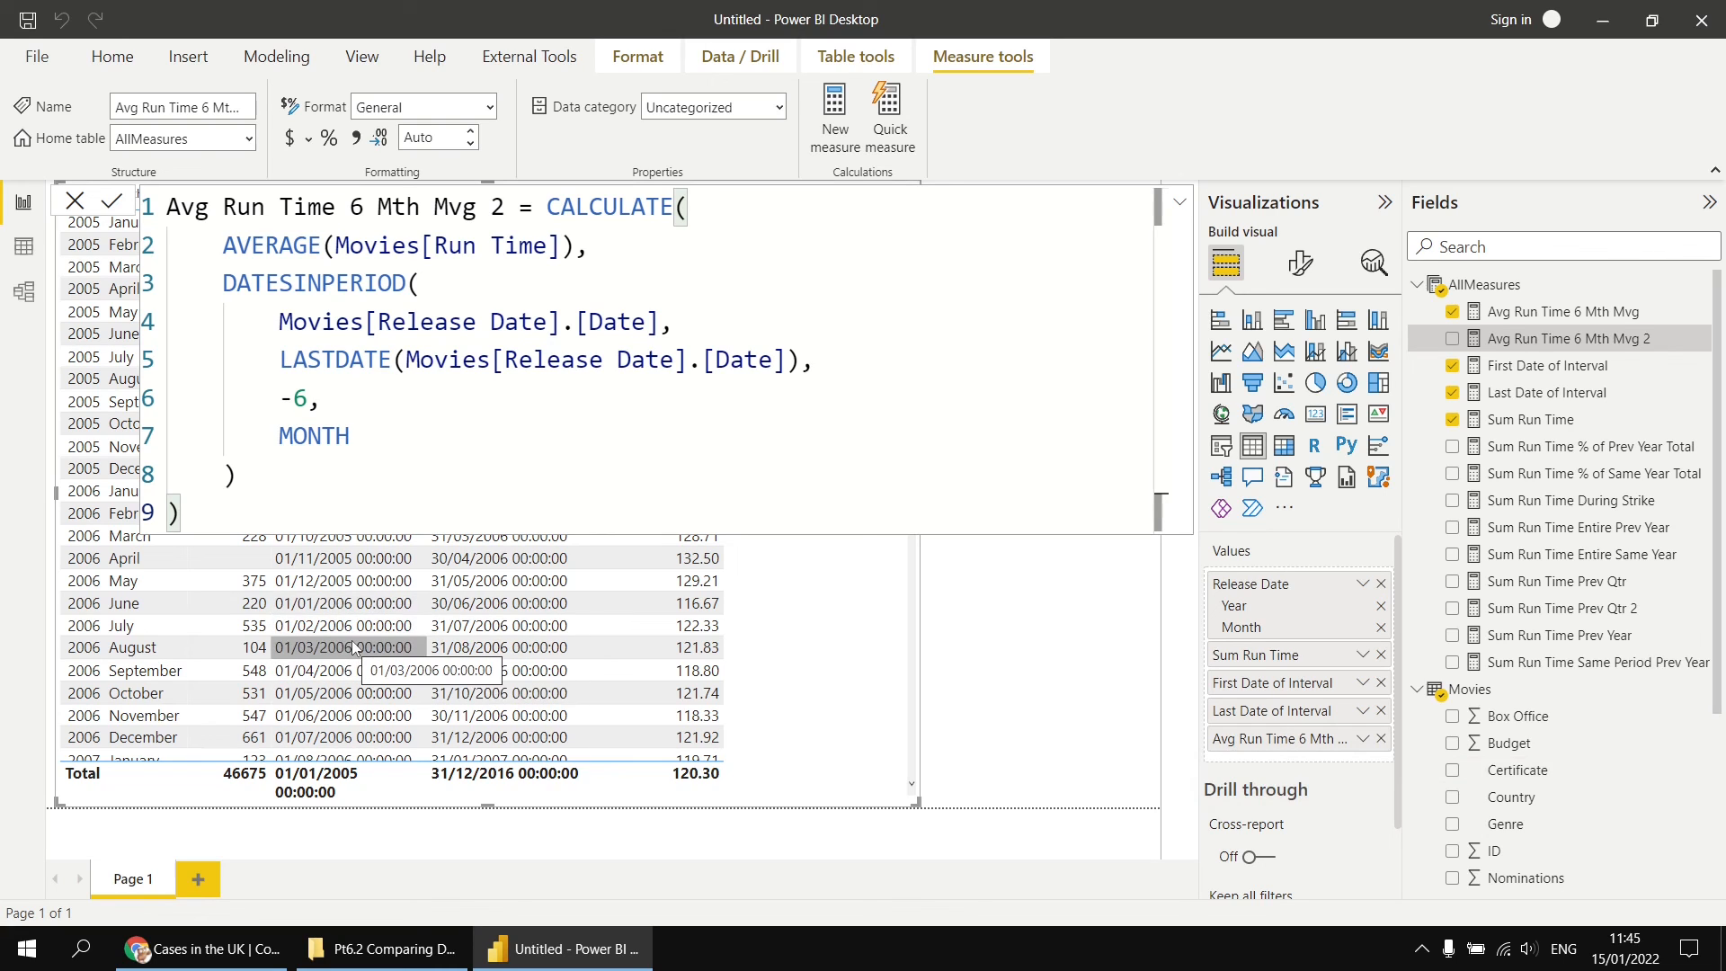
Step: Add the Avg Run Time 6 Mth Mvg 2 measure to the table and compare both moving averages down to the final rows
{"action": "left_click_drag", "start_coordinate": [1597, 340], "coordinate": [800, 597]}
{"action": "left_click", "coordinate": [1046, 664]}
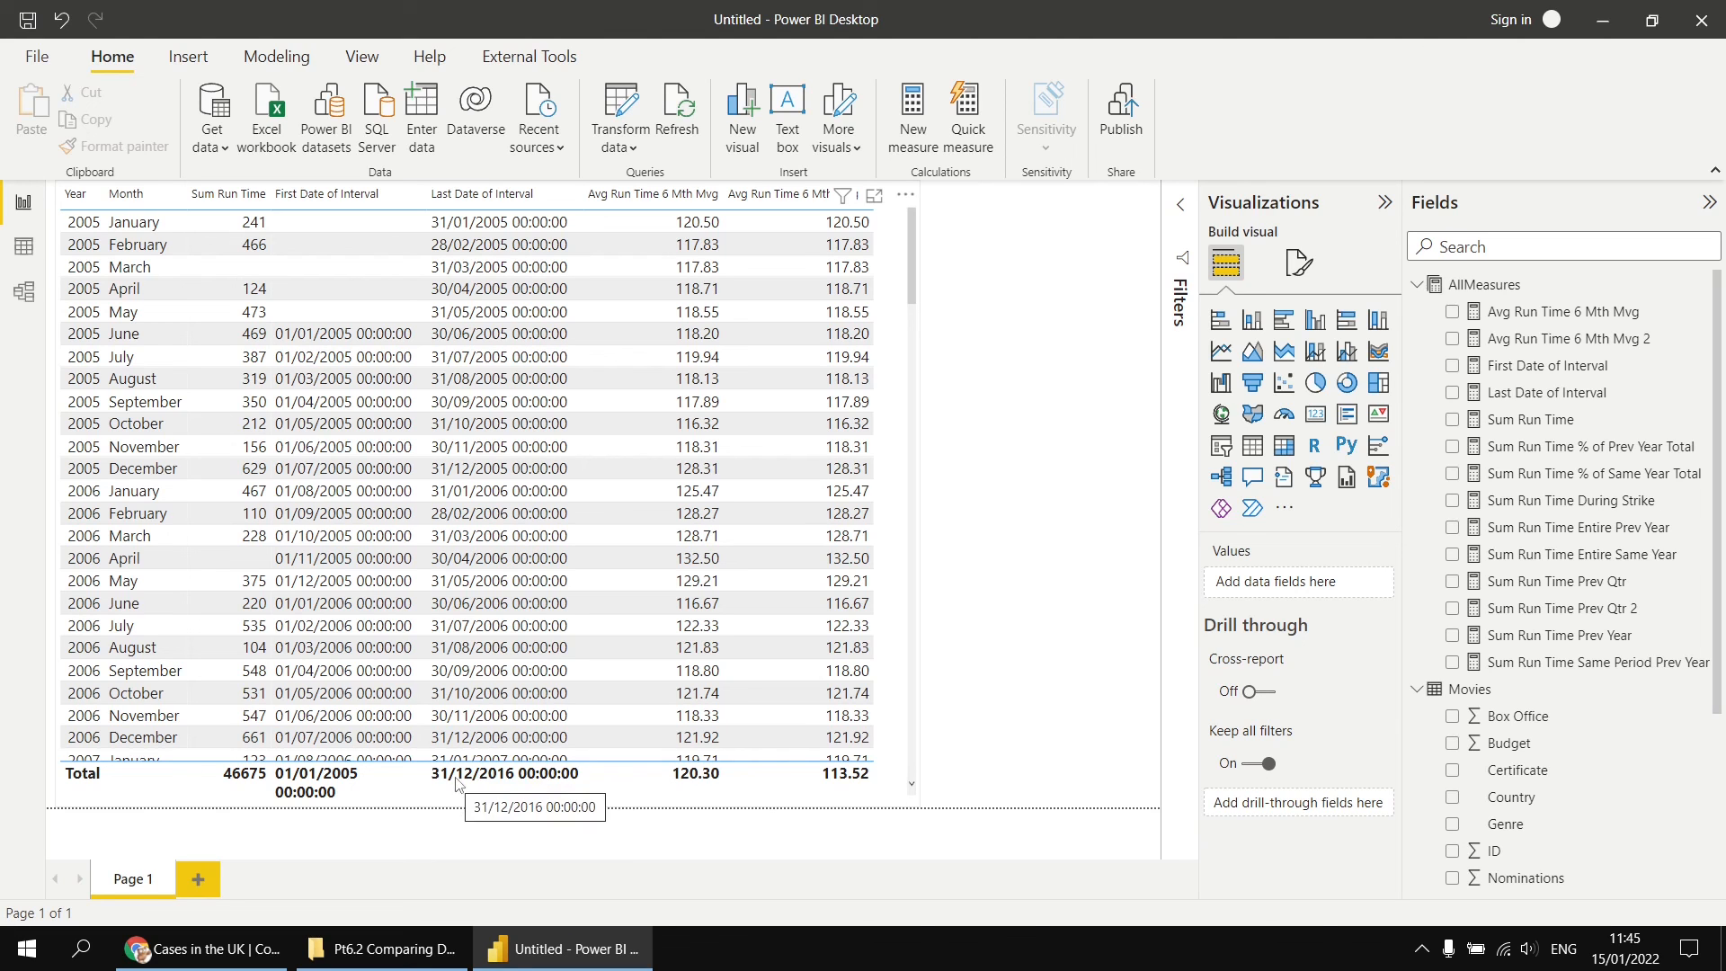
{"action": "left_click_drag", "start_coordinate": [910, 291], "coordinate": [894, 759]}
{"action": "left_click", "coordinate": [877, 771]}
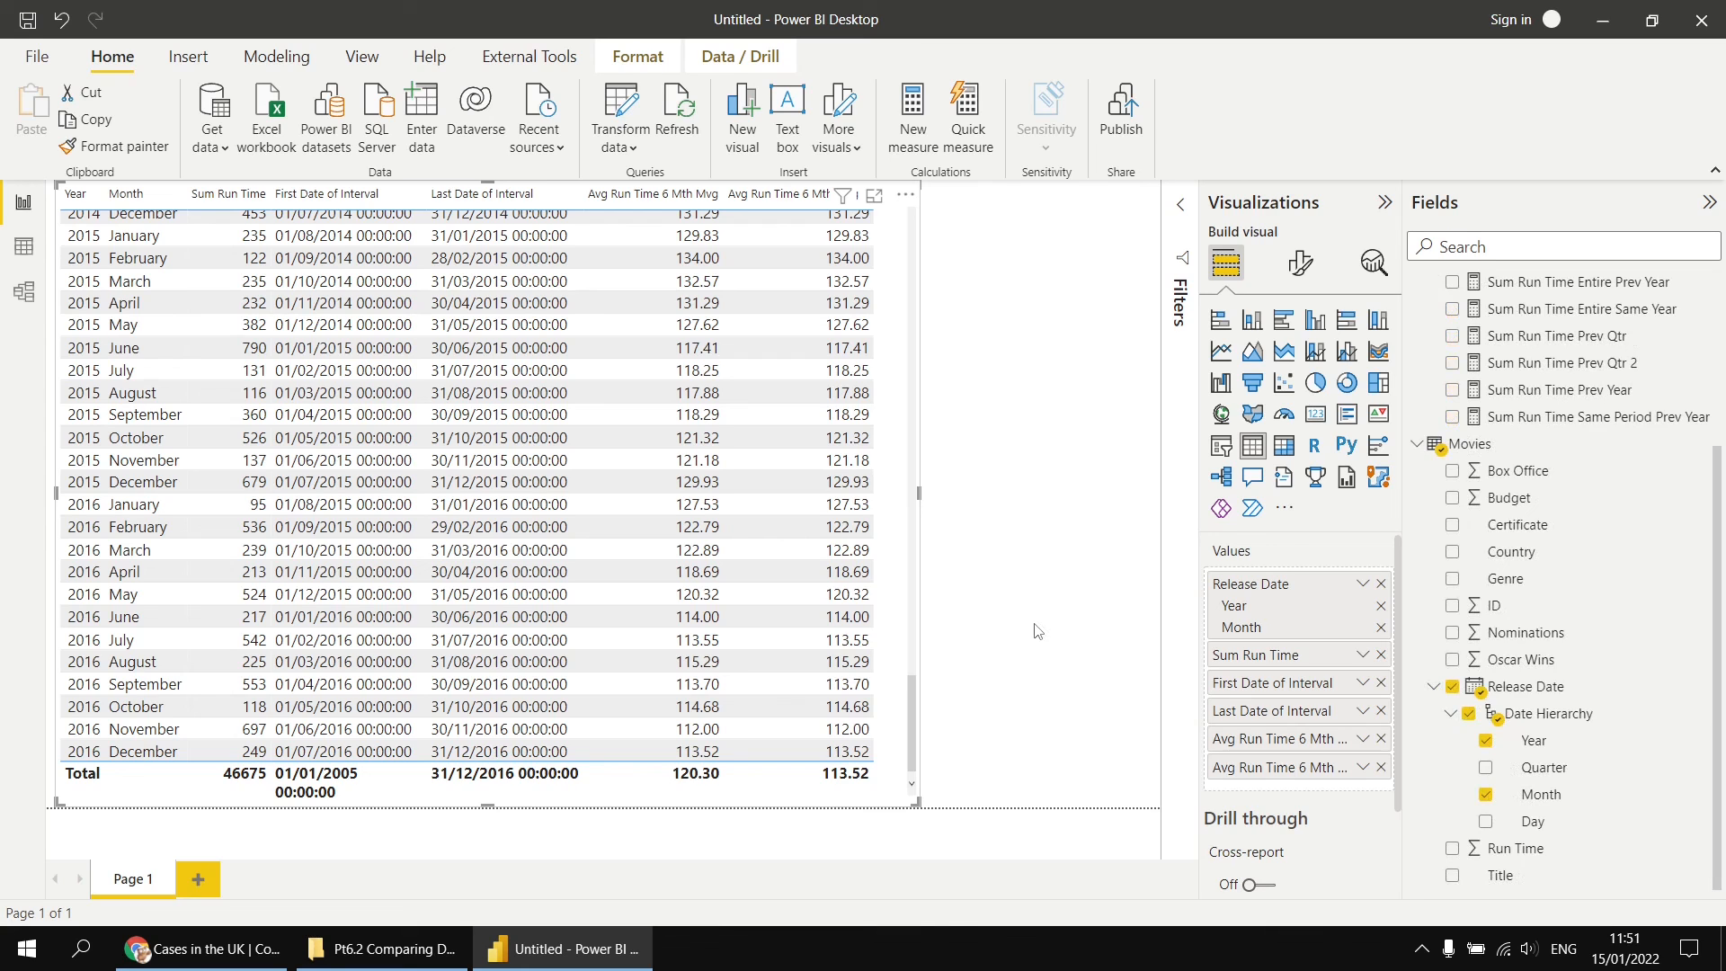
Step: Duplicate Page 1 and remove First Date of Interval, Last Date of Interval and Avg Run Time 6 Mth Mvg from the copied table
{"action": "right_click", "coordinate": [134, 888]}
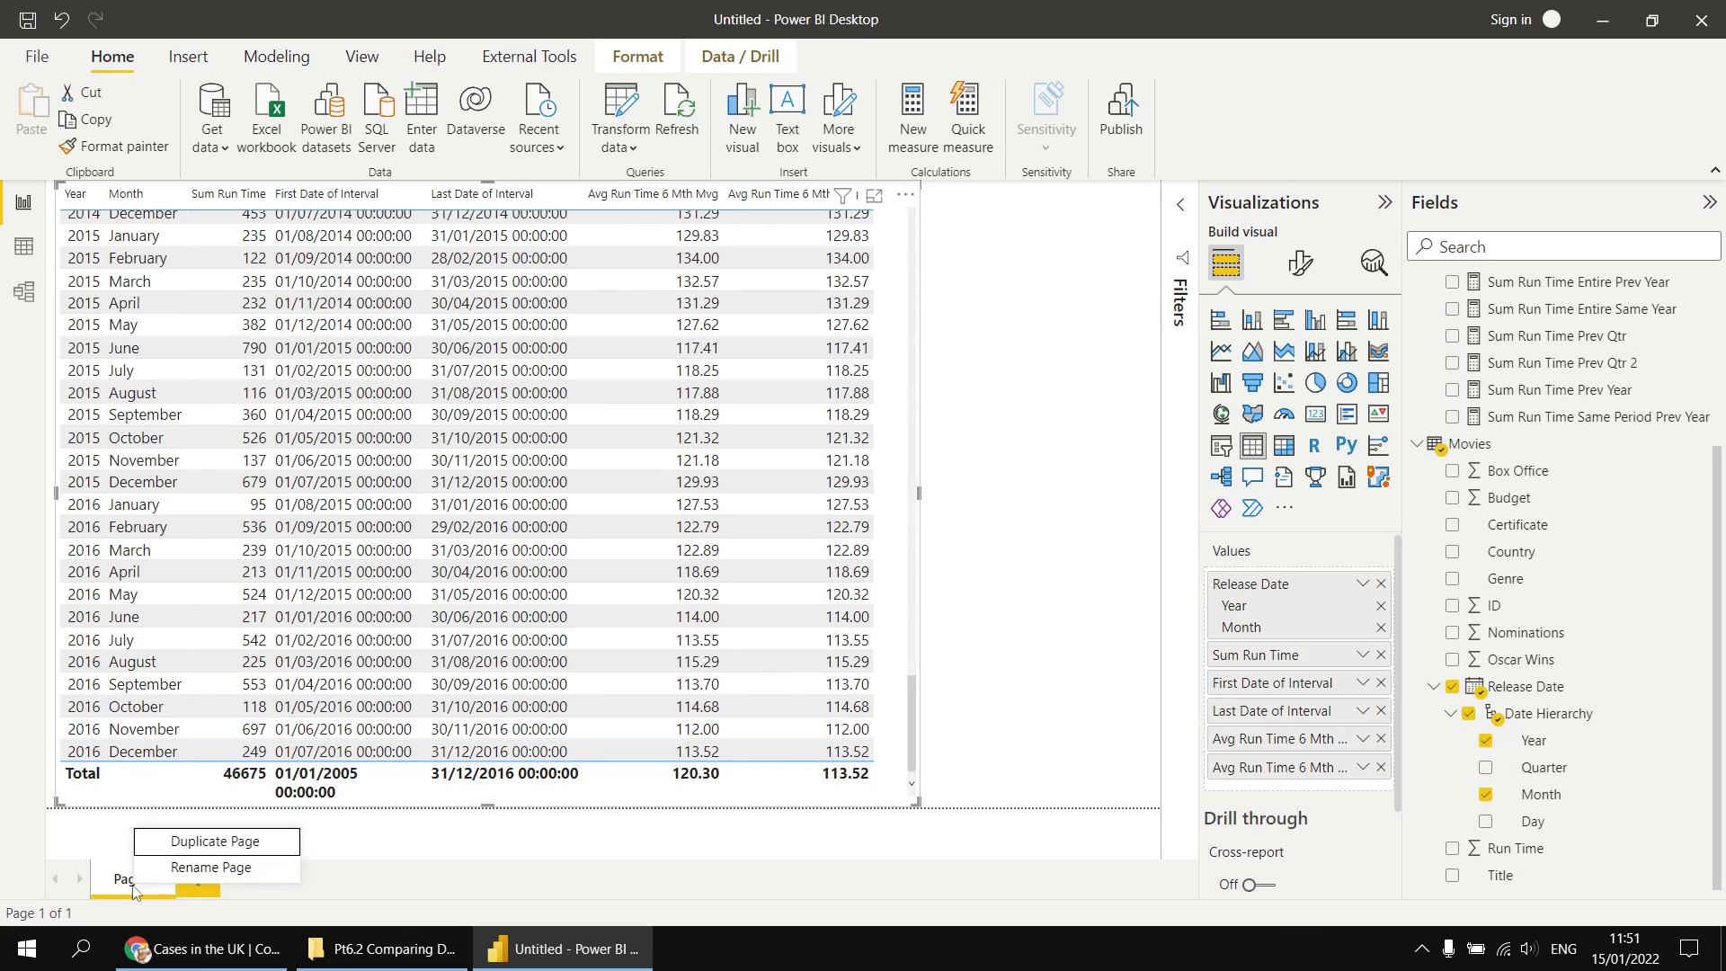
{"action": "left_click", "coordinate": [213, 841]}
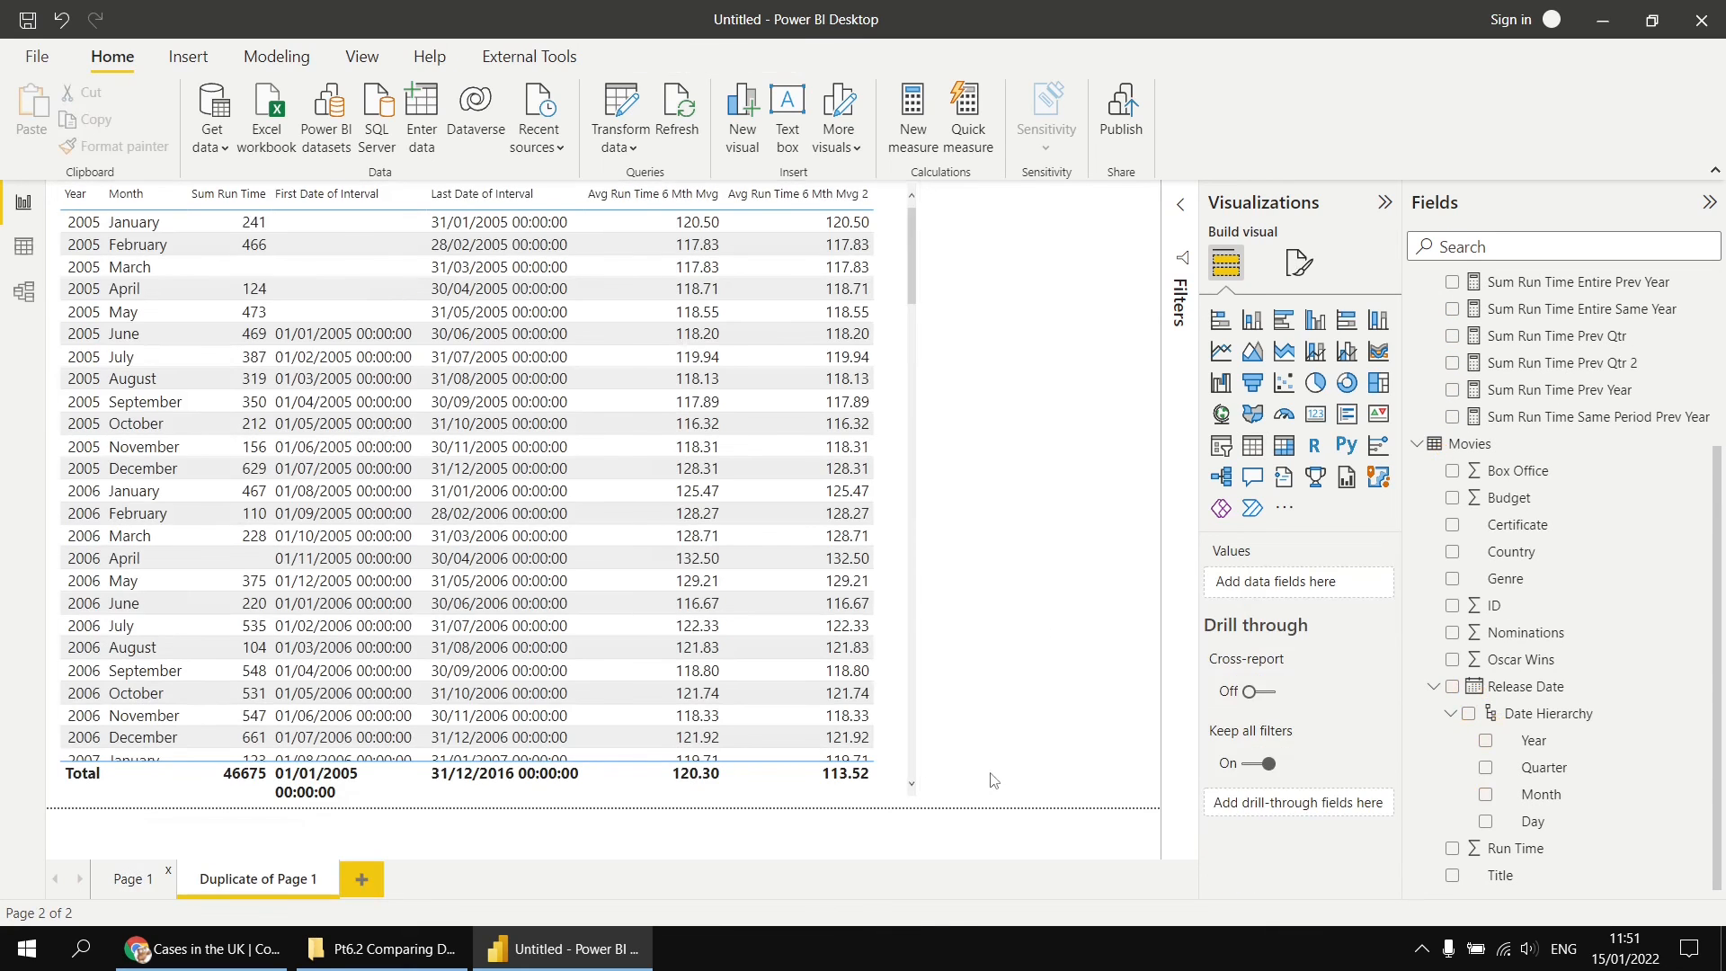
{"action": "left_click", "coordinate": [900, 760]}
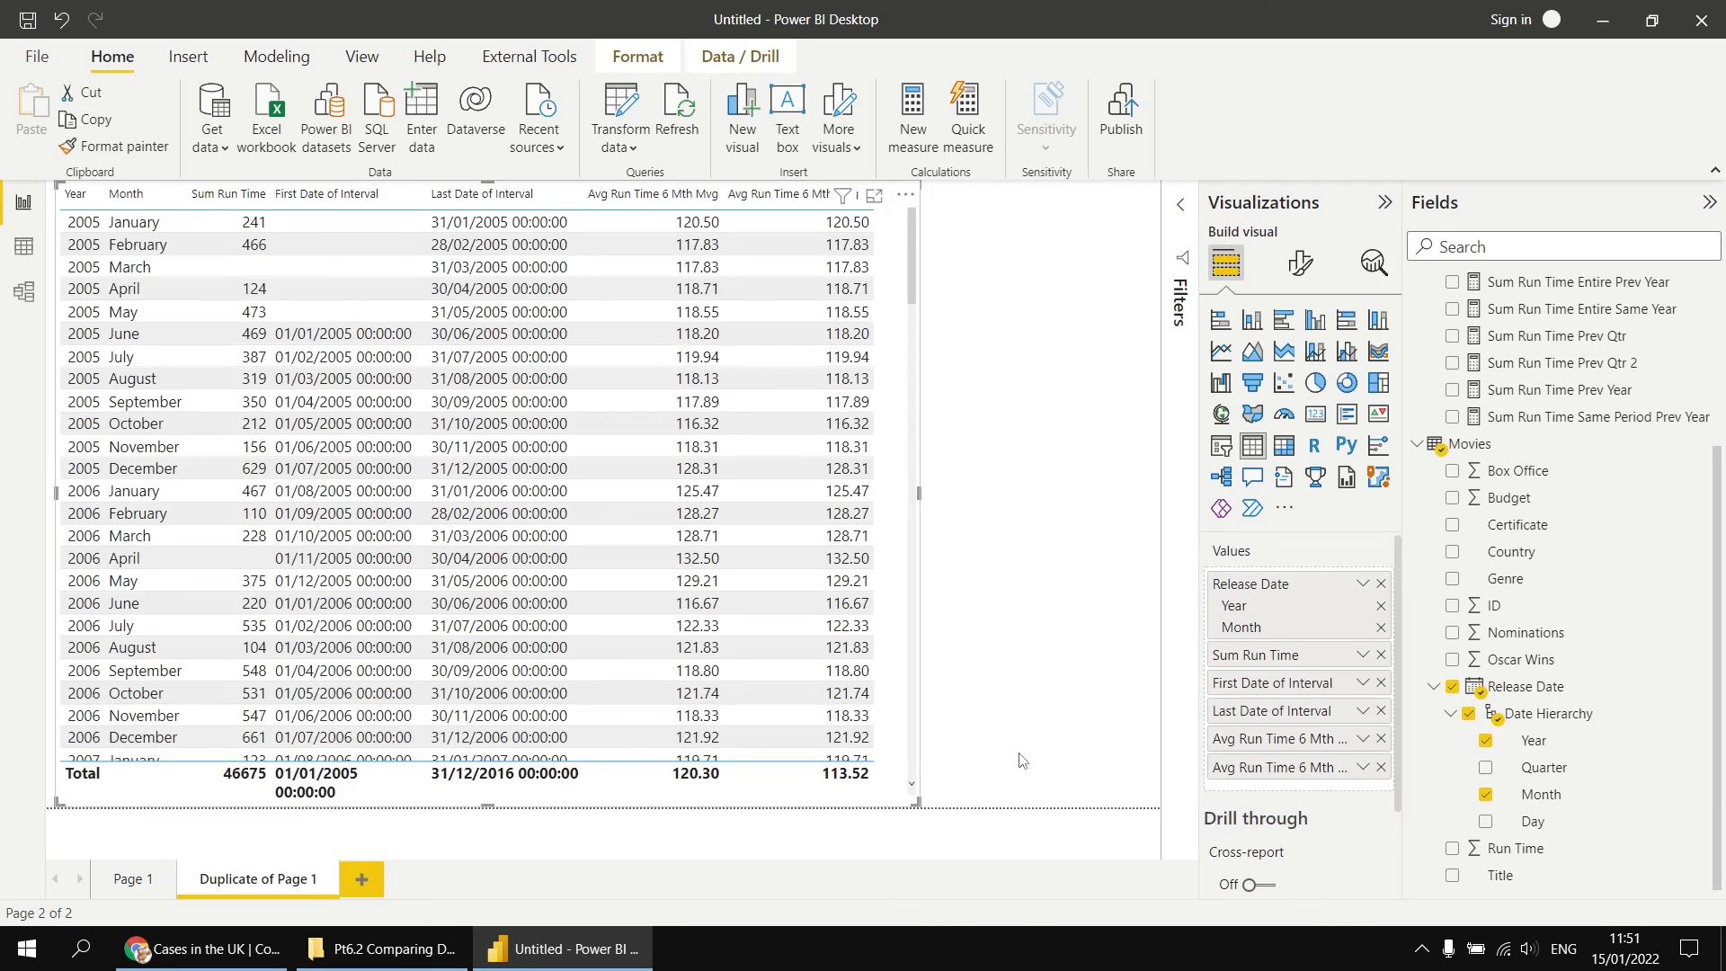
{"action": "left_click", "coordinate": [1382, 685]}
{"action": "left_click", "coordinate": [1382, 684]}
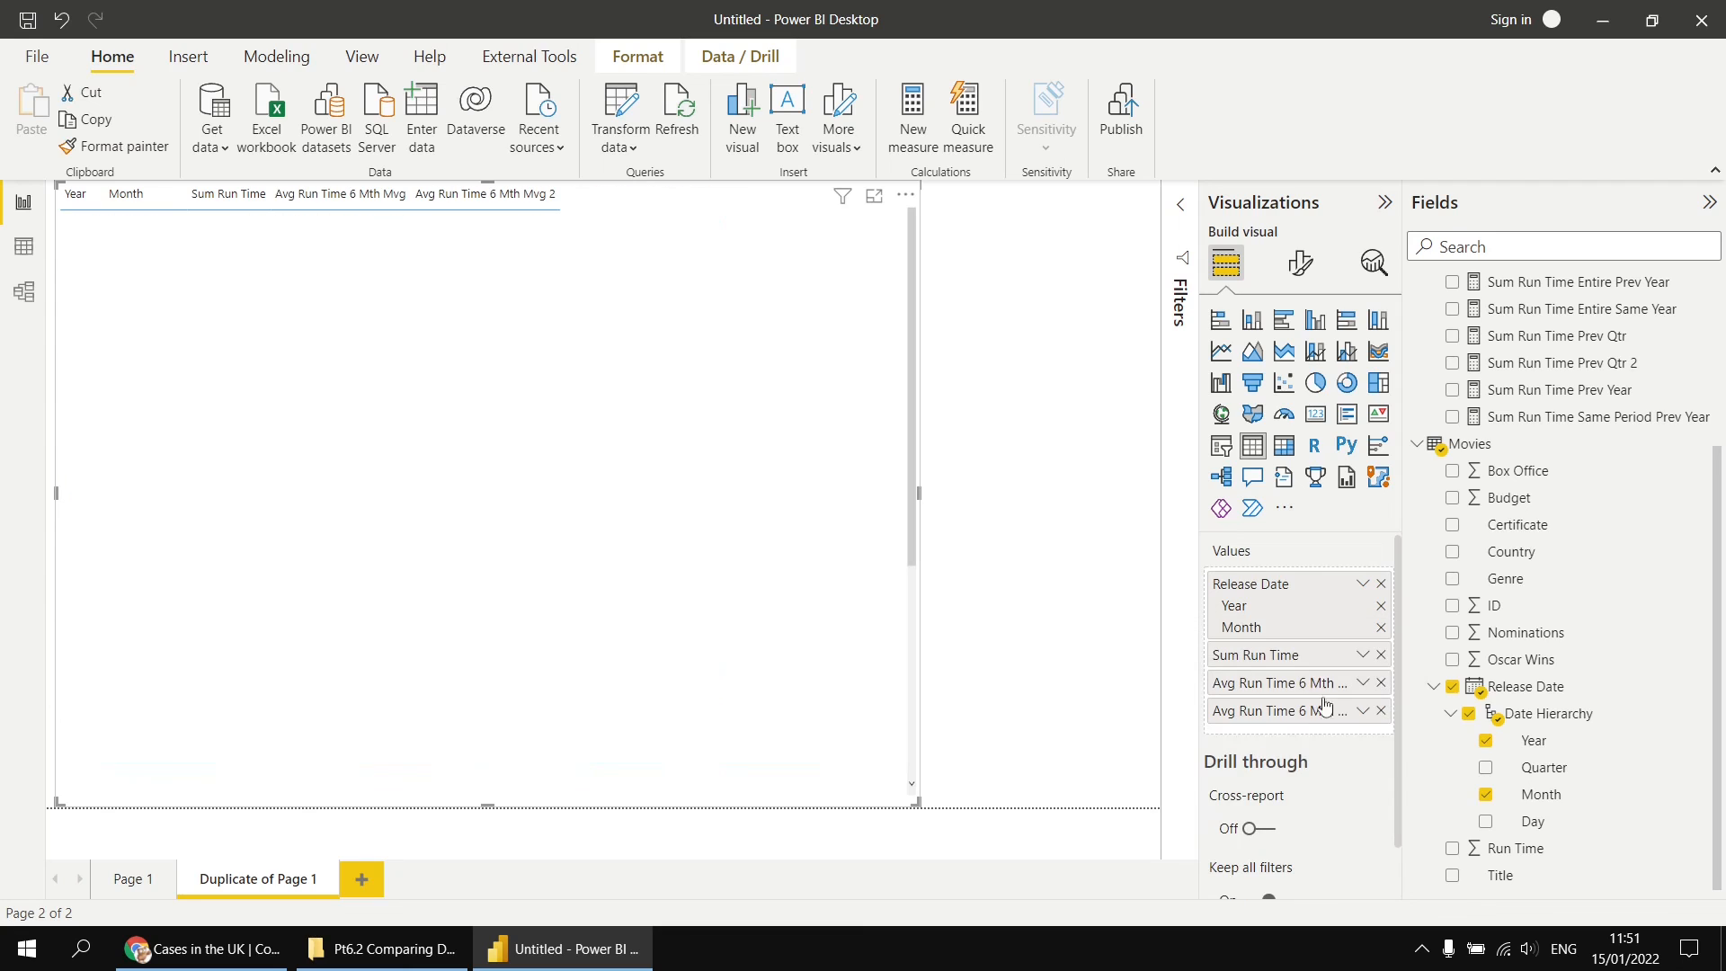
{"action": "left_click", "coordinate": [1382, 685]}
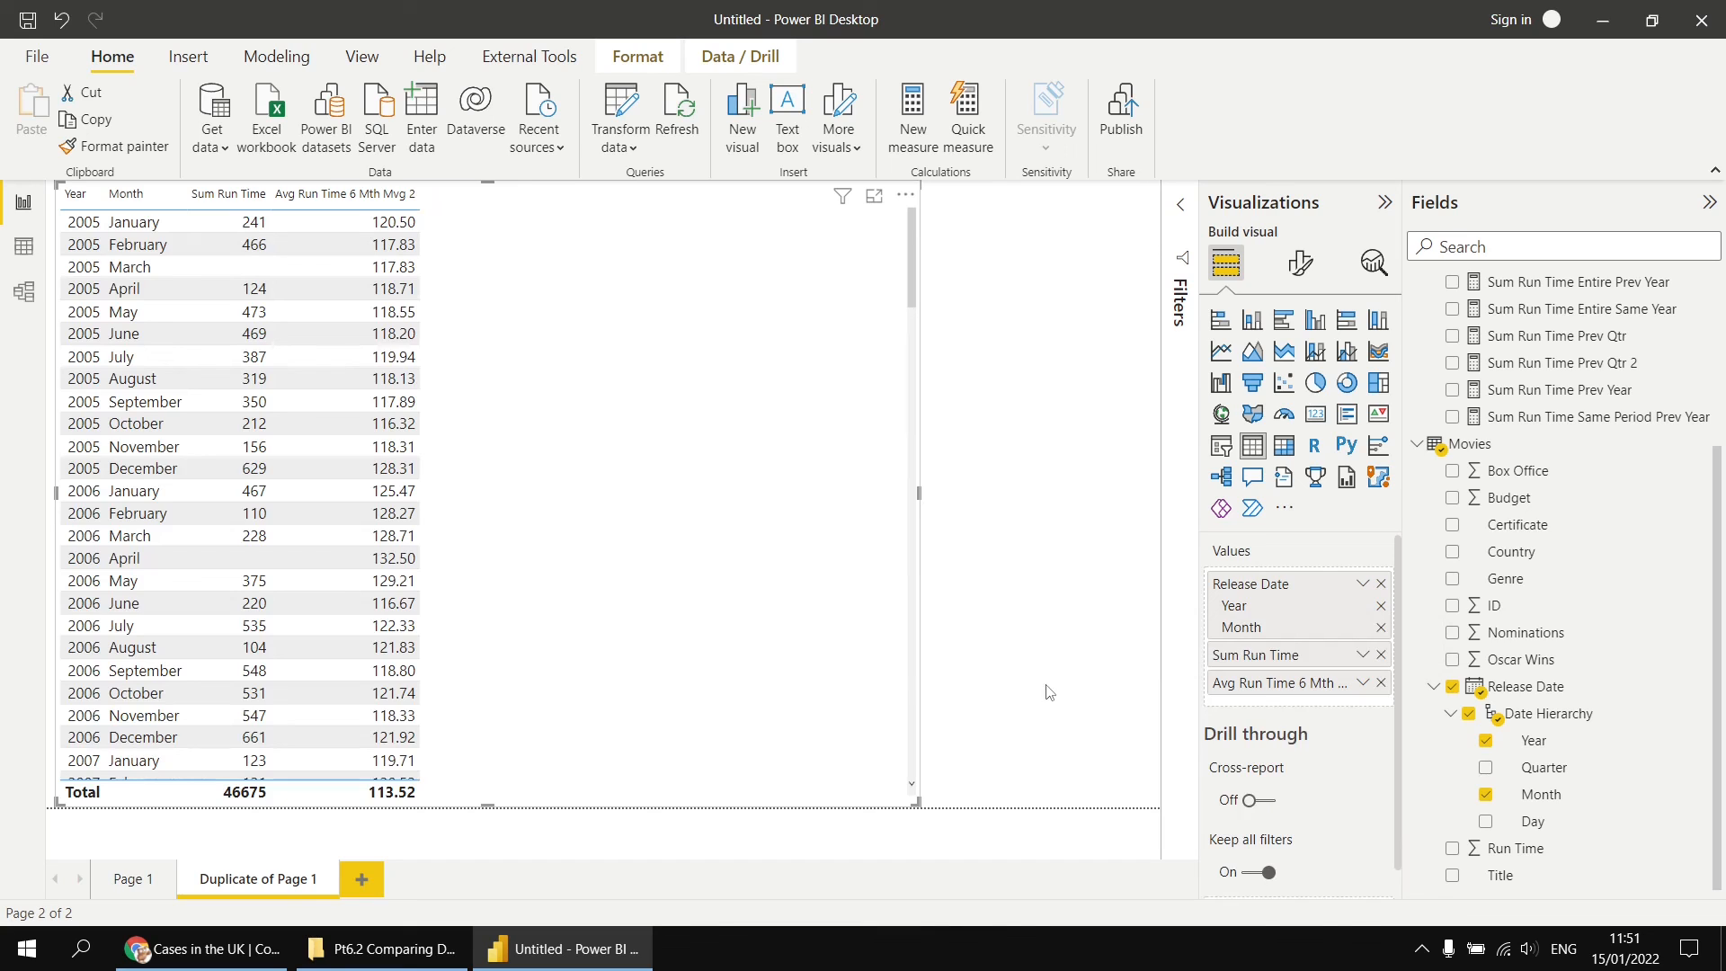
Step: Convert the table into a page-wide line and clustered column chart by year and month, with Avg Run Time 6 Mth Mvg 2 as the line
{"action": "left_click_drag", "start_coordinate": [919, 493], "coordinate": [1162, 501]}
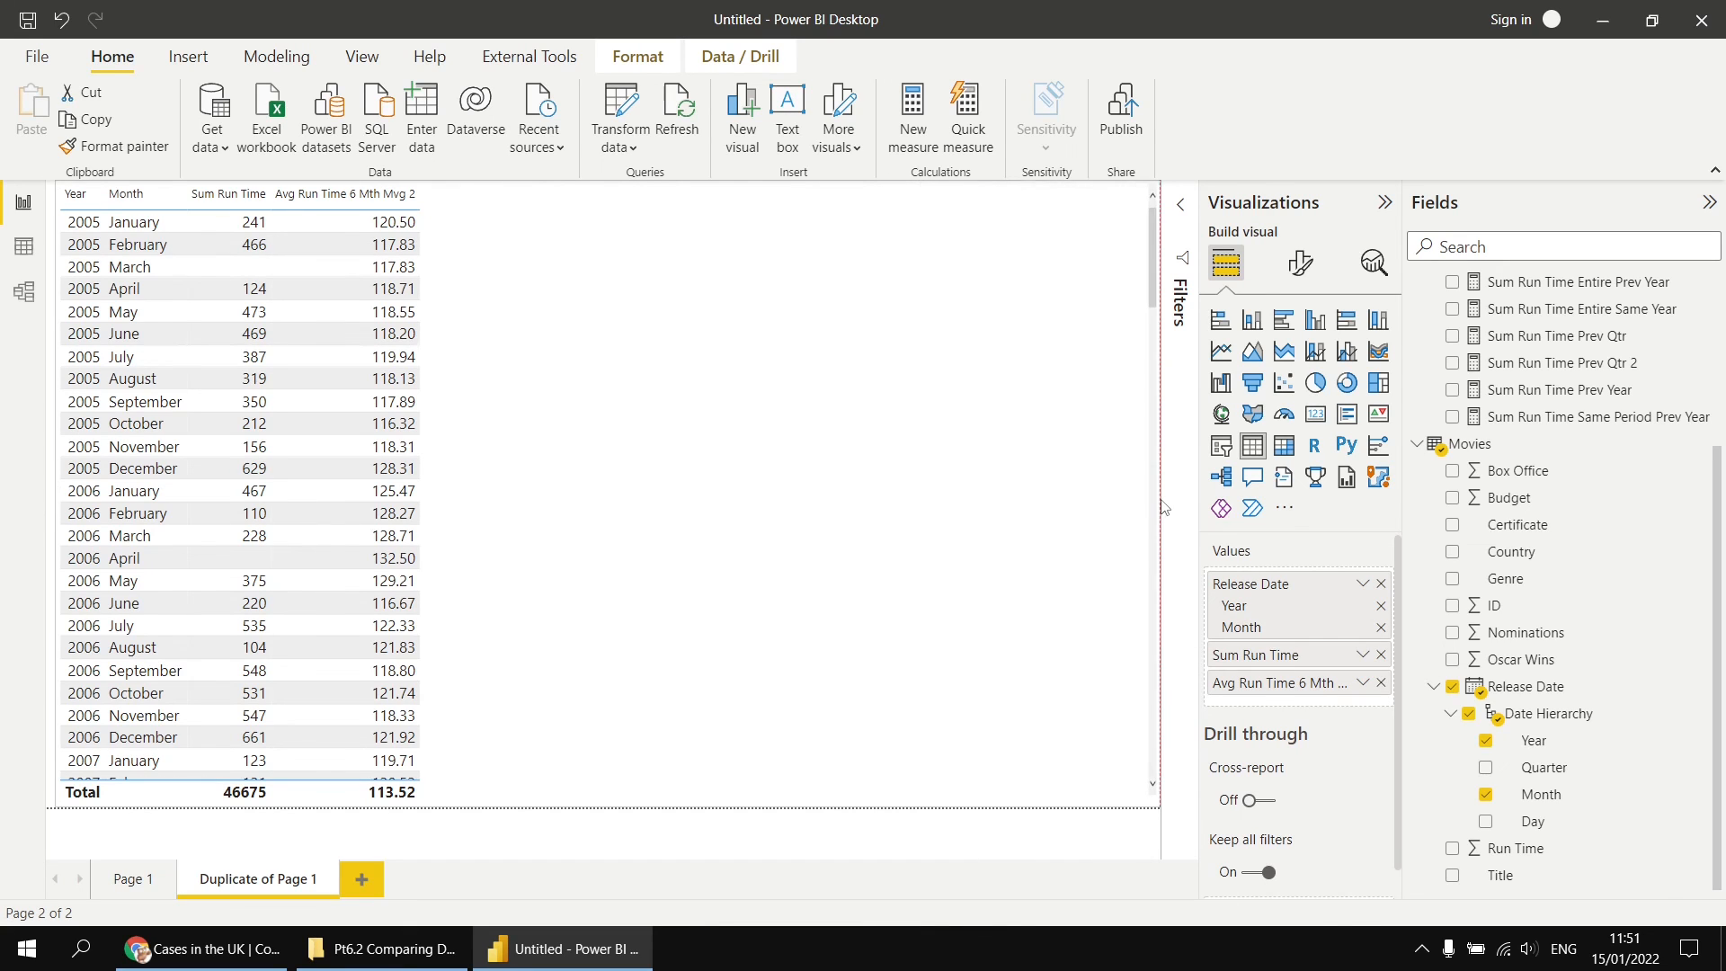
{"action": "left_click", "coordinate": [1350, 359]}
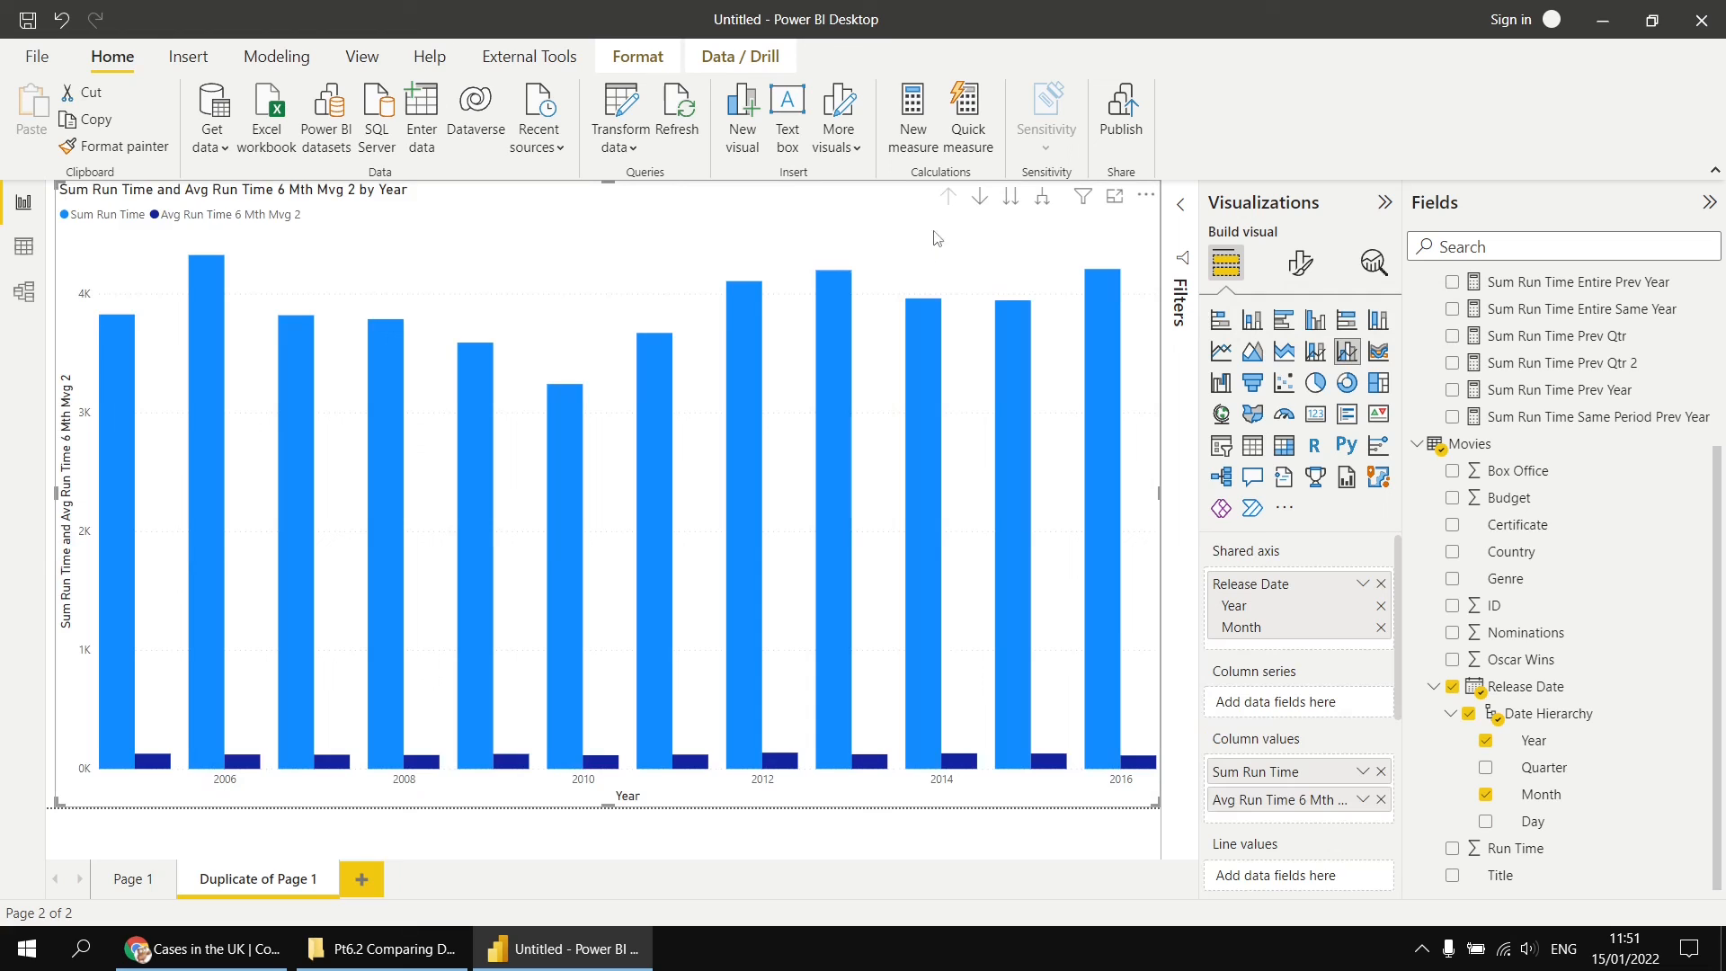
{"action": "left_click", "coordinate": [1043, 202]}
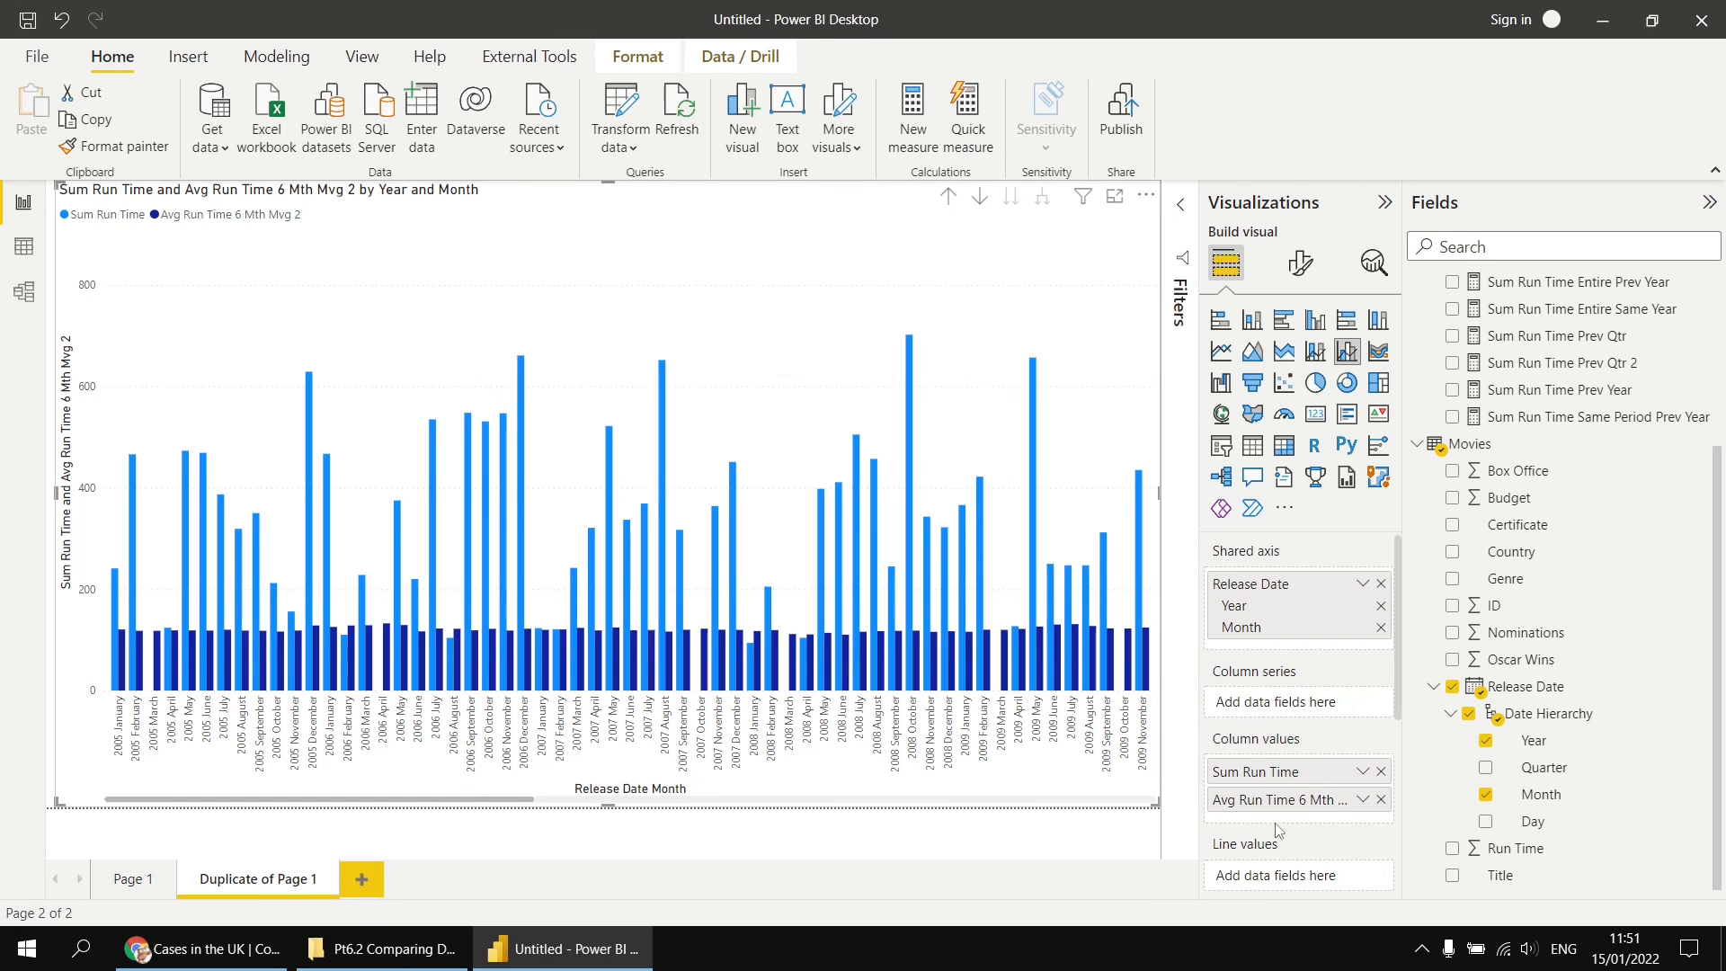
{"action": "left_click_drag", "start_coordinate": [1271, 803], "coordinate": [1281, 886]}
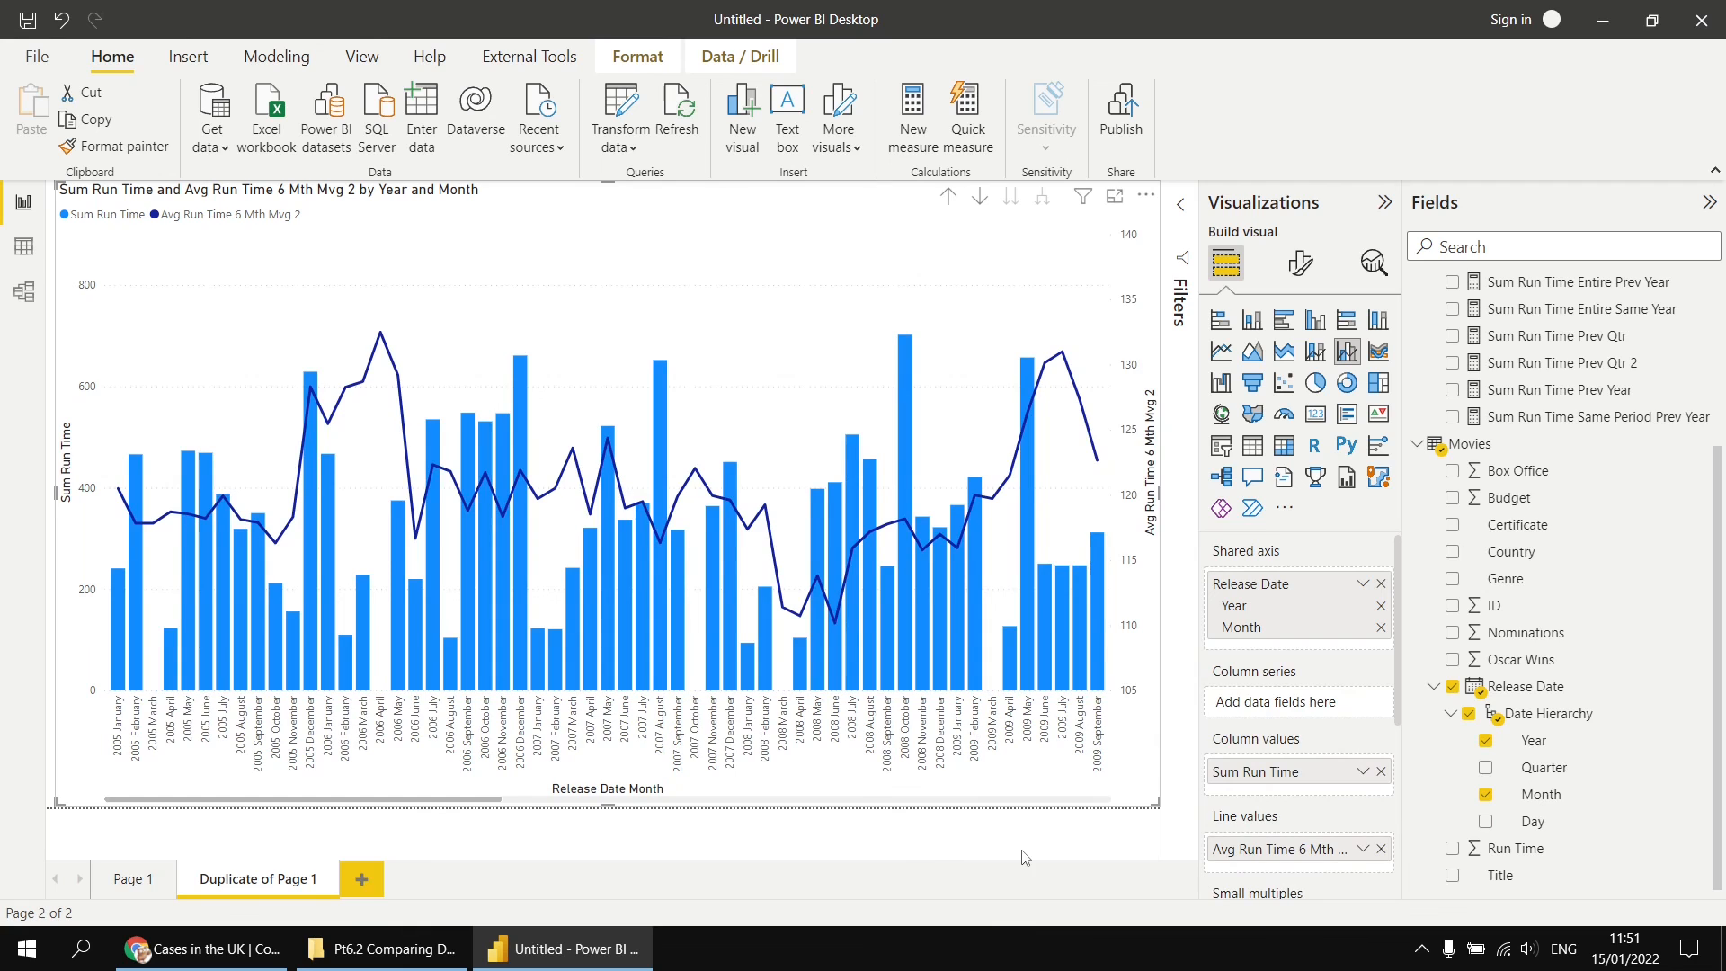
Step: Compare the chart with the UK Covid cases chart in the browser, then return to Power BI and examine its remaining months through December 2016
{"action": "left_click", "coordinate": [205, 962]}
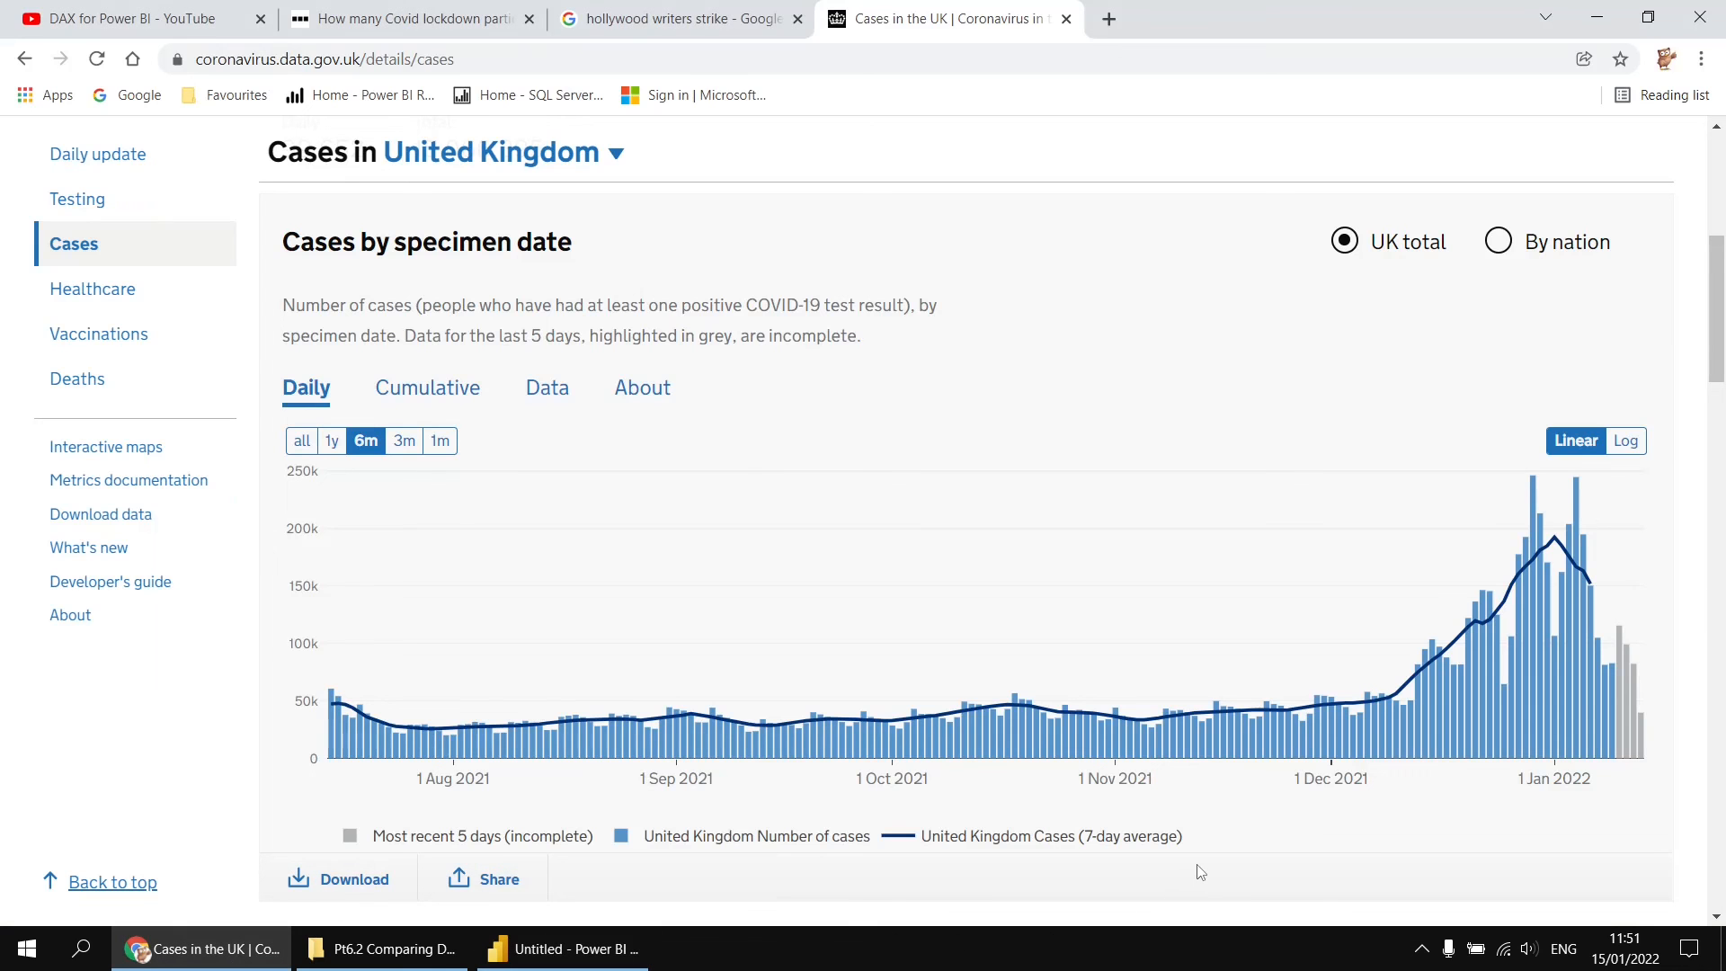
{"action": "left_click", "coordinate": [548, 949]}
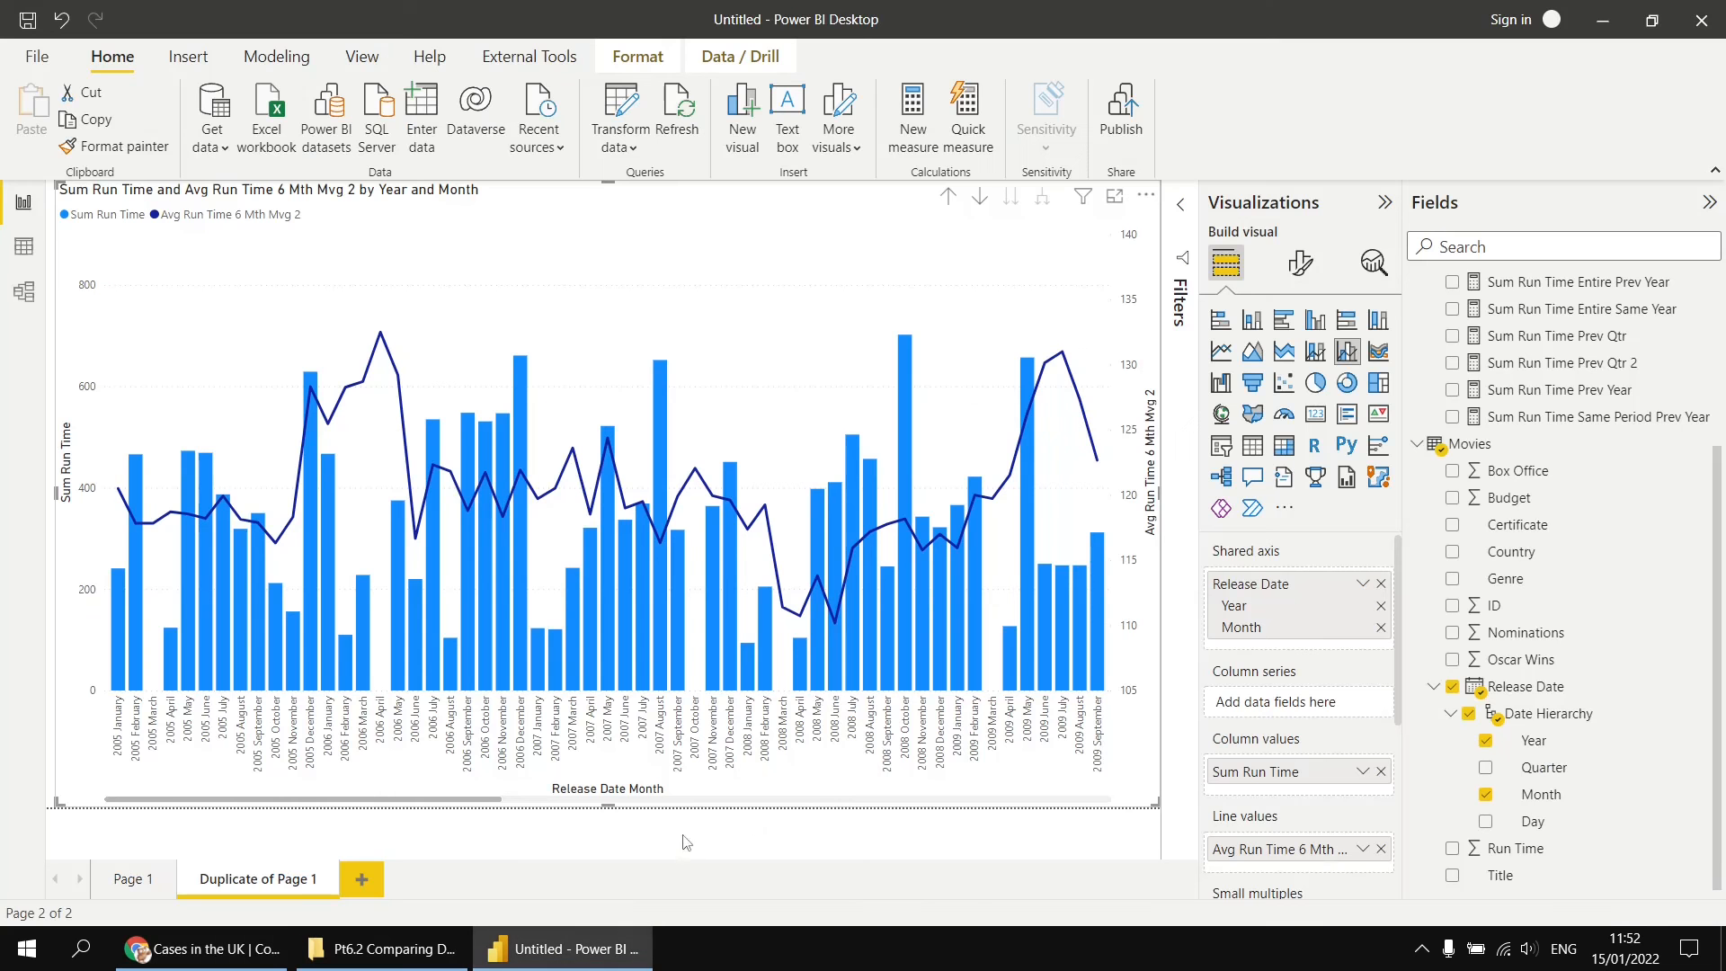
{"action": "left_click", "coordinate": [1108, 802]}
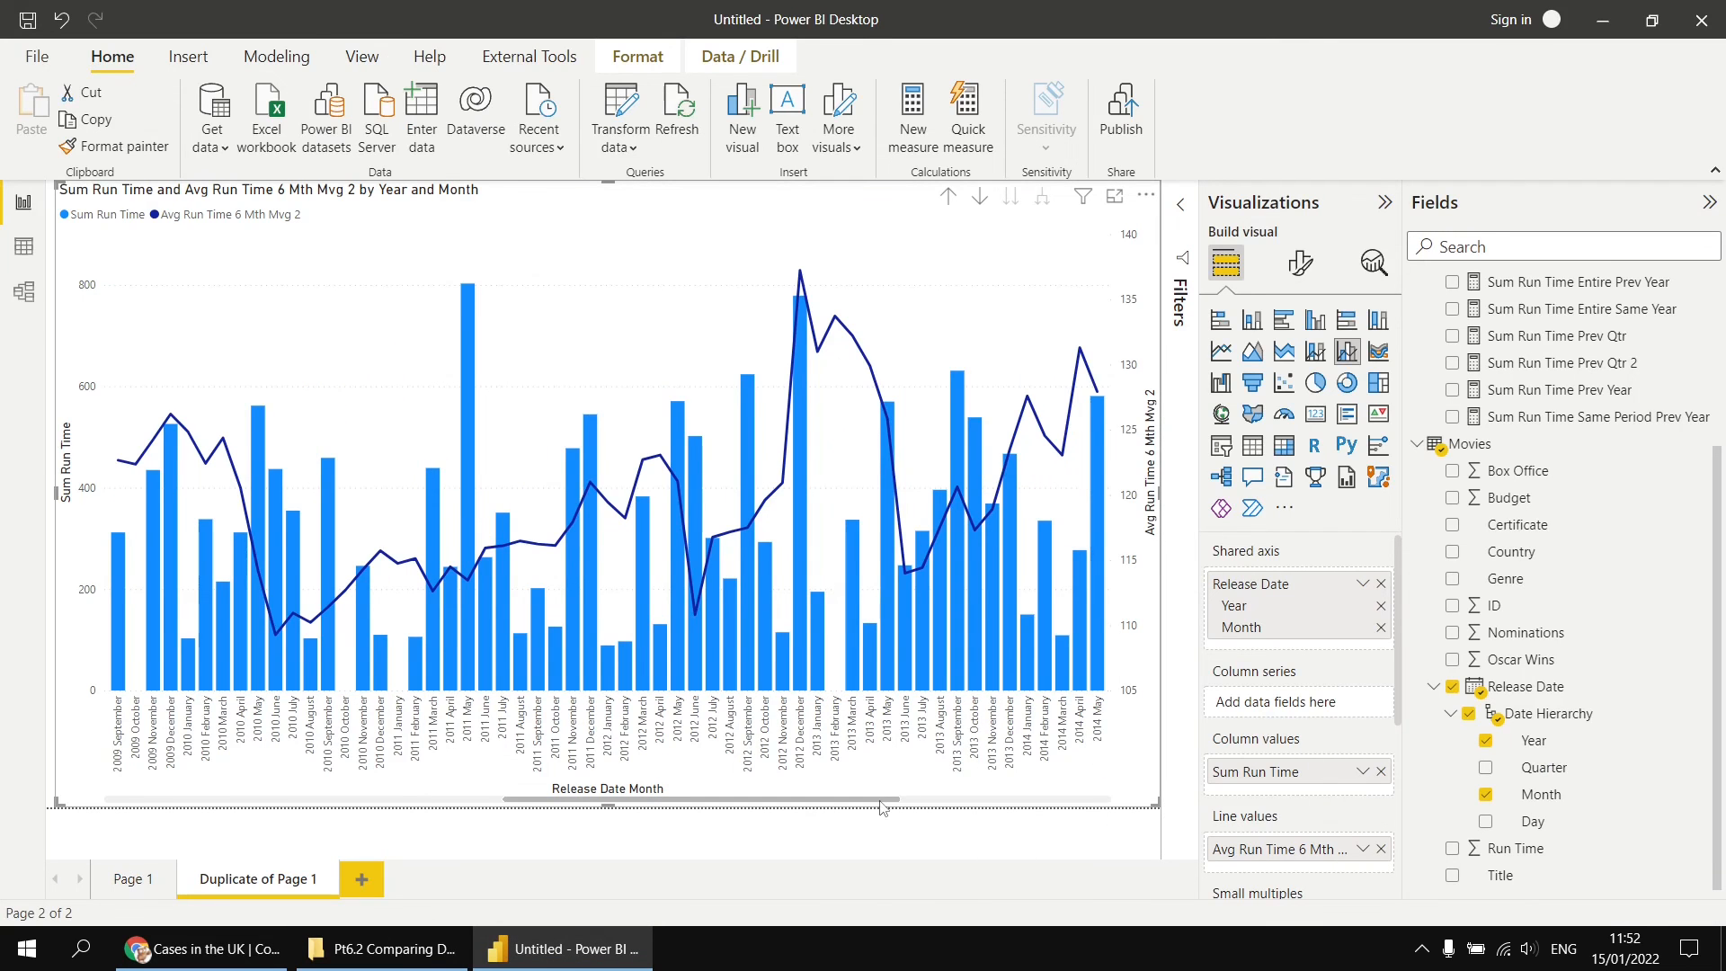
{"action": "left_click_drag", "start_coordinate": [881, 802], "coordinate": [1106, 806]}
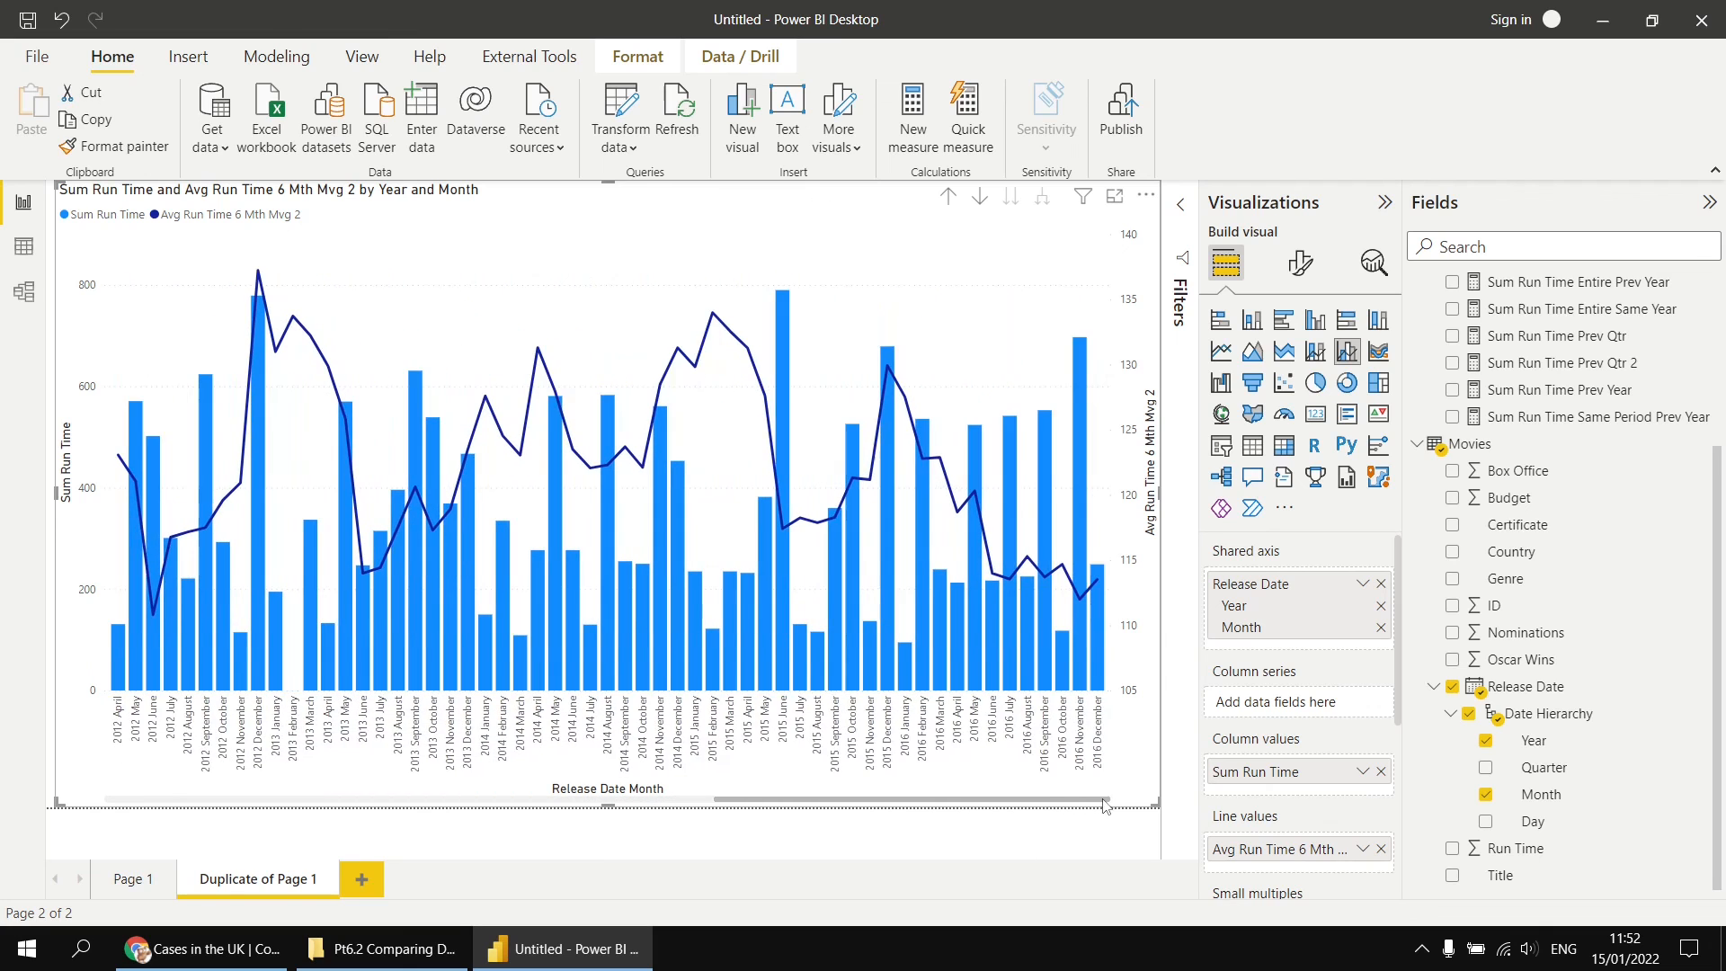